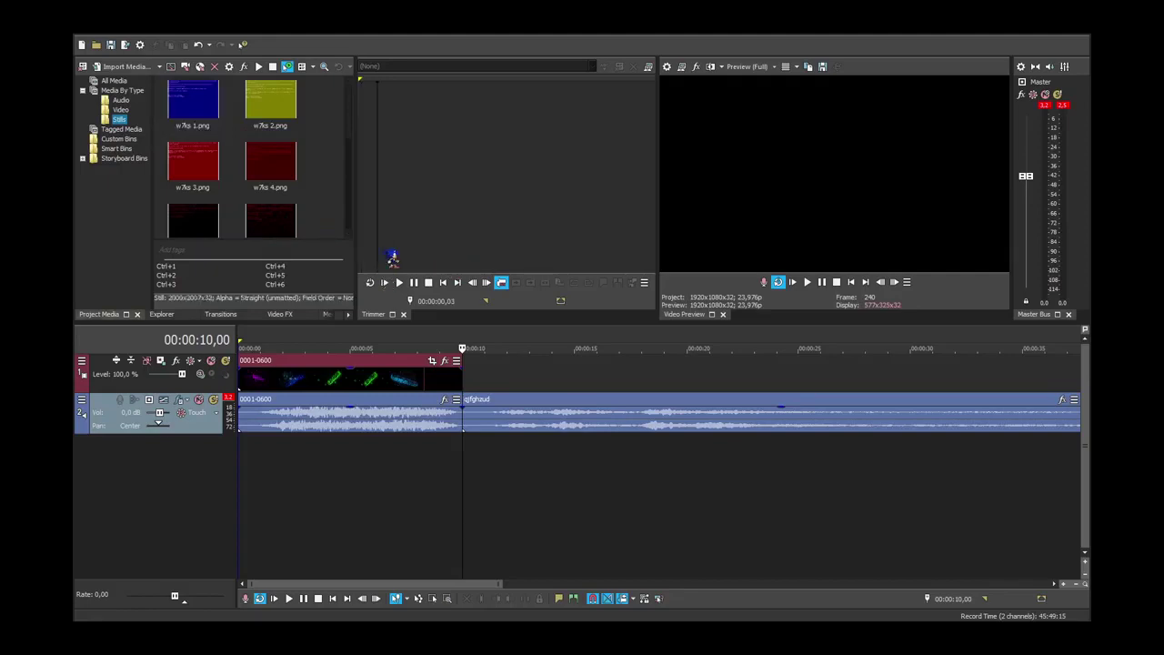
Place the Windows Vista - 8 Style still on the video track directly after the 0001-0600 clip.
{"action": "left_click_drag", "start_coordinate": [349, 137], "coordinate": [343, 247]}
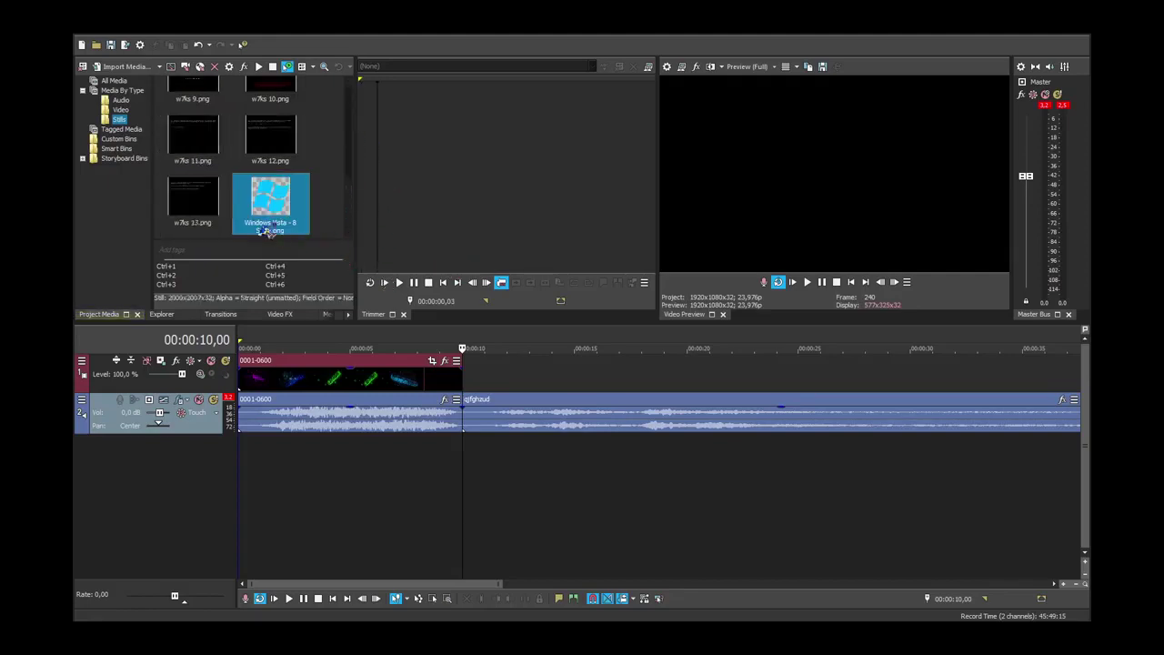
{"action": "left_click_drag", "start_coordinate": [270, 228], "coordinate": [498, 382]}
{"action": "scroll", "coordinate": [498, 382], "scroll_direction": "up", "scroll_amount": 2}
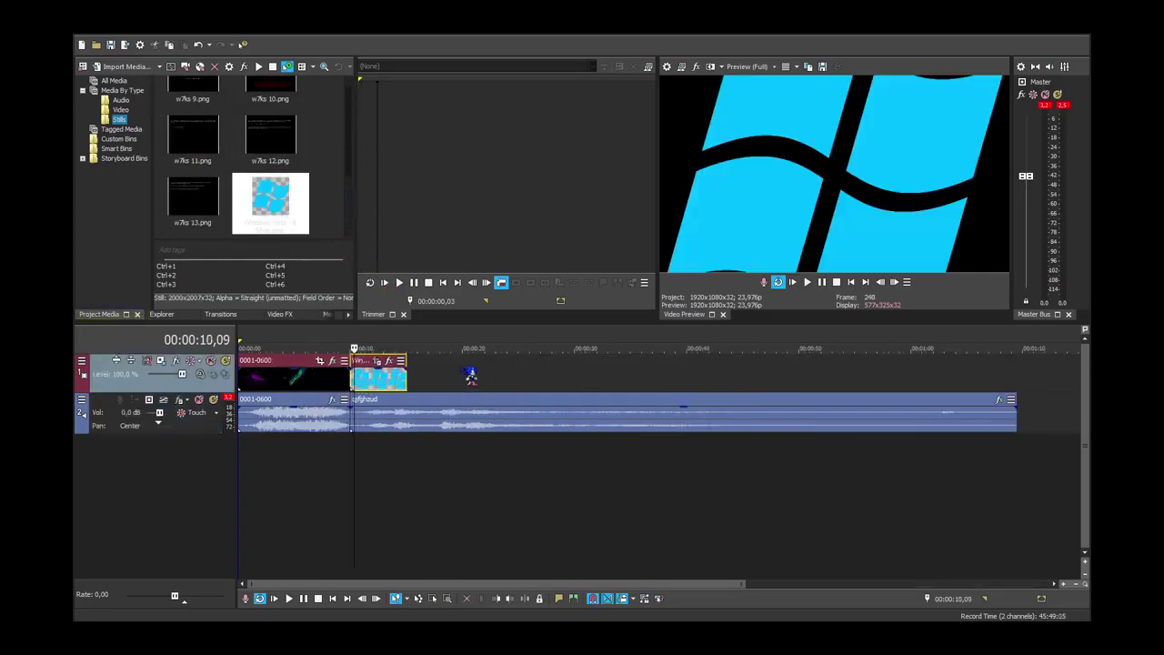
Shrink the logo in the frame by enlarging its pan/crop area to a width of about 6.244.
{"action": "left_click", "coordinate": [380, 363]}
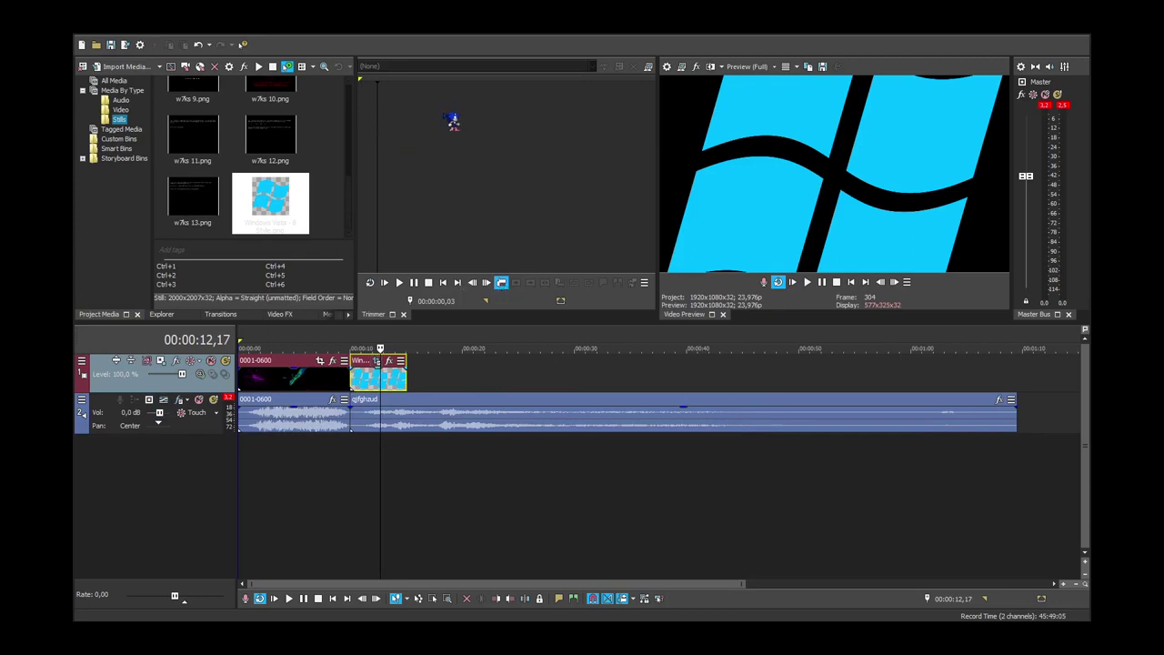
{"action": "scroll", "coordinate": [558, 190], "scroll_direction": "down", "scroll_amount": 5}
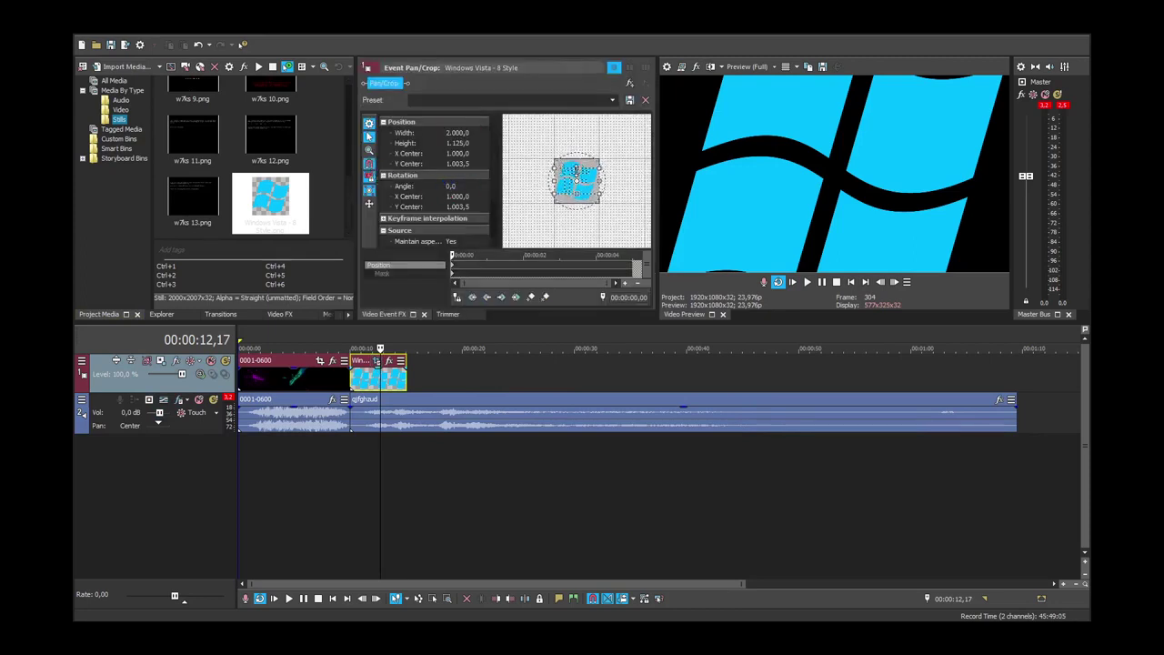
{"action": "left_click_drag", "start_coordinate": [575, 169], "coordinate": [583, 140]}
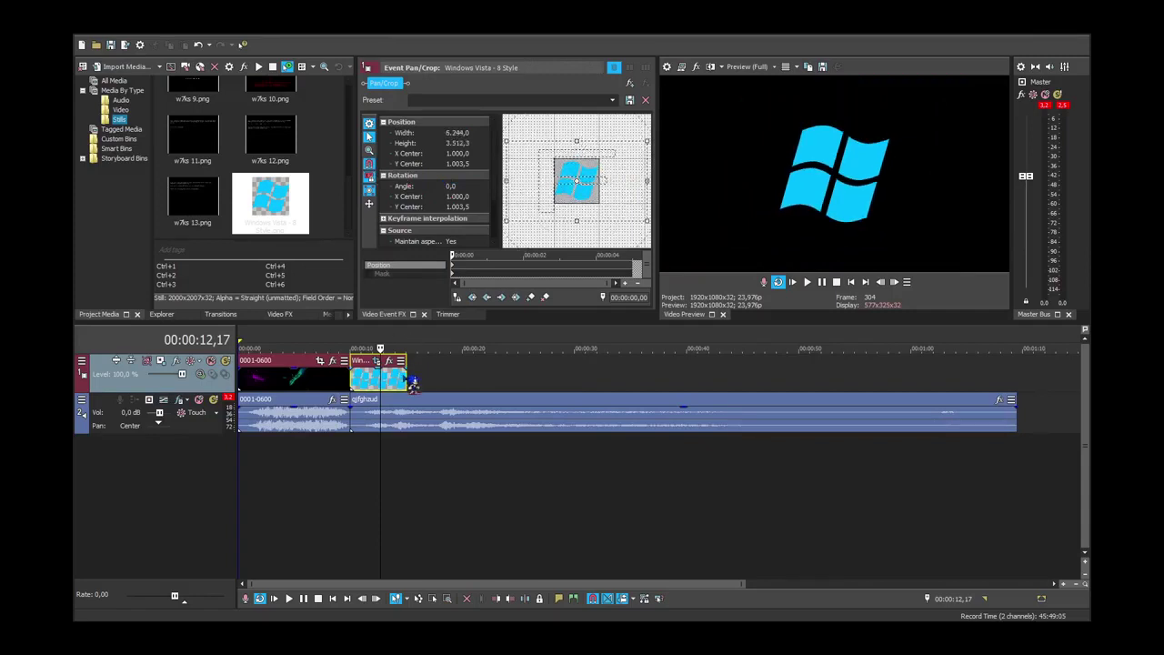
Extend the Windows Vista - 8 Style clip to 00:01:09,12, at the end of the audio.
{"action": "left_click_drag", "start_coordinate": [413, 383], "coordinate": [1017, 382]}
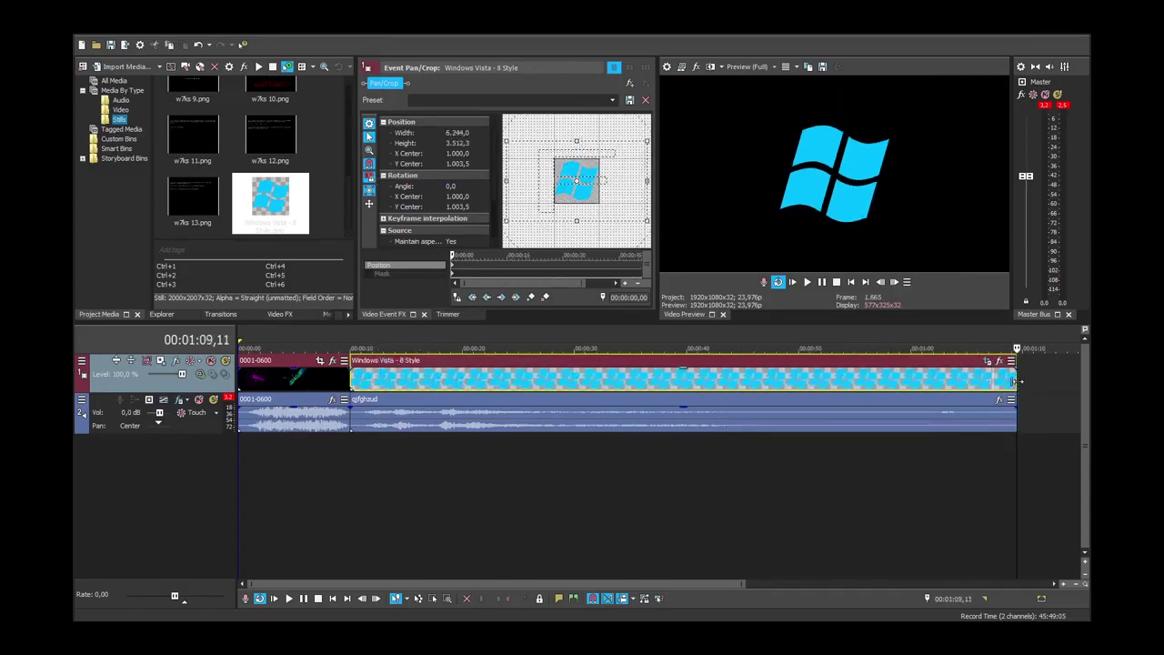
{"action": "scroll", "coordinate": [1020, 384], "scroll_direction": "up", "scroll_amount": 10}
{"action": "left_click", "coordinate": [895, 282]}
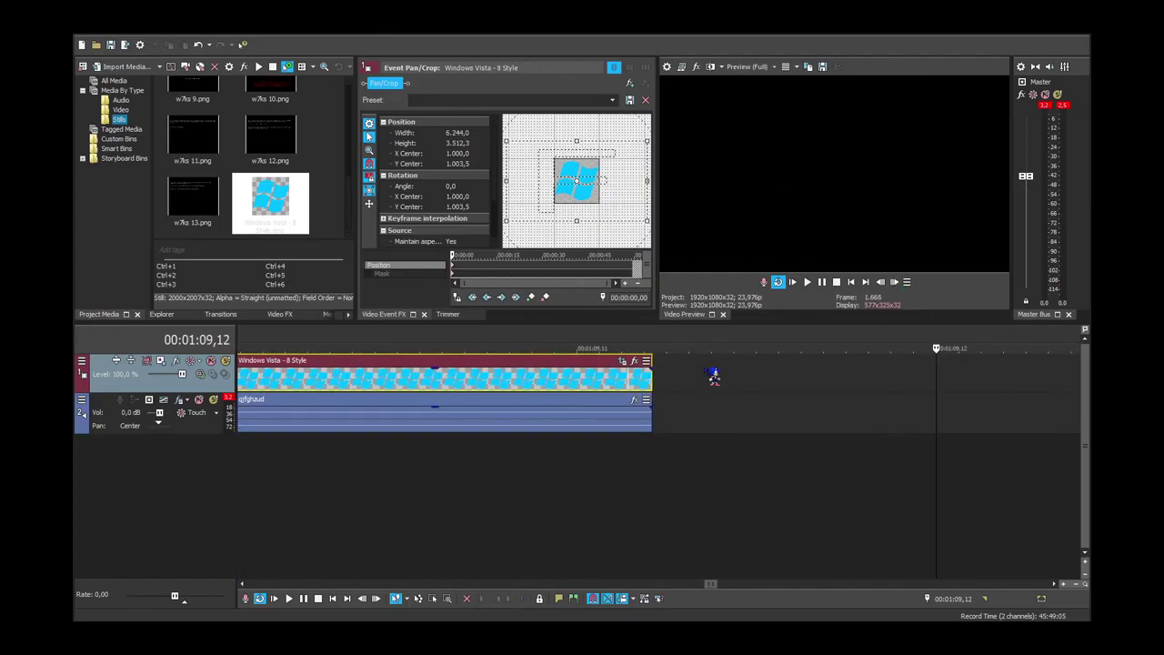
{"action": "left_click_drag", "start_coordinate": [664, 387], "coordinate": [940, 417]}
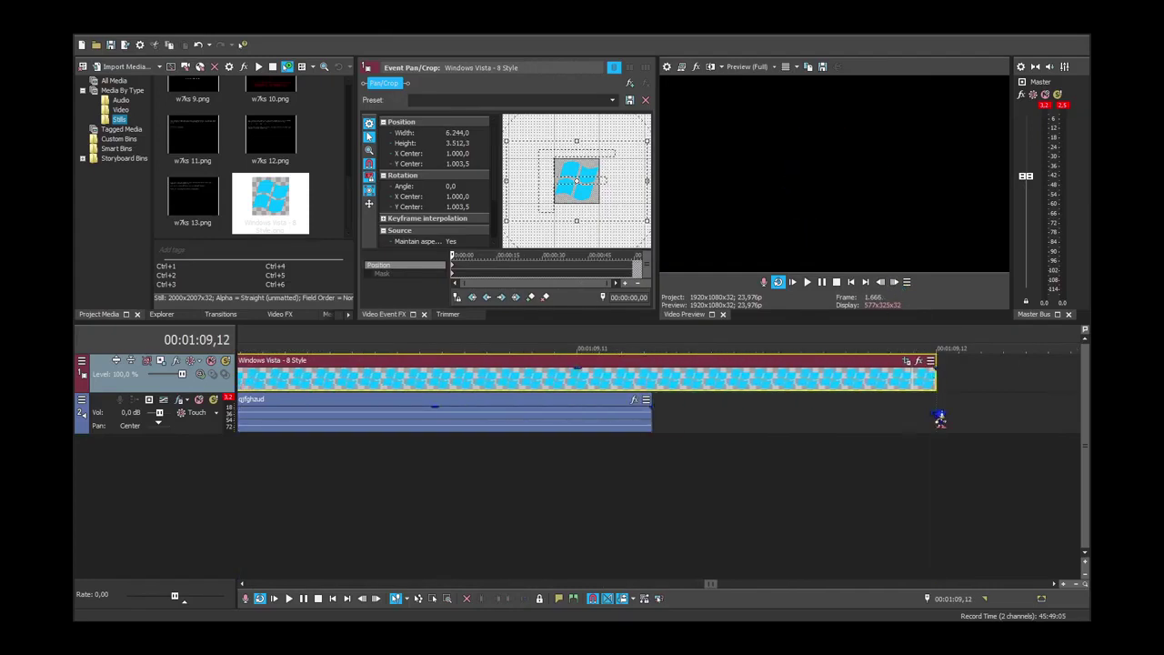
{"action": "scroll", "coordinate": [940, 419], "scroll_direction": "down", "scroll_amount": 8}
{"action": "scroll", "coordinate": [647, 423], "scroll_direction": "down", "scroll_amount": 10}
Place the playhead at 00:00:10,00, where the logo clip starts, and bring up the video effects.
{"action": "left_click", "coordinate": [316, 453]}
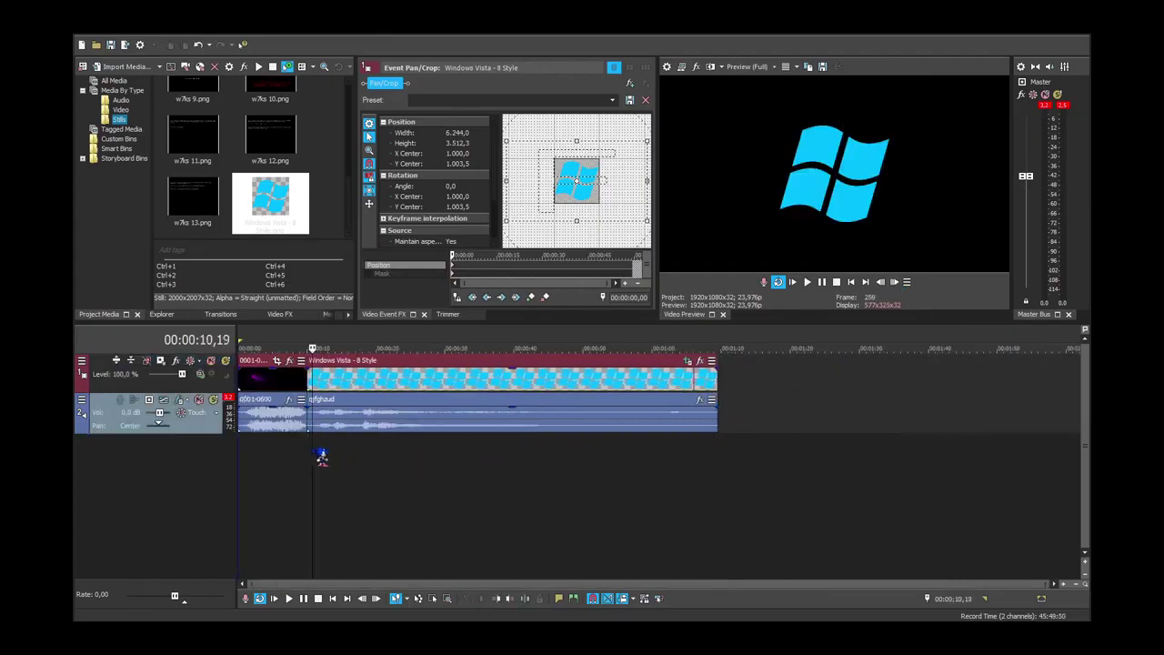
{"action": "left_click", "coordinate": [312, 446]}
{"action": "left_click", "coordinate": [286, 314]}
{"action": "scroll", "coordinate": [403, 408], "scroll_direction": "up", "scroll_amount": 12}
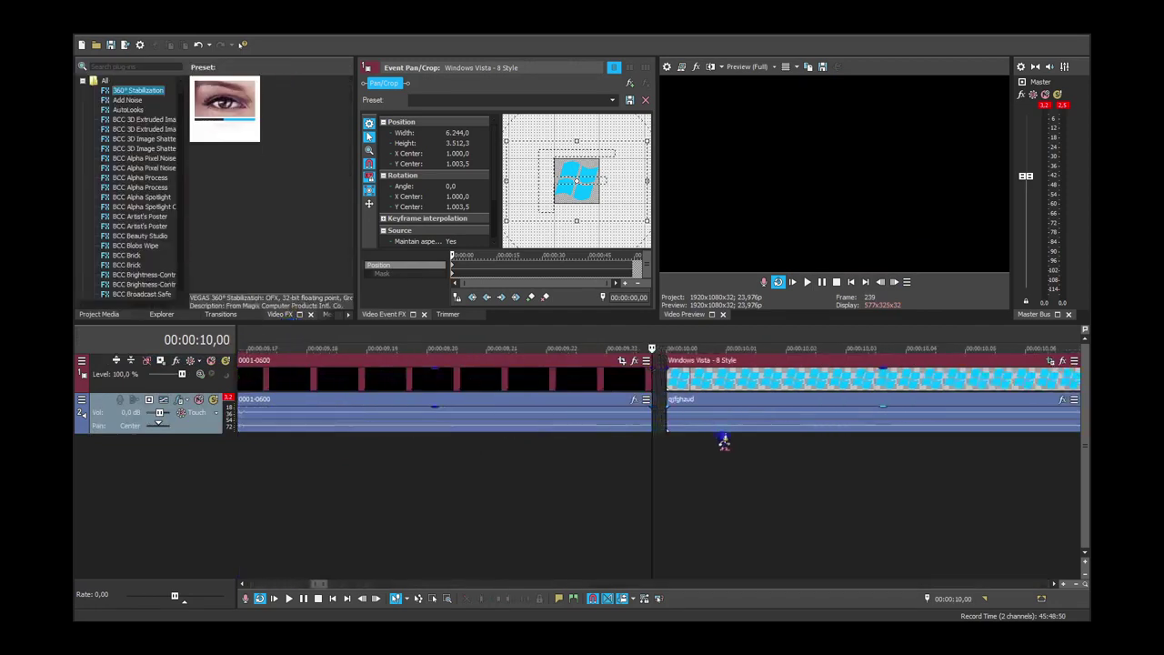
{"action": "left_click", "coordinate": [672, 452]}
{"action": "scroll", "coordinate": [675, 450], "scroll_direction": "down", "scroll_amount": 10}
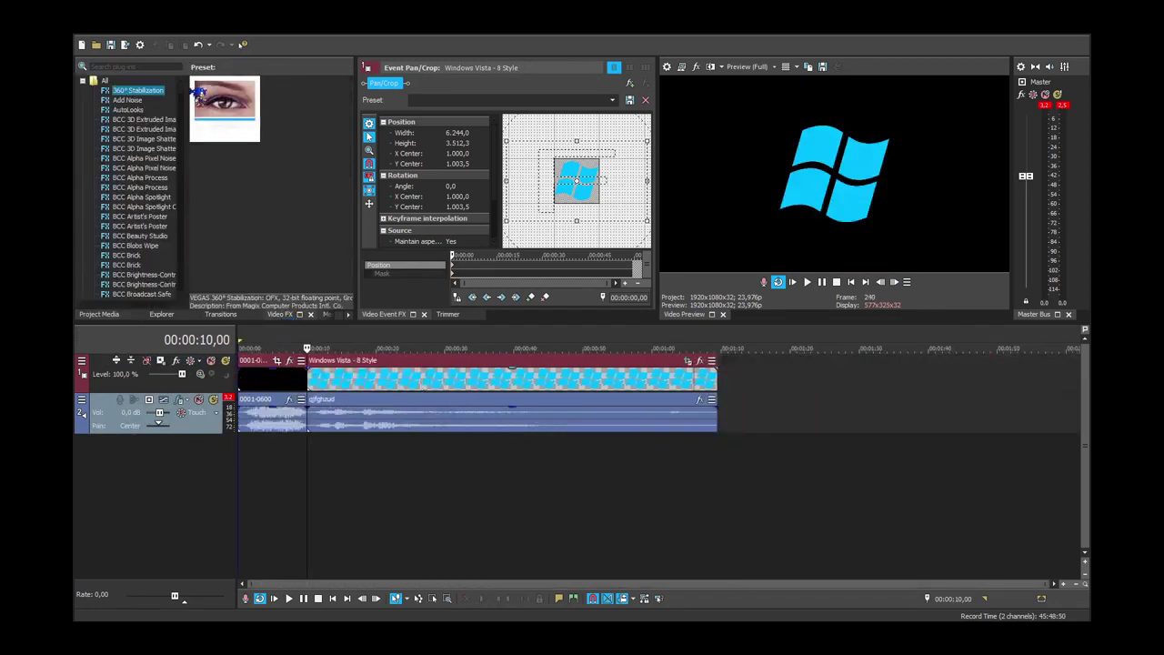
Try the gb preset of HSL Adjust on the logo clip with hue additions of 0,600 and 0,500.
{"action": "scroll", "coordinate": [186, 118], "scroll_direction": "down", "scroll_amount": 10}
{"action": "scroll", "coordinate": [192, 128], "scroll_direction": "down", "scroll_amount": 15}
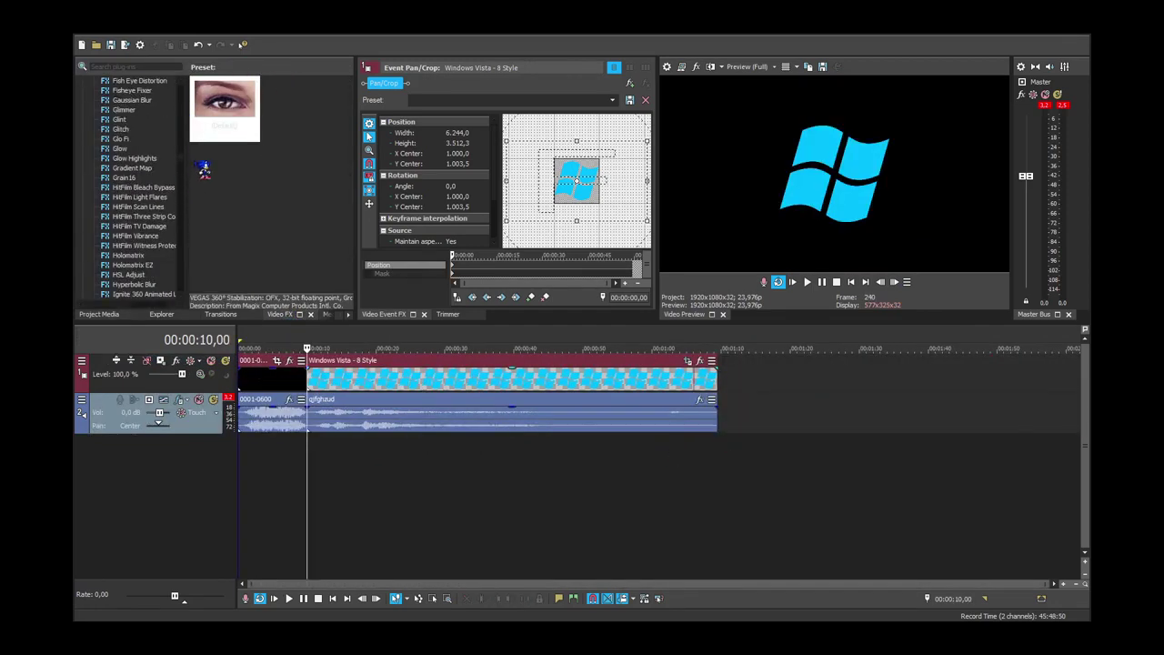
{"action": "left_click_drag", "start_coordinate": [132, 274], "coordinate": [243, 177]}
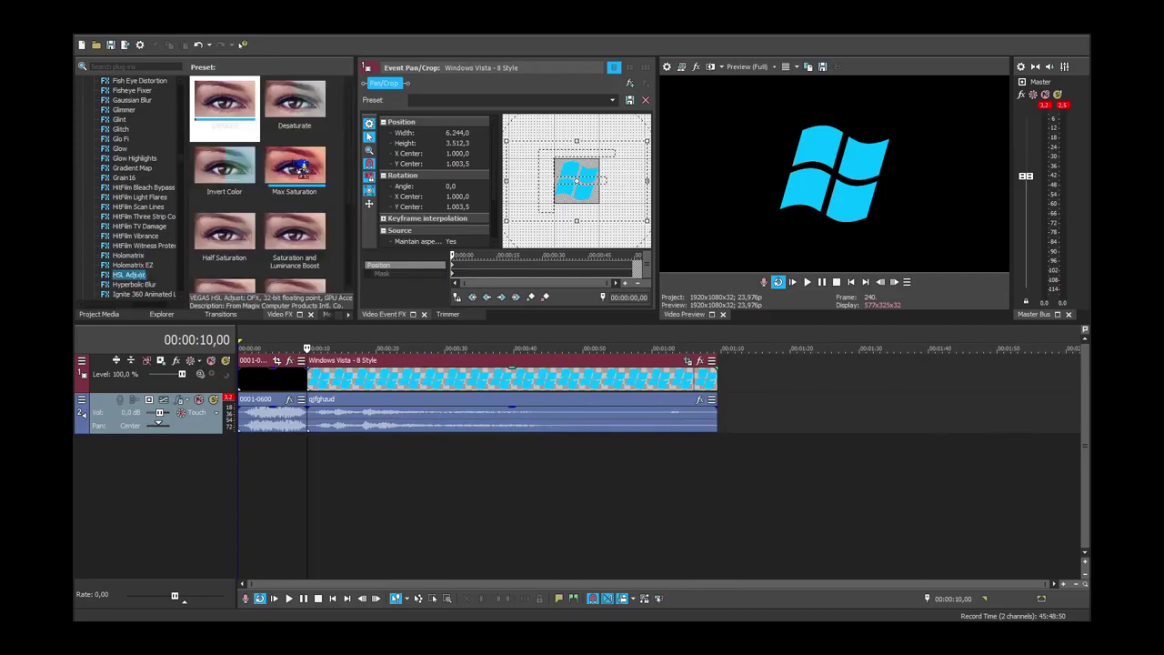
{"action": "left_click_drag", "start_coordinate": [225, 230], "coordinate": [446, 386]}
{"action": "left_click_drag", "start_coordinate": [444, 139], "coordinate": [457, 141]}
{"action": "type", "text": "6"}
{"action": "key", "text": "Return"}
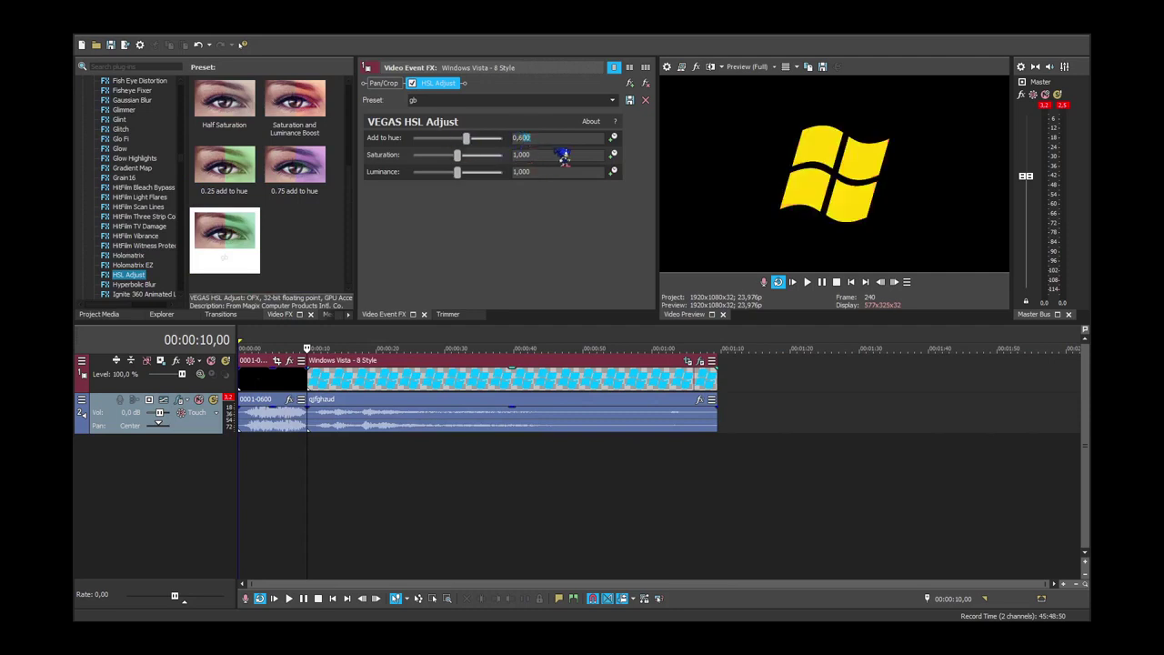
{"action": "key", "text": "Return"}
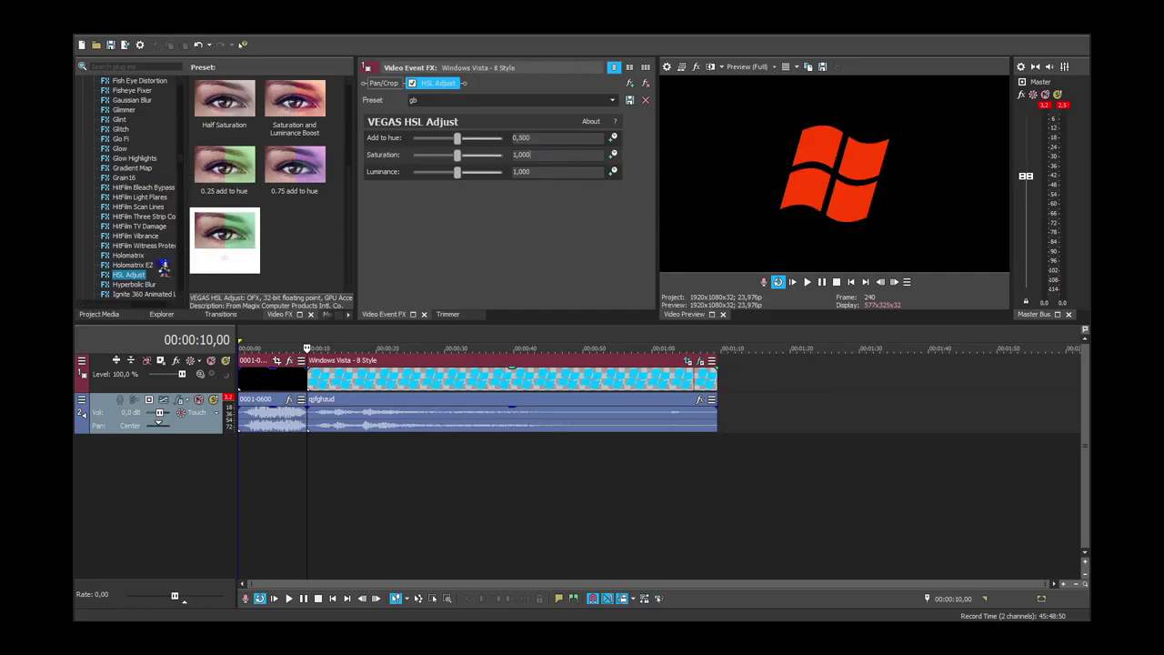
Apply the red Gradient Map preset to the logo clip and remove its HSL Adjust effect.
{"action": "left_click", "coordinate": [149, 168]}
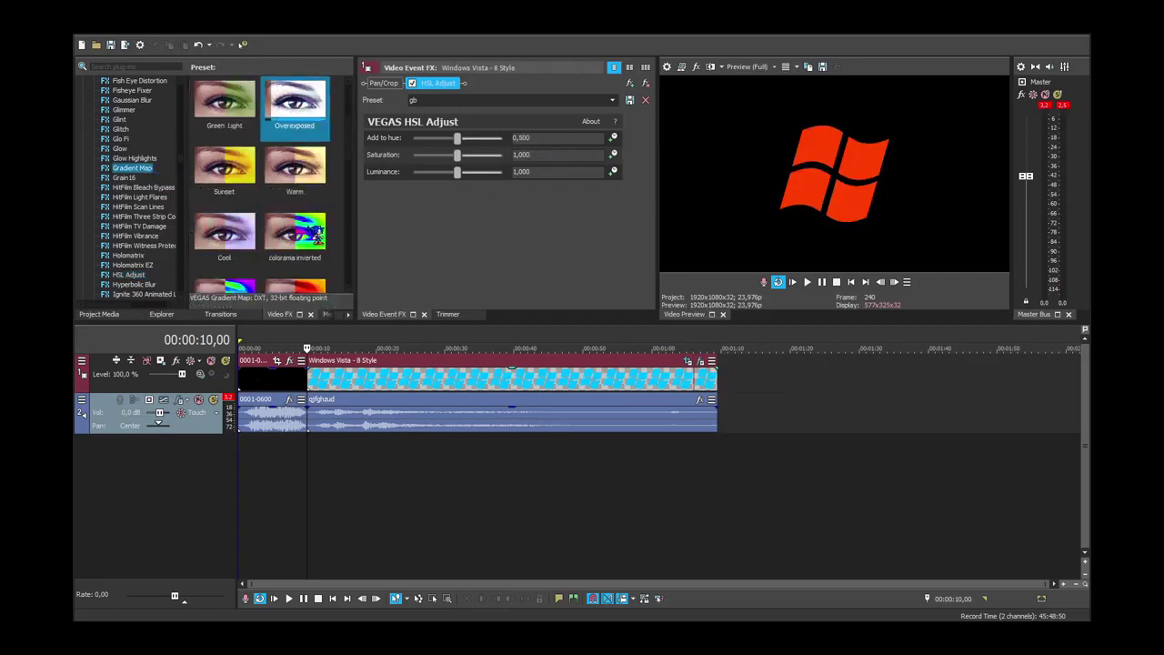
{"action": "left_click_drag", "start_coordinate": [224, 235], "coordinate": [468, 82]}
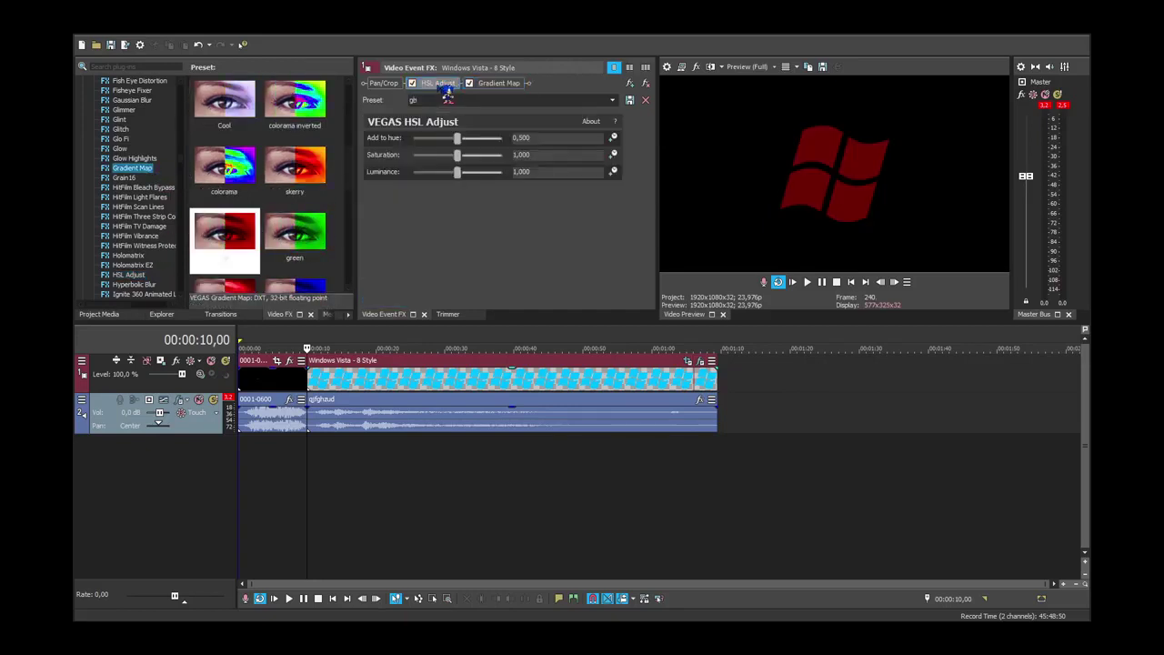
{"action": "left_click", "coordinate": [646, 99]}
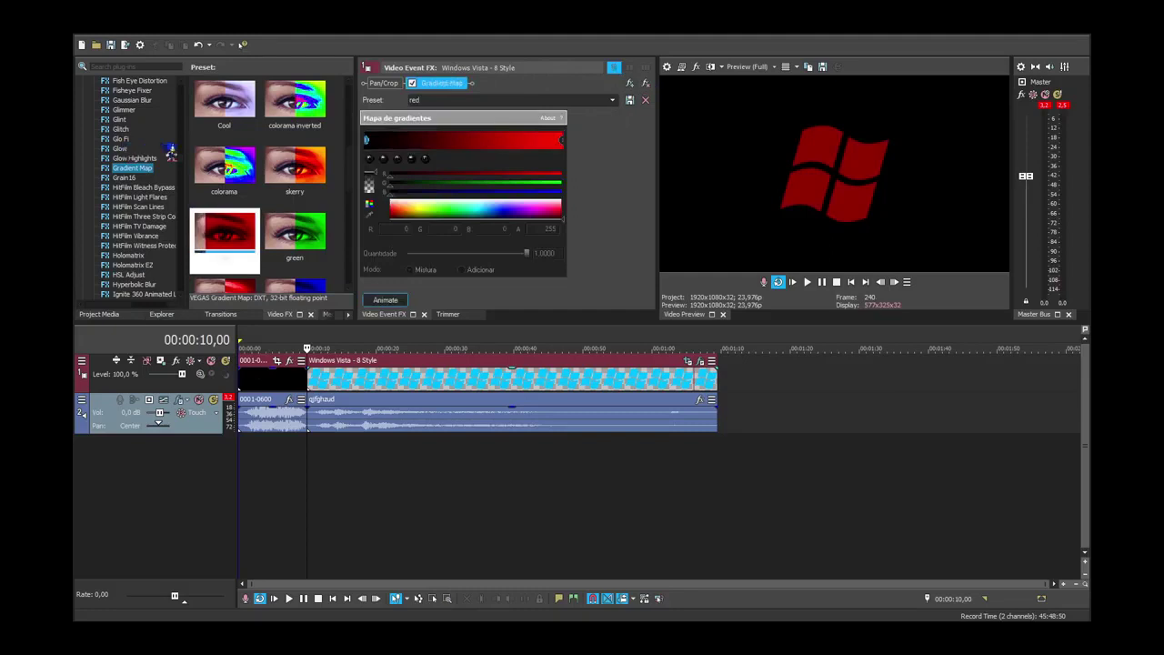
Add the White Soft Glow preset to the logo clip with suppression 0,000 and a red glow color.
{"action": "left_click", "coordinate": [120, 148]}
{"action": "left_click_drag", "start_coordinate": [295, 102], "coordinate": [533, 84]}
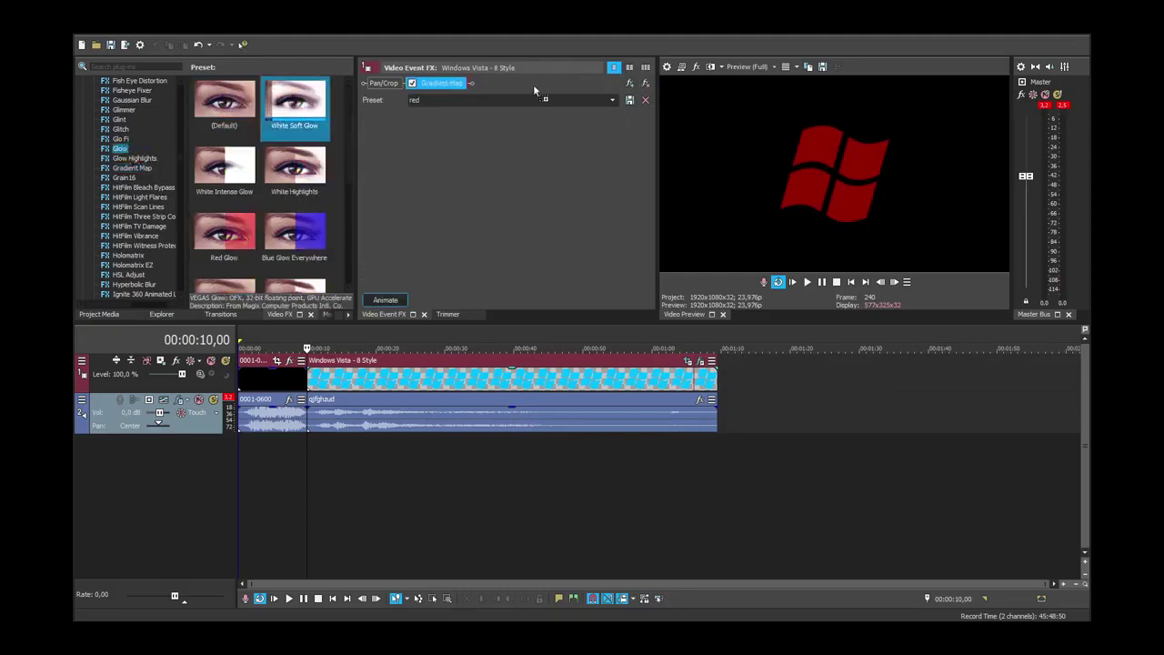
{"action": "double_click", "coordinate": [445, 173]}
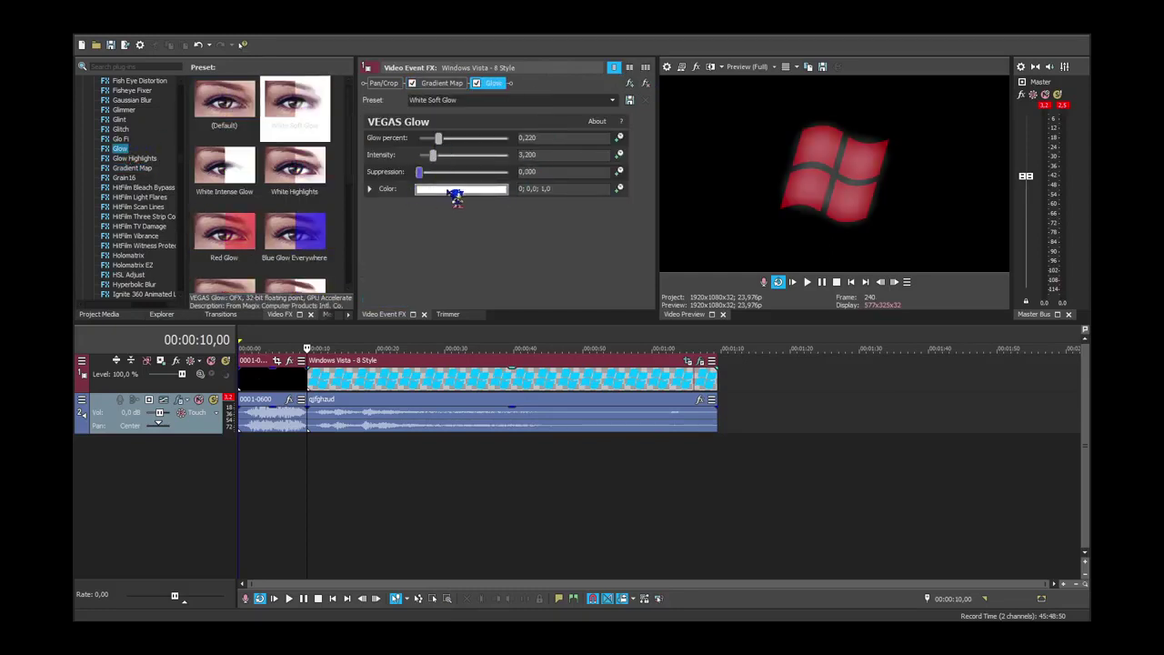
{"action": "left_click_drag", "start_coordinate": [434, 218], "coordinate": [635, 212]}
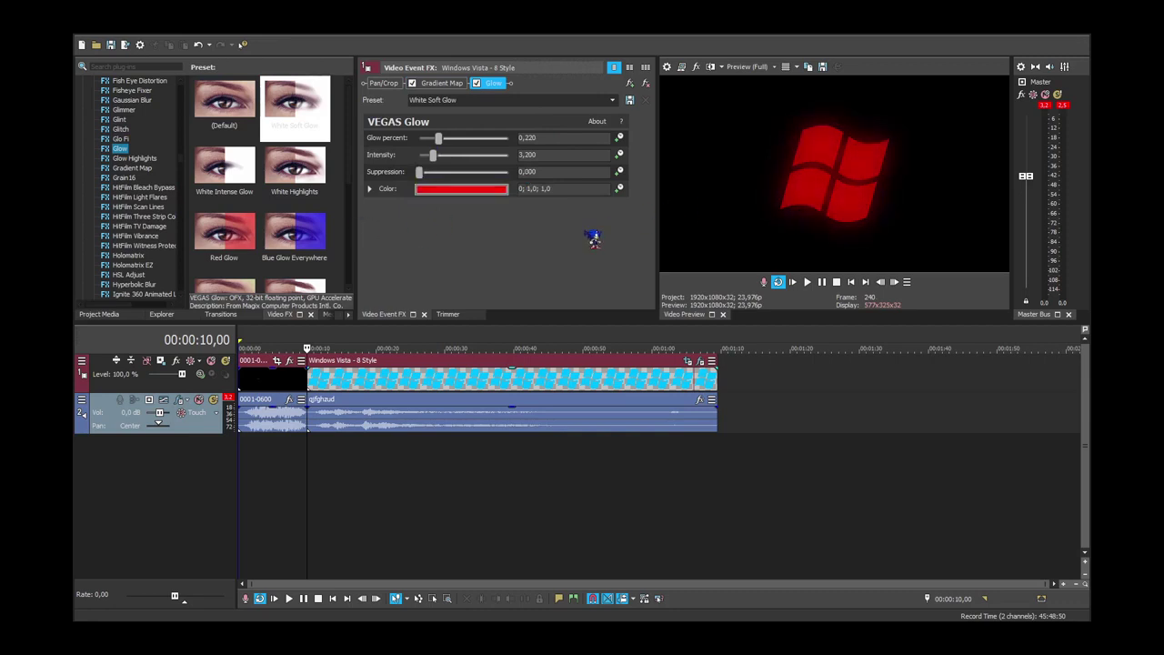
Try a glow percent of 1,000 and an intensity of 10,000 on the logo's Glow effect.
{"action": "left_click_drag", "start_coordinate": [438, 138], "coordinate": [571, 174]}
{"action": "left_click_drag", "start_coordinate": [419, 138], "coordinate": [444, 156]}
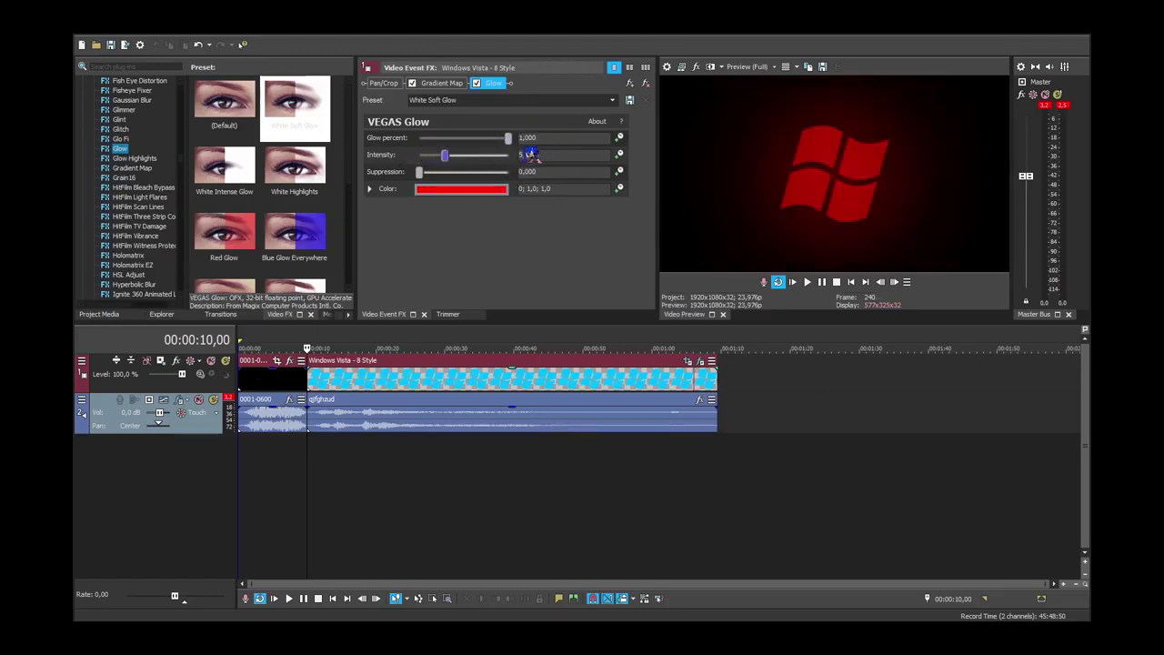
{"action": "double_click", "coordinate": [542, 153]}
{"action": "type", "text": "10"}
{"action": "double_click", "coordinate": [550, 155]}
{"action": "type", "text": "10"}
{"action": "key", "text": "Return"}
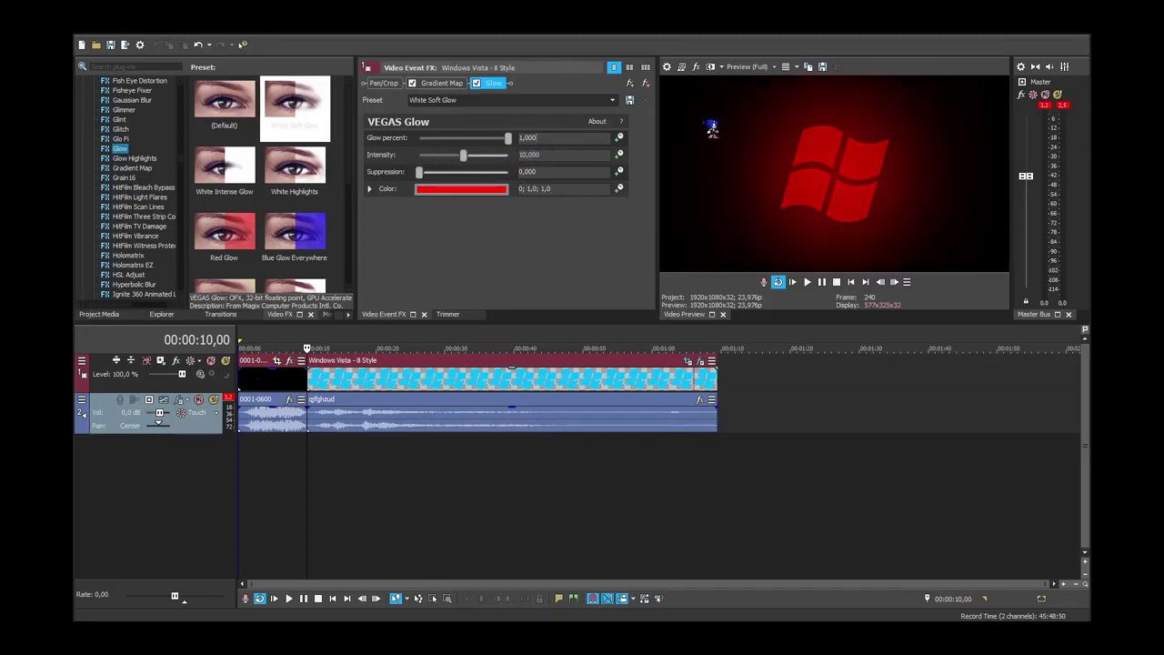
Switch the preview quality to Preview (Auto) and set the logo's glow percent to 0,125 and intensity to 5,000.
{"action": "left_click", "coordinate": [789, 90]}
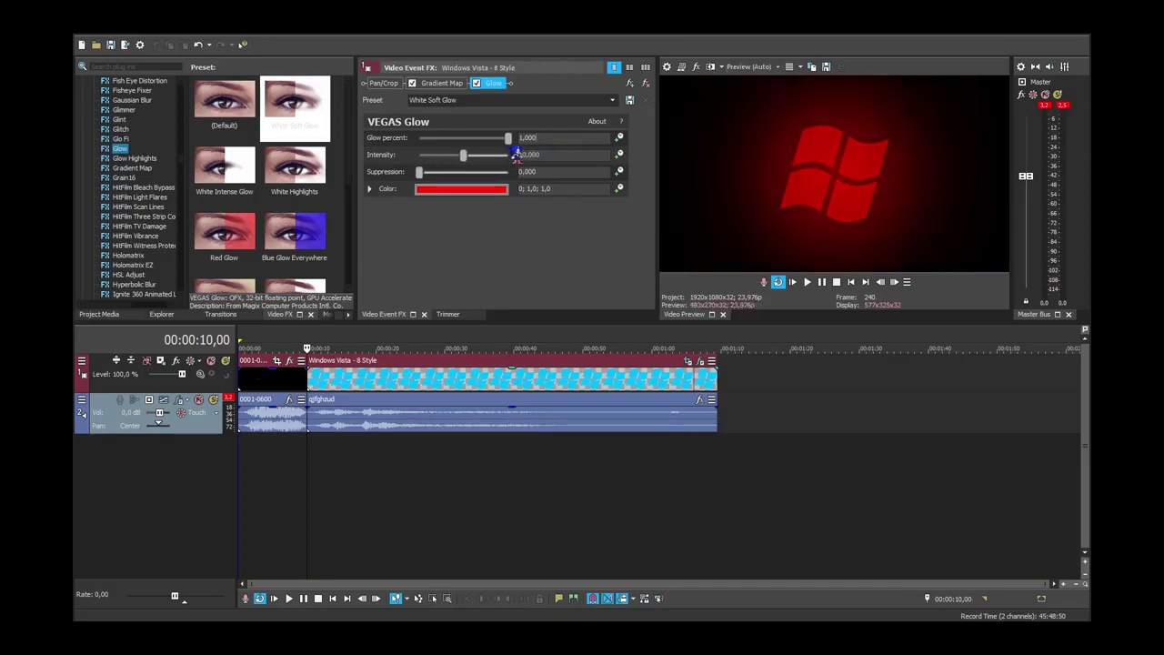
{"action": "left_click_drag", "start_coordinate": [508, 137], "coordinate": [448, 153]}
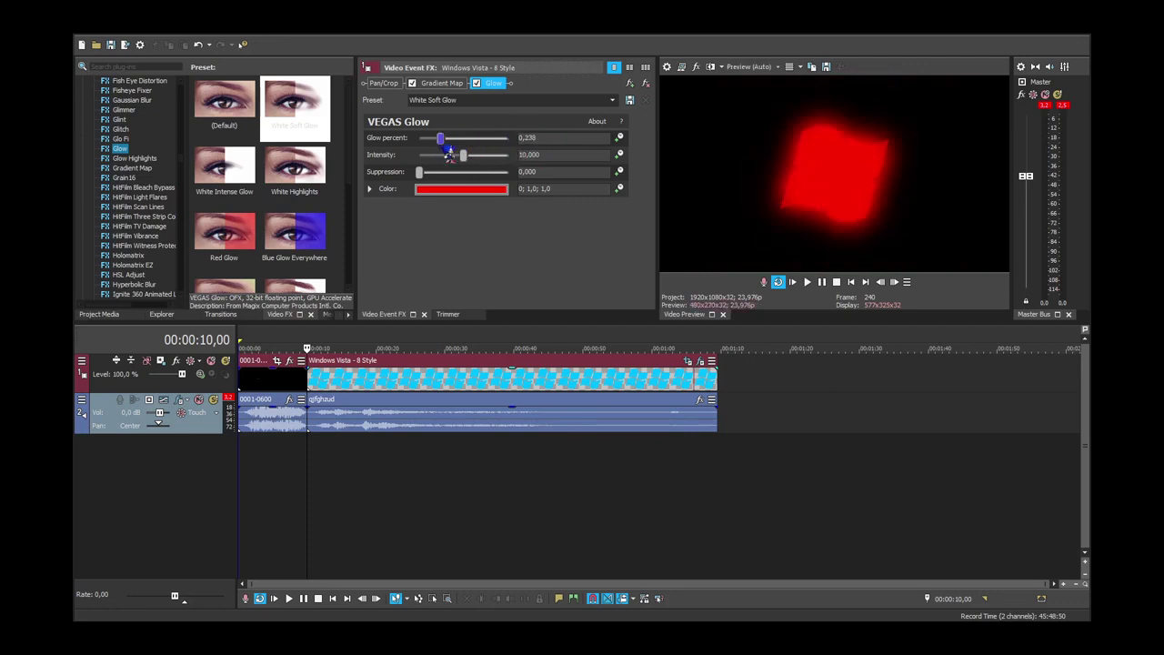
{"action": "type", "text": "0,125"}
{"action": "type", "text": "1"}
{"action": "left_click", "coordinate": [554, 138]}
{"action": "left_click_drag", "start_coordinate": [549, 155], "coordinate": [466, 152]}
{"action": "type", "text": "5"}
{"action": "left_click", "coordinate": [569, 138]}
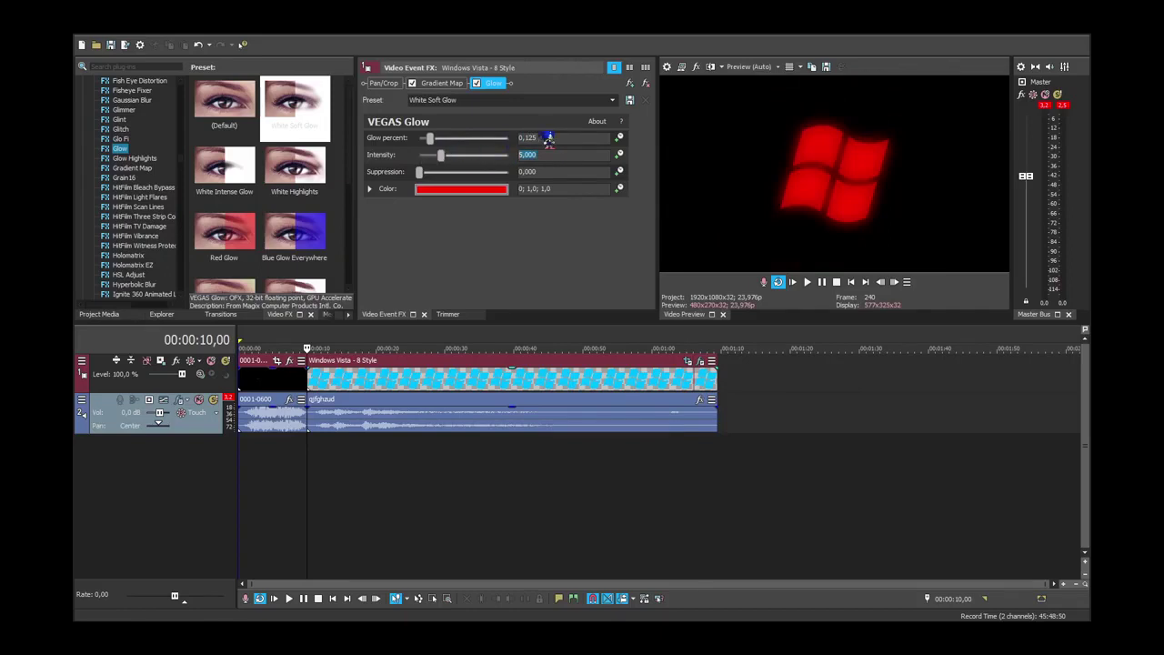
Add a default (Legacy) Text event on a new track above the logo, starting at 00:00:10,00.
{"action": "left_click", "coordinate": [348, 315]}
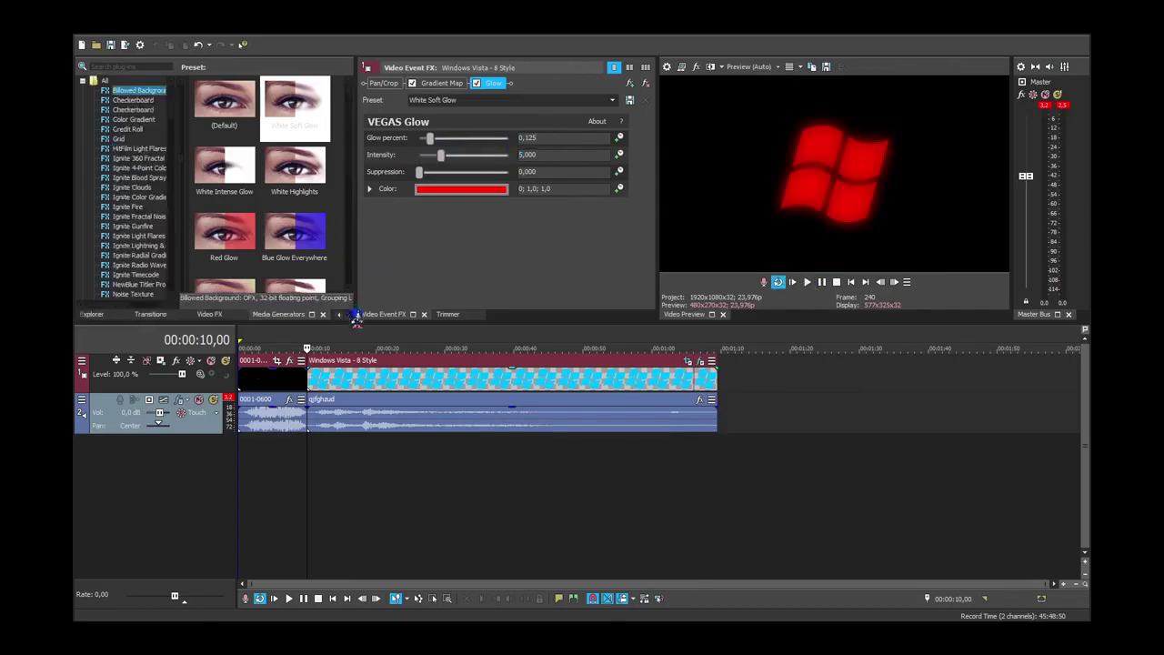
{"action": "scroll", "coordinate": [173, 255], "scroll_direction": "down", "scroll_amount": 10}
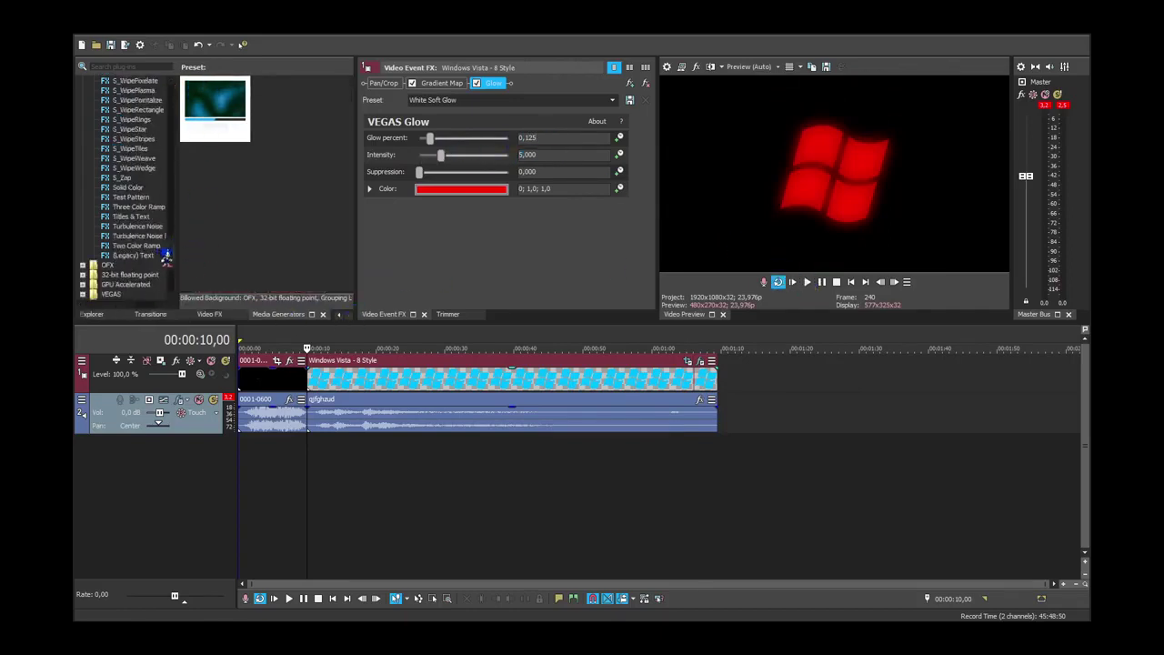
{"action": "left_click", "coordinate": [133, 254]}
{"action": "left_click_drag", "start_coordinate": [215, 105], "coordinate": [322, 356]}
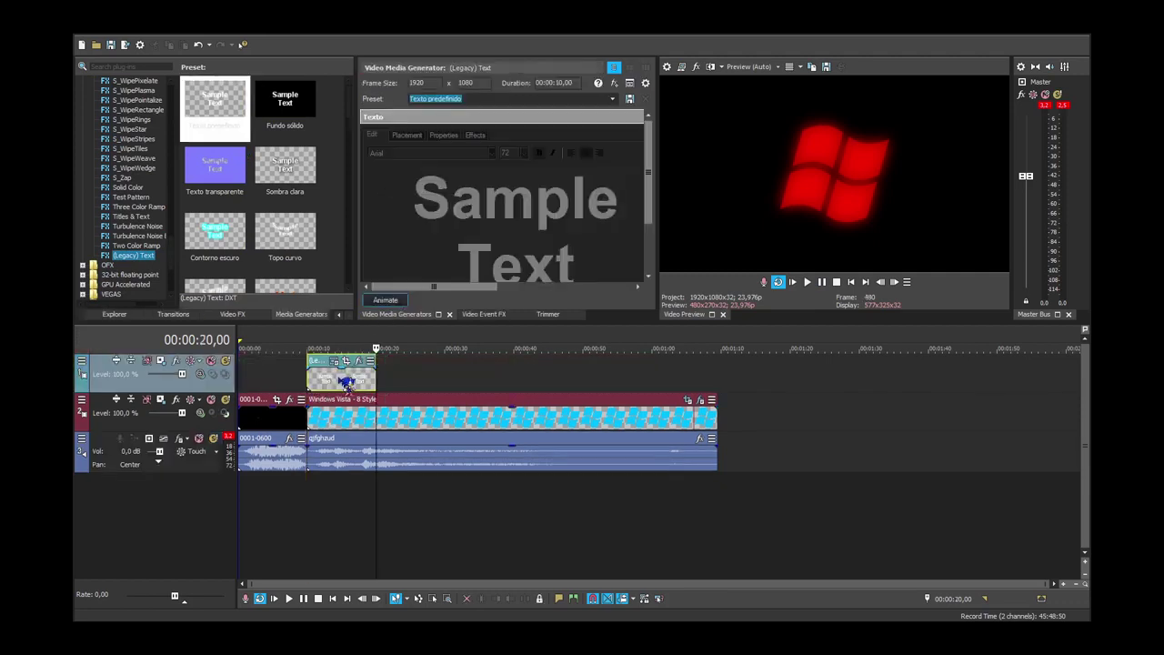
Extend the text event to the end of the logo clip and place the playhead at 00:00:39,23.
{"action": "left_click", "coordinate": [309, 378]}
{"action": "left_click_drag", "start_coordinate": [373, 378], "coordinate": [716, 375]}
{"action": "left_click", "coordinate": [514, 375]}
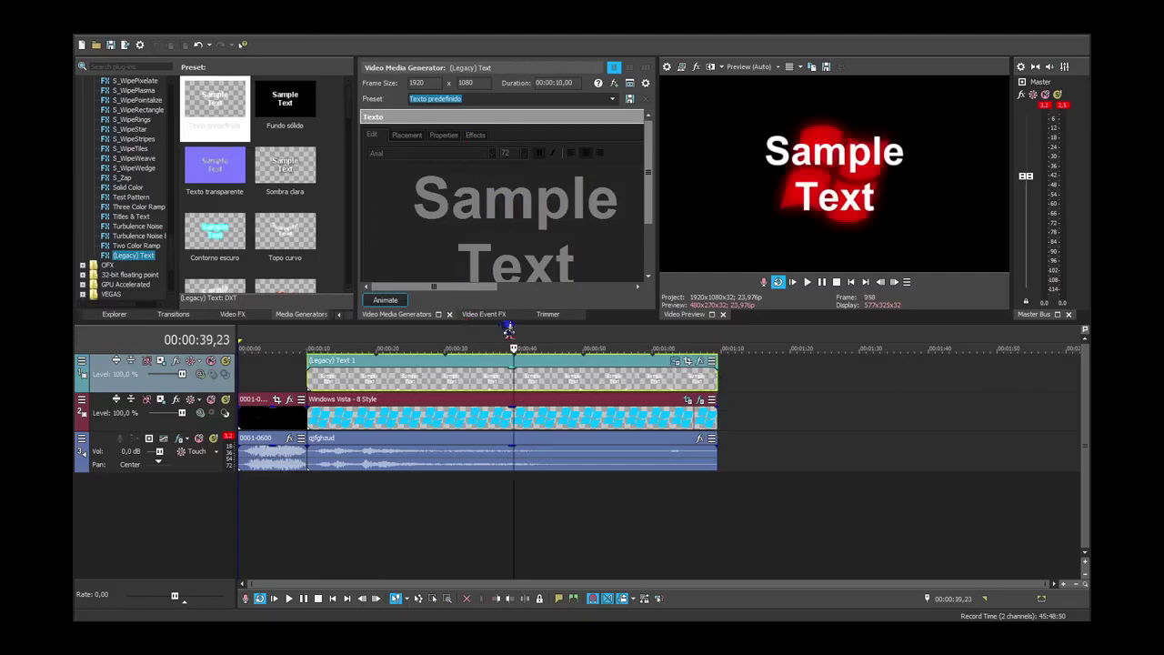
Change the sample text's font to Malgun Gothic Semilight and move the text to the Bottom Center placement.
{"action": "left_click", "coordinate": [462, 335]}
{"action": "left_click", "coordinate": [399, 135]}
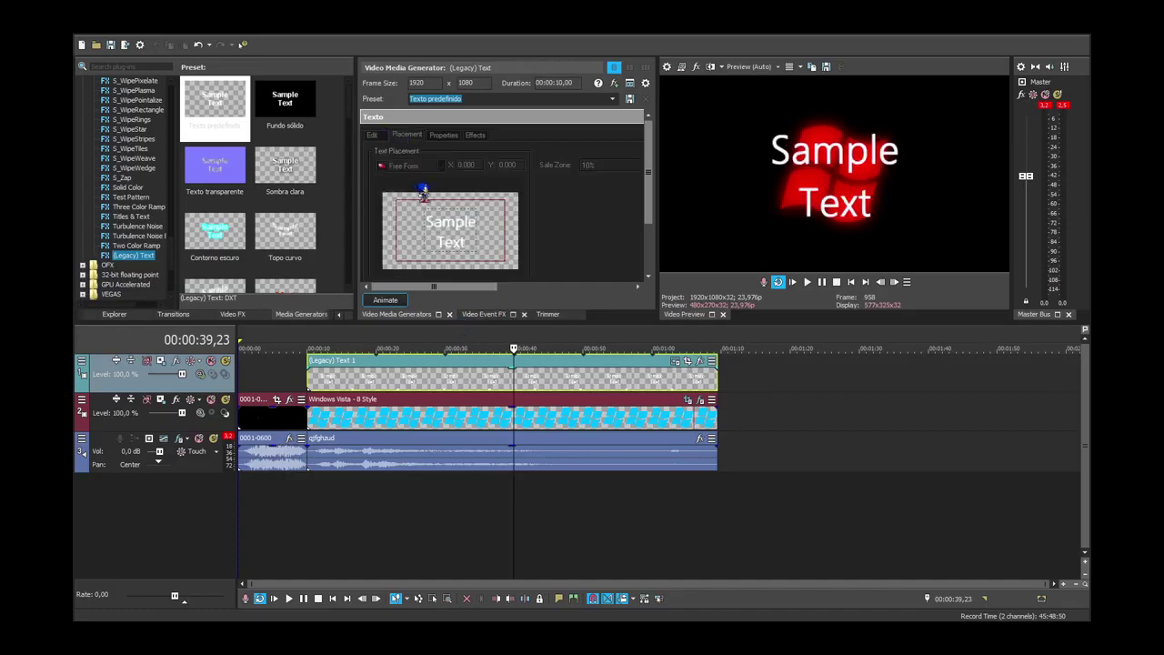
{"action": "left_click_drag", "start_coordinate": [423, 229], "coordinate": [419, 323]}
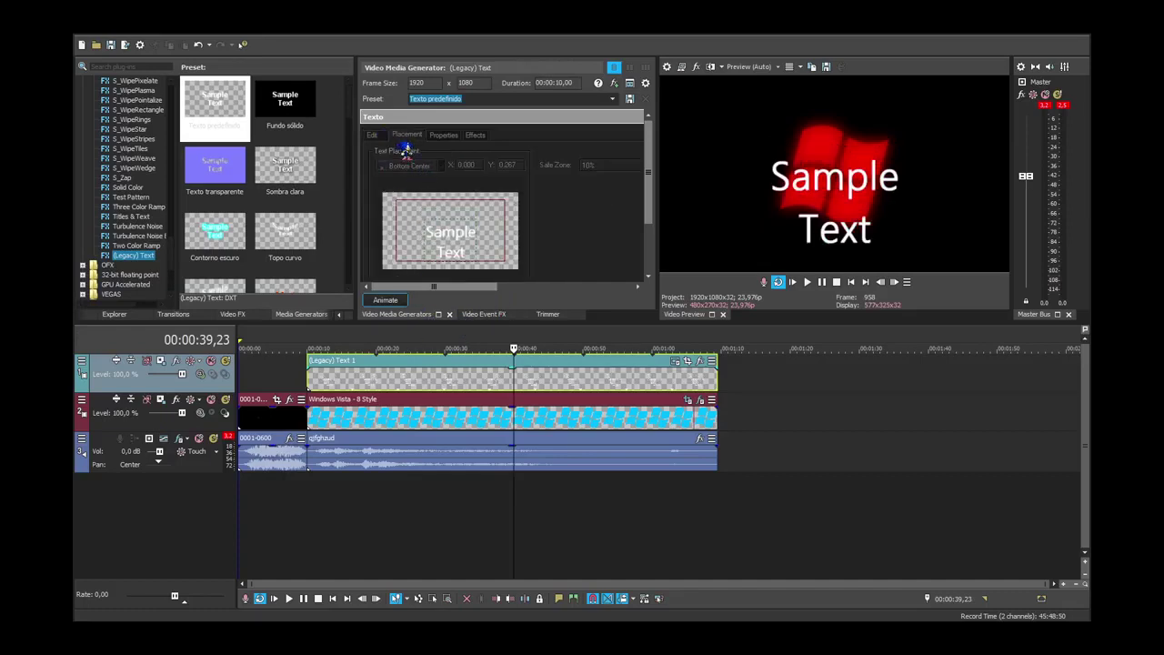
Reduce the sample text's font size and set its placement safe zone to 5%.
{"action": "left_click", "coordinate": [372, 135]}
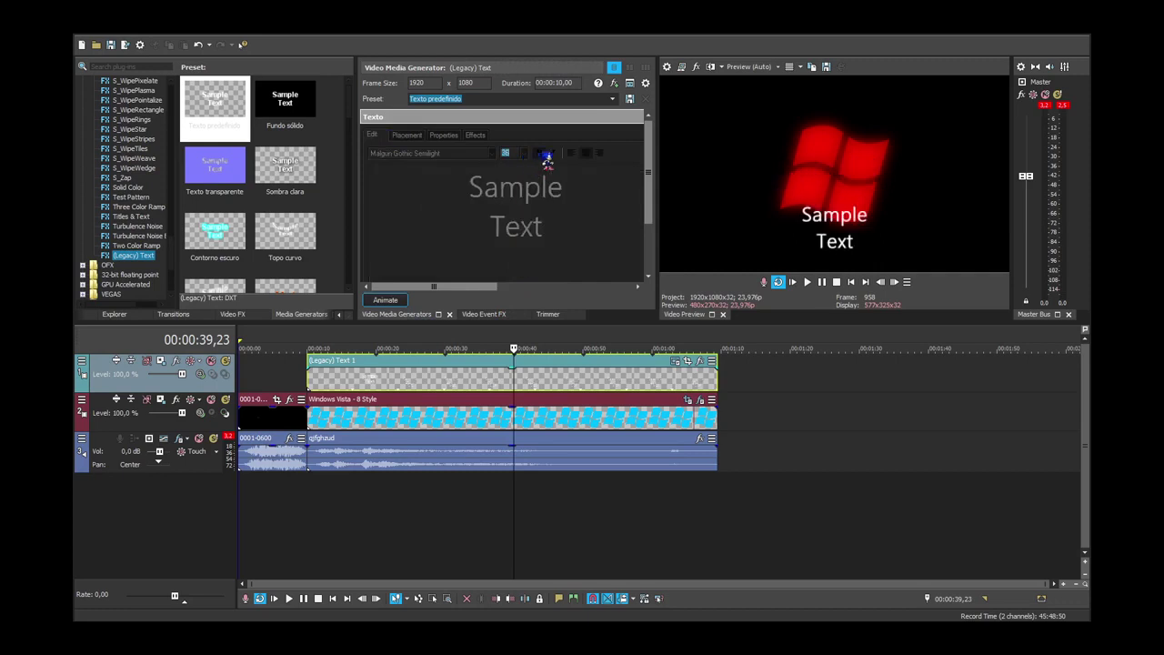
{"action": "left_click", "coordinate": [411, 136]}
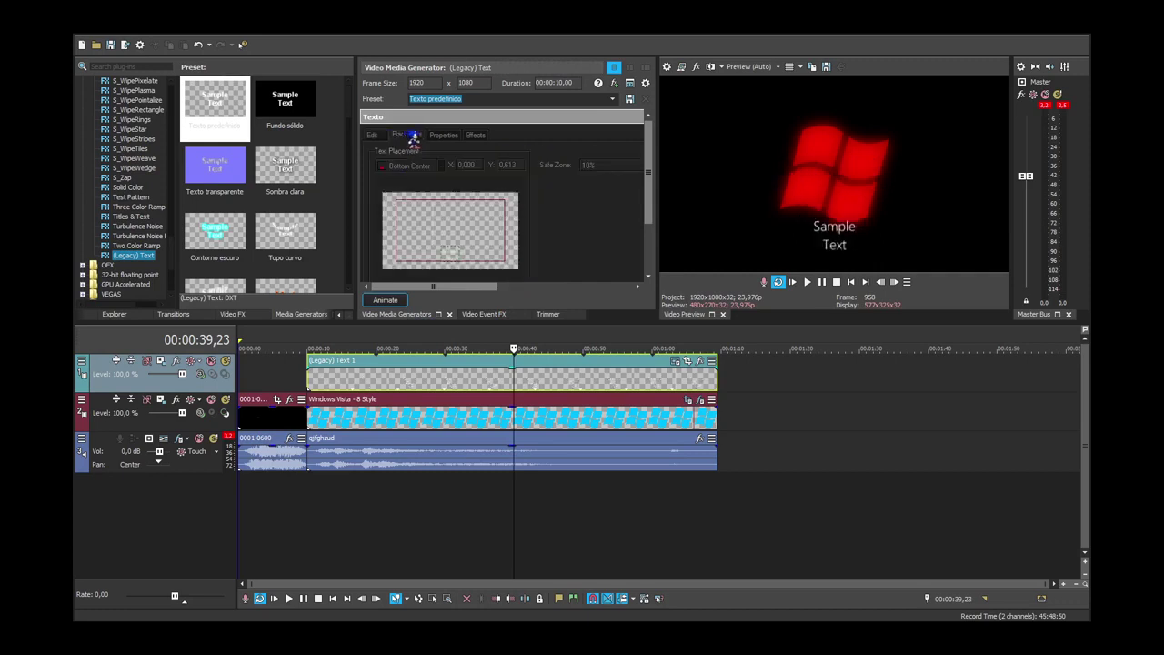
{"action": "left_click", "coordinate": [604, 187]}
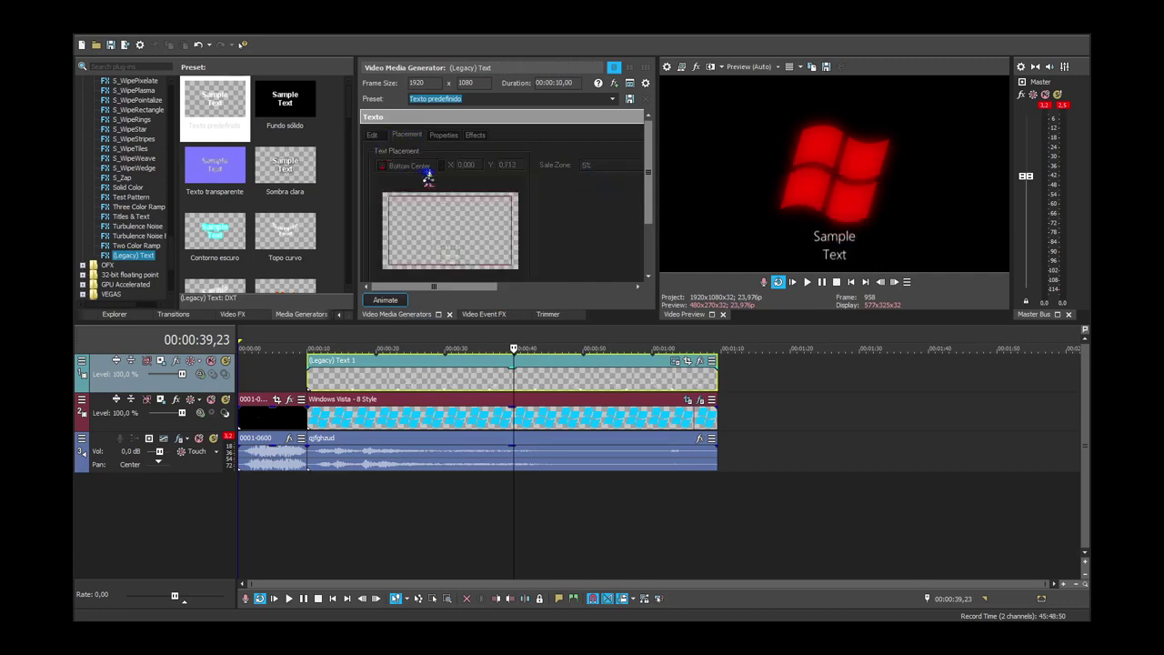
Replace the sample text with the caption "Windows 7 - Unknown Creepy Kill Screen...?".
{"action": "left_click", "coordinate": [372, 134]}
{"action": "key", "text": "ctrl+a"}
{"action": "type", "text": "Win"}
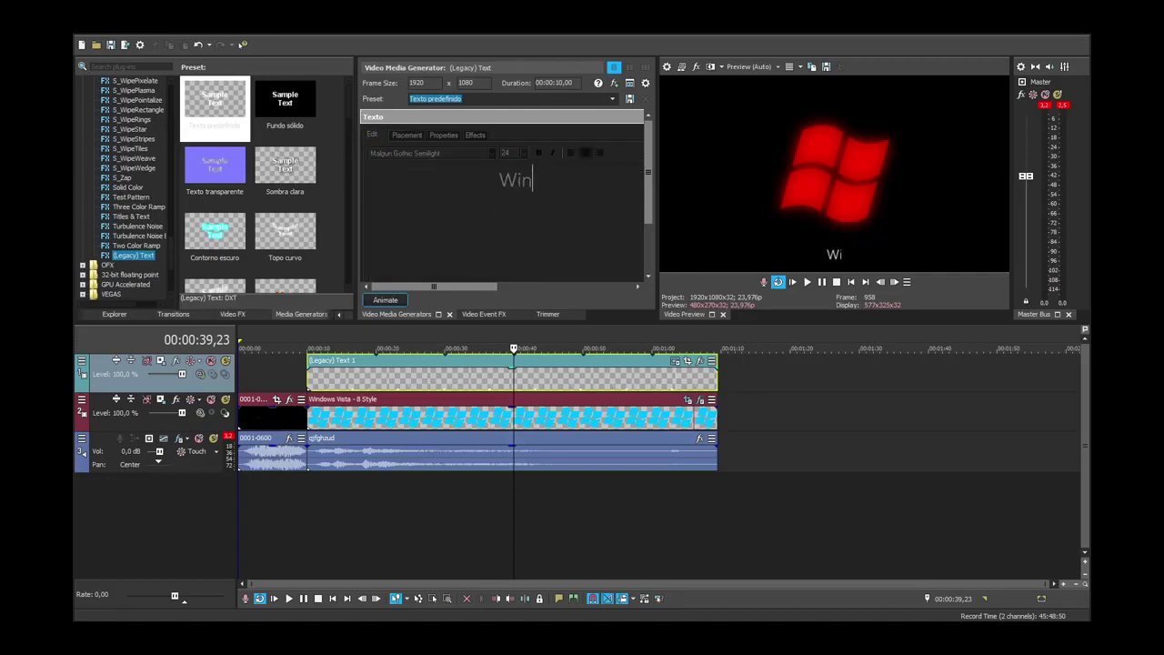
{"action": "type", "text": "dows 7 - U"}
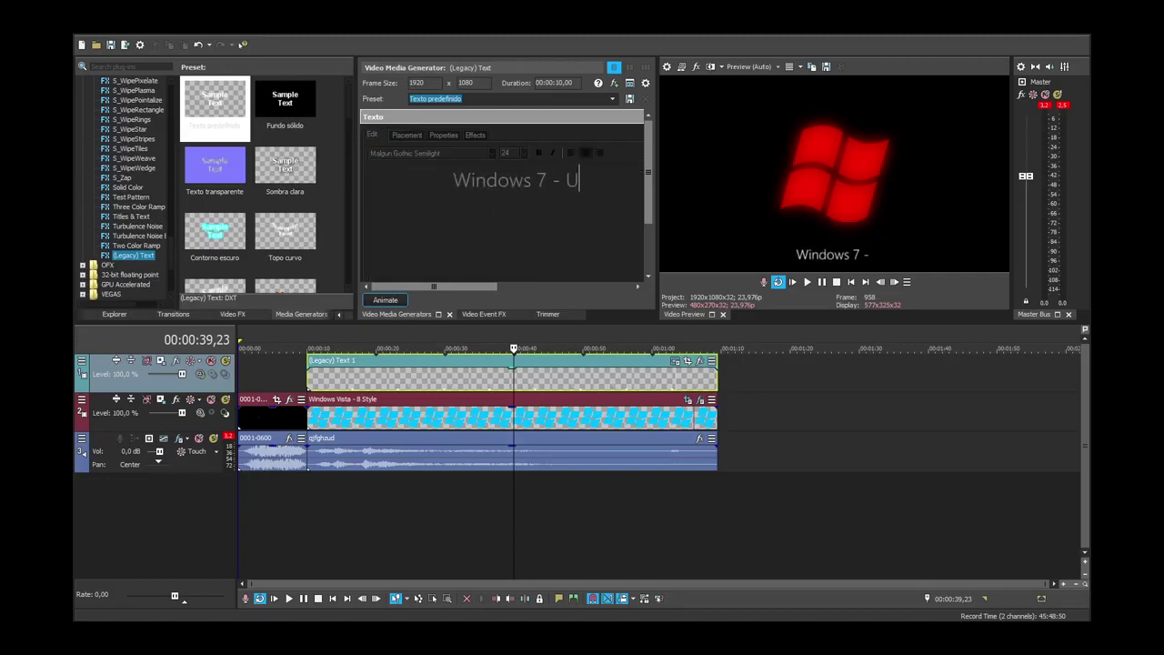
{"action": "type", "text": "nknwon"}
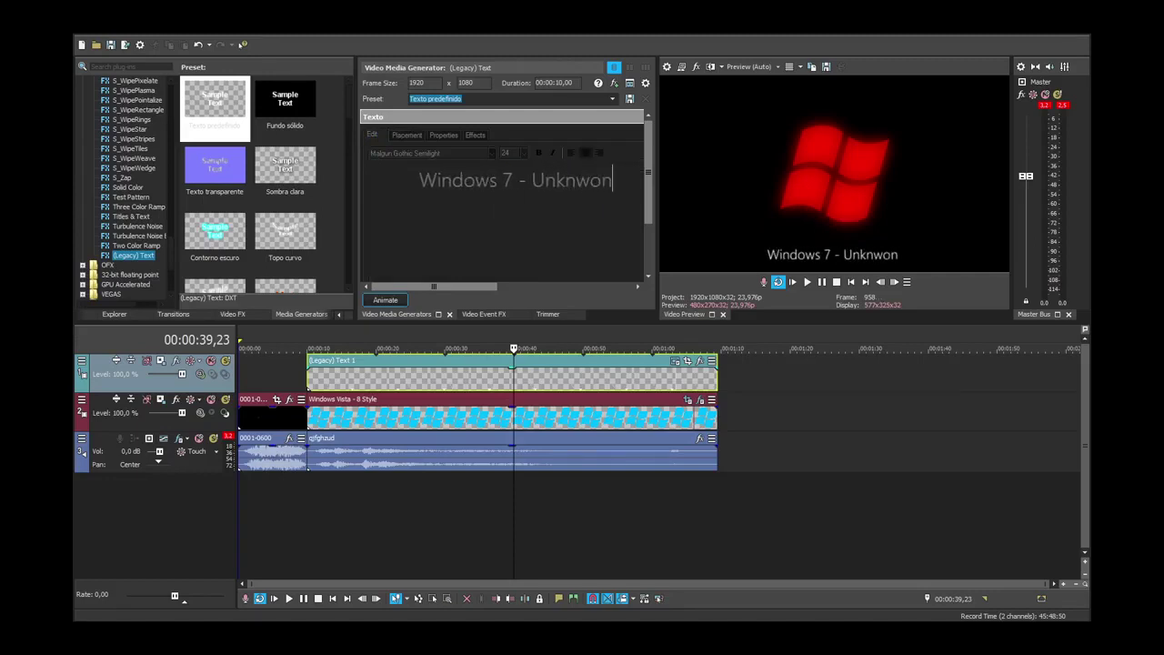
{"action": "key", "text": "BackSpace"}
{"action": "key", "text": "BackSpace"}
{"action": "key", "text": "BackSpace"}
{"action": "type", "text": "own Creepy"}
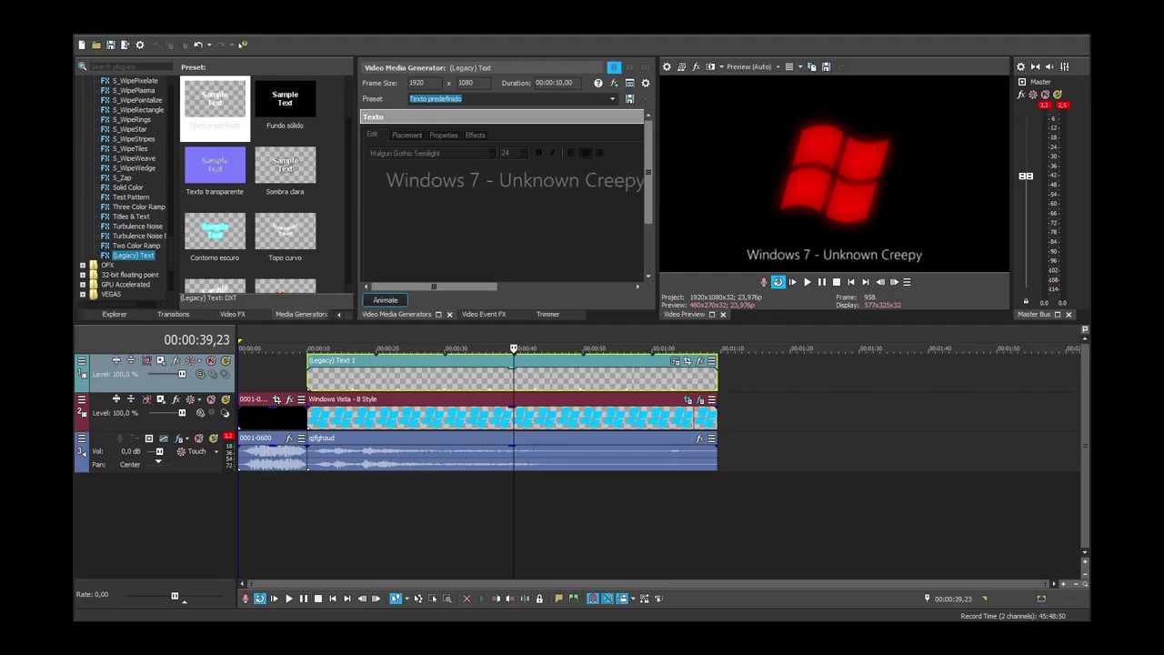
{"action": "type", "text": " Kill Screen."}
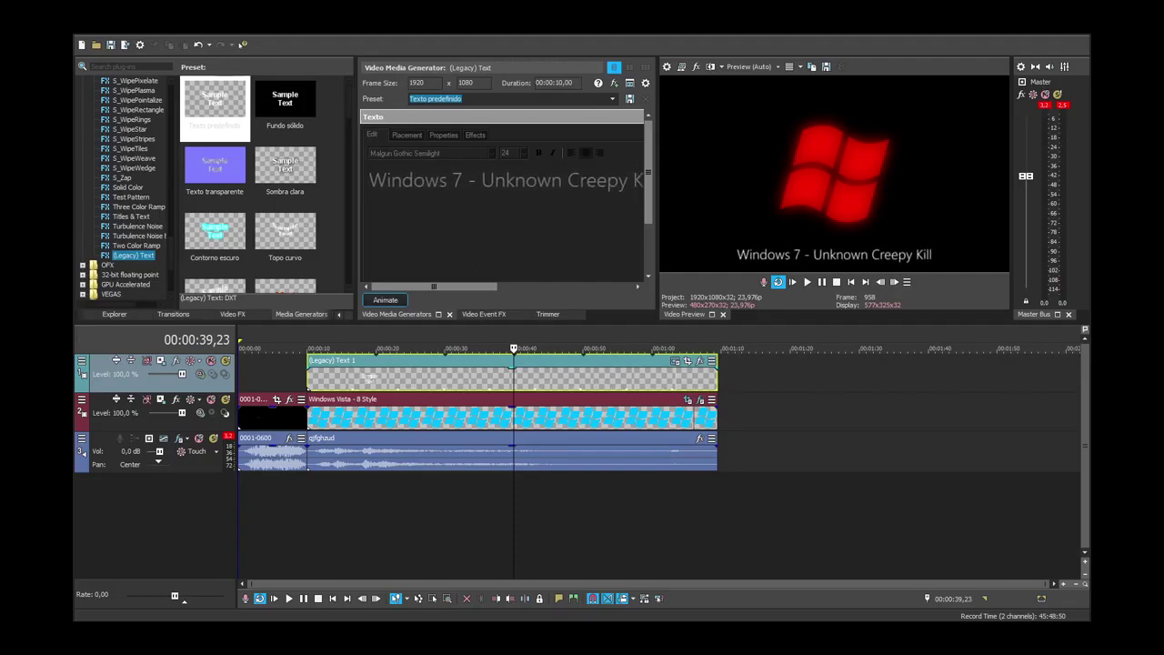
{"action": "type", "text": "..?"}
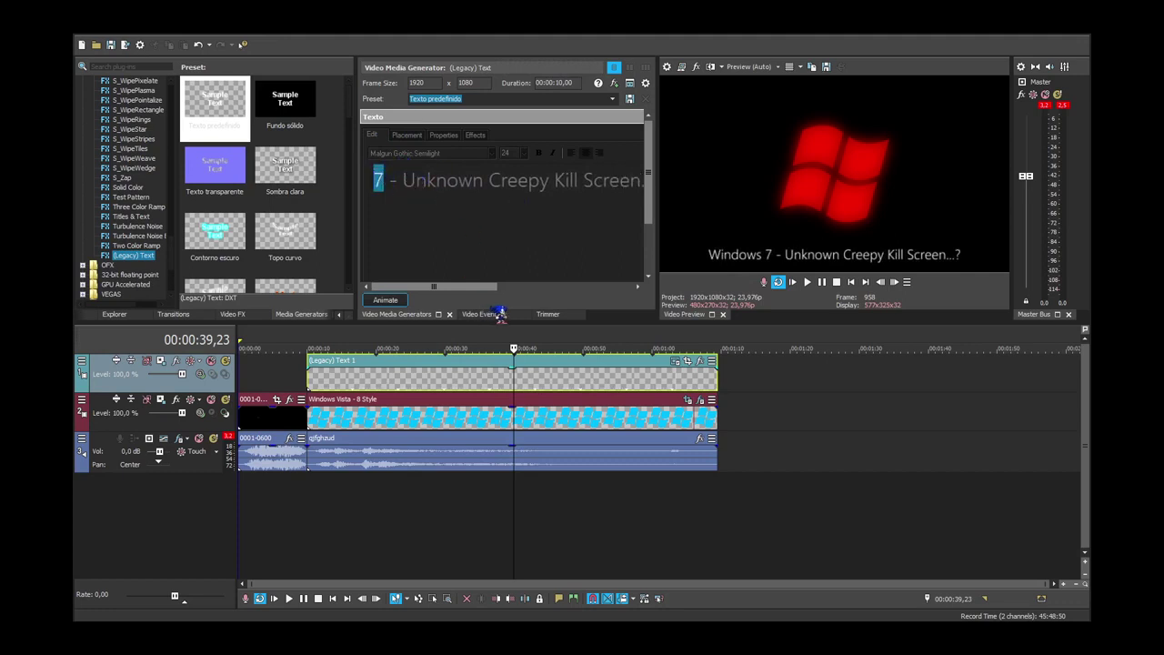
Set the "7" in the caption to the Felix Titling font at size 36.
{"action": "left_click", "coordinate": [419, 285]}
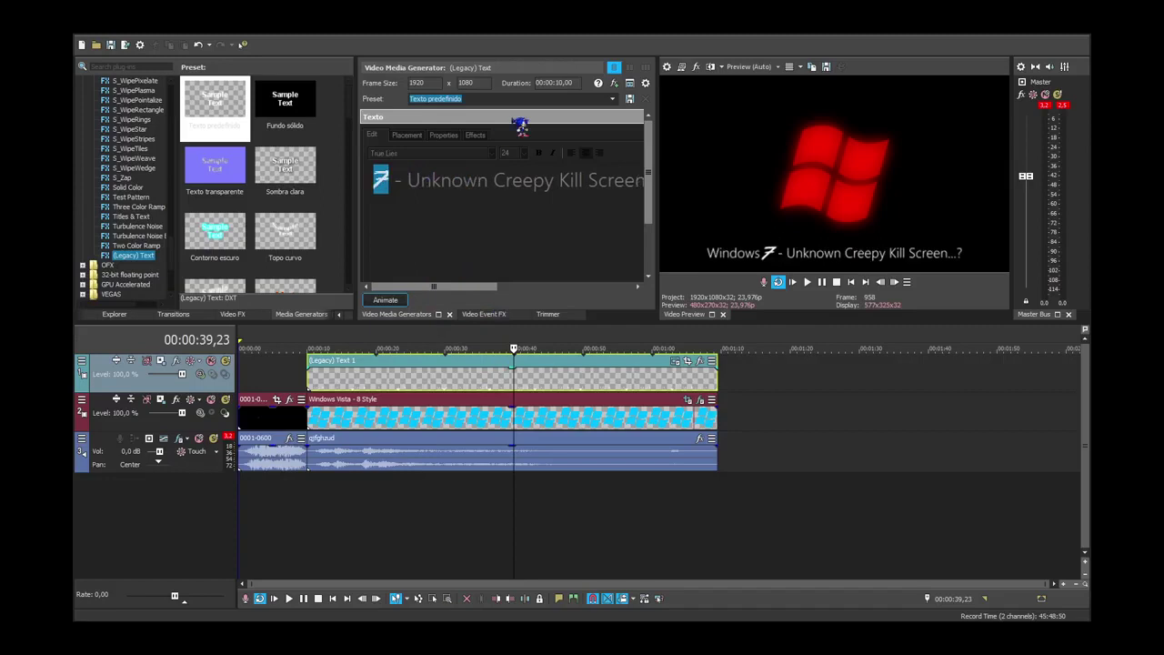
{"action": "left_click", "coordinate": [517, 265]}
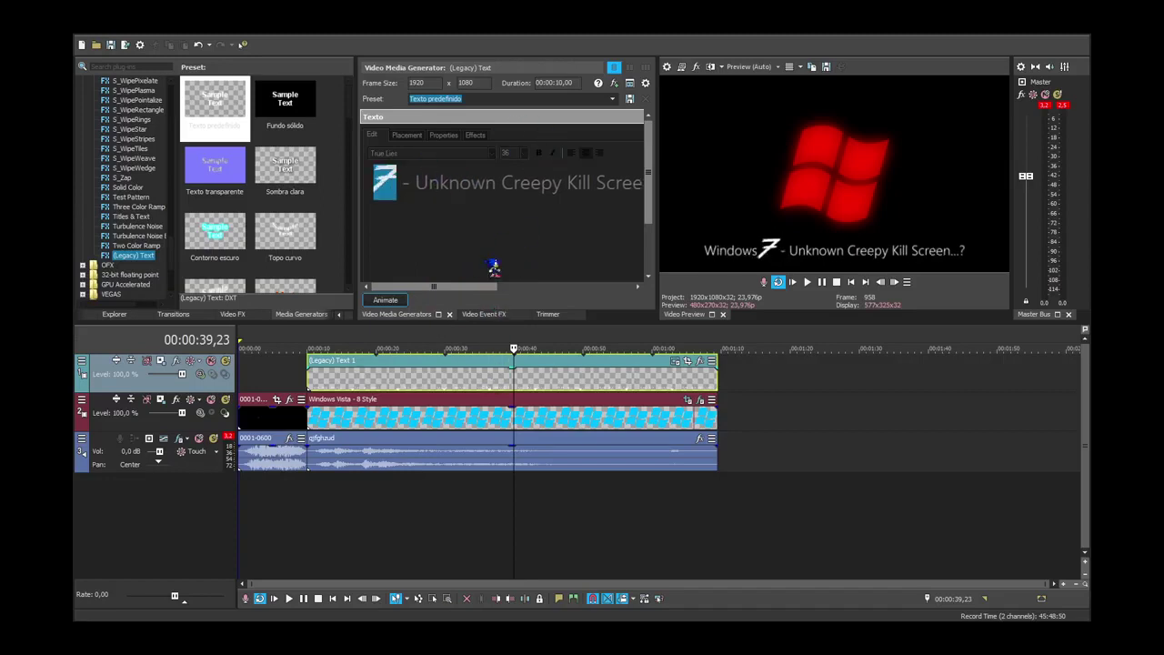
{"action": "left_click", "coordinate": [466, 270]}
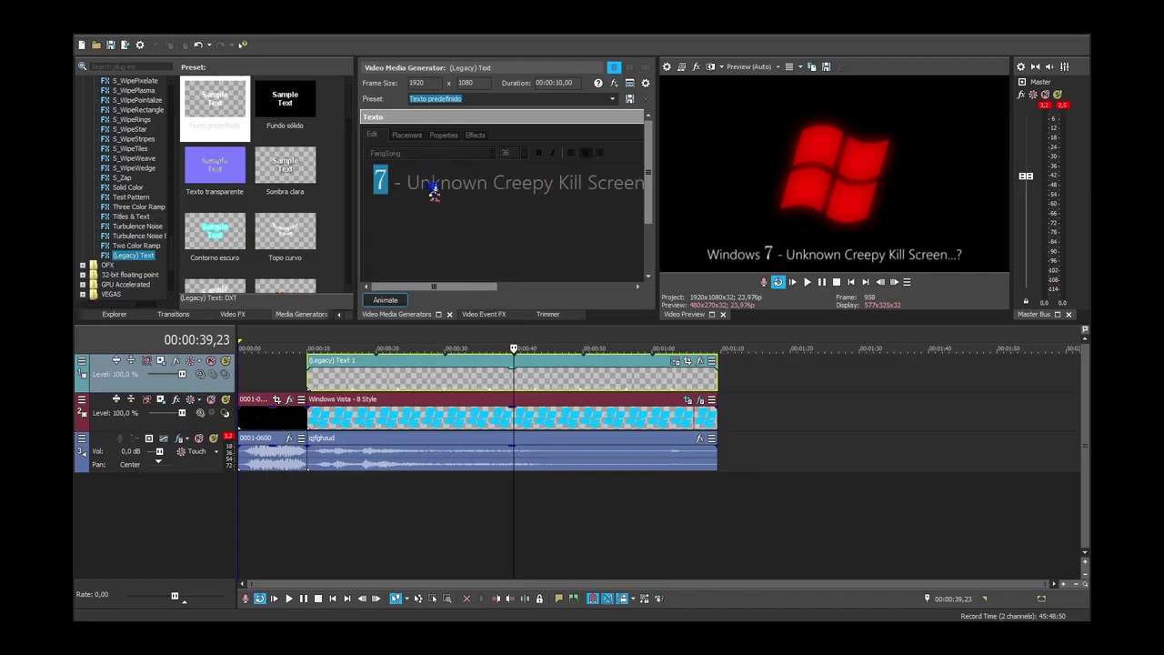
{"action": "key", "text": "Down"}
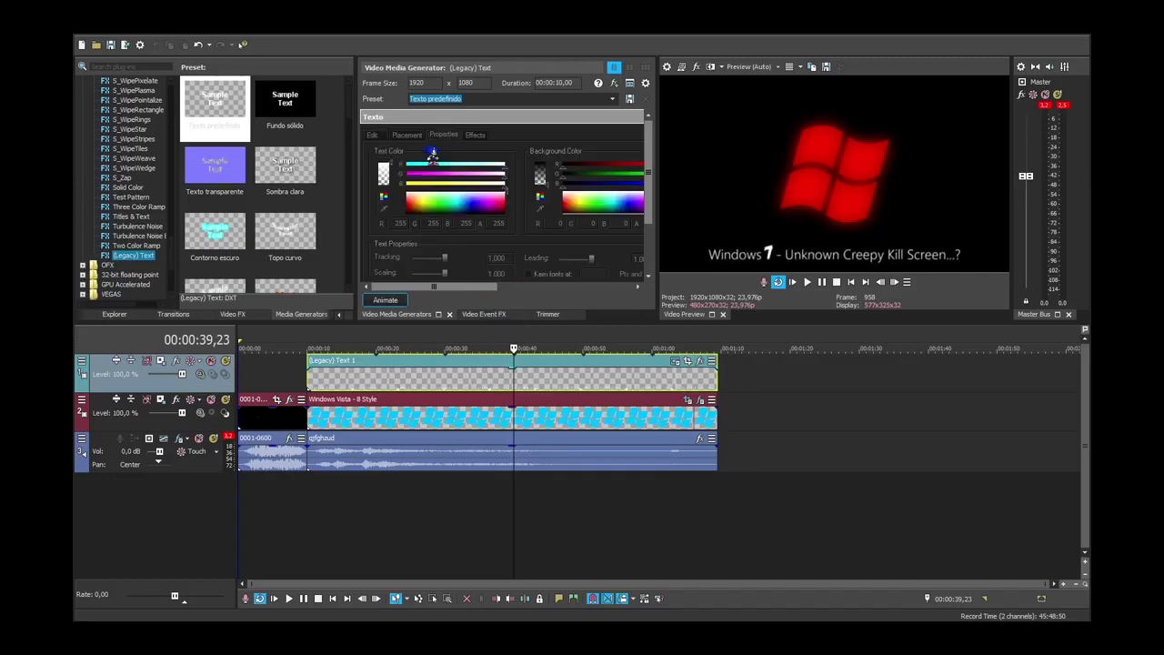
{"action": "key", "text": "Down"}
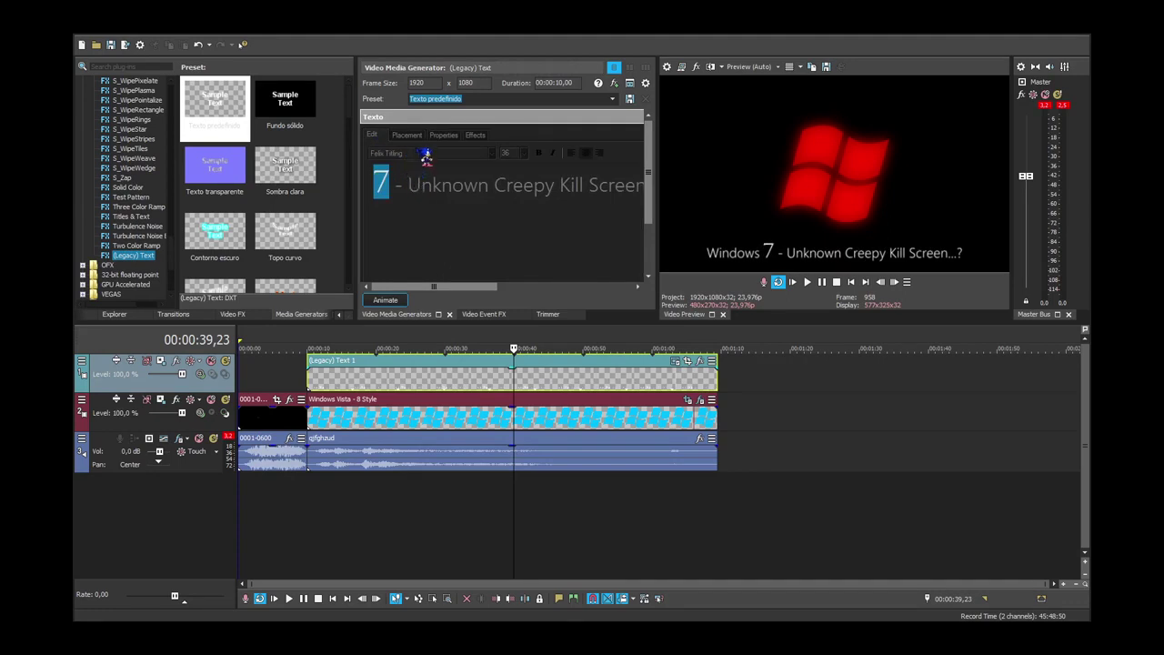
Change the "Unknown Creepy Kill Screen...?" part of the caption to a scratchy handwritten font.
{"action": "left_click", "coordinate": [407, 183]}
{"action": "key", "text": "shift+End"}
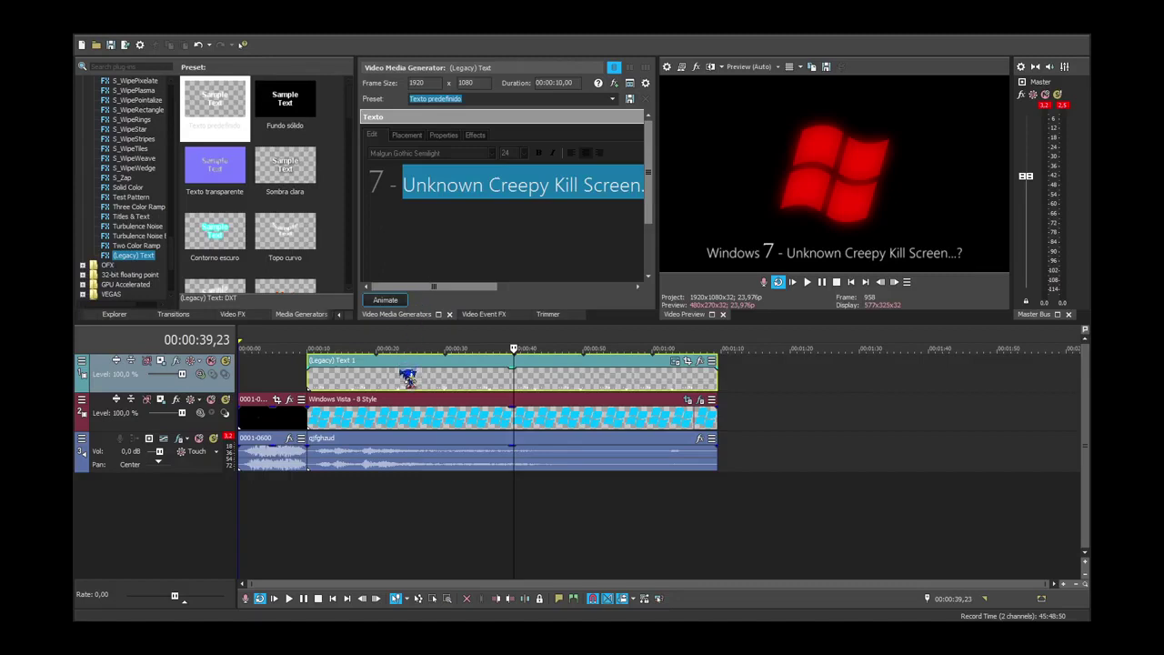
{"action": "left_click", "coordinate": [401, 371]}
{"action": "left_click", "coordinate": [483, 182]}
{"action": "left_click_drag", "start_coordinate": [425, 183], "coordinate": [262, 178]}
{"action": "left_click", "coordinate": [492, 206]}
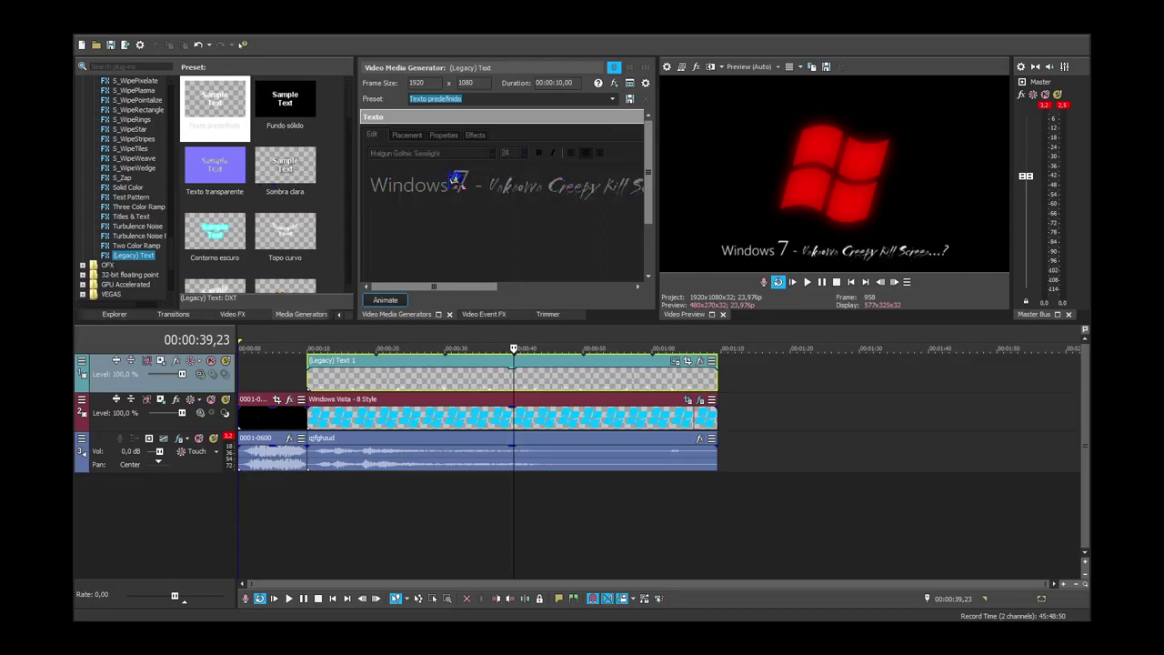
Try size 36 for the word "Windows" and another size for the "7" in the caption.
{"action": "left_click_drag", "start_coordinate": [458, 180], "coordinate": [369, 182]}
{"action": "left_click", "coordinate": [525, 152]}
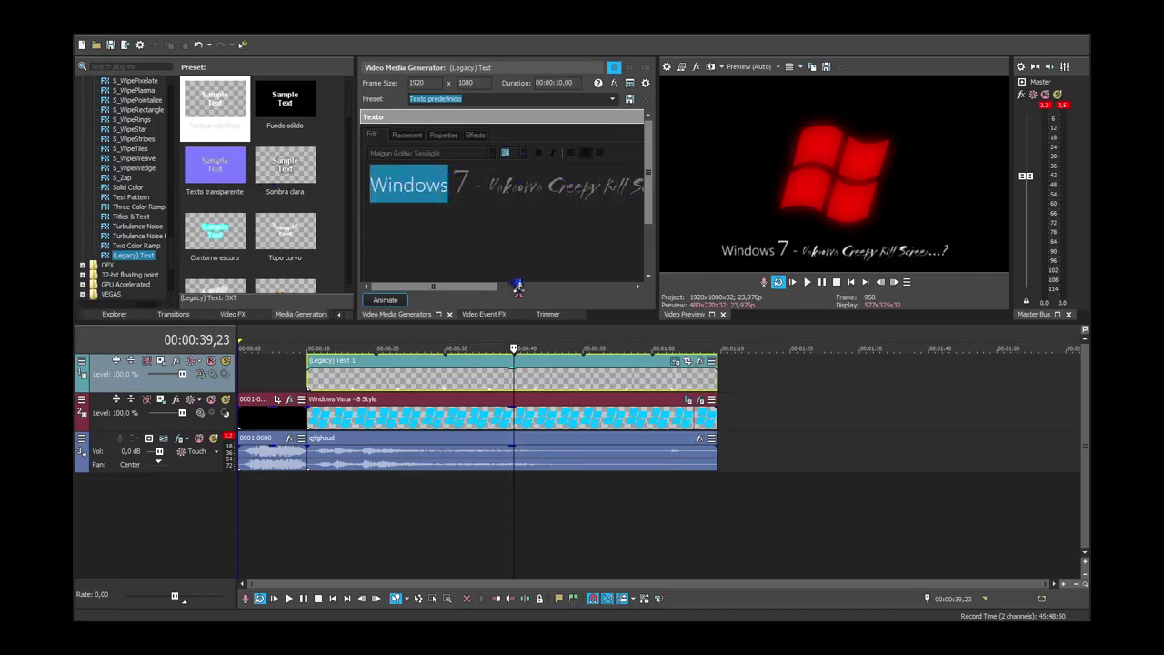
{"action": "left_click", "coordinate": [516, 273]}
{"action": "left_click", "coordinate": [525, 187]}
{"action": "left_click_drag", "start_coordinate": [510, 189], "coordinate": [351, 198]}
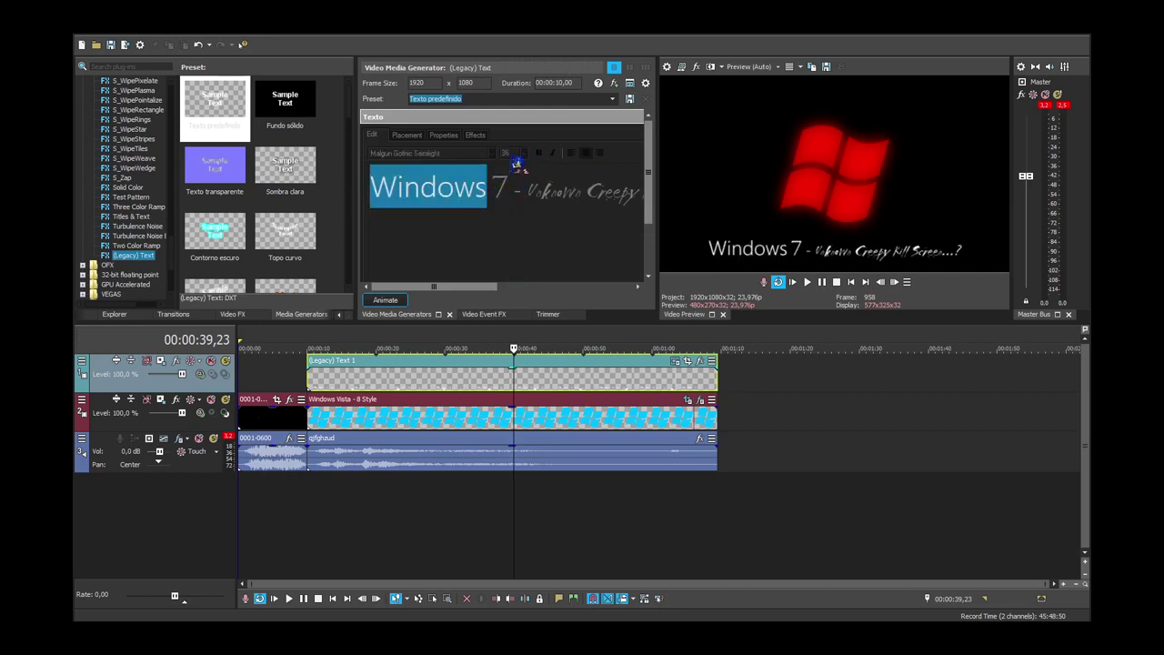
{"action": "left_click", "coordinate": [521, 255]}
{"action": "left_click_drag", "start_coordinate": [475, 187], "coordinate": [468, 186]}
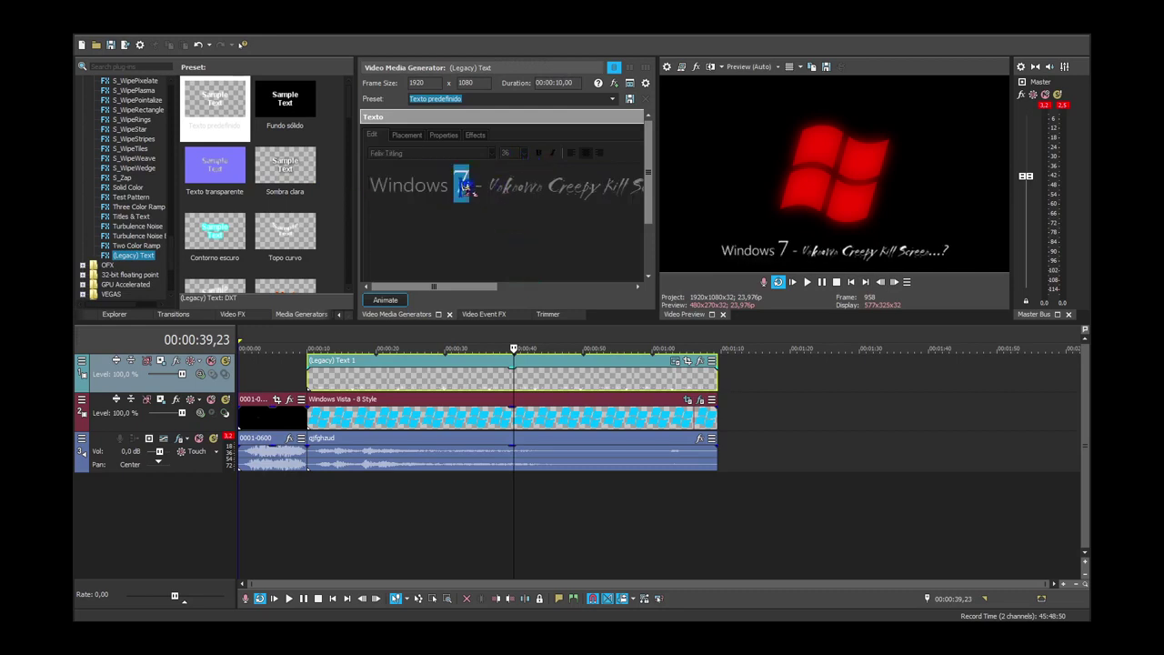
{"action": "left_click", "coordinate": [525, 154]}
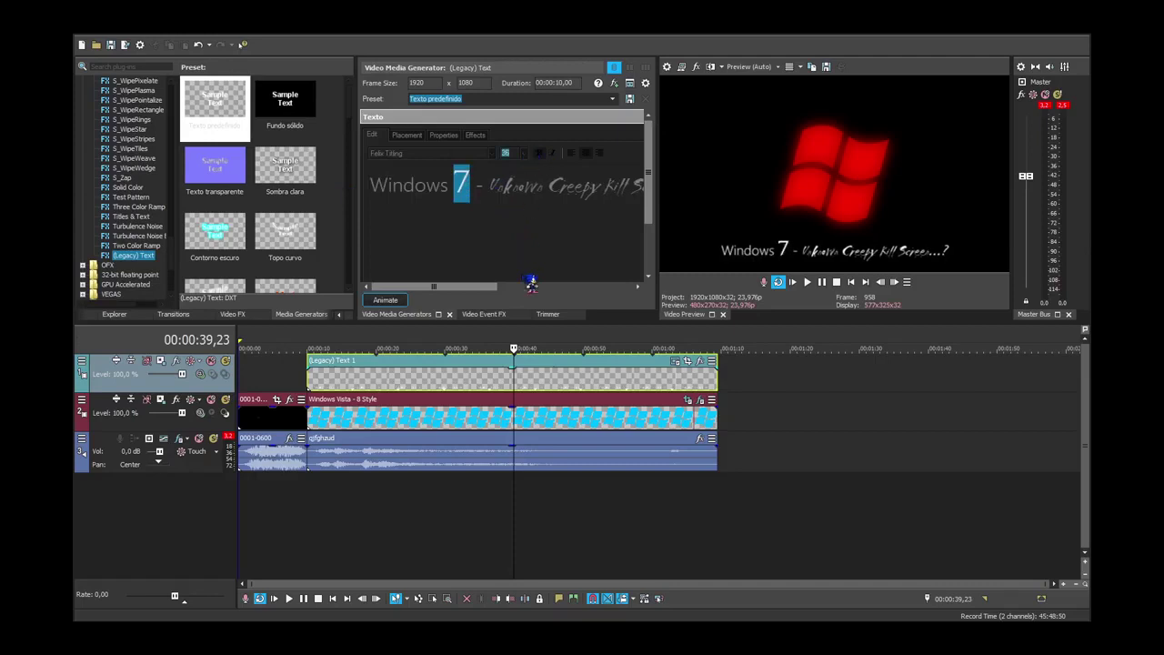
{"action": "scroll", "coordinate": [565, 150], "scroll_direction": "down", "scroll_amount": 1}
{"action": "left_click", "coordinate": [523, 269]}
{"action": "left_click", "coordinate": [476, 204]}
Draw a red outline around the caption text with feather and width both set to 1.000.
{"action": "left_click", "coordinate": [475, 135]}
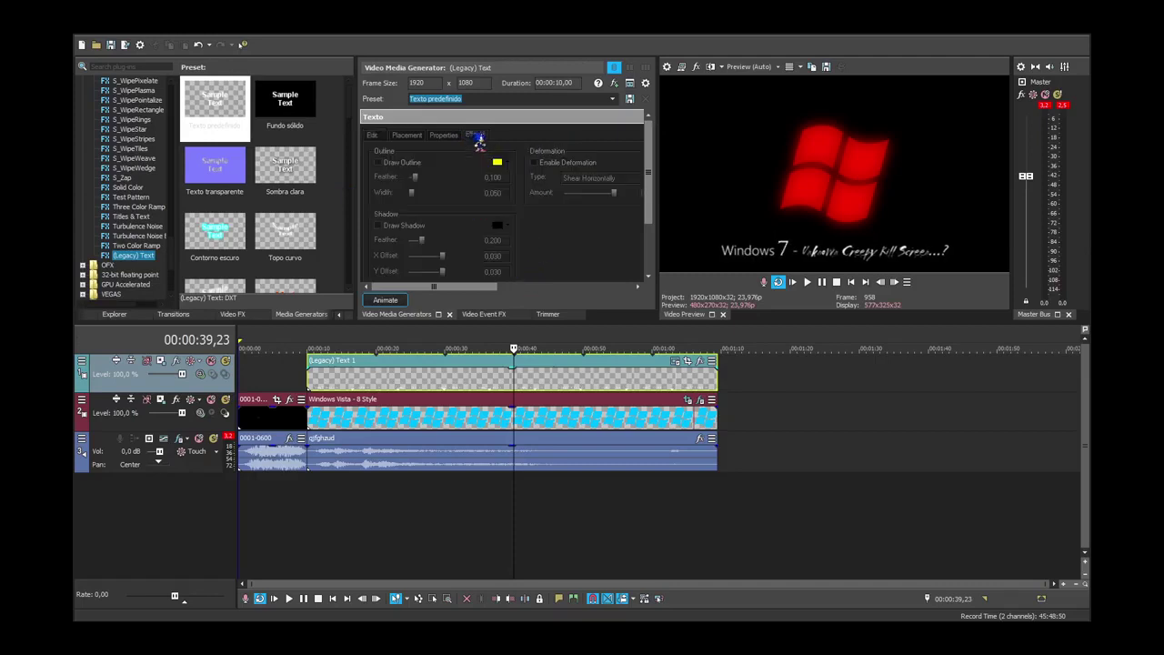
{"action": "left_click", "coordinate": [417, 167]}
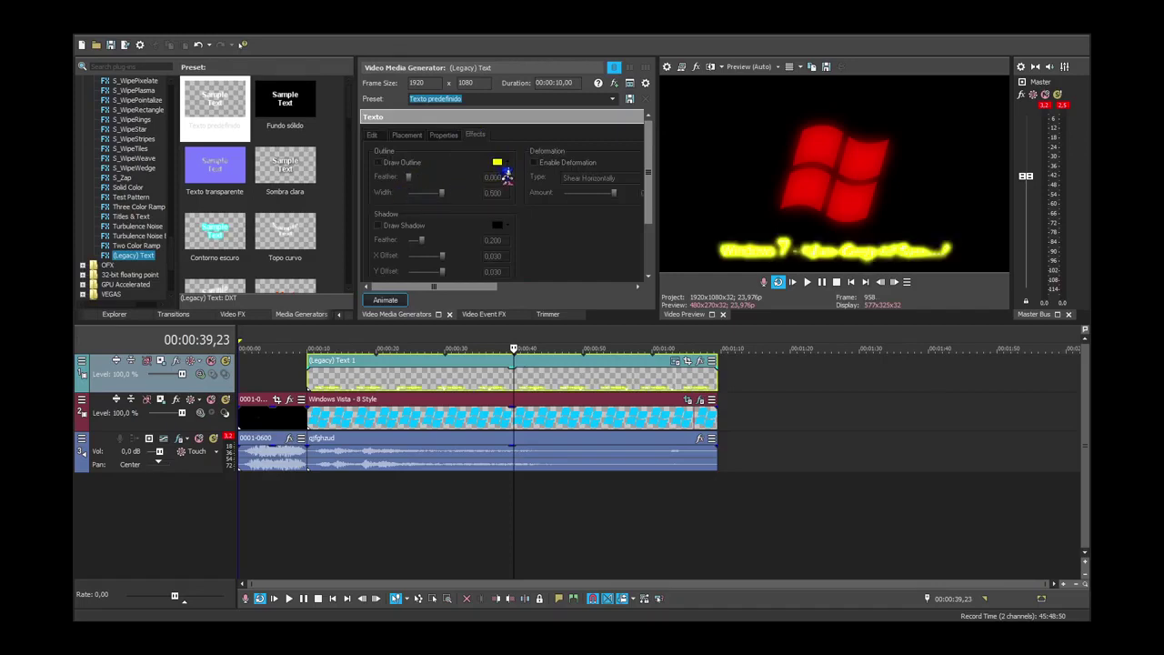
{"action": "left_click", "coordinate": [508, 195]}
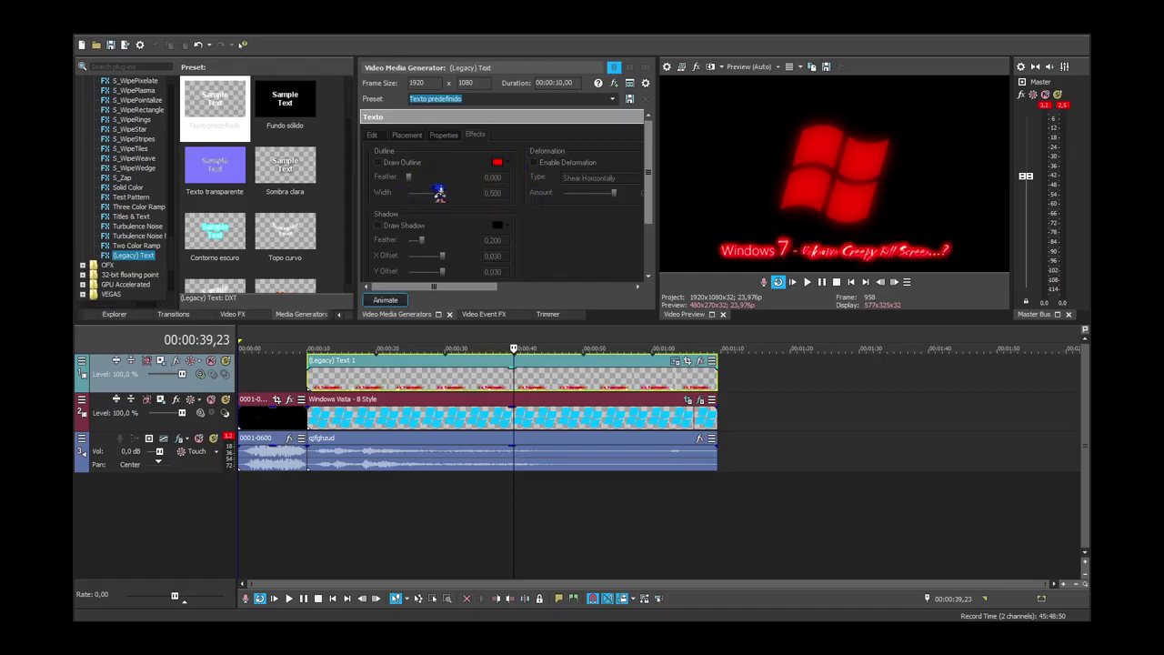
{"action": "left_click", "coordinate": [444, 134]}
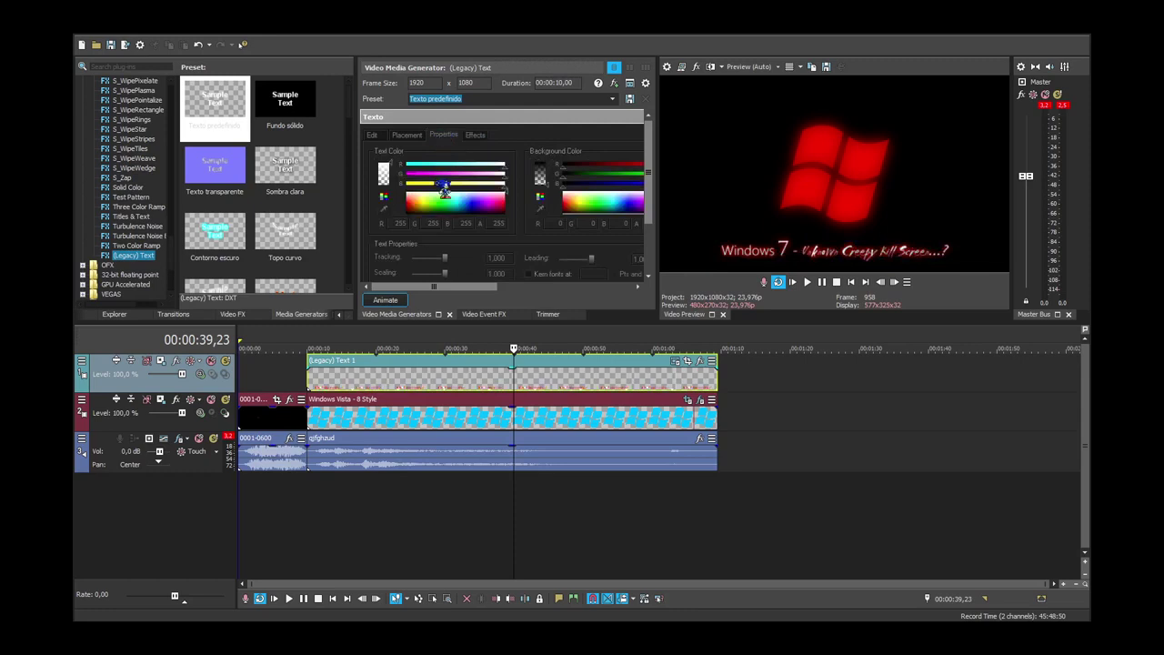
{"action": "left_click", "coordinate": [475, 134]}
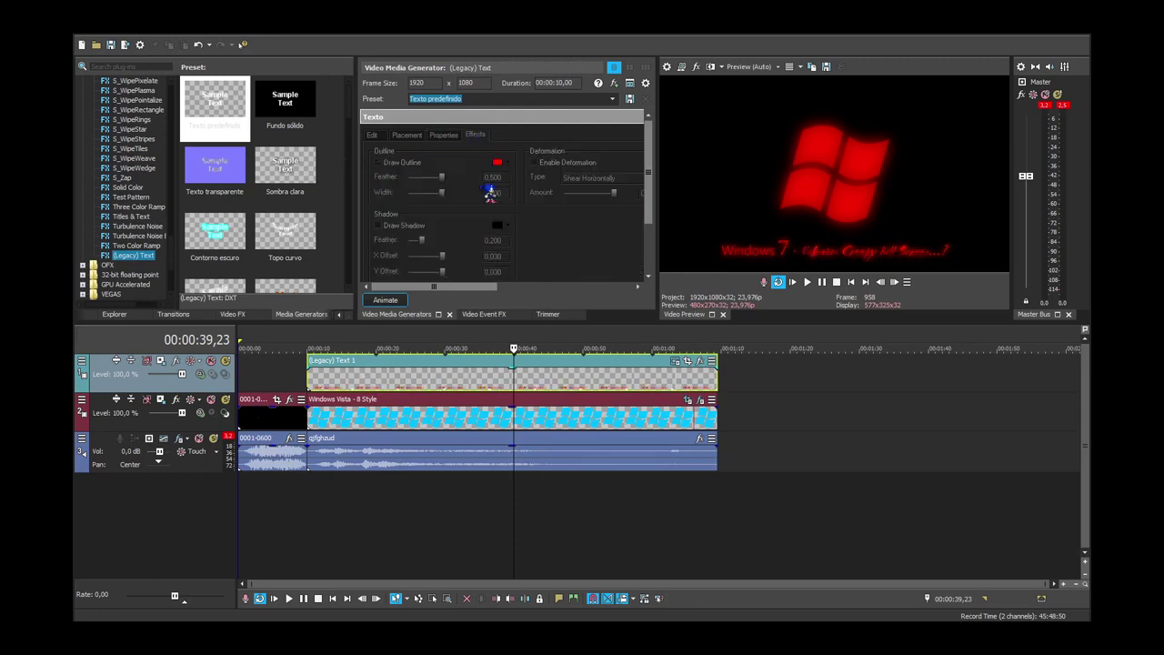
{"action": "left_click_drag", "start_coordinate": [469, 195], "coordinate": [562, 193]}
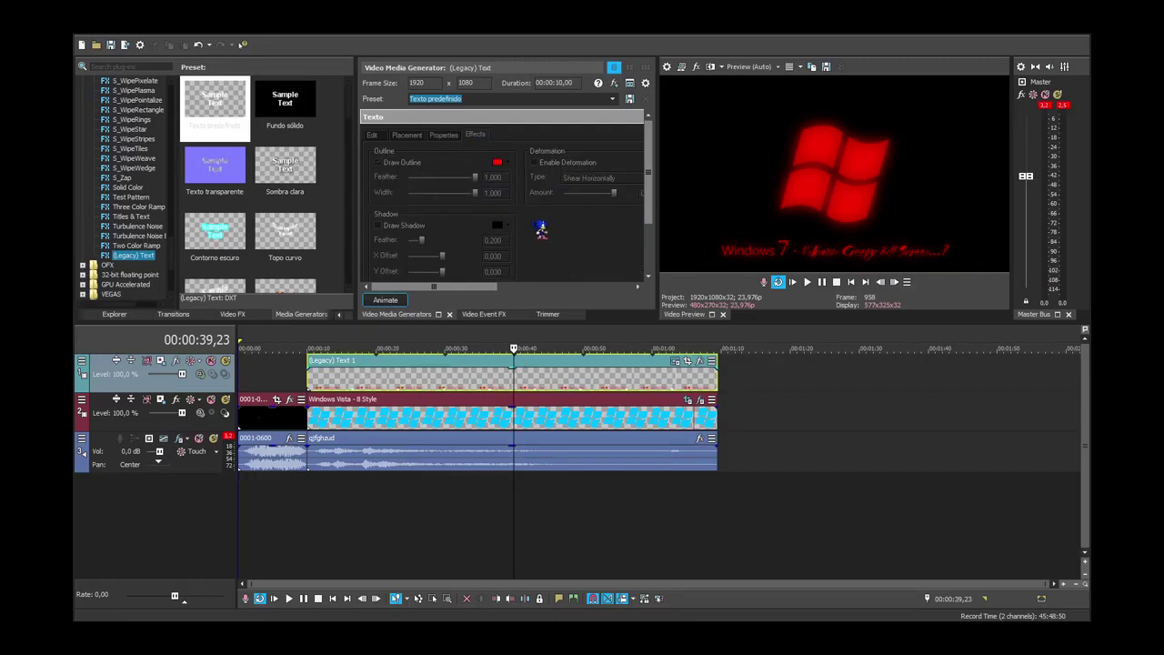
Place the playhead at the start of the caption event, at 00:00:10,00.
{"action": "left_click", "coordinate": [408, 134]}
{"action": "left_click", "coordinate": [309, 377]}
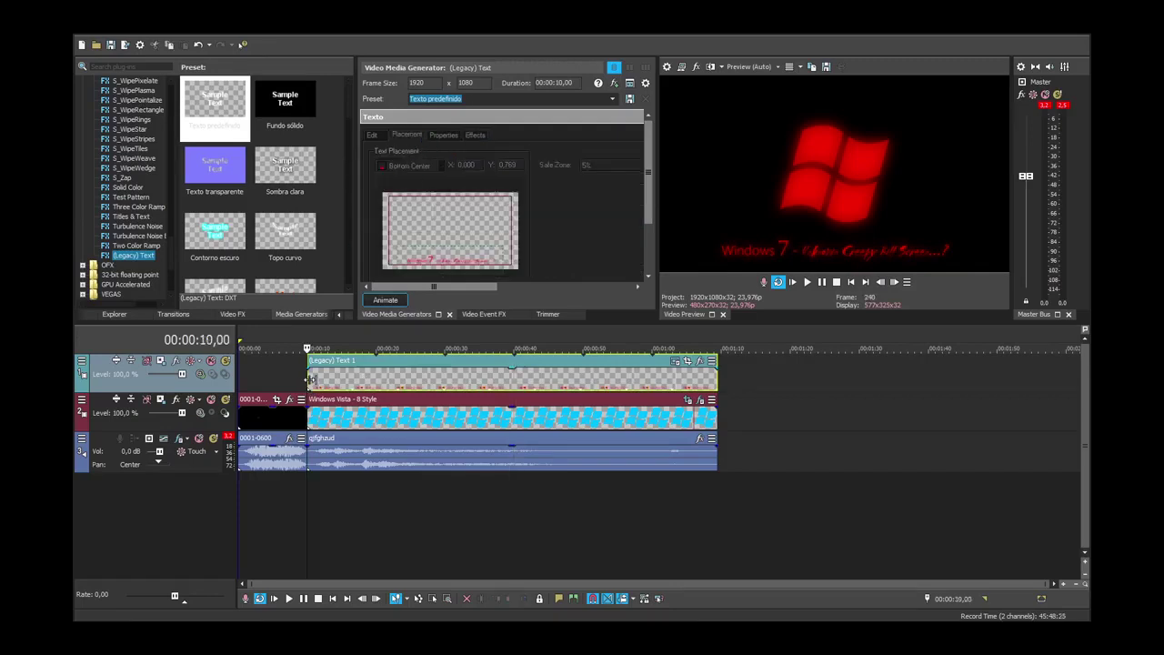
{"action": "scroll", "coordinate": [382, 378], "scroll_direction": "up", "scroll_amount": 5}
{"action": "scroll", "coordinate": [382, 378], "scroll_direction": "down", "scroll_amount": 5}
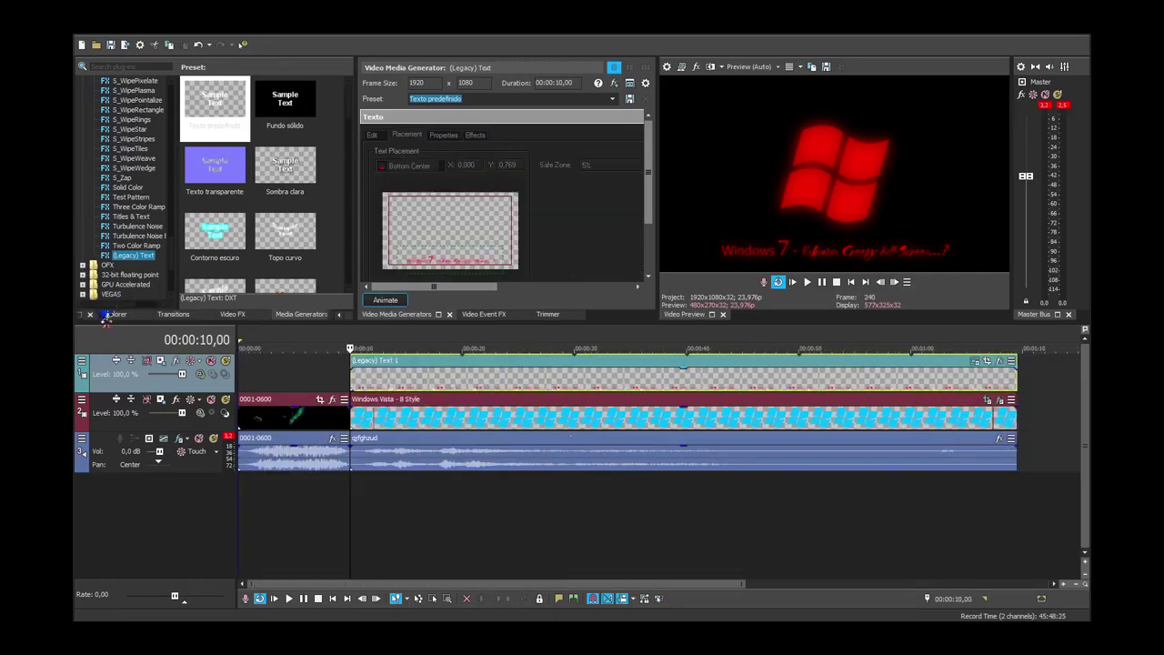
Import the still image 273720.jpg into the project media.
{"action": "left_click", "coordinate": [340, 313]}
{"action": "left_click", "coordinate": [100, 313]}
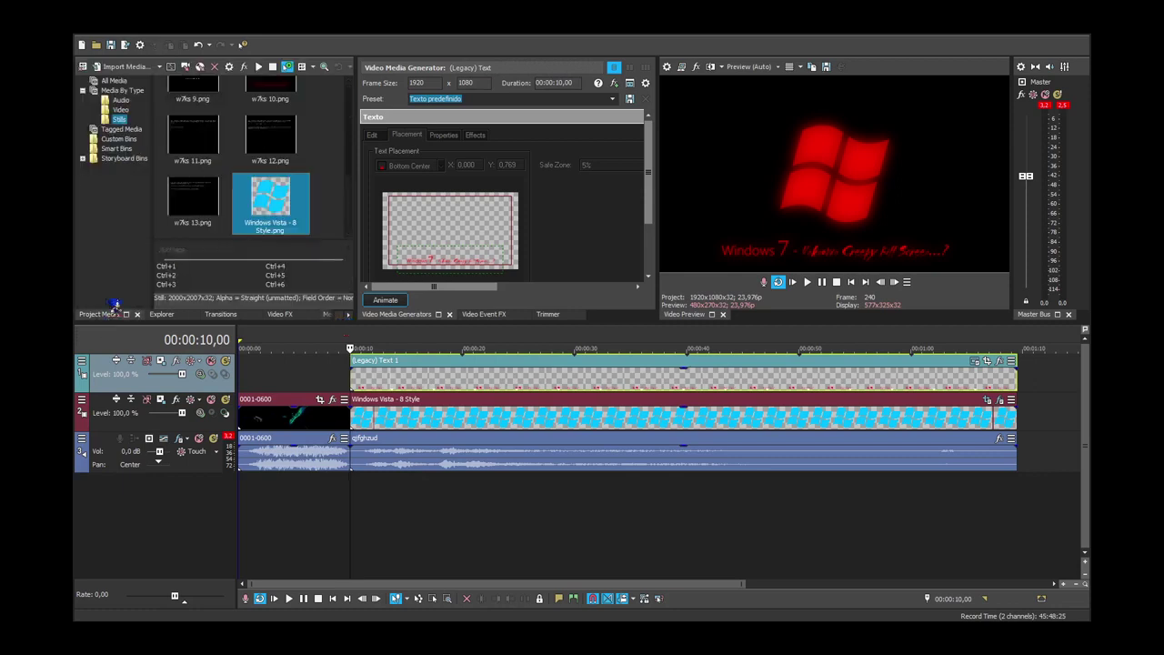
{"action": "left_click", "coordinate": [114, 68]}
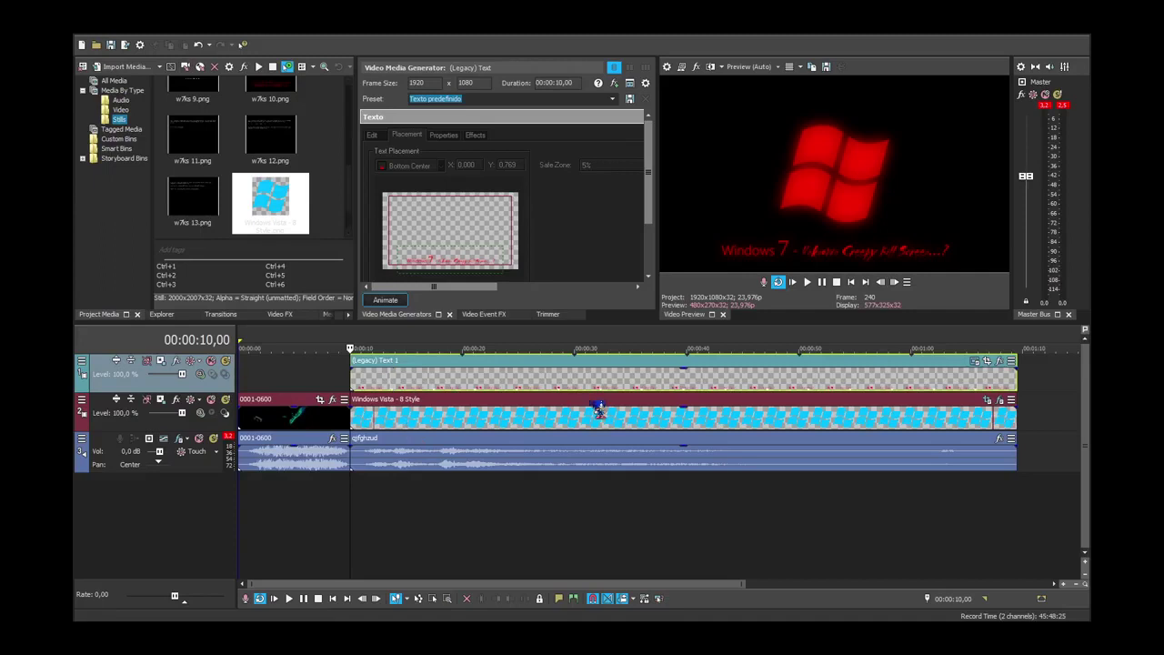
{"action": "left_click_drag", "start_coordinate": [348, 189], "coordinate": [346, 91]}
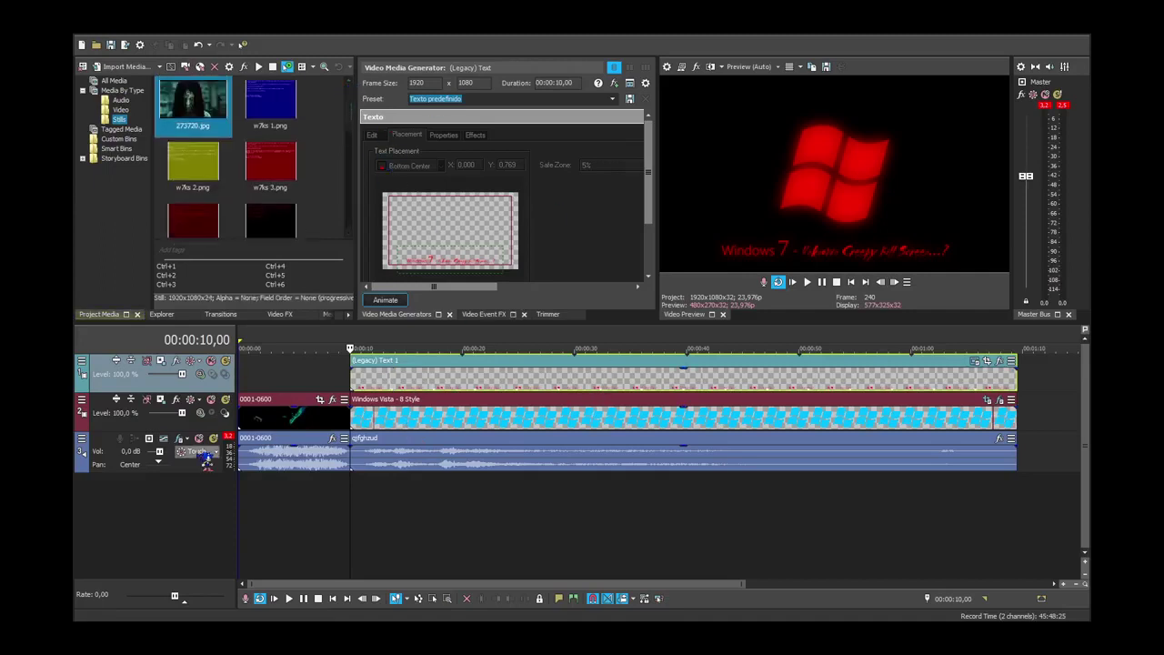
Move the logo event onto a new video track and place 273720.jpg on the track beneath it, spanning the logo's full length.
{"action": "left_click", "coordinate": [122, 429]}
{"action": "key", "text": "ctrl+shift+q"}
{"action": "left_click_drag", "start_coordinate": [376, 460], "coordinate": [375, 418]}
{"action": "left_click_drag", "start_coordinate": [194, 127], "coordinate": [1017, 454]}
Swap the tracks of the 273720 image and the logo so that the image lies above the logo.
{"action": "left_click", "coordinate": [287, 316]}
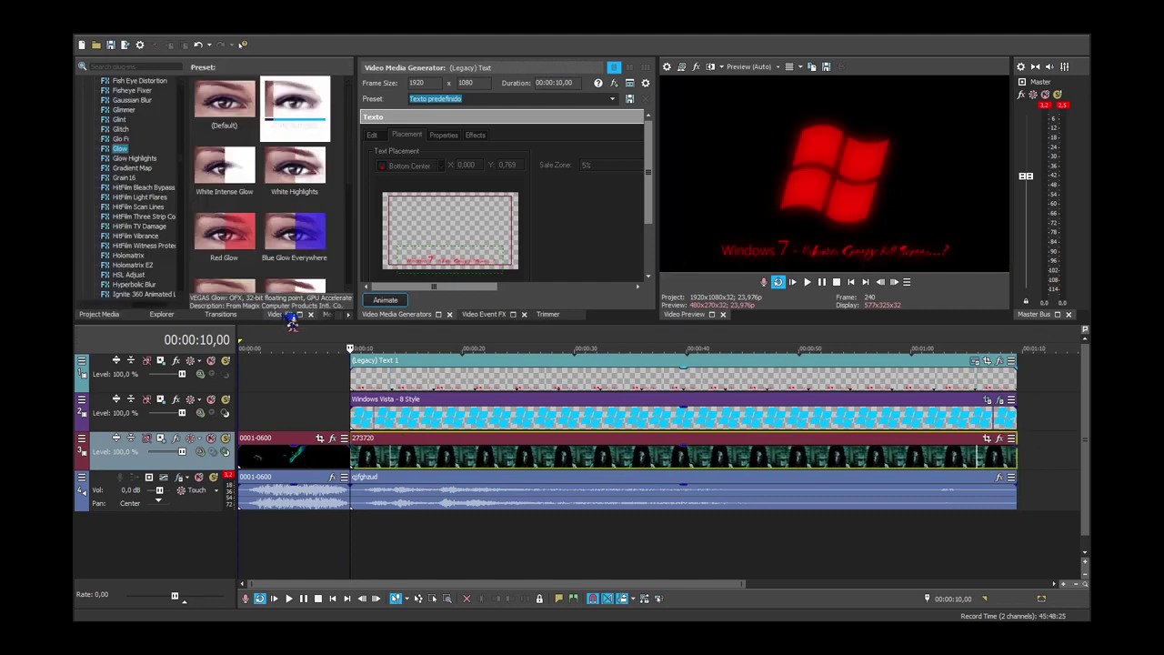
{"action": "scroll", "coordinate": [654, 527], "scroll_direction": "up", "scroll_amount": 10}
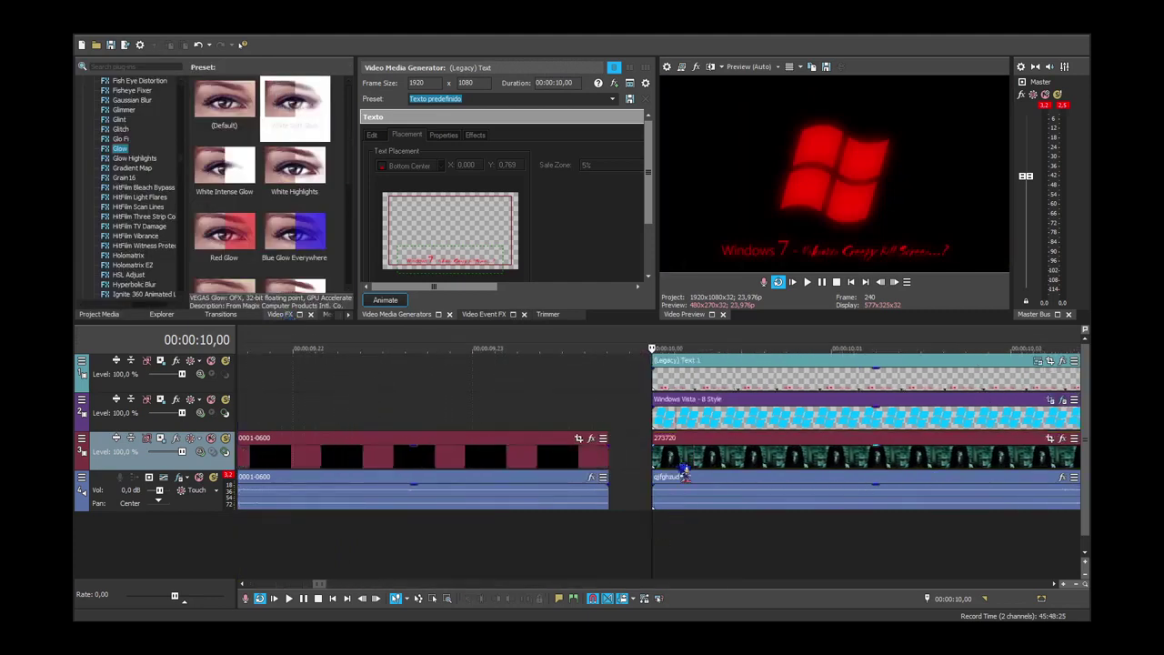
{"action": "scroll", "coordinate": [677, 450], "scroll_direction": "down", "scroll_amount": 8}
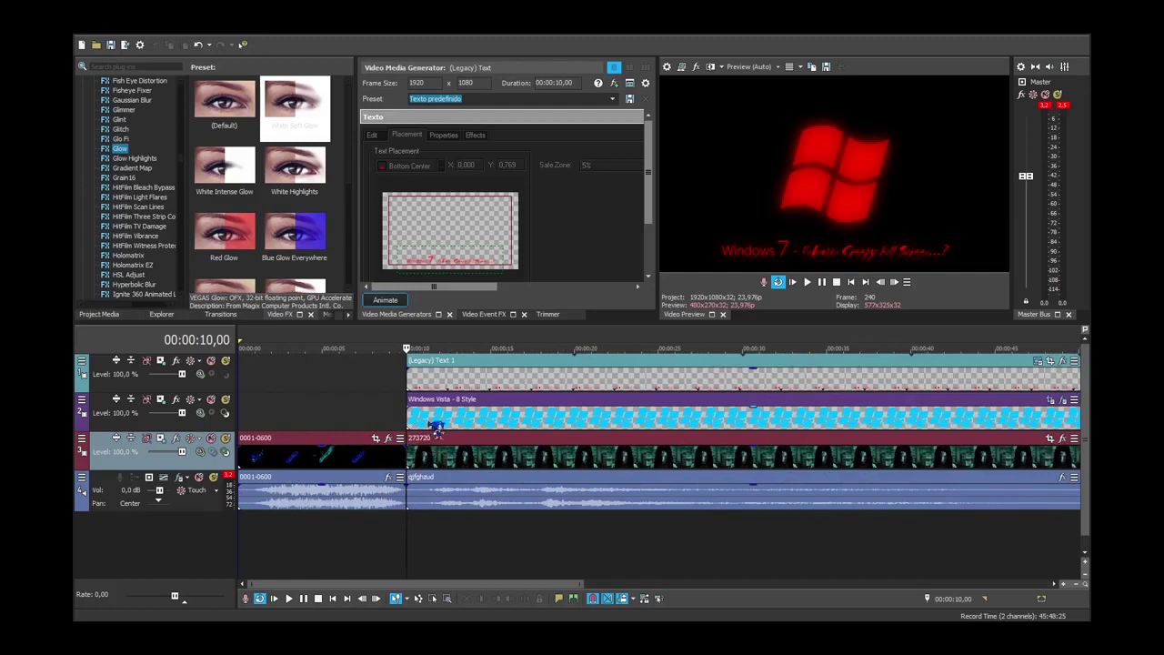
{"action": "left_click_drag", "start_coordinate": [436, 428], "coordinate": [412, 422]}
{"action": "left_click_drag", "start_coordinate": [439, 468], "coordinate": [430, 468]}
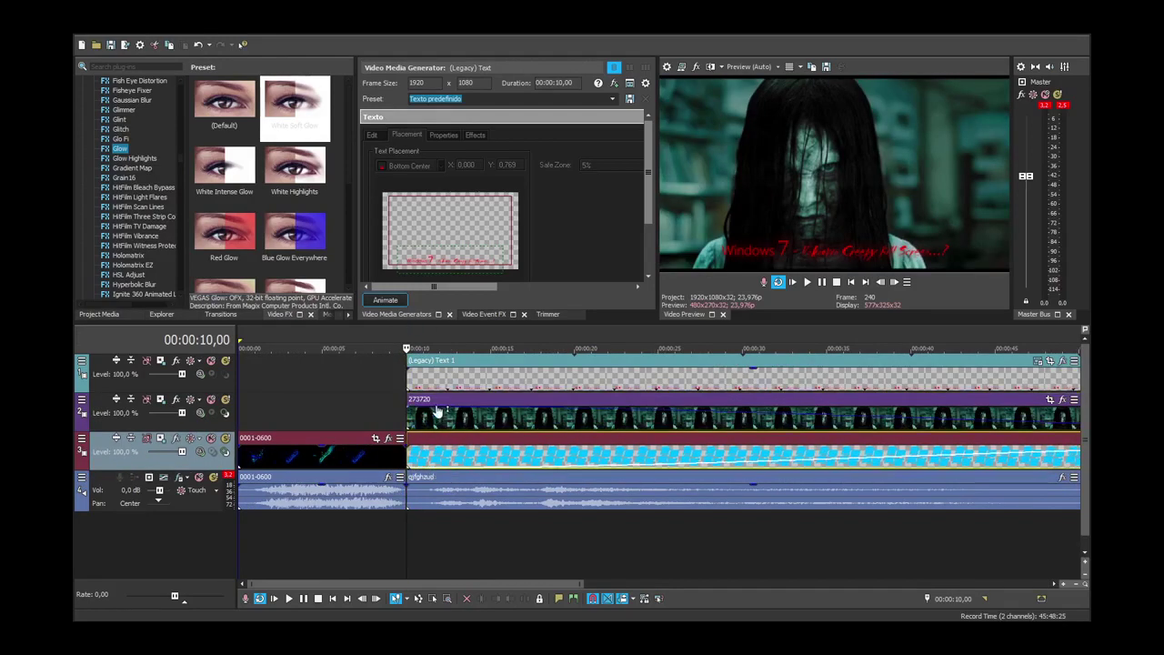
{"action": "scroll", "coordinate": [482, 420], "scroll_direction": "down", "scroll_amount": 3}
{"action": "left_click_drag", "start_coordinate": [313, 400], "coordinate": [564, 468]}
{"action": "left_click_drag", "start_coordinate": [714, 451], "coordinate": [248, 415]}
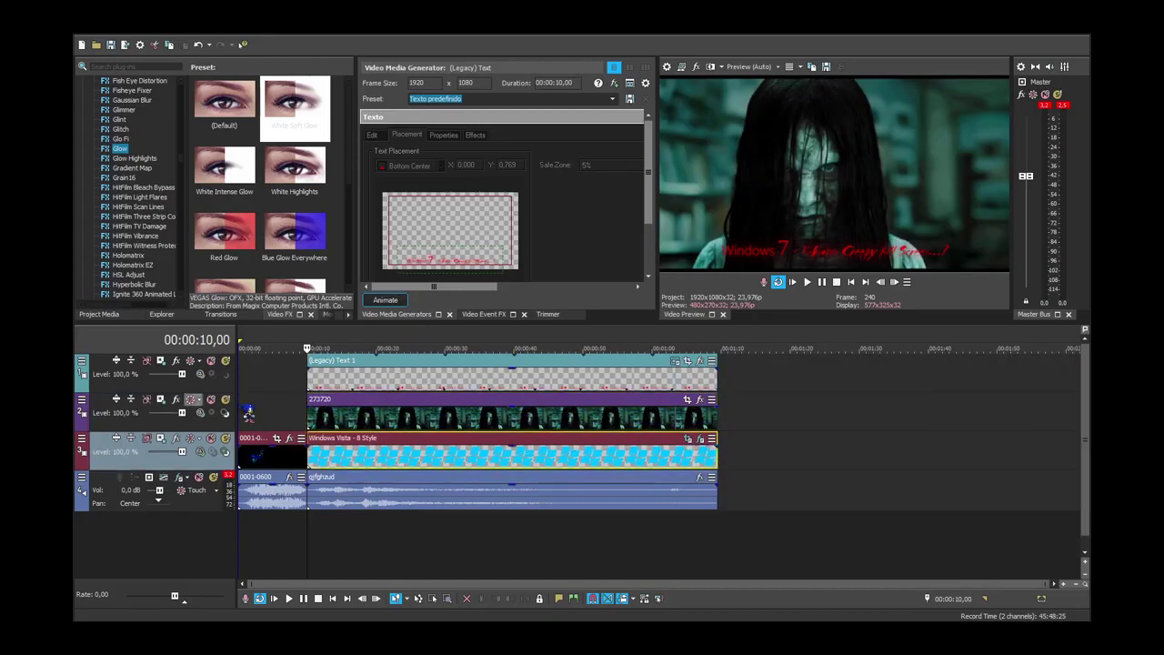
Access the overlay mode of the 273720 image's track and move the 0001-0600 video clip up to the caption's track.
{"action": "left_click", "coordinate": [222, 414]}
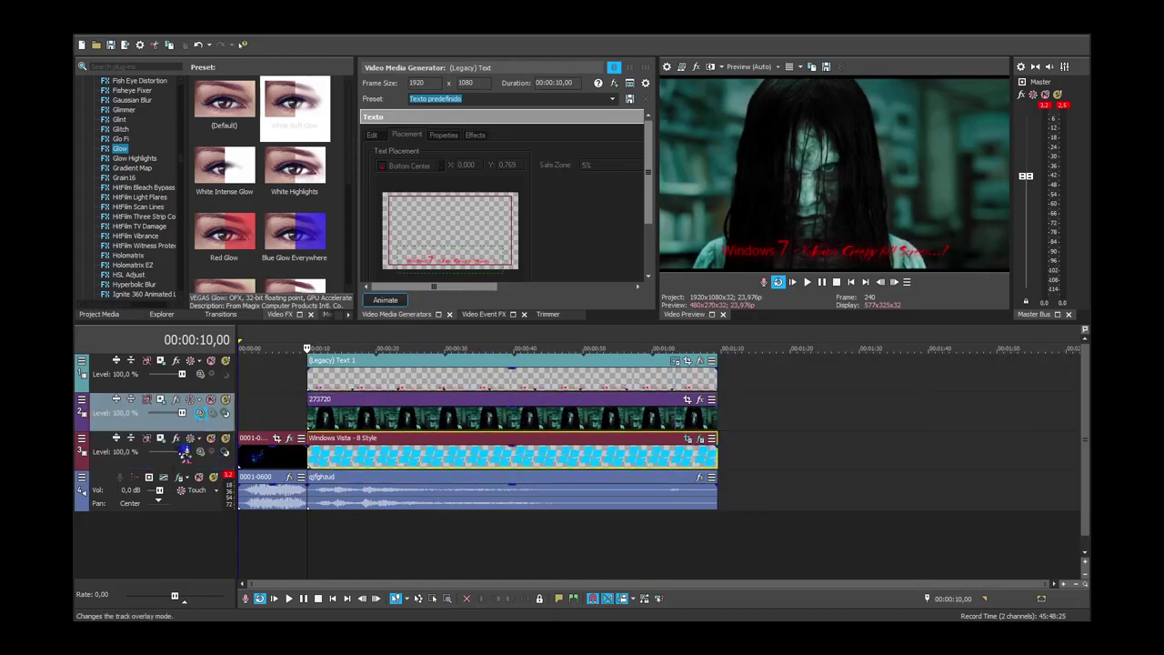
{"action": "left_click_drag", "start_coordinate": [264, 463], "coordinate": [264, 377]}
{"action": "left_click", "coordinate": [202, 414]}
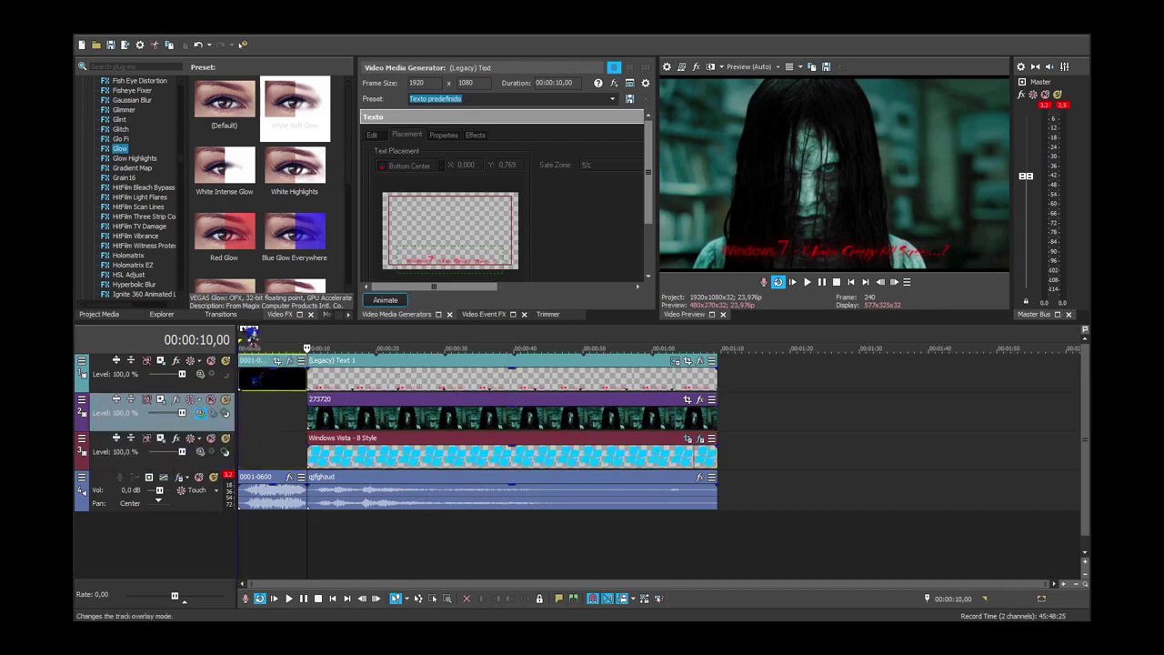
Change the overlay mode of the 273720 image's track, lower its level to 50%, and tint the image with the red Gradient Map preset.
{"action": "left_click", "coordinate": [248, 334]}
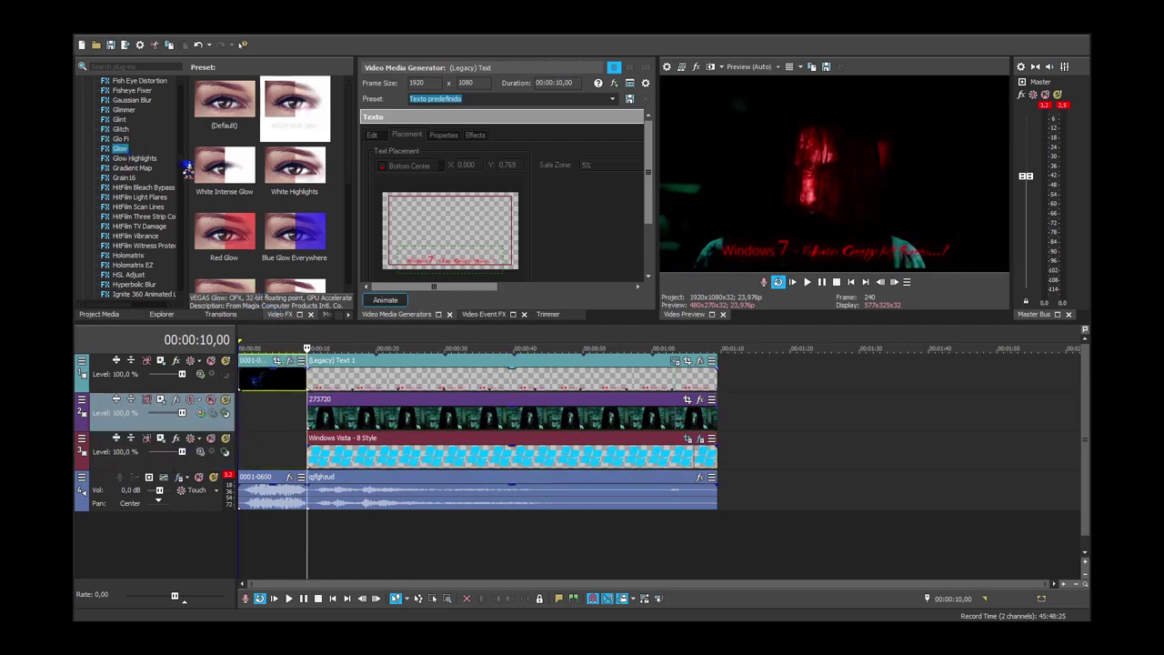
{"action": "scroll", "coordinate": [132, 159], "scroll_direction": "down", "scroll_amount": 4}
{"action": "left_click", "coordinate": [136, 159]}
{"action": "scroll", "coordinate": [151, 145], "scroll_direction": "up", "scroll_amount": 4}
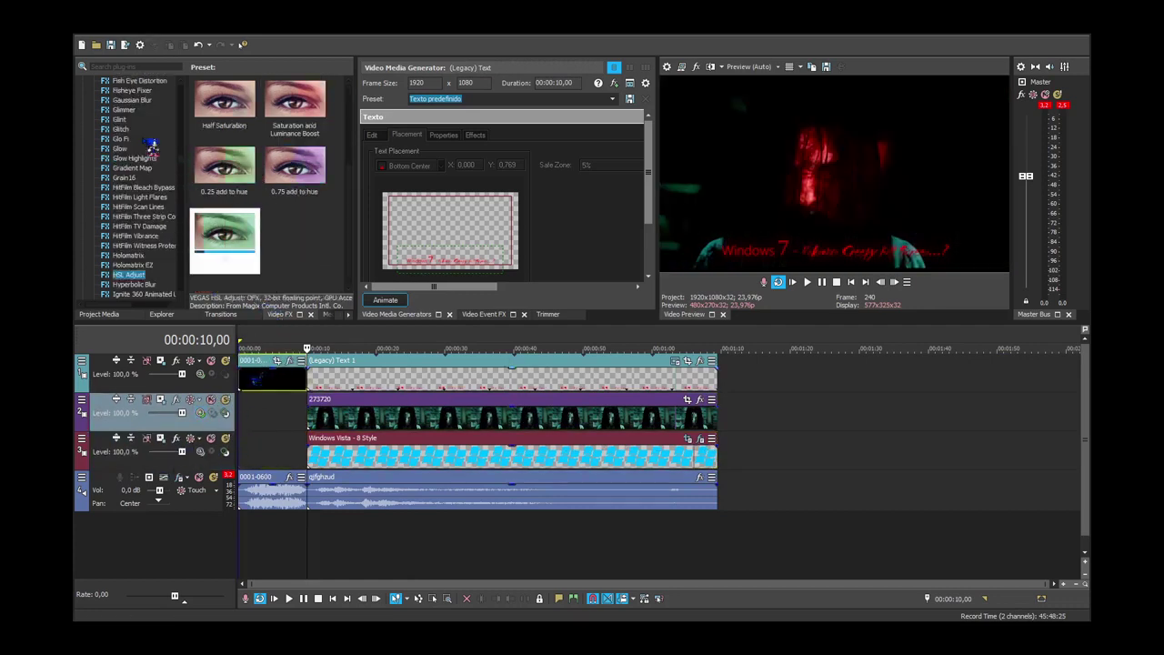
{"action": "left_click", "coordinate": [144, 167]}
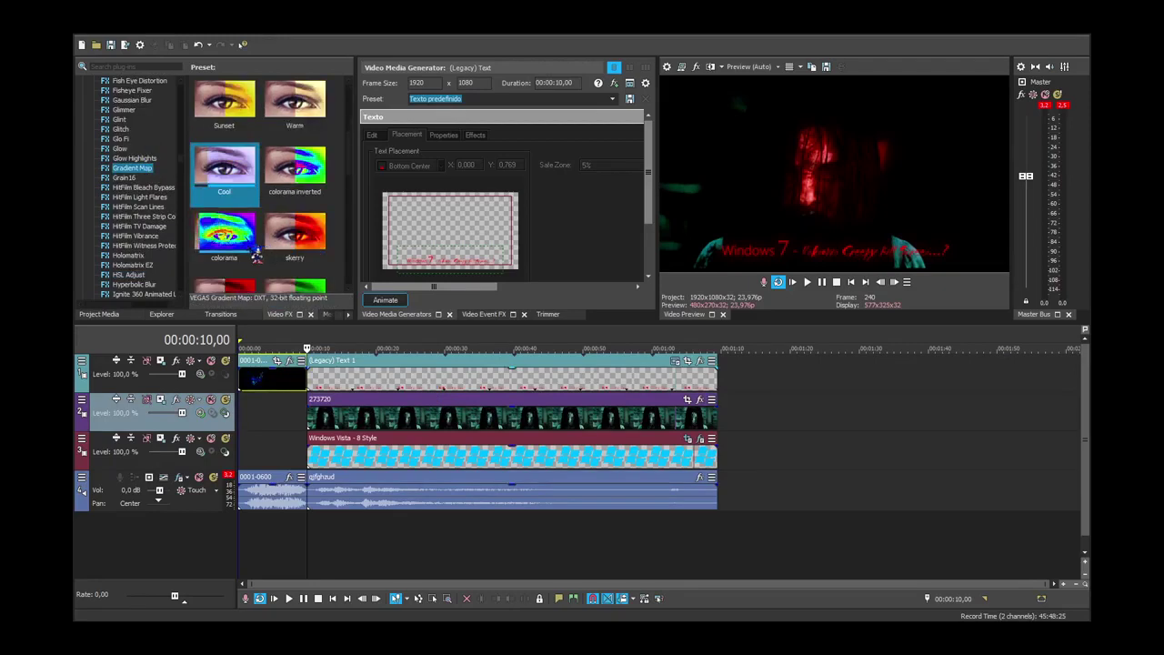
{"action": "left_click_drag", "start_coordinate": [227, 232], "coordinate": [446, 414]}
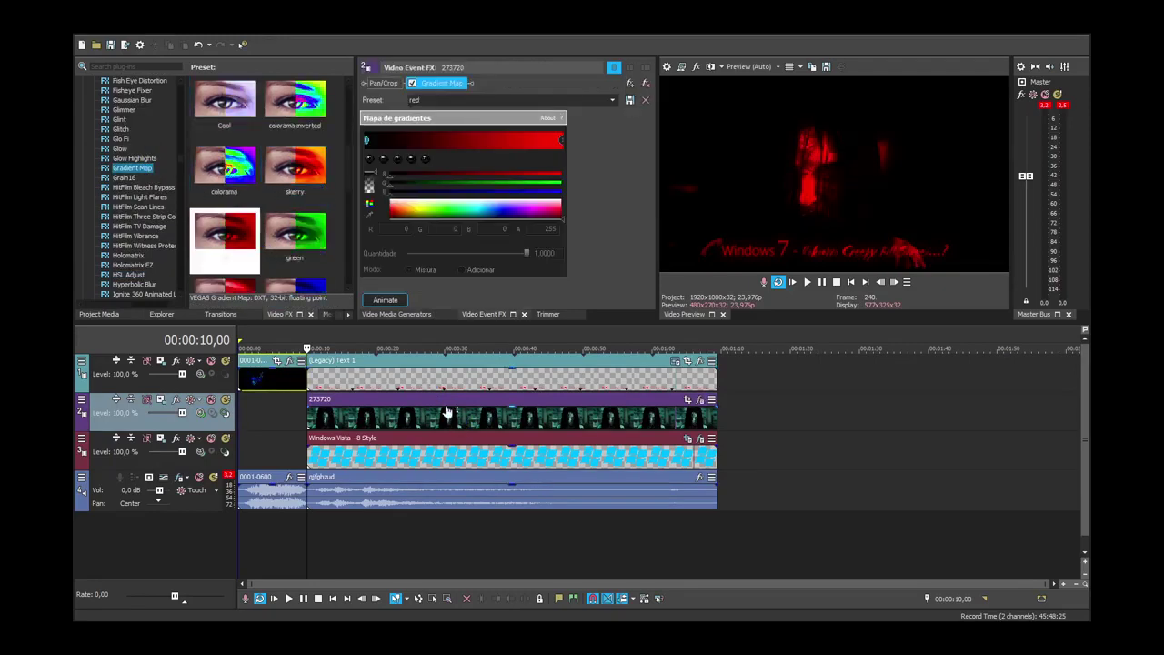
{"action": "left_click_drag", "start_coordinate": [194, 420], "coordinate": [174, 419]}
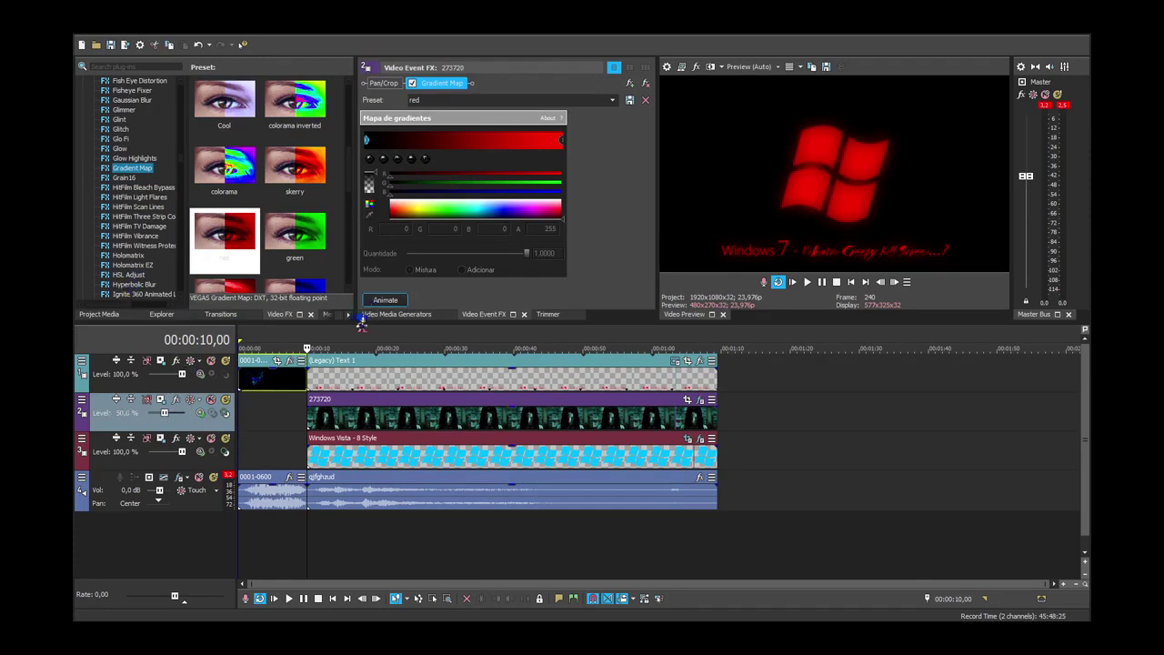
Add a black Solid Color event on a new topmost video track at 00:00:10,00 and fade it out over its full length.
{"action": "left_click", "coordinate": [286, 315]}
{"action": "left_click", "coordinate": [132, 188]}
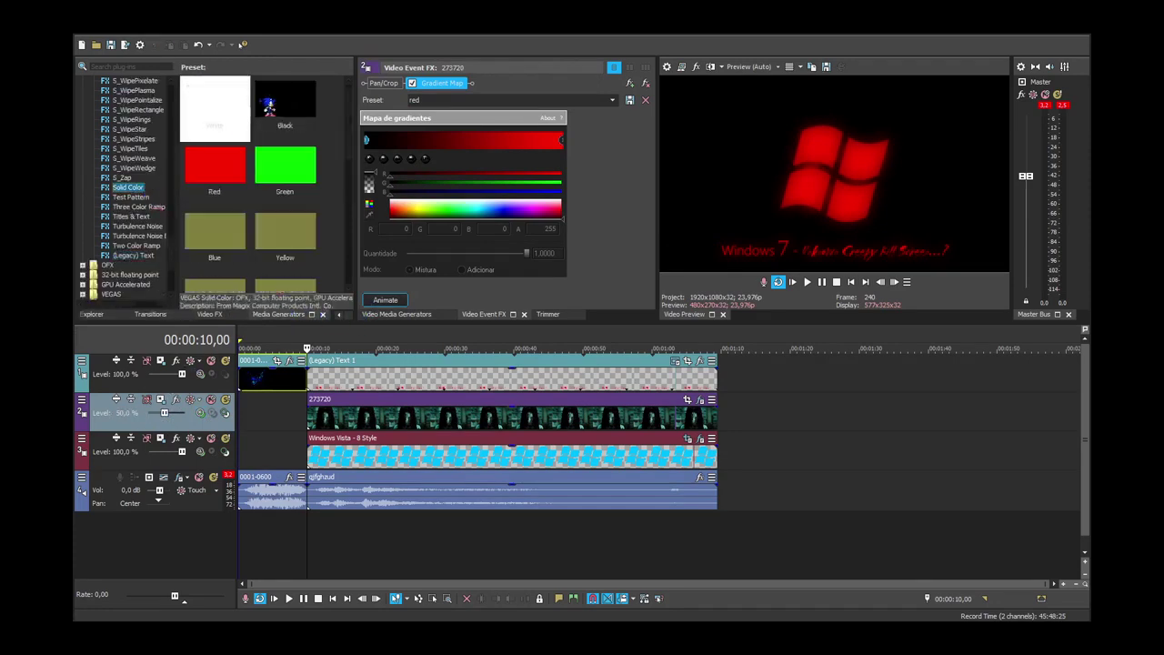
{"action": "left_click_drag", "start_coordinate": [284, 100], "coordinate": [320, 362]}
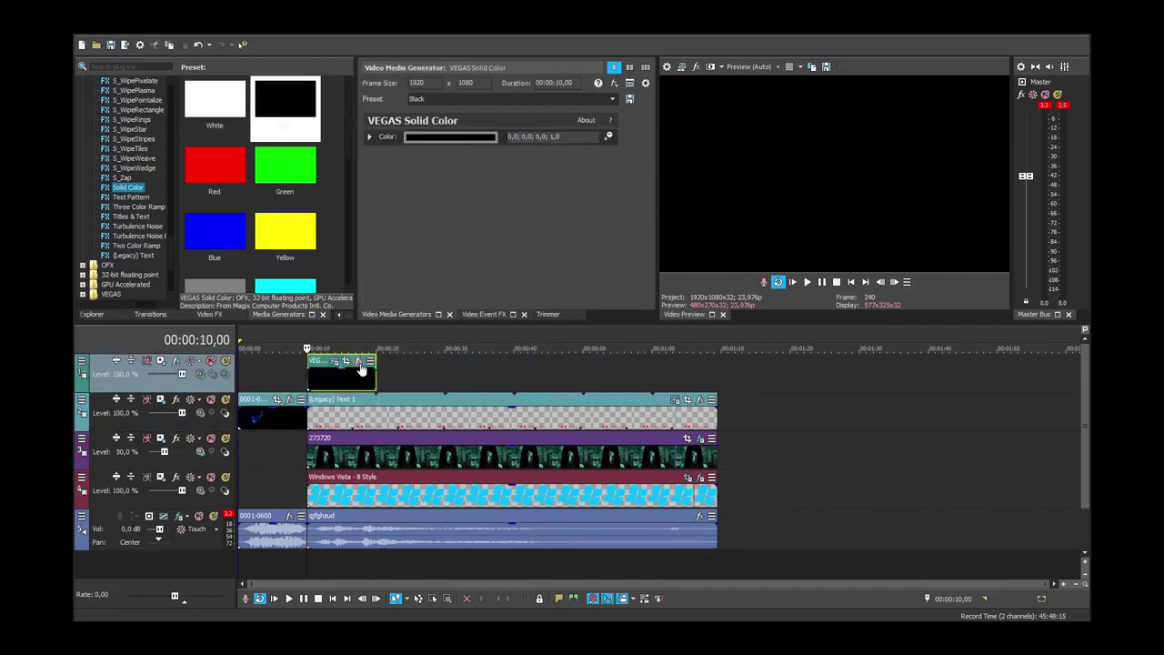
{"action": "left_click_drag", "start_coordinate": [373, 360], "coordinate": [309, 361]}
Place the black solid color from the project's video media on the topmost track, ending with the logo and fading in over its full length.
{"action": "left_click", "coordinate": [340, 314]}
{"action": "left_click", "coordinate": [100, 314]}
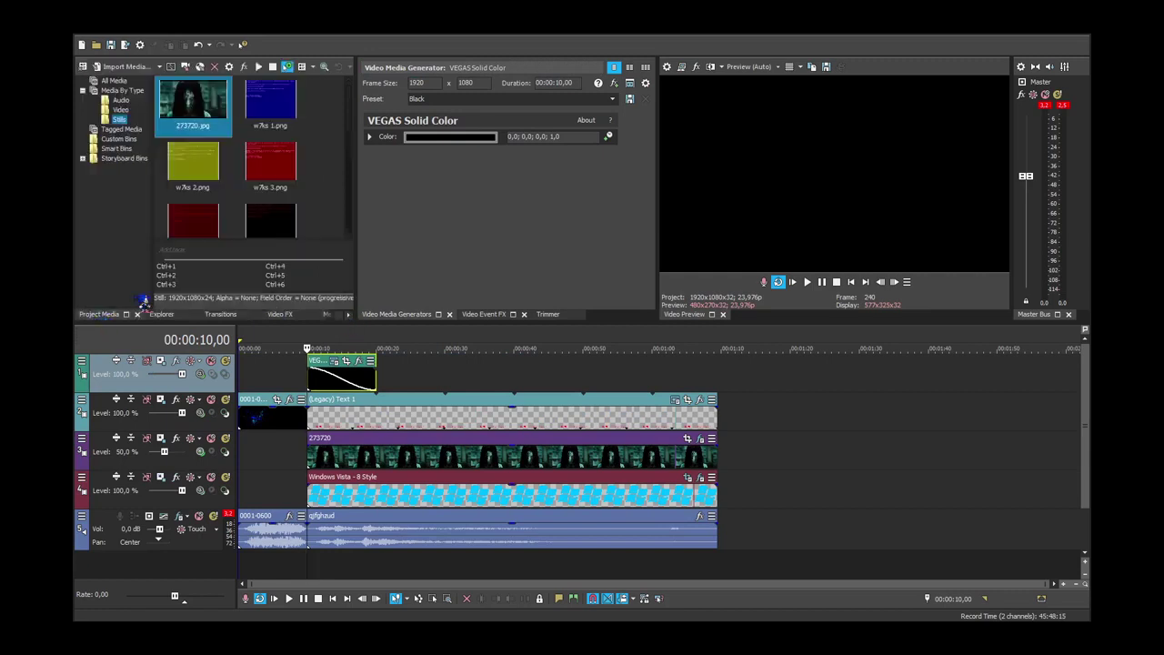
{"action": "scroll", "coordinate": [320, 229], "scroll_direction": "down", "scroll_amount": 5}
{"action": "scroll", "coordinate": [242, 195], "scroll_direction": "up", "scroll_amount": 5}
{"action": "scroll", "coordinate": [345, 169], "scroll_direction": "down", "scroll_amount": 5}
{"action": "scroll", "coordinate": [347, 171], "scroll_direction": "up", "scroll_amount": 5}
{"action": "left_click", "coordinate": [122, 69]}
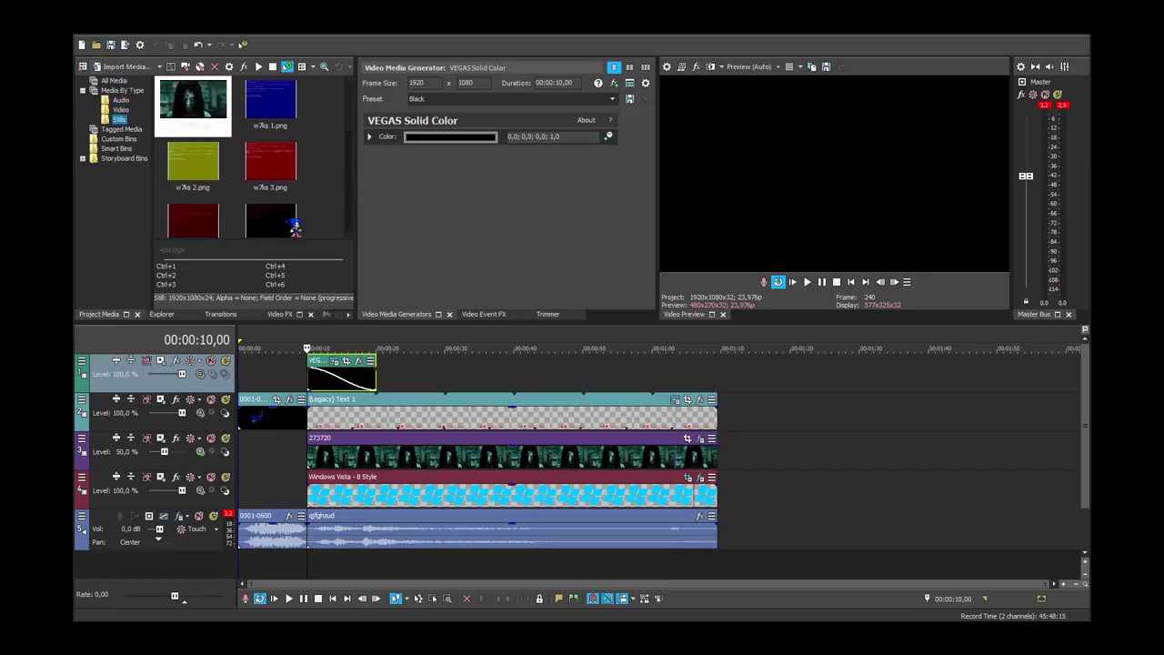
{"action": "left_click", "coordinate": [115, 81]}
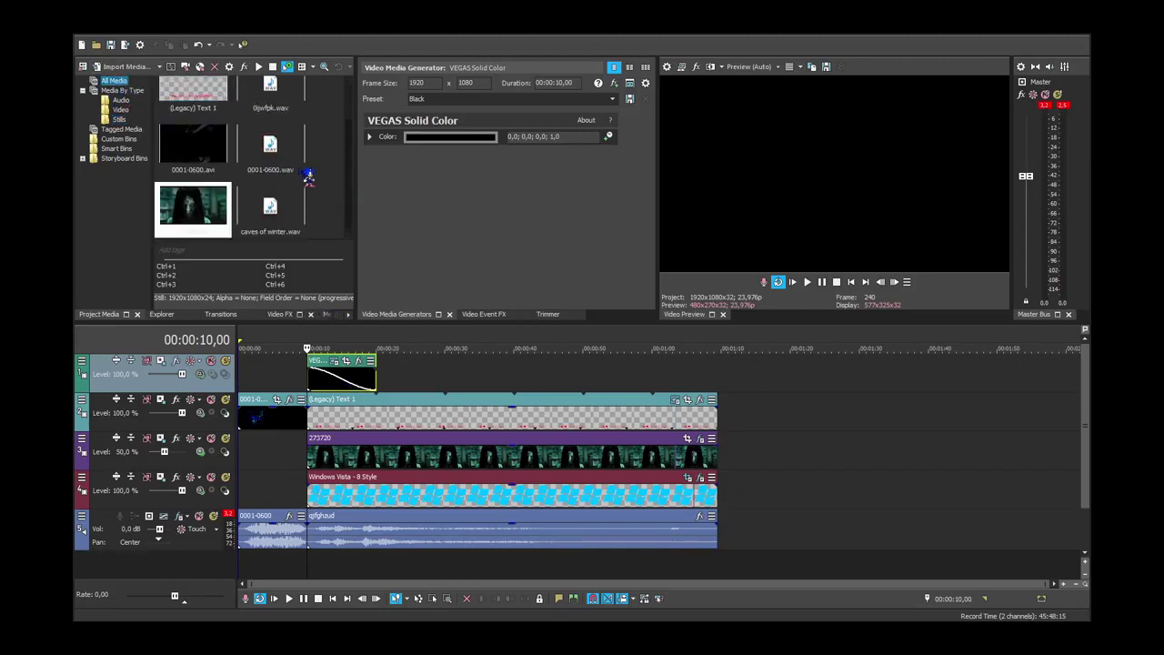
{"action": "scroll", "coordinate": [304, 171], "scroll_direction": "up", "scroll_amount": 2}
{"action": "left_click", "coordinate": [126, 111]}
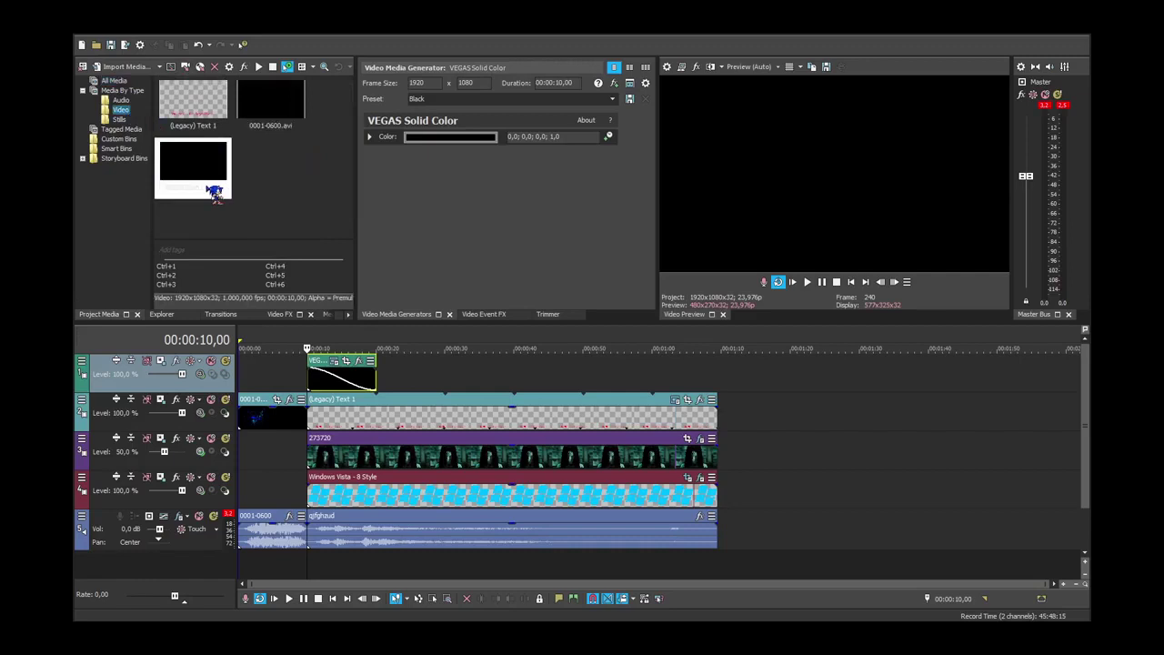
{"action": "left_click_drag", "start_coordinate": [215, 193], "coordinate": [818, 369]}
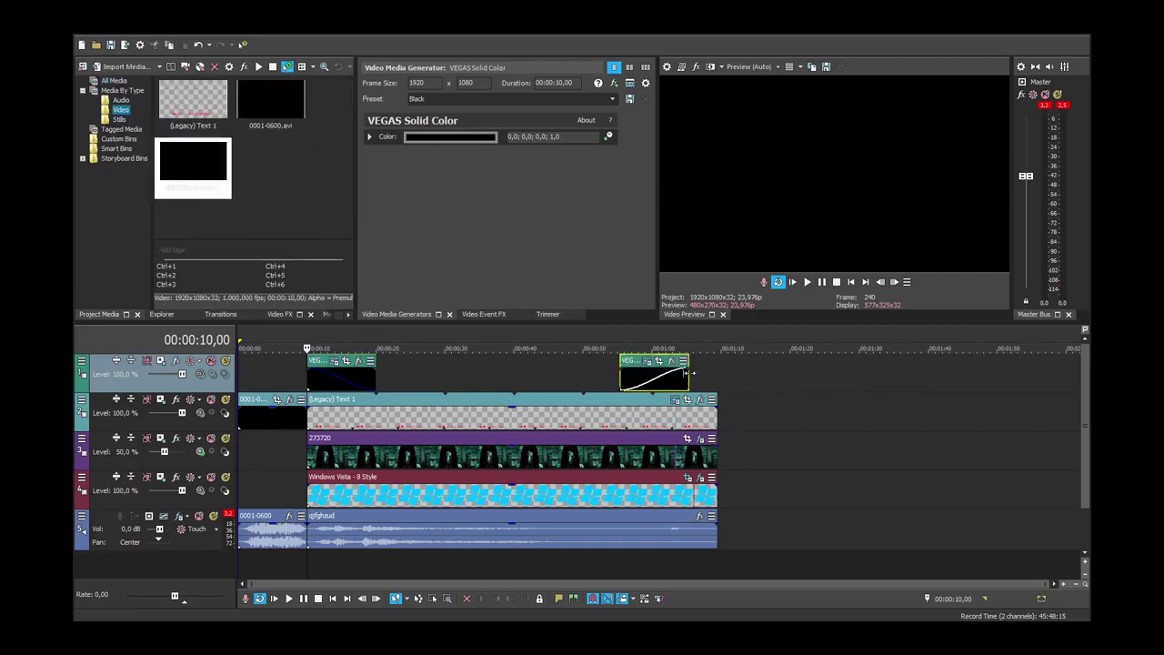
{"action": "left_click_drag", "start_coordinate": [672, 378], "coordinate": [700, 380]}
Play the scene and set the caption's Pan/Crop end keyframe to 1,440 by 810 for a slow zoom in.
{"action": "left_click", "coordinate": [807, 282]}
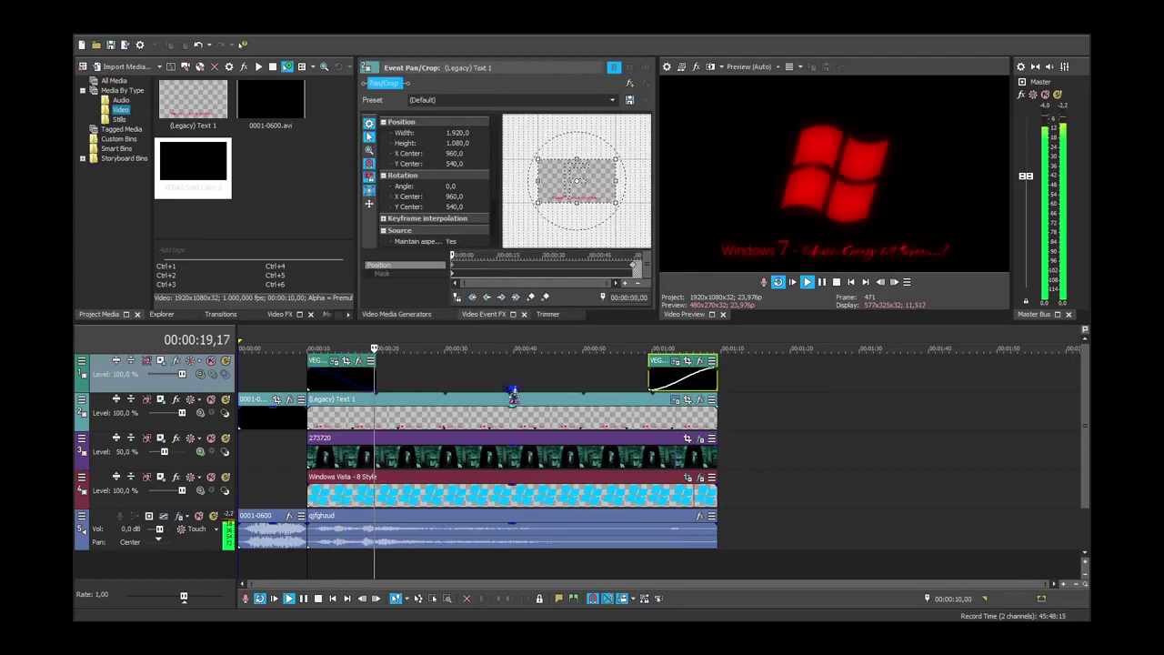
{"action": "left_click", "coordinate": [632, 264]}
{"action": "left_click_drag", "start_coordinate": [593, 161], "coordinate": [593, 170]}
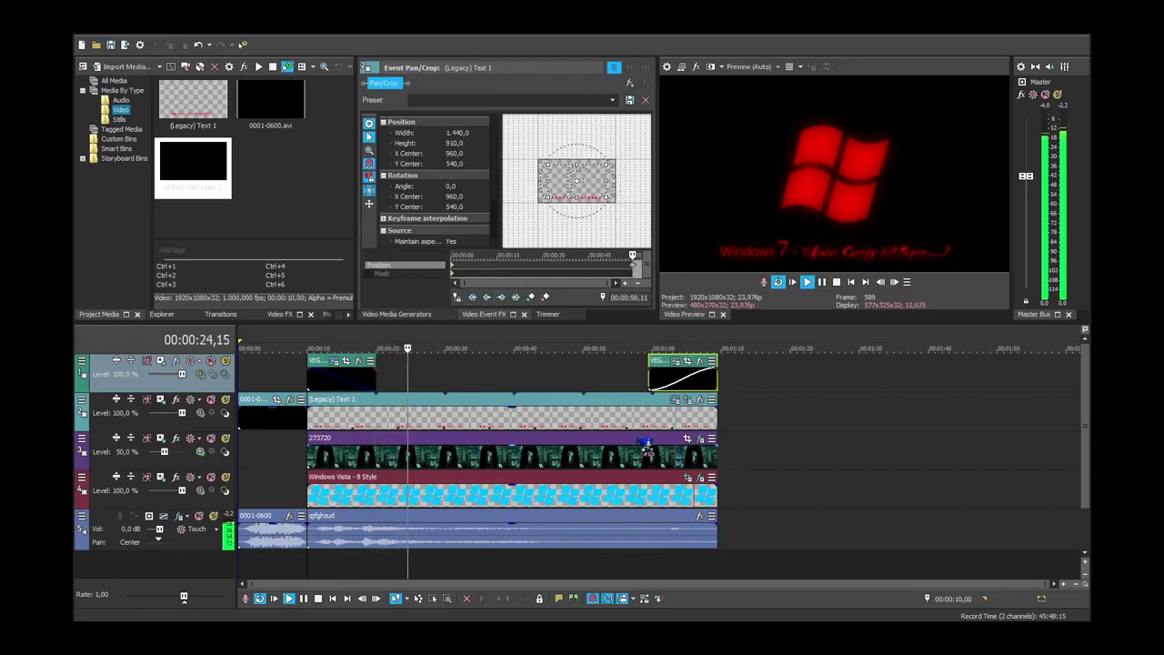
Add a Pan/Crop keyframe at 00:00:59,11 to the Windows logo event and reduce its frame to about 4,908 by 2,760.
{"action": "left_click", "coordinate": [687, 476]}
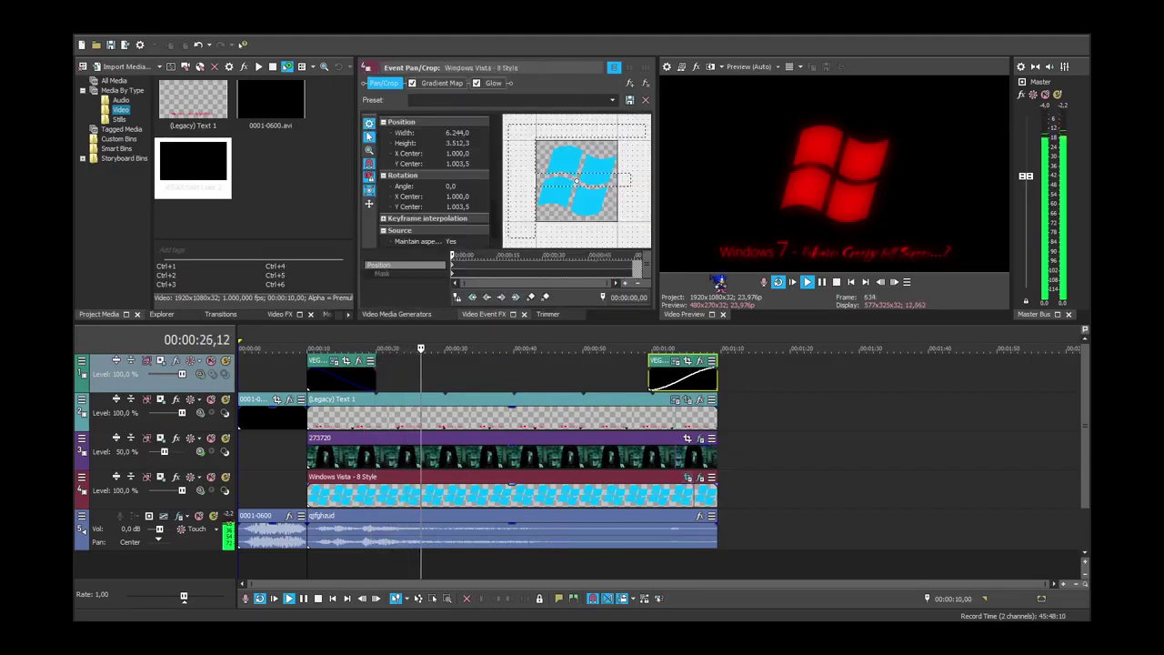
{"action": "left_click", "coordinate": [533, 297]}
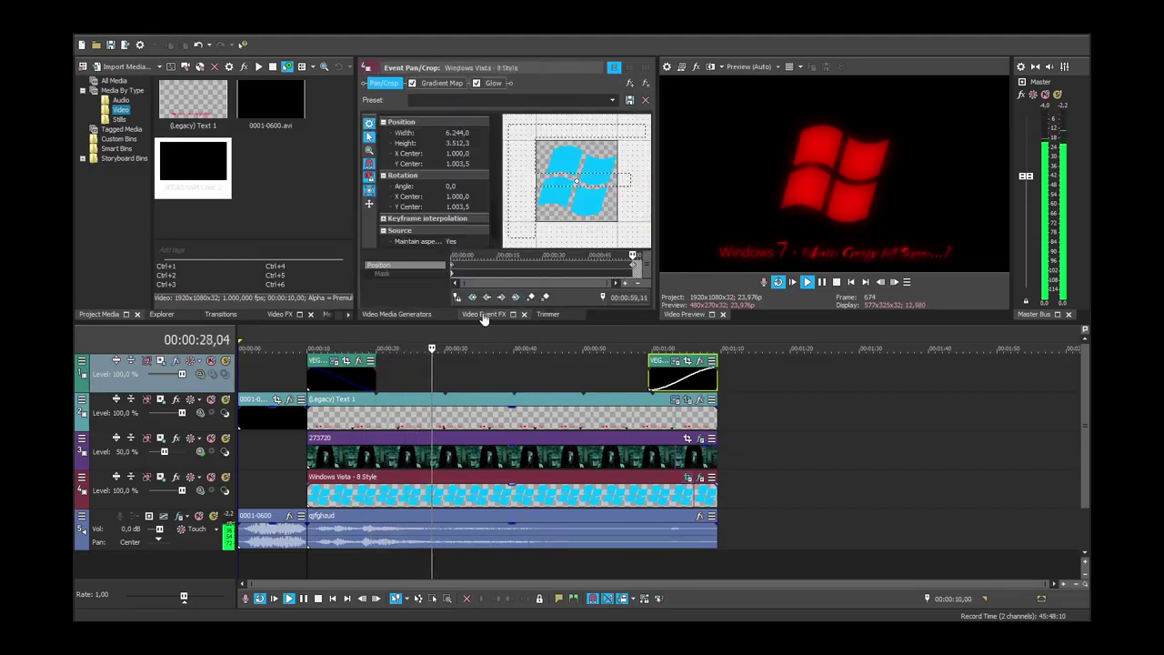
{"action": "left_click", "coordinate": [632, 266]}
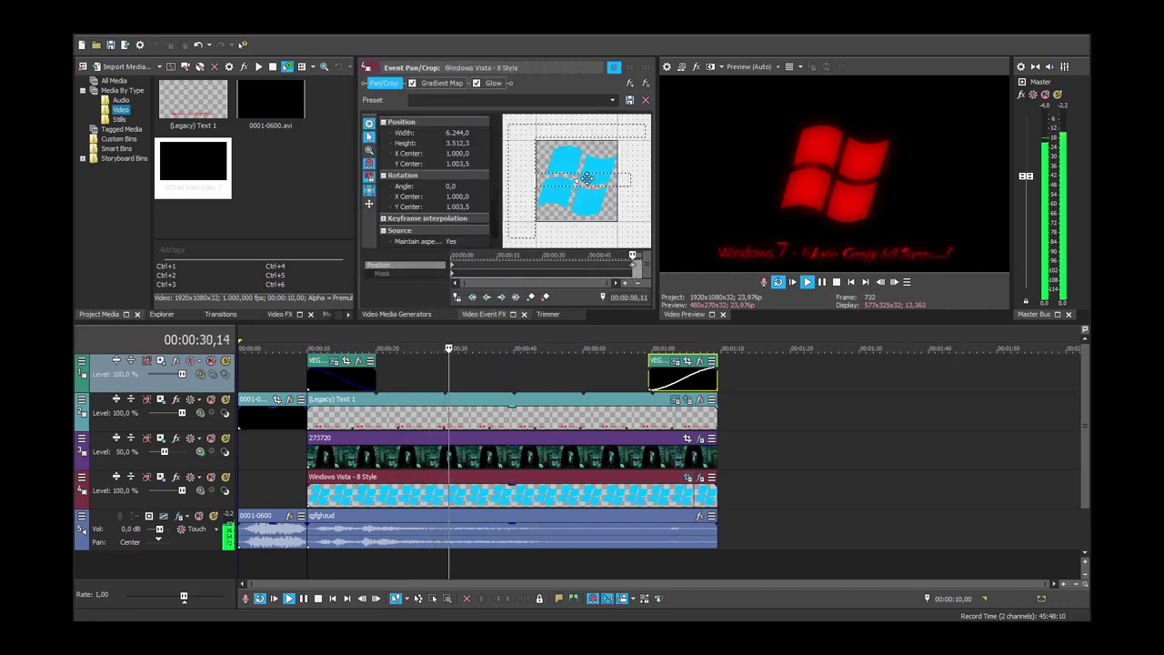
{"action": "scroll", "coordinate": [591, 171], "scroll_direction": "down", "scroll_amount": 3}
{"action": "left_click_drag", "start_coordinate": [578, 156], "coordinate": [590, 159]}
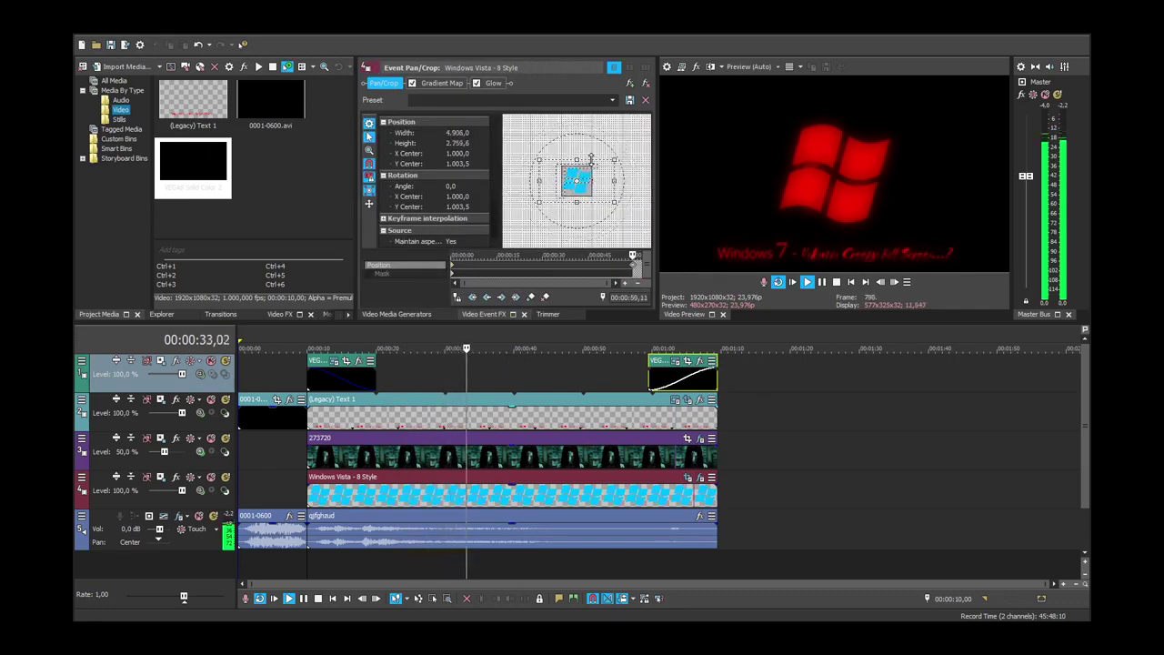
Set the 273720 image's Pan/Crop frame to 1,680 by 945 at 00:00:59,11 and play the end of the scene.
{"action": "left_click", "coordinate": [688, 438]}
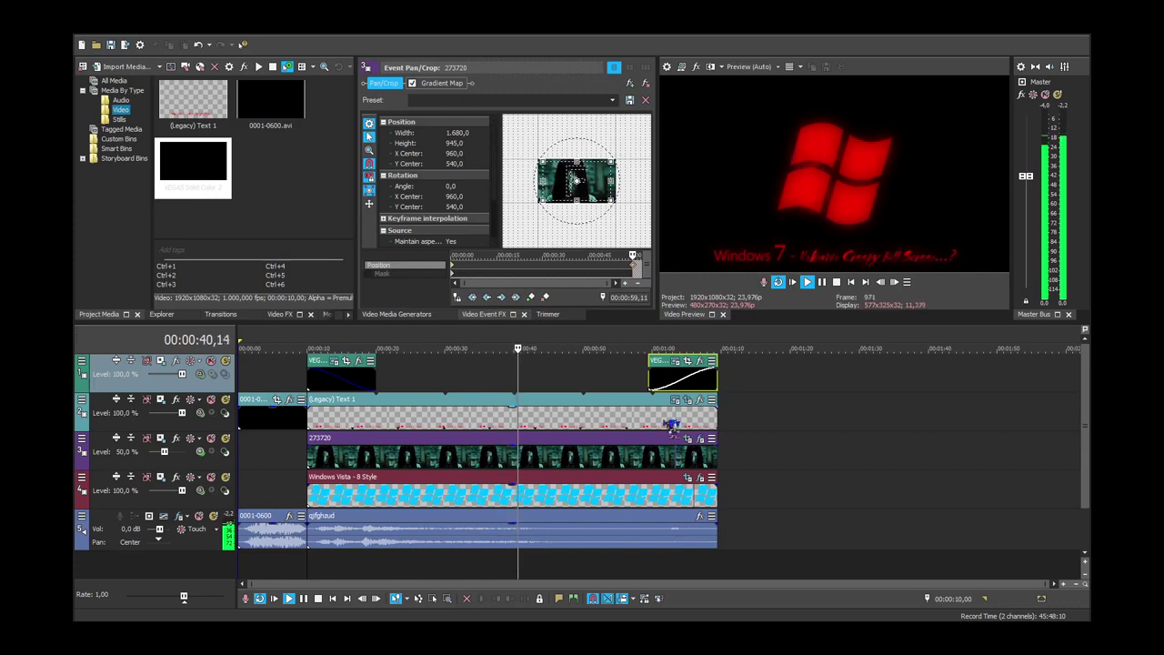
{"action": "left_click", "coordinate": [647, 561]}
{"action": "left_click", "coordinate": [673, 560]}
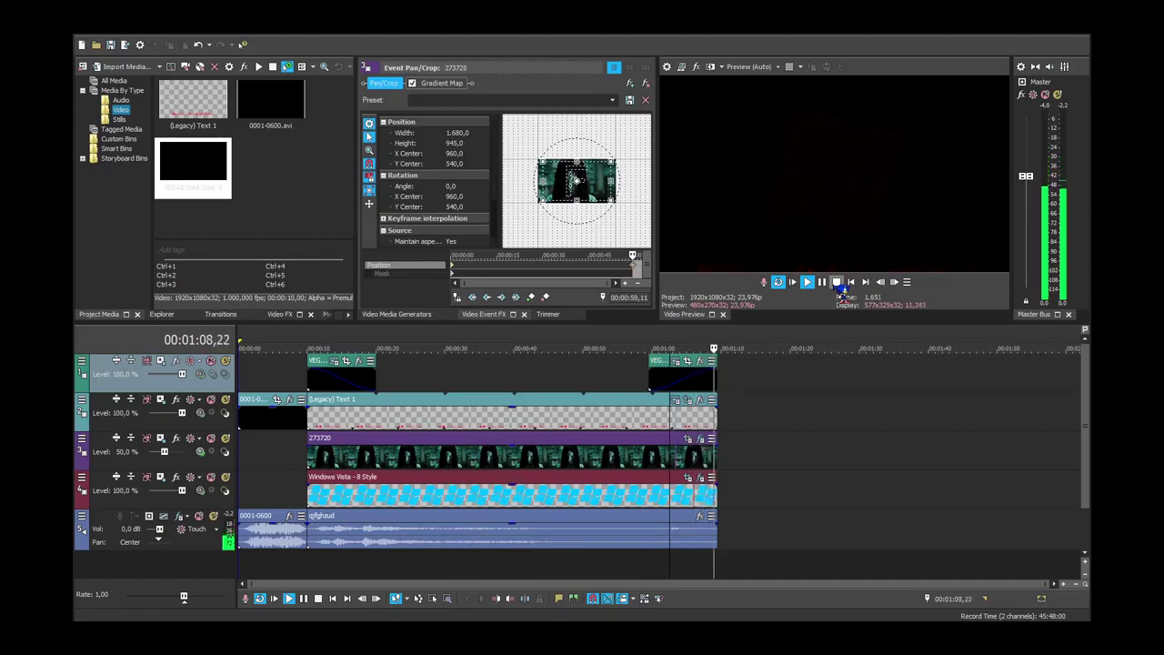
{"action": "left_click", "coordinate": [837, 281]}
Extend the end of the 273720 image event to line up with the end of the logo and caption events.
{"action": "left_click", "coordinate": [725, 563]}
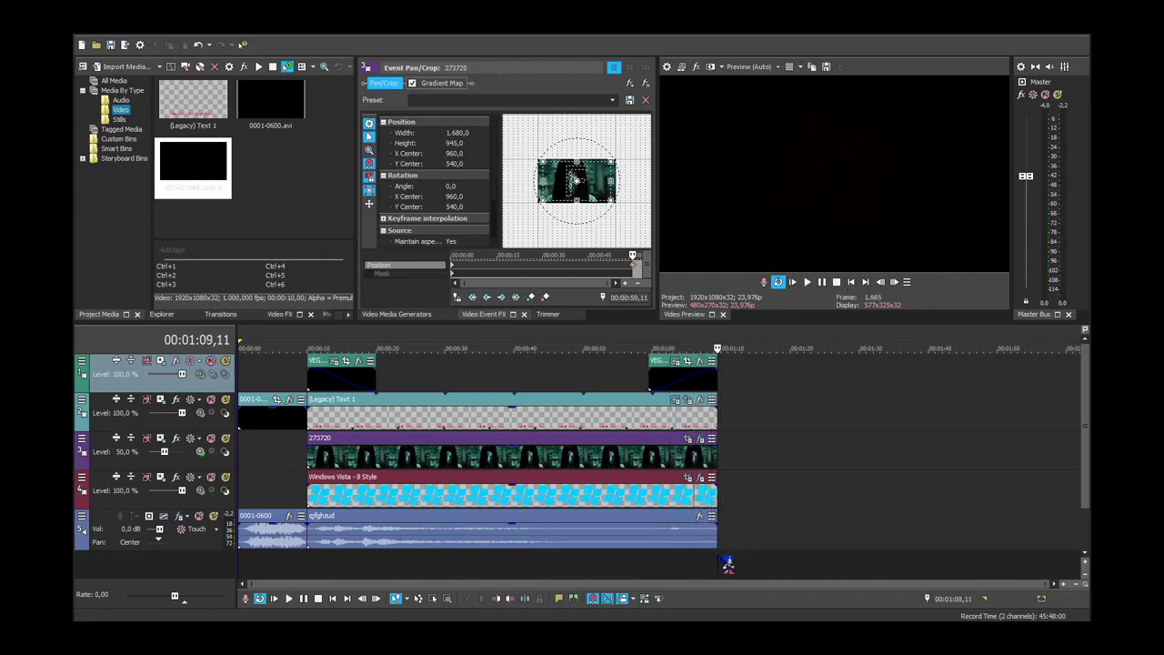
{"action": "scroll", "coordinate": [724, 564], "scroll_direction": "up", "scroll_amount": 10}
{"action": "left_click", "coordinate": [749, 564]}
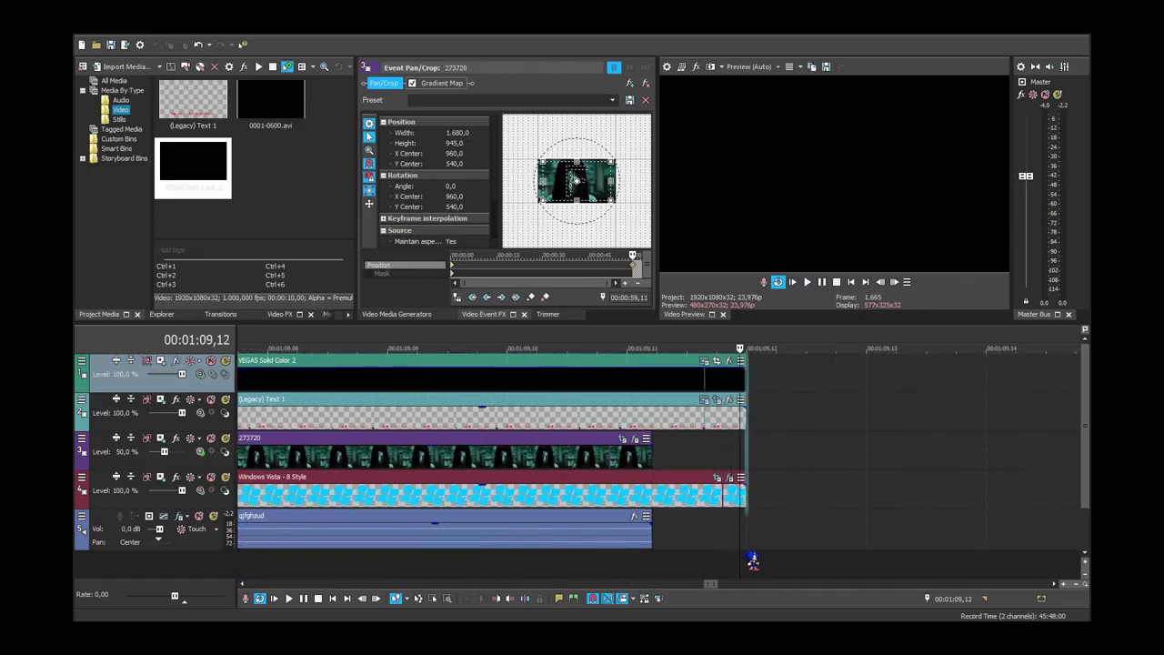
{"action": "left_click_drag", "start_coordinate": [659, 470], "coordinate": [746, 464]}
{"action": "scroll", "coordinate": [760, 567], "scroll_direction": "down", "scroll_amount": 10}
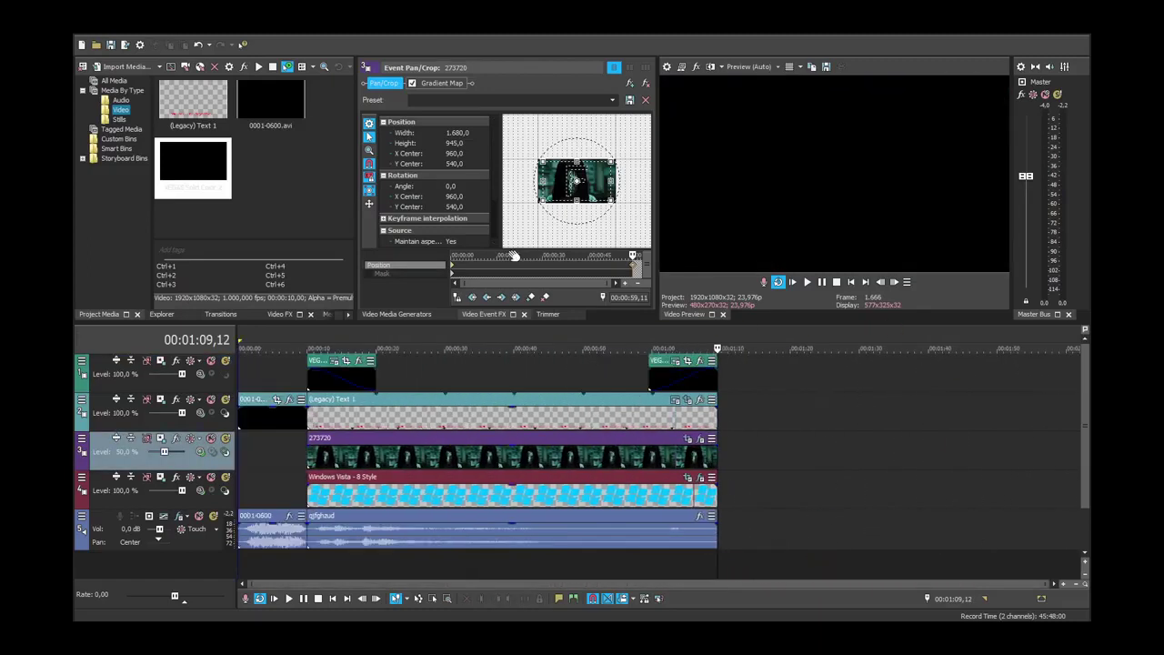
Append a 10-second black solid color after the 273720 image, followed directly by the bios still with a full-length fade-in.
{"action": "left_click_drag", "start_coordinate": [219, 211], "coordinate": [732, 463]}
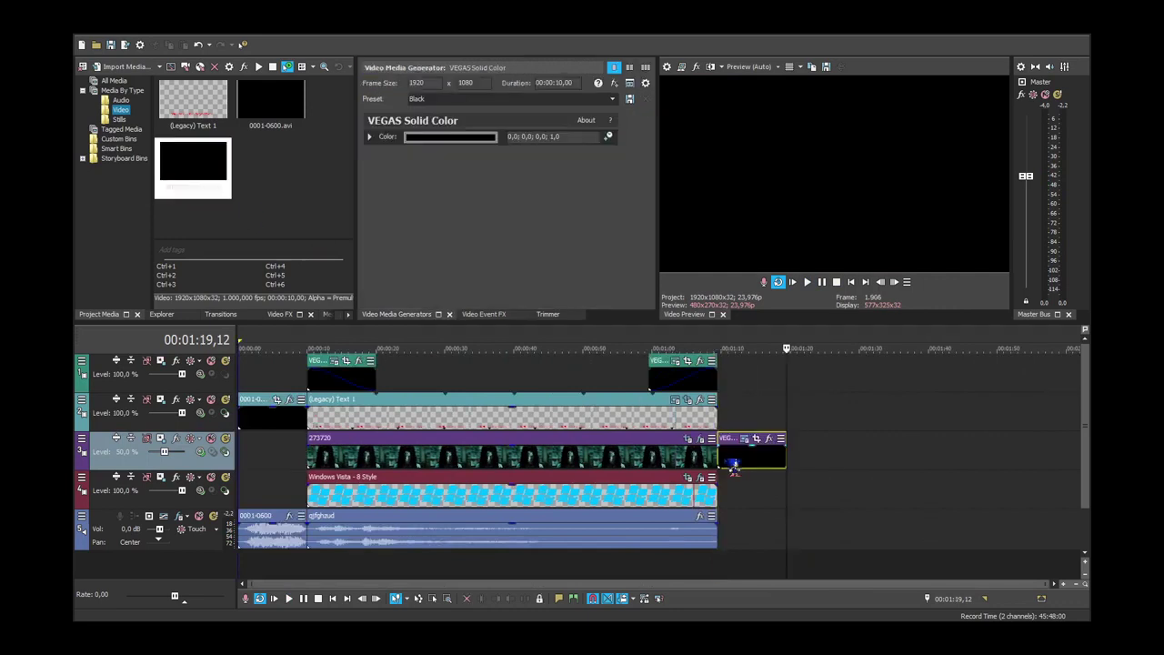
{"action": "left_click", "coordinate": [119, 119]}
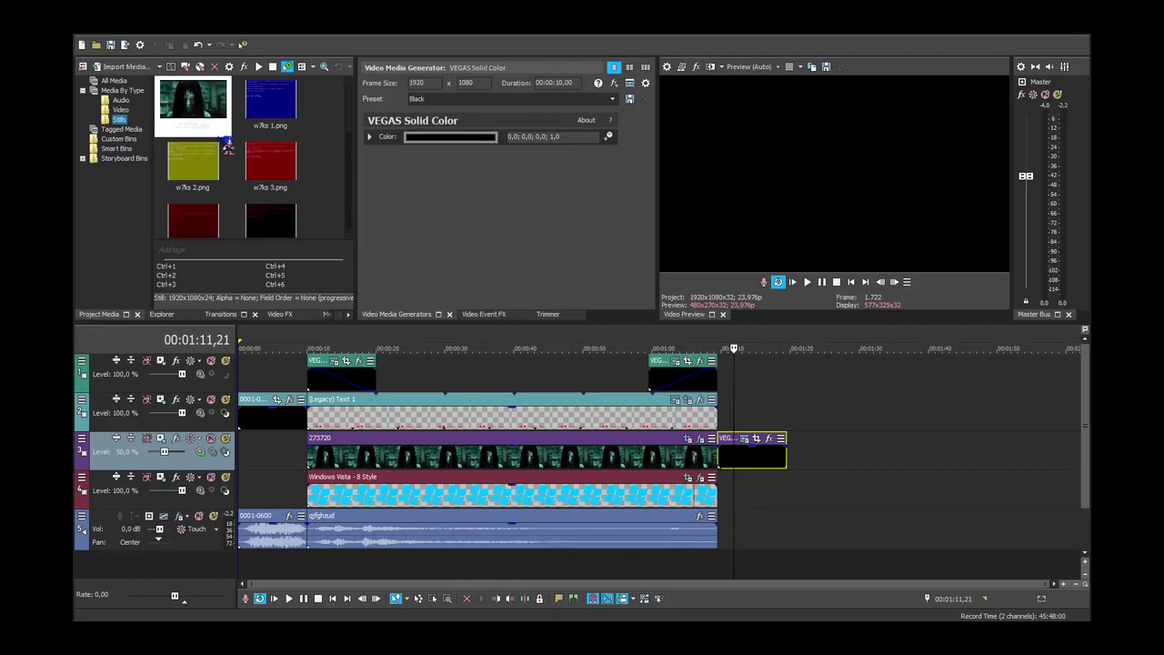
{"action": "left_click_drag", "start_coordinate": [293, 133], "coordinate": [785, 447]}
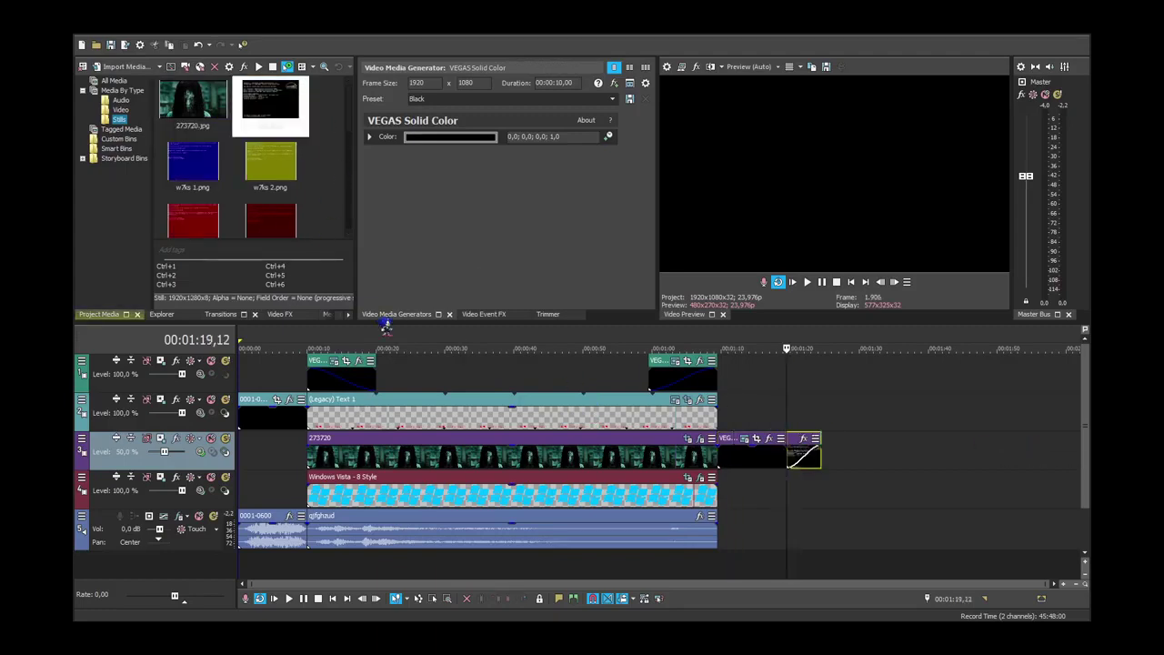
Apply the Linear Top-Bottom preset of the Gradient Wipe transition to the bios event's fade-in and preview the result.
{"action": "left_click", "coordinate": [220, 314]}
{"action": "scroll", "coordinate": [136, 182], "scroll_direction": "down", "scroll_amount": 5}
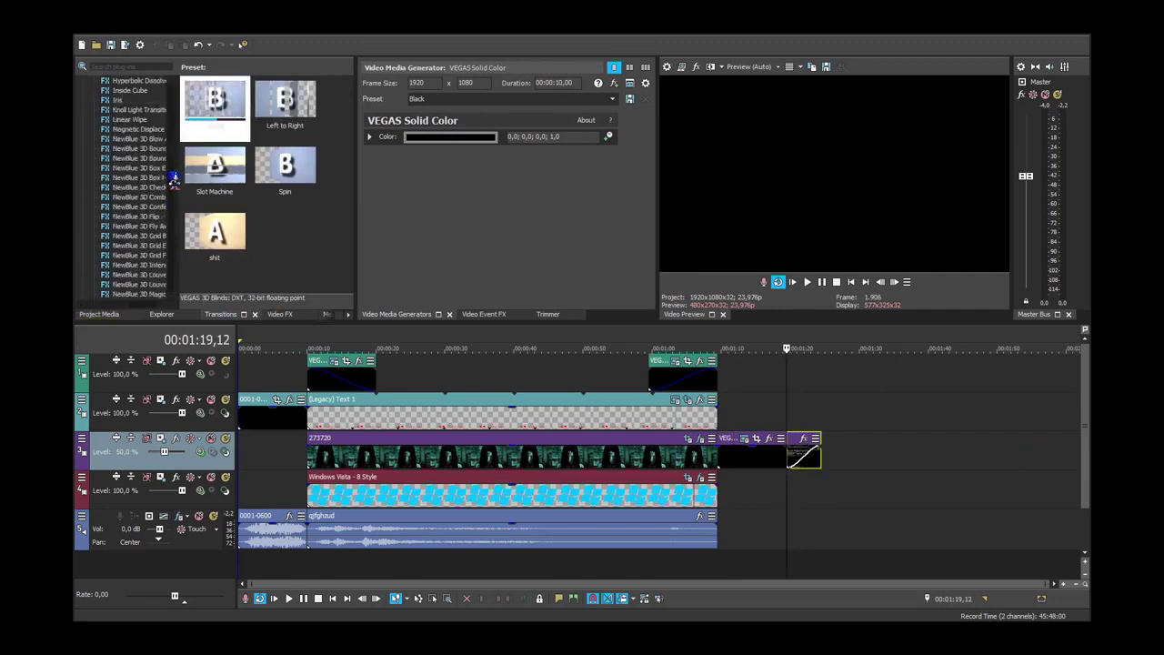
{"action": "scroll", "coordinate": [172, 180], "scroll_direction": "up", "scroll_amount": 2}
{"action": "left_click", "coordinate": [153, 119]}
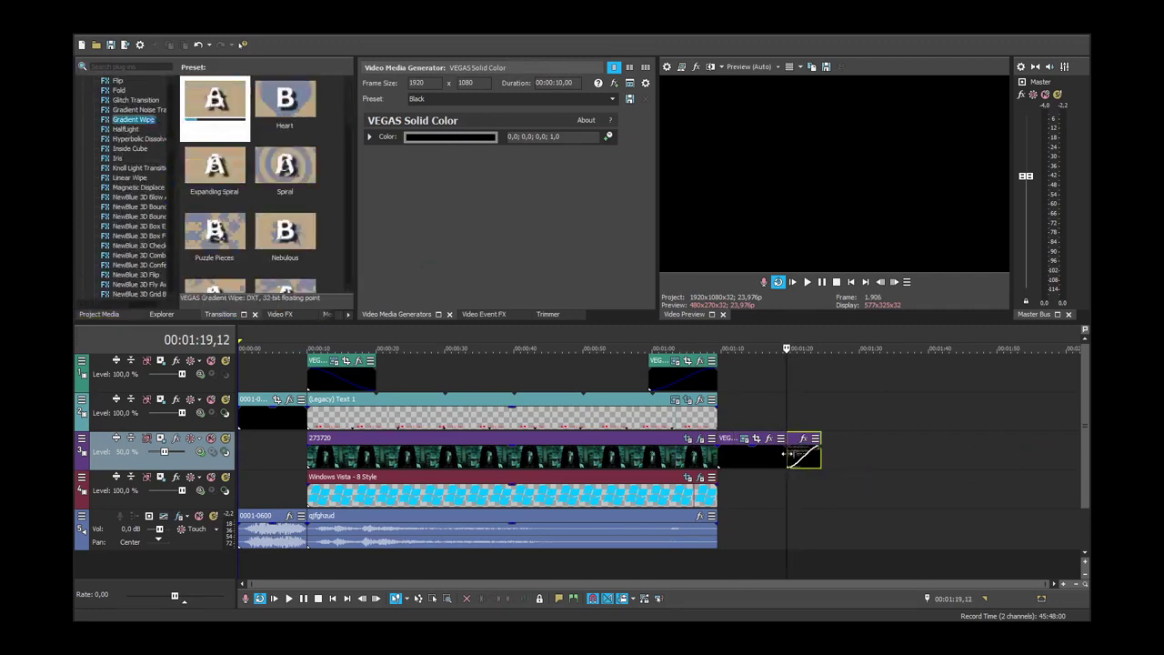
{"action": "scroll", "coordinate": [791, 455], "scroll_direction": "up", "scroll_amount": 5}
{"action": "left_click_drag", "start_coordinate": [349, 100], "coordinate": [707, 459]}
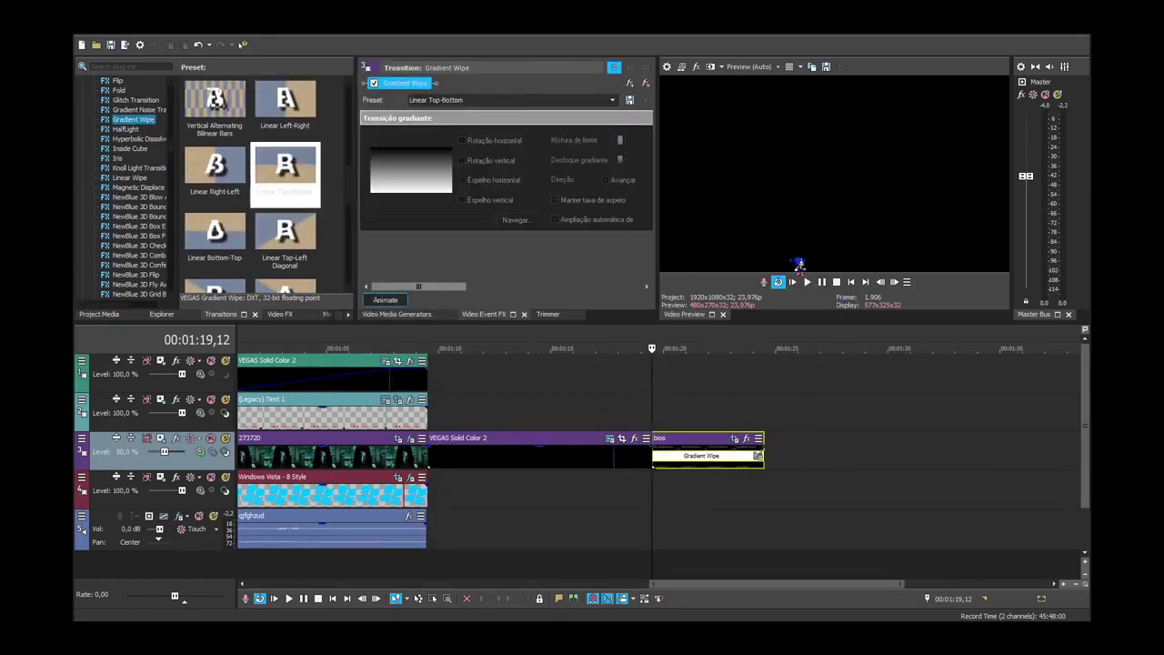
{"action": "left_click", "coordinate": [806, 282]}
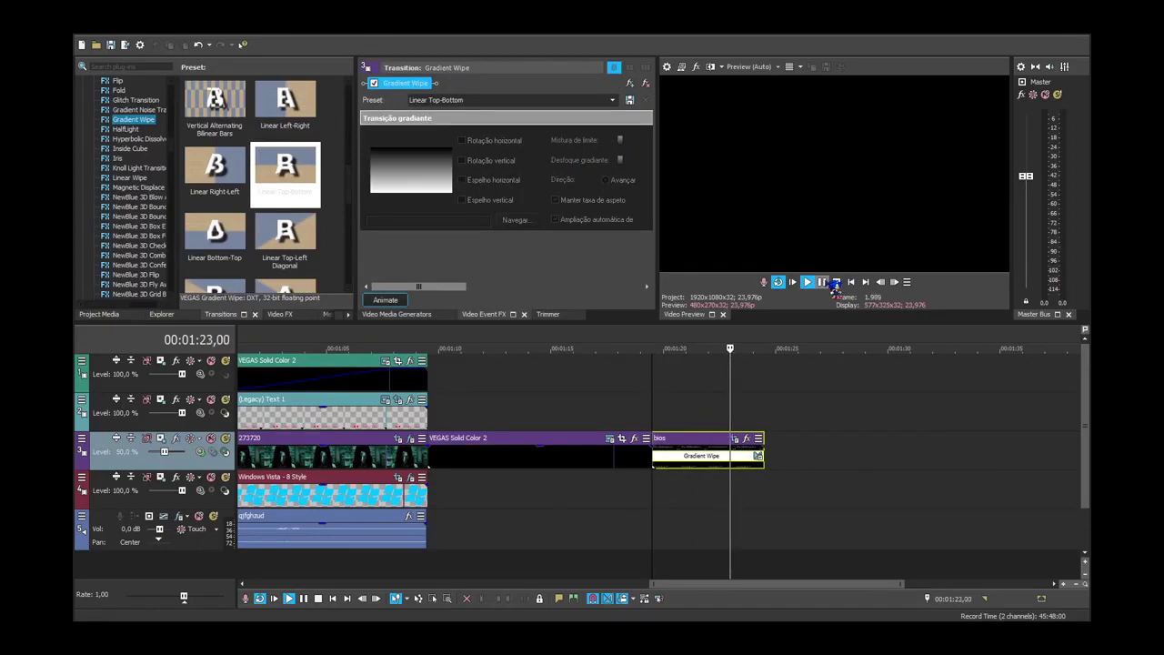
{"action": "left_click", "coordinate": [822, 282]}
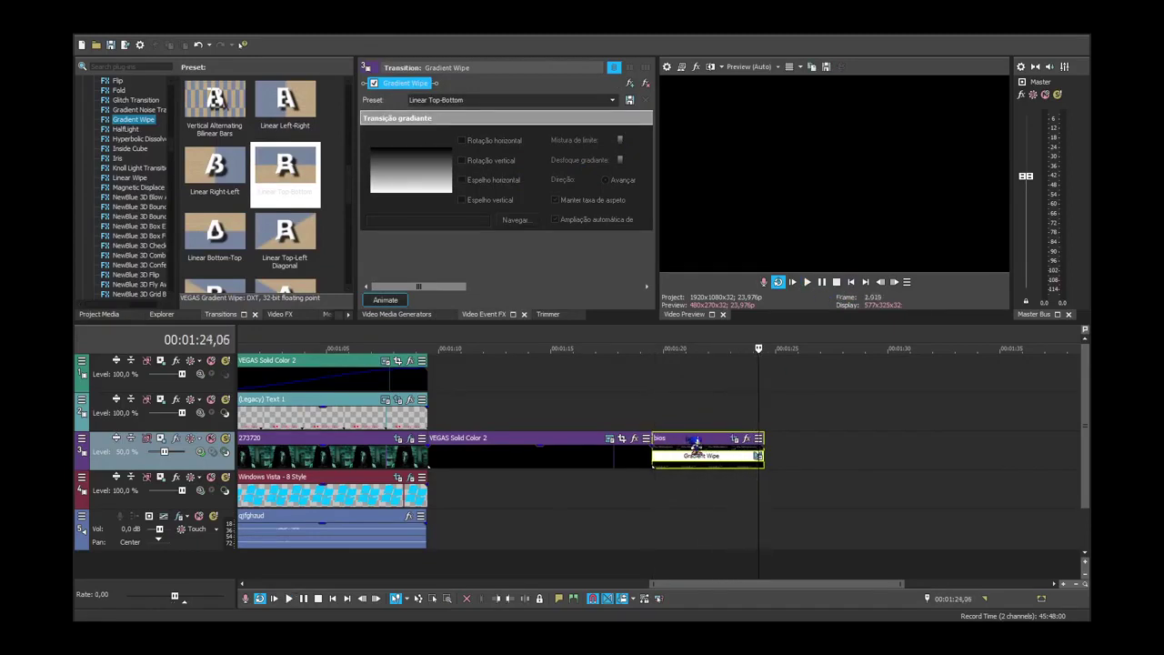
Move the bios event to the logo's track and set its Pan/Crop to the (Default) preset with Maintain aspect ratio set to No.
{"action": "left_click_drag", "start_coordinate": [695, 446], "coordinate": [695, 486]}
{"action": "left_click", "coordinate": [688, 488]}
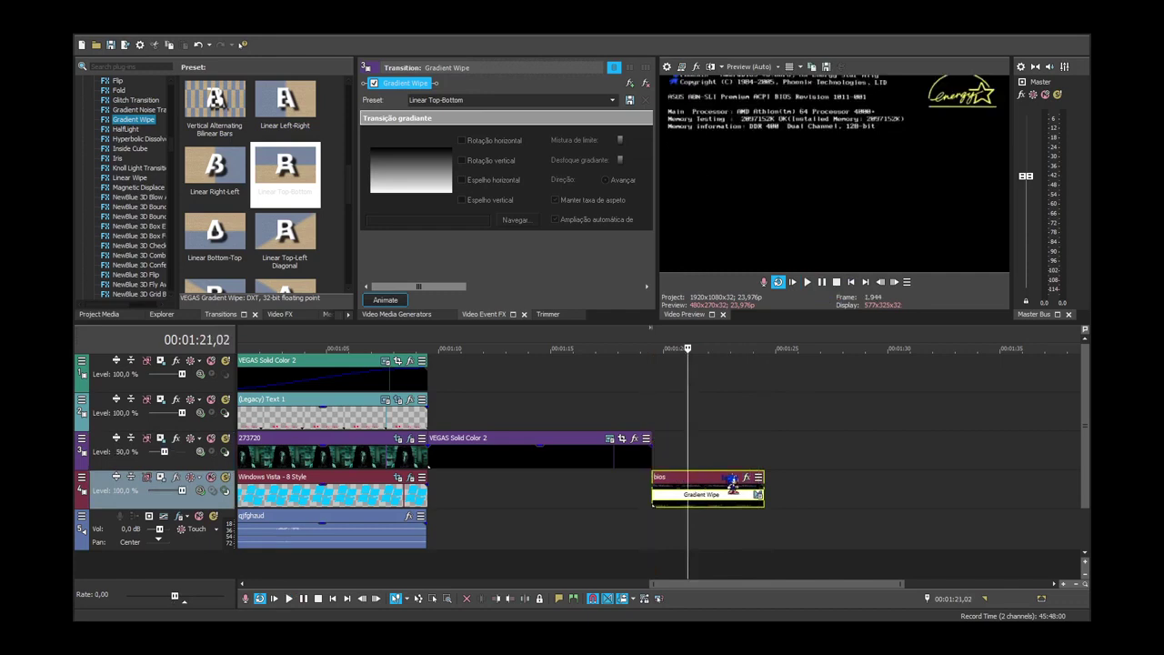
{"action": "left_click", "coordinate": [734, 478]}
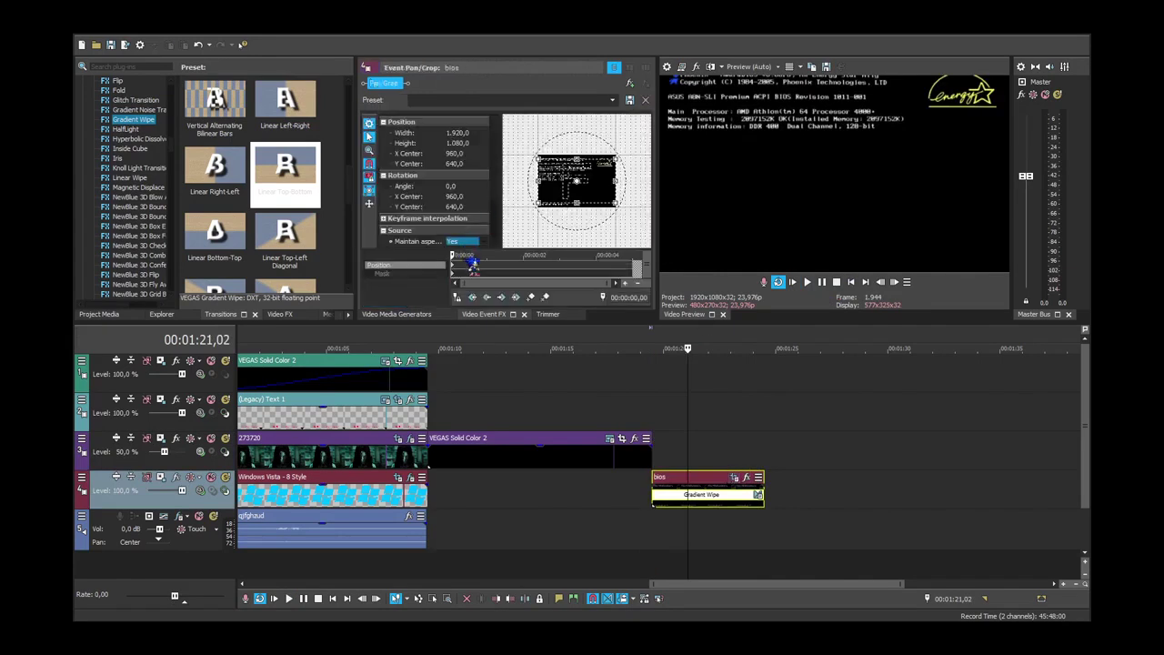
{"action": "left_click", "coordinate": [468, 260]}
{"action": "left_click", "coordinate": [613, 101]}
{"action": "left_click", "coordinate": [613, 119]}
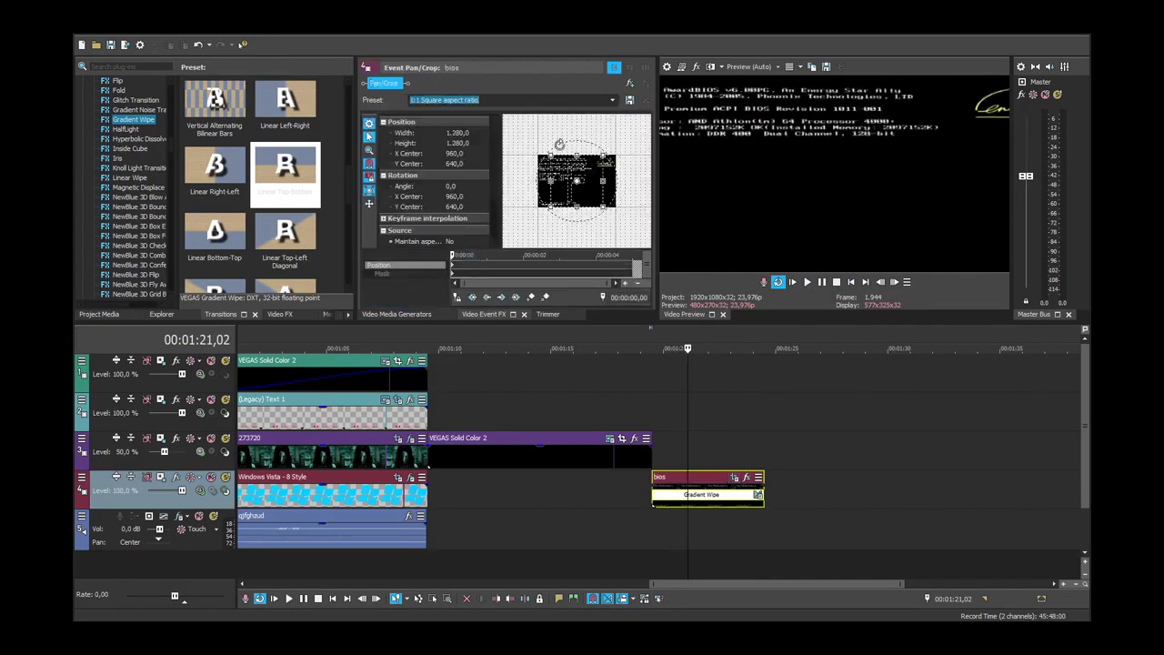
{"action": "left_click", "coordinate": [614, 100]}
{"action": "left_click", "coordinate": [614, 111]}
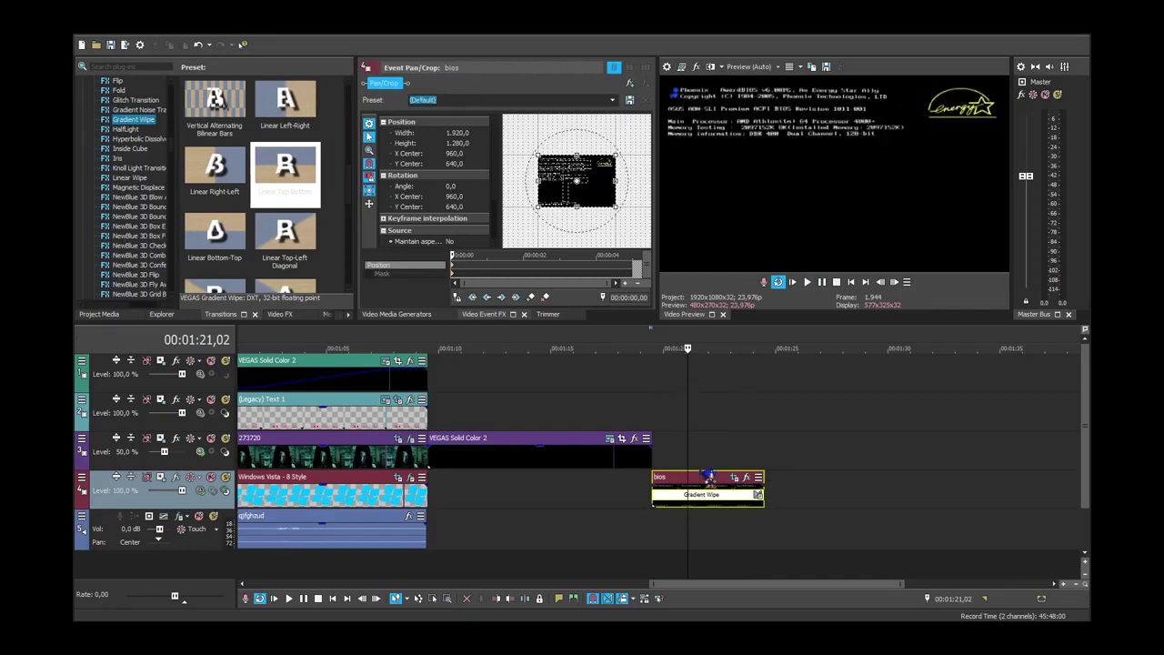
Move the bios event up to the text caption's track and preview its gradient wipe.
{"action": "scroll", "coordinate": [688, 489], "scroll_direction": "down", "scroll_amount": 3}
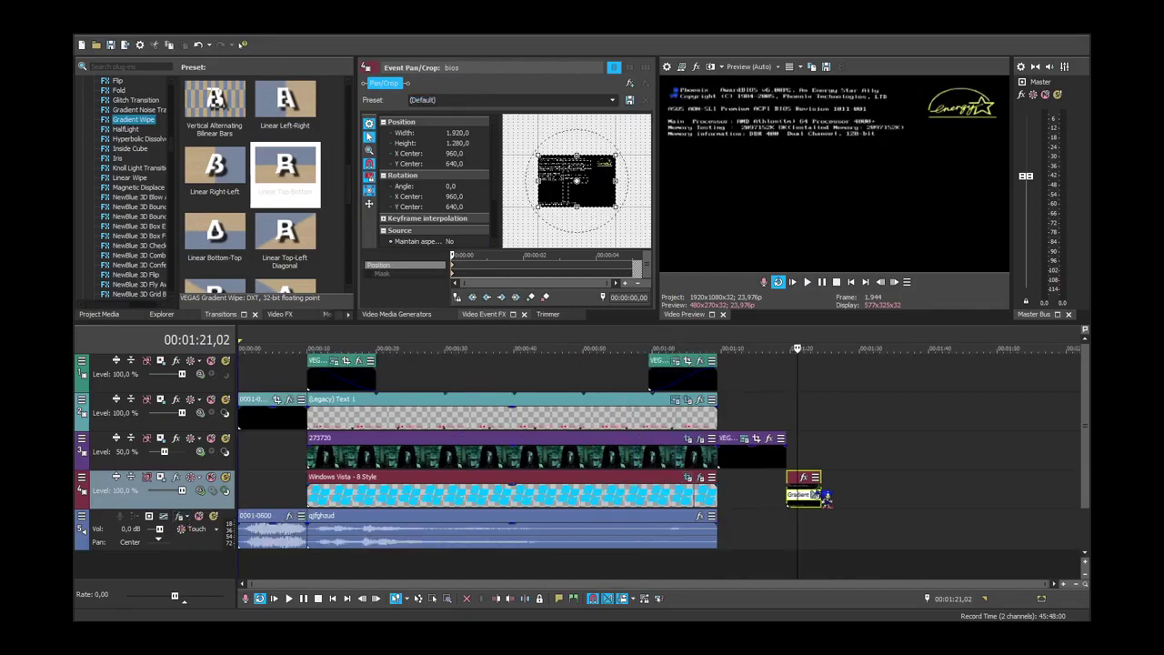
{"action": "left_click_drag", "start_coordinate": [801, 482], "coordinate": [802, 405]}
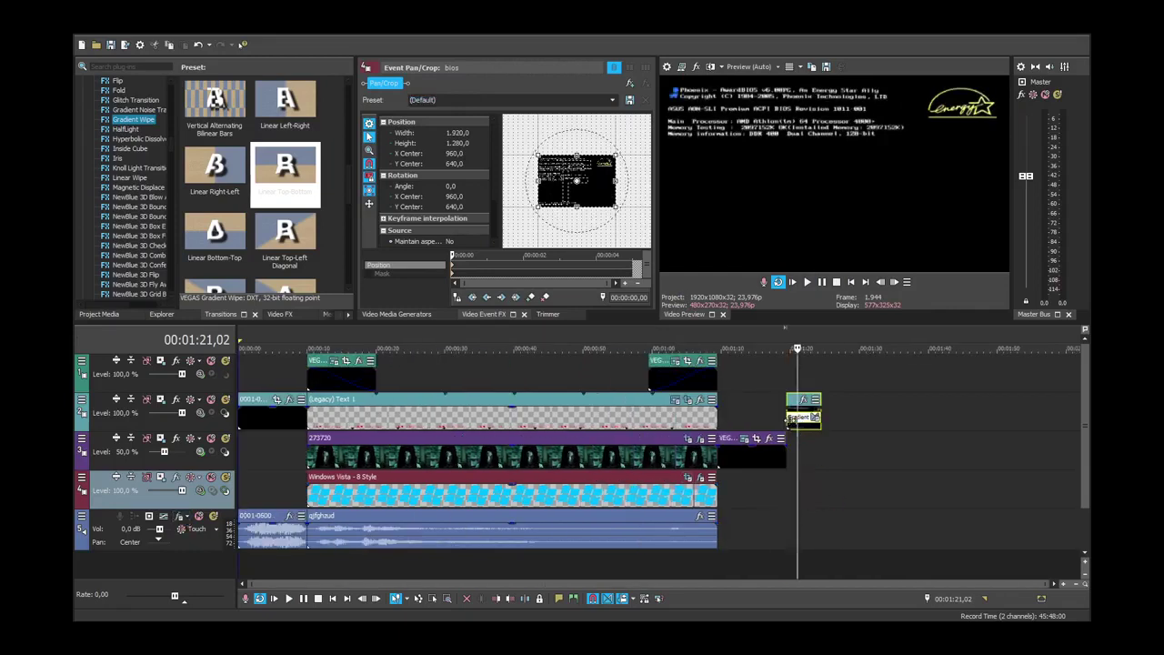
{"action": "left_click", "coordinate": [810, 281]}
{"action": "scroll", "coordinate": [810, 353], "scroll_direction": "up", "scroll_amount": 3}
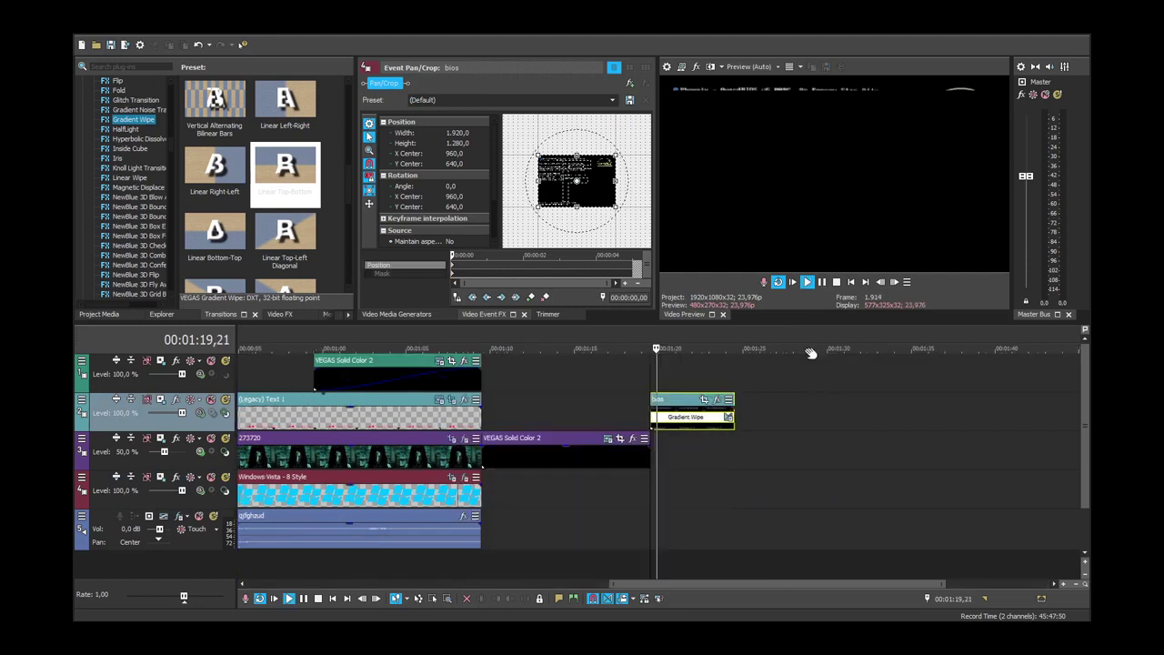
{"action": "left_click", "coordinate": [837, 282]}
{"action": "left_click", "coordinate": [740, 476]}
{"action": "scroll", "coordinate": [682, 471], "scroll_direction": "down", "scroll_amount": 3}
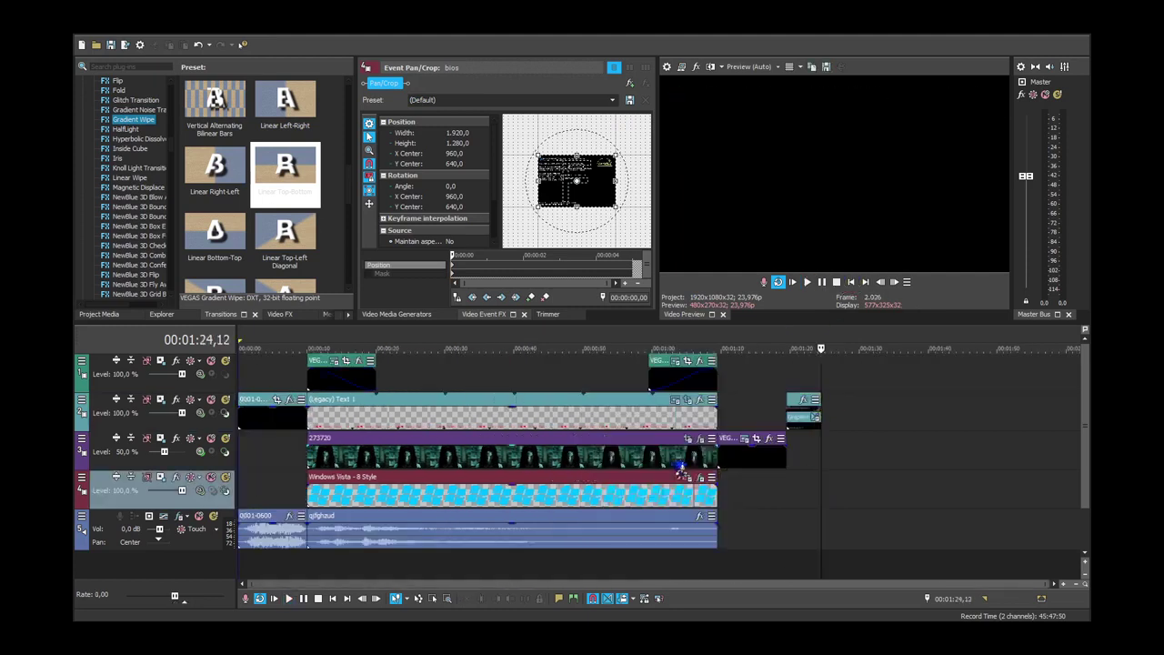
Add another 10-second VEGAS Solid Color 2 event on the 273720 track, directly after the end of the bios event.
{"action": "left_click", "coordinate": [98, 313]}
{"action": "scroll", "coordinate": [335, 138], "scroll_direction": "down", "scroll_amount": 5}
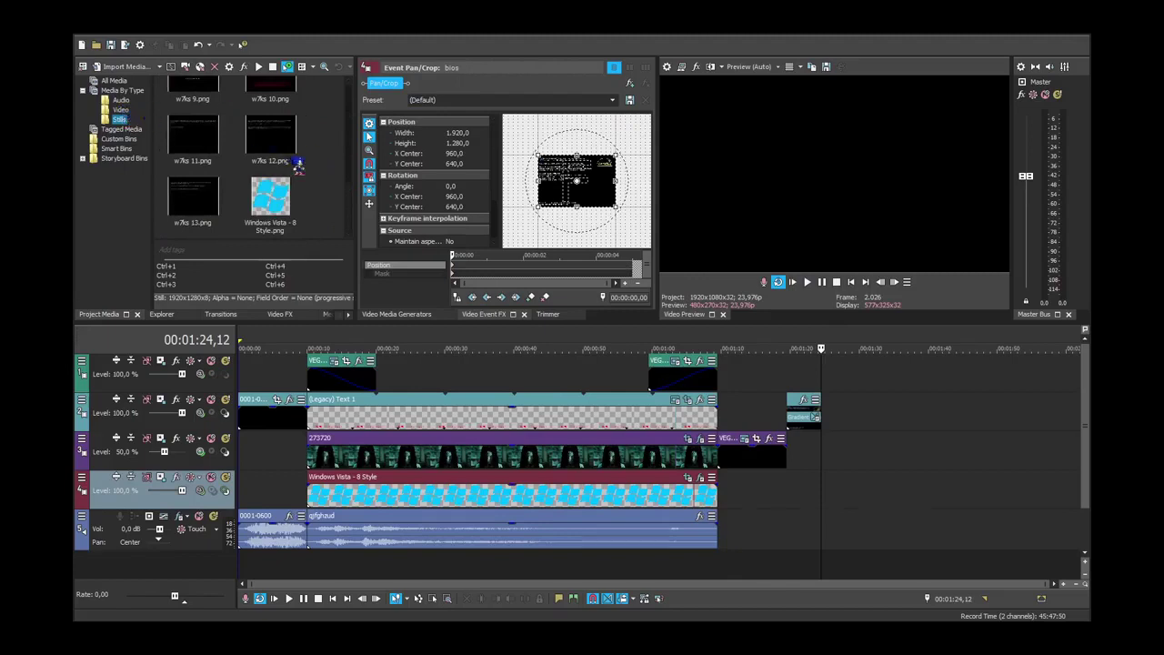
{"action": "scroll", "coordinate": [300, 168], "scroll_direction": "up", "scroll_amount": 5}
{"action": "left_click", "coordinate": [120, 109]}
{"action": "left_click_drag", "start_coordinate": [193, 165], "coordinate": [826, 448]}
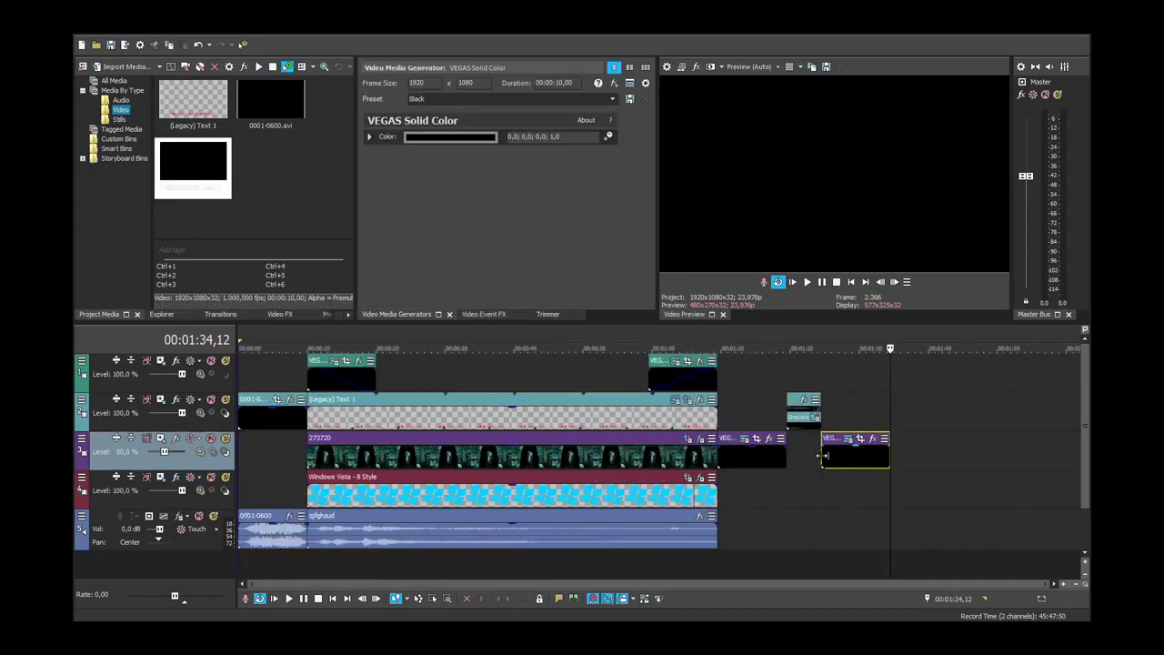
Import Windows 7.png, place it directly after the second black solid color, and move it up to the bios event's track.
{"action": "left_click", "coordinate": [123, 69]}
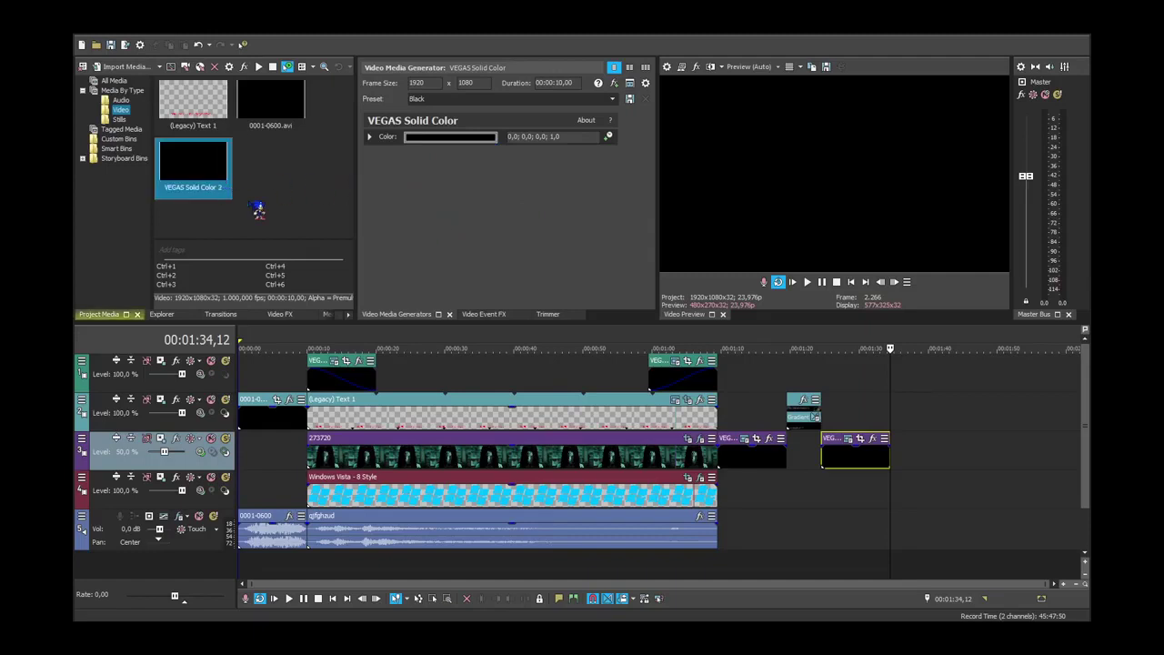
{"action": "left_click", "coordinate": [119, 119]}
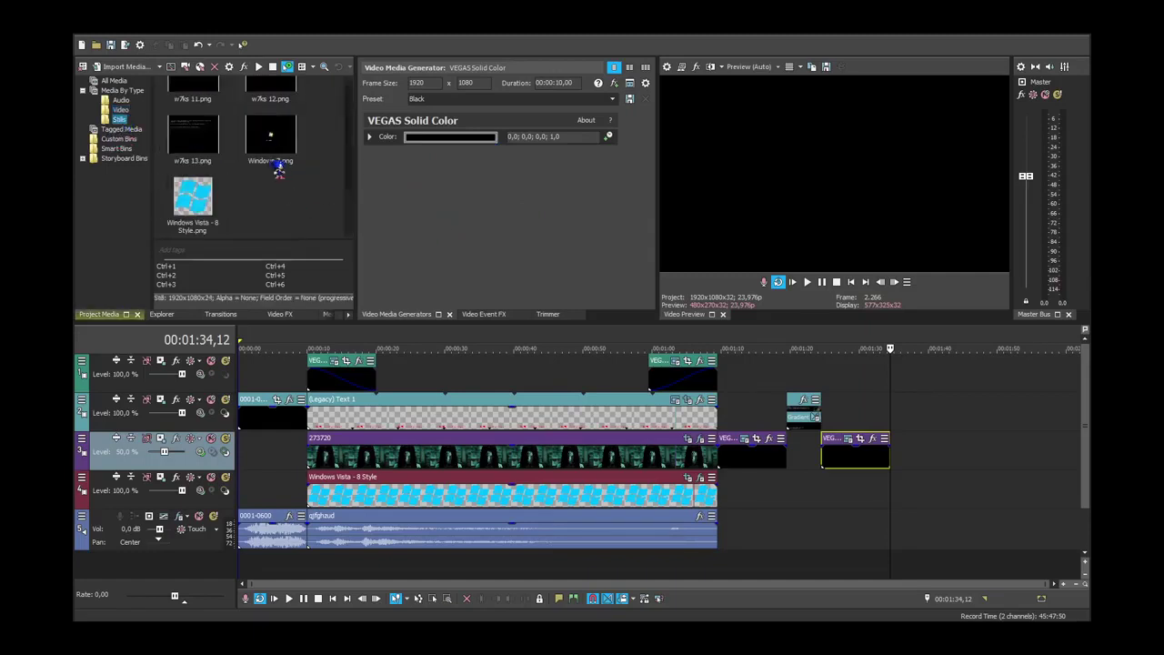
{"action": "left_click_drag", "start_coordinate": [271, 138], "coordinate": [903, 457]}
{"action": "scroll", "coordinate": [903, 461], "scroll_direction": "up", "scroll_amount": 3}
{"action": "scroll", "coordinate": [903, 461], "scroll_direction": "up", "scroll_amount": 2}
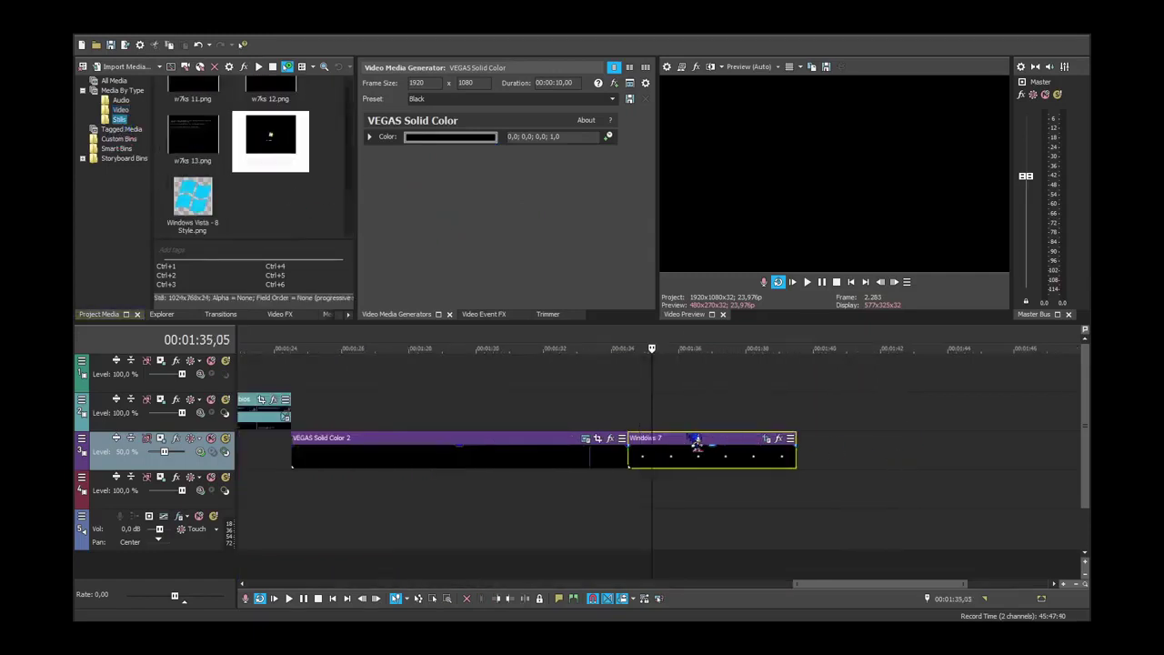
{"action": "mouse_move", "coordinate": [691, 445]}
{"action": "left_mouse_down"}
{"action": "mouse_move", "coordinate": [694, 462]}
{"action": "mouse_move", "coordinate": [682, 415]}
{"action": "mouse_move", "coordinate": [693, 426]}
{"action": "left_mouse_up"}
{"action": "left_click", "coordinate": [688, 419]}
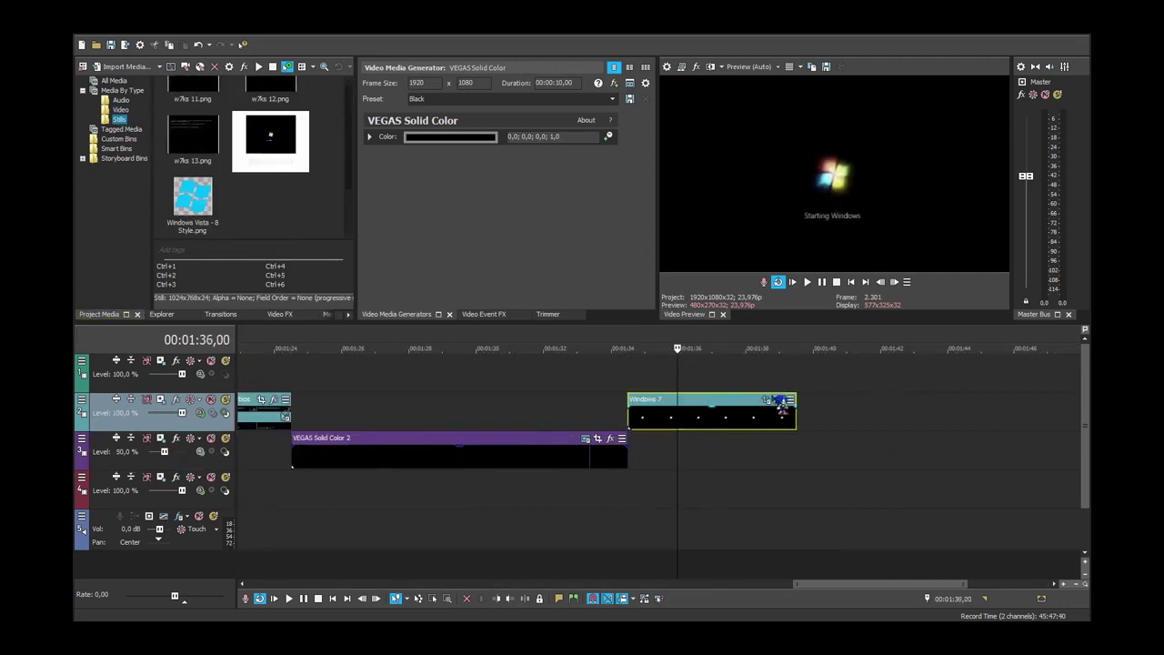
Set the Windows 7 event's Pan/Crop to the (Default) preset with Stretch to fill frame set to No and the aspect lock off.
{"action": "left_click", "coordinate": [766, 400]}
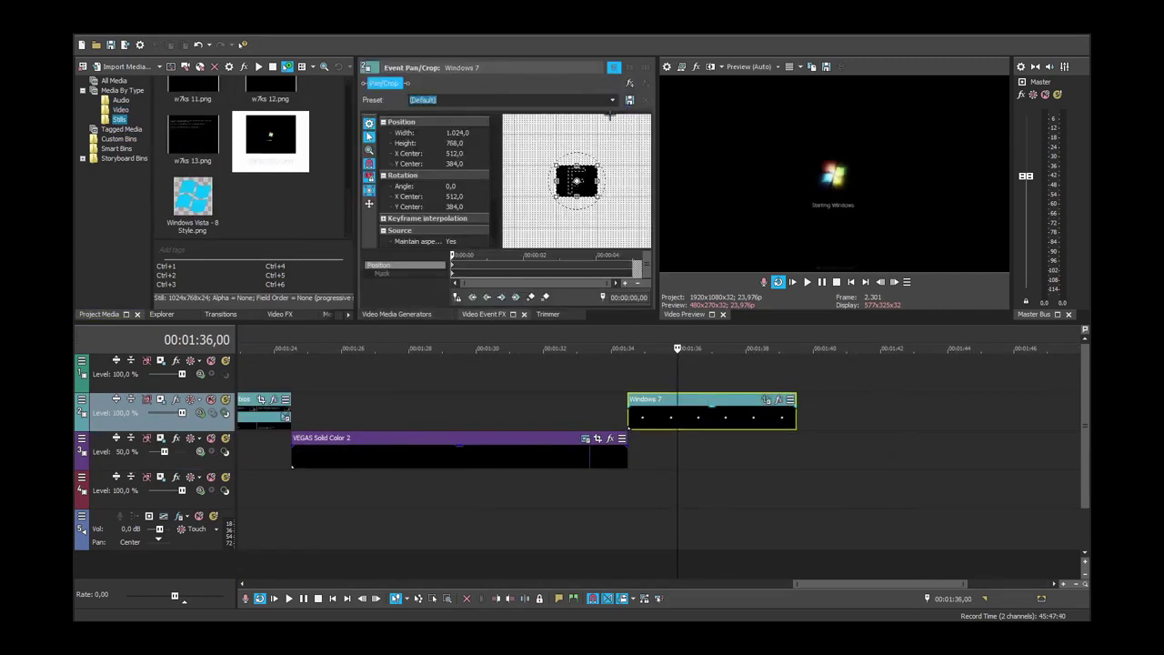
{"action": "scroll", "coordinate": [622, 186], "scroll_direction": "up", "scroll_amount": 3}
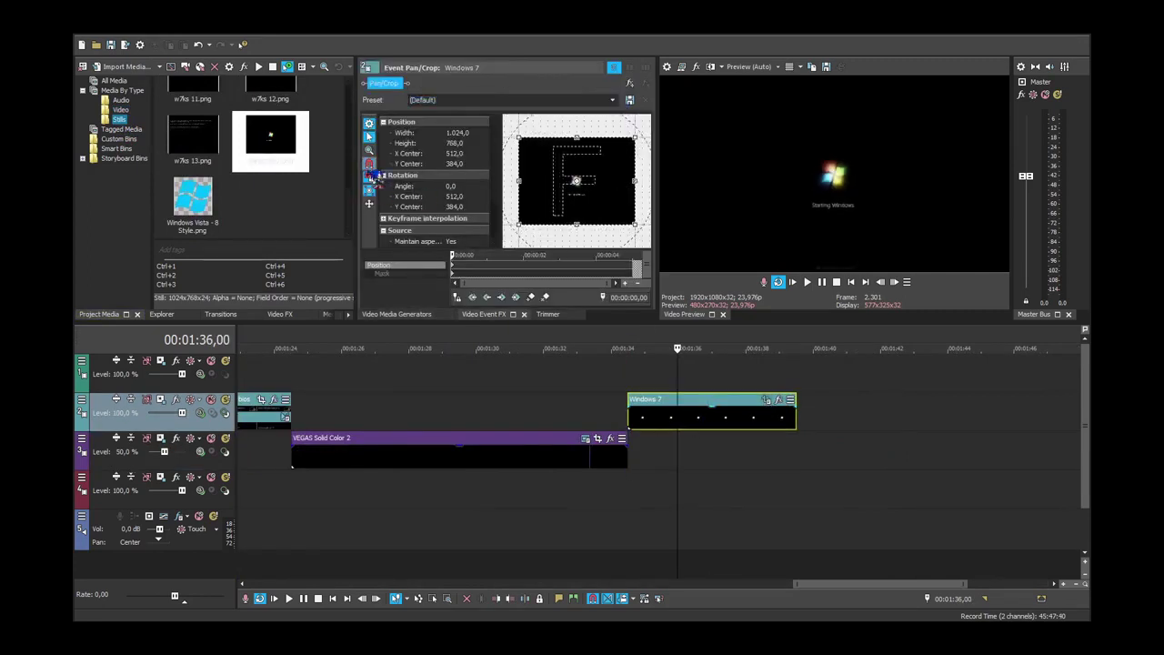
{"action": "left_click_drag", "start_coordinate": [494, 186], "coordinate": [494, 215]}
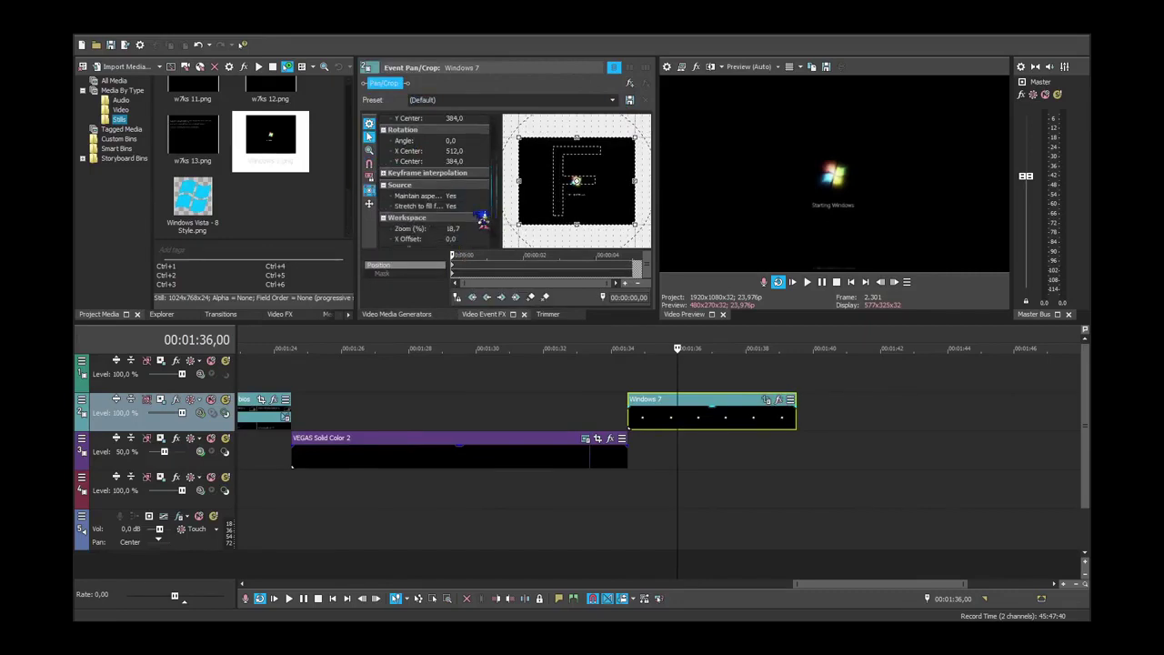
{"action": "double_click", "coordinate": [471, 208]}
{"action": "mouse_move", "coordinate": [593, 138]}
{"action": "left_mouse_down"}
{"action": "mouse_move", "coordinate": [593, 171]}
{"action": "mouse_move", "coordinate": [600, 126]}
{"action": "left_mouse_up"}
{"action": "left_click", "coordinate": [613, 102]}
{"action": "left_click", "coordinate": [609, 112]}
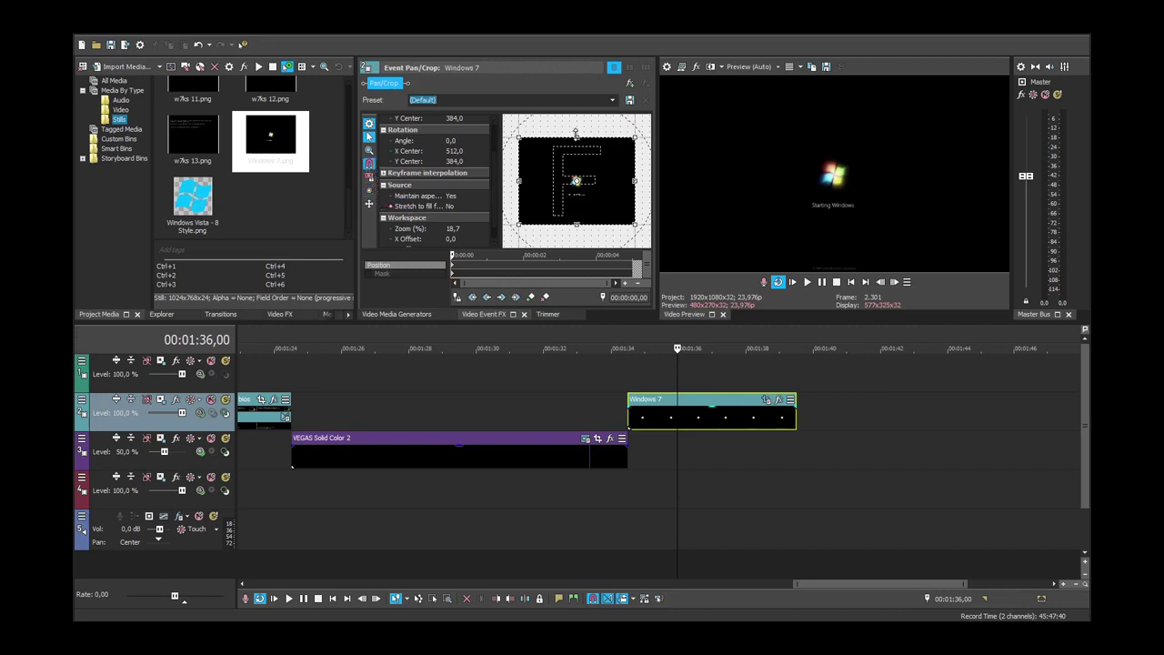
Try cropping the Windows 7 event to the area below the logo, then restore its full frame.
{"action": "left_click_drag", "start_coordinate": [587, 161], "coordinate": [586, 188]}
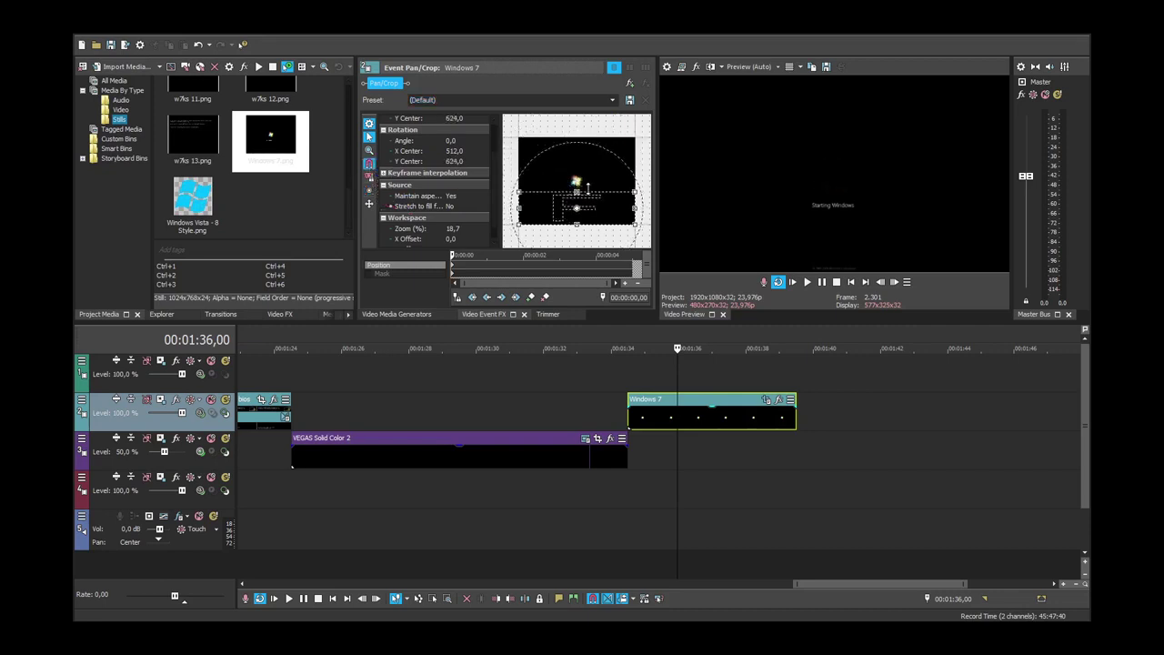
{"action": "scroll", "coordinate": [588, 188], "scroll_direction": "up", "scroll_amount": 2}
{"action": "scroll", "coordinate": [587, 188], "scroll_direction": "down", "scroll_amount": 3}
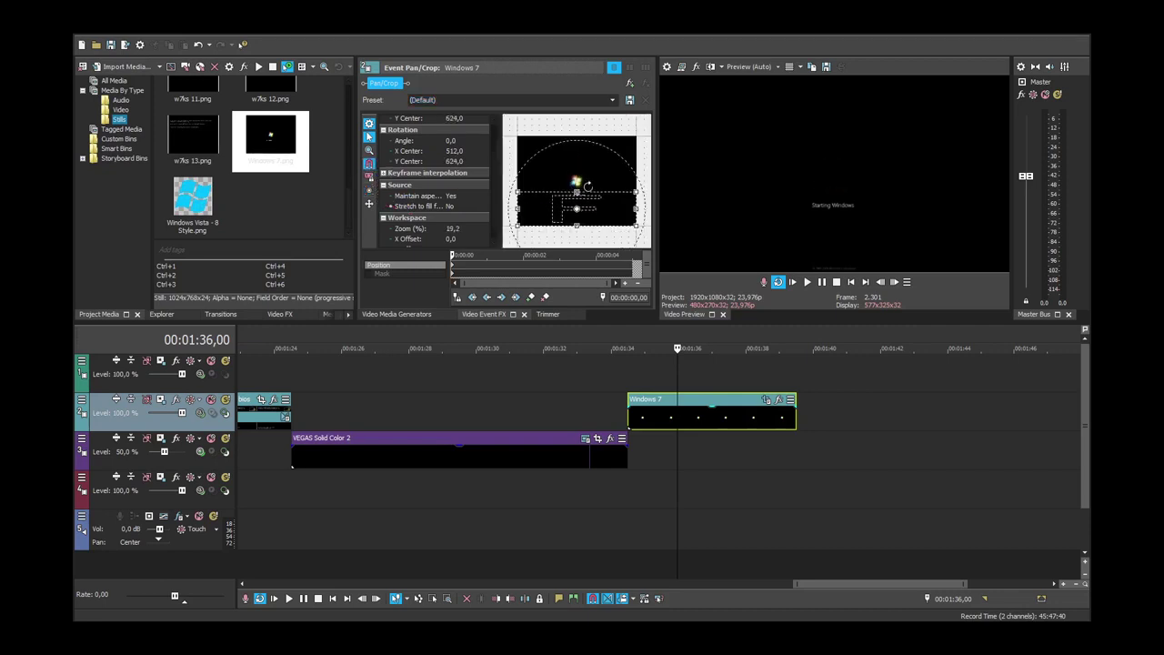
{"action": "left_click", "coordinate": [626, 412]}
{"action": "scroll", "coordinate": [644, 420], "scroll_direction": "down", "scroll_amount": 3}
{"action": "scroll", "coordinate": [632, 419], "scroll_direction": "up", "scroll_amount": 1}
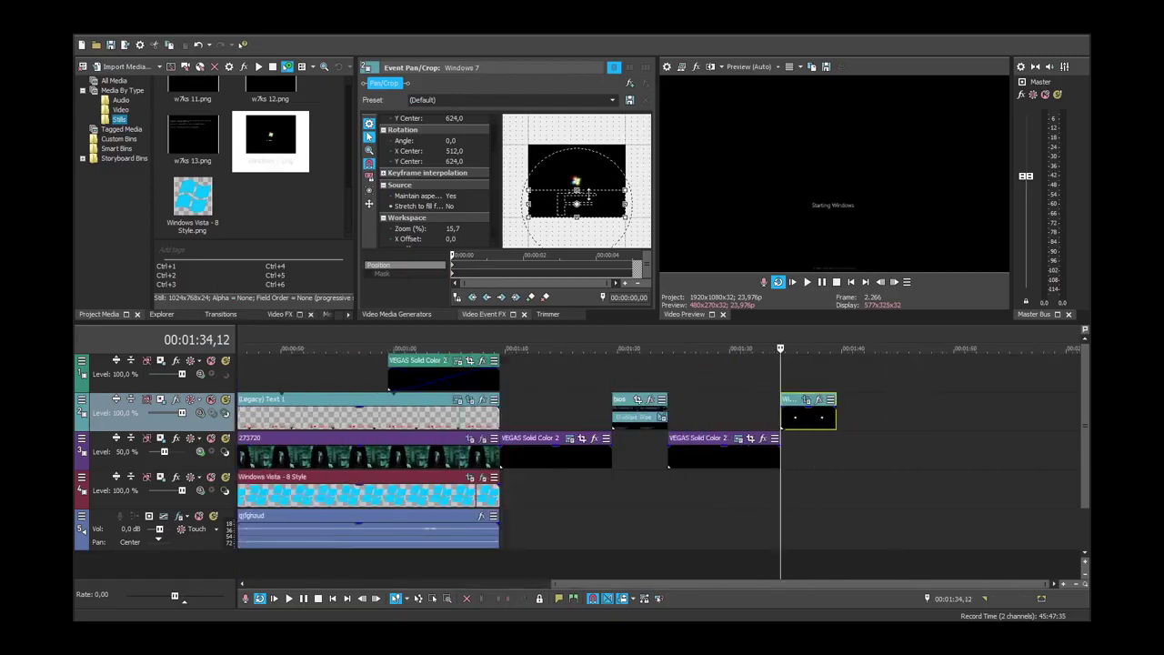
{"action": "left_click_drag", "start_coordinate": [589, 193], "coordinate": [584, 146]}
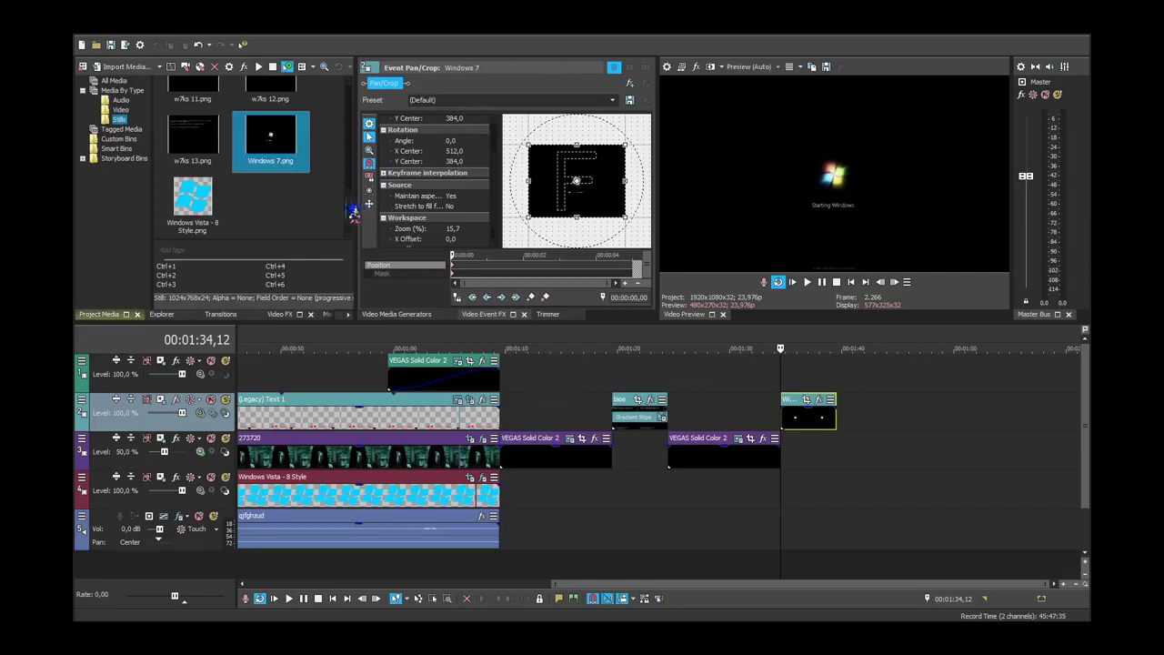
Place My Movie.mp4 on the top track at the start of the Windows 7 event, then ungroup and delete its audio.
{"action": "left_click", "coordinate": [120, 109]}
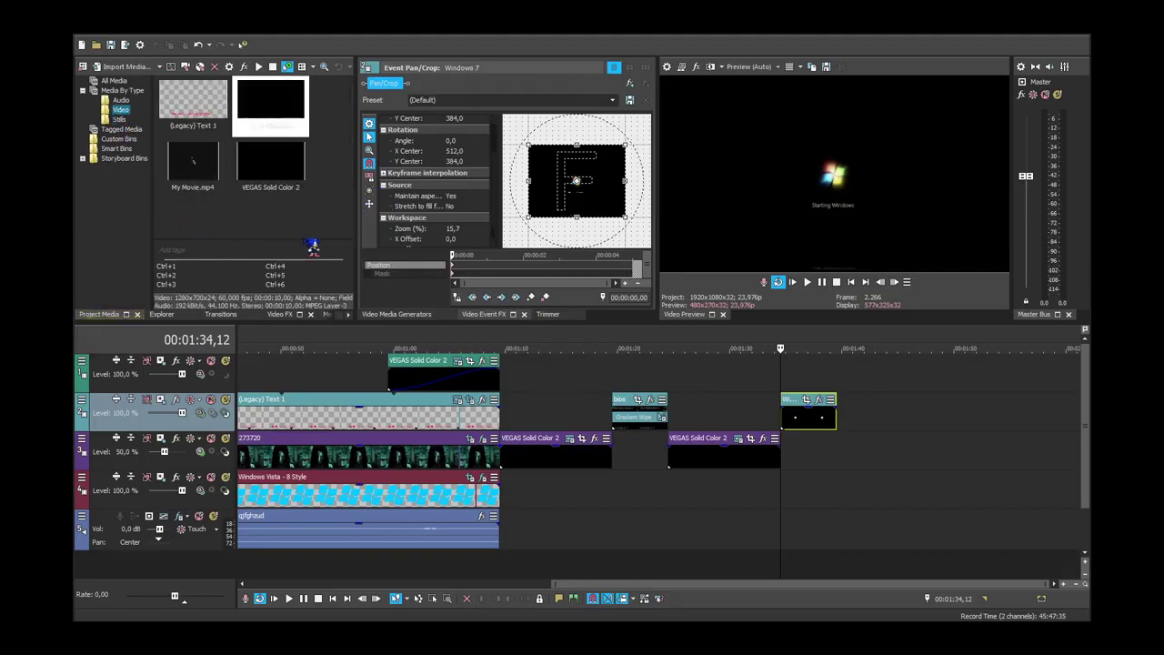
{"action": "left_click_drag", "start_coordinate": [197, 202], "coordinate": [819, 378]}
{"action": "key", "text": "u"}
{"action": "left_click", "coordinate": [795, 525]}
{"action": "key", "text": "Delete"}
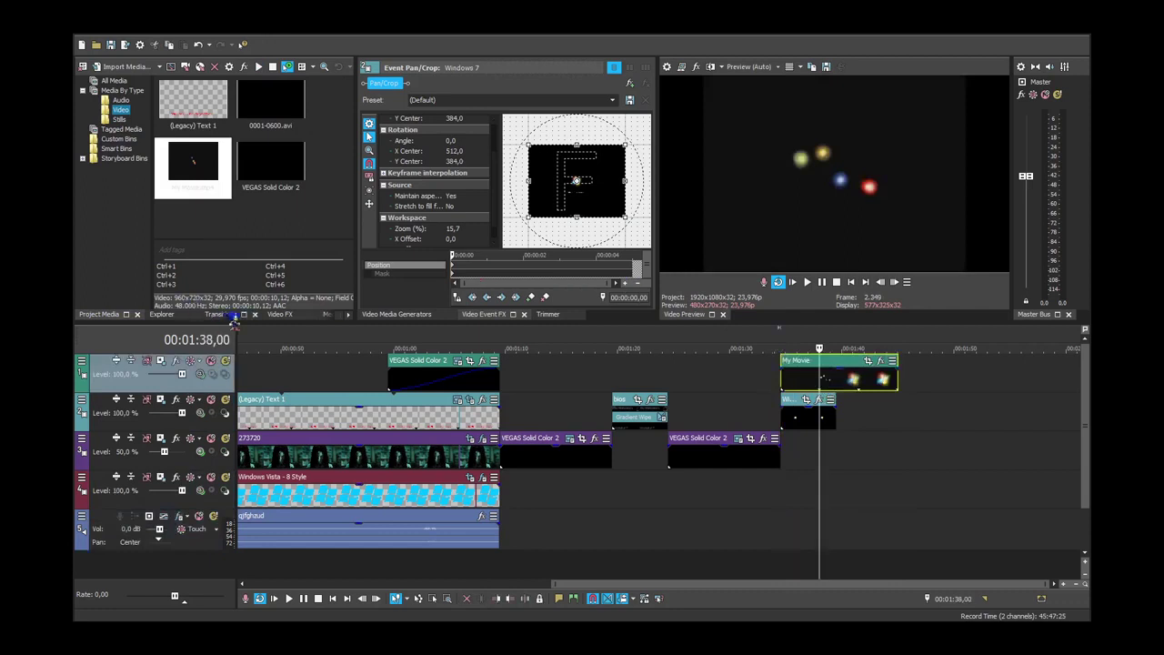
Apply the Studio RGB to Computer RGB preset of the Levels effect to the My Movie event.
{"action": "left_click", "coordinate": [282, 315]}
{"action": "scroll", "coordinate": [167, 213], "scroll_direction": "down", "scroll_amount": 20}
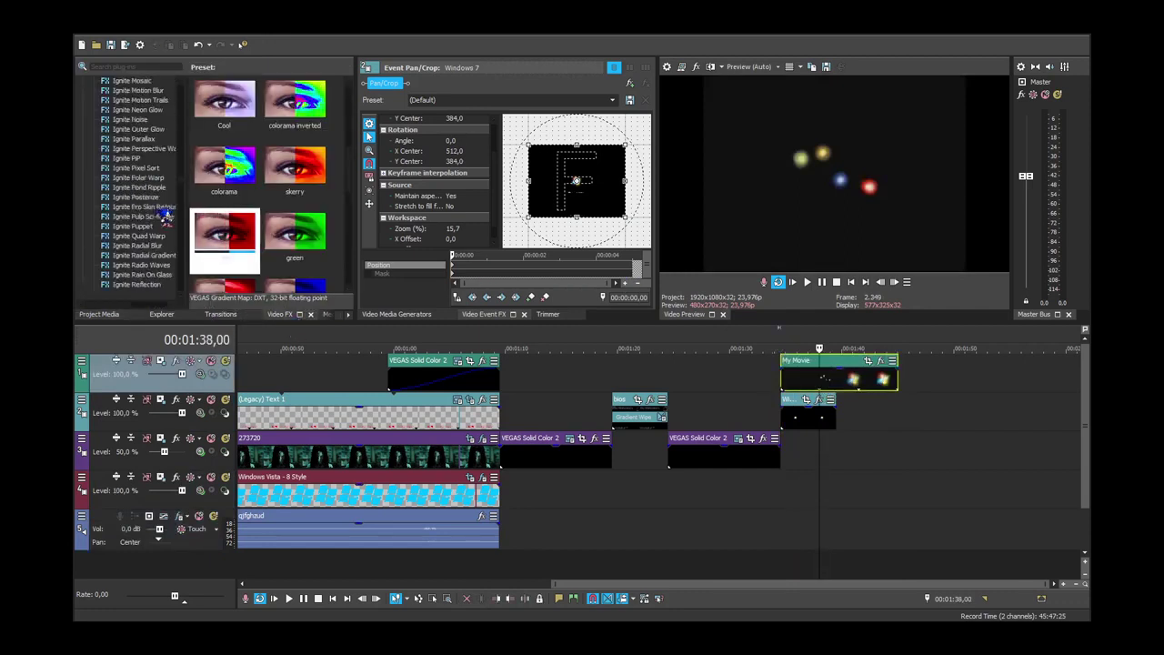
{"action": "left_click", "coordinate": [143, 256]}
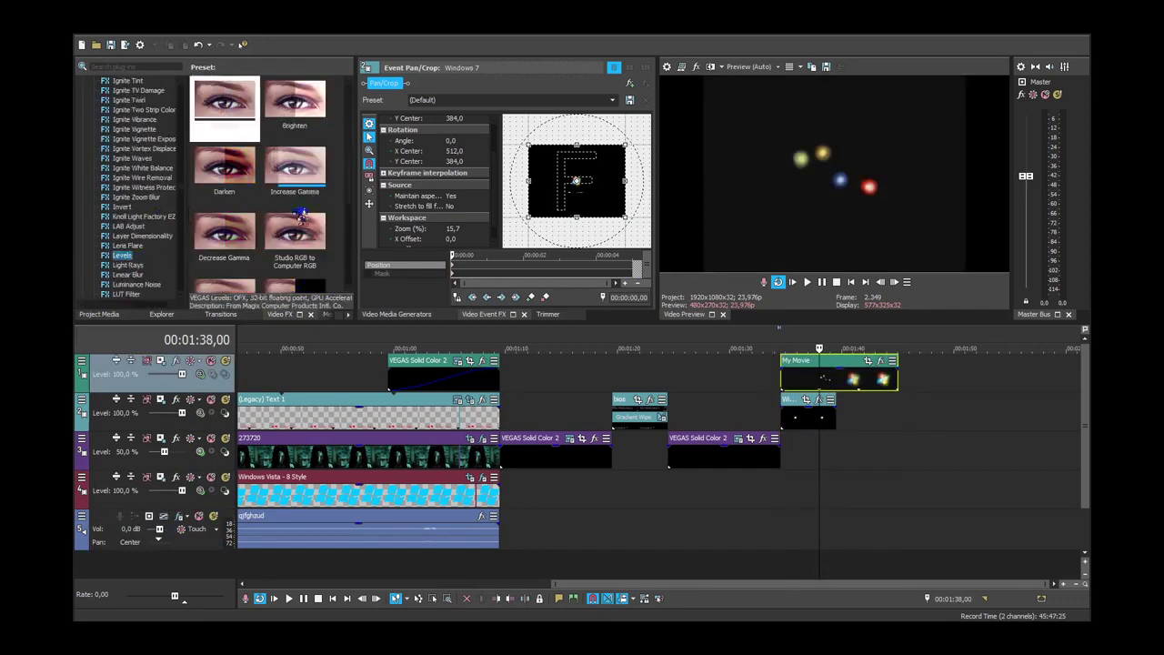
{"action": "left_click_drag", "start_coordinate": [295, 234], "coordinate": [809, 383]}
Swap the two events' tracks so Windows 7 sits above My Movie, and extend both, with Windows 7 running well past My Movie.
{"action": "left_click_drag", "start_coordinate": [855, 416], "coordinate": [803, 424]}
{"action": "left_click_drag", "start_coordinate": [836, 378], "coordinate": [1080, 378]}
{"action": "left_click_drag", "start_coordinate": [745, 424], "coordinate": [898, 426]}
{"action": "left_click", "coordinate": [709, 427]}
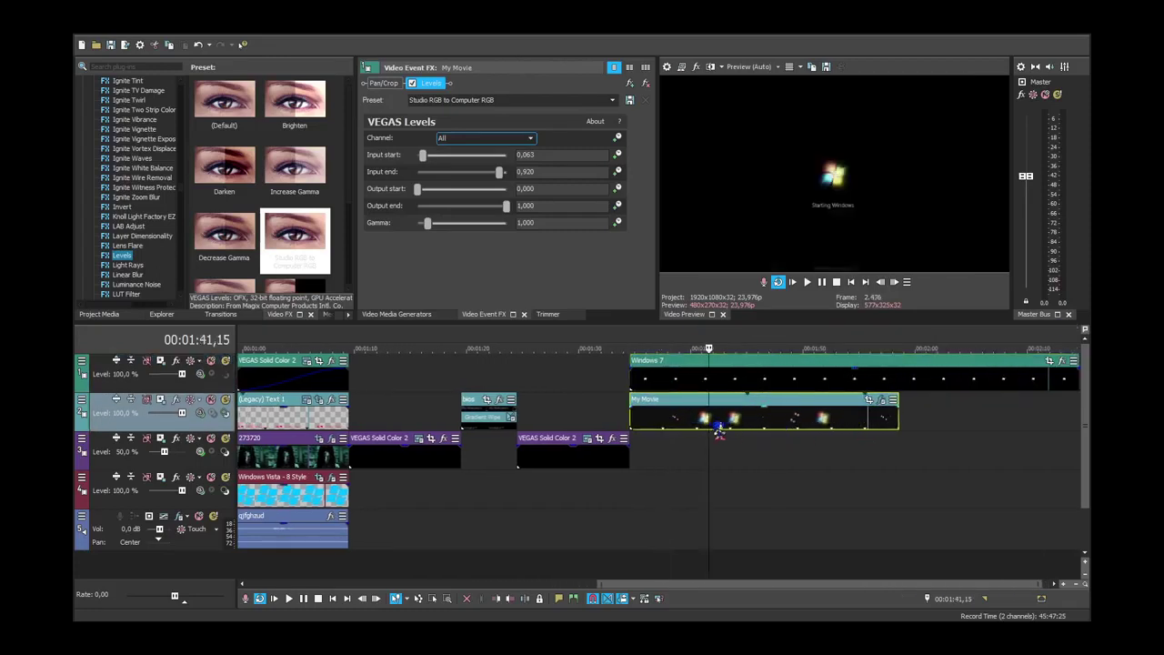
{"action": "left_click", "coordinate": [725, 427]}
{"action": "scroll", "coordinate": [982, 374], "scroll_direction": "down", "scroll_amount": 1}
Lower the Windows 7 event's opacity to about half to reveal My Movie beneath, and open My Movie's Pan/Crop.
{"action": "left_click", "coordinate": [1036, 360]}
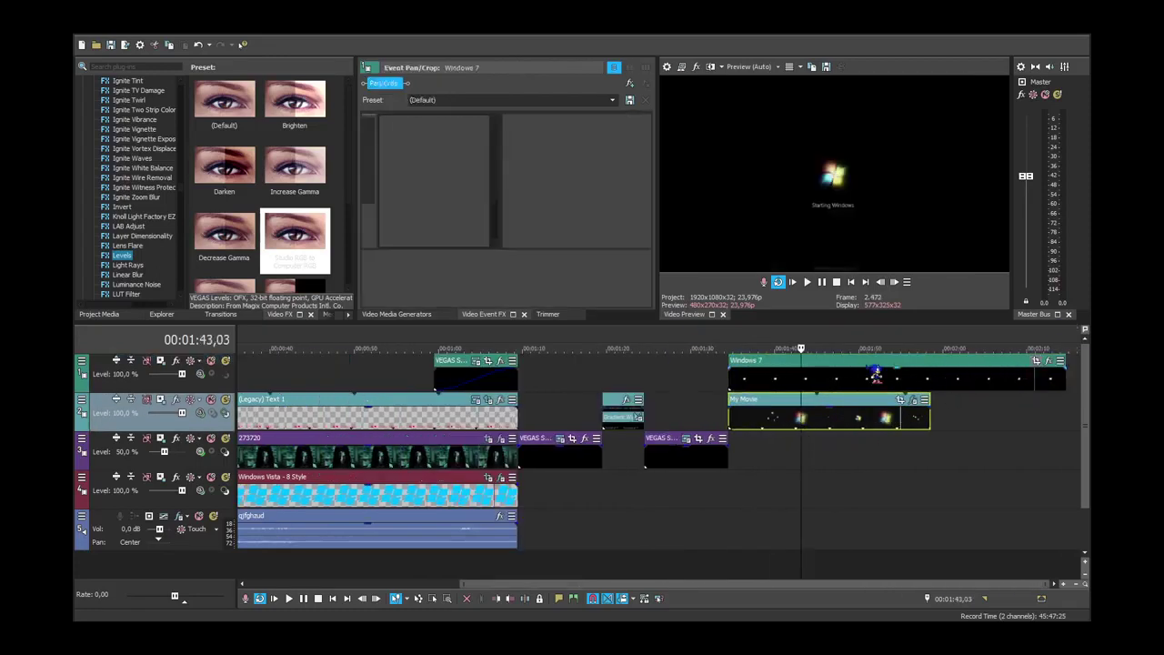
{"action": "left_click_drag", "start_coordinate": [587, 180], "coordinate": [598, 148]}
{"action": "left_click_drag", "start_coordinate": [868, 374], "coordinate": [896, 385]}
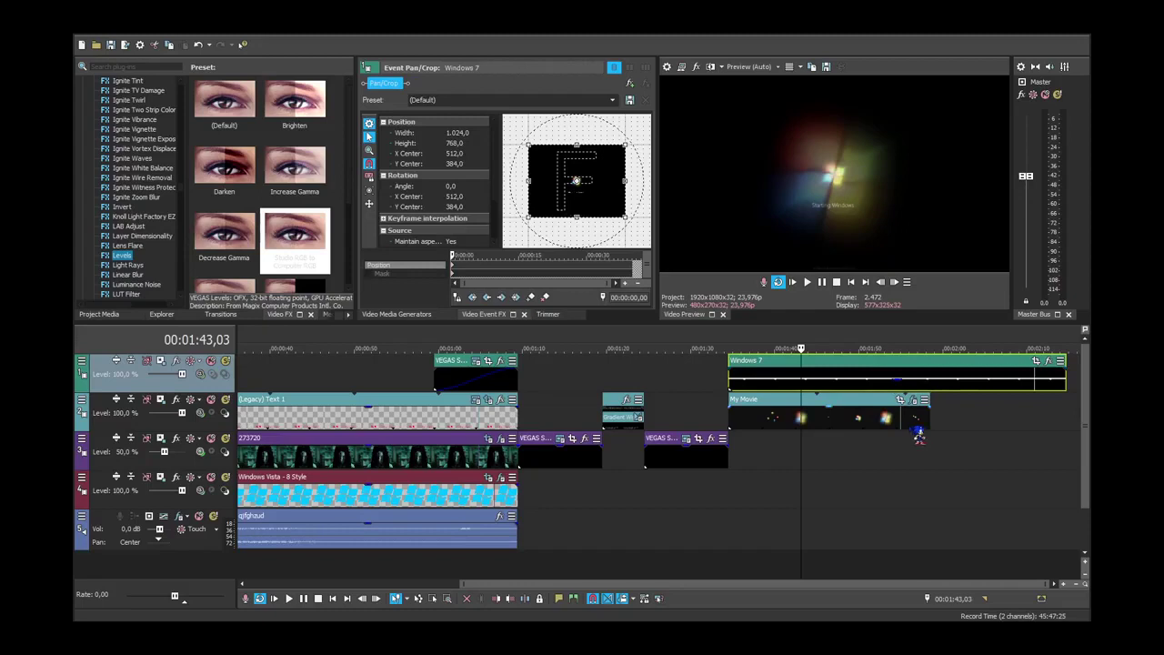
{"action": "left_click", "coordinate": [900, 400]}
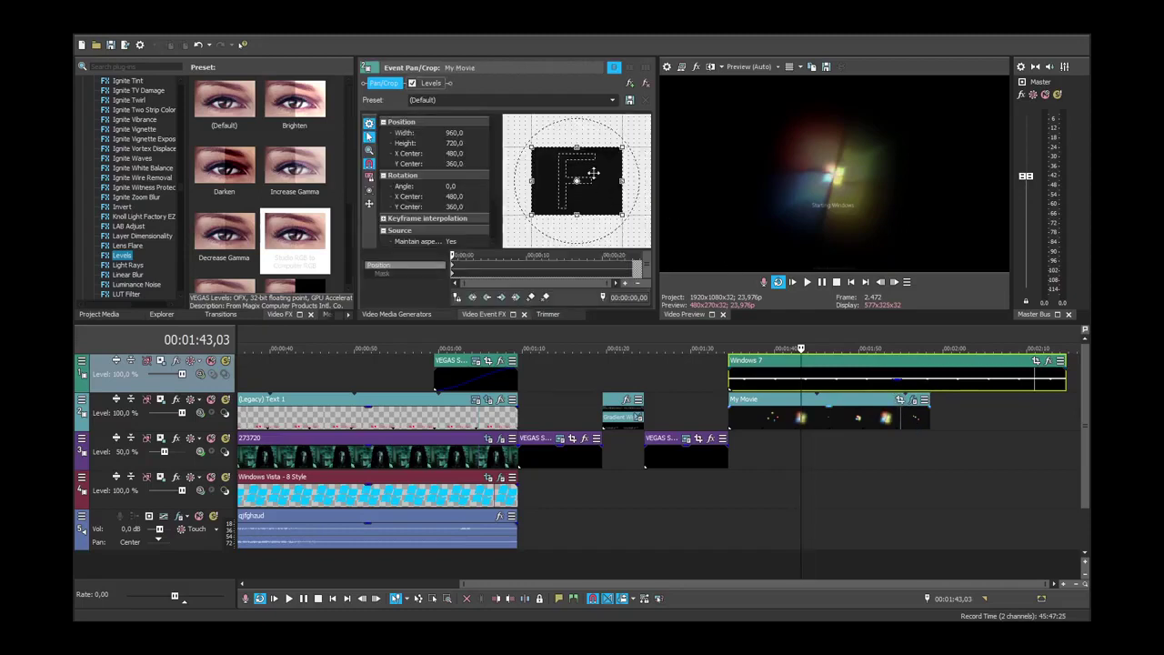
{"action": "left_click_drag", "start_coordinate": [596, 171], "coordinate": [588, 146]}
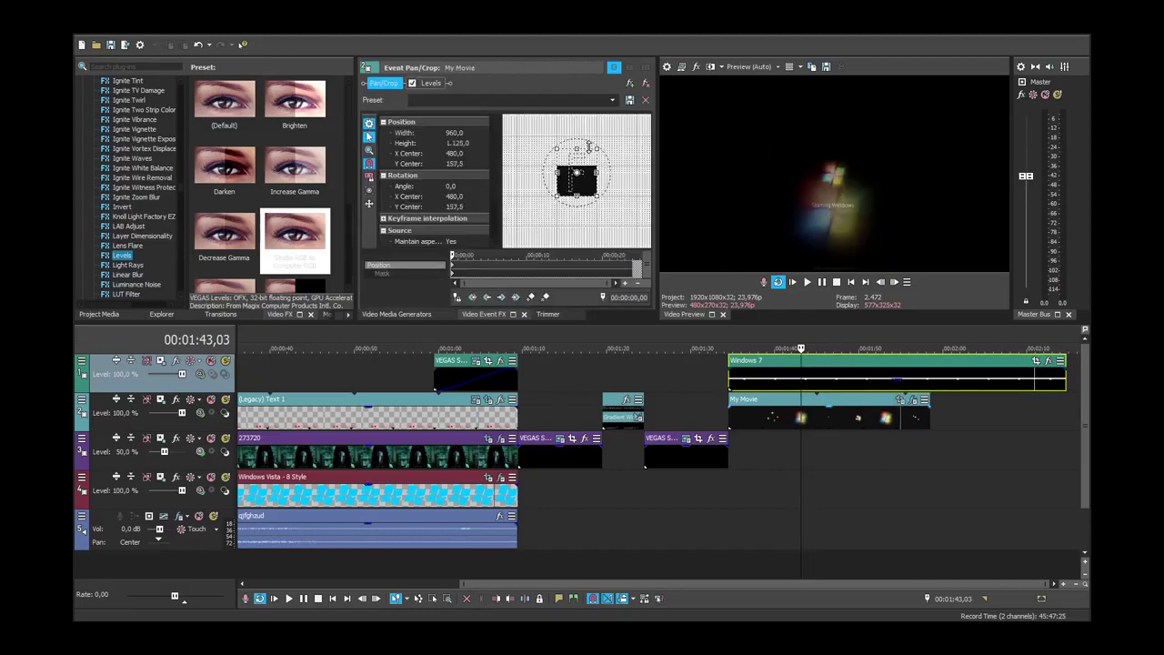
{"action": "left_click", "coordinate": [612, 100]}
{"action": "left_click", "coordinate": [610, 113]}
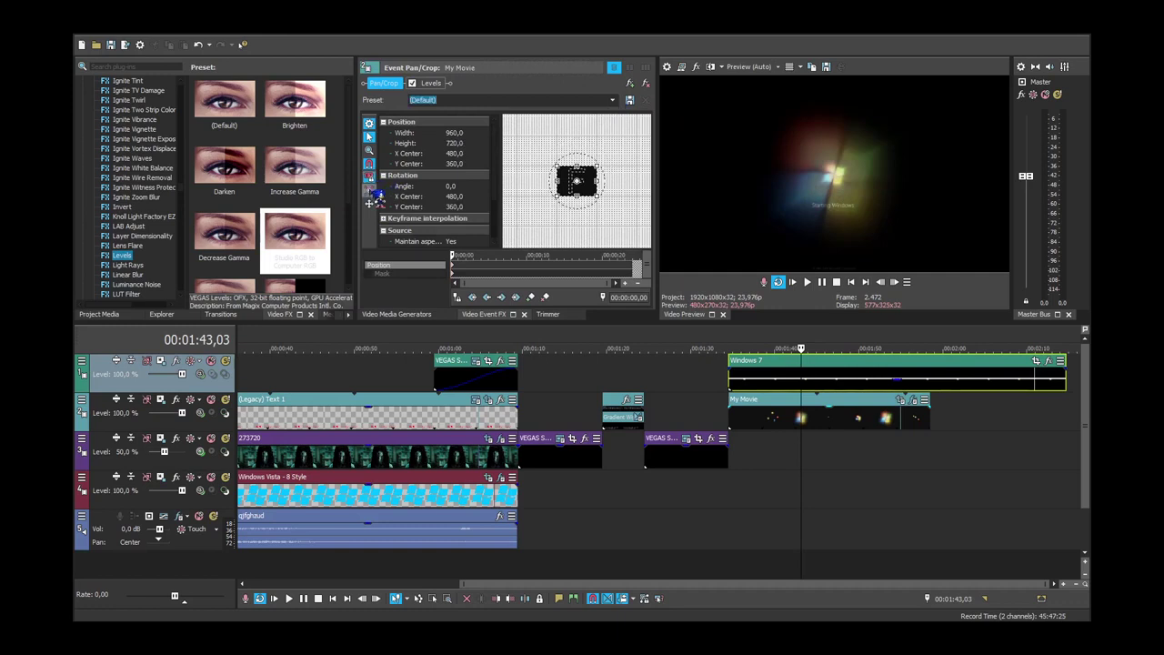
Enlarge My Movie's Pan/Crop frame to 2,880 × 2,160 to match the still's logo size, and restore the Windows 7 event's full opacity.
{"action": "mouse_move", "coordinate": [586, 156]}
{"action": "left_mouse_down"}
{"action": "mouse_move", "coordinate": [600, 133]}
{"action": "mouse_move", "coordinate": [573, 146]}
{"action": "mouse_move", "coordinate": [579, 134]}
{"action": "left_mouse_up"}
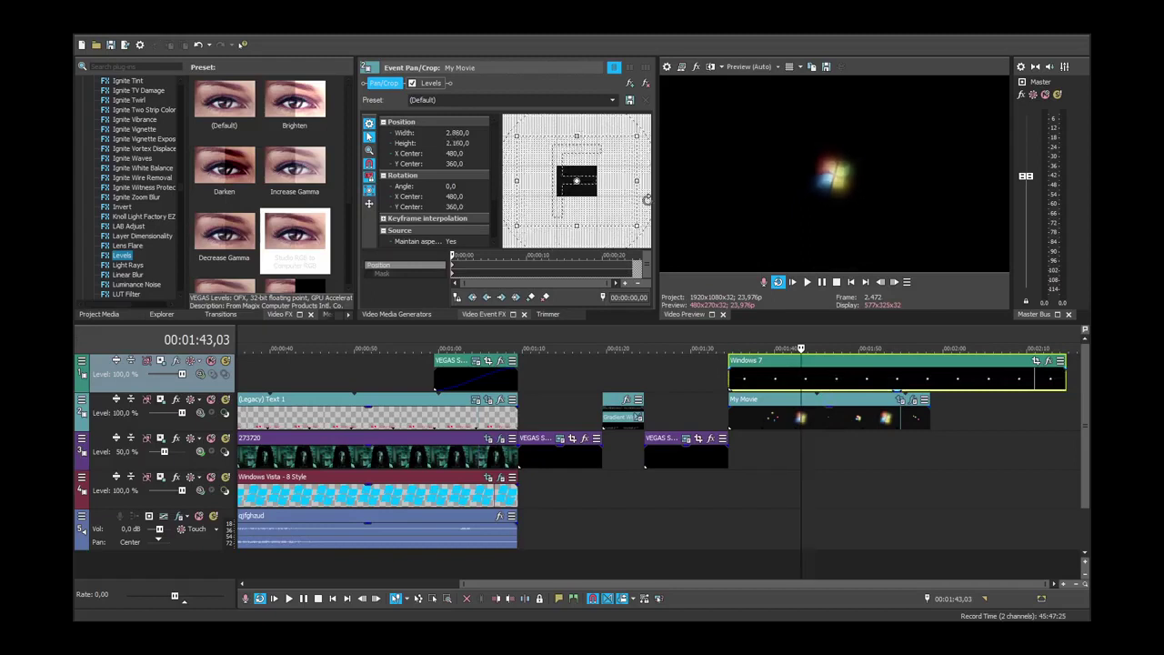
{"action": "left_click_drag", "start_coordinate": [837, 392], "coordinate": [844, 431]}
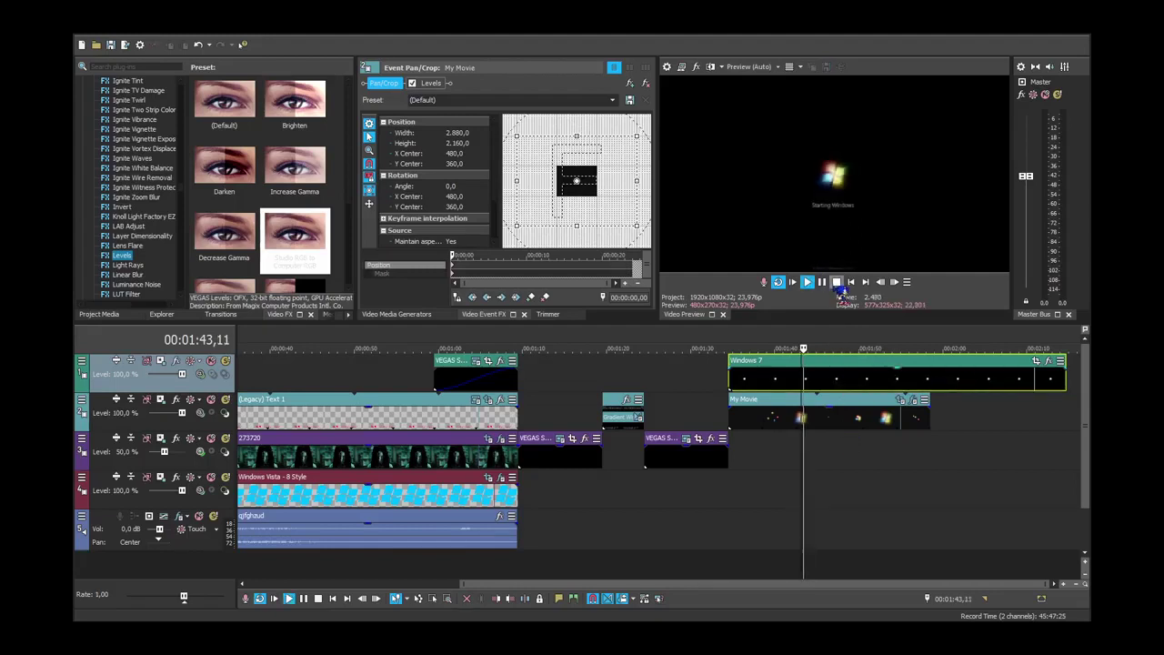
Trim the end of the My Movie event to about 00:01:45 and place the playhead at 00:01:37,09.
{"action": "left_click_drag", "start_coordinate": [924, 415], "coordinate": [821, 416]}
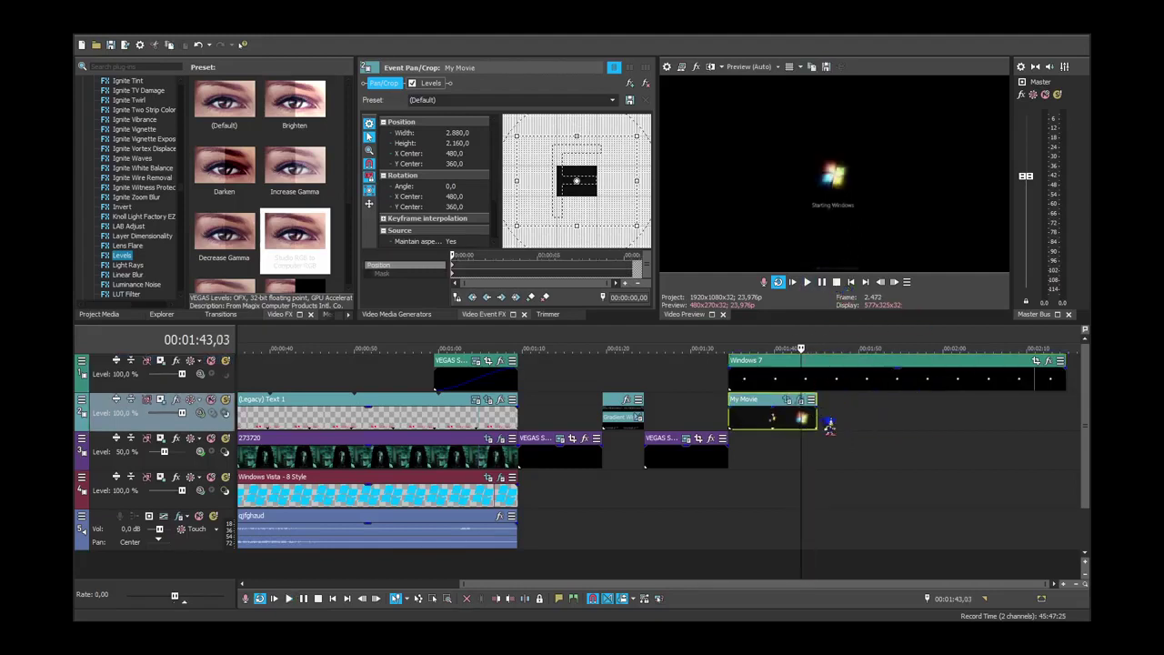
{"action": "left_click", "coordinate": [752, 385]}
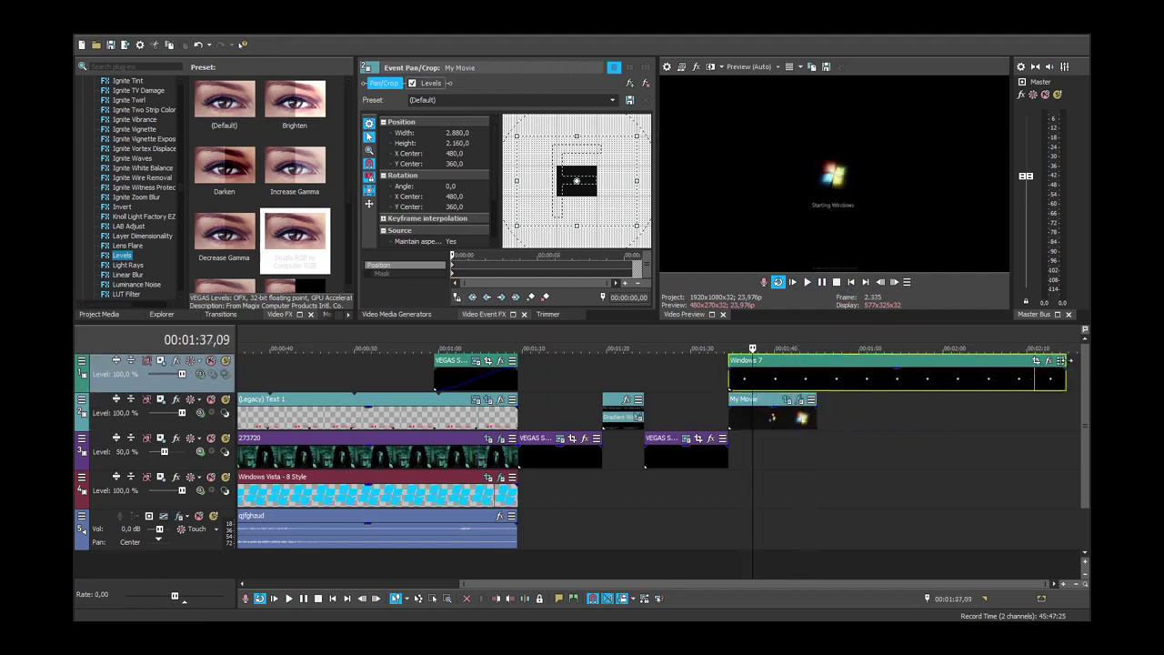
Crop the top of the Windows 7 event to a 1,024 × 288 frame with Y Center 624, leaving only the Starting Windows caption area.
{"action": "left_click", "coordinate": [1036, 360]}
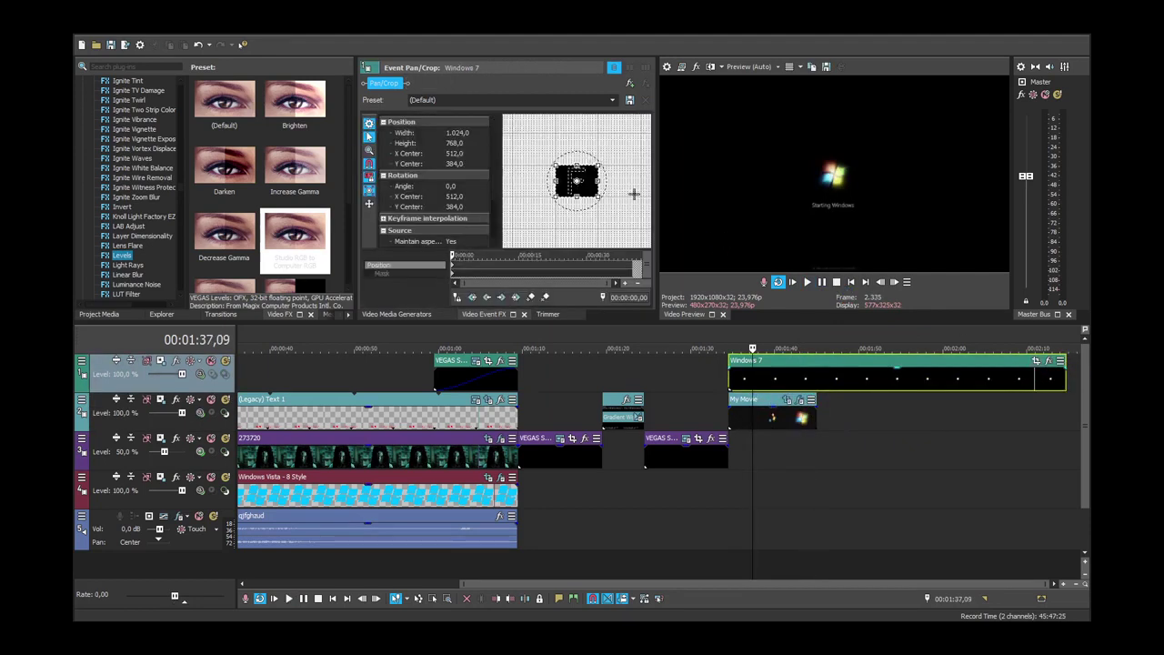
{"action": "scroll", "coordinate": [634, 193], "scroll_direction": "up", "scroll_amount": 3}
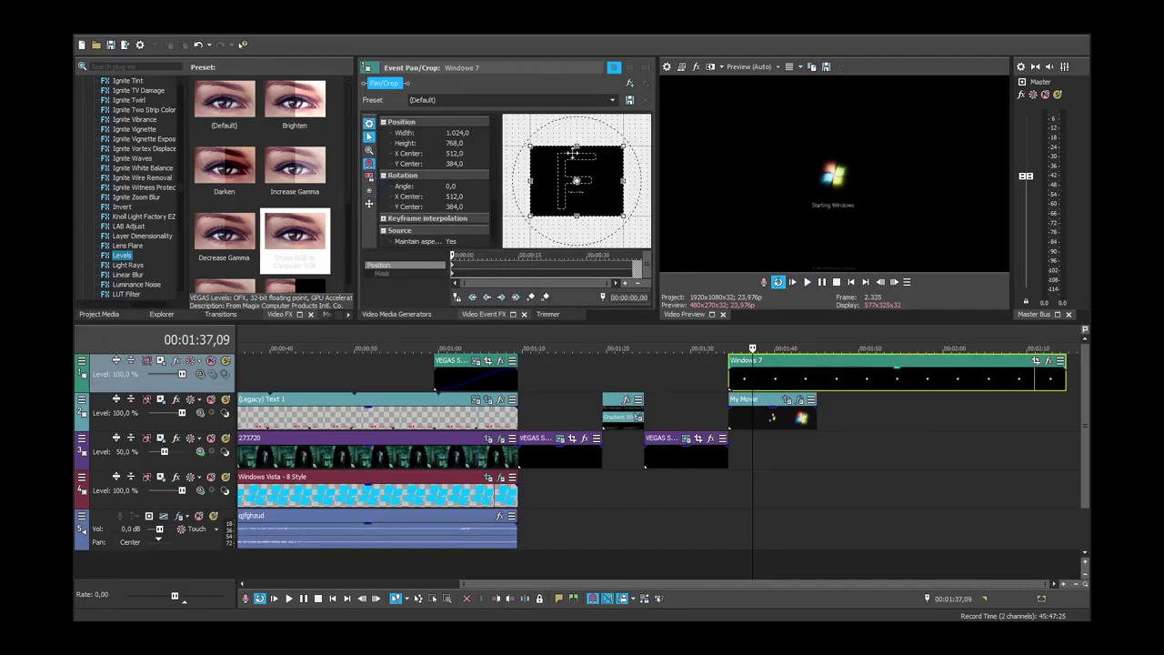
{"action": "left_click_drag", "start_coordinate": [575, 145], "coordinate": [592, 189]}
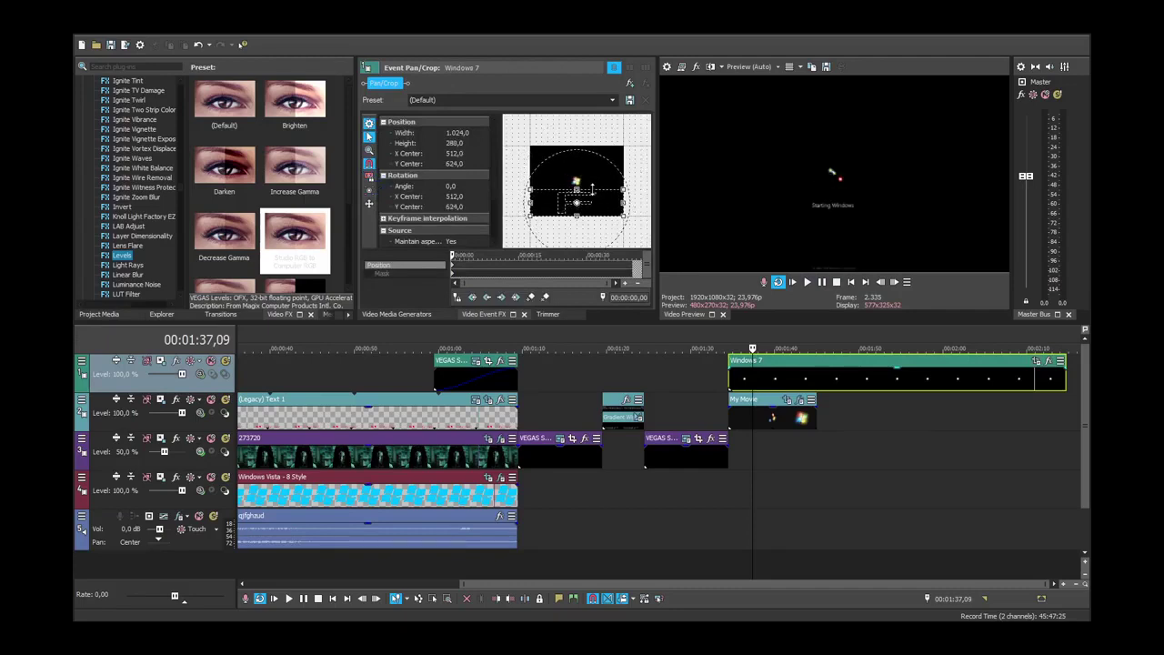
Preview the My Movie logo animation together with the Starting Windows caption, including playback from the start at 00:01:34,12.
{"action": "left_click", "coordinate": [787, 418]}
{"action": "scroll", "coordinate": [789, 419], "scroll_direction": "down", "scroll_amount": 1}
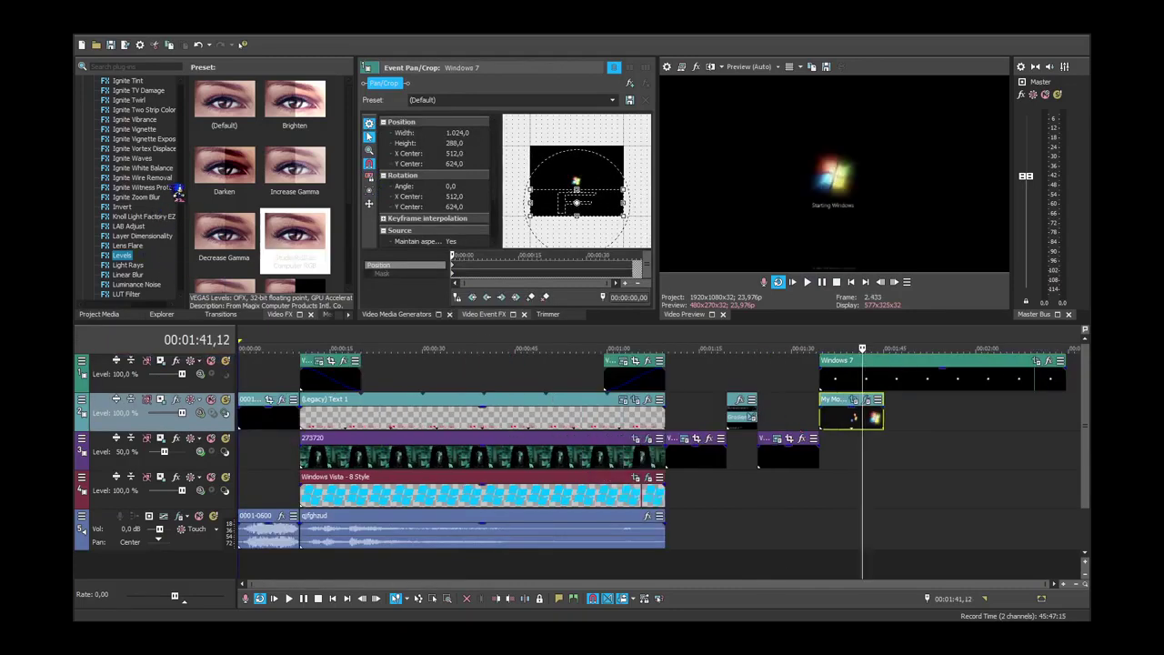
{"action": "left_click_drag", "start_coordinate": [180, 192], "coordinate": [202, 263]}
{"action": "scroll", "coordinate": [204, 263], "scroll_direction": "down", "scroll_amount": 10}
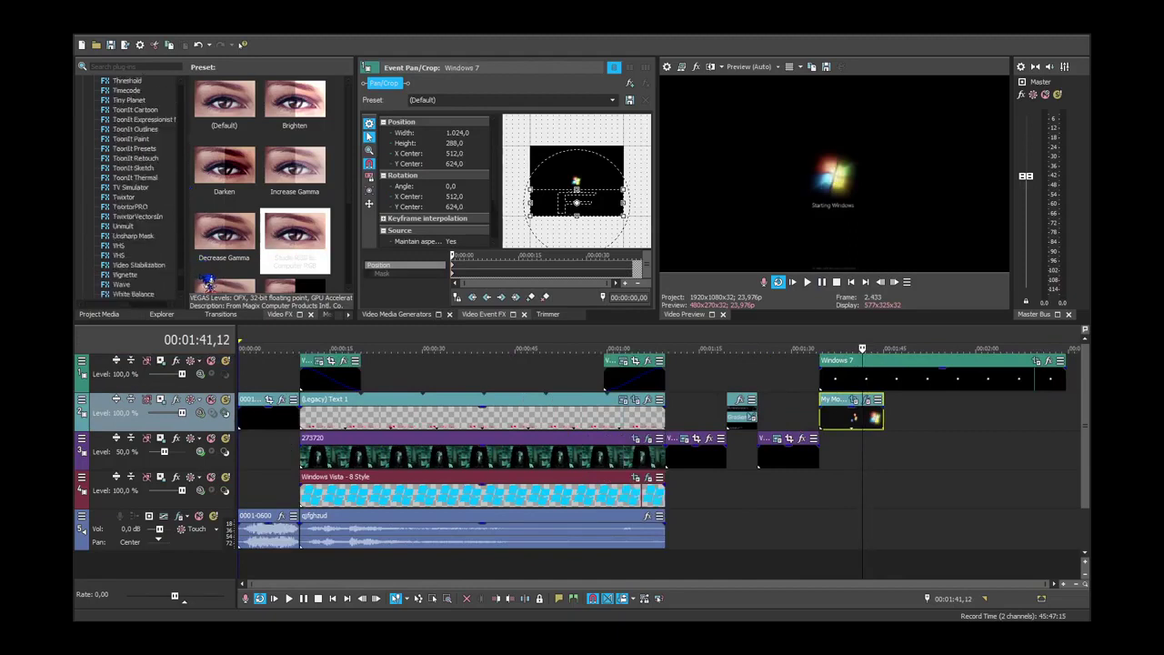
{"action": "left_click", "coordinate": [806, 282]}
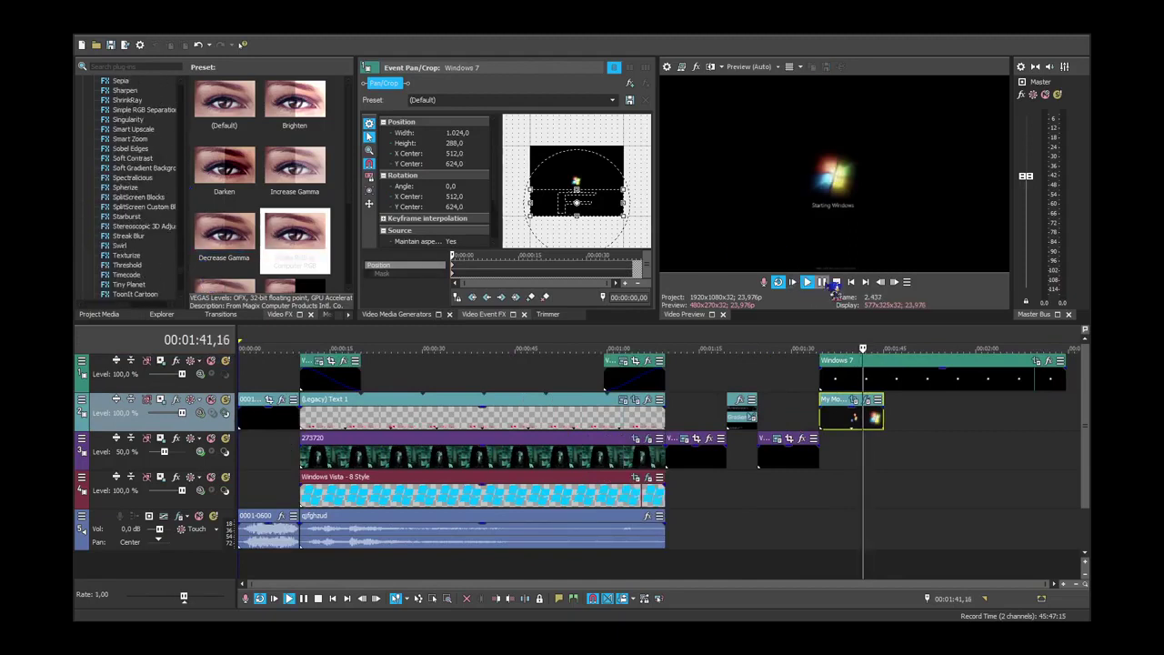
{"action": "left_click", "coordinate": [838, 282]}
{"action": "left_click", "coordinate": [865, 422]}
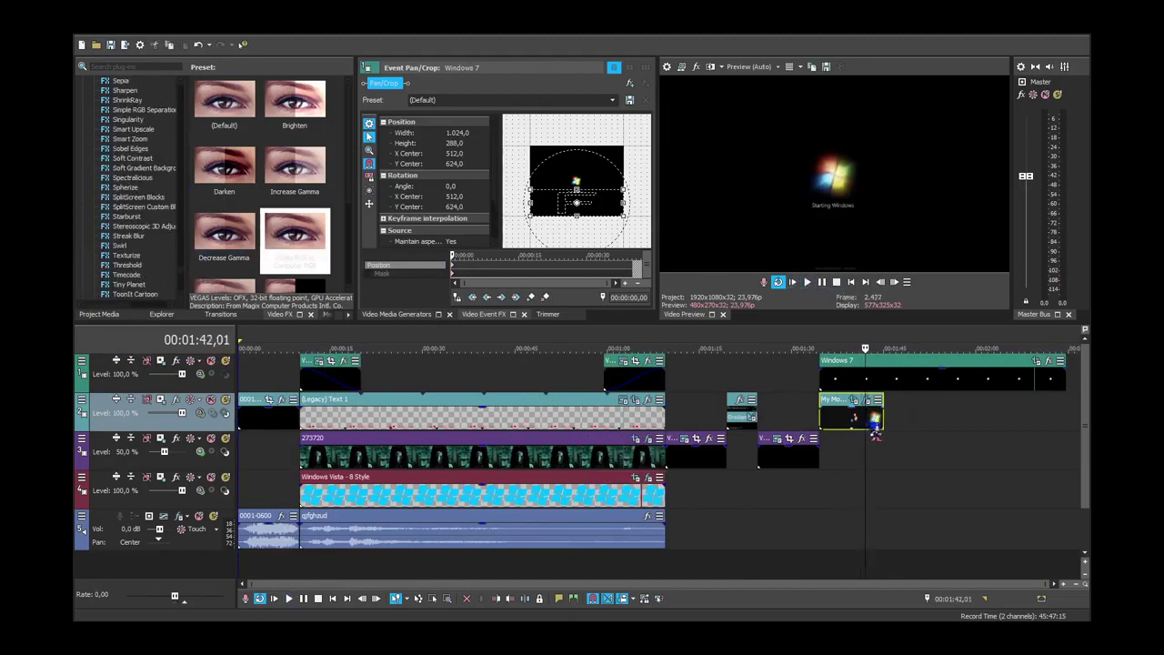
{"action": "left_click", "coordinate": [870, 424]}
{"action": "left_click", "coordinate": [848, 425]}
{"action": "left_click", "coordinate": [831, 423]}
{"action": "left_click_drag", "start_coordinate": [824, 420], "coordinate": [812, 420]}
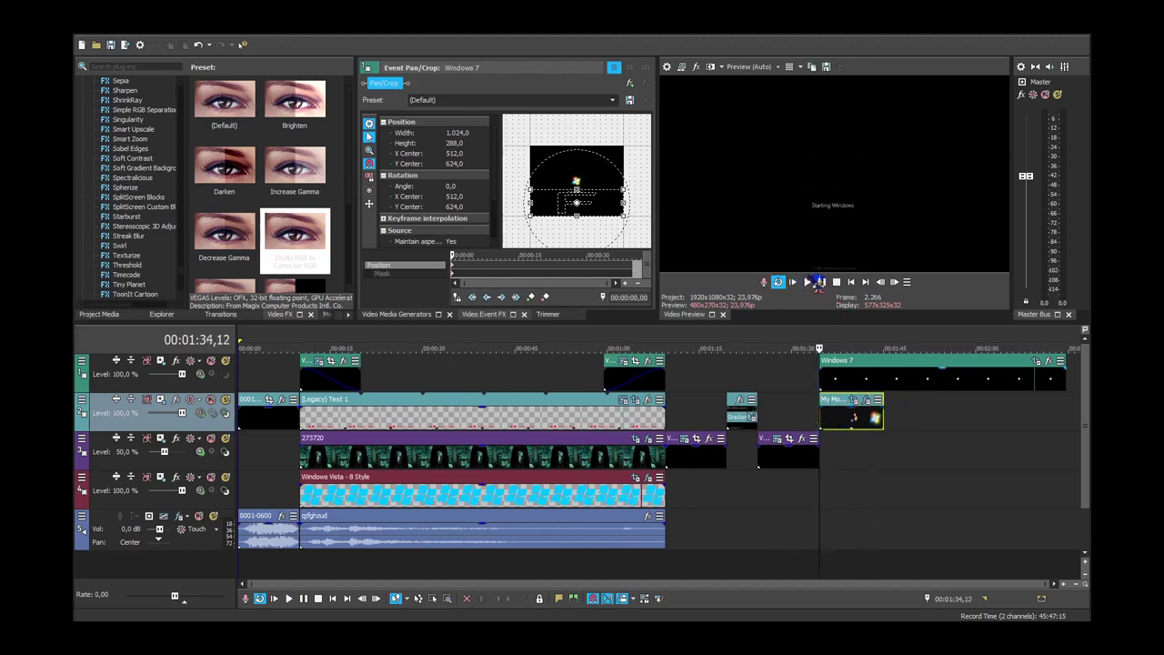
{"action": "left_click", "coordinate": [806, 282]}
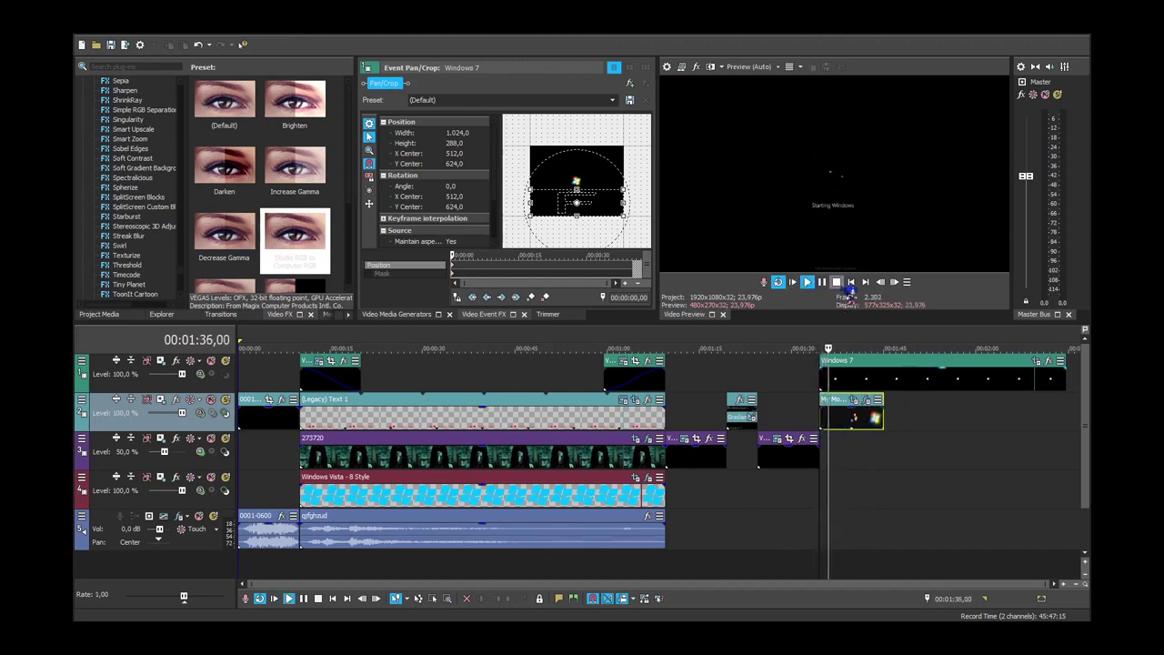
{"action": "left_click", "coordinate": [837, 282]}
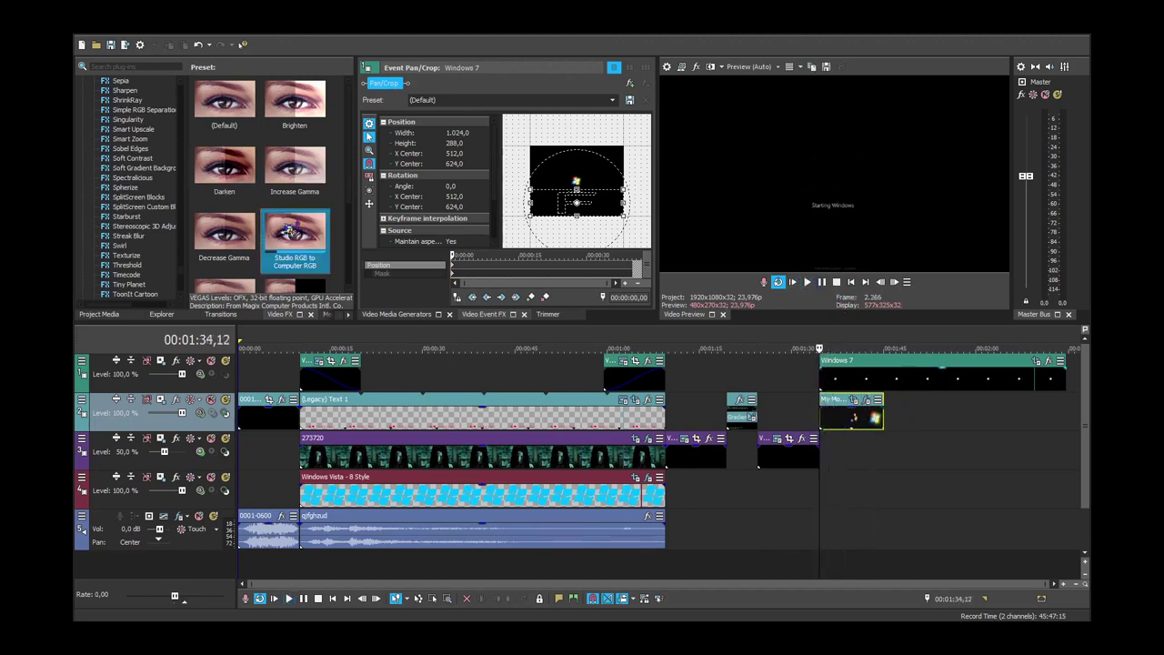
Apply the Timecode effect's Time & Frames preset to the Windows 7 event and extend the event's end to about 00:03:18.
{"action": "left_click", "coordinate": [143, 275]}
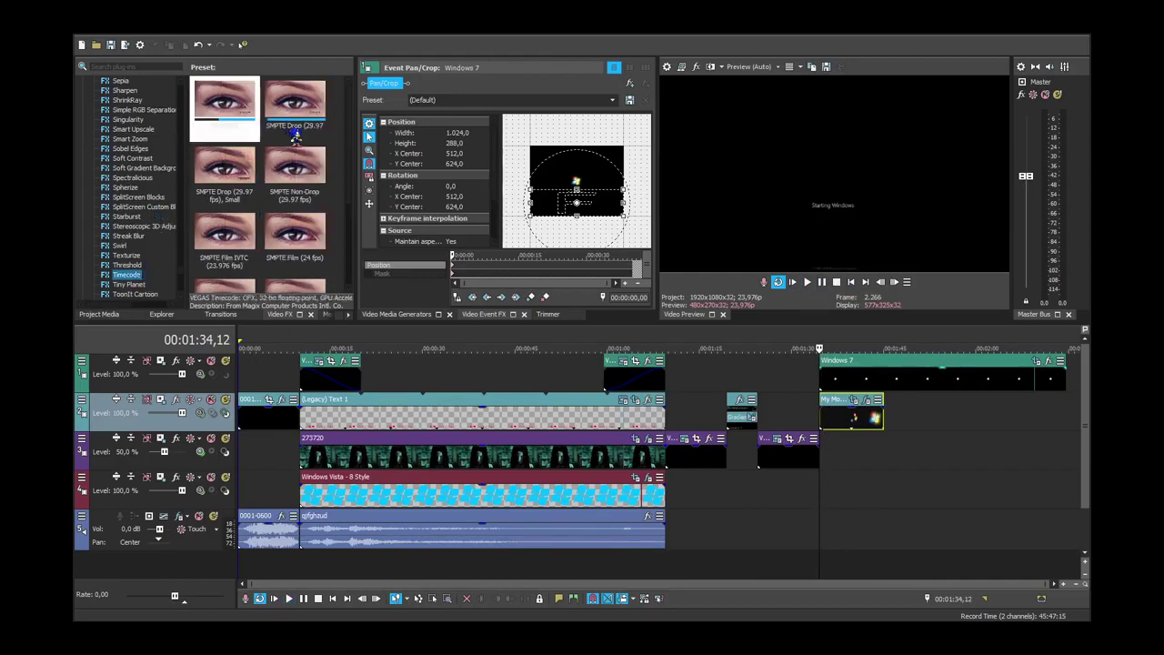
{"action": "scroll", "coordinate": [320, 208], "scroll_direction": "down", "scroll_amount": 2}
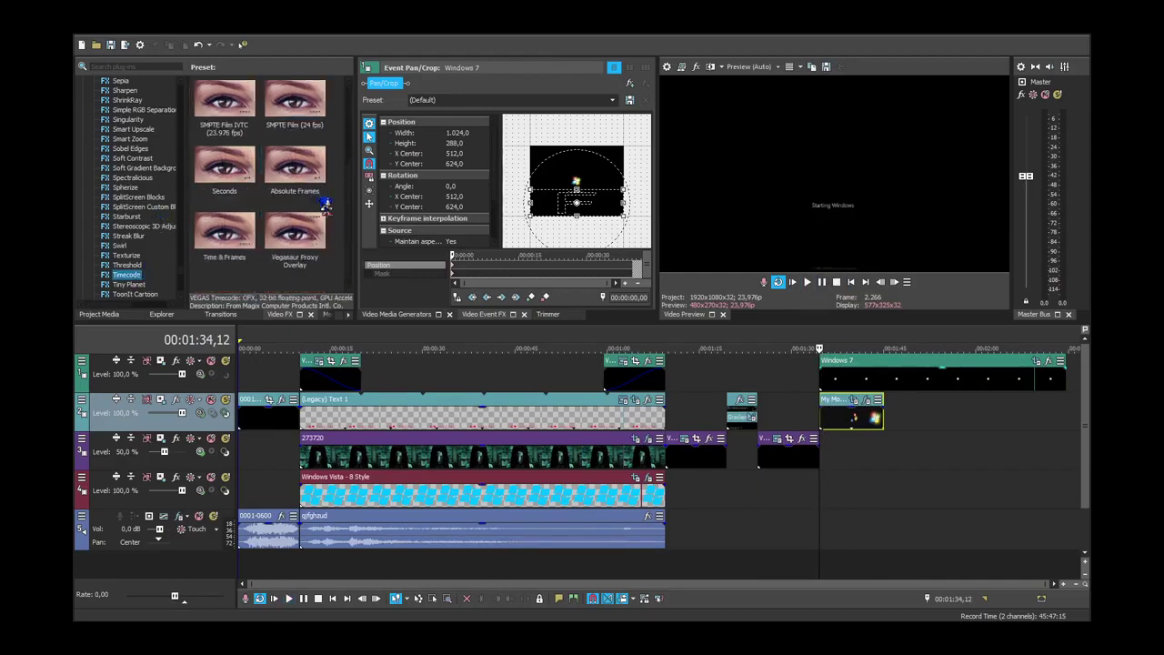
{"action": "left_click_drag", "start_coordinate": [244, 225], "coordinate": [927, 386]}
{"action": "left_click", "coordinate": [980, 376]}
{"action": "left_click_drag", "start_coordinate": [1065, 379], "coordinate": [1079, 379]}
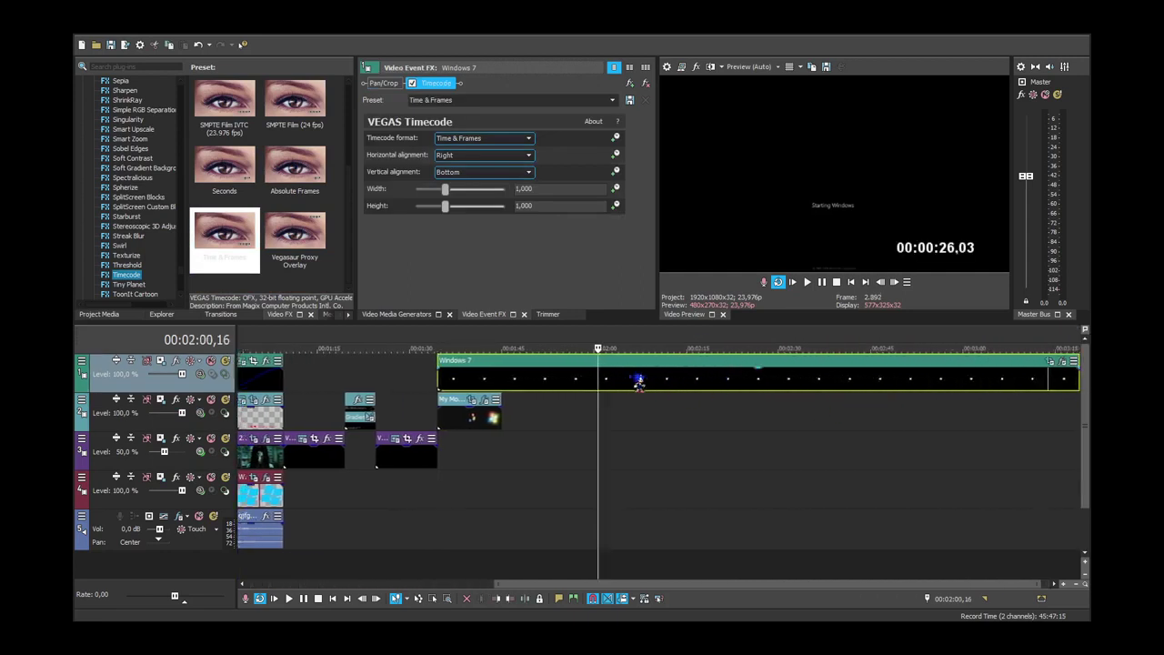
Trim the Windows 7 event to one minute, ending it at 00:02:34,13, and remove its Timecode effect.
{"action": "left_click", "coordinate": [613, 375]}
{"action": "left_click", "coordinate": [645, 376]}
{"action": "left_click", "coordinate": [694, 386]}
{"action": "left_click", "coordinate": [711, 391]}
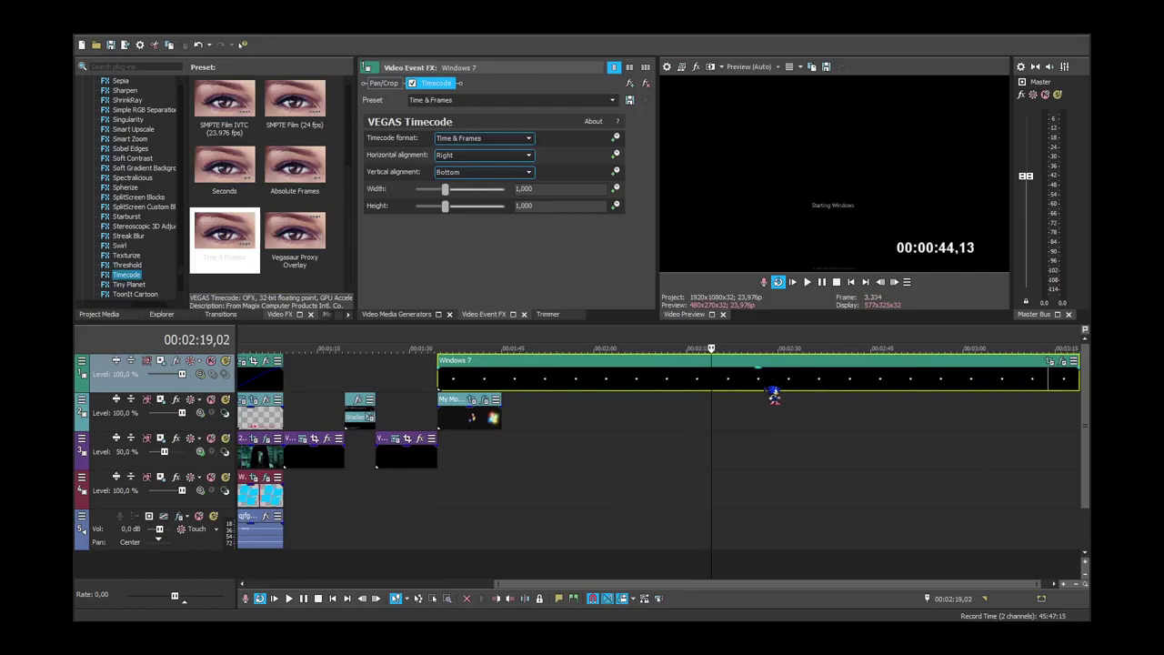
{"action": "left_click", "coordinate": [764, 391]}
{"action": "left_click", "coordinate": [779, 391]}
{"action": "left_click", "coordinate": [796, 392]}
{"action": "left_click", "coordinate": [811, 391]}
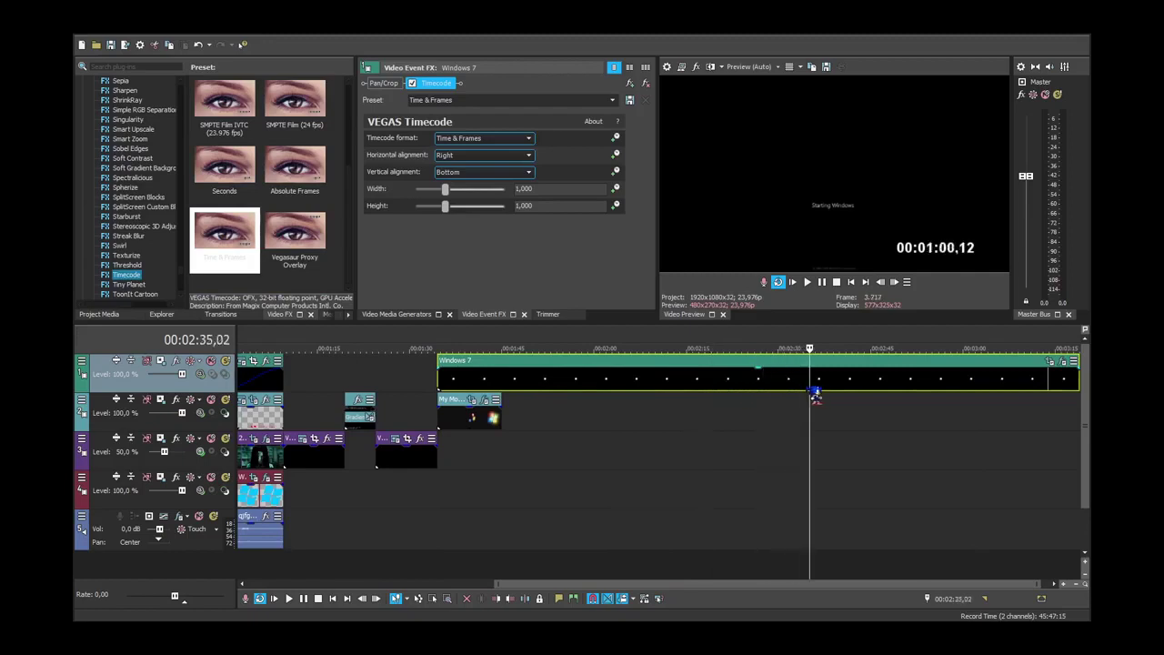
{"action": "left_click", "coordinate": [807, 387]}
{"action": "left_click", "coordinate": [880, 281]}
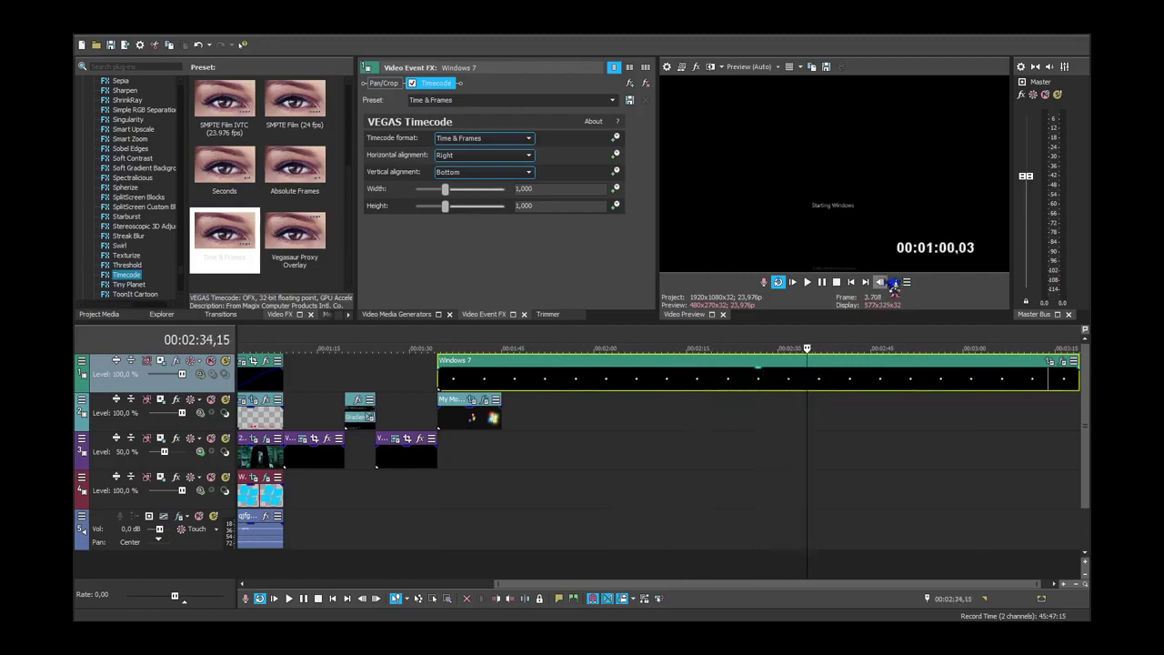
{"action": "scroll", "coordinate": [909, 373], "scroll_direction": "down", "scroll_amount": 2}
{"action": "left_click_drag", "start_coordinate": [1059, 382], "coordinate": [880, 382]}
{"action": "left_click", "coordinate": [644, 83]}
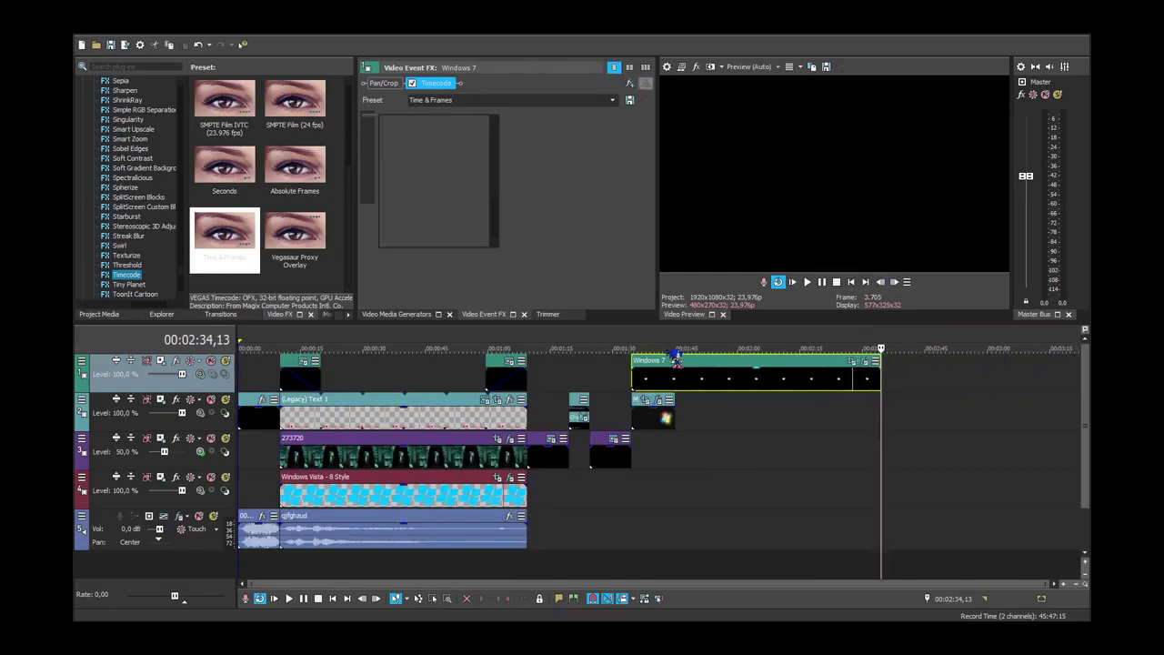
Move the My Movie event on its track so that it starts at the end of the Windows 7 event.
{"action": "left_click_drag", "start_coordinate": [653, 411], "coordinate": [901, 408]}
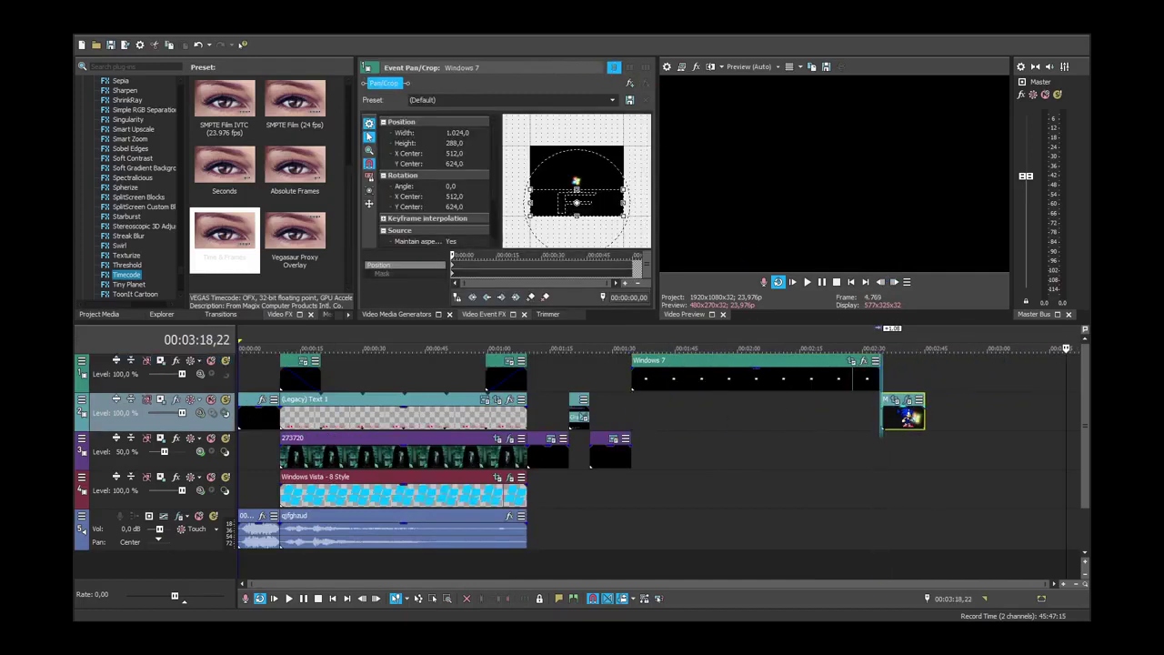
{"action": "left_click", "coordinate": [906, 422]}
Find the frame where the My Movie logo is fully formed and split the event there, at 00:02:40,14.
{"action": "scroll", "coordinate": [911, 424], "scroll_direction": "up", "scroll_amount": 6}
{"action": "left_click", "coordinate": [807, 283]}
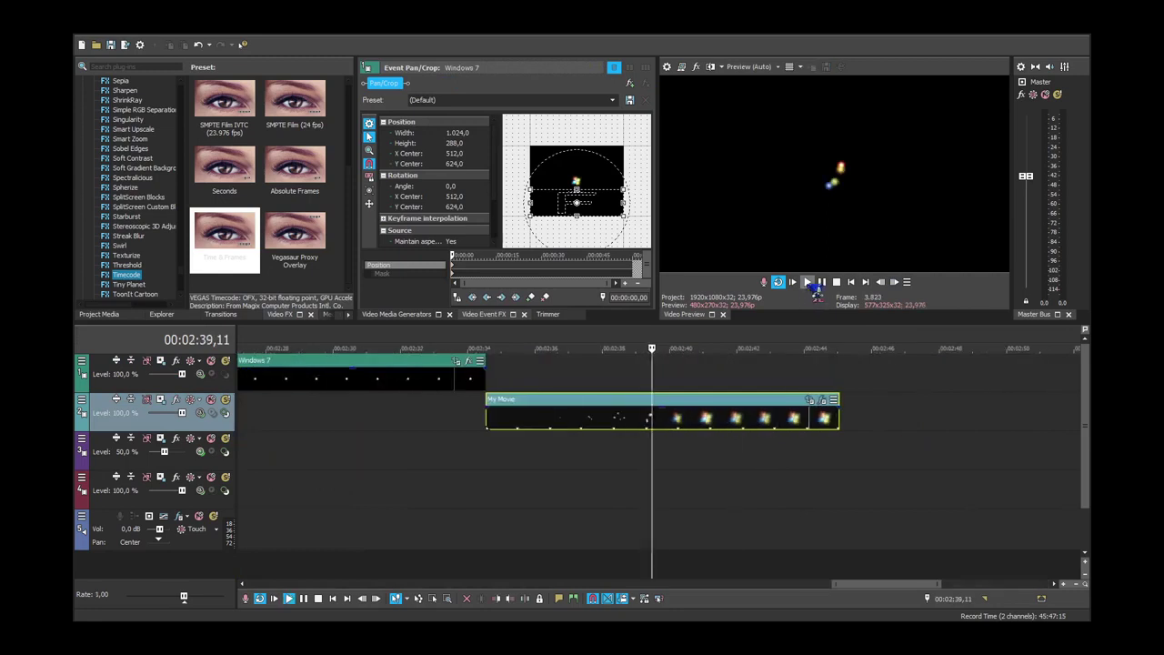
{"action": "left_click", "coordinate": [822, 283]}
{"action": "left_click", "coordinate": [894, 283]}
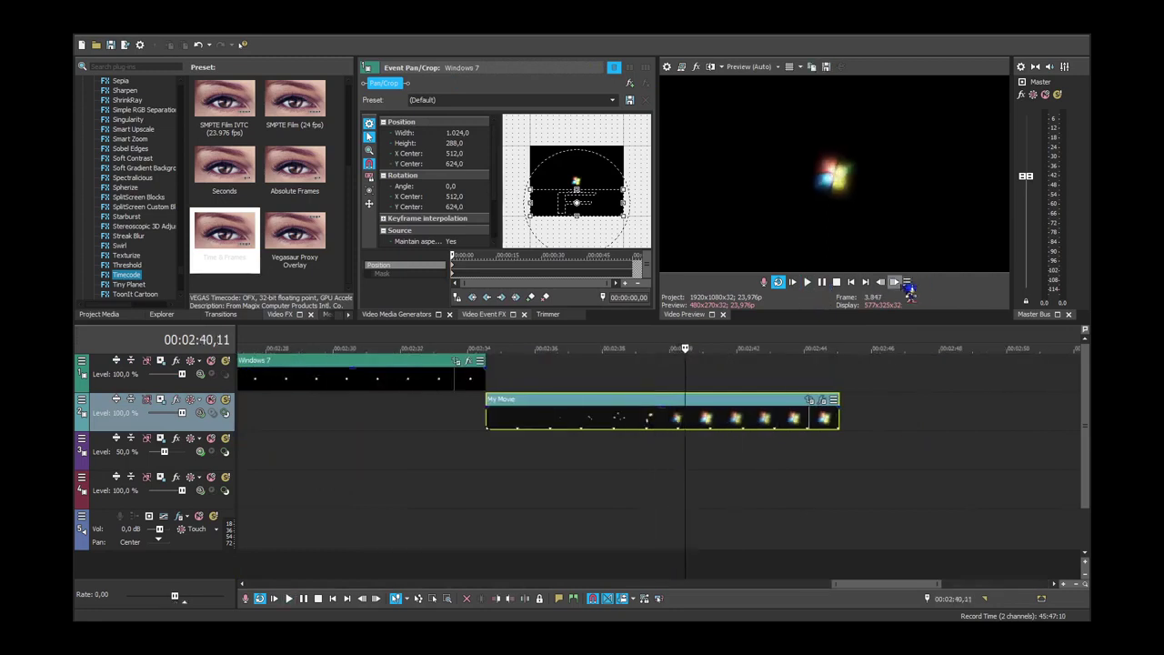
{"action": "left_click", "coordinate": [898, 284]}
{"action": "left_click", "coordinate": [899, 284]}
{"action": "left_click", "coordinate": [898, 284]}
{"action": "left_click", "coordinate": [899, 283]}
{"action": "left_click", "coordinate": [898, 284]}
{"action": "left_click", "coordinate": [898, 284]}
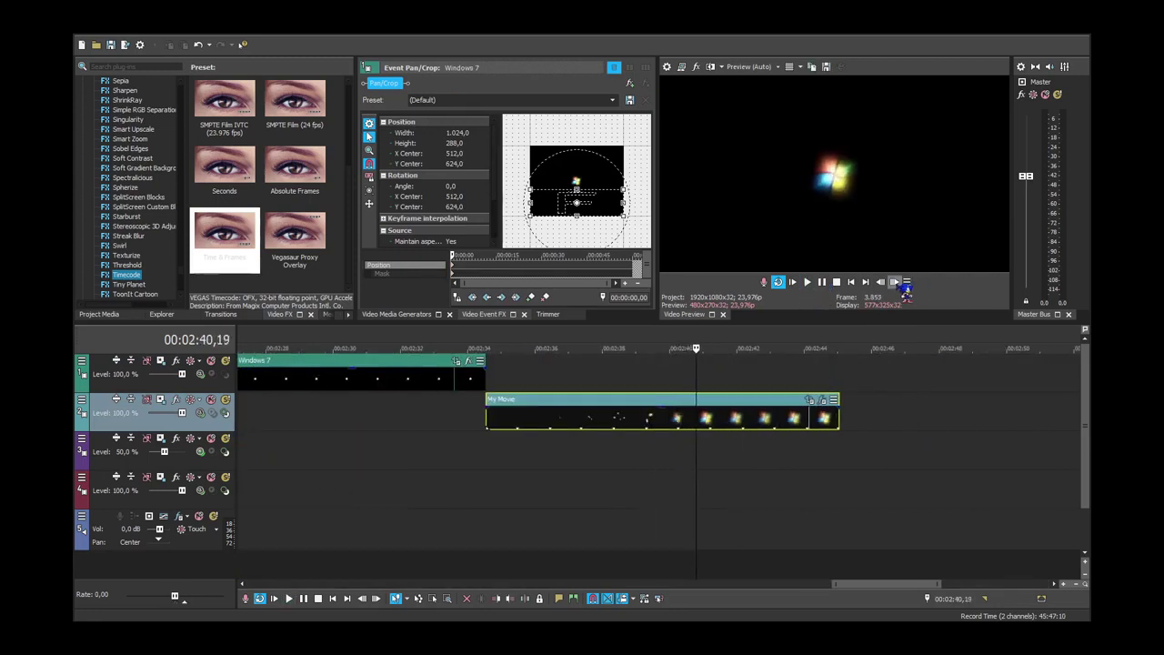
{"action": "left_click", "coordinate": [881, 283]}
{"action": "left_click", "coordinate": [881, 284]}
{"action": "double_click", "coordinate": [882, 283]}
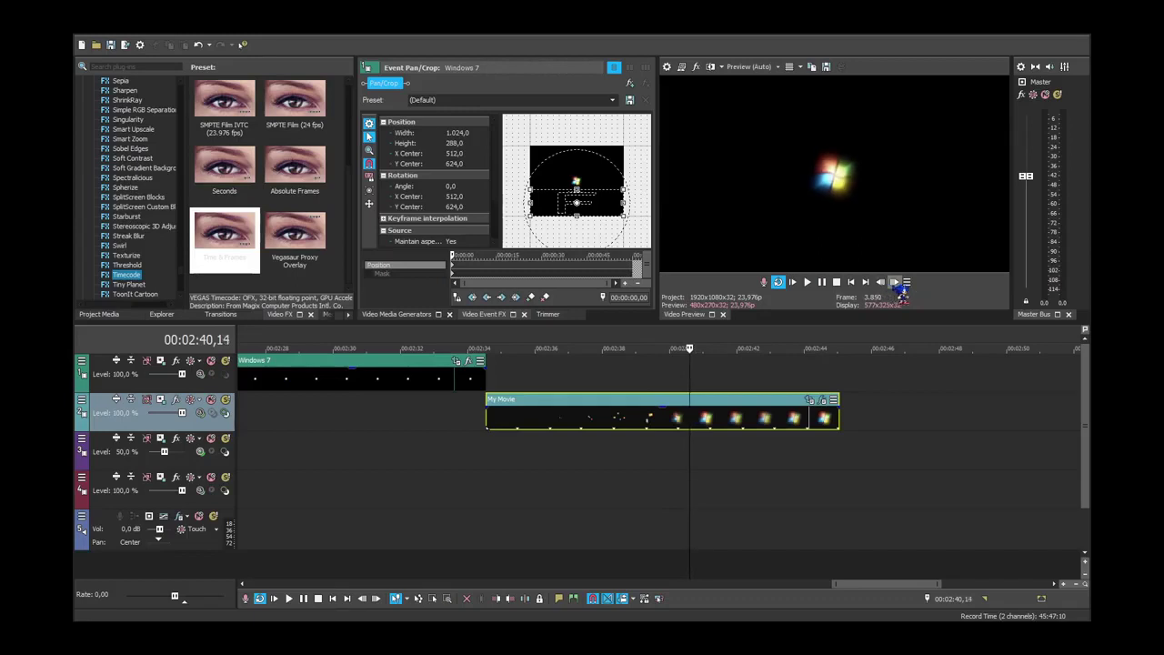
{"action": "key", "text": "s"}
Paste three copies of the second My Movie part directly after it and play back the repeating logo from 00:02:40,14.
{"action": "left_click", "coordinate": [730, 419]}
{"action": "scroll", "coordinate": [733, 420], "scroll_direction": "down", "scroll_amount": 2}
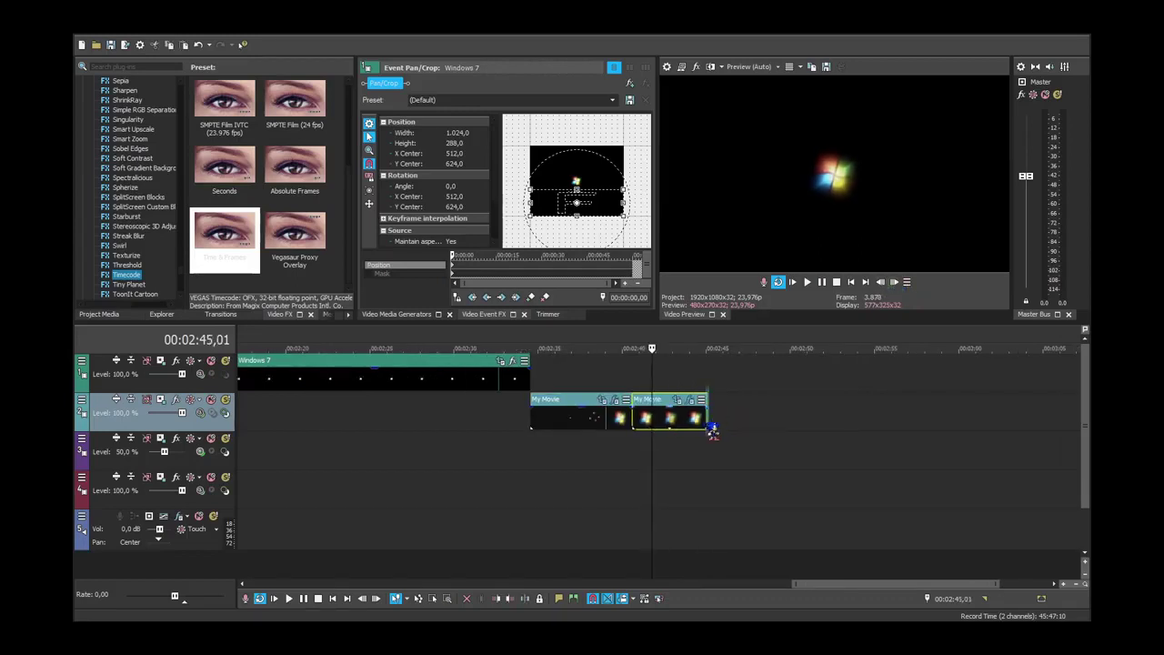
{"action": "left_click", "coordinate": [709, 415]}
{"action": "key", "text": "ctrl+c"}
{"action": "key", "text": "ctrl+v"}
{"action": "key", "text": "ctrl+v"}
{"action": "key", "text": "ctrl+v"}
{"action": "left_click", "coordinate": [643, 448]}
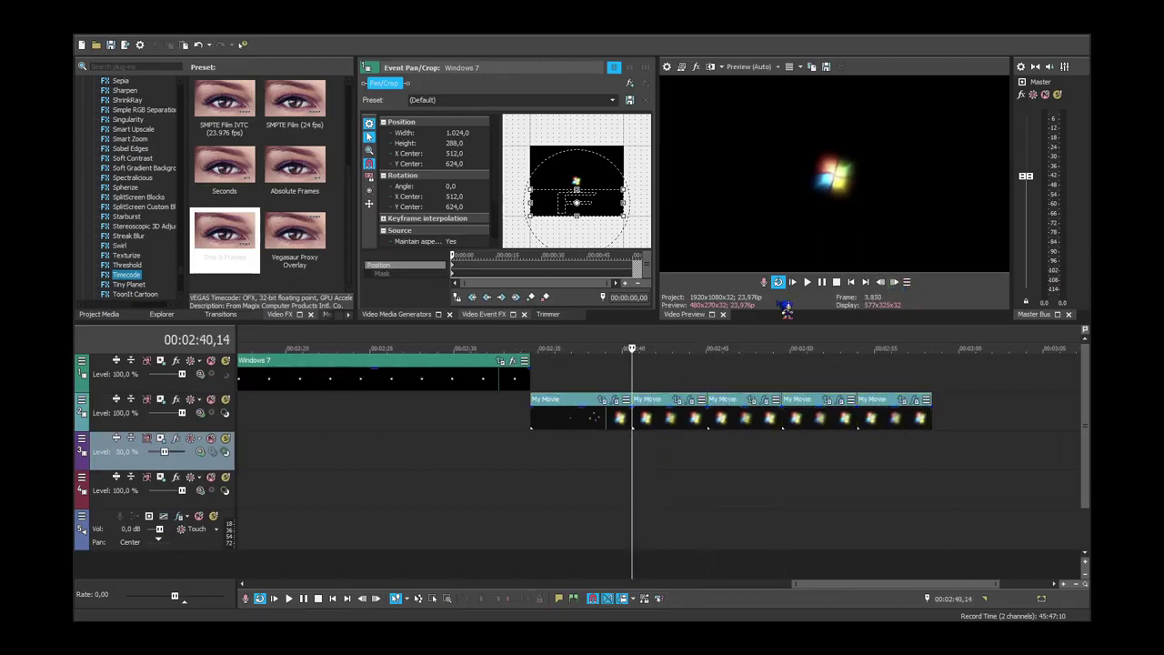
{"action": "left_click", "coordinate": [807, 282]}
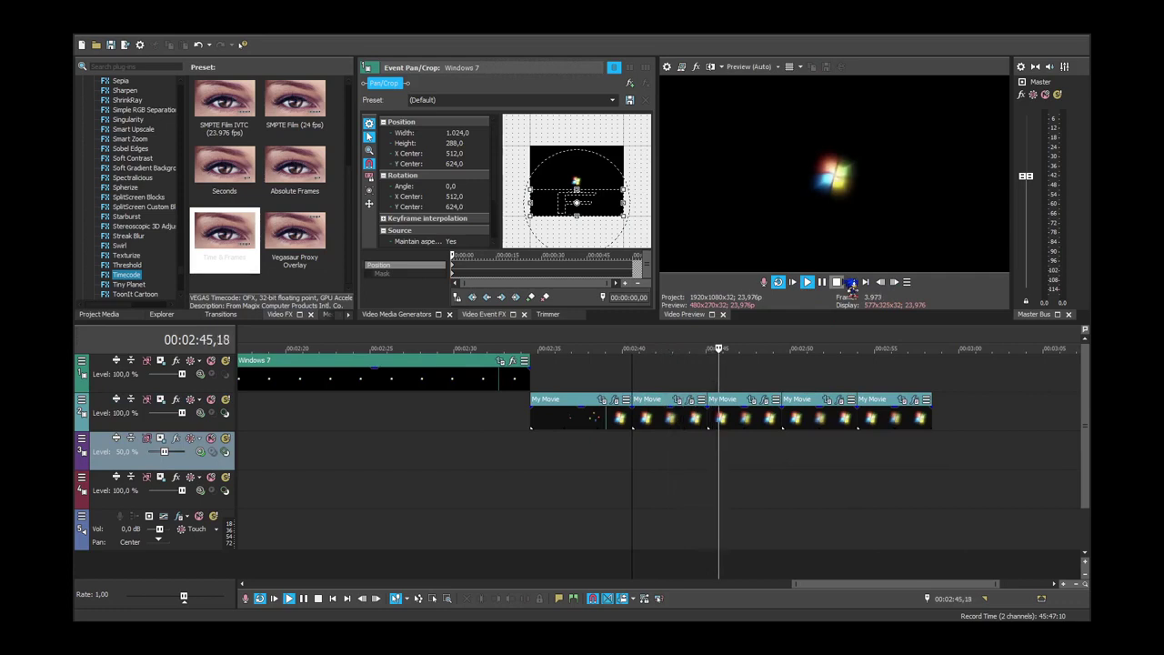
{"action": "left_click", "coordinate": [838, 282]}
{"action": "scroll", "coordinate": [785, 402], "scroll_direction": "down", "scroll_amount": 3}
{"action": "scroll", "coordinate": [786, 402], "scroll_direction": "down", "scroll_amount": 2}
{"action": "left_click_drag", "start_coordinate": [875, 375], "coordinate": [978, 393]}
{"action": "left_click", "coordinate": [880, 382]}
{"action": "key", "text": "s"}
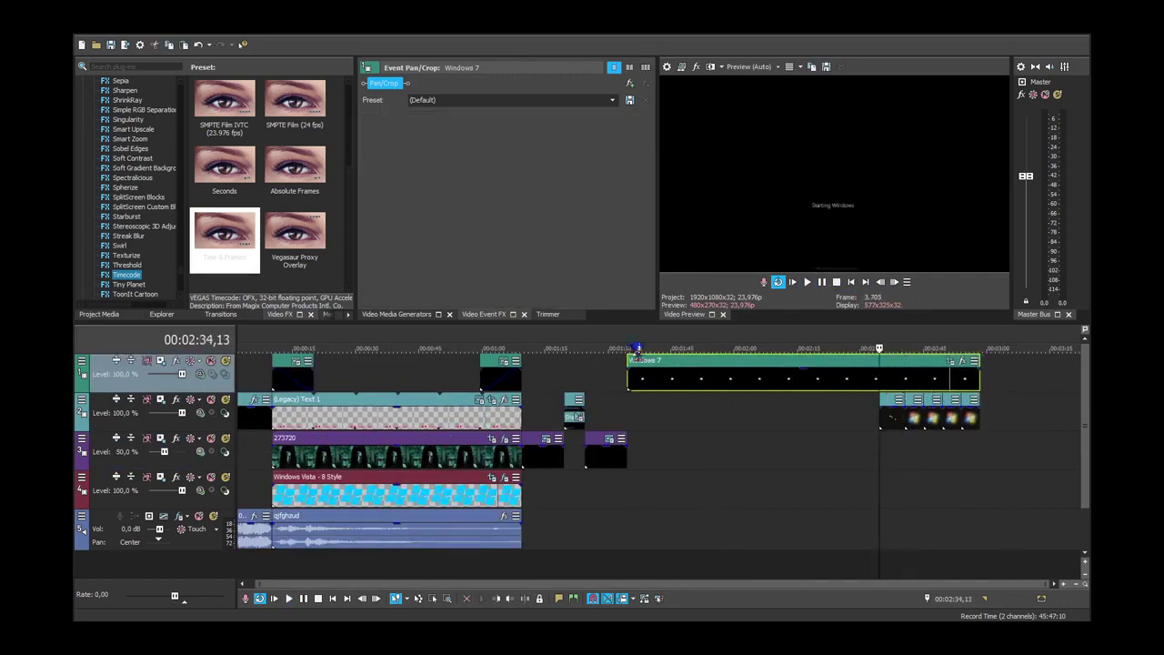
{"action": "left_click_drag", "start_coordinate": [254, 251], "coordinate": [1066, 391]}
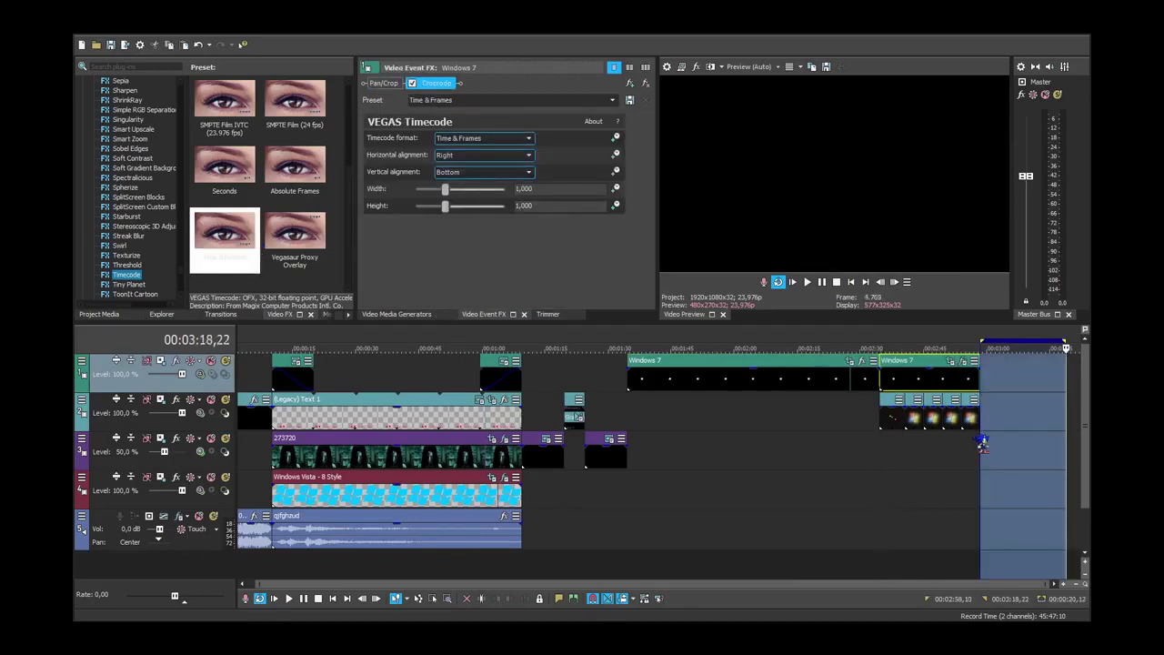
{"action": "left_click", "coordinate": [926, 391]}
{"action": "key", "text": "Delete"}
Copy the one-minute Windows 7 event and paste it on the same track at 00:02:34,13.
{"action": "left_click", "coordinate": [879, 382]}
{"action": "left_click", "coordinate": [787, 378]}
{"action": "key", "text": "ctrl+c"}
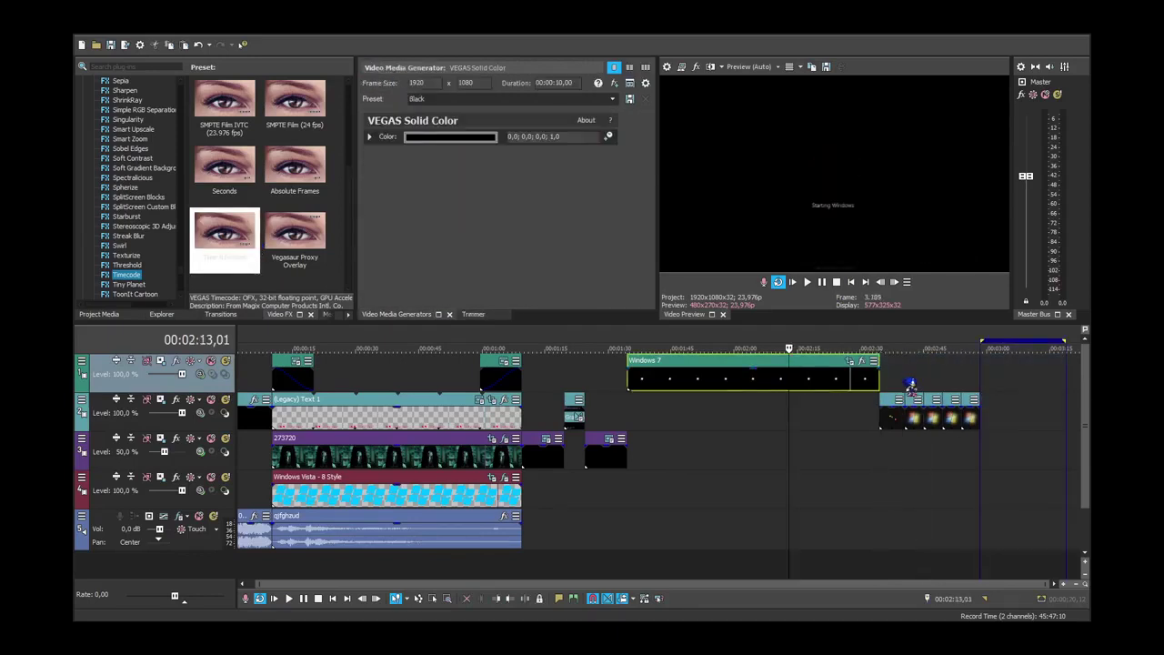
{"action": "left_click", "coordinate": [882, 388]}
{"action": "key", "text": "ctrl+v"}
{"action": "left_click", "coordinate": [882, 389]}
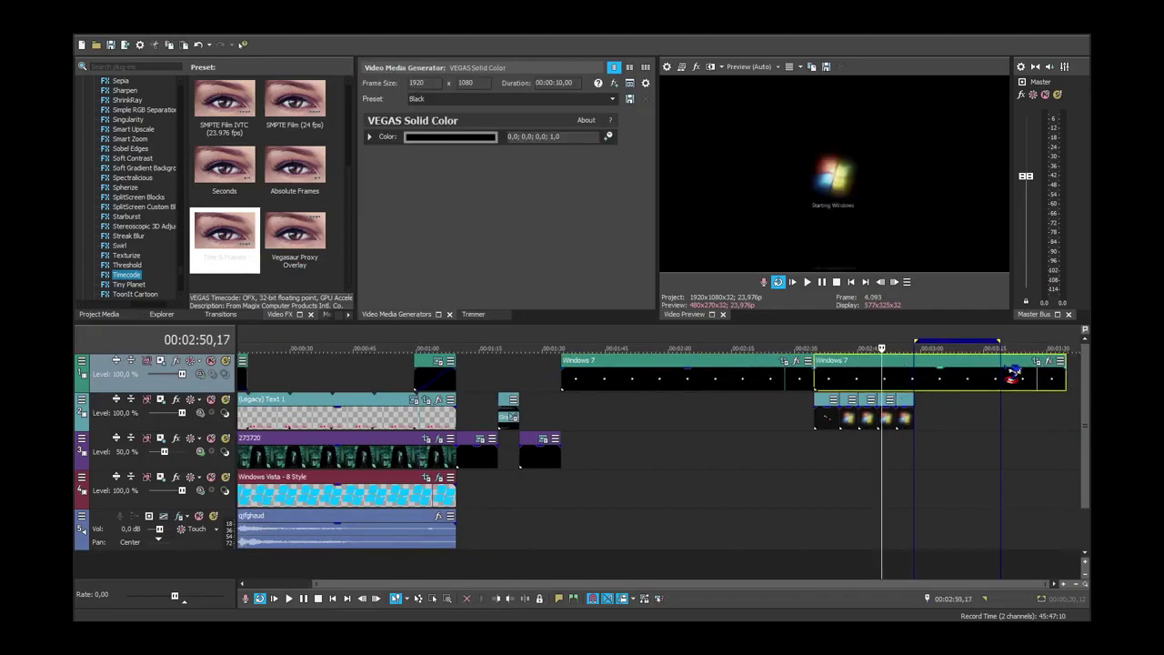
Set the loop region to span the pasted Windows 7 copy, from 00:02:34,13 to 00:03:34,13, and delete that copy.
{"action": "left_click", "coordinate": [1035, 362]}
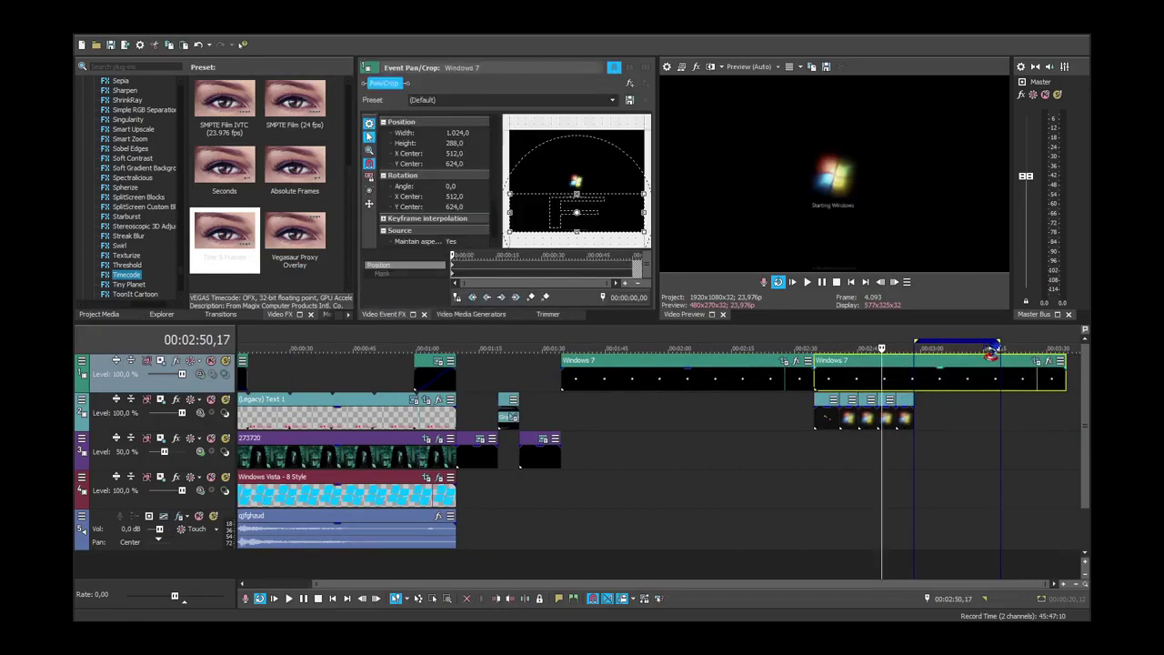
{"action": "left_click_drag", "start_coordinate": [997, 341], "coordinate": [1057, 341]}
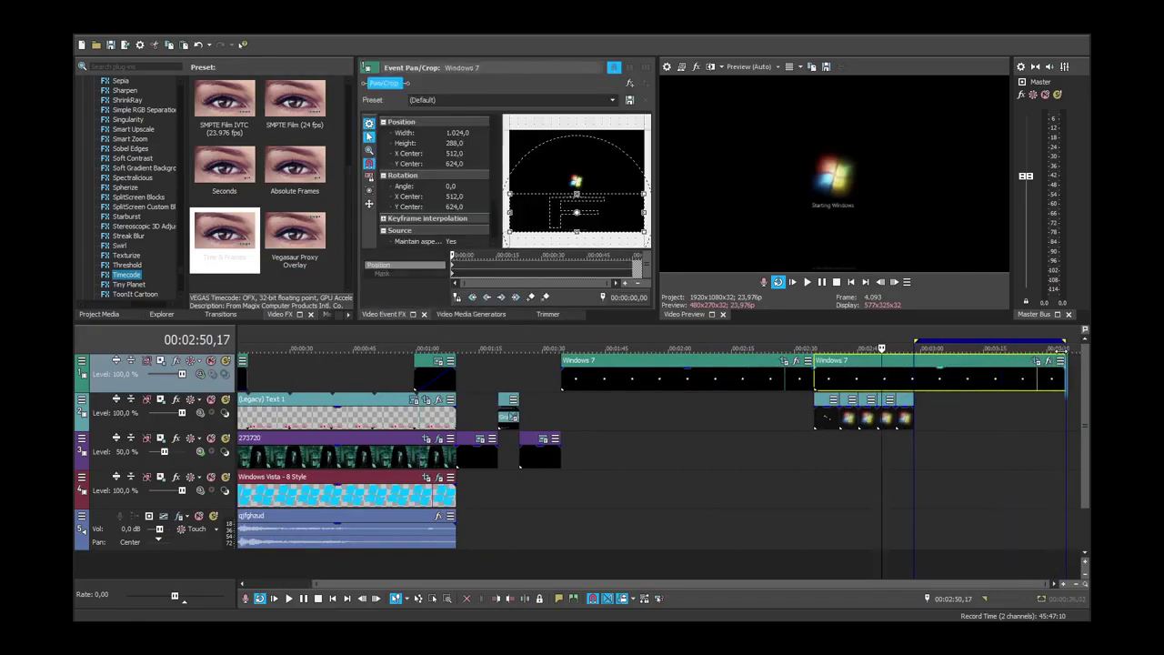
{"action": "left_click_drag", "start_coordinate": [916, 342], "coordinate": [827, 341]}
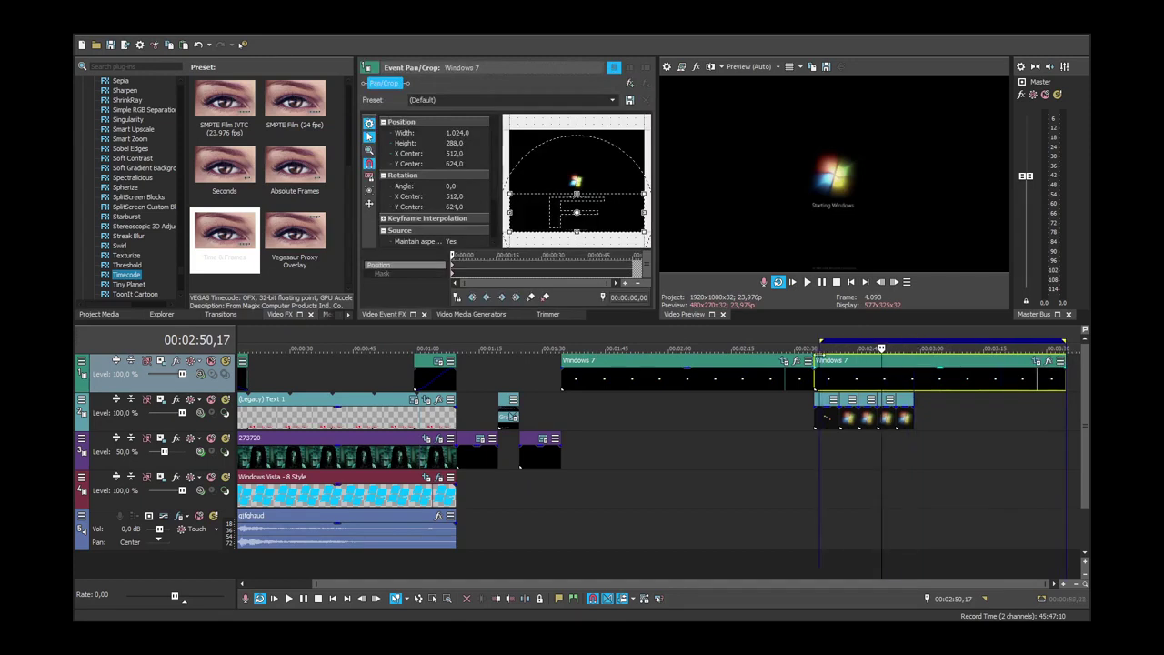
{"action": "left_click", "coordinate": [834, 393]}
{"action": "key", "text": "Delete"}
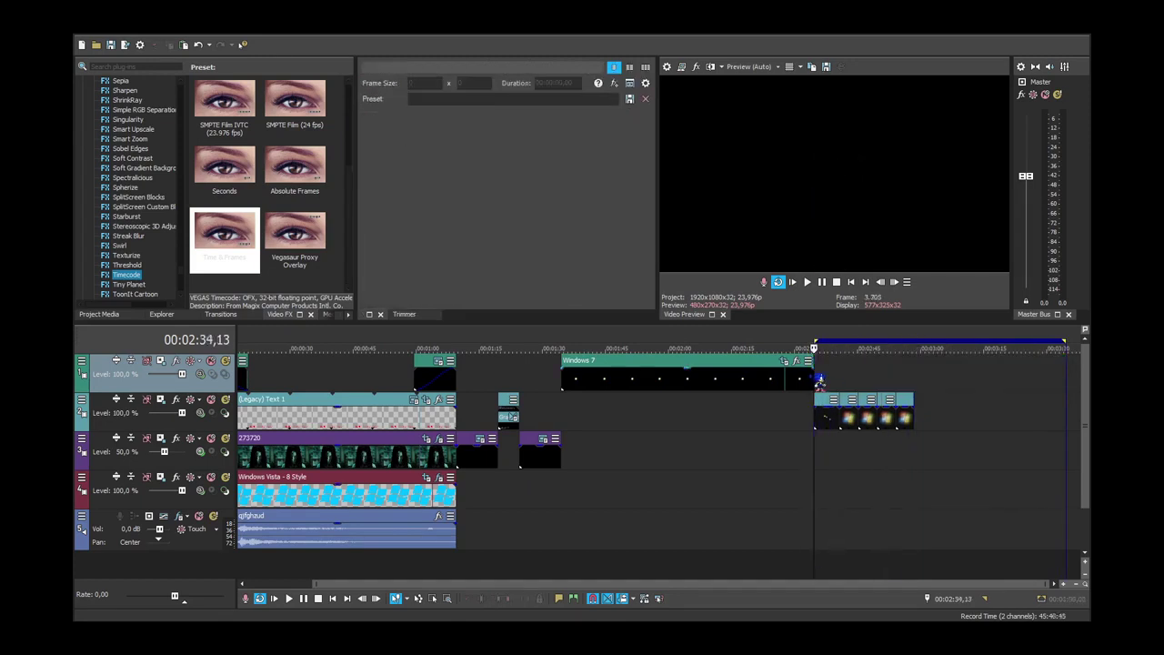
Extend the Windows 7 event to 00:03:34,13 and fill the track beneath with My Movie logo copies, trimmed to the same end.
{"action": "left_click_drag", "start_coordinate": [812, 377], "coordinate": [1065, 382]}
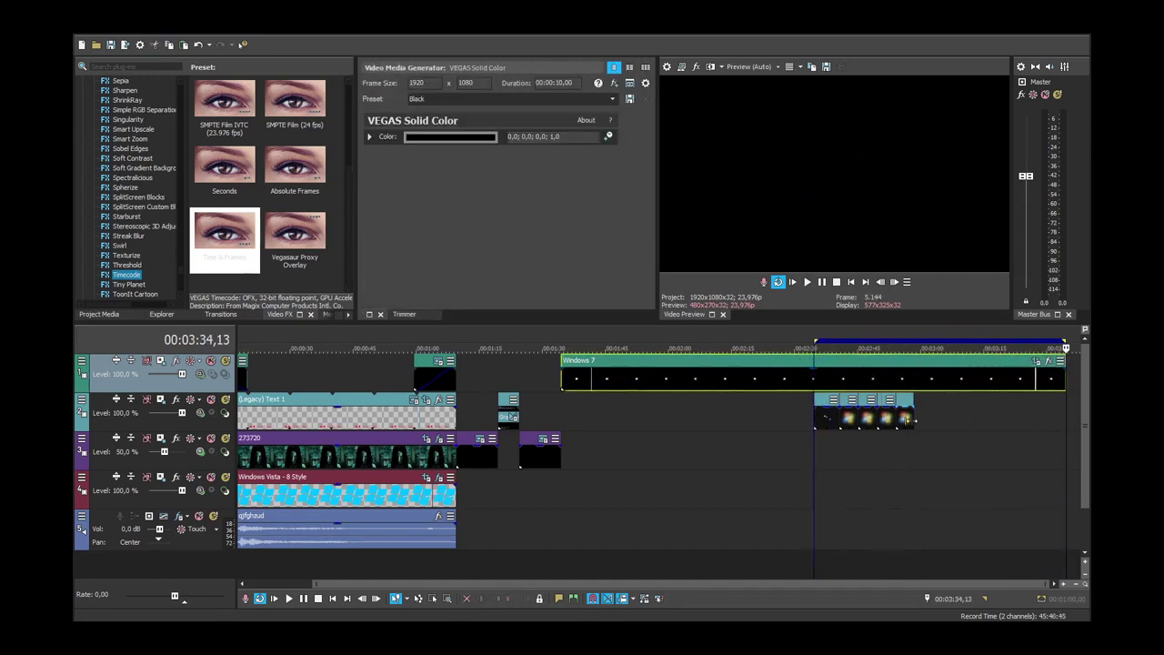
{"action": "left_click_drag", "start_coordinate": [913, 417], "coordinate": [1071, 447]}
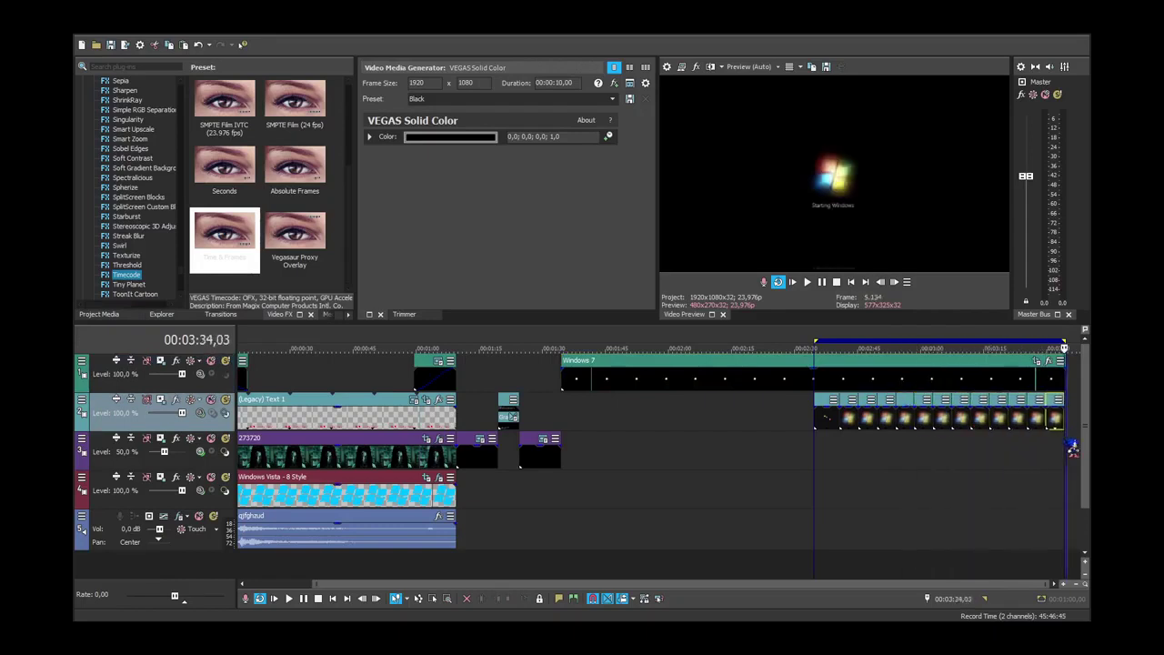
{"action": "left_click", "coordinate": [1071, 445]}
{"action": "scroll", "coordinate": [1070, 444], "scroll_direction": "up", "scroll_amount": 6}
{"action": "left_click", "coordinate": [1008, 422]}
{"action": "left_click_drag", "start_coordinate": [1046, 421], "coordinate": [887, 424]}
{"action": "left_click", "coordinate": [889, 460]}
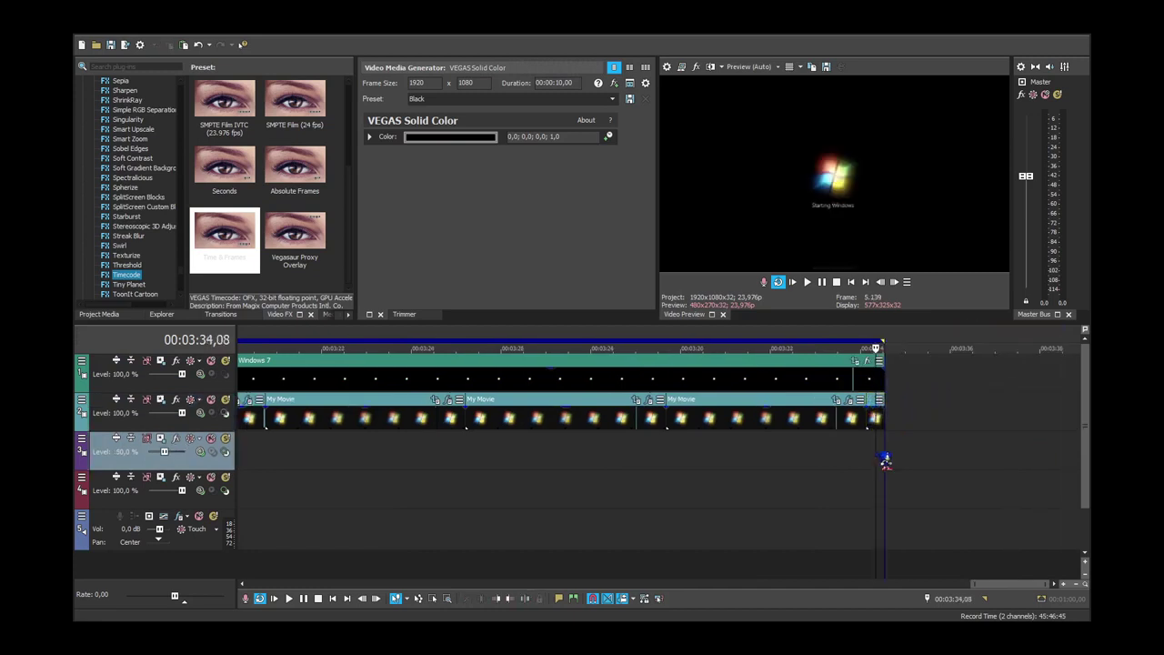
Set the loop region to the whole project, ending at 00:03:34,13, and place the playhead at 00:02:34,13.
{"action": "scroll", "coordinate": [886, 459], "scroll_direction": "down", "scroll_amount": 6}
{"action": "double_click", "coordinate": [869, 465]}
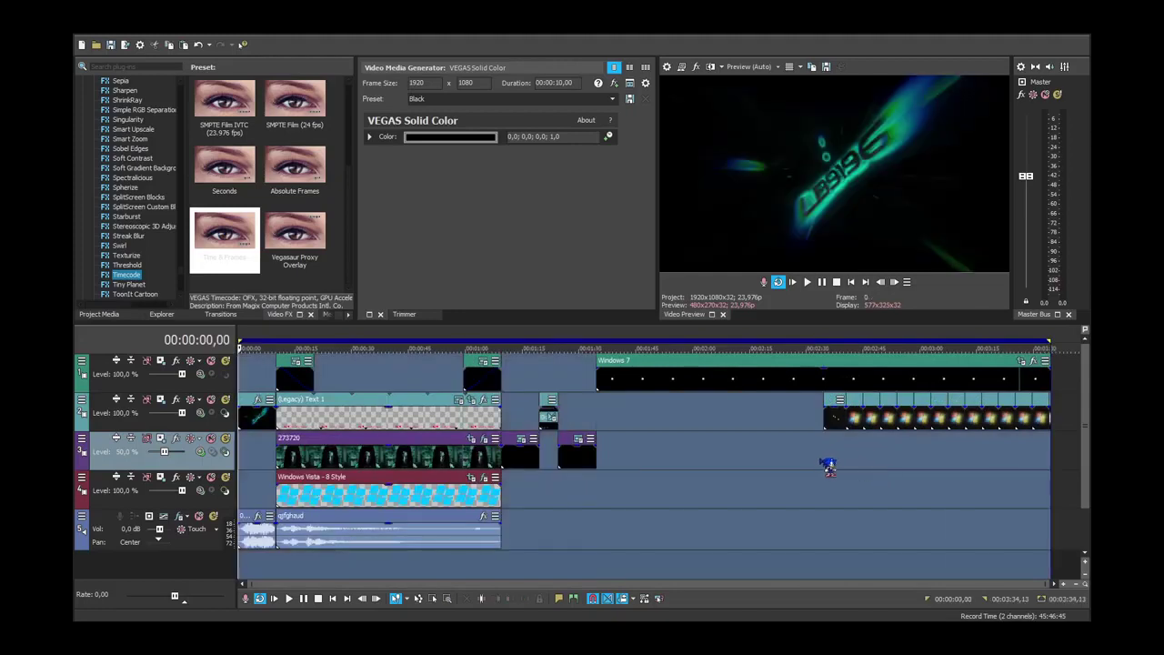
{"action": "left_click", "coordinate": [824, 461]}
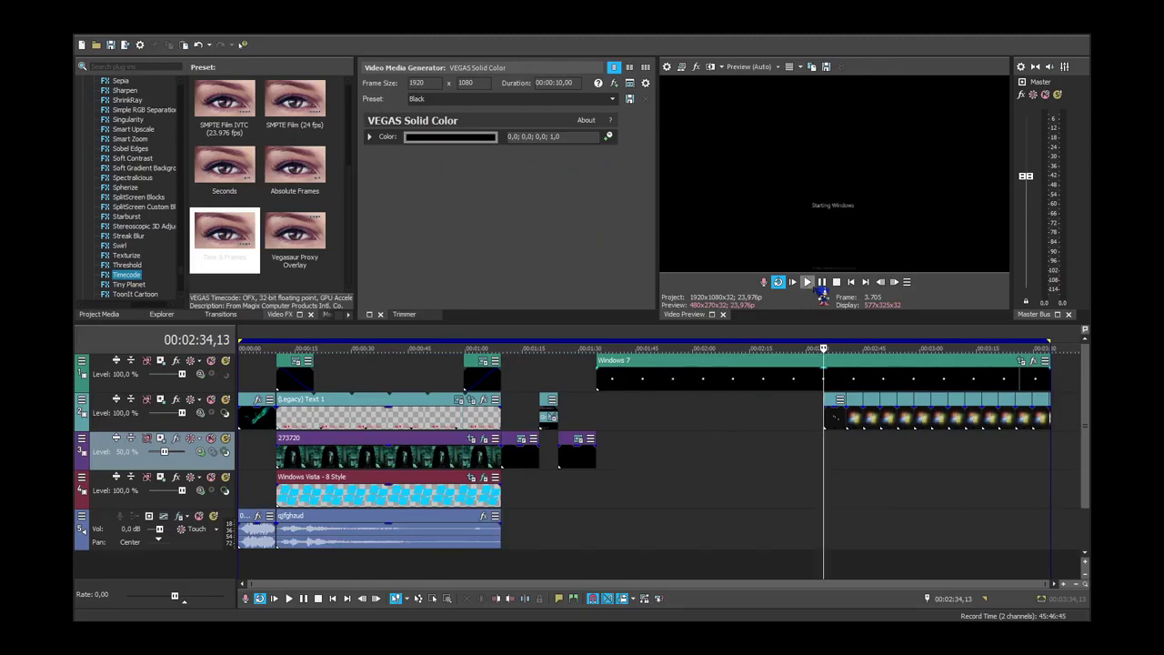
Play the looping boot logo section from 00:02:34,13 to check it, and stop playback.
{"action": "left_click", "coordinate": [807, 282]}
{"action": "scroll", "coordinate": [837, 355], "scroll_direction": "up", "scroll_amount": 2}
{"action": "scroll", "coordinate": [838, 353], "scroll_direction": "up", "scroll_amount": 2}
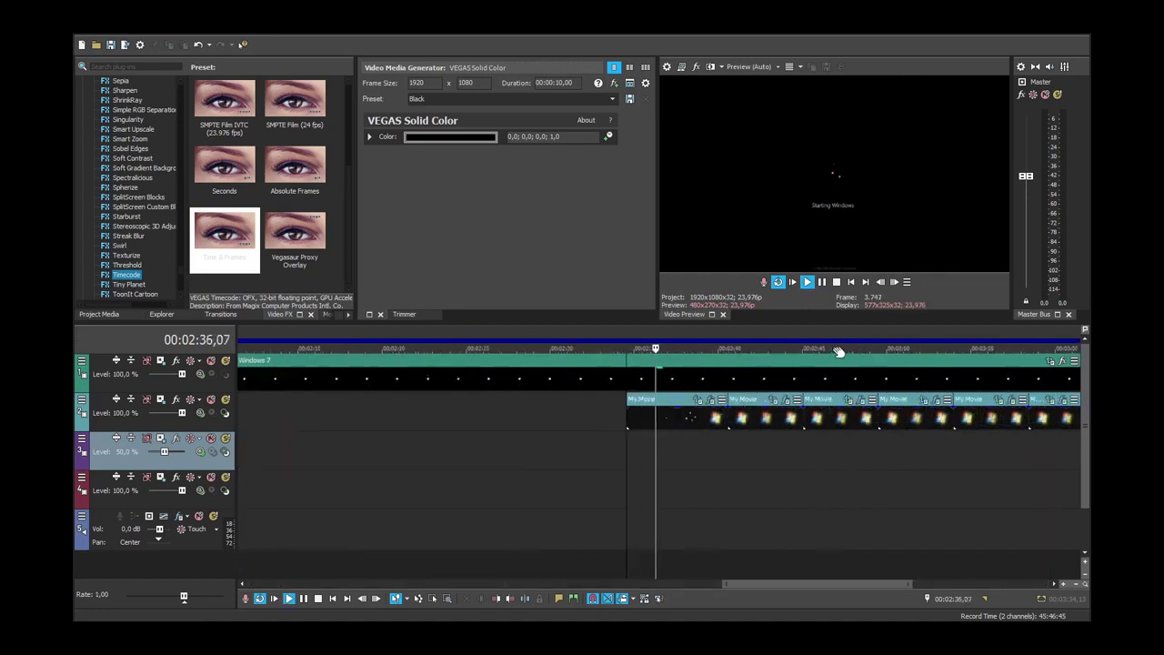
{"action": "left_click", "coordinate": [751, 545]}
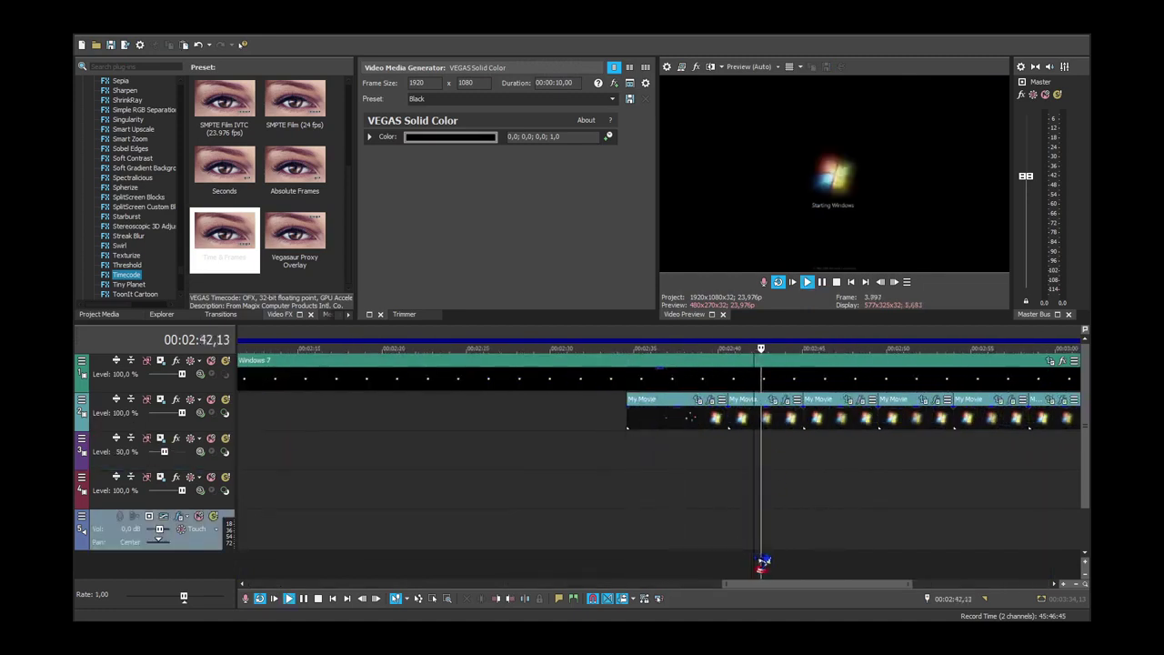
{"action": "scroll", "coordinate": [762, 560], "scroll_direction": "down", "scroll_amount": 3}
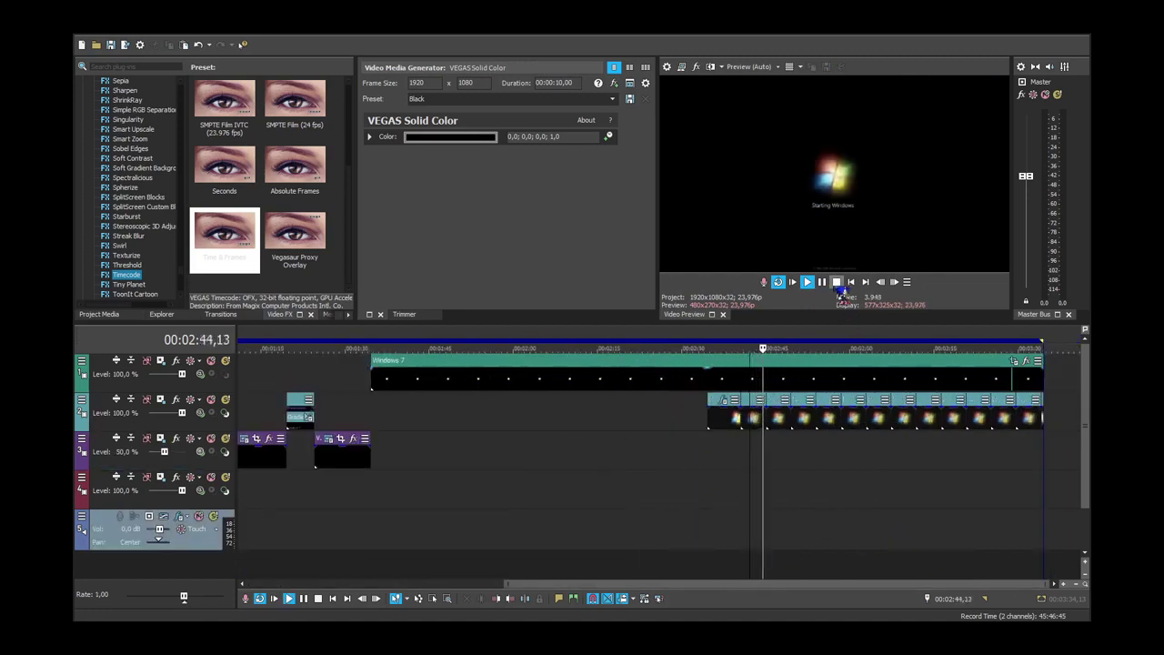
{"action": "left_click", "coordinate": [837, 284]}
Place VEGAS Solid Color 2 on the third track at 00:03:34,13 and paste two copies right after it.
{"action": "left_click", "coordinate": [1049, 550]}
{"action": "scroll", "coordinate": [1049, 551], "scroll_direction": "down", "scroll_amount": 3}
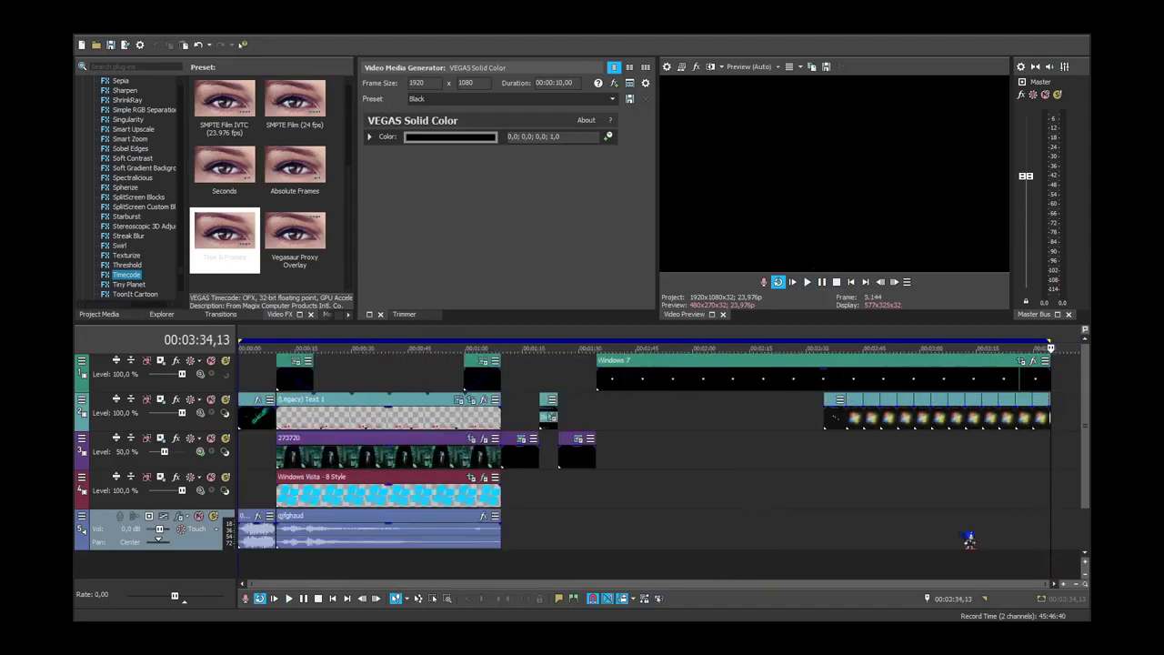
{"action": "left_click", "coordinate": [102, 316]}
{"action": "left_click", "coordinate": [288, 195]}
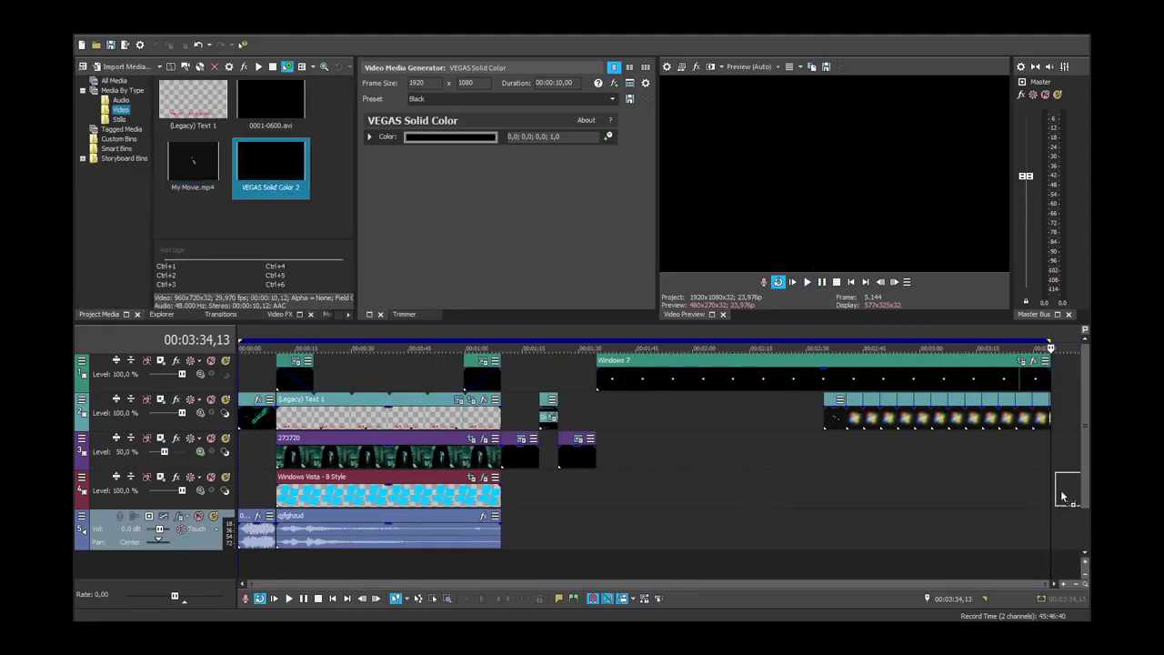
{"action": "left_click_drag", "start_coordinate": [1062, 497], "coordinate": [1062, 469]}
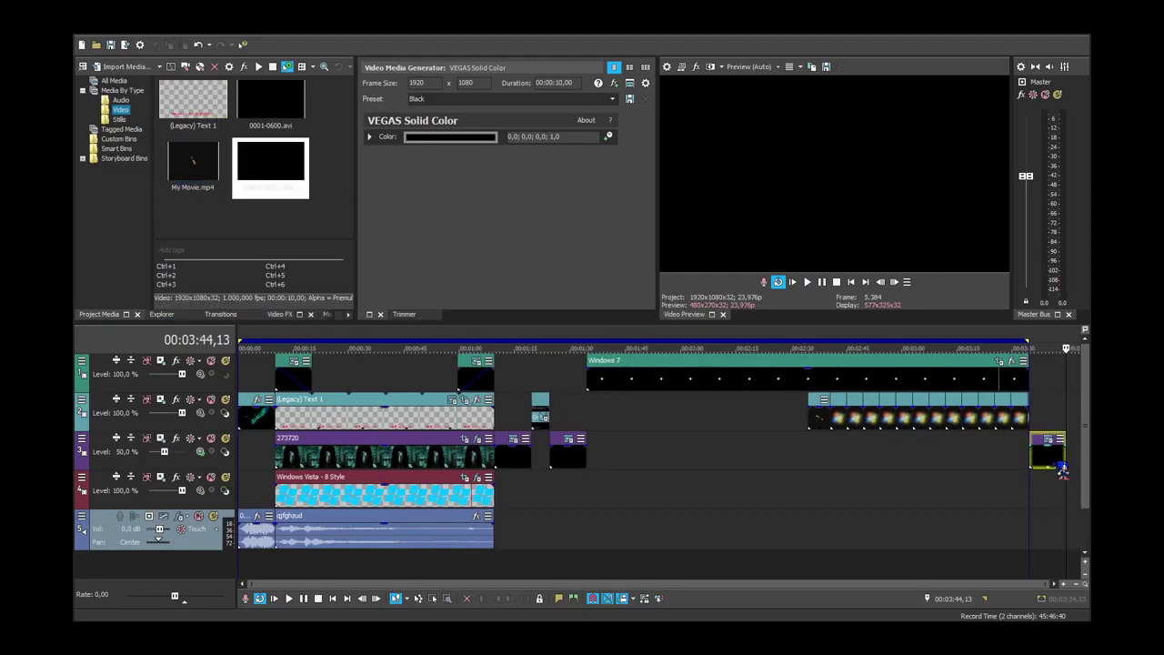
{"action": "left_click", "coordinate": [1067, 459]}
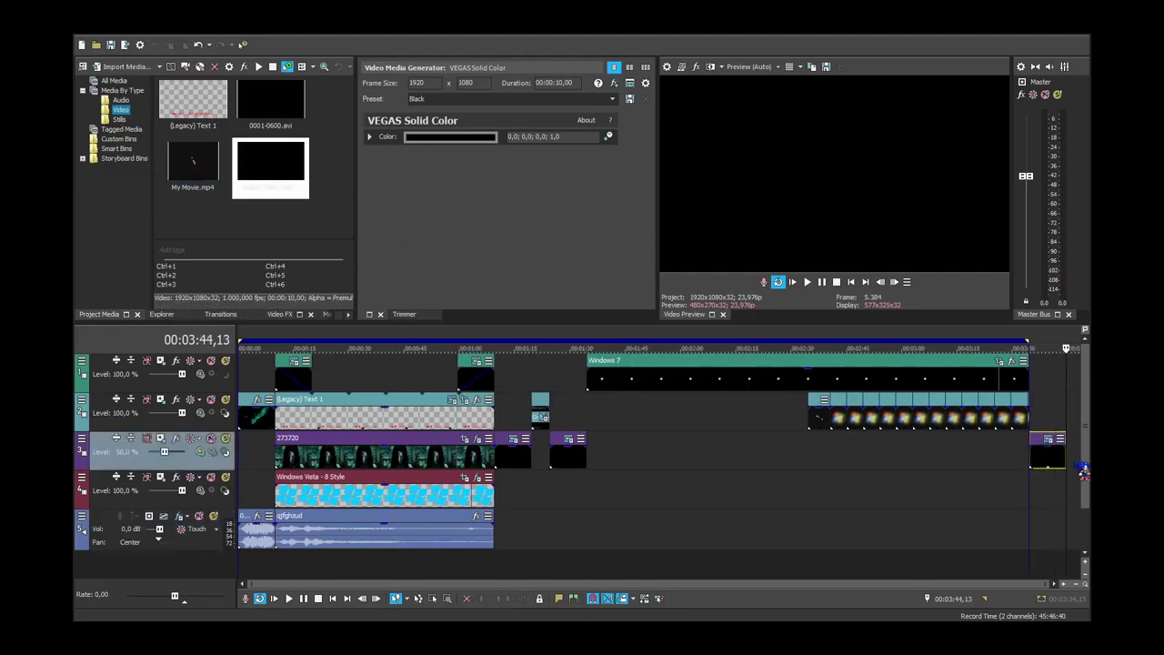
{"action": "key", "text": "ctrl+v"}
{"action": "key", "text": "ctrl+v"}
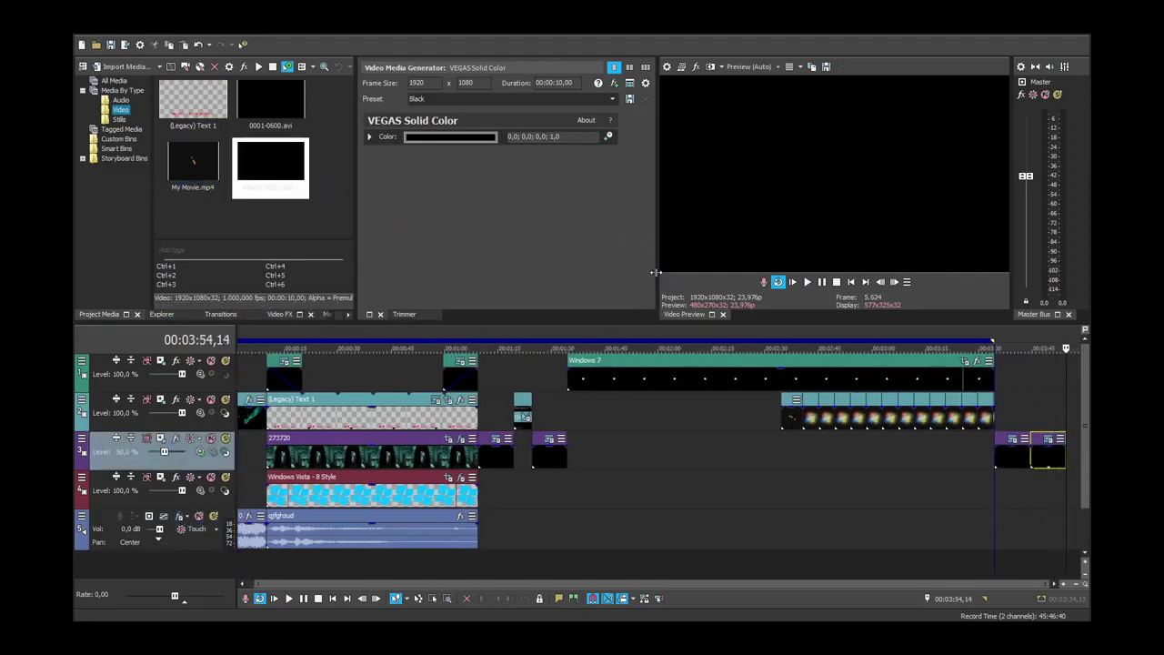
{"action": "left_click", "coordinate": [988, 459]}
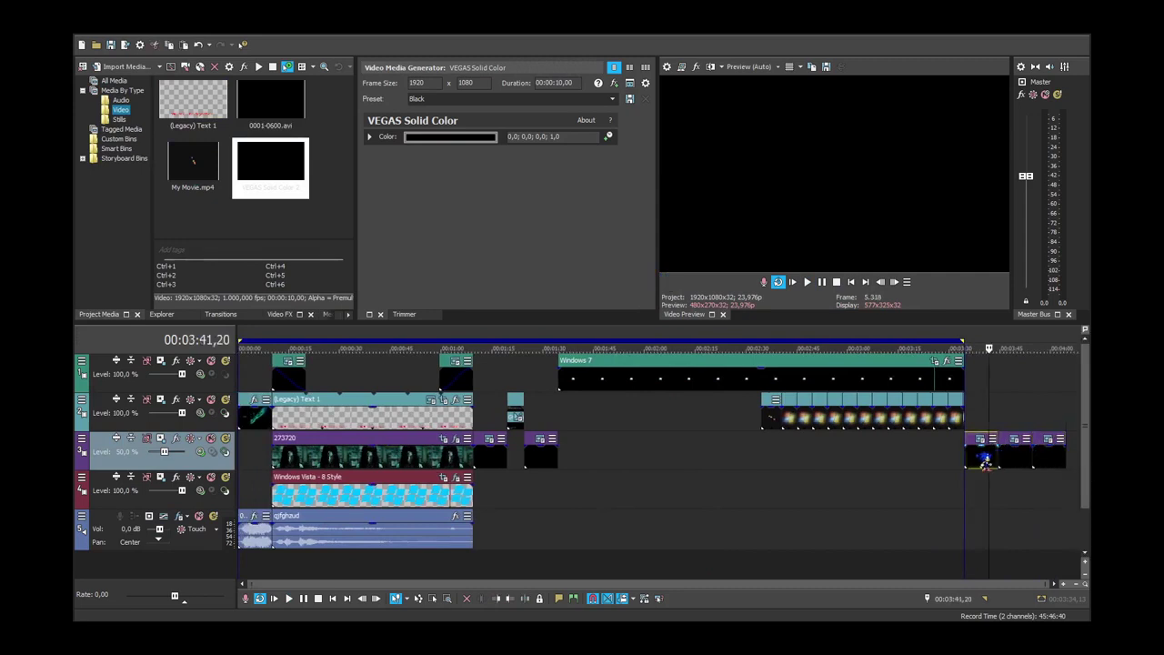
Add another VEGAS Solid Color 2 event on the fourth track, extended to span all three copies, from 00:03:34,13 to 00:04:04,14.
{"action": "left_click_drag", "start_coordinate": [285, 195], "coordinate": [1062, 497]}
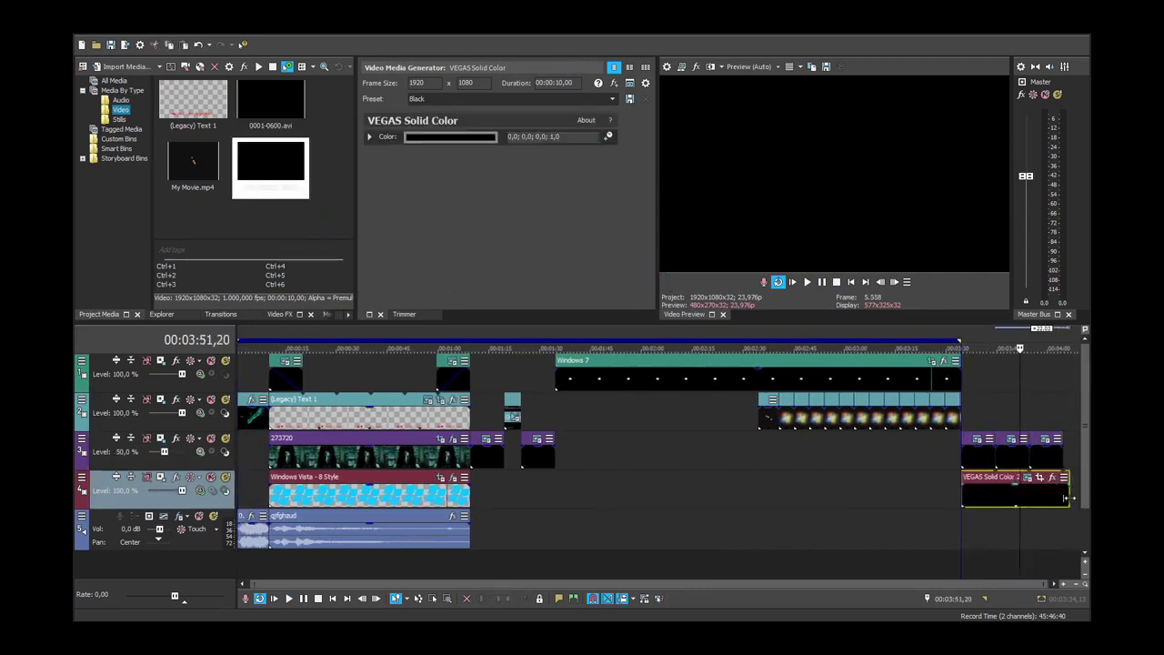
{"action": "left_click", "coordinate": [998, 461]}
{"action": "left_click", "coordinate": [1073, 538]}
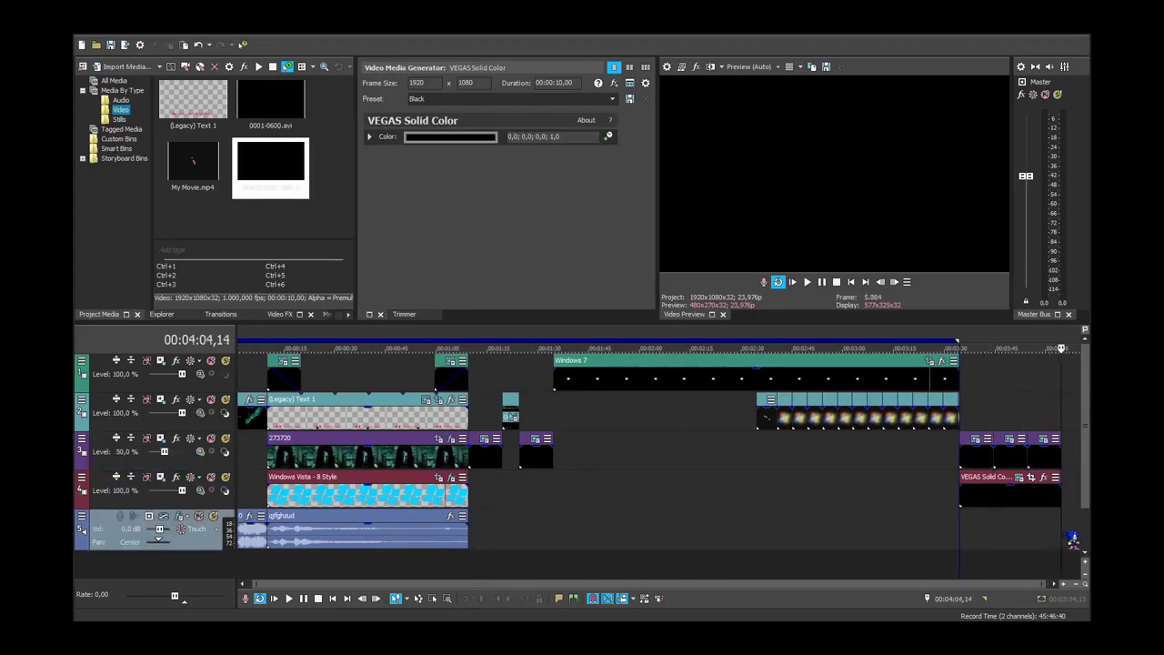
Delete the three short solid color events and move the long one up to the third track at 00:03:34,13.
{"action": "left_click", "coordinate": [981, 464]}
{"action": "key", "text": "Delete"}
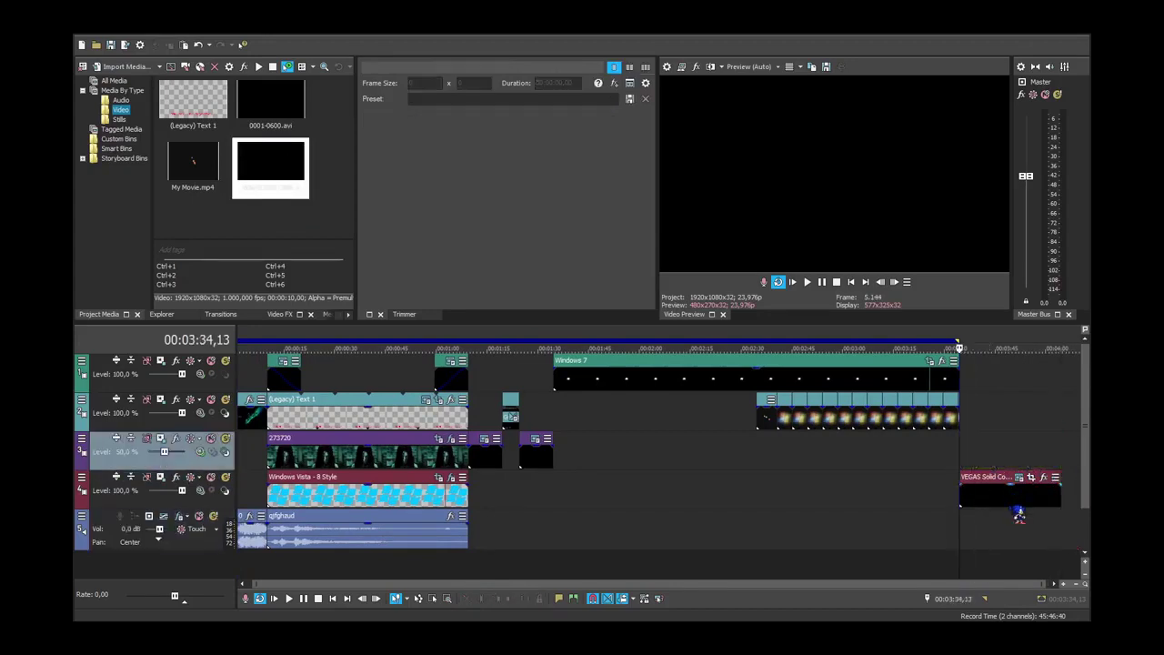
{"action": "left_click_drag", "start_coordinate": [1014, 499], "coordinate": [1009, 460]}
{"action": "left_click", "coordinate": [1065, 484]}
{"action": "scroll", "coordinate": [1069, 489], "scroll_direction": "down", "scroll_amount": 1}
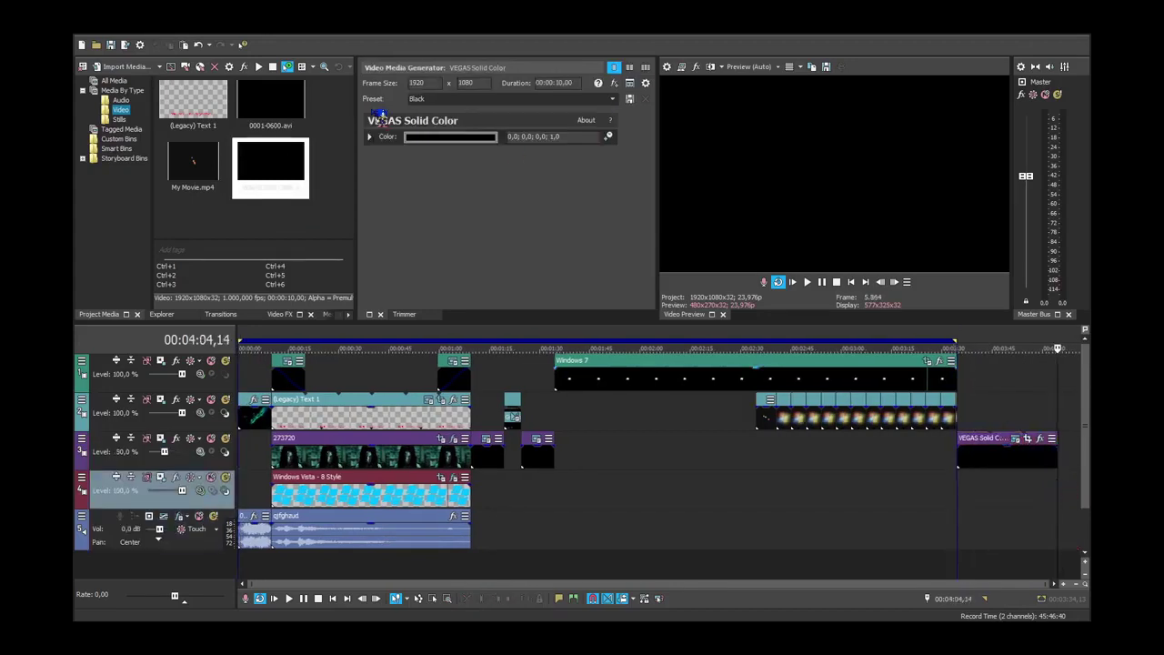
Place two consecutive w7ks 1.png stills on the second track from 00:04:04,14, and one spanning both on the third track.
{"action": "left_click", "coordinate": [121, 119]}
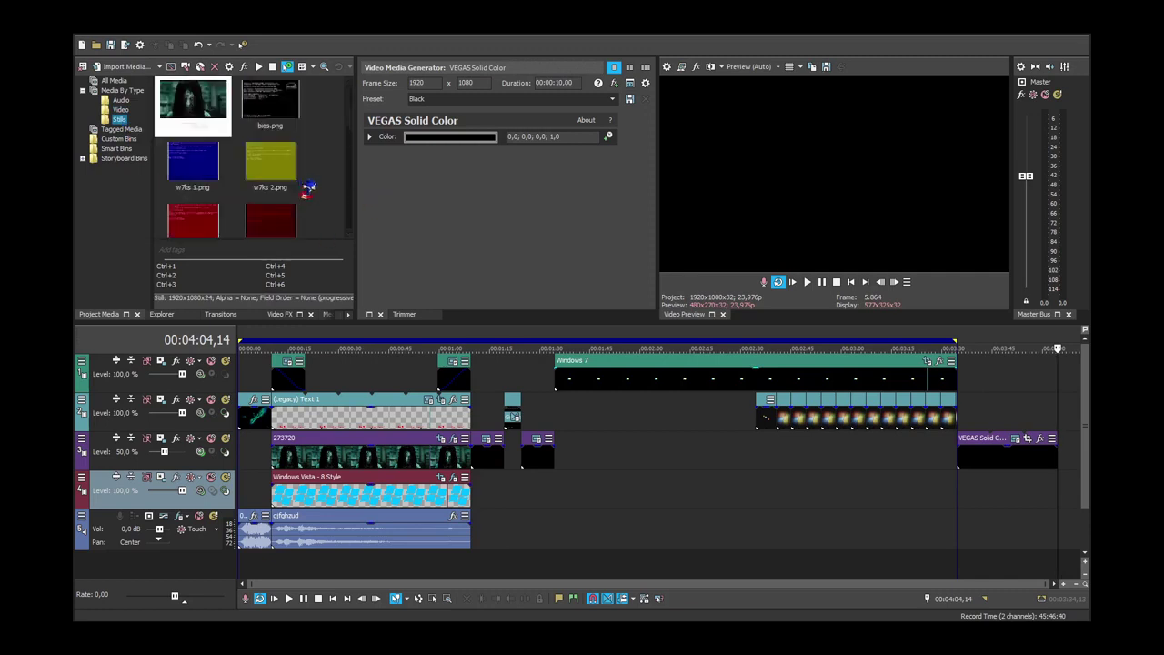
{"action": "left_click_drag", "start_coordinate": [208, 193], "coordinate": [1067, 431]}
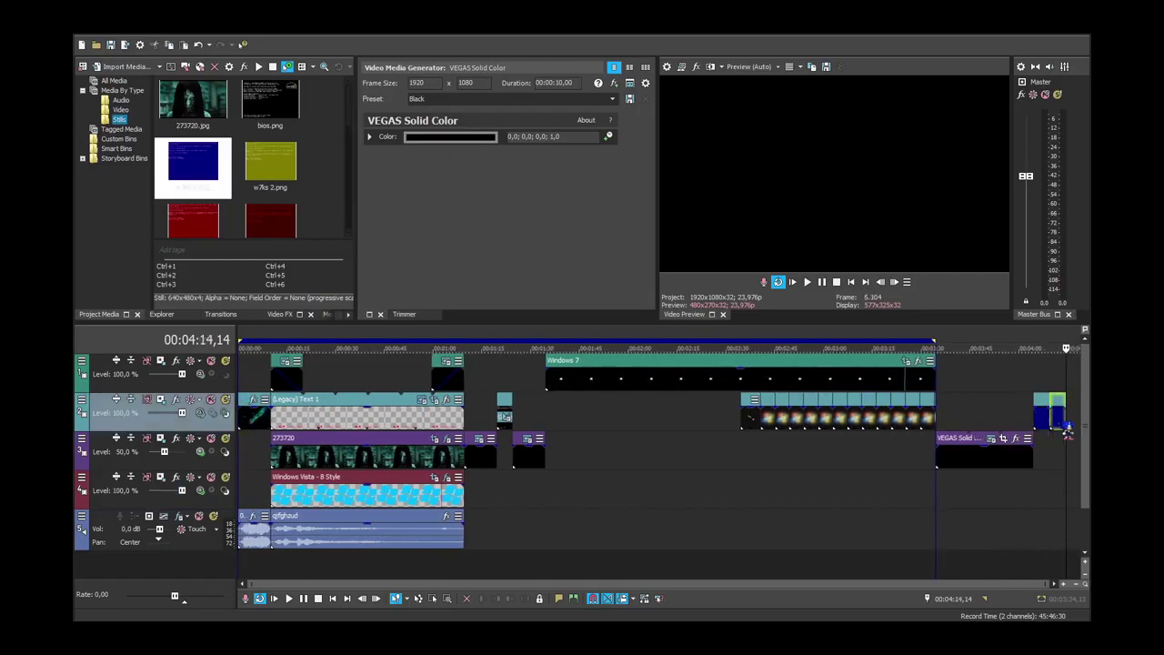
{"action": "left_click_drag", "start_coordinate": [202, 191], "coordinate": [1065, 461]}
Delete the two short w7ks 1 events and move the longer one up to the second track at 00:04:04,14.
{"action": "left_click", "coordinate": [1043, 421]}
{"action": "scroll", "coordinate": [1055, 426], "scroll_direction": "up", "scroll_amount": 5}
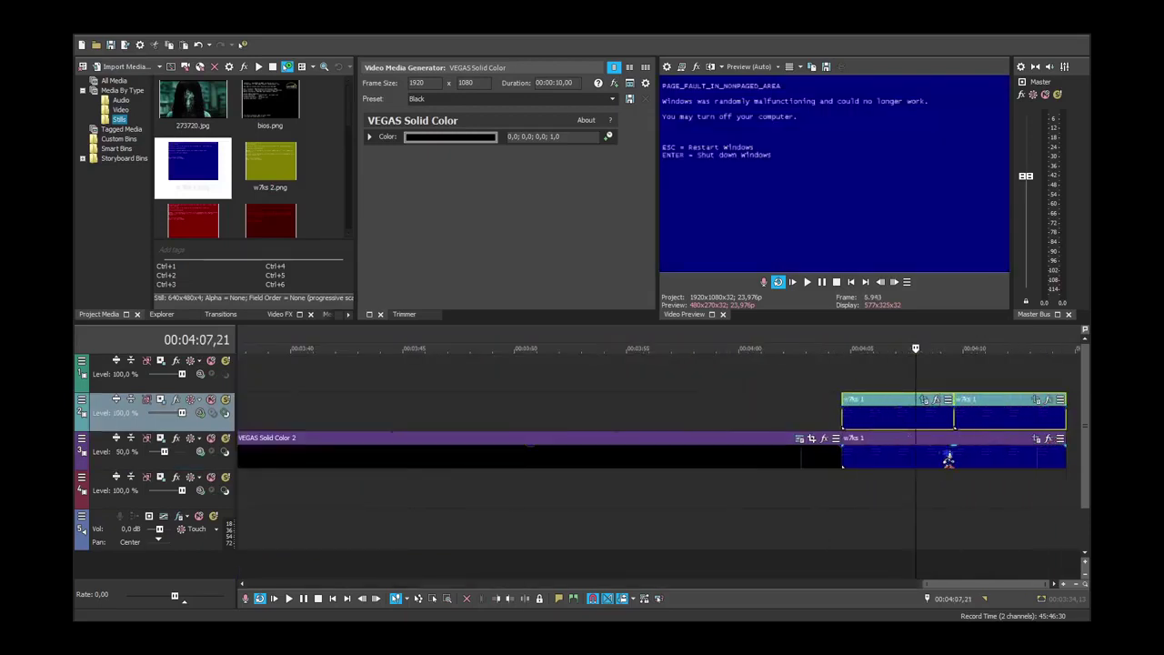
{"action": "key", "text": "Delete"}
{"action": "left_click_drag", "start_coordinate": [868, 465], "coordinate": [863, 424]}
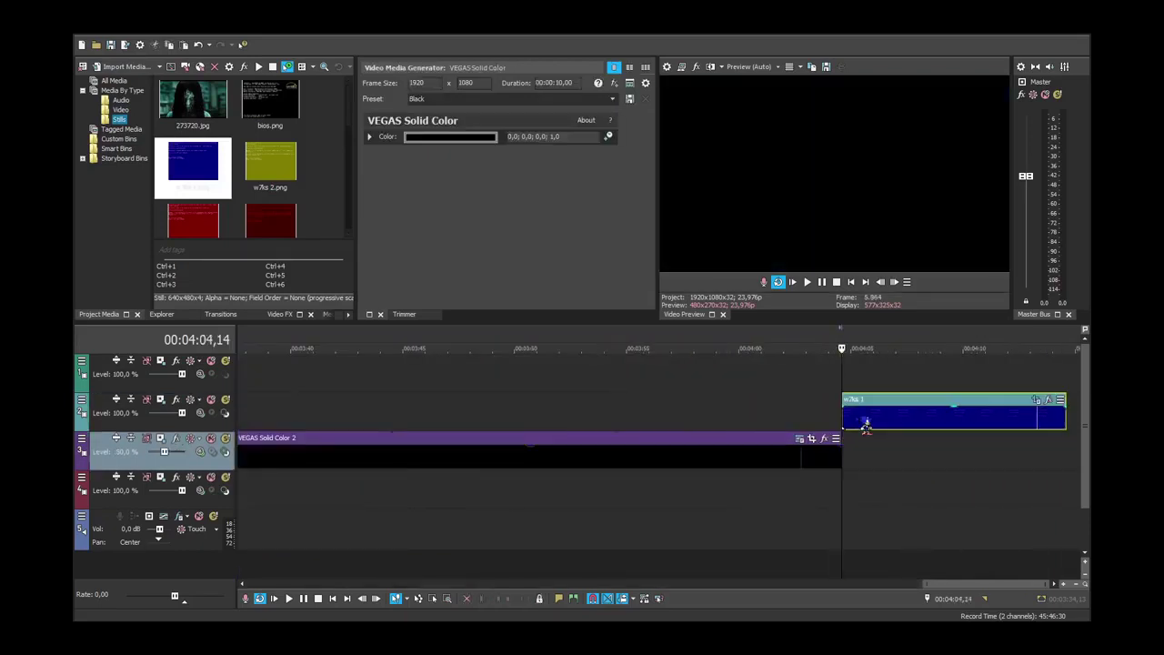
Set the w7ks 1 event's pan/crop to the (Default) preset with Maintain aspect ratio set to No.
{"action": "left_click", "coordinate": [1035, 401]}
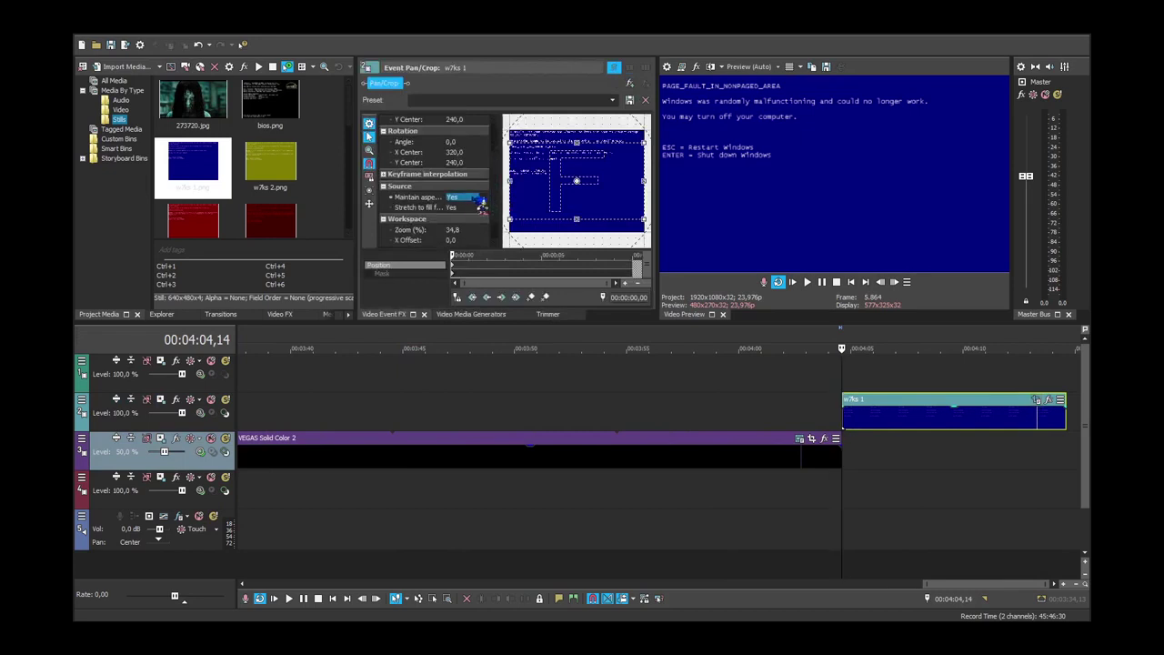
{"action": "left_click", "coordinate": [616, 111]}
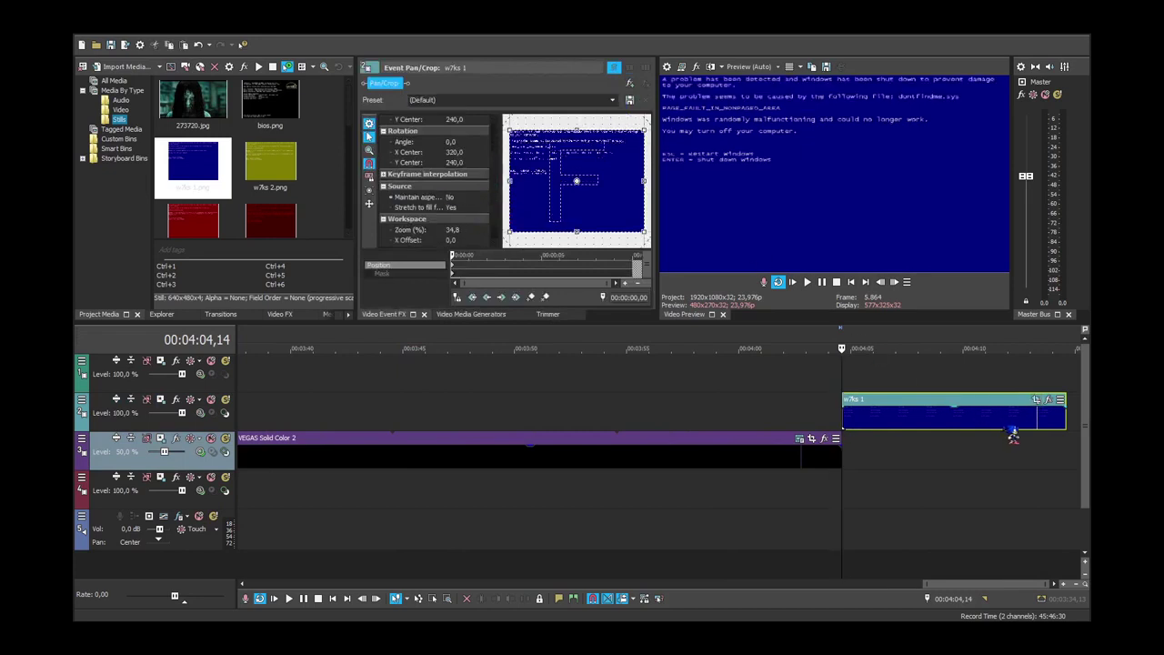
Extend the fade-in across the whole w7ks 1 event and apply the Gradient Wipe transition with the Linear Top-Bottom preset.
{"action": "scroll", "coordinate": [1013, 436], "scroll_direction": "down", "scroll_amount": 5}
{"action": "left_click_drag", "start_coordinate": [1024, 397], "coordinate": [1065, 398]}
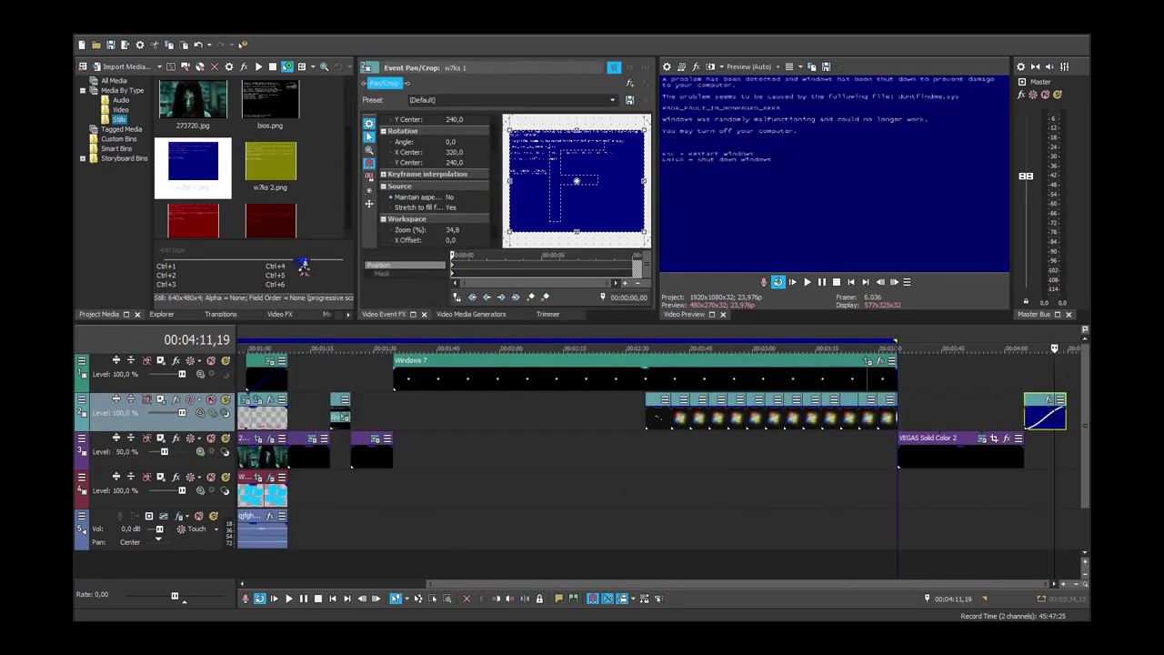
{"action": "left_click", "coordinate": [227, 313]}
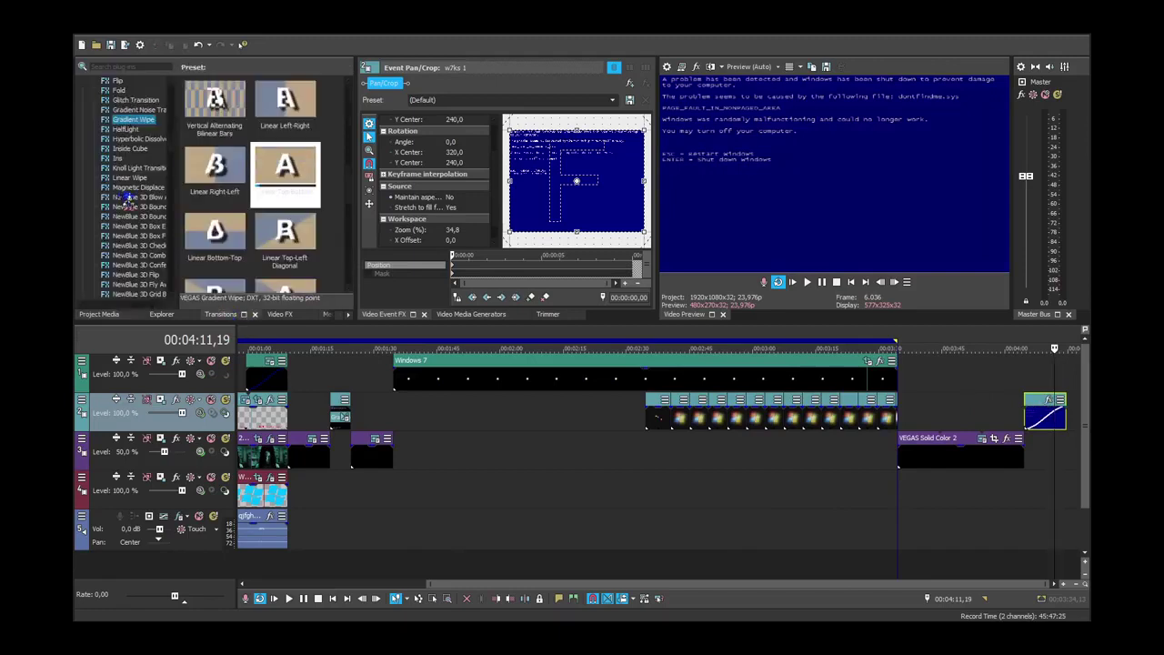
{"action": "left_click_drag", "start_coordinate": [1000, 419], "coordinate": [1036, 427]}
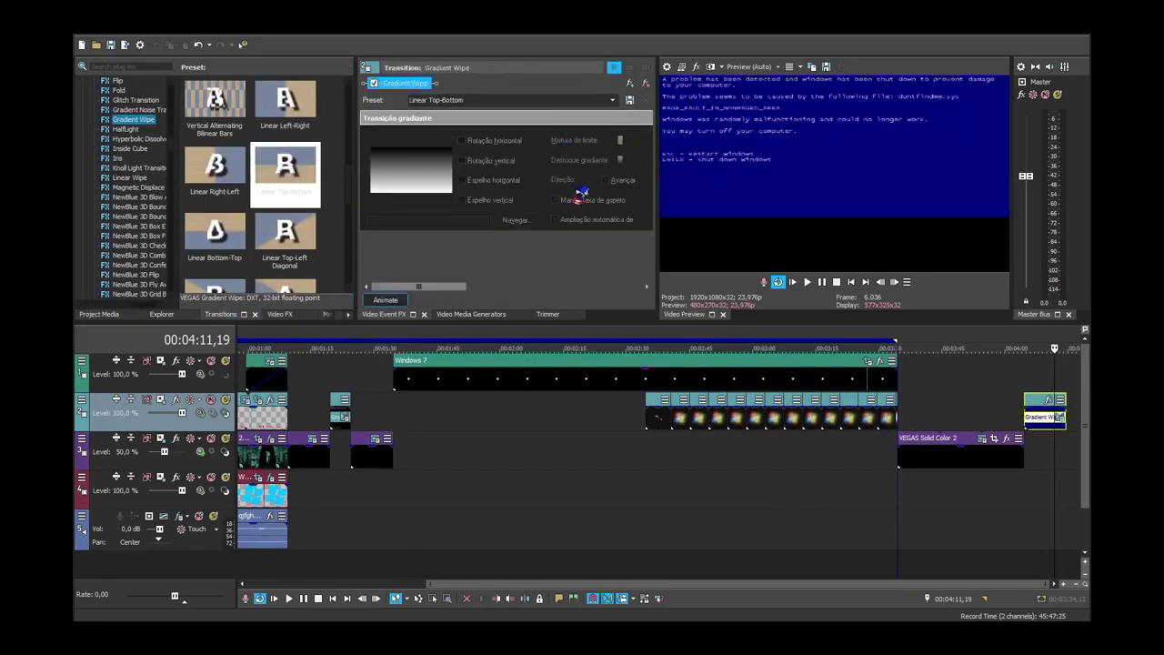
Set the loop region to the whole project, ending at 00:04:14,14.
{"action": "left_click", "coordinate": [1042, 564]}
{"action": "left_click", "coordinate": [1033, 565]}
{"action": "double_click", "coordinate": [1032, 566]}
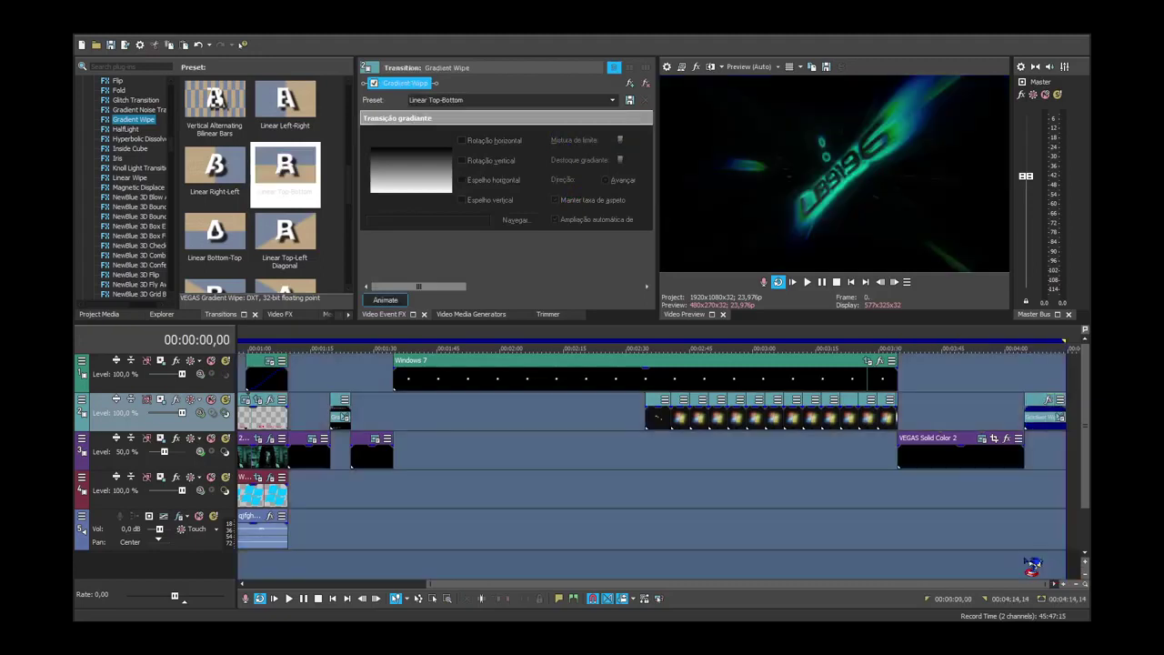
Play the w7ks 1 gradient wipe from 00:04:04,14 to check it, and stop playback.
{"action": "left_click", "coordinate": [1034, 566]}
{"action": "scroll", "coordinate": [899, 462], "scroll_direction": "up", "scroll_amount": 10}
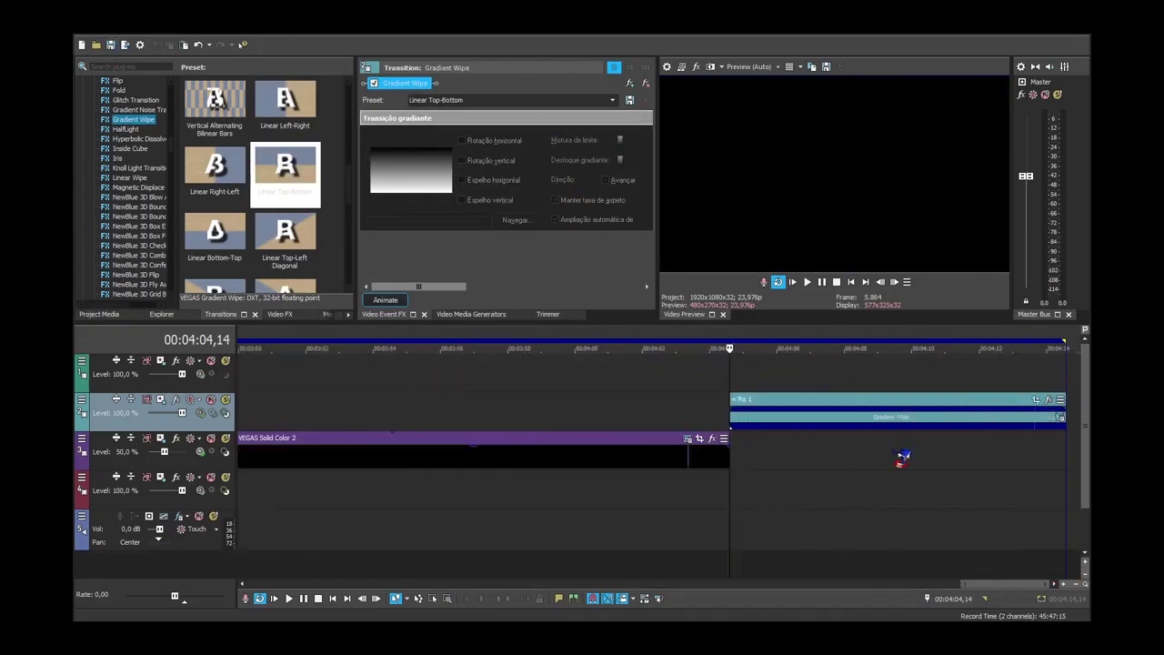
{"action": "key", "text": "space"}
{"action": "scroll", "coordinate": [886, 459], "scroll_direction": "down", "scroll_amount": 10}
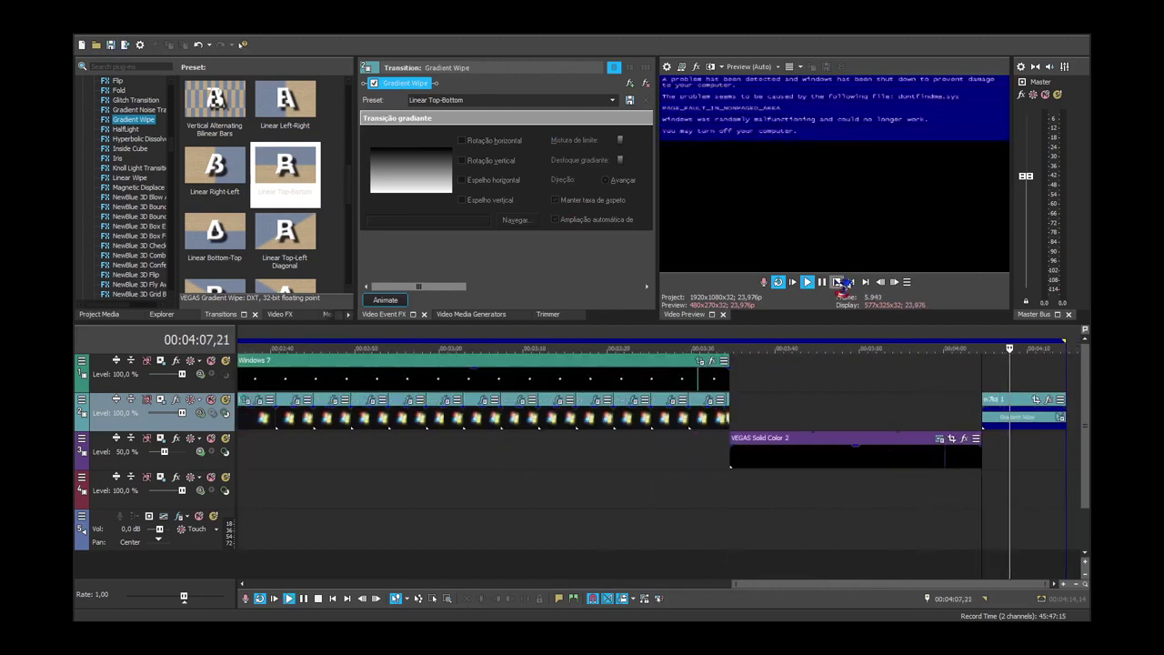
{"action": "key", "text": "space"}
Copy the w7ks 1 event, paste it on the first track at 00:04:04,14 and clear the copy's wipe fade-in.
{"action": "left_click", "coordinate": [1010, 407]}
{"action": "key", "text": "ctrl+c"}
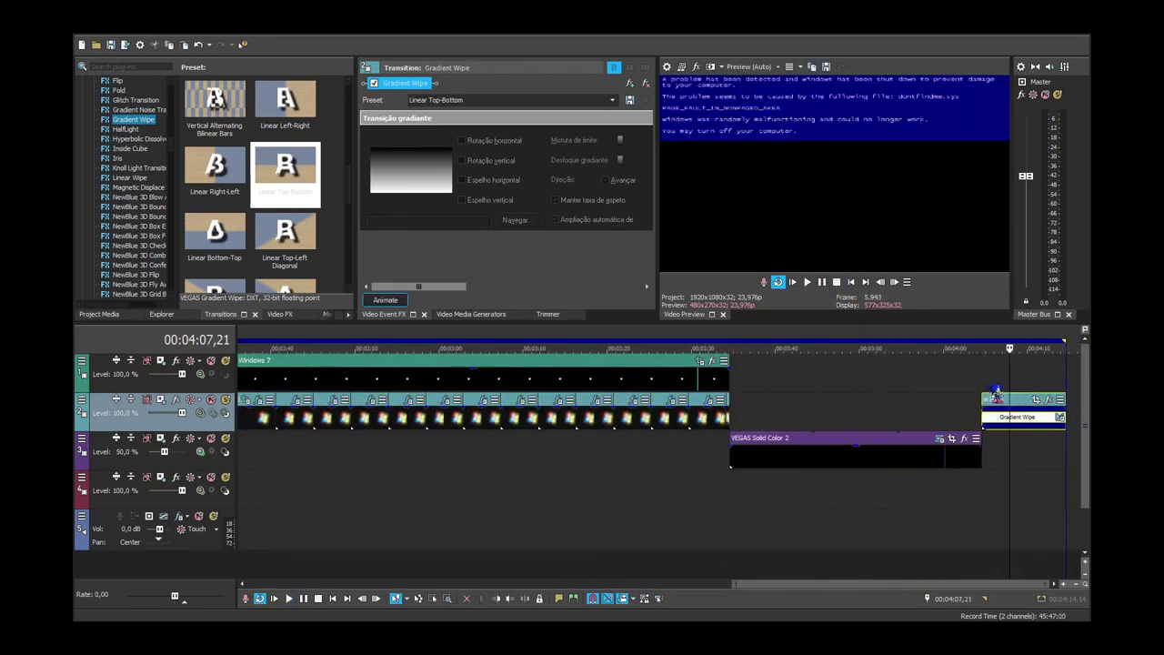
{"action": "left_click", "coordinate": [981, 380]}
{"action": "key", "text": "ctrl+v"}
{"action": "left_click", "coordinate": [993, 376]}
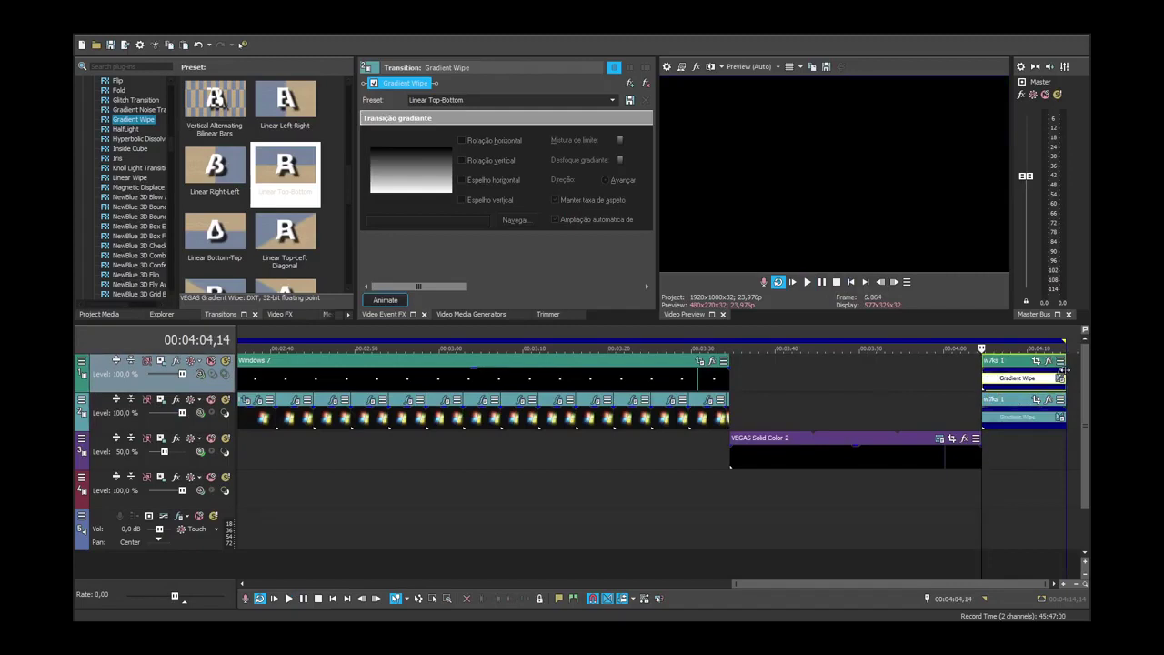
{"action": "left_click_drag", "start_coordinate": [1064, 370], "coordinate": [925, 388]}
{"action": "scroll", "coordinate": [1041, 400], "scroll_direction": "down", "scroll_amount": 3}
Move the w7ks 1 copy to the third track beneath the Windows 7 event and stretch it to the same start and end.
{"action": "left_click_drag", "start_coordinate": [1048, 372], "coordinate": [665, 406]}
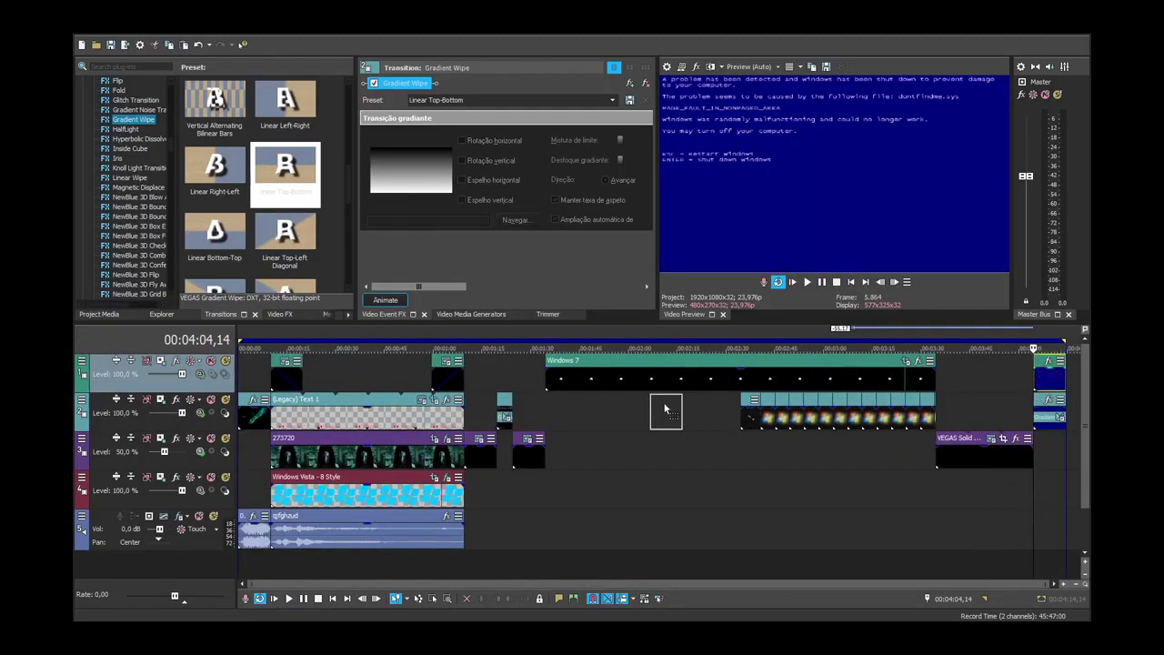
{"action": "left_click_drag", "start_coordinate": [569, 414], "coordinate": [933, 479]}
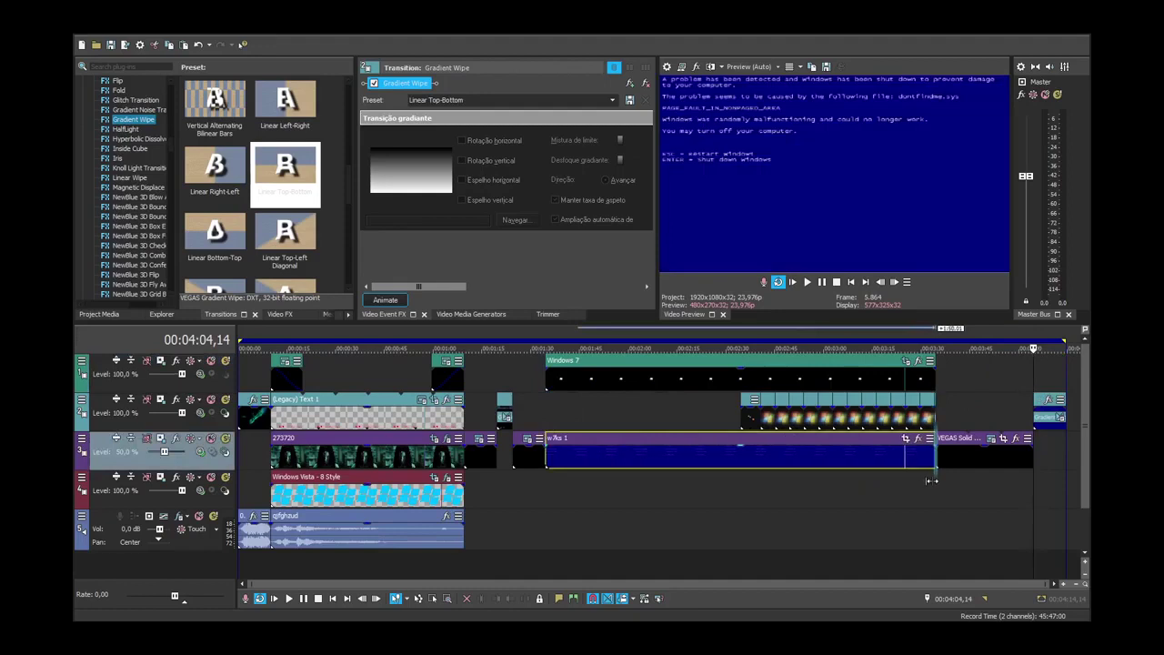
Move the stretched w7ks 1 copy to the first track so that it starts at 00:04:14,14.
{"action": "scroll", "coordinate": [931, 480], "scroll_direction": "down", "scroll_amount": 3}
{"action": "left_click_drag", "start_coordinate": [1036, 459], "coordinate": [785, 461]}
{"action": "left_click_drag", "start_coordinate": [693, 467], "coordinate": [1064, 395]}
{"action": "scroll", "coordinate": [1061, 398], "scroll_direction": "down", "scroll_amount": 1}
{"action": "left_click_drag", "start_coordinate": [1047, 458], "coordinate": [719, 468]}
{"action": "left_click", "coordinate": [688, 482]}
{"action": "scroll", "coordinate": [689, 483], "scroll_direction": "up", "scroll_amount": 3}
{"action": "scroll", "coordinate": [719, 468], "scroll_direction": "down", "scroll_amount": 2}
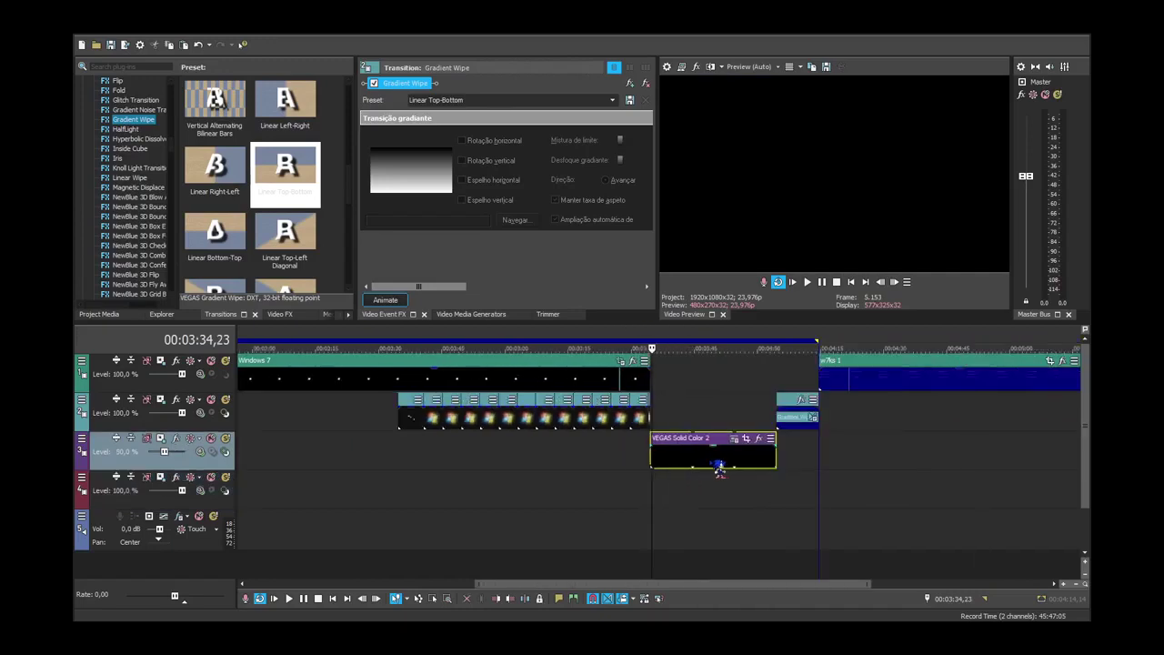
{"action": "scroll", "coordinate": [719, 467], "scroll_direction": "down", "scroll_amount": 3}
{"action": "left_click", "coordinate": [443, 489]}
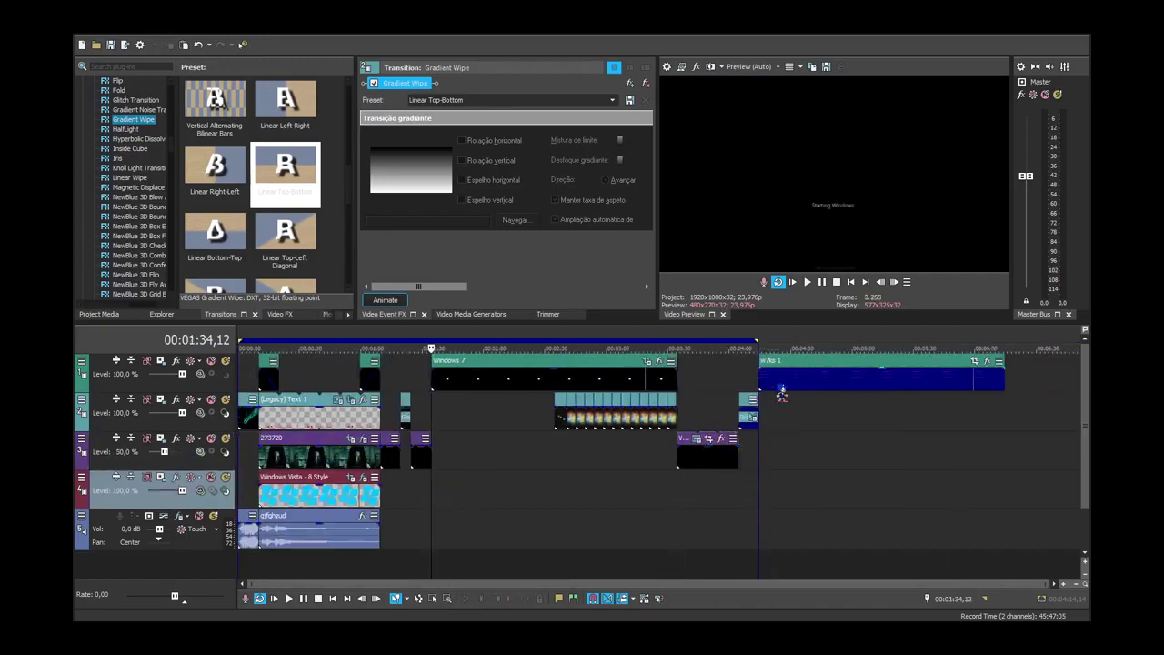
Move the stretched w7ks 1 copy down to the second track and extend the loop region to its end at 00:06:14,15.
{"action": "left_click_drag", "start_coordinate": [780, 387], "coordinate": [780, 408]}
{"action": "triple_click", "coordinate": [792, 482]}
{"action": "left_click", "coordinate": [769, 466]}
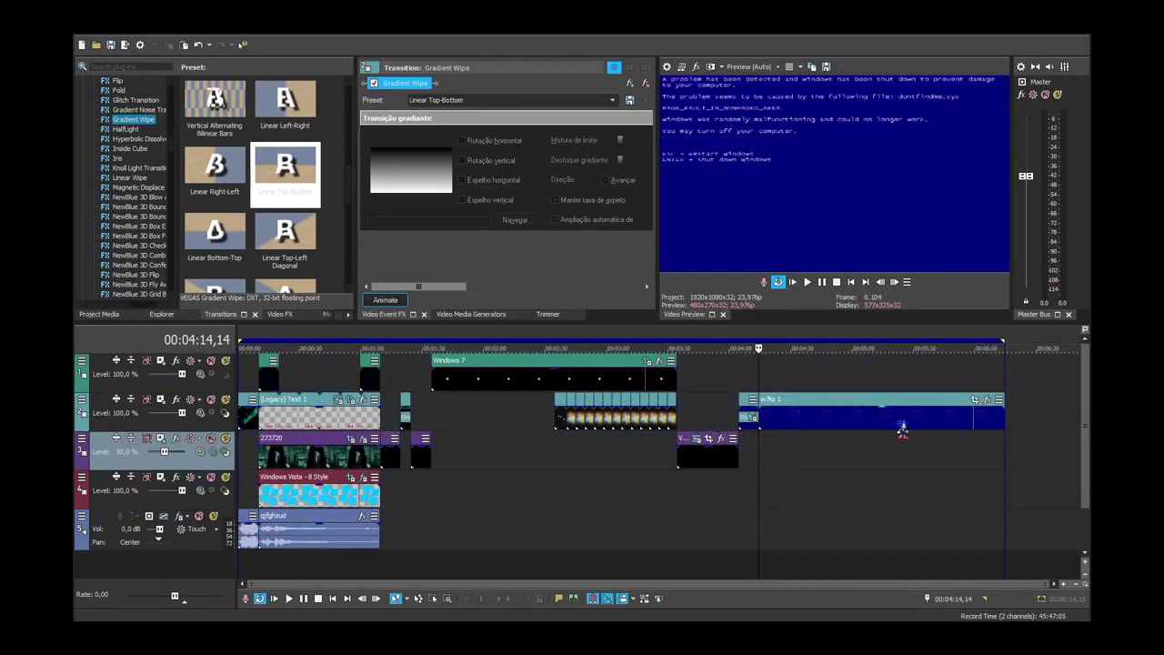
Delete the stretched w7ks 1 copy and extend the original w7ks 1 event to the loop region's end at 00:06:14,15.
{"action": "left_click", "coordinate": [1008, 421]}
{"action": "left_click", "coordinate": [766, 419]}
{"action": "key", "text": "Delete"}
{"action": "left_click_drag", "start_coordinate": [758, 417], "coordinate": [758, 416]}
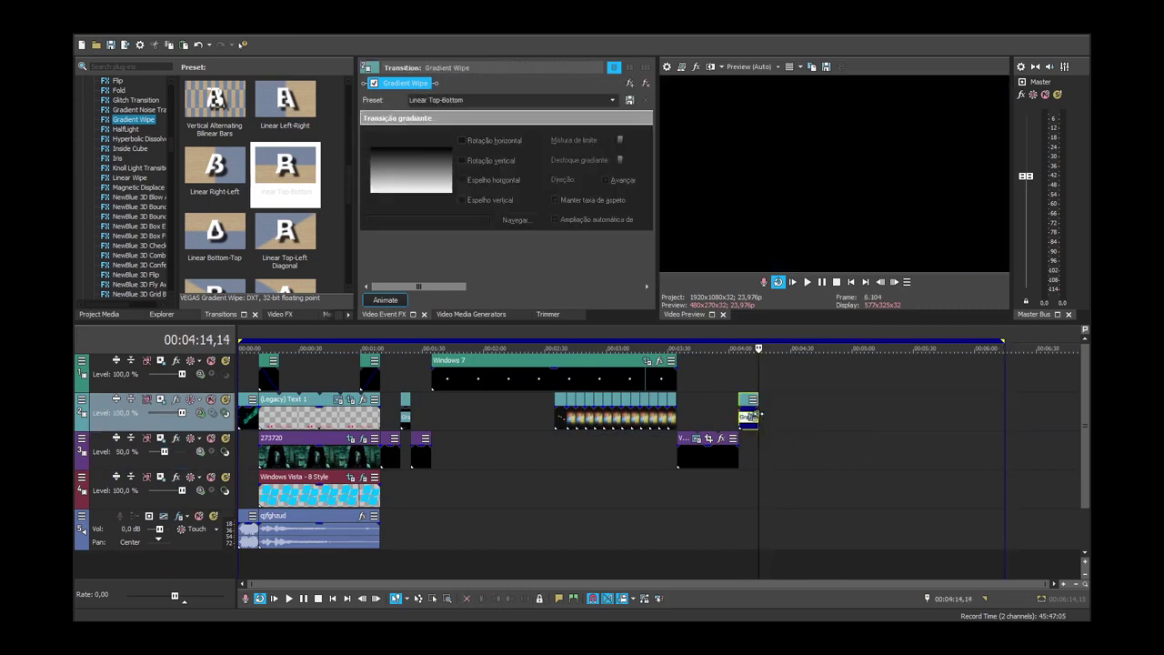
{"action": "scroll", "coordinate": [758, 418], "scroll_direction": "up", "scroll_amount": 6}
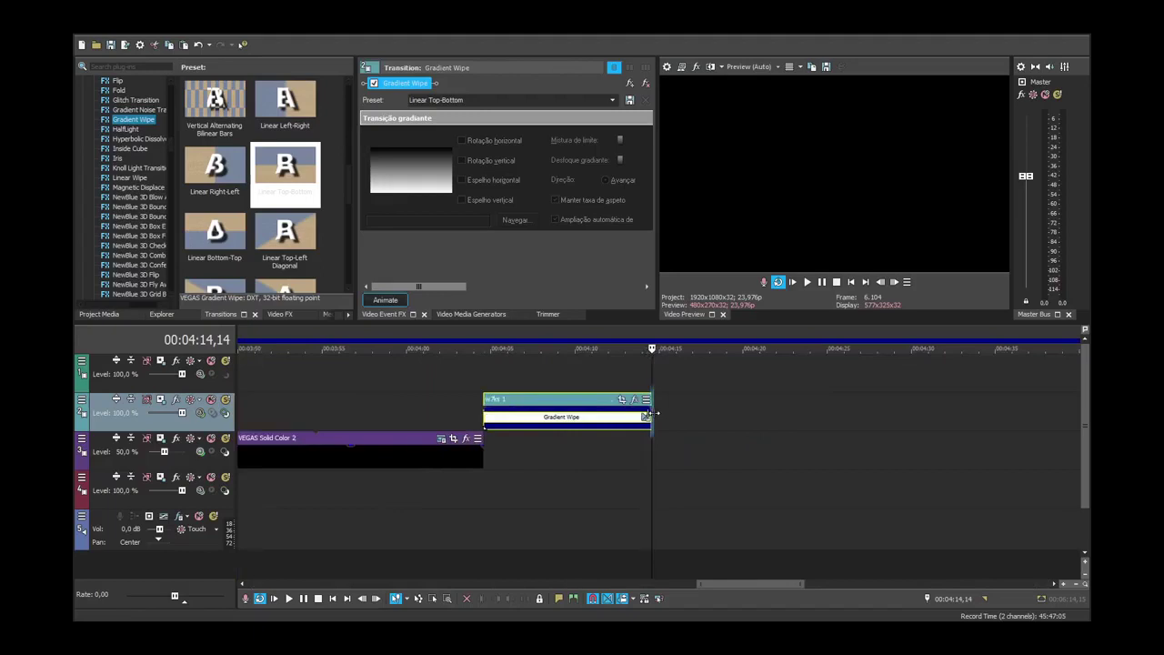
{"action": "left_click_drag", "start_coordinate": [651, 414], "coordinate": [1005, 437]}
{"action": "scroll", "coordinate": [798, 436], "scroll_direction": "down", "scroll_amount": 4}
{"action": "left_click", "coordinate": [915, 448]}
{"action": "left_click", "coordinate": [849, 461]}
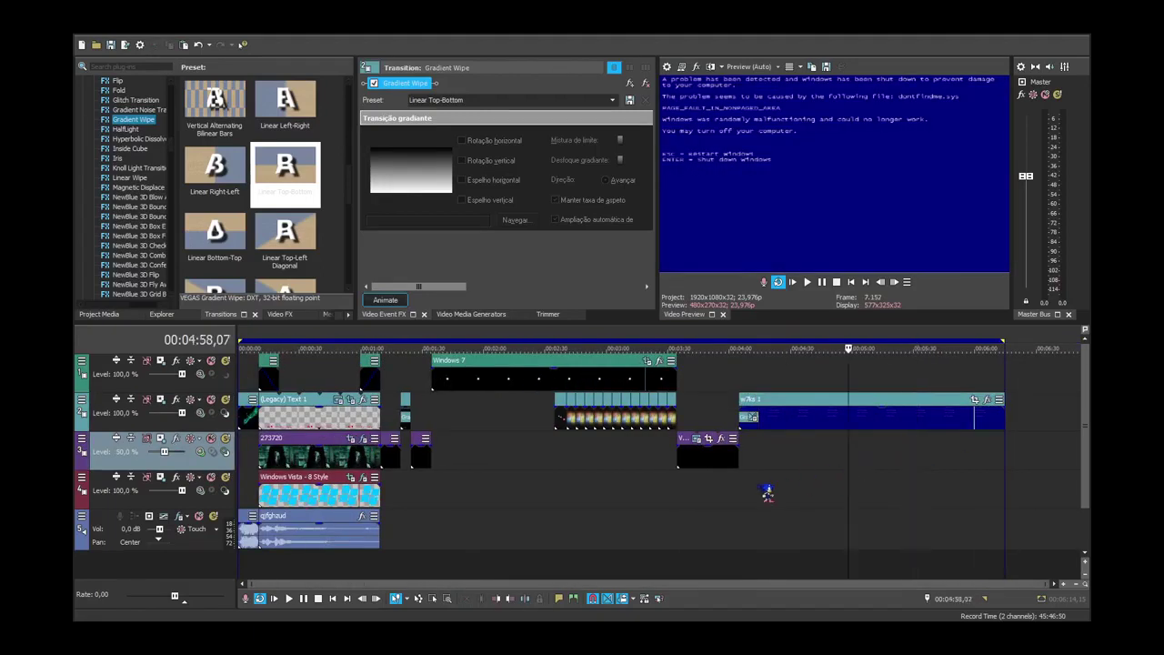
Play back the w7ks 1 kill screen on the second track from its start at 00:04:04,14.
{"action": "left_click", "coordinate": [740, 502]}
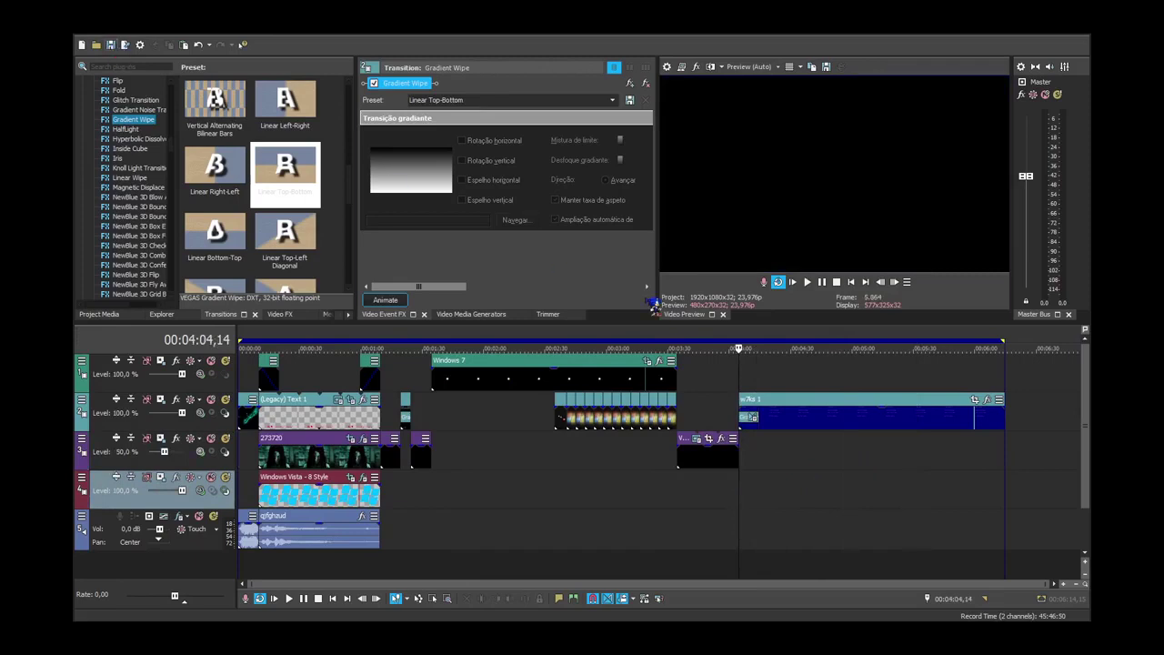
{"action": "left_click", "coordinate": [807, 282]}
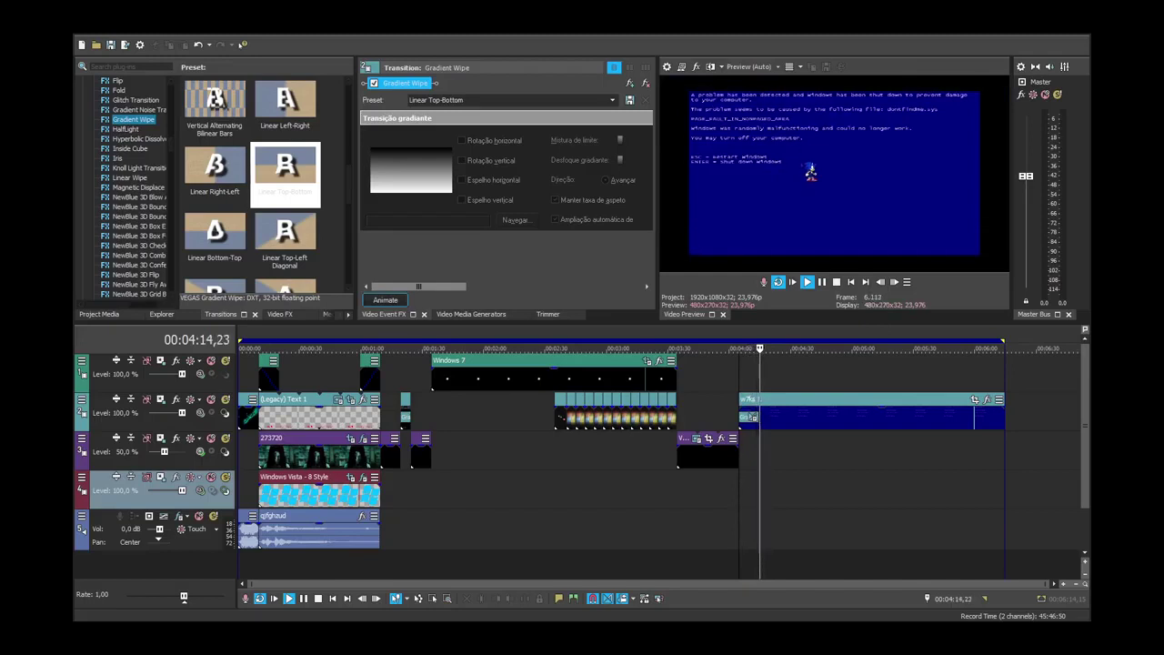
{"action": "key", "text": "space"}
Insert tv turn off.avi on the second track directly after the w7ks 1 event, starting at 00:06:14,15.
{"action": "left_click", "coordinate": [1009, 464]}
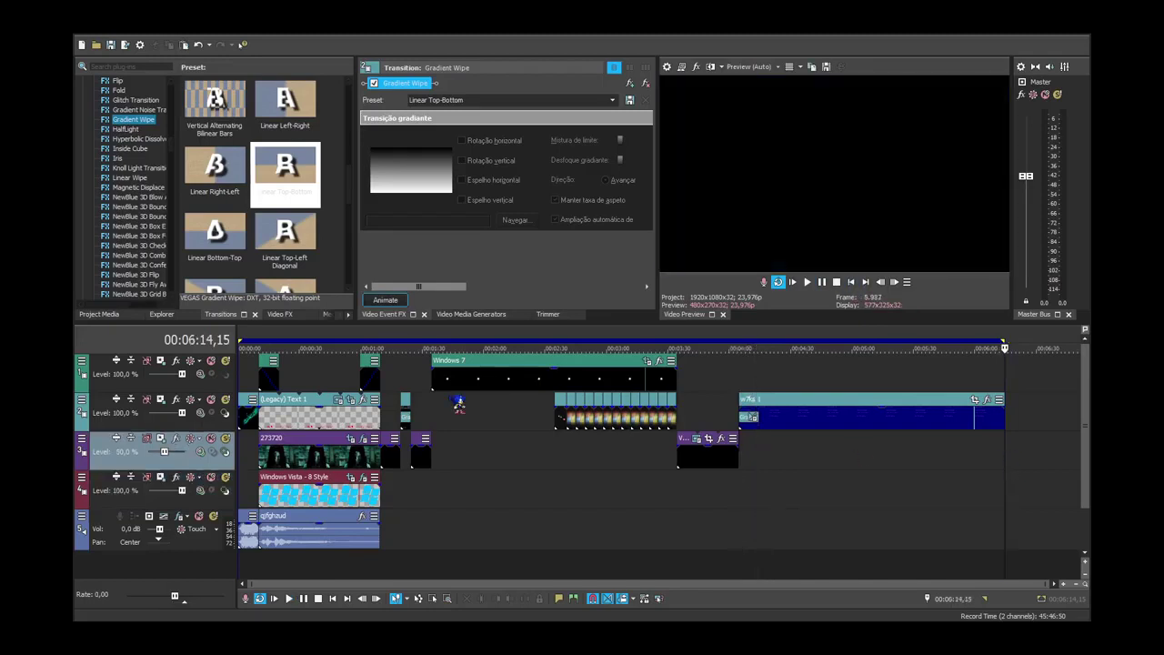
{"action": "left_click", "coordinate": [99, 314]}
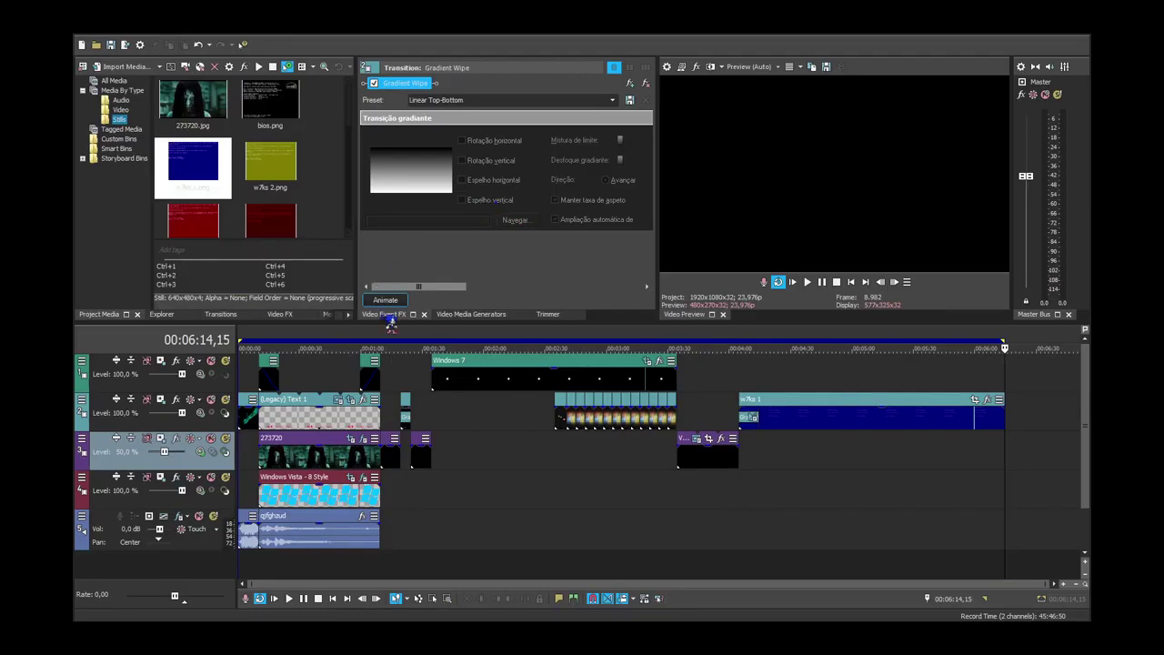
{"action": "left_click", "coordinate": [317, 316]}
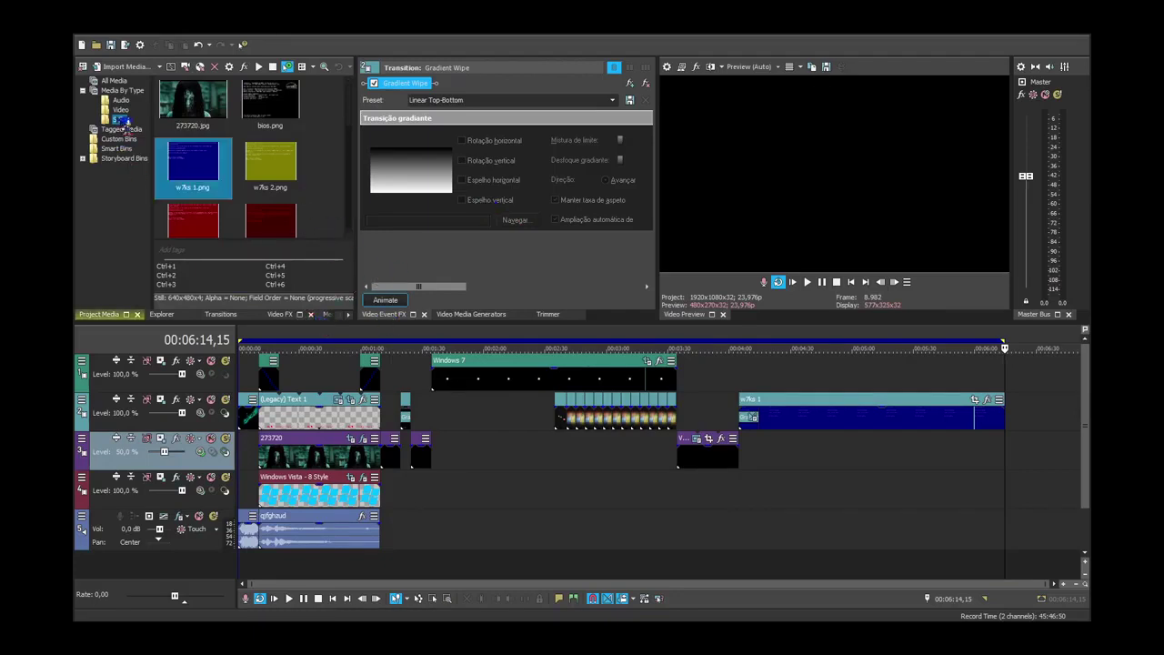
{"action": "left_click", "coordinate": [121, 109]}
{"action": "left_click", "coordinate": [271, 191]}
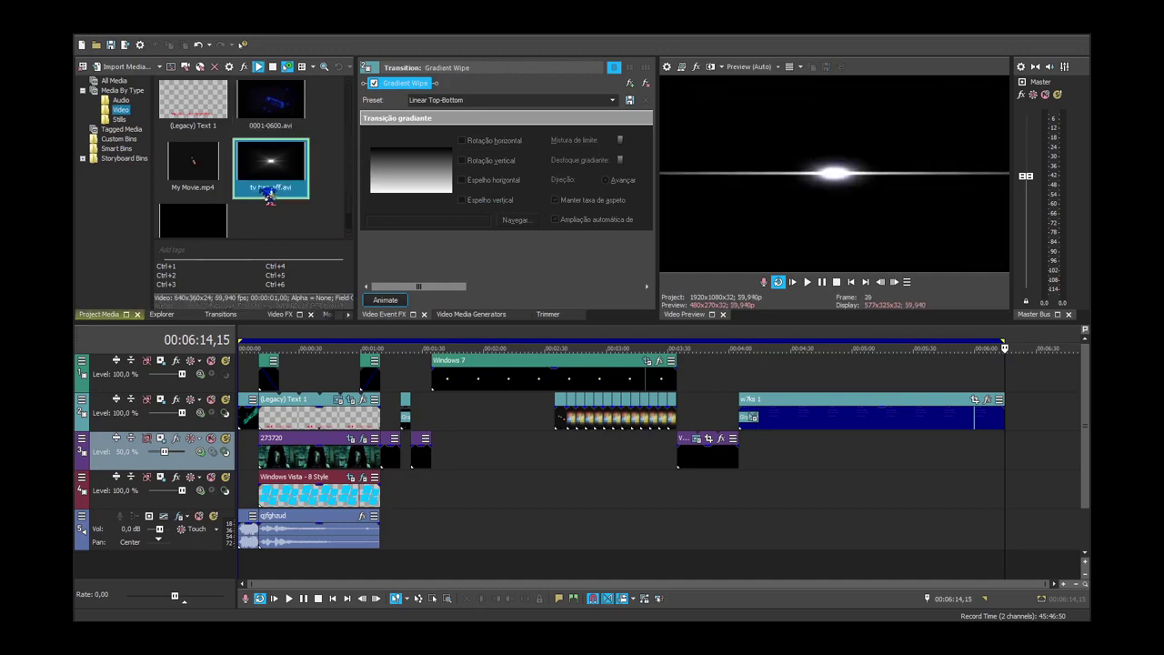
{"action": "left_click_drag", "start_coordinate": [269, 195], "coordinate": [912, 387]}
{"action": "left_click_drag", "start_coordinate": [1008, 442], "coordinate": [1007, 422]}
{"action": "scroll", "coordinate": [1006, 436], "scroll_direction": "up", "scroll_amount": 8}
{"action": "right_click", "coordinate": [634, 425]}
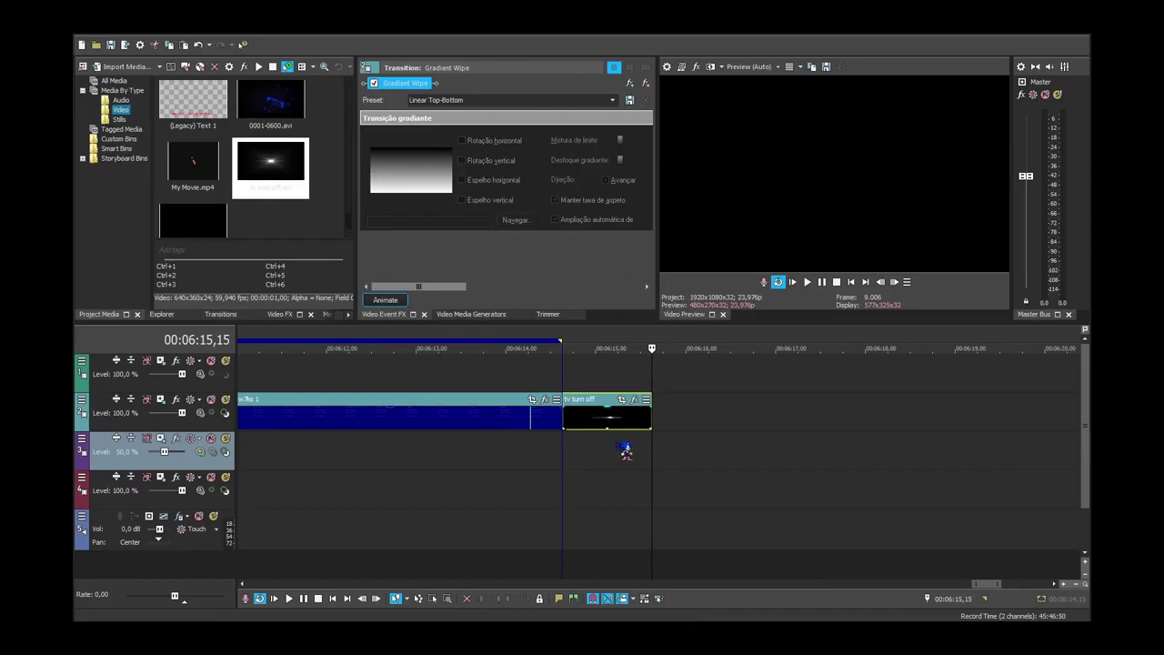
Stretch the tv turn off event so that it ends at 00:06:17,03, and briefly play back from its end.
{"action": "scroll", "coordinate": [645, 445], "scroll_direction": "down", "scroll_amount": 4}
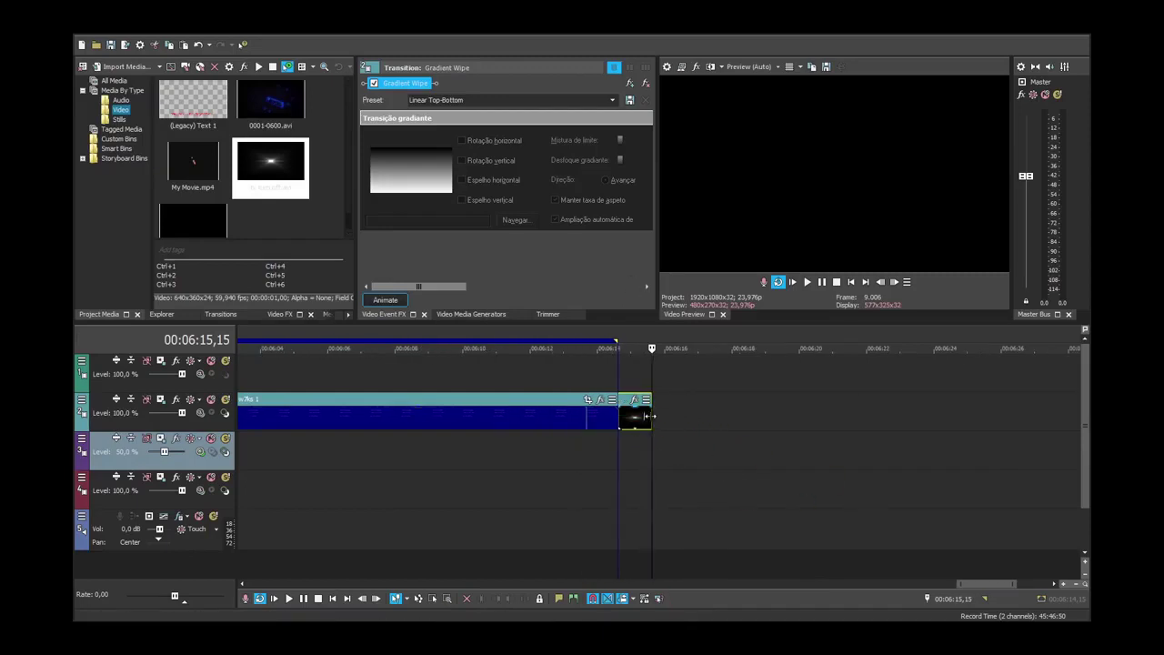
{"action": "left_click_drag", "start_coordinate": [650, 416], "coordinate": [701, 415]}
{"action": "left_click", "coordinate": [658, 423]}
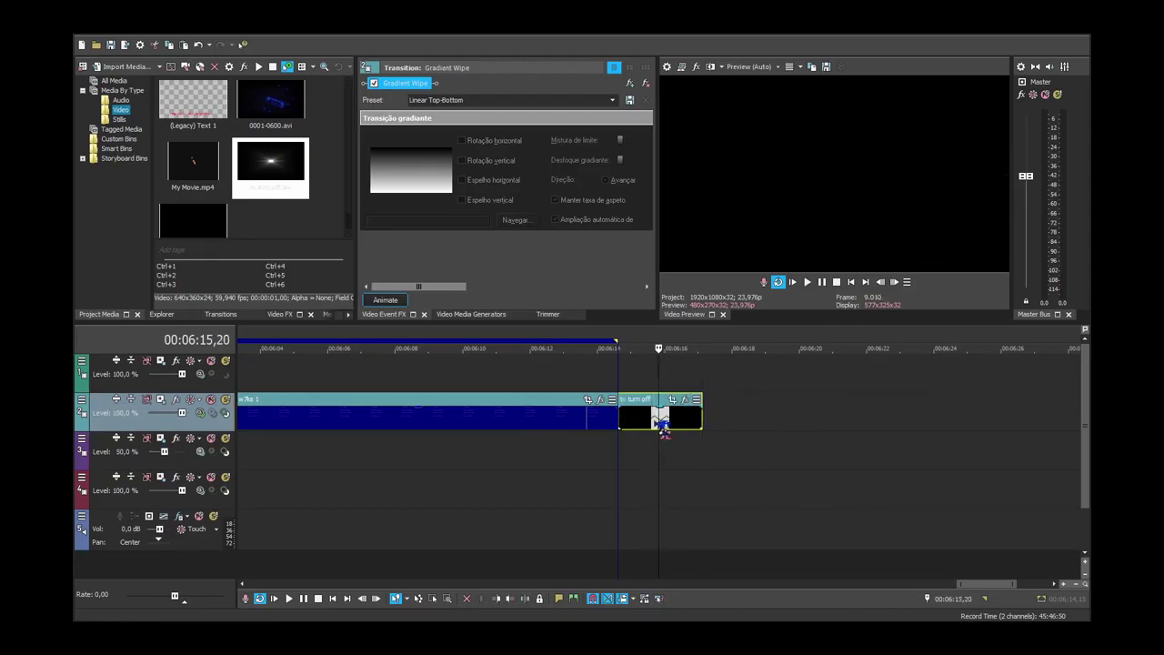
{"action": "left_click", "coordinate": [625, 425]}
{"action": "left_click", "coordinate": [620, 425]}
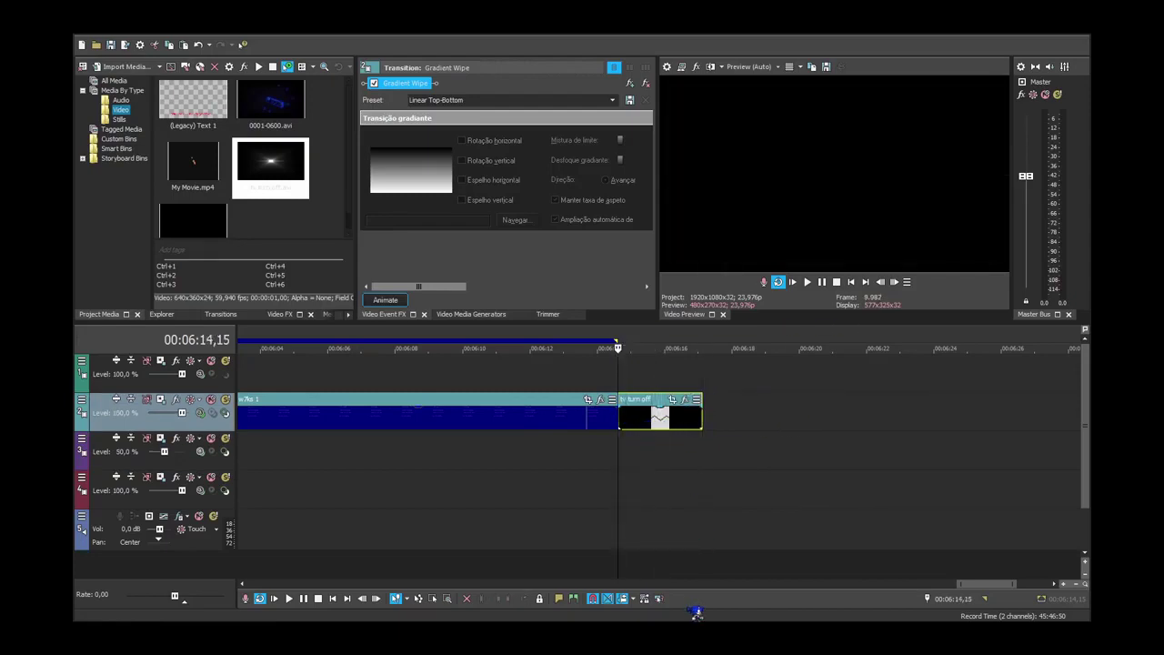
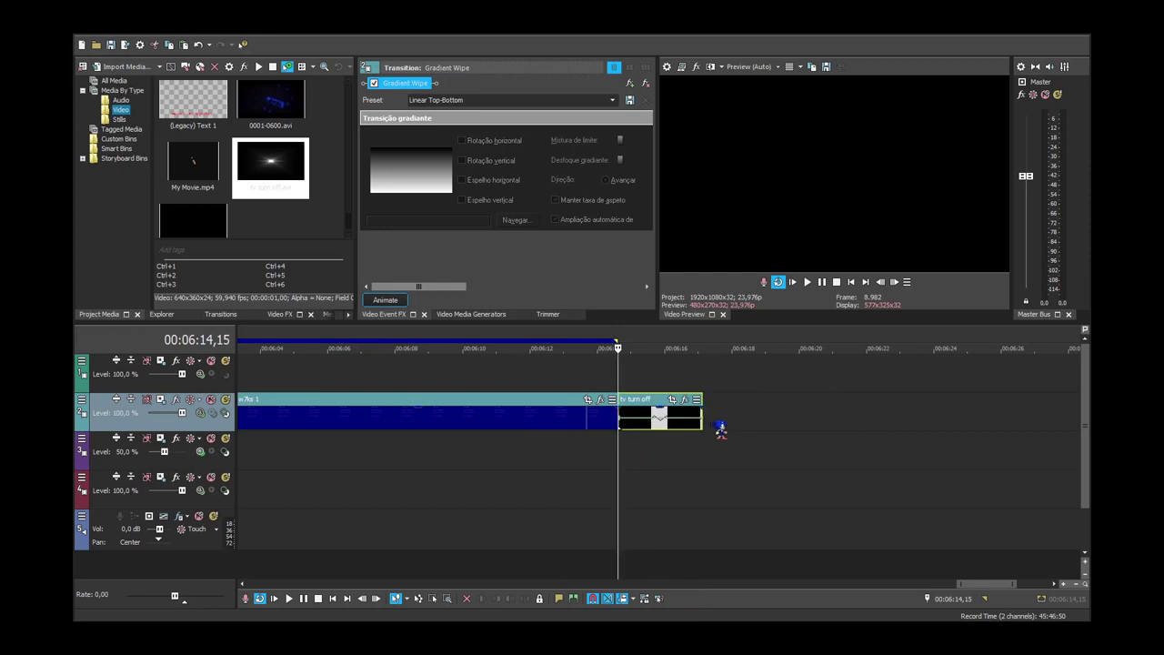
{"action": "left_click", "coordinate": [709, 456]}
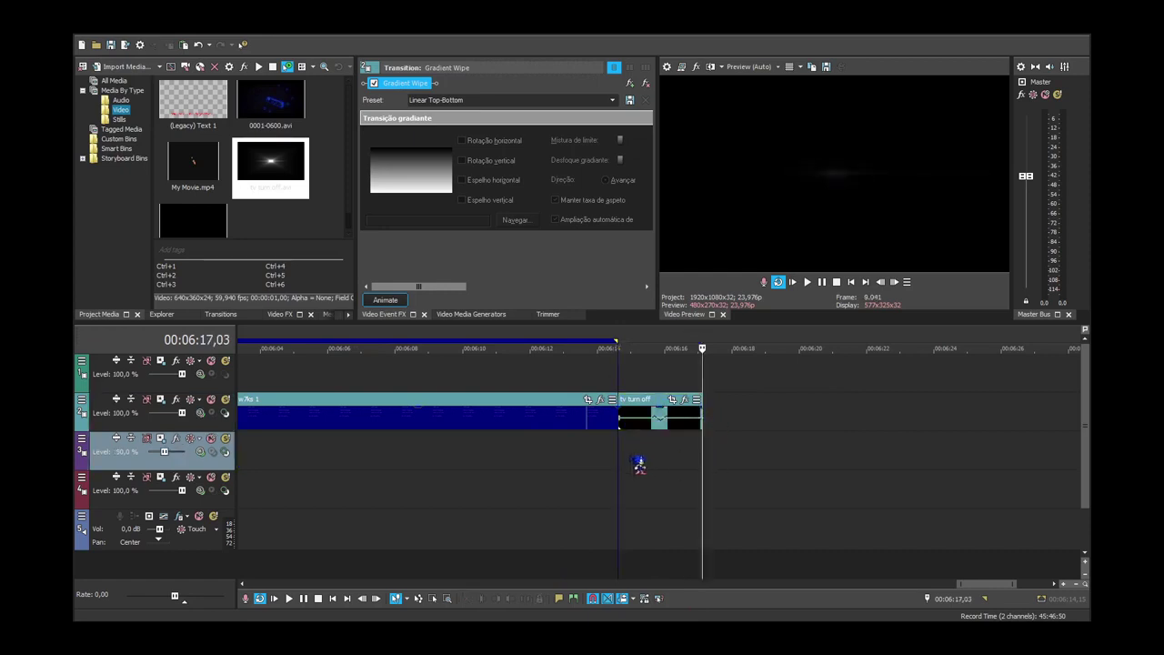
{"action": "left_click", "coordinate": [806, 282]}
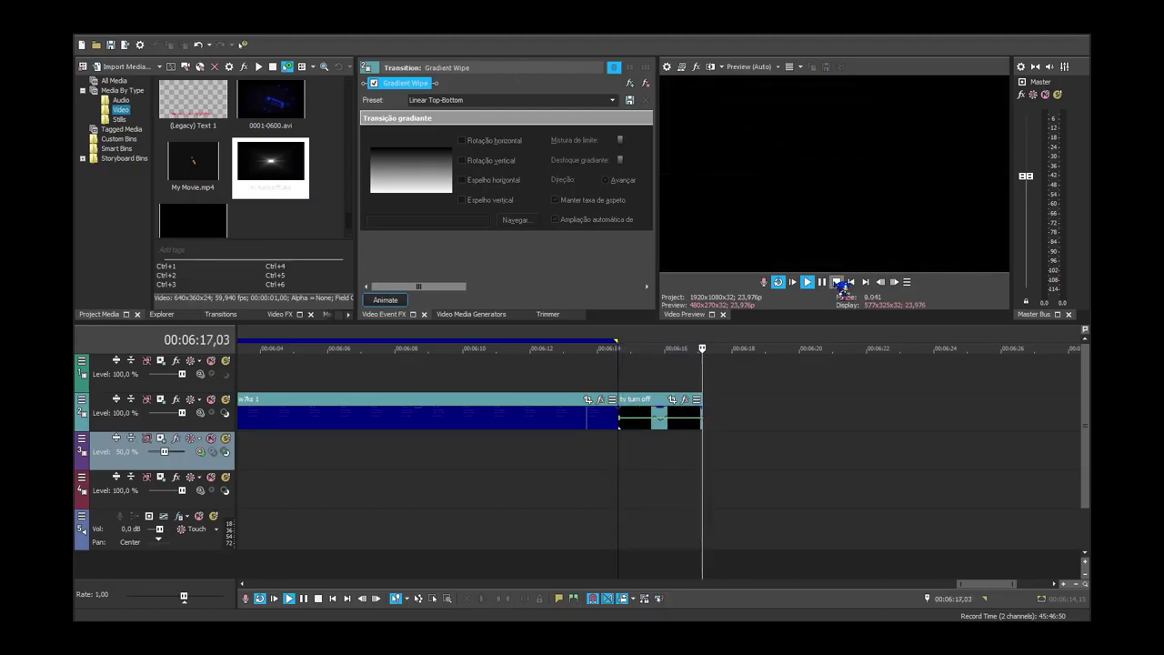
{"action": "left_click", "coordinate": [836, 282]}
Copy all events from the first black solid after the title scene through the one after the Windows 7 boot, and paste them at 00:06:17,03.
{"action": "scroll", "coordinate": [802, 493], "scroll_direction": "down", "scroll_amount": 5}
{"action": "left_click", "coordinate": [700, 459]}
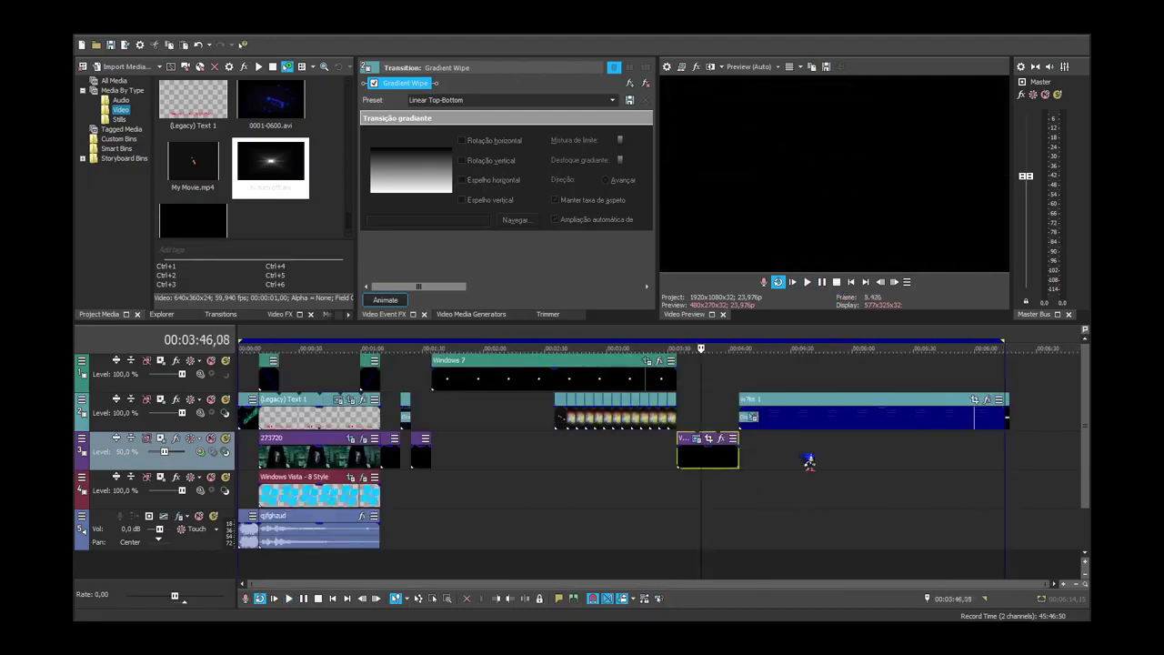
{"action": "left_click", "coordinate": [389, 459]}
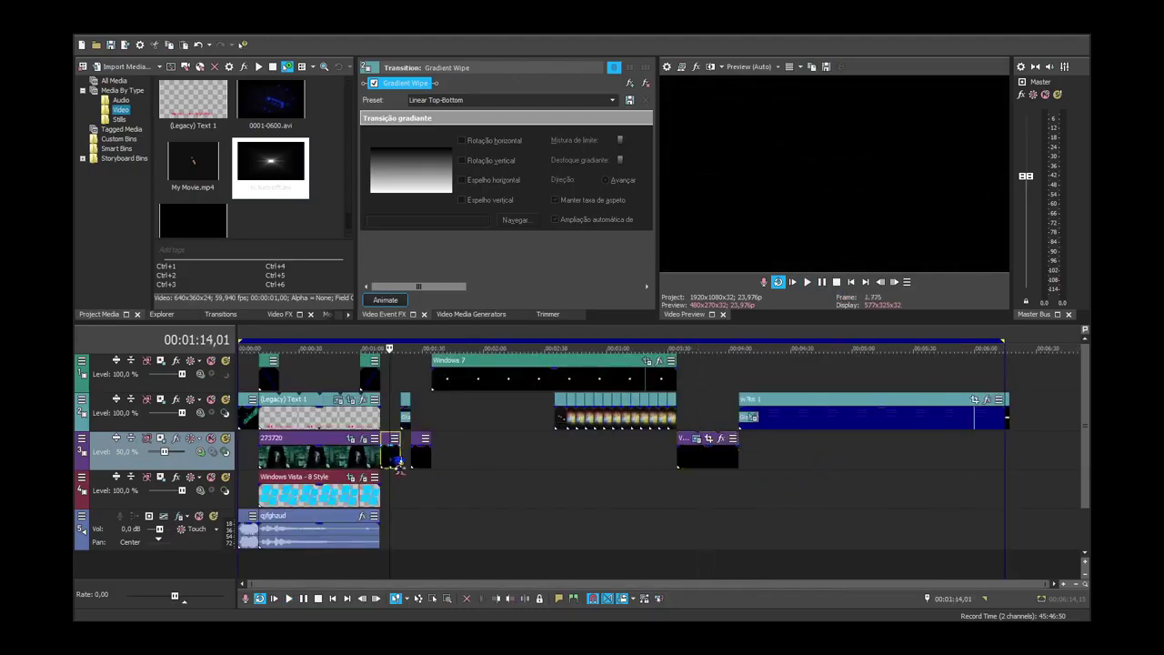
{"action": "left_click", "coordinate": [408, 386]}
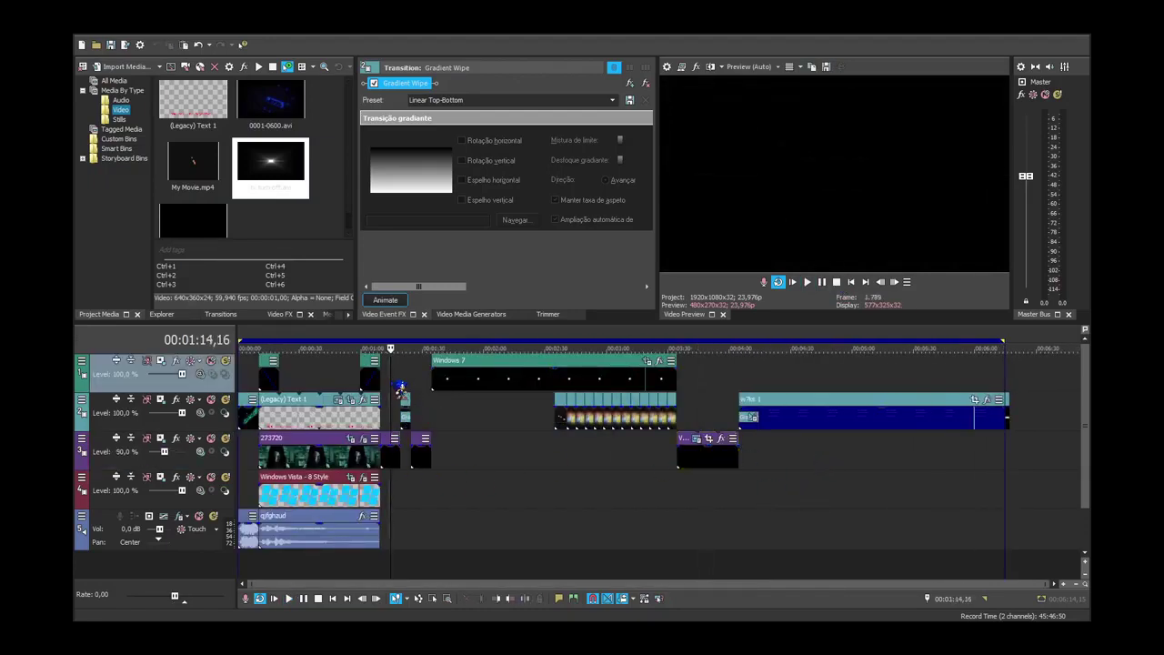
{"action": "left_click", "coordinate": [705, 464], "text": "shift"}
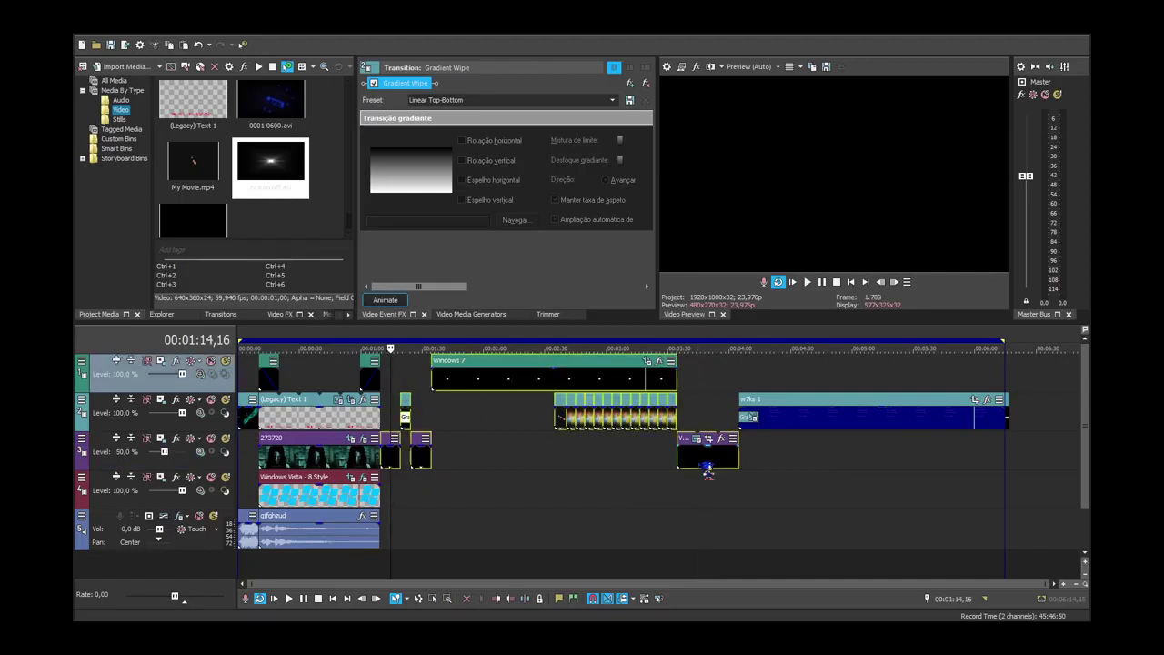
{"action": "left_click", "coordinate": [1023, 389]}
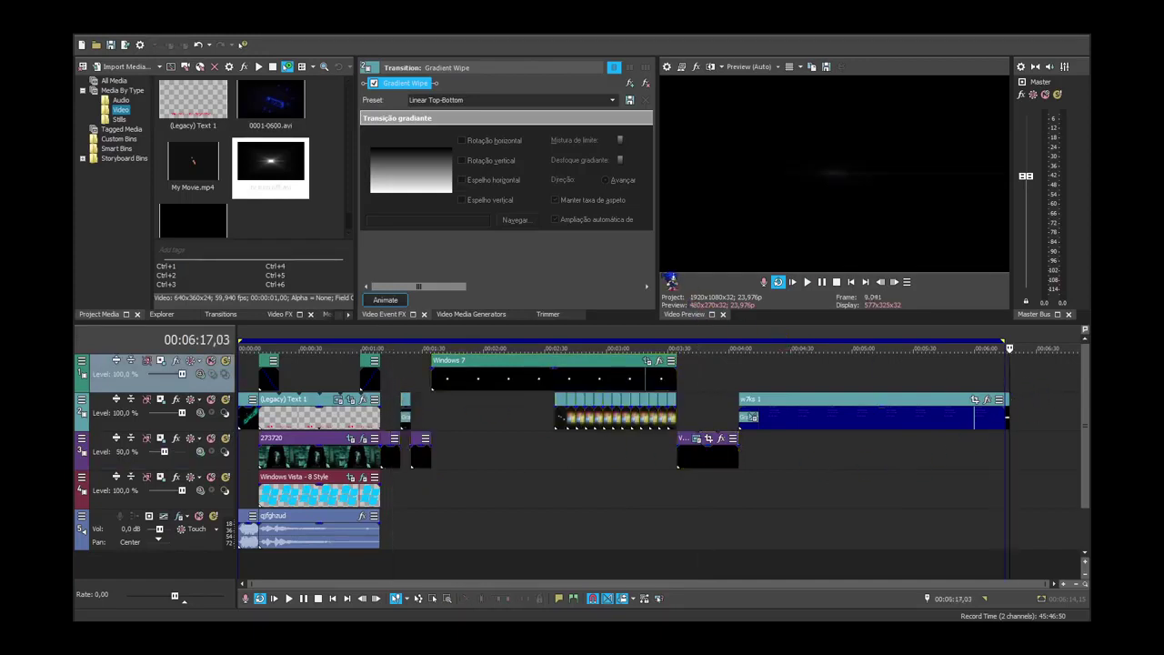
{"action": "key", "text": "ctrl+v"}
Line up the end of the tv turn off event and the start of the pasted black solid at 00:06:17,03.
{"action": "scroll", "coordinate": [888, 410], "scroll_direction": "down", "scroll_amount": 3}
{"action": "left_click", "coordinate": [815, 494]}
{"action": "scroll", "coordinate": [815, 496], "scroll_direction": "up", "scroll_amount": 5}
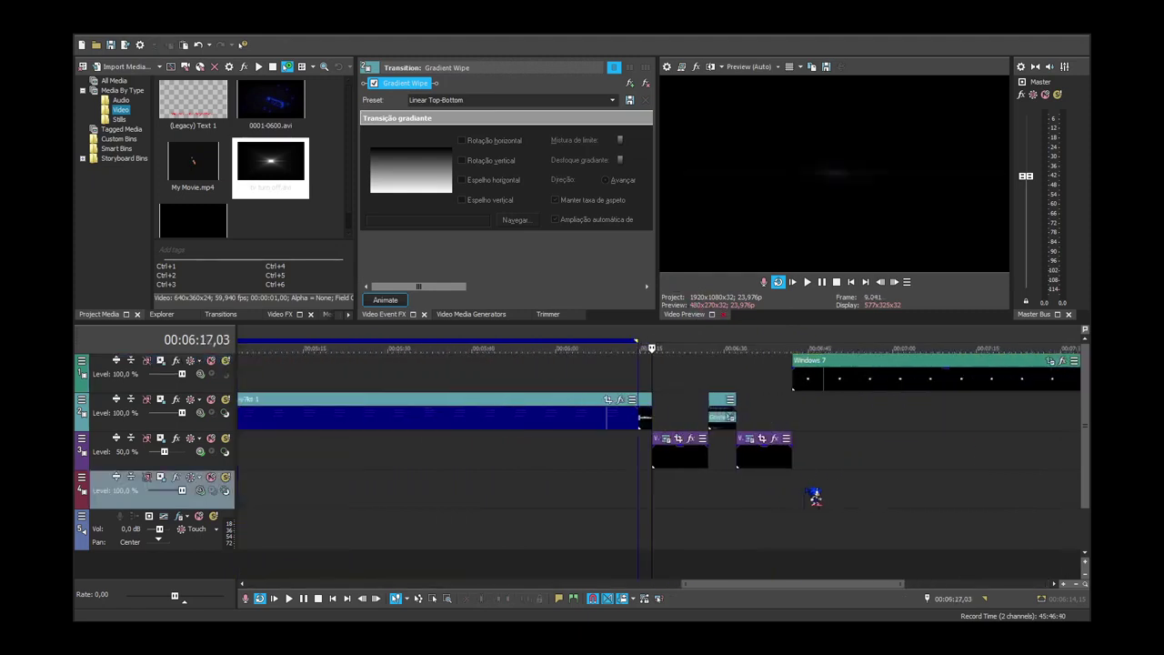
{"action": "scroll", "coordinate": [815, 495], "scroll_direction": "up", "scroll_amount": 4}
{"action": "left_click", "coordinate": [880, 282]}
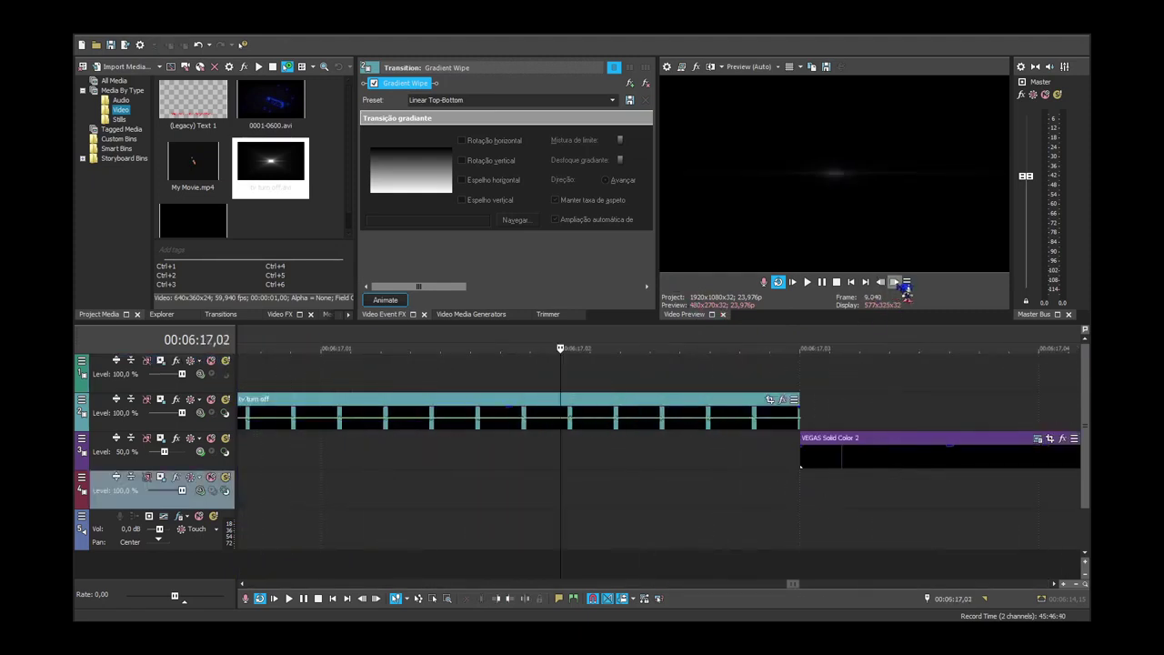
{"action": "left_click", "coordinate": [894, 281]}
{"action": "scroll", "coordinate": [671, 485], "scroll_direction": "up", "scroll_amount": 2}
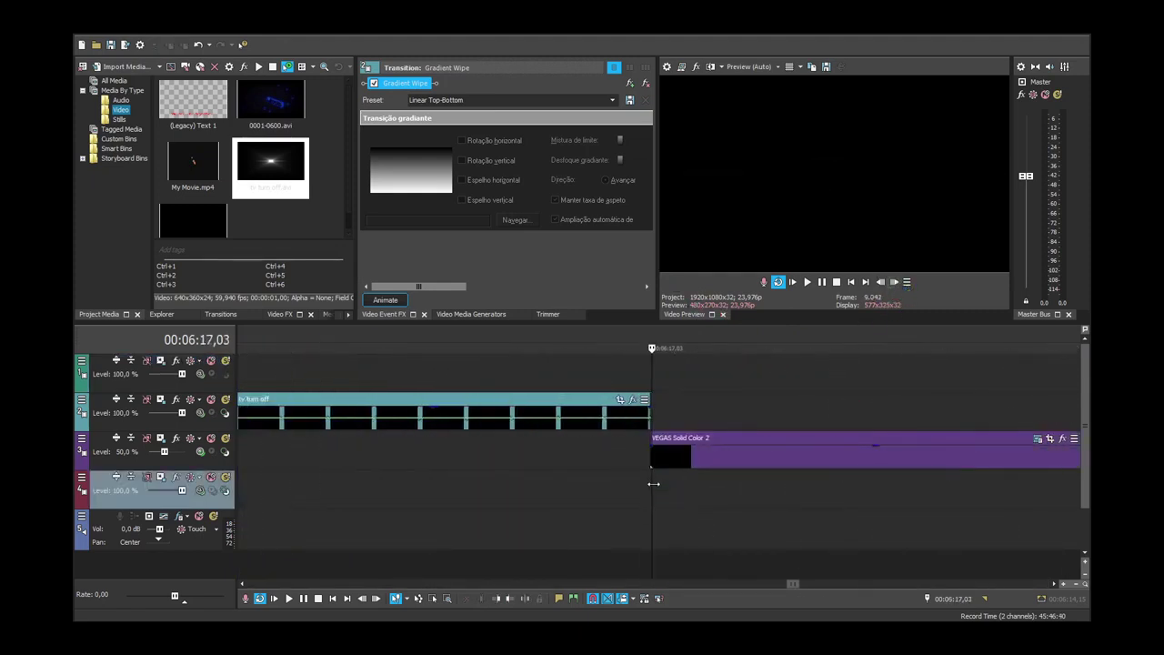
{"action": "left_click_drag", "start_coordinate": [667, 466], "coordinate": [673, 468]}
{"action": "left_click", "coordinate": [656, 484]}
{"action": "left_click", "coordinate": [647, 410]}
{"action": "left_click", "coordinate": [662, 487]}
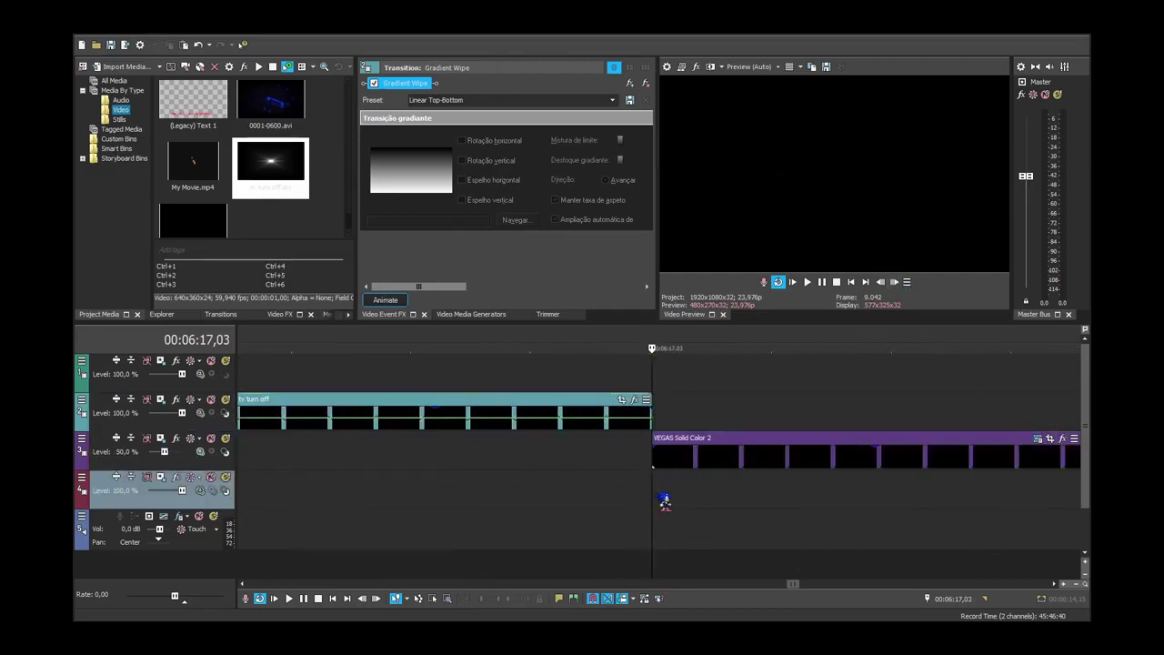
Check the edges of the pasted bios event and snap the start of the pasted Windows 7 event to 00:06:42,04.
{"action": "scroll", "coordinate": [662, 499], "scroll_direction": "down", "scroll_amount": 6}
{"action": "left_click", "coordinate": [768, 520]}
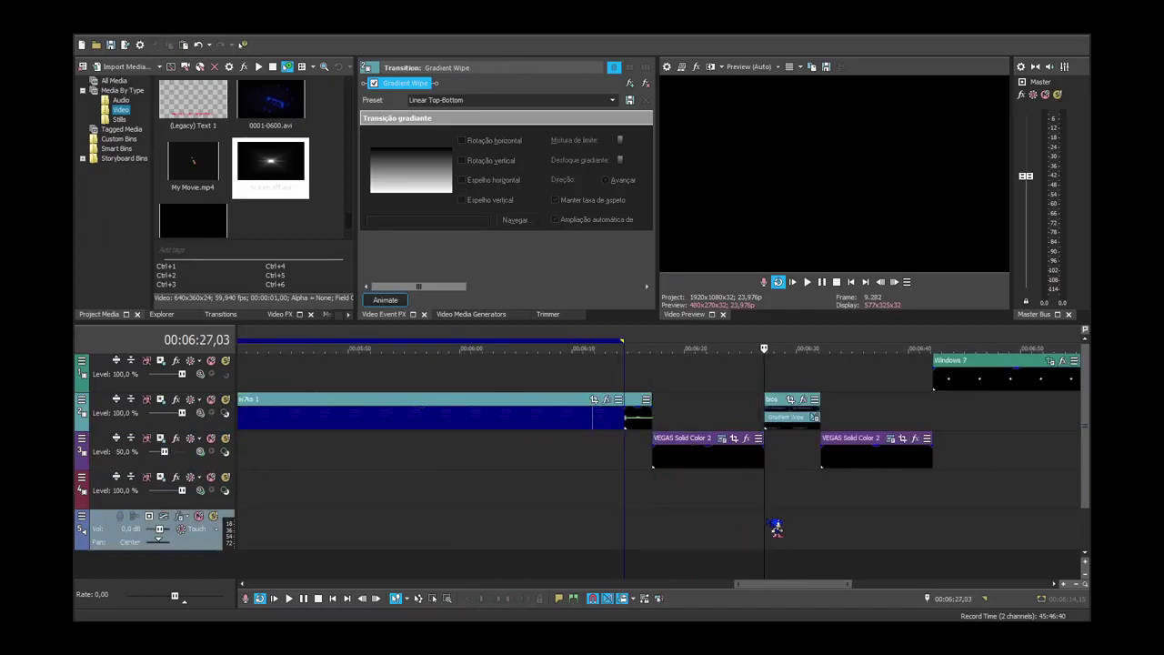
{"action": "scroll", "coordinate": [670, 446], "scroll_direction": "up", "scroll_amount": 10}
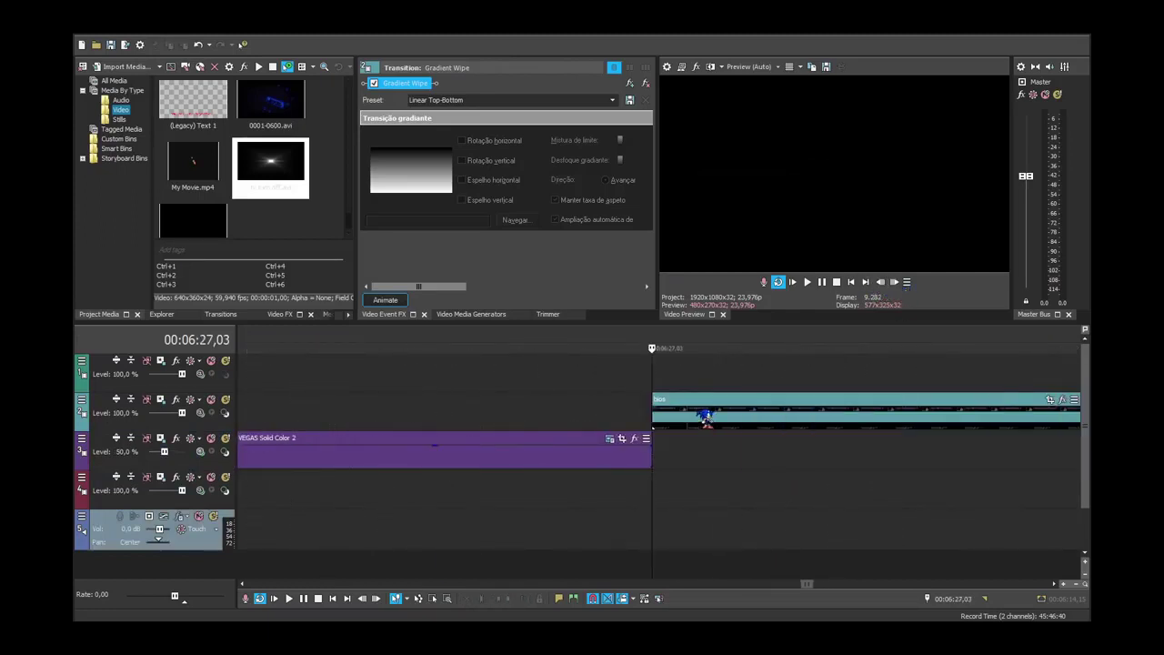
{"action": "left_click", "coordinate": [660, 506]}
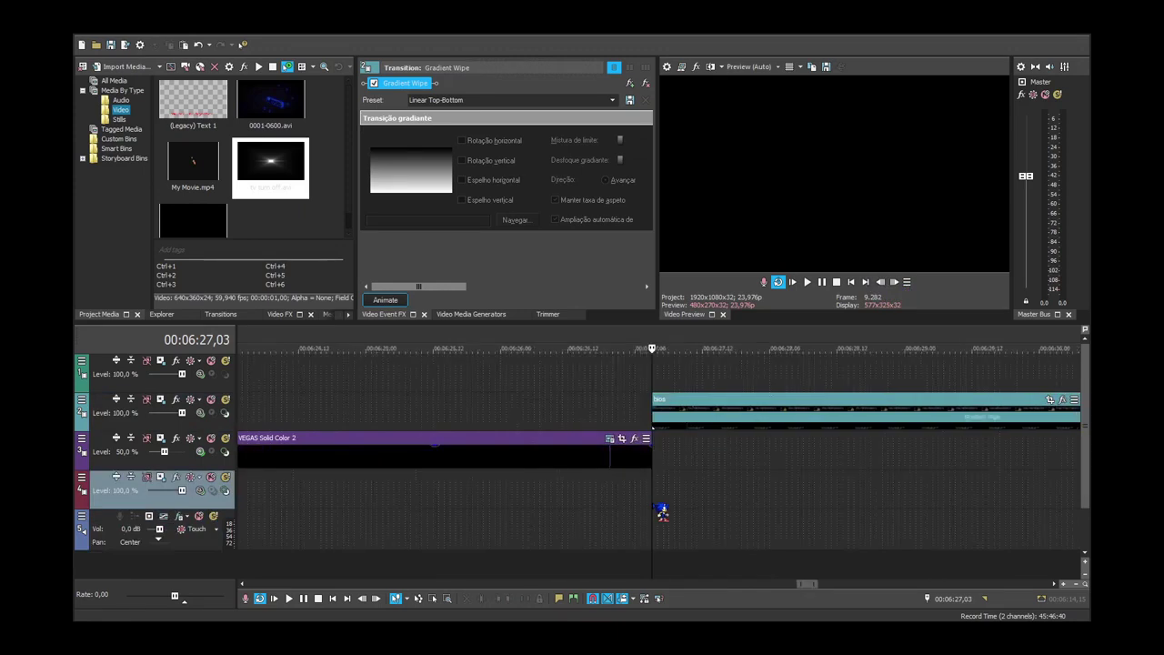
{"action": "scroll", "coordinate": [660, 510], "scroll_direction": "down", "scroll_amount": 8}
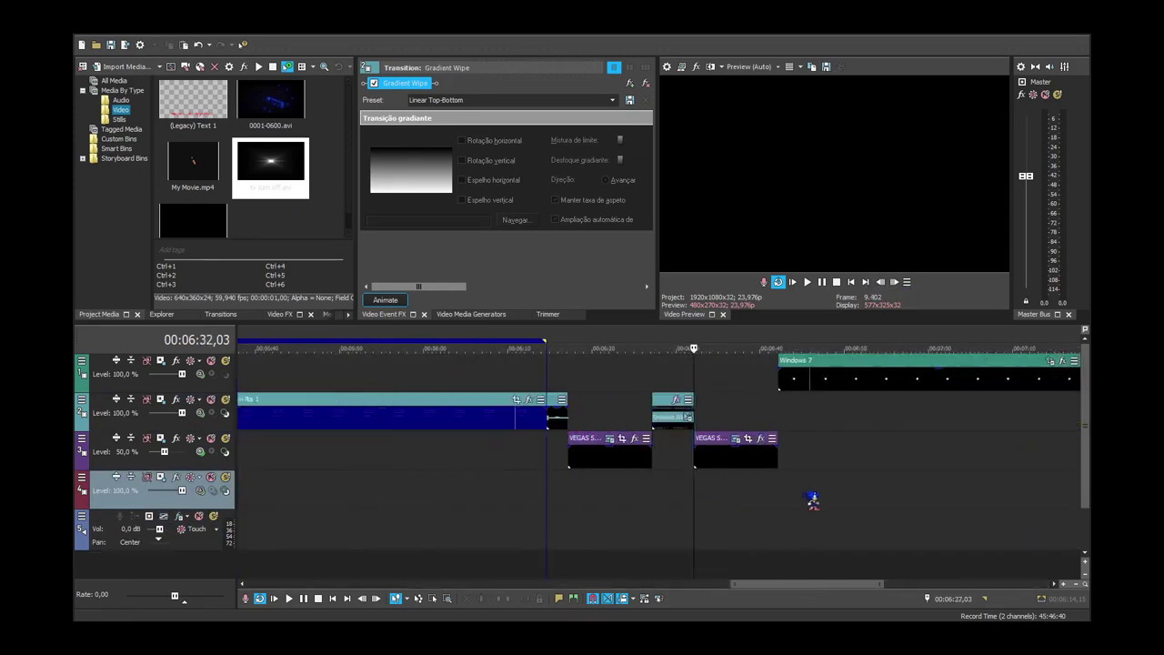
{"action": "left_click", "coordinate": [780, 501]}
{"action": "scroll", "coordinate": [688, 400], "scroll_direction": "up", "scroll_amount": 5}
{"action": "left_click", "coordinate": [686, 389]}
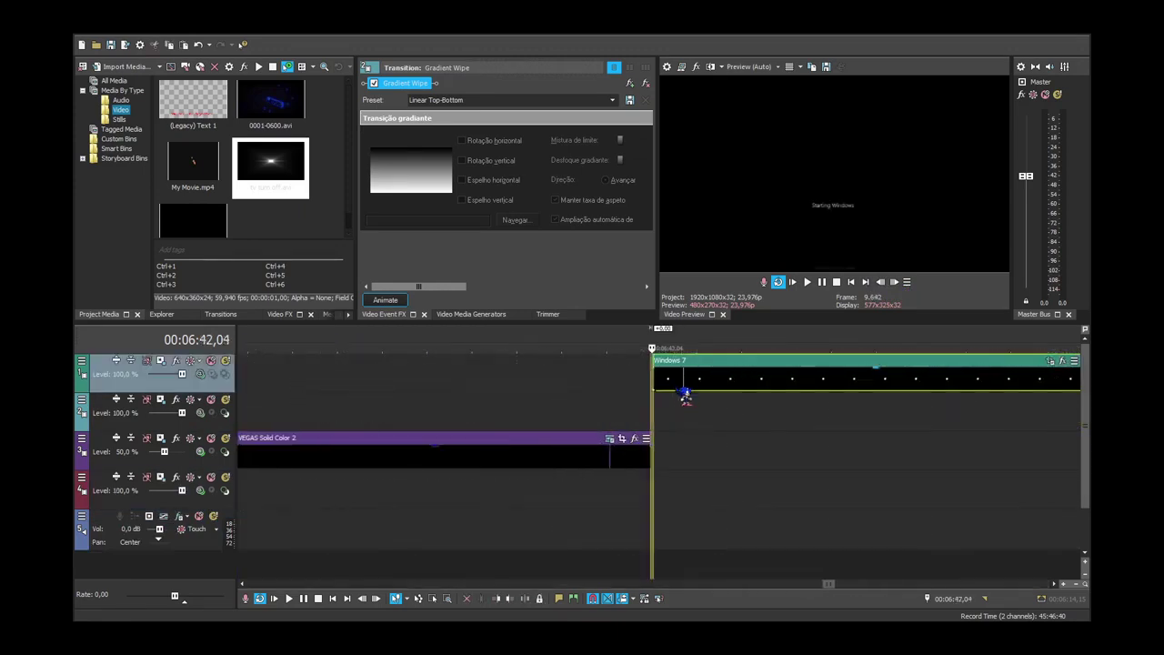
{"action": "left_click", "coordinate": [665, 415]}
{"action": "scroll", "coordinate": [666, 414], "scroll_direction": "down", "scroll_amount": 10}
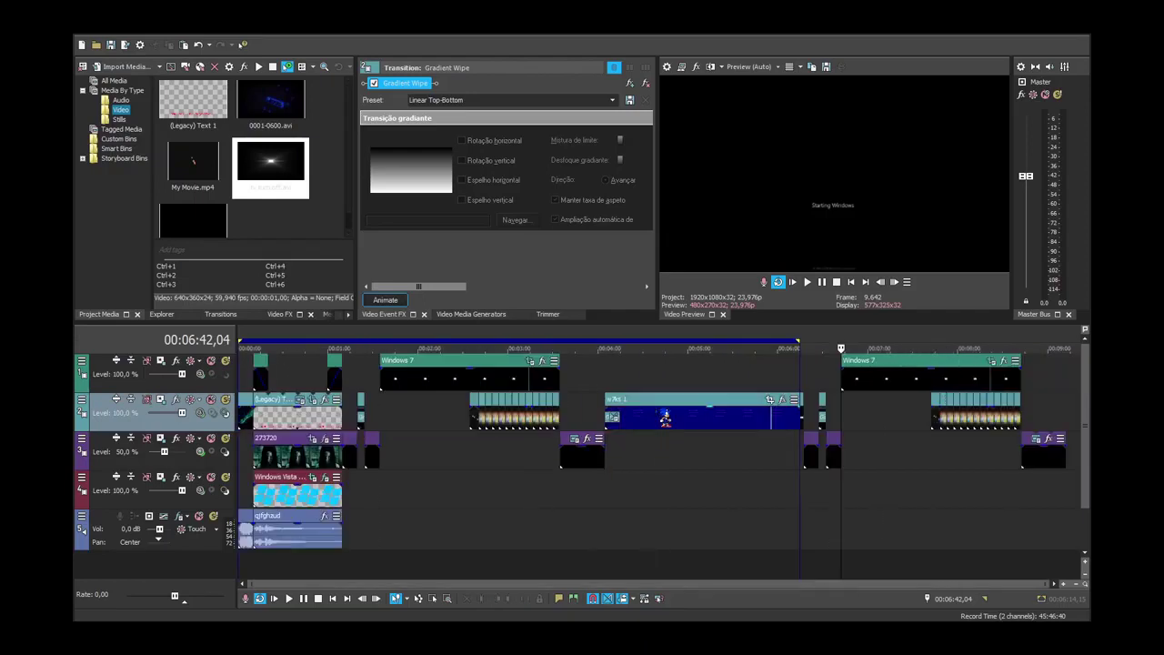
Snap the first pasted My Movie event to 00:07:42,04 and extend the loop region to 00:09:12,05.
{"action": "left_click", "coordinate": [945, 463]}
{"action": "scroll", "coordinate": [944, 464], "scroll_direction": "up", "scroll_amount": 10}
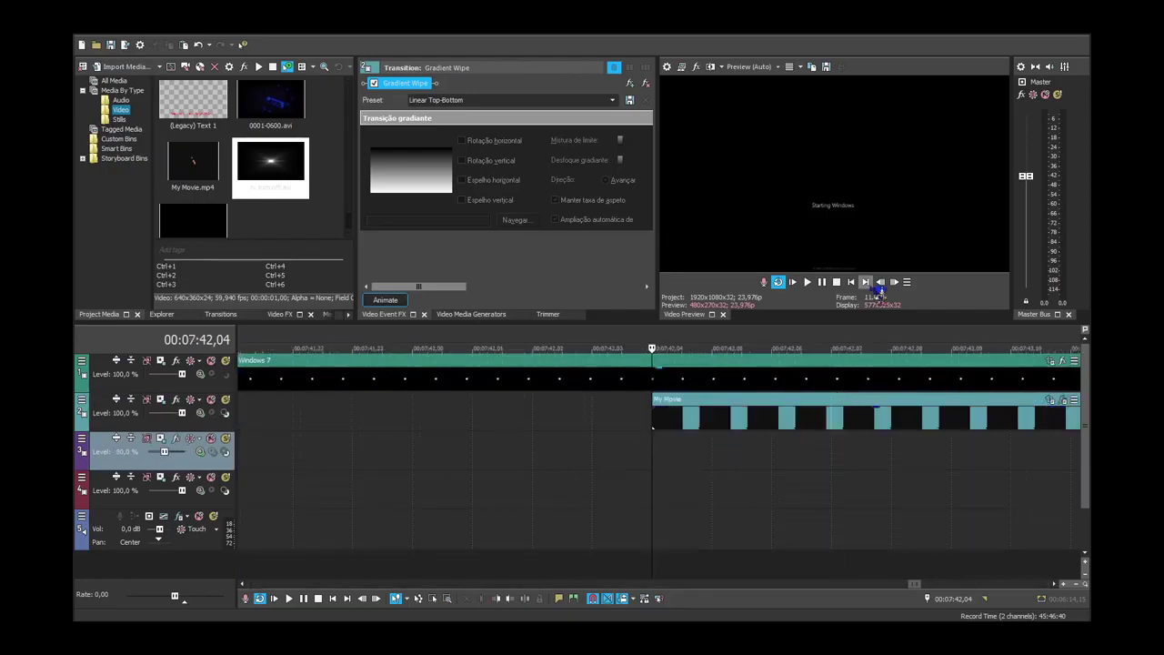
{"action": "left_click", "coordinate": [738, 426]}
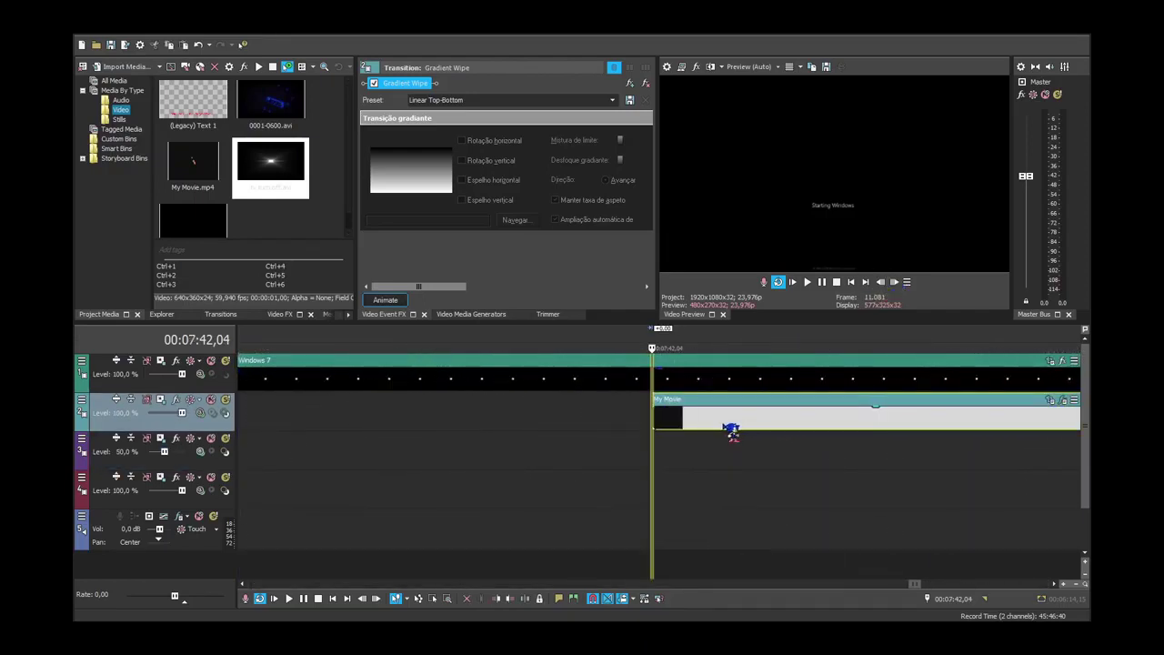
{"action": "left_click", "coordinate": [664, 458]}
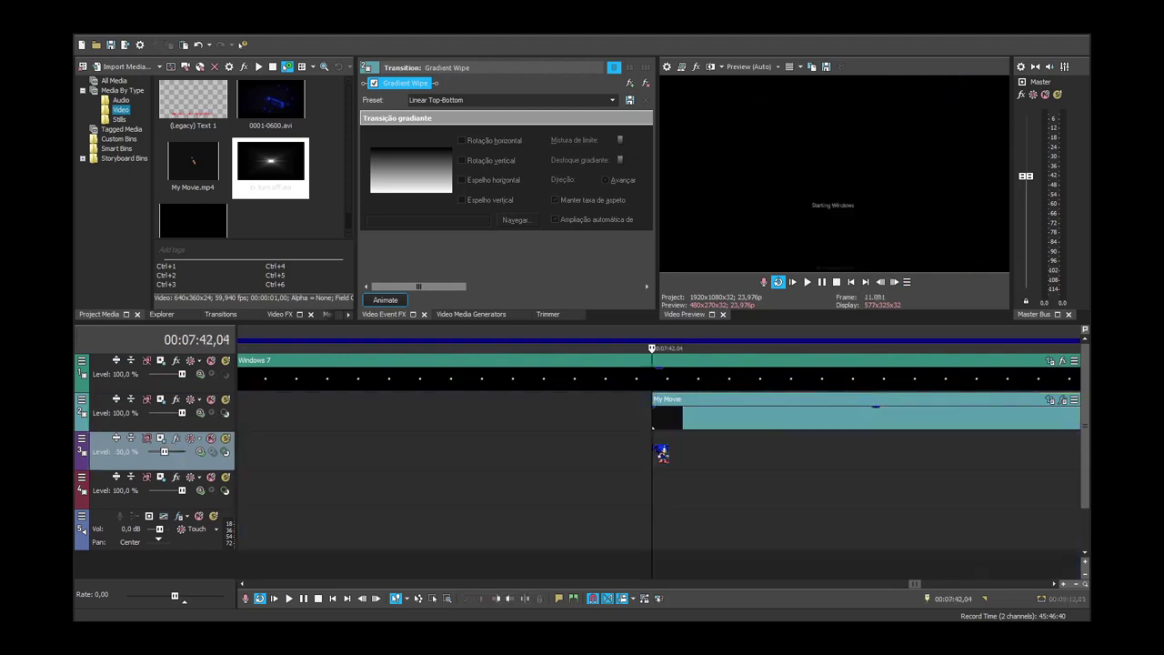
{"action": "scroll", "coordinate": [665, 455], "scroll_direction": "down", "scroll_amount": 10}
{"action": "scroll", "coordinate": [664, 455], "scroll_direction": "up", "scroll_amount": 10}
Examine the joins between the pasted My Movie repeats and the alignment of the final black solid at 00:08:42,05.
{"action": "left_click", "coordinate": [688, 449]}
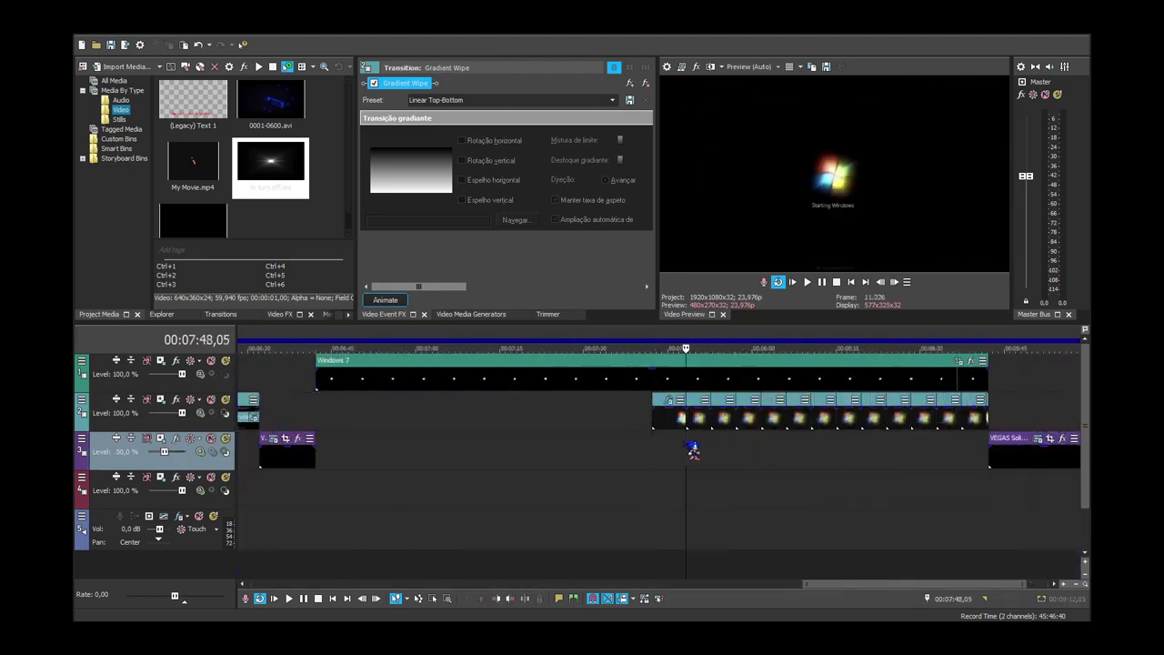
{"action": "left_click", "coordinate": [736, 455]}
{"action": "left_click_drag", "start_coordinate": [768, 448], "coordinate": [956, 448]}
{"action": "left_click", "coordinate": [990, 466]}
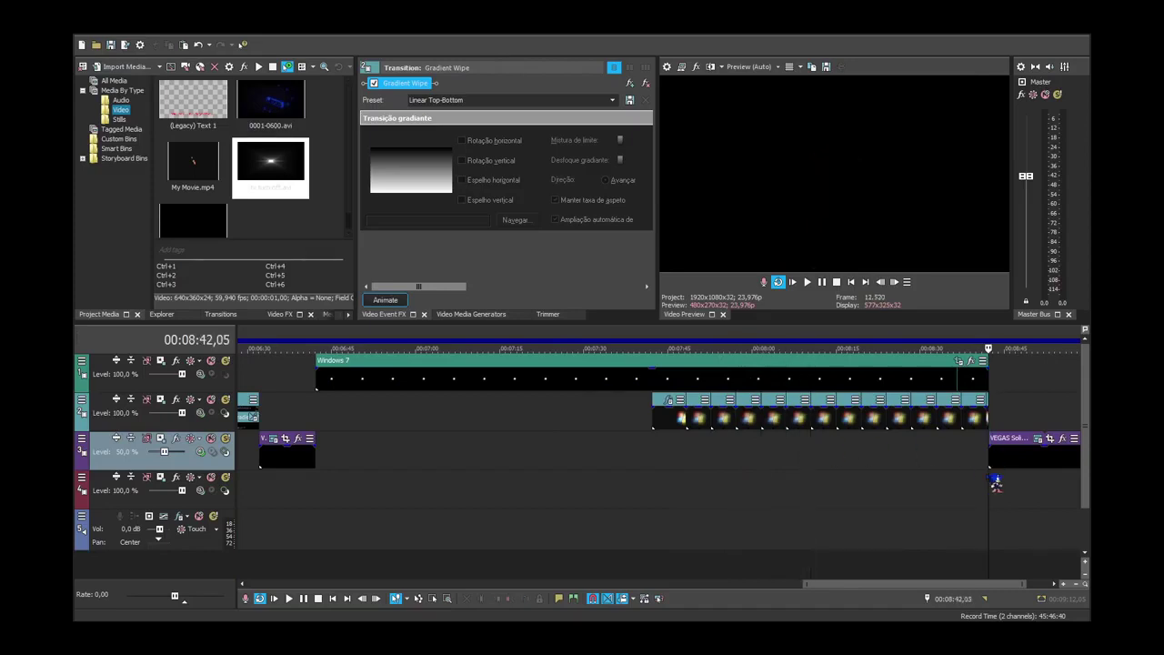
{"action": "scroll", "coordinate": [987, 491], "scroll_direction": "up", "scroll_amount": 10}
{"action": "left_click", "coordinate": [673, 489]}
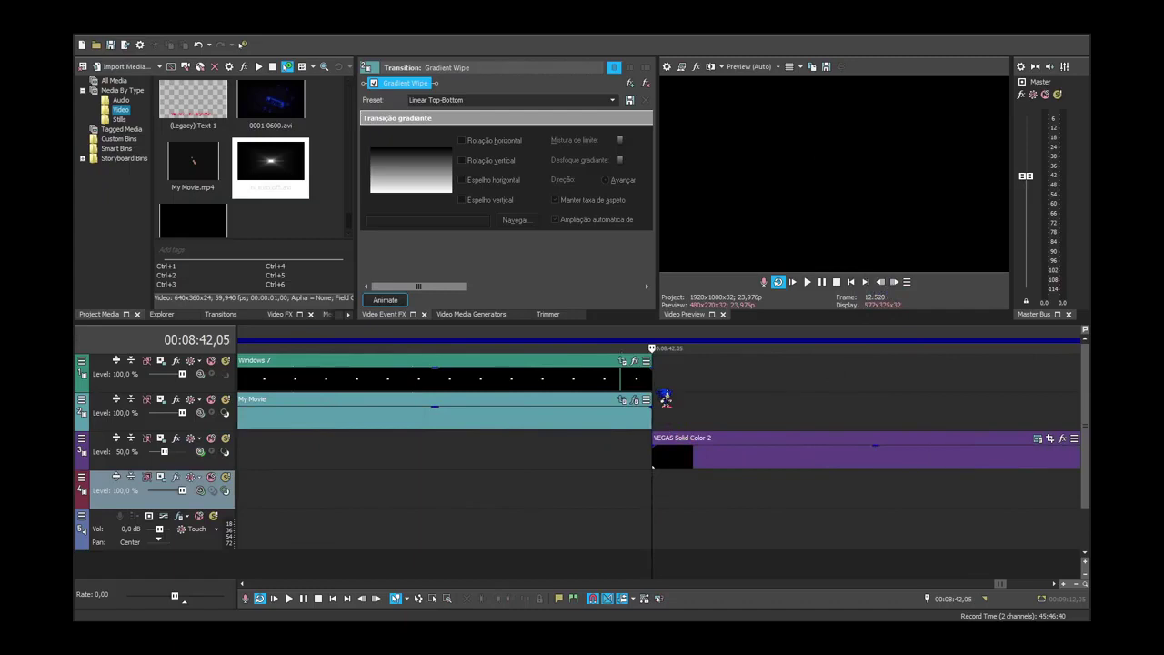
{"action": "scroll", "coordinate": [665, 391], "scroll_direction": "down", "scroll_amount": 10}
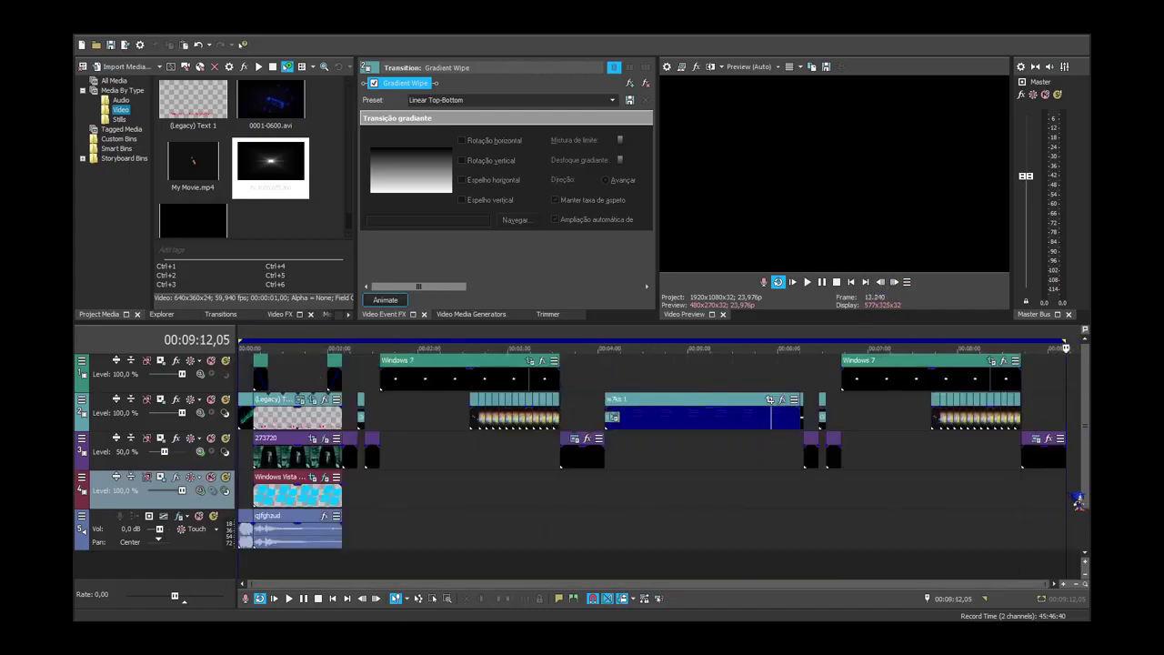
Add the w7ks 2.png still on the track above the w7ks 1 event and extend it to match that event's length.
{"action": "left_click", "coordinate": [637, 427]}
{"action": "left_click", "coordinate": [120, 119]}
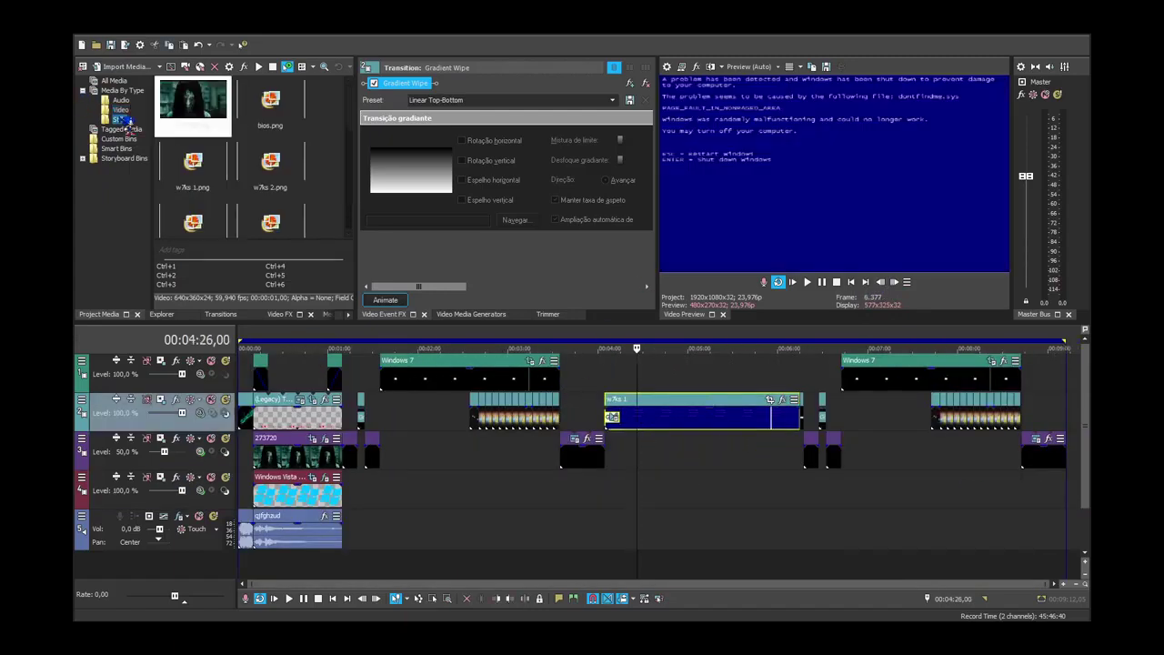
{"action": "left_click", "coordinate": [283, 162]}
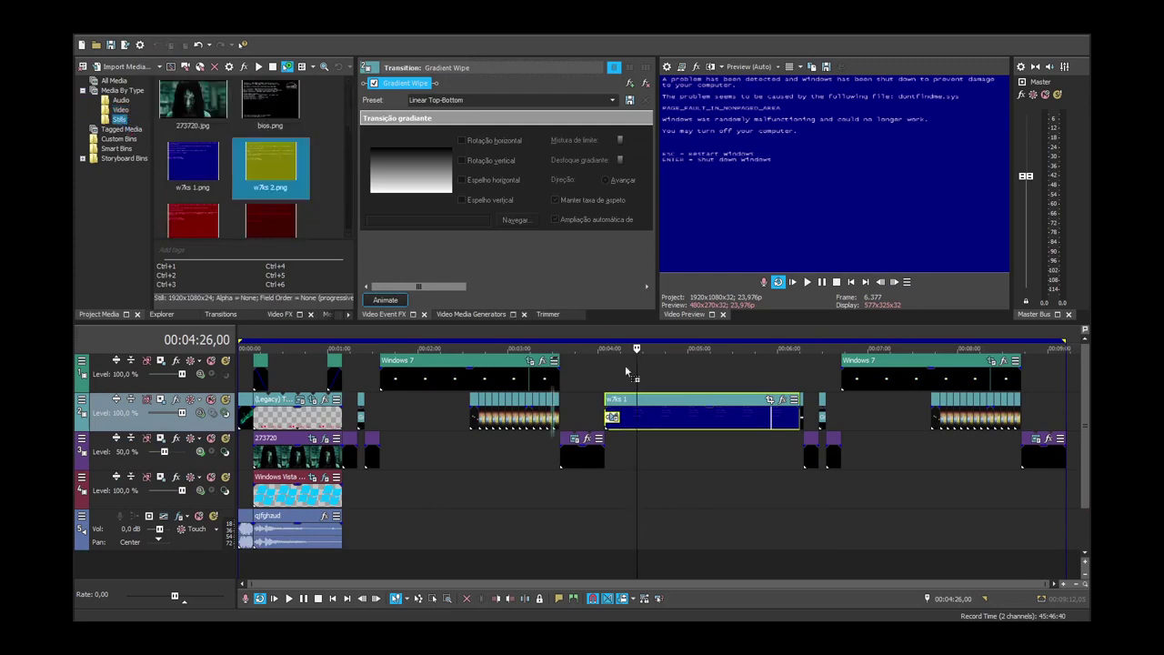
{"action": "left_click_drag", "start_coordinate": [618, 383], "coordinate": [796, 386]}
{"action": "scroll", "coordinate": [697, 384], "scroll_direction": "down", "scroll_amount": 2}
{"action": "left_click", "coordinate": [561, 416]}
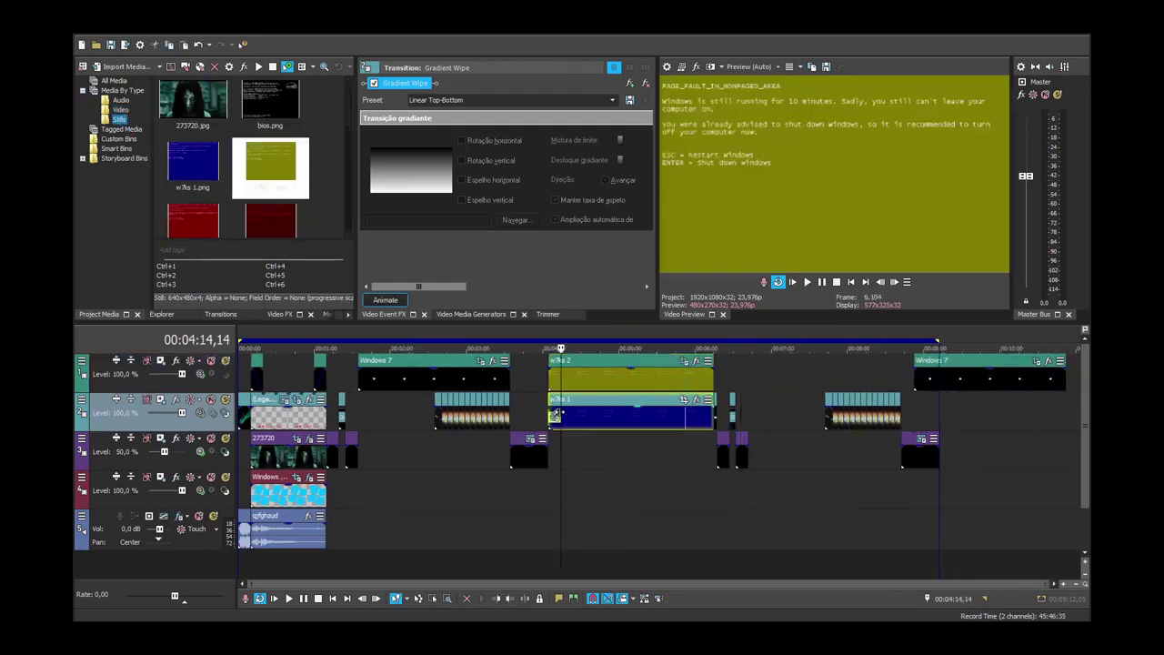
Add a fade-in to the start of the w7ks 2 event and apply the Linear Top-Bottom Gradient Wipe to it.
{"action": "left_click_drag", "start_coordinate": [546, 367], "coordinate": [558, 368]}
{"action": "left_click", "coordinate": [221, 314]}
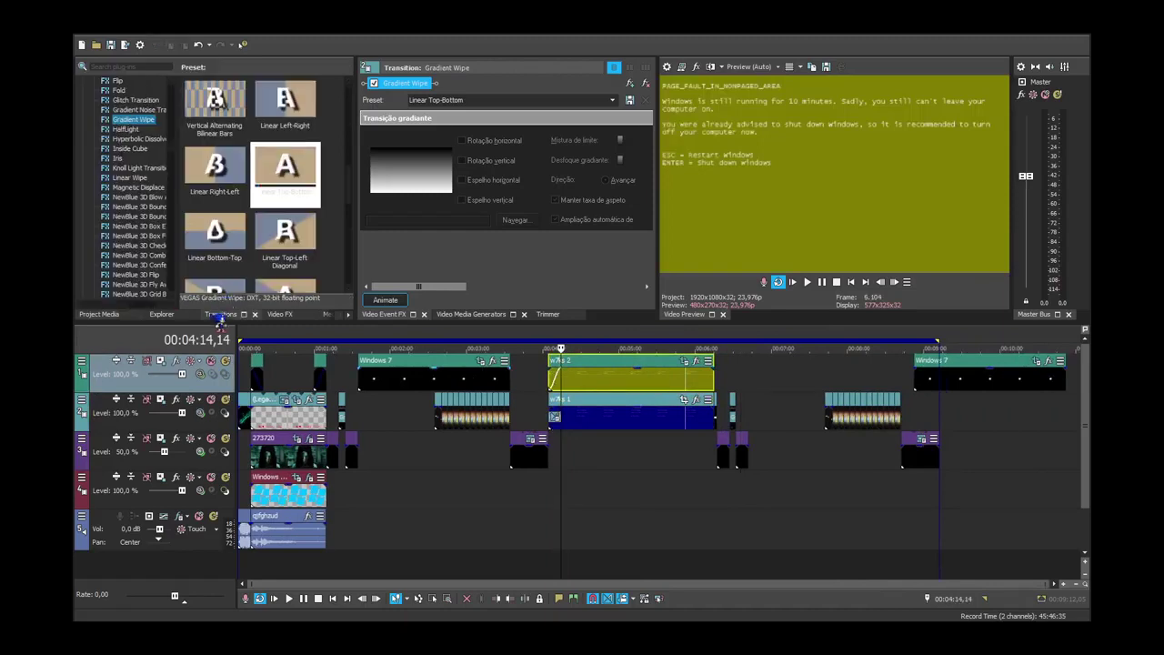
{"action": "left_click_drag", "start_coordinate": [300, 196], "coordinate": [553, 375]}
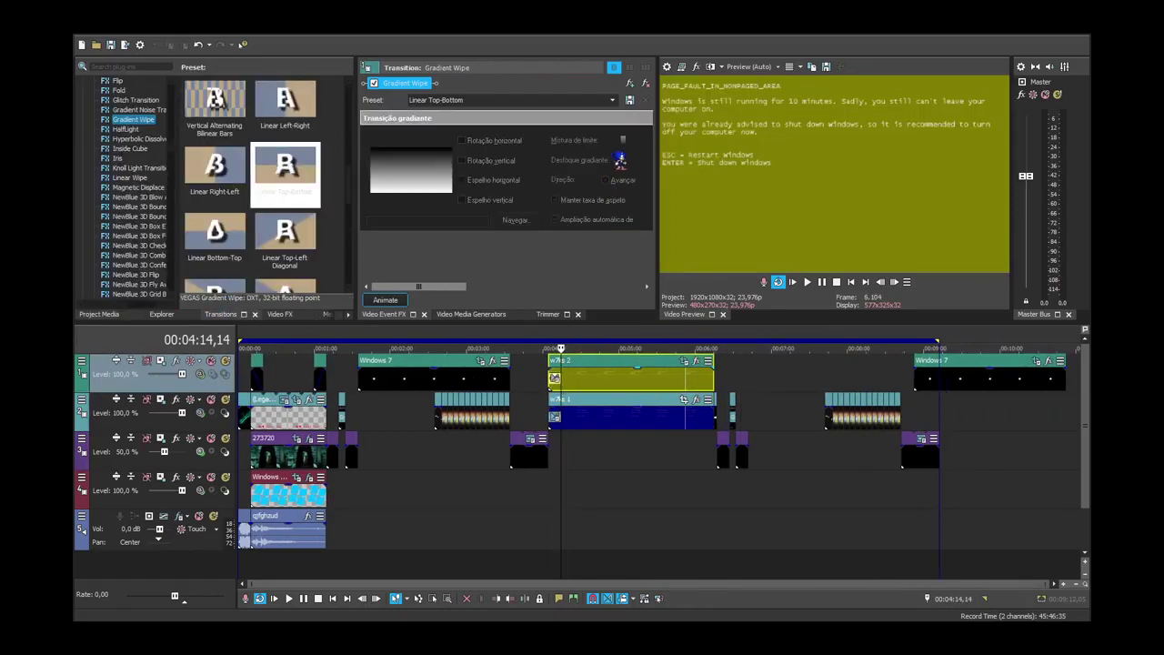
Reset the w7ks 2 event's pan/crop to the default preset and move the event onto the second track at 00:09:12,05.
{"action": "left_click", "coordinate": [685, 362]}
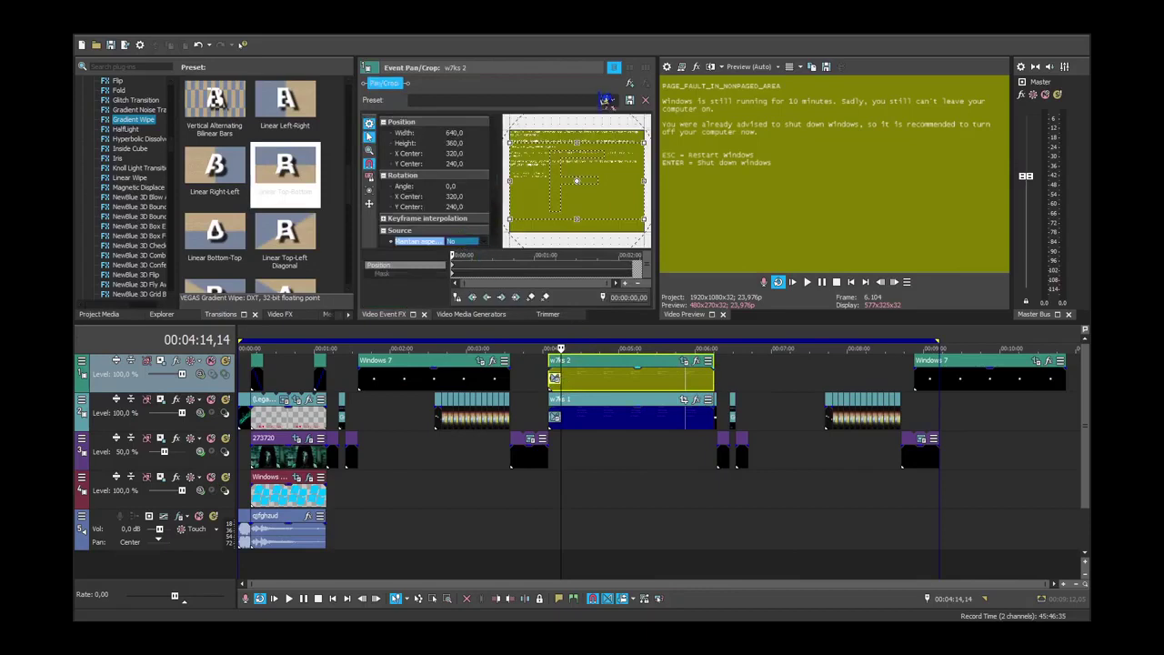
{"action": "mouse_move", "coordinate": [607, 382]}
{"action": "left_mouse_down"}
{"action": "mouse_move", "coordinate": [972, 382]}
{"action": "mouse_move", "coordinate": [973, 403]}
{"action": "mouse_move", "coordinate": [800, 383]}
{"action": "mouse_move", "coordinate": [627, 382]}
{"action": "left_mouse_up"}
{"action": "left_click", "coordinate": [971, 424]}
{"action": "scroll", "coordinate": [972, 419], "scroll_direction": "down", "scroll_amount": 2}
Check the join between the second Windows 7 event and the final black solid at 00:08:42,05.
{"action": "left_click", "coordinate": [701, 533]}
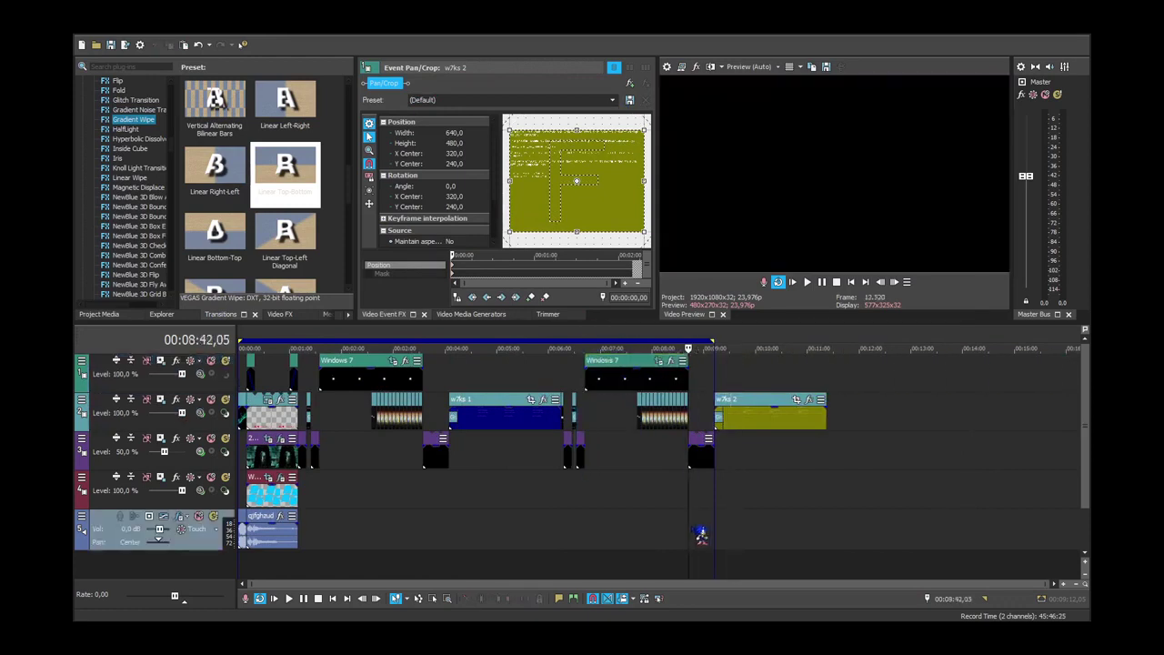
{"action": "scroll", "coordinate": [699, 518], "scroll_direction": "up", "scroll_amount": 10}
{"action": "left_click_drag", "start_coordinate": [636, 386], "coordinate": [631, 391]}
{"action": "left_click", "coordinate": [658, 499]}
{"action": "scroll", "coordinate": [660, 499], "scroll_direction": "down", "scroll_amount": 10}
{"action": "left_click", "coordinate": [595, 504]}
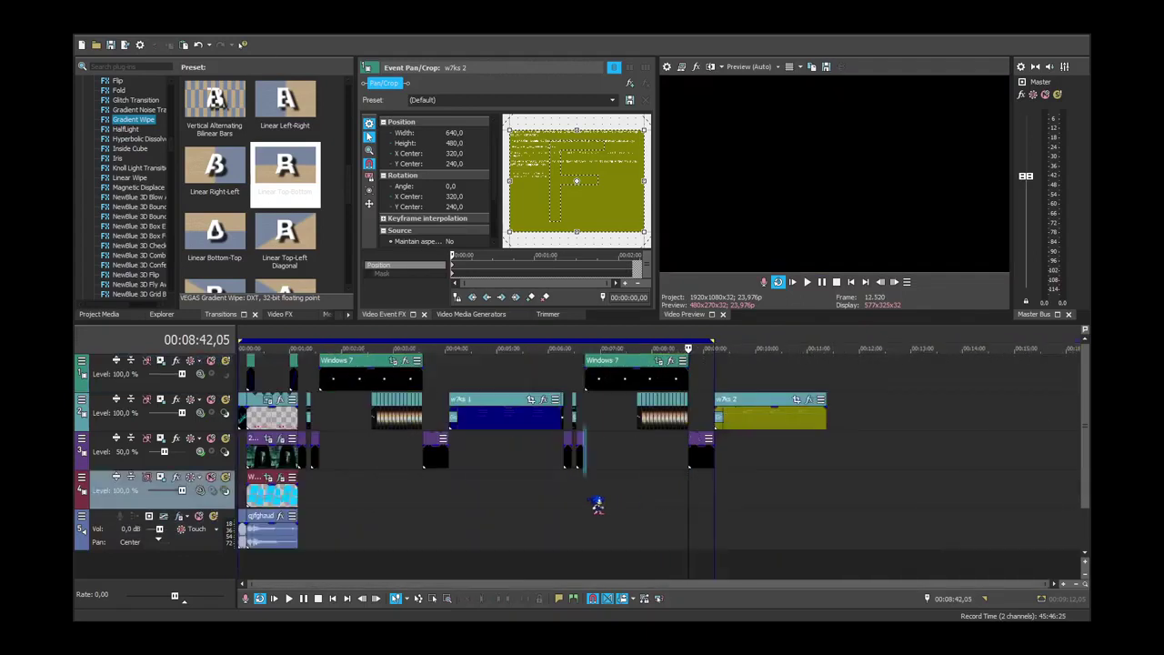
Examine frame by frame whether the black solid's end meets the start of the second Windows 7 event at 00:06:42,04.
{"action": "scroll", "coordinate": [608, 446], "scroll_direction": "up", "scroll_amount": 3}
{"action": "scroll", "coordinate": [675, 382], "scroll_direction": "up", "scroll_amount": 8}
{"action": "left_click", "coordinate": [653, 382]}
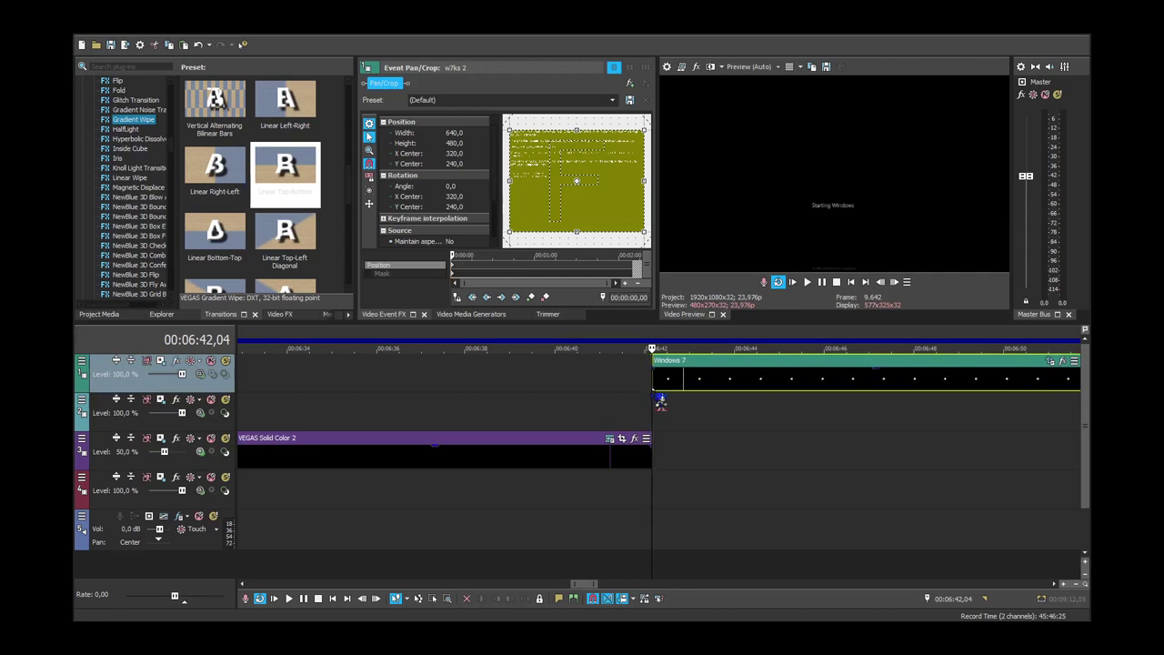
{"action": "left_click", "coordinate": [661, 416]}
{"action": "scroll", "coordinate": [687, 389], "scroll_direction": "up", "scroll_amount": 10}
{"action": "left_click", "coordinate": [880, 282]}
{"action": "left_click", "coordinate": [895, 283]}
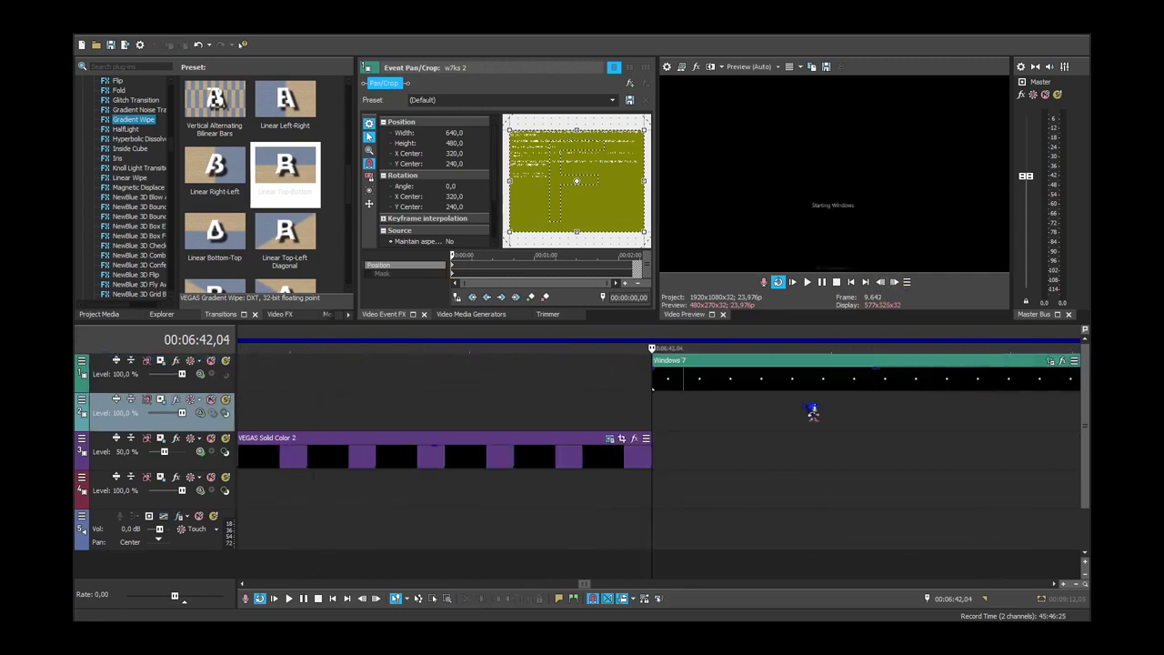
{"action": "left_click", "coordinate": [654, 383]}
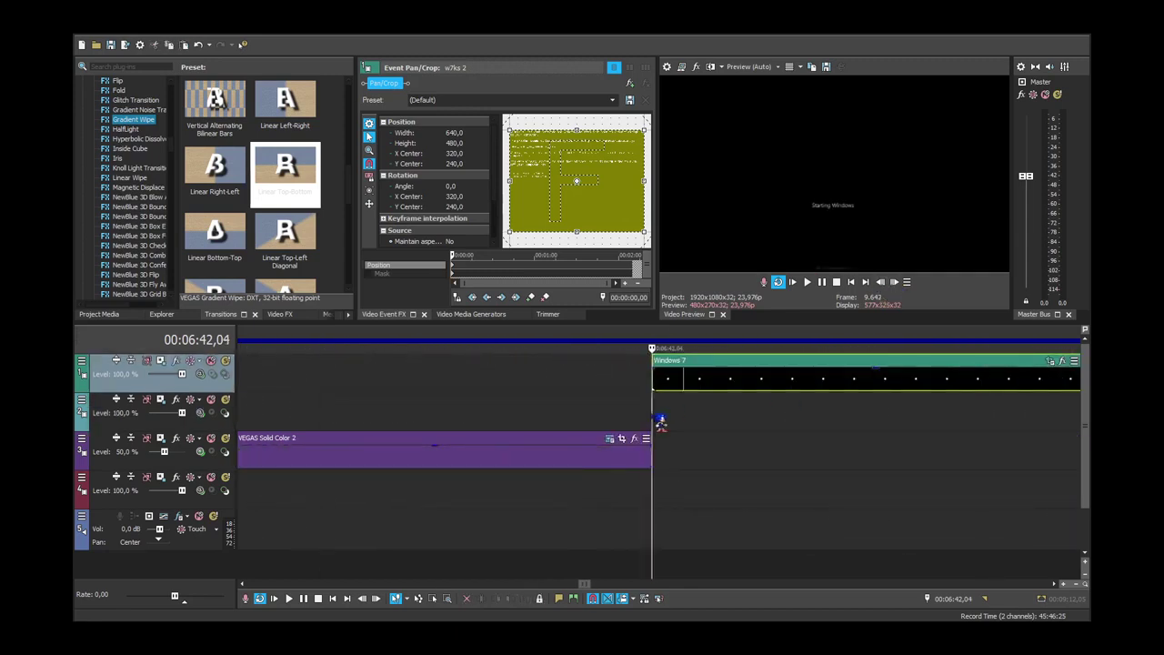
{"action": "left_click", "coordinate": [661, 420]}
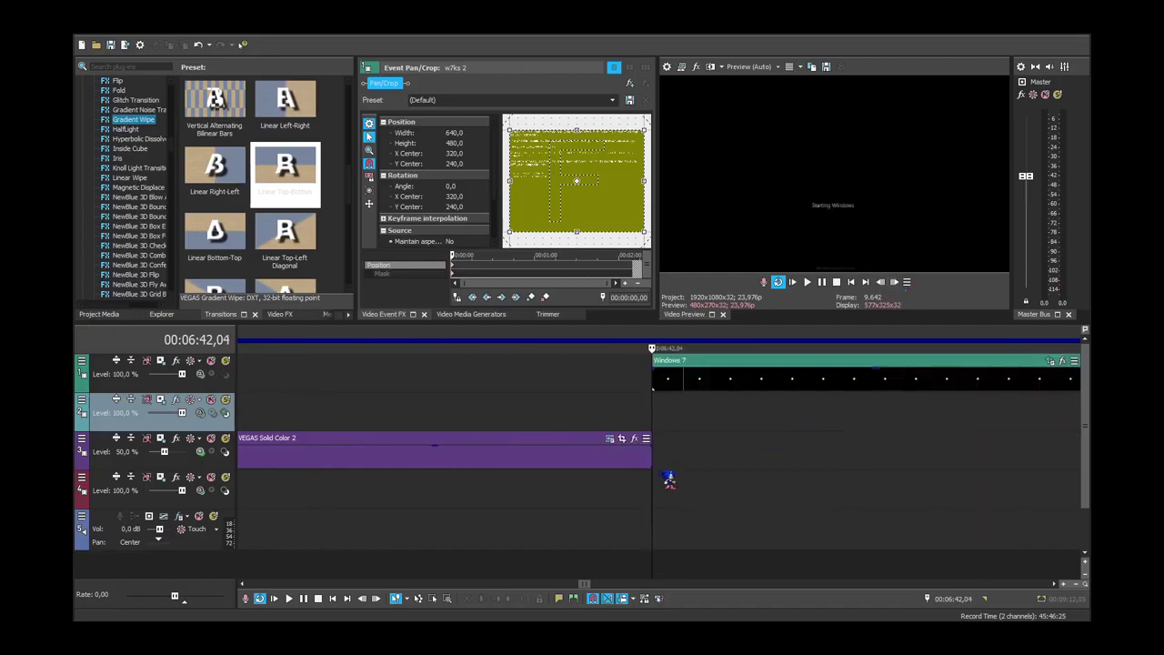
{"action": "left_click", "coordinate": [648, 451]}
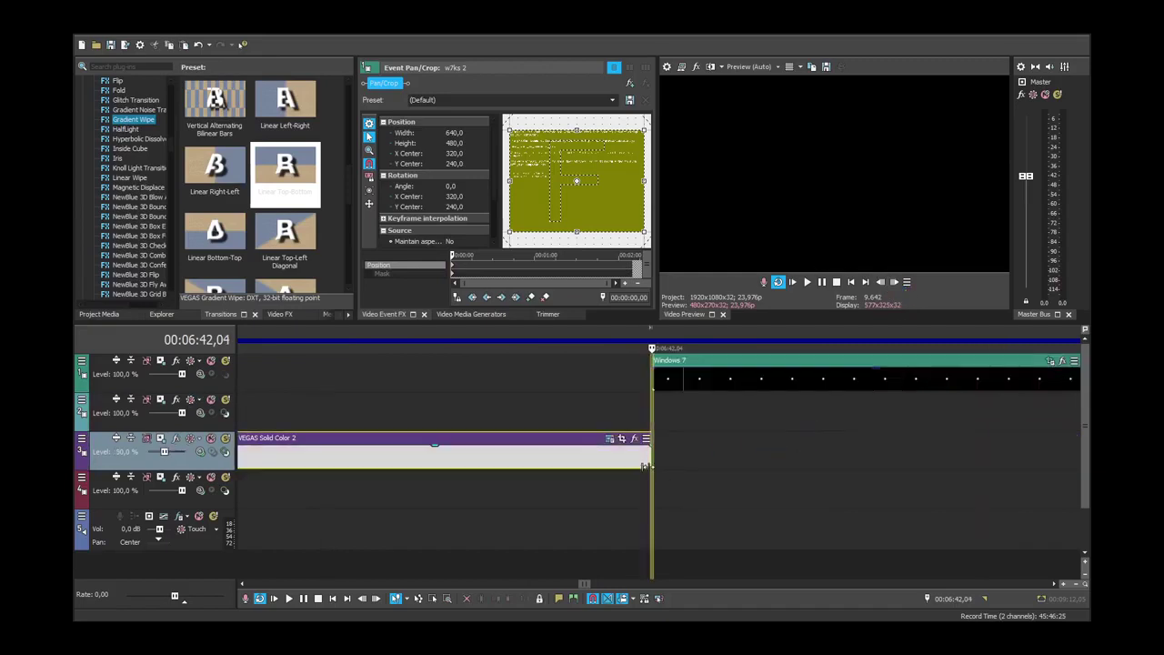
{"action": "left_click", "coordinate": [658, 413]}
{"action": "mouse_move", "coordinate": [652, 385]}
{"action": "left_mouse_down"}
{"action": "mouse_move", "coordinate": [645, 392]}
{"action": "mouse_move", "coordinate": [658, 382]}
{"action": "left_mouse_up"}
{"action": "left_click", "coordinate": [657, 410]}
{"action": "scroll", "coordinate": [662, 410], "scroll_direction": "down", "scroll_amount": 10}
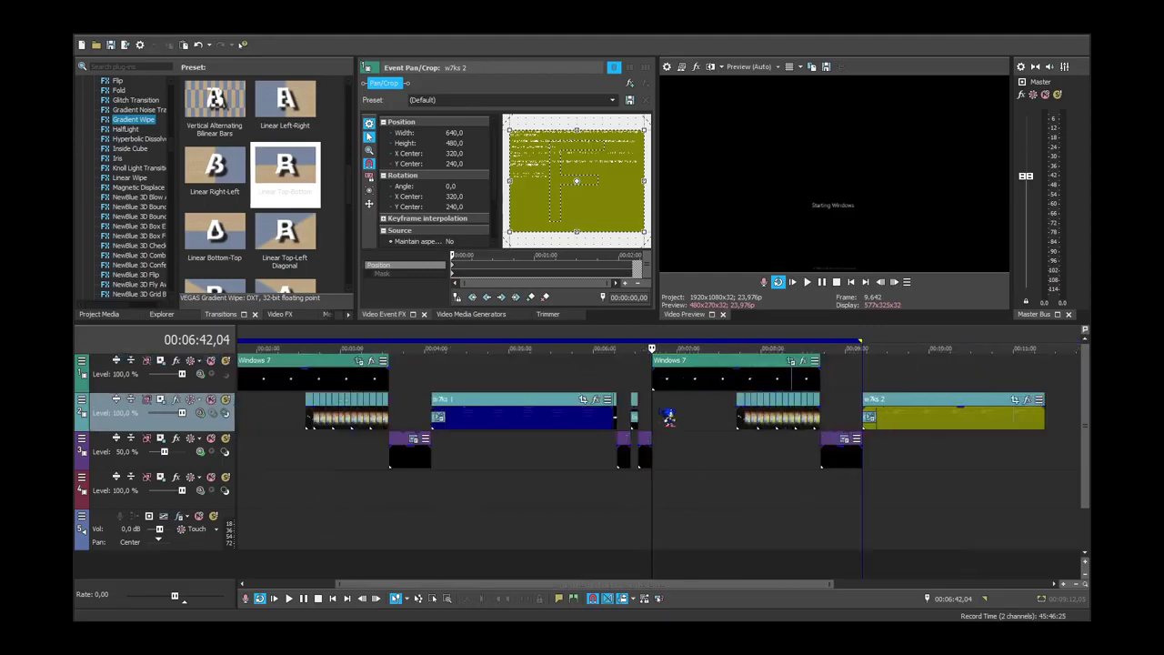
Compare the ends of the Windows 7 and last My Movie events with the start of the black solid at 00:08:42,05.
{"action": "left_click", "coordinate": [682, 495]}
{"action": "left_click", "coordinate": [691, 489]}
{"action": "scroll", "coordinate": [673, 472], "scroll_direction": "up", "scroll_amount": 10}
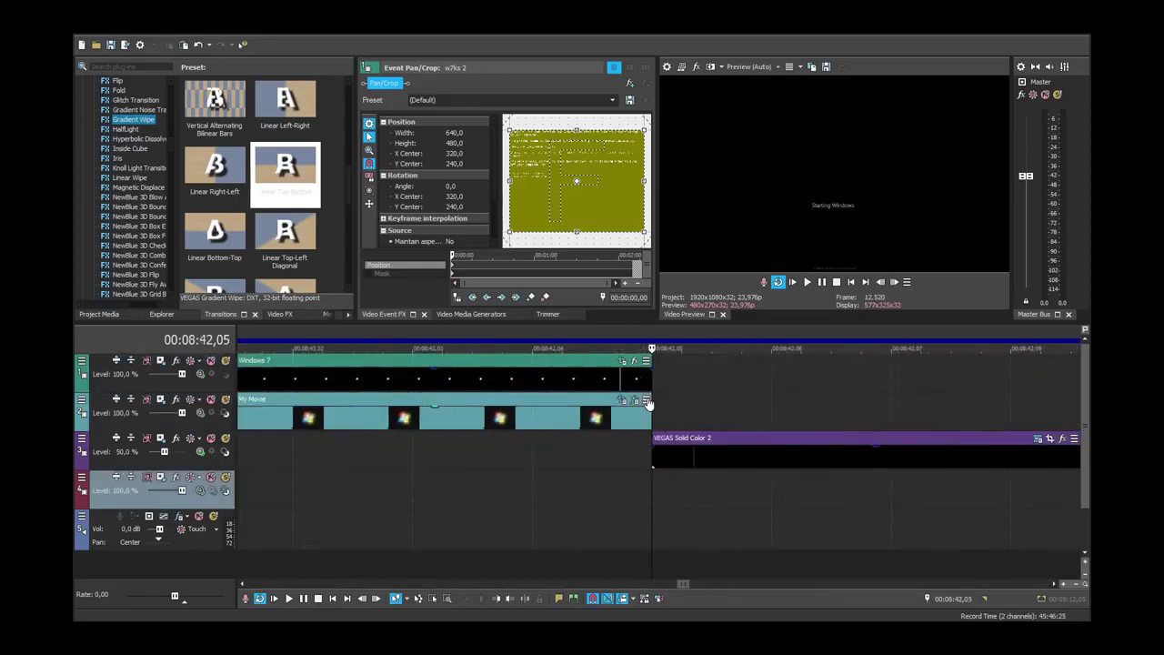
{"action": "left_click_drag", "start_coordinate": [656, 383], "coordinate": [652, 390]}
{"action": "left_click", "coordinate": [663, 489]}
{"action": "scroll", "coordinate": [659, 482], "scroll_direction": "down", "scroll_amount": 10}
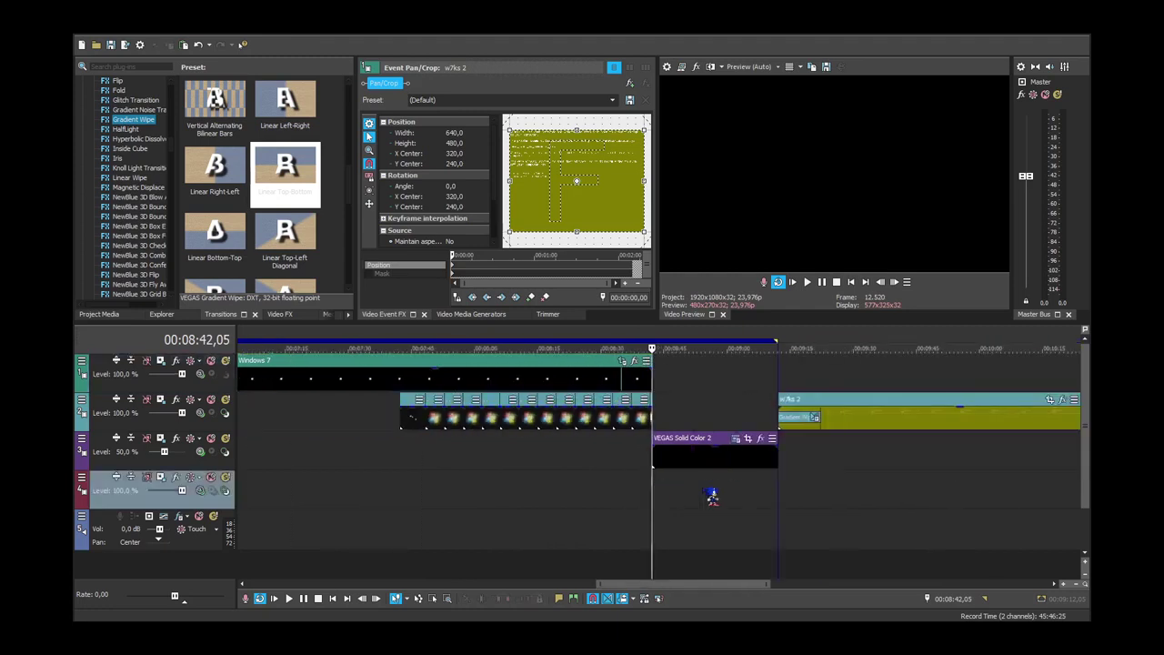
Extend the loop region to the end of the w7ks 2 event and preview its wipe at 00:09:18,16.
{"action": "left_click", "coordinate": [784, 505]}
{"action": "left_click", "coordinate": [782, 506]}
{"action": "double_click", "coordinate": [798, 505]}
{"action": "left_click", "coordinate": [809, 509]}
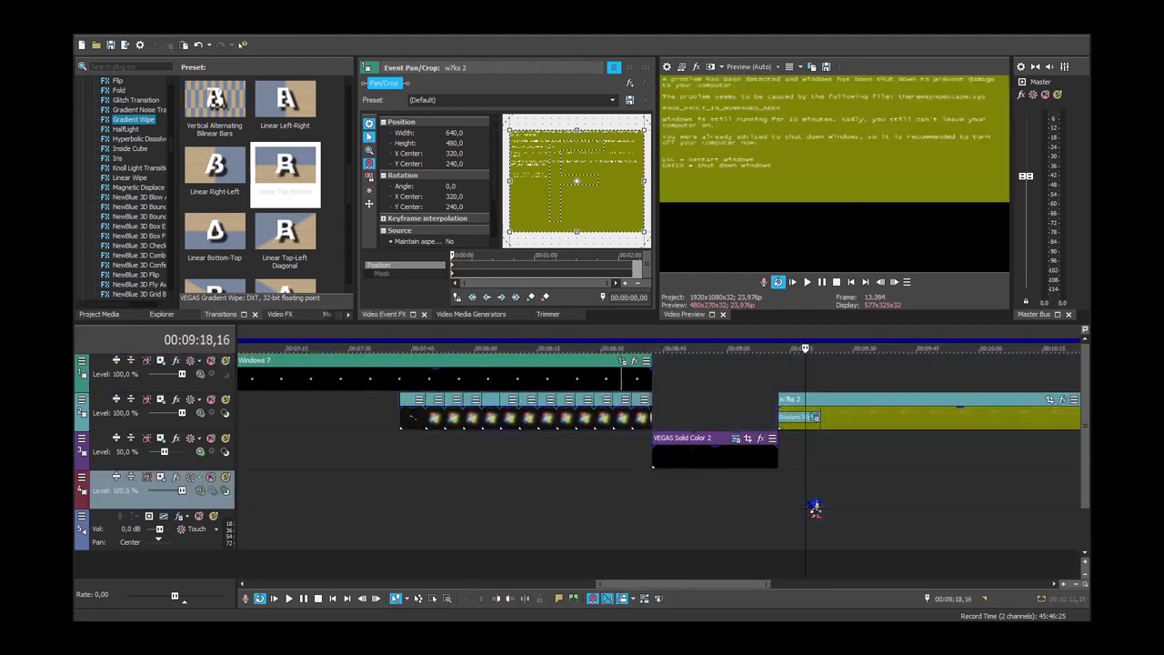
{"action": "scroll", "coordinate": [813, 507], "scroll_direction": "down", "scroll_amount": 10}
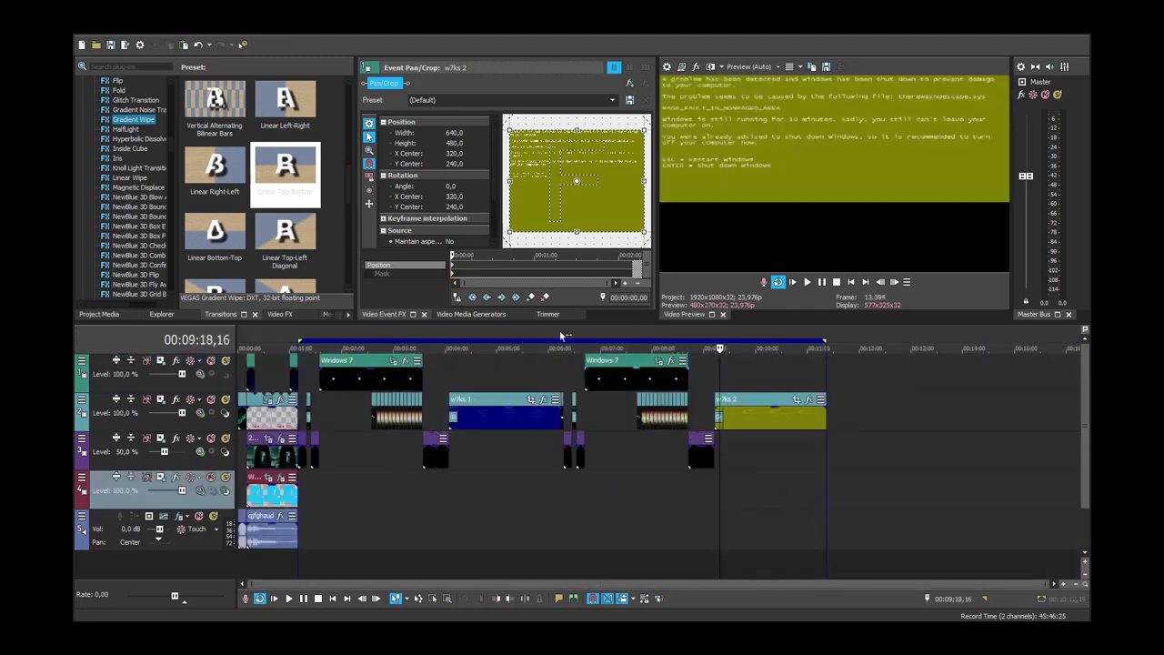
Play the boot sequence from 00:08:01,15, checking the cut to the black solid and the start of the w7ks 2 wipe.
{"action": "left_click", "coordinate": [582, 495]}
{"action": "left_click", "coordinate": [573, 507]}
{"action": "left_click", "coordinate": [653, 507]}
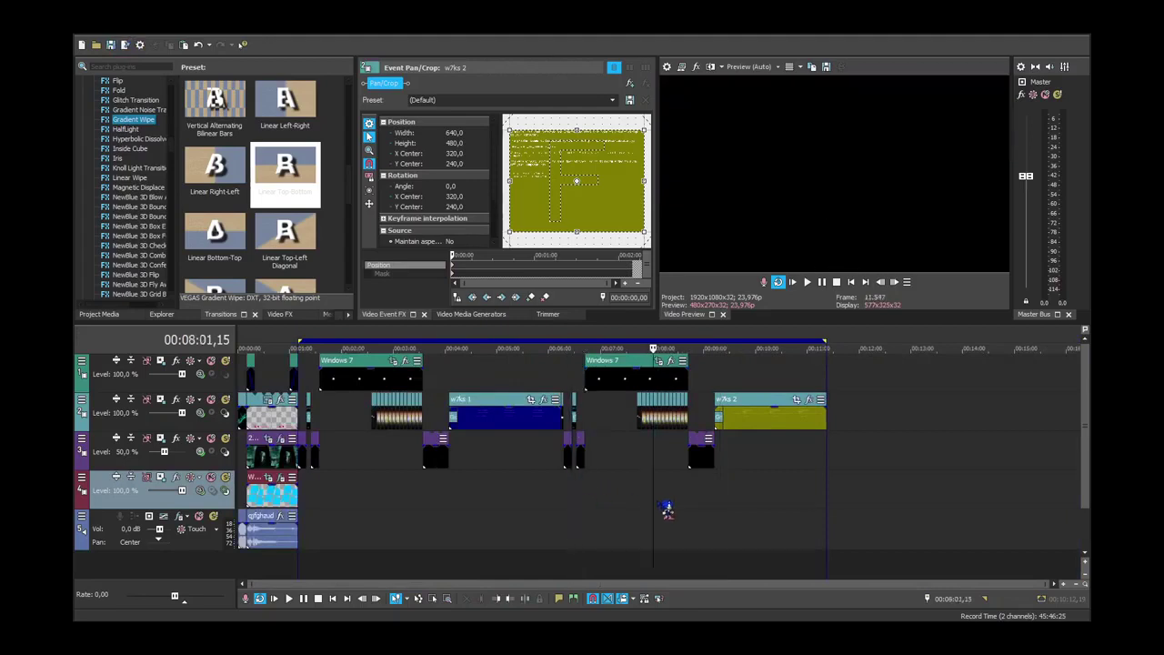
{"action": "key", "text": "space"}
{"action": "scroll", "coordinate": [732, 496], "scroll_direction": "up", "scroll_amount": 4}
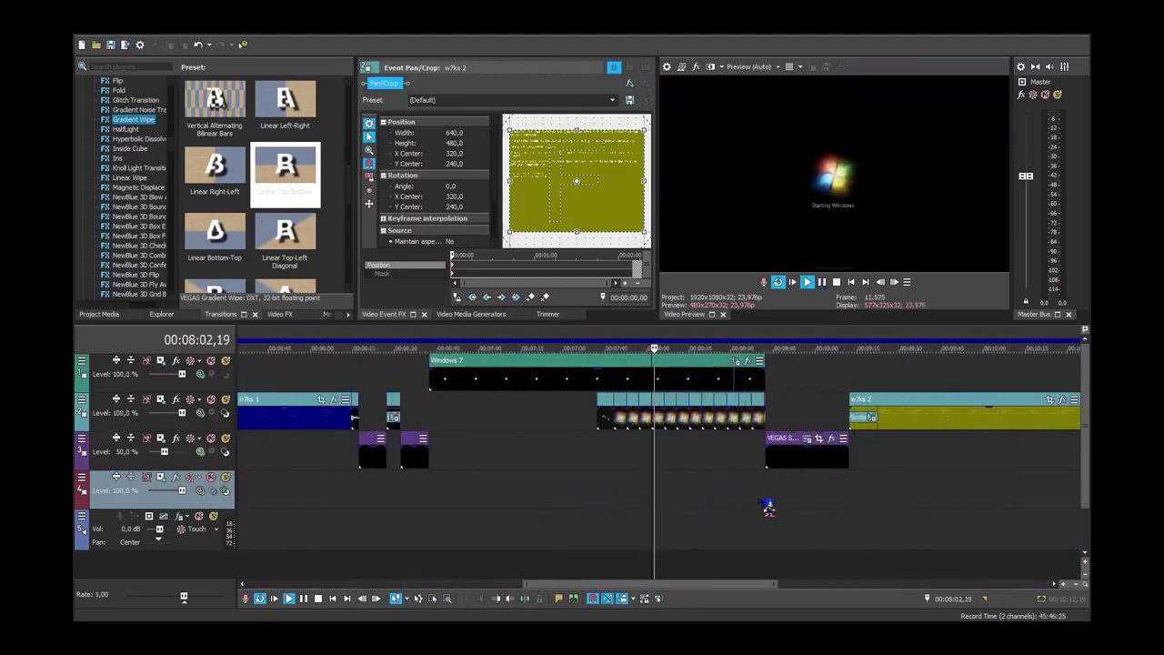
{"action": "left_click", "coordinate": [771, 541]}
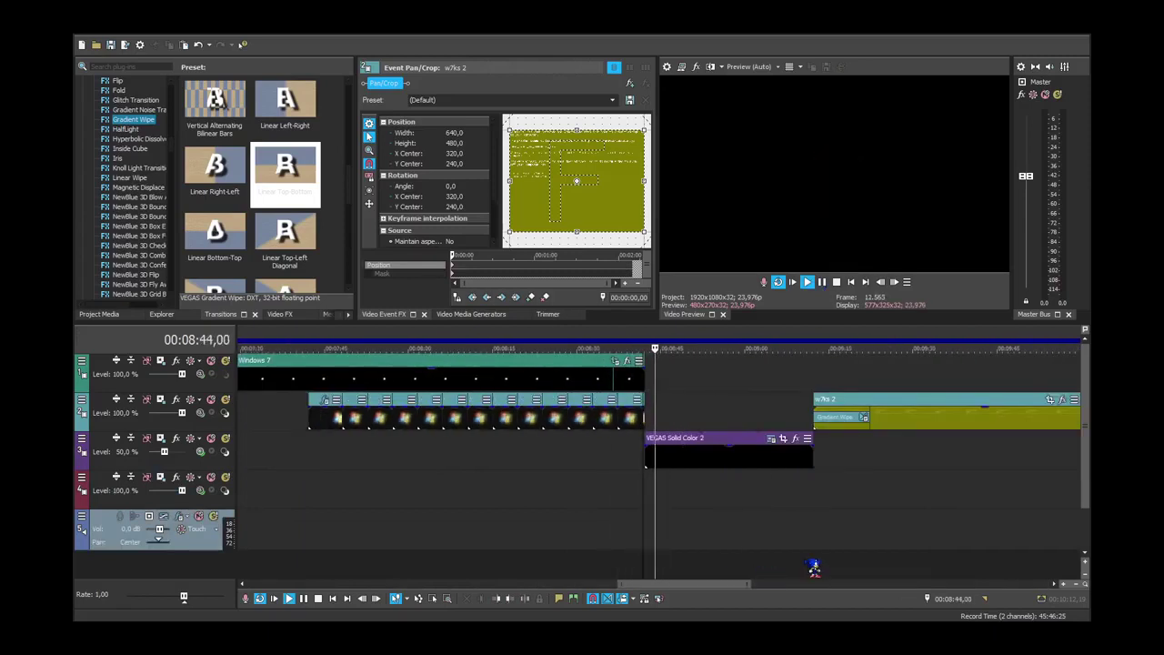
{"action": "left_click", "coordinate": [812, 565]}
{"action": "left_click", "coordinate": [829, 574]}
{"action": "scroll", "coordinate": [835, 532], "scroll_direction": "down", "scroll_amount": 5}
{"action": "left_click", "coordinate": [838, 282]}
{"action": "scroll", "coordinate": [711, 450], "scroll_direction": "down", "scroll_amount": 1}
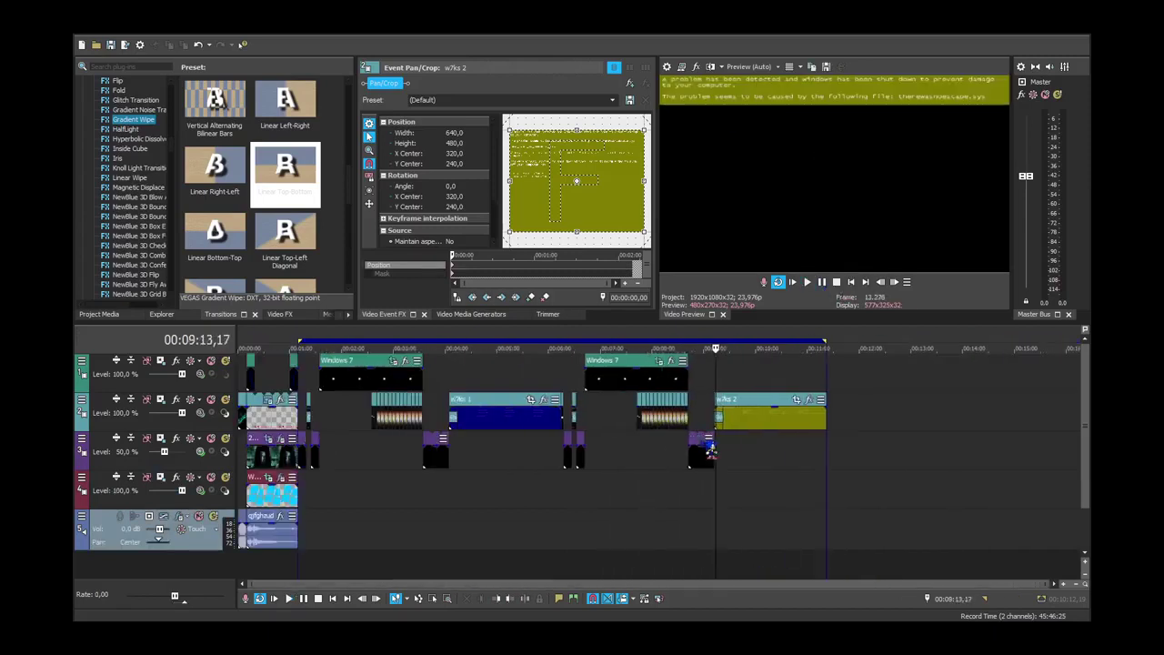
Copy the tv turn off event that follows w7ks 1 and paste it at the end of the w7ks 2 event.
{"action": "left_click", "coordinate": [557, 419]}
{"action": "scroll", "coordinate": [631, 418], "scroll_direction": "up", "scroll_amount": 6}
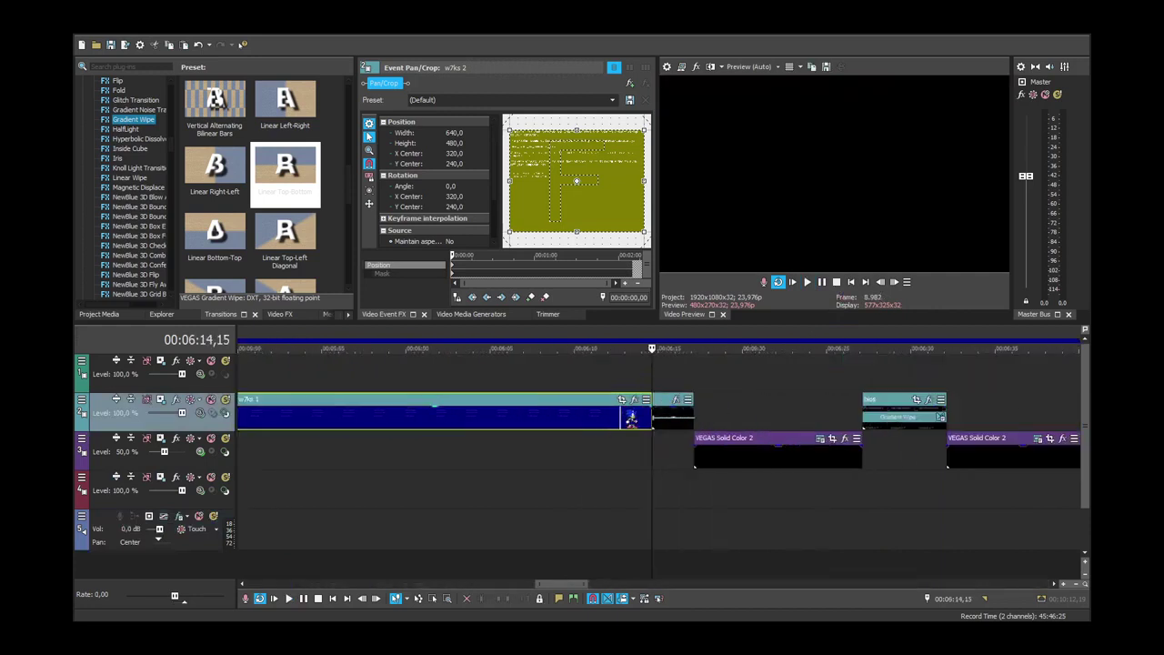
{"action": "scroll", "coordinate": [673, 418], "scroll_direction": "down", "scroll_amount": 6}
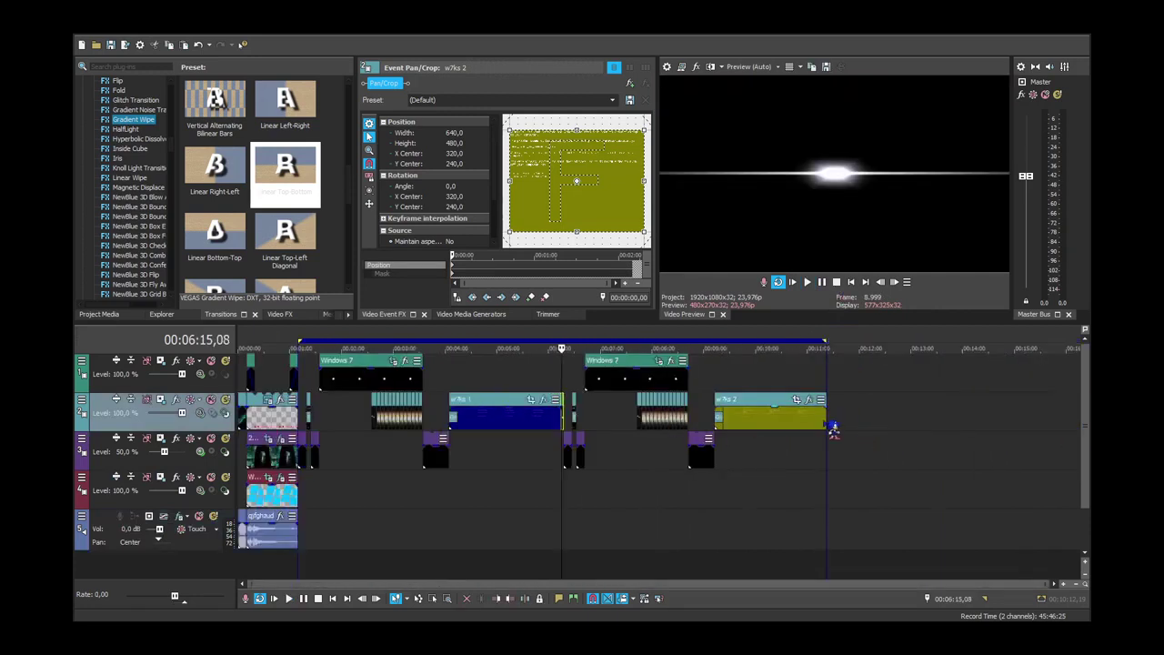
{"action": "left_click", "coordinate": [825, 422]}
{"action": "scroll", "coordinate": [825, 422], "scroll_direction": "up", "scroll_amount": 2}
{"action": "key", "text": "ctrl+v"}
{"action": "scroll", "coordinate": [737, 441], "scroll_direction": "up", "scroll_amount": 5}
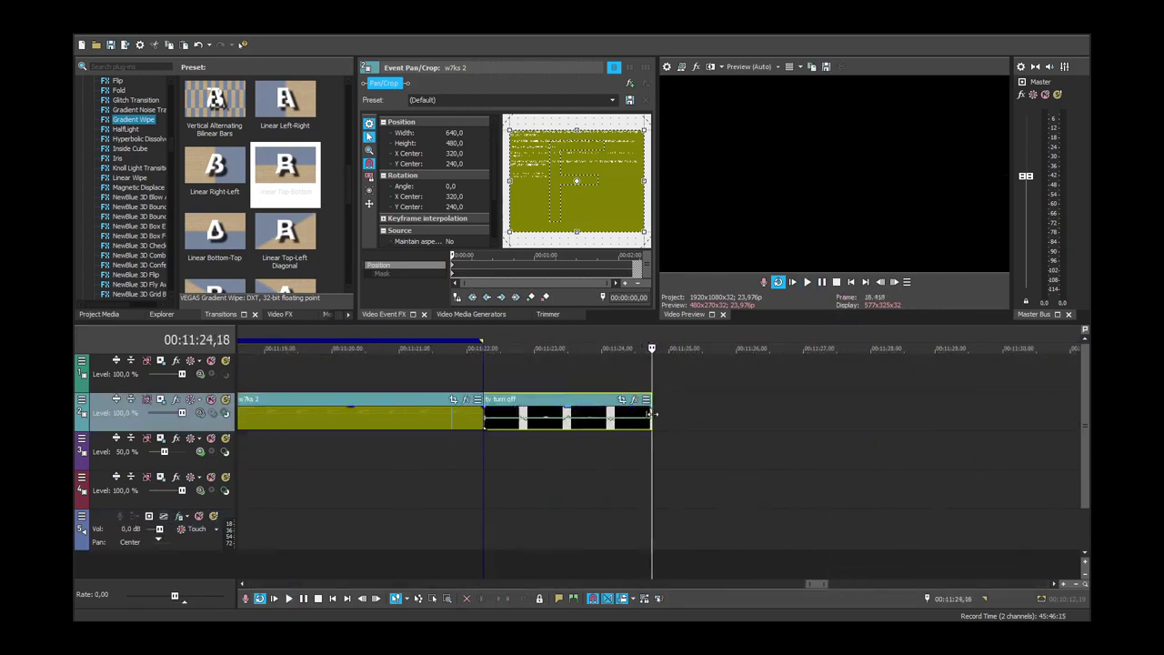
Check the pasted tv turn off event's end at 00:11:24,18 and set the loop region to cover w7ks 2 and that event.
{"action": "left_click", "coordinate": [660, 447]}
{"action": "scroll", "coordinate": [663, 452], "scroll_direction": "up", "scroll_amount": 3}
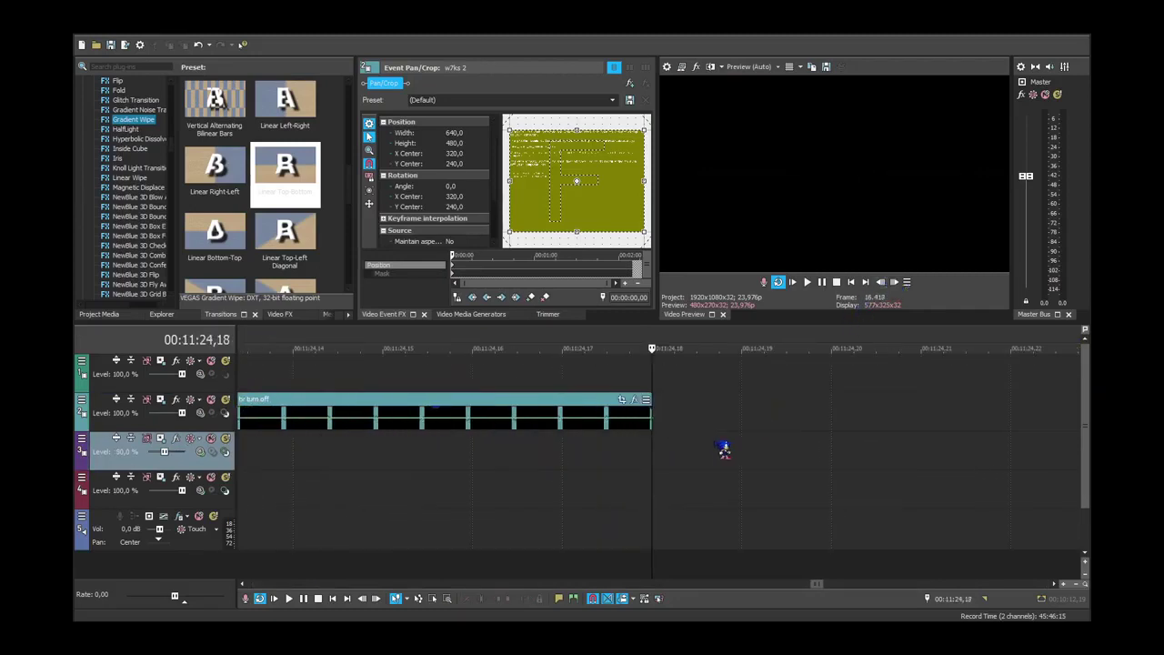
{"action": "scroll", "coordinate": [716, 443], "scroll_direction": "down", "scroll_amount": 6}
{"action": "double_click", "coordinate": [565, 457]}
{"action": "left_click", "coordinate": [554, 451]}
{"action": "scroll", "coordinate": [554, 451], "scroll_direction": "down", "scroll_amount": 3}
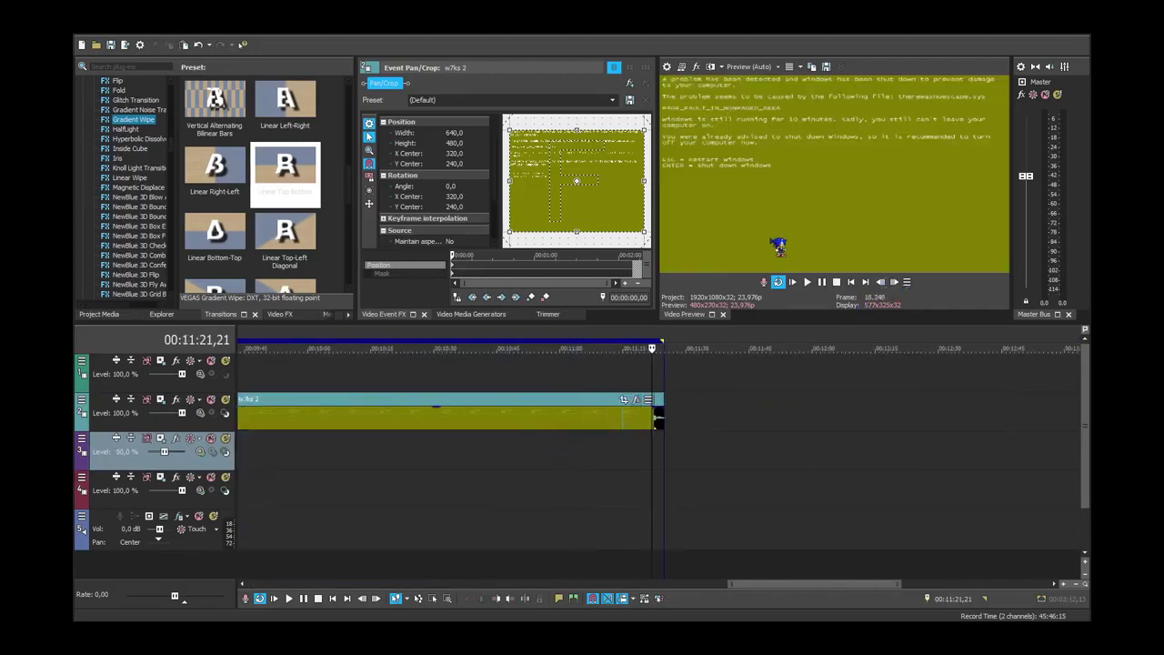
Turn off loop playback and stop the preview at 00:11:21,21.
{"action": "left_click", "coordinate": [777, 282]}
{"action": "left_click", "coordinate": [807, 283]}
{"action": "left_click", "coordinate": [838, 281]}
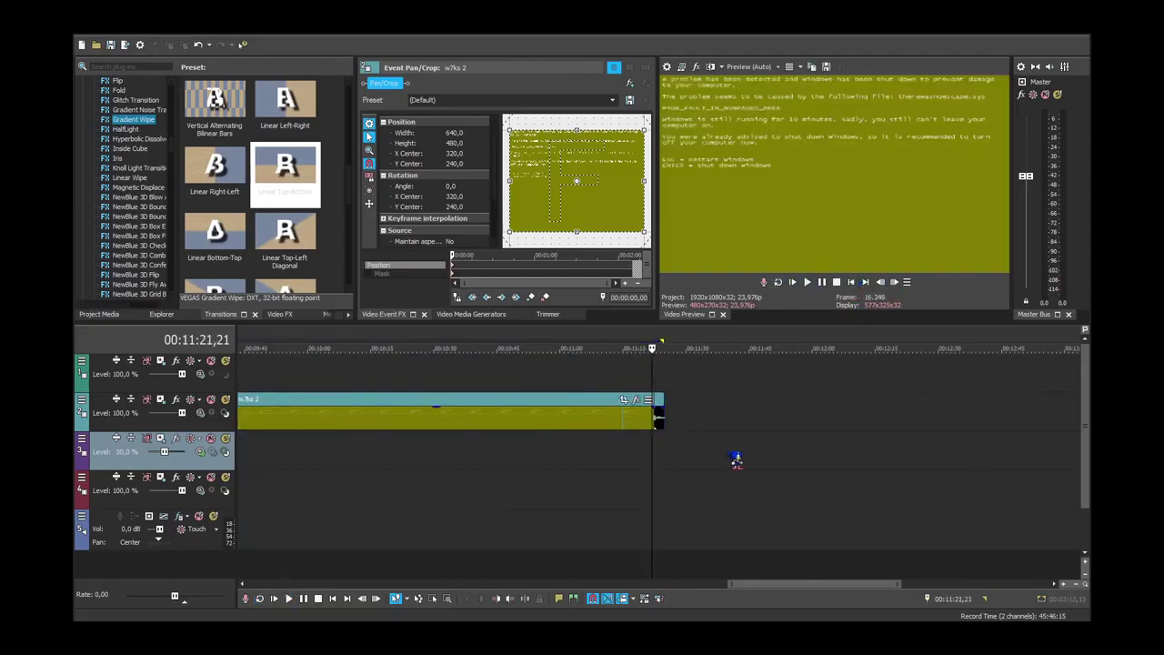
Copy the black solid, bios, Windows 7 and My Movie sequence between w7ks 1 and w7ks 2 and paste it at 00:11:24,18.
{"action": "scroll", "coordinate": [727, 462], "scroll_direction": "down", "scroll_amount": 4}
{"action": "left_click", "coordinate": [701, 463]}
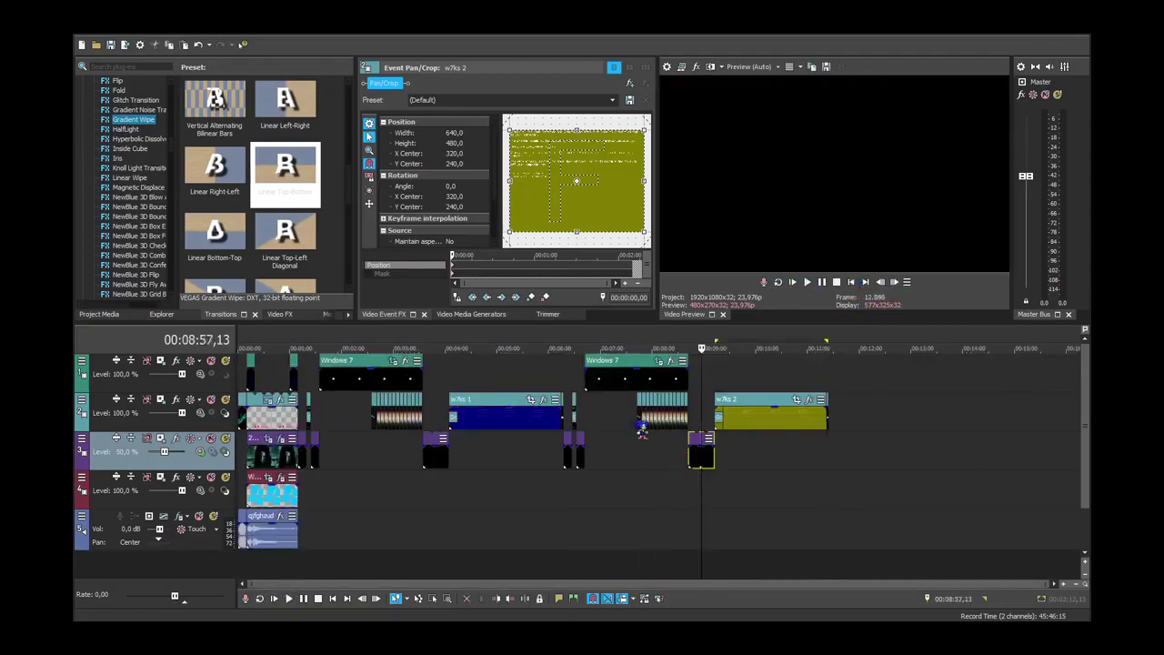
{"action": "left_click", "coordinate": [571, 375]}
{"action": "scroll", "coordinate": [651, 373], "scroll_direction": "up", "scroll_amount": 5}
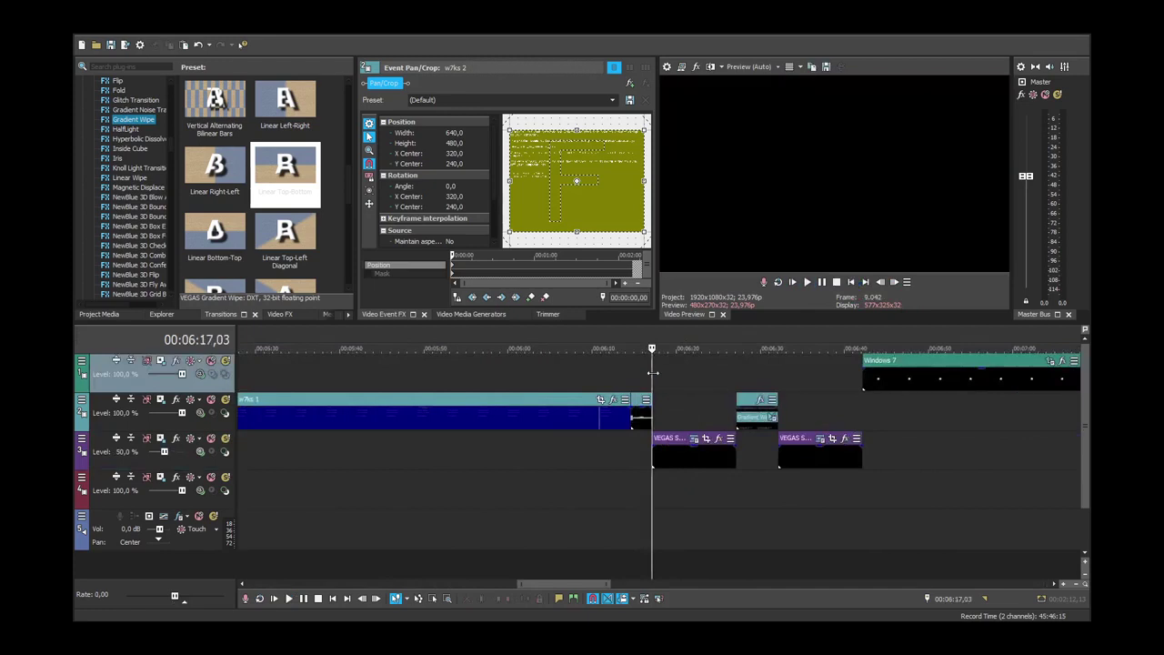
{"action": "scroll", "coordinate": [662, 383], "scroll_direction": "down", "scroll_amount": 3}
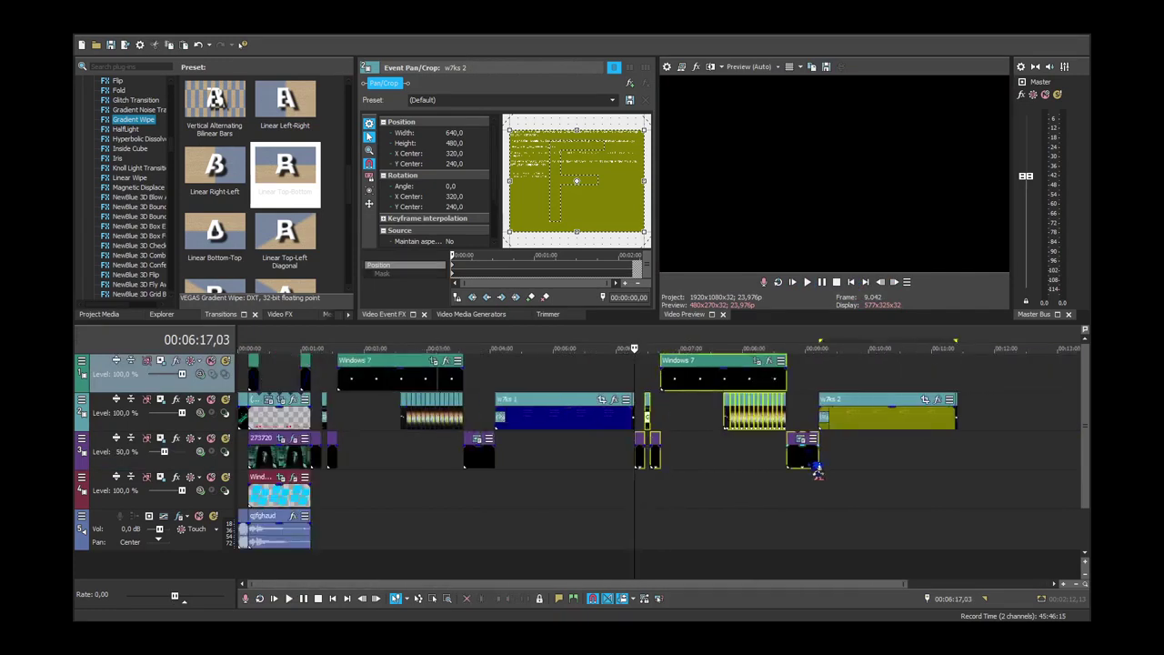
{"action": "left_click", "coordinate": [968, 383]}
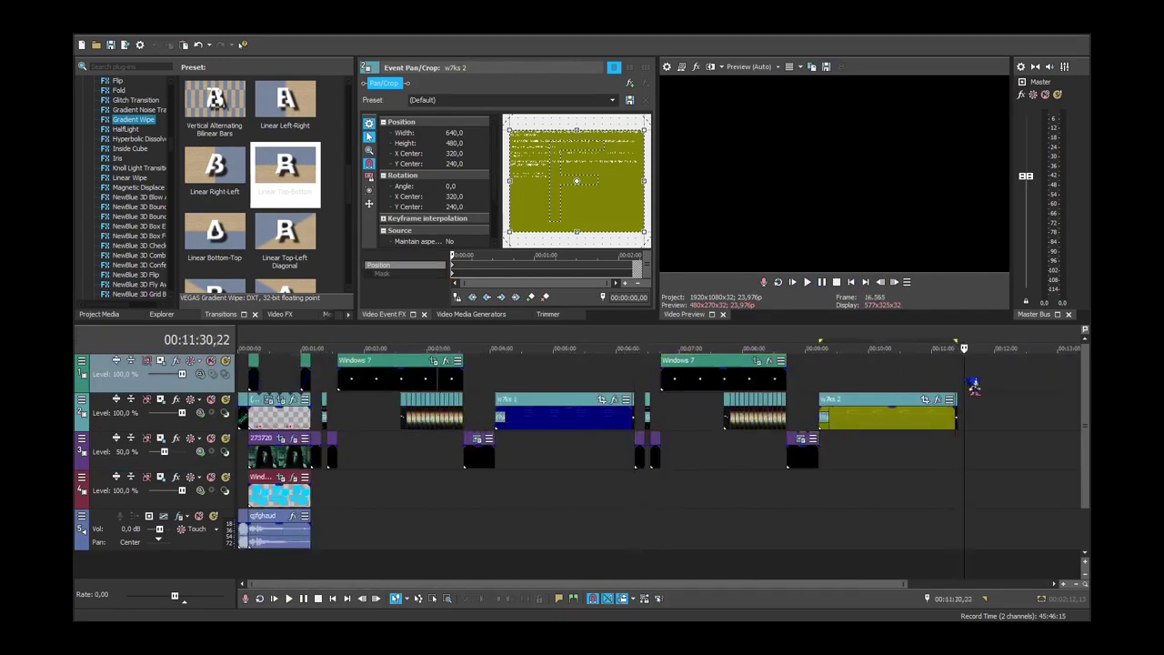
{"action": "left_click", "coordinate": [969, 386]}
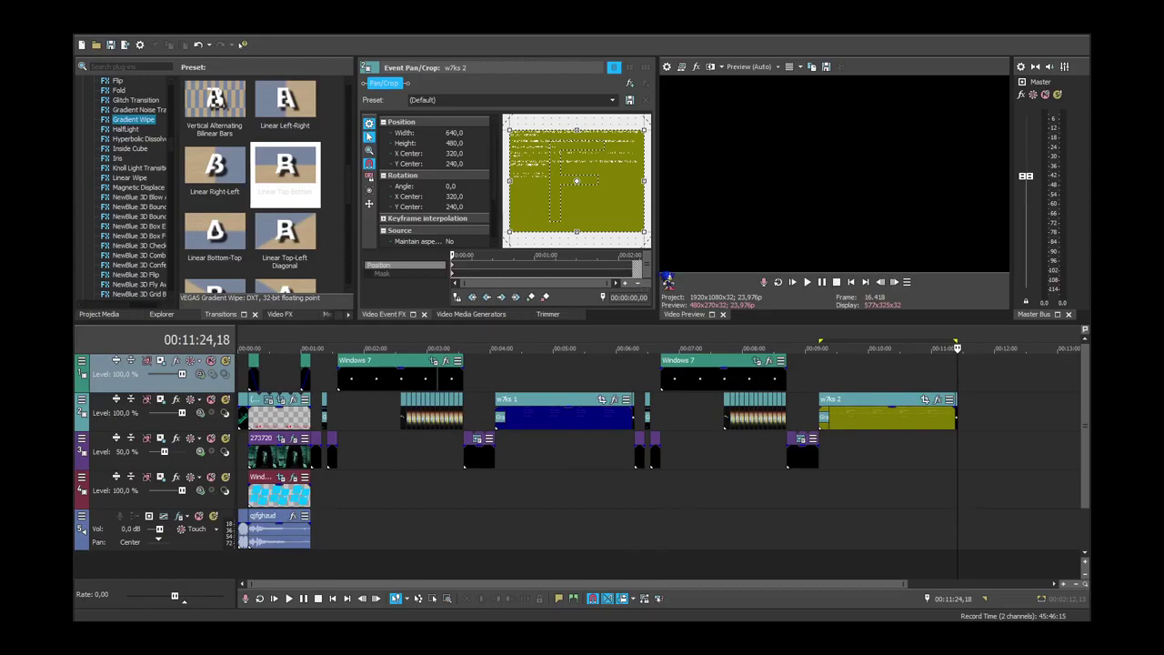
{"action": "key", "text": "ctrl+v"}
{"action": "key", "text": "ctrl+z"}
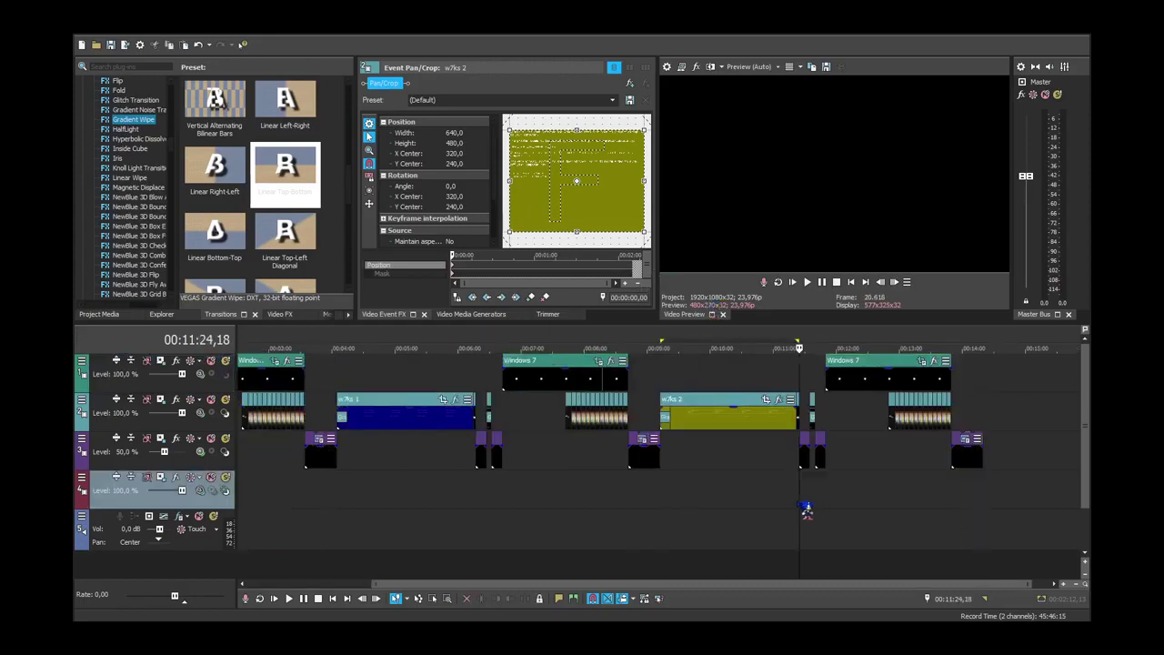
{"action": "left_click", "coordinate": [826, 506]}
{"action": "left_click", "coordinate": [890, 502]}
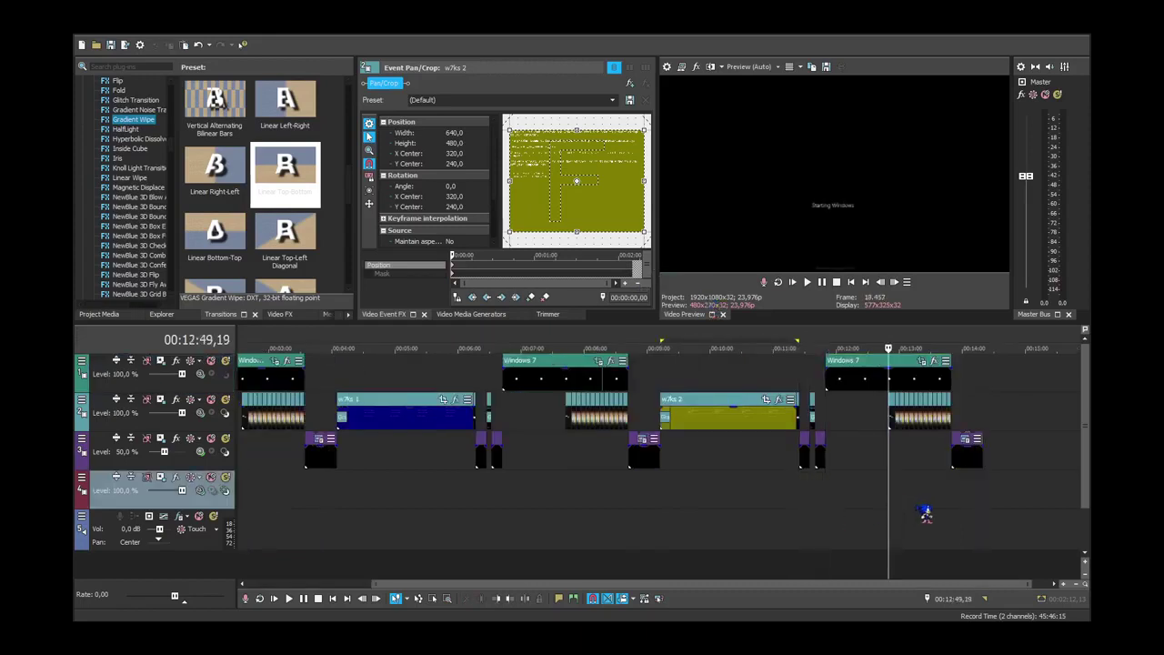
Place w7ks 3.png from the project media on the fourth track, starting where w7ks 2 starts.
{"action": "left_click", "coordinate": [943, 503]}
{"action": "left_click", "coordinate": [952, 506]}
{"action": "scroll", "coordinate": [952, 508], "scroll_direction": "up", "scroll_amount": 3}
{"action": "scroll", "coordinate": [909, 505], "scroll_direction": "down", "scroll_amount": 3}
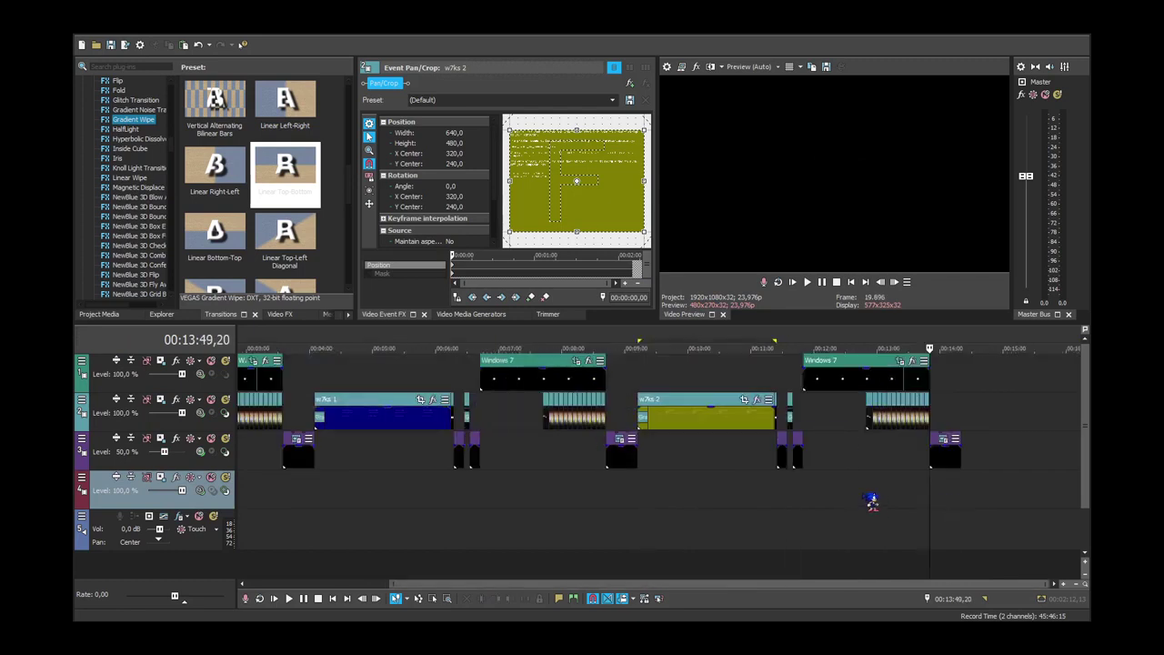
{"action": "scroll", "coordinate": [851, 500], "scroll_direction": "up", "scroll_amount": 2}
{"action": "scroll", "coordinate": [792, 496], "scroll_direction": "down", "scroll_amount": 3}
{"action": "left_click", "coordinate": [100, 314]}
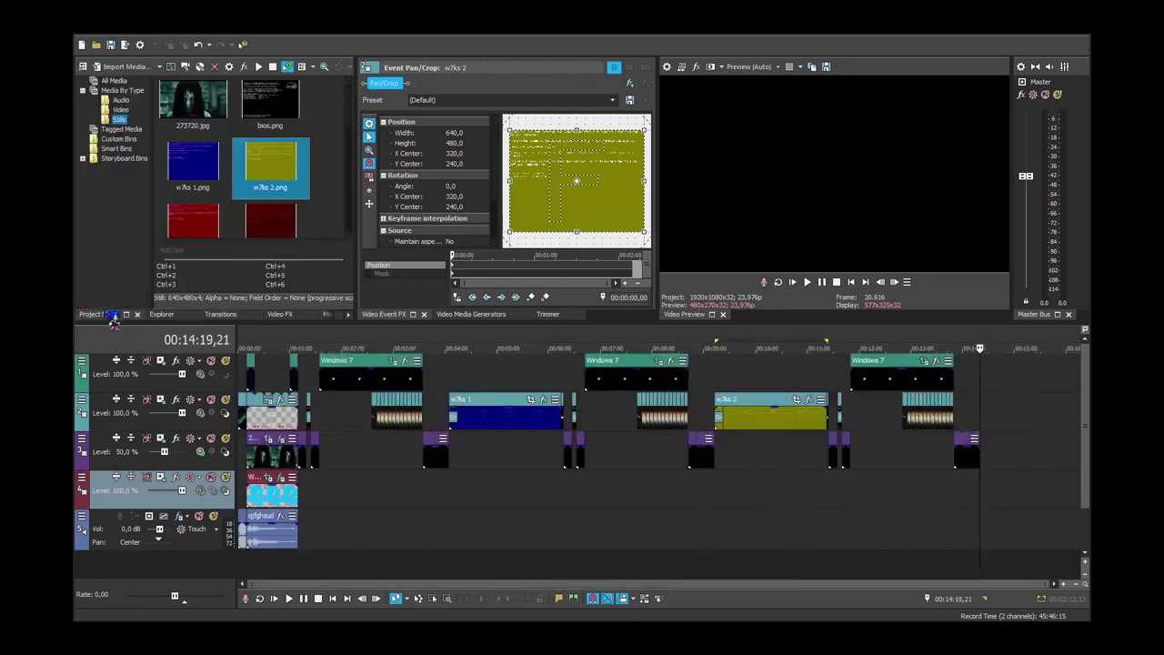
{"action": "scroll", "coordinate": [322, 232], "scroll_direction": "down", "scroll_amount": 1}
{"action": "left_click", "coordinate": [199, 160]}
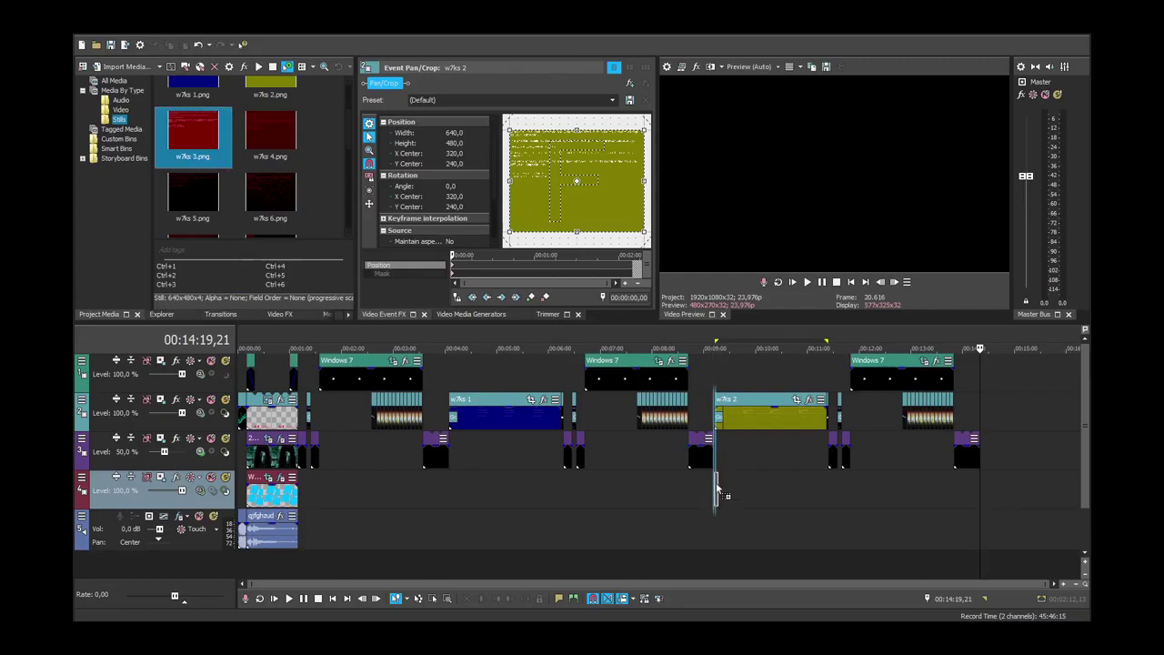
Fit the w7ks 3 event to the length of w7ks 2 and check that their ends align.
{"action": "left_click_drag", "start_coordinate": [715, 489], "coordinate": [826, 489]}
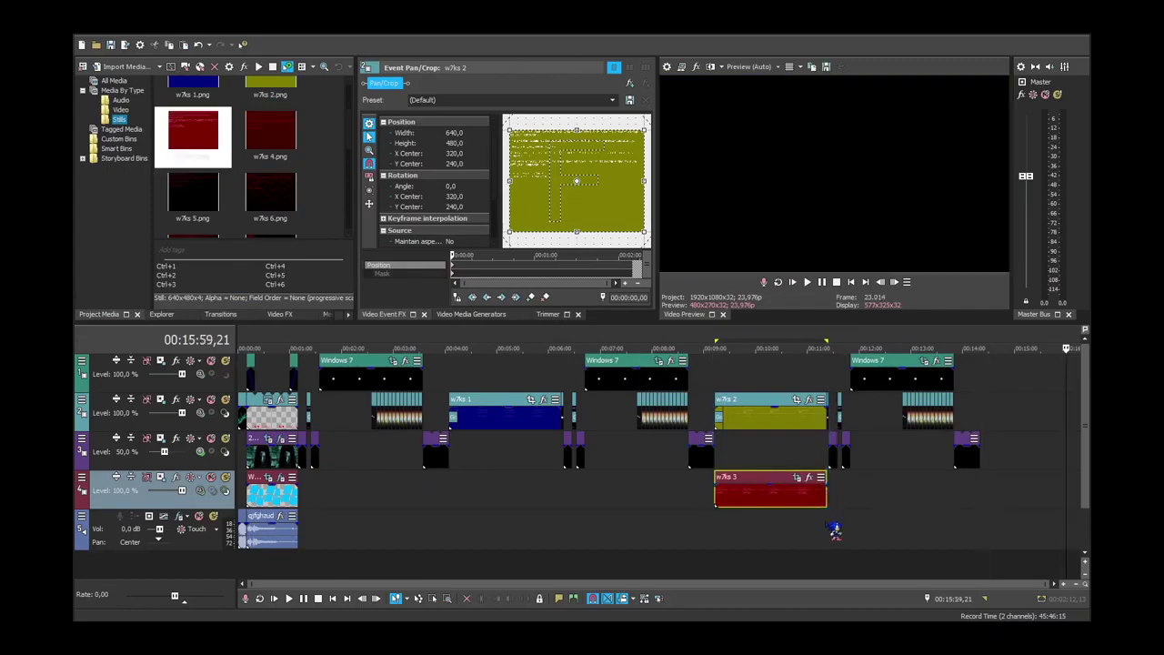
{"action": "left_click", "coordinate": [832, 530]}
{"action": "scroll", "coordinate": [831, 530], "scroll_direction": "up", "scroll_amount": 2}
{"action": "scroll", "coordinate": [831, 530], "scroll_direction": "up", "scroll_amount": 2}
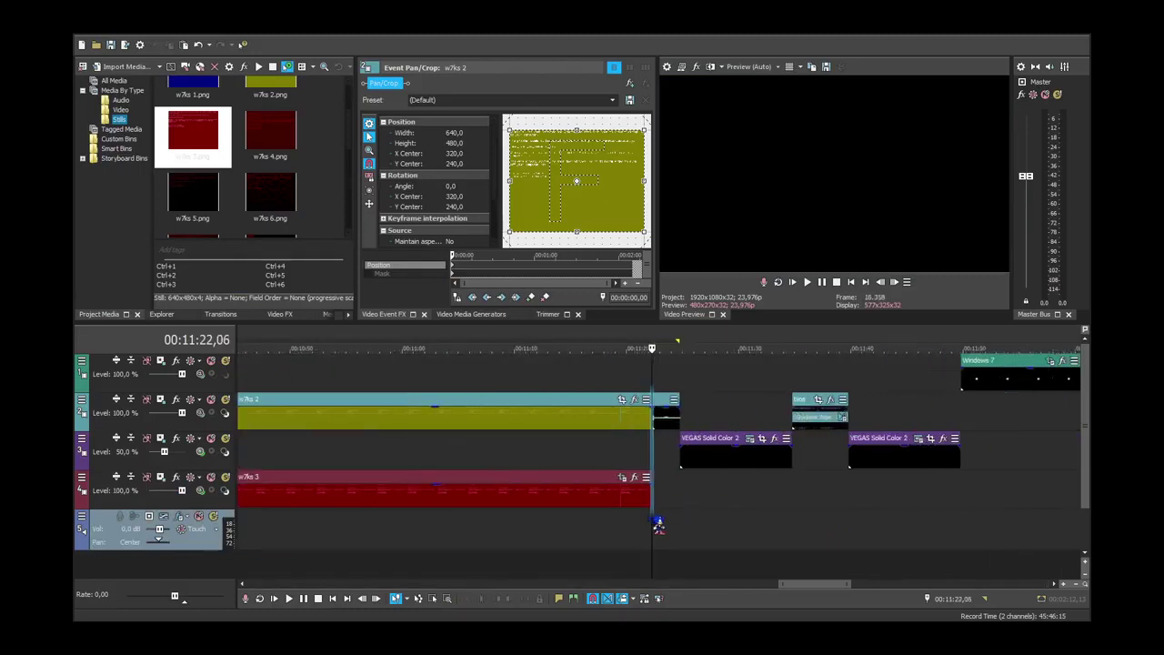
{"action": "scroll", "coordinate": [654, 521], "scroll_direction": "down", "scroll_amount": 2}
Fade in w7ks 3 up to 00:09:22,05 to match w7ks 2's wipe, and apply the Linear Top-Bottom Gradient Wipe to it.
{"action": "left_click", "coordinate": [508, 420]}
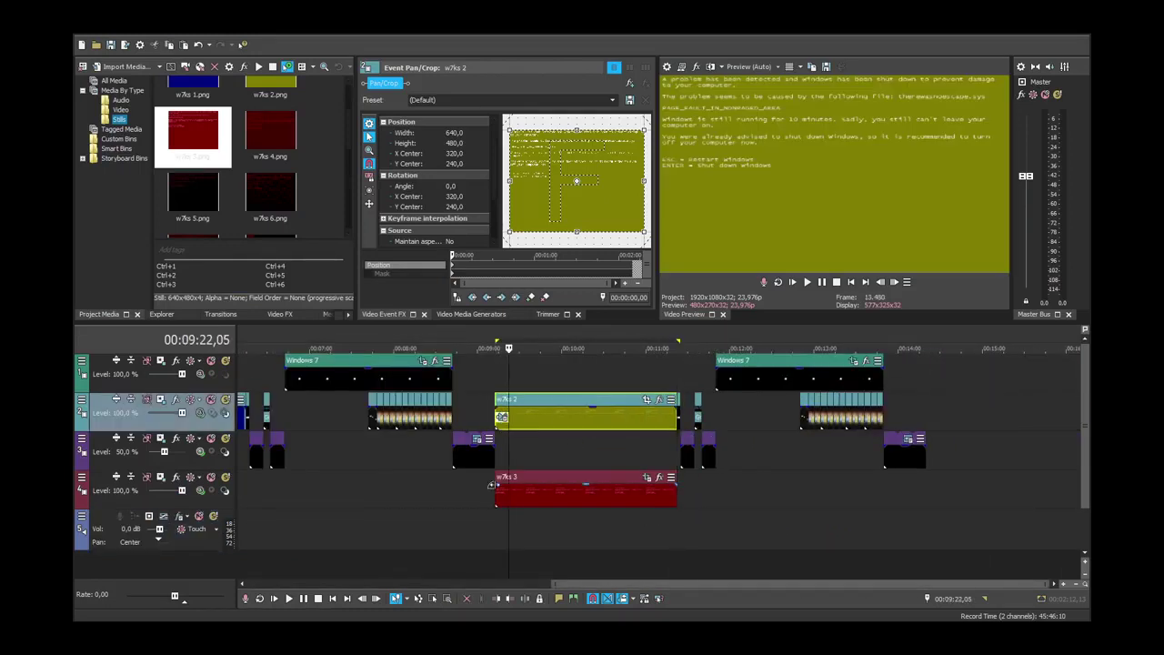
{"action": "left_click", "coordinate": [501, 491]}
{"action": "left_click", "coordinate": [223, 314]}
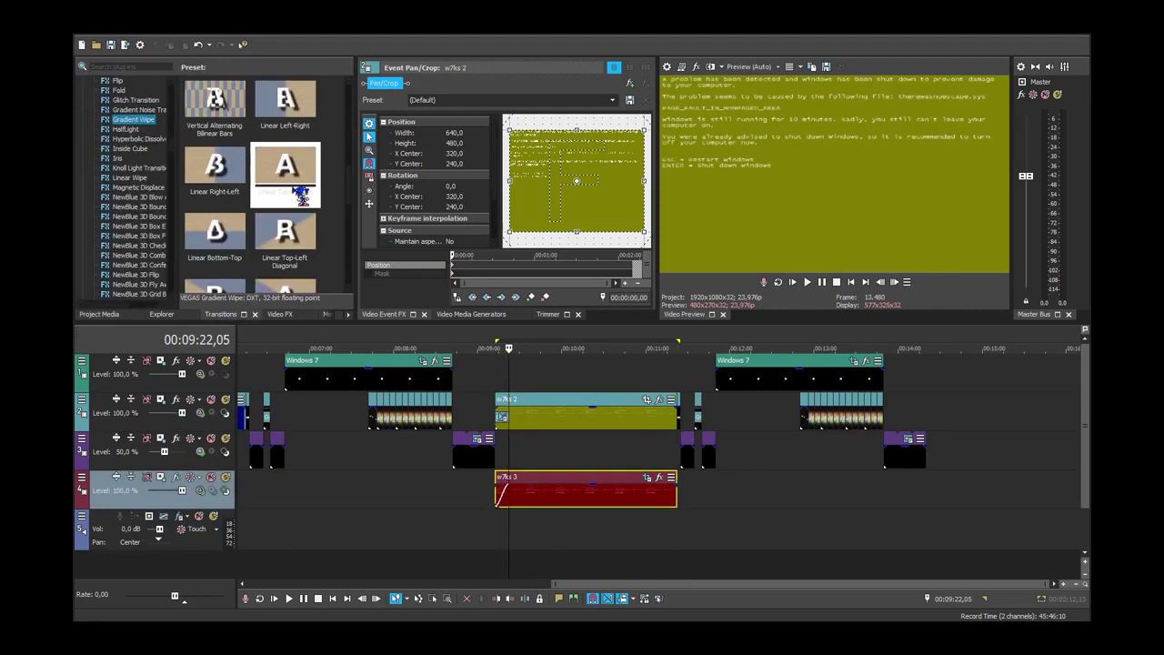
{"action": "left_click_drag", "start_coordinate": [285, 168], "coordinate": [501, 494]}
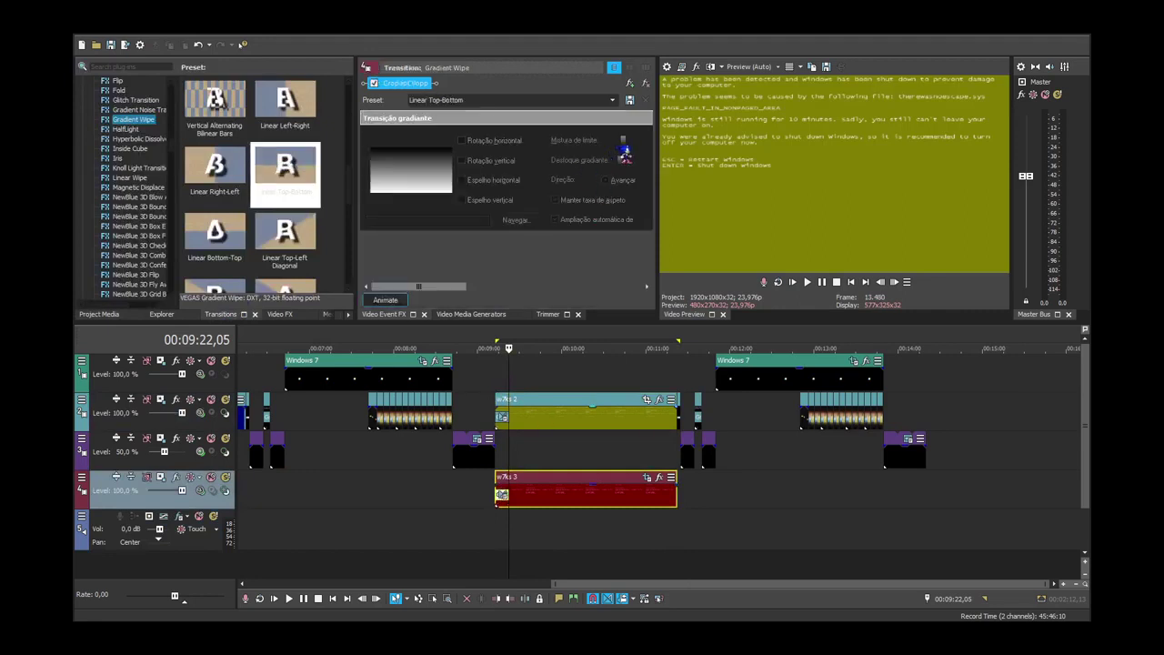
Set w7ks 3's Pan/Crop frame to 640 by 480 with a preset and check its wipe length against w7ks 2's.
{"action": "left_click", "coordinate": [646, 475]}
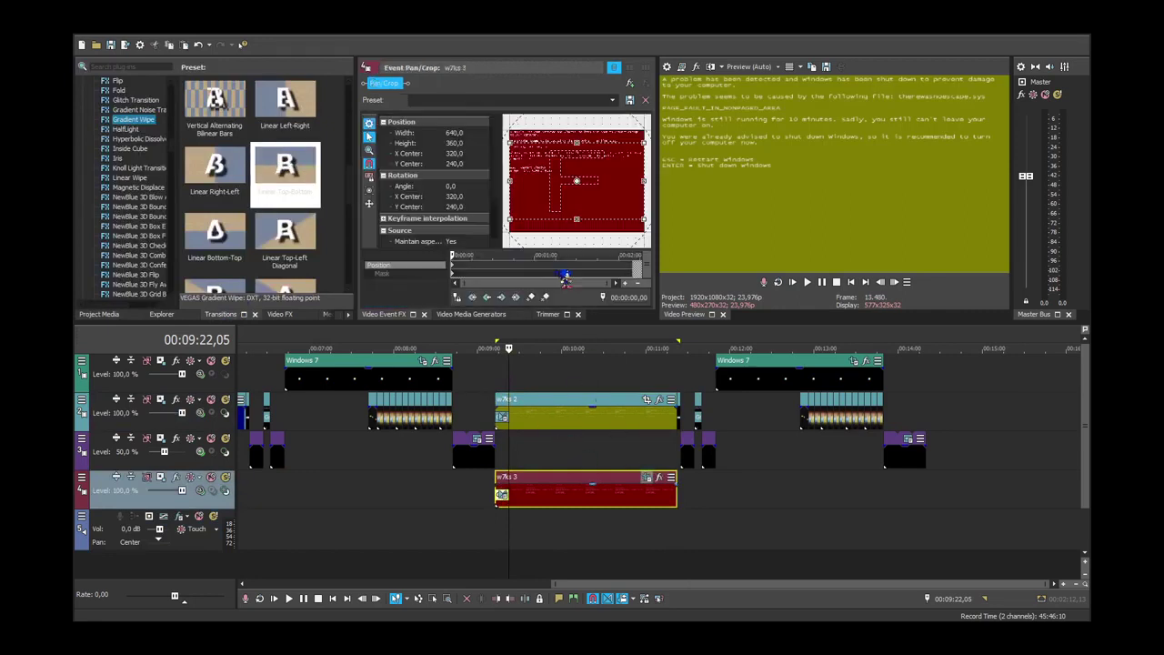
{"action": "left_click", "coordinate": [615, 100]}
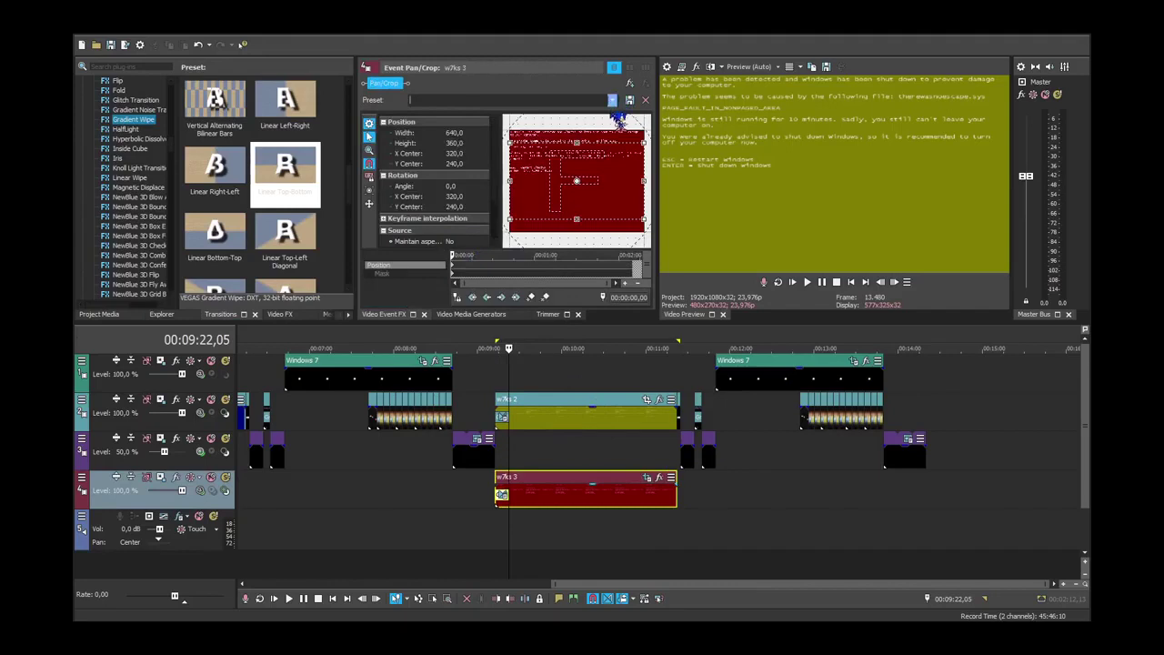
{"action": "left_click", "coordinate": [611, 112]}
{"action": "scroll", "coordinate": [532, 509], "scroll_direction": "up", "scroll_amount": 10}
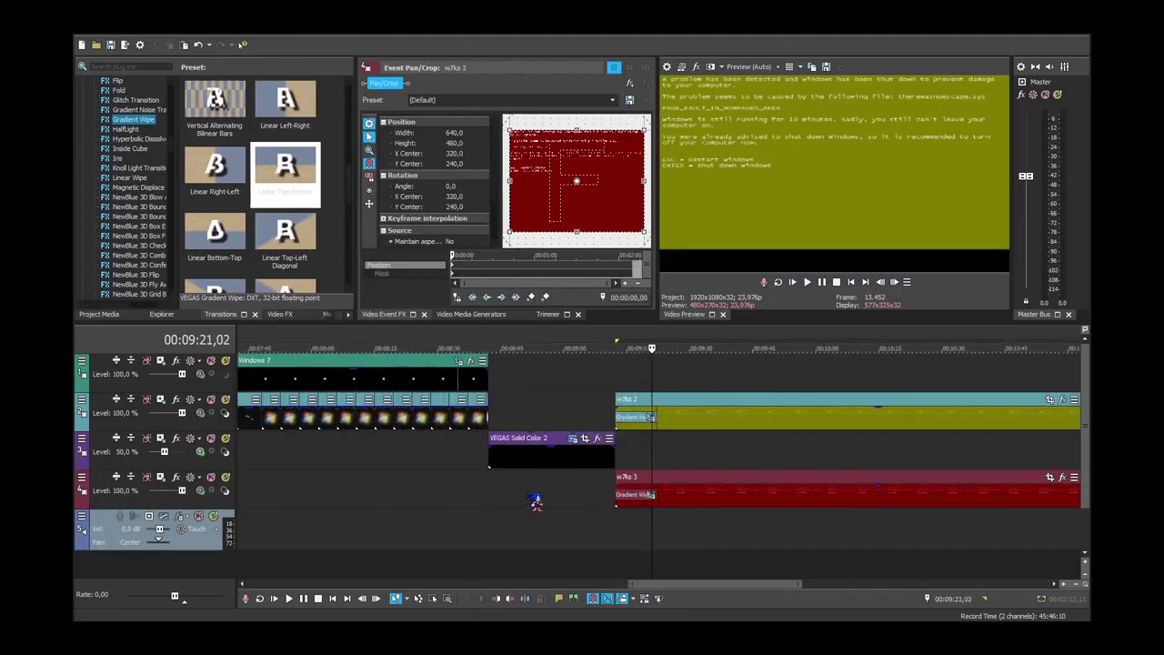
{"action": "left_click", "coordinate": [667, 487]}
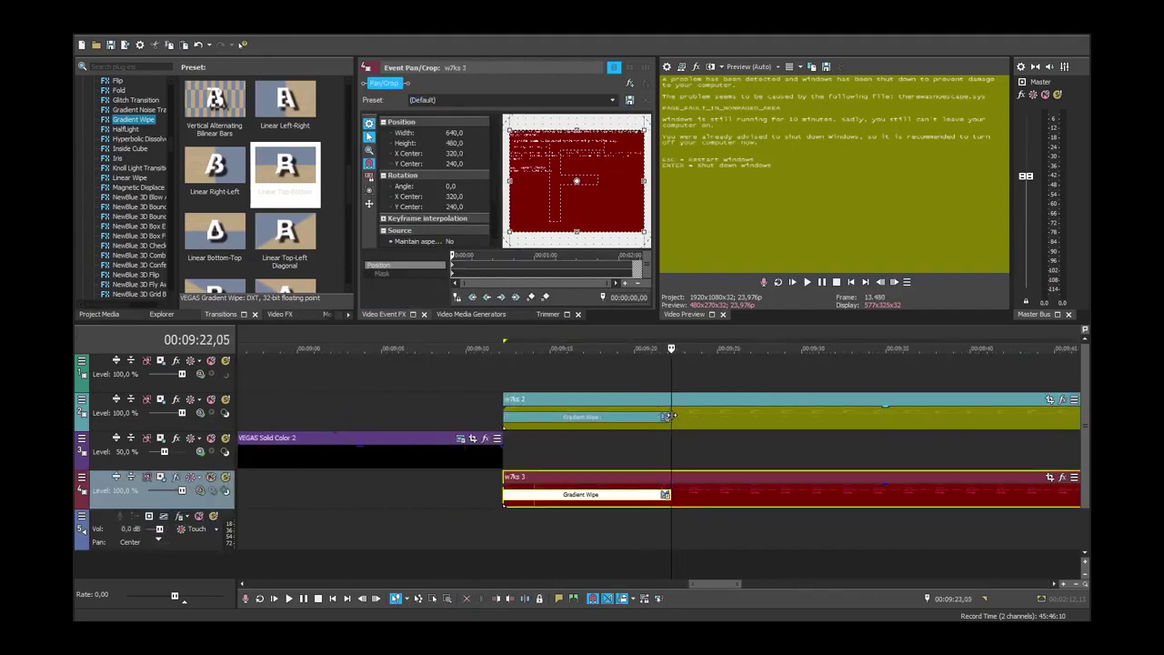
Move the w7ks 3 event to the second track, directly after the last black solid color event.
{"action": "scroll", "coordinate": [682, 446], "scroll_direction": "down", "scroll_amount": 10}
{"action": "left_click_drag", "start_coordinate": [773, 497], "coordinate": [1031, 420]}
{"action": "left_click", "coordinate": [974, 493]}
{"action": "scroll", "coordinate": [974, 493], "scroll_direction": "down", "scroll_amount": 1}
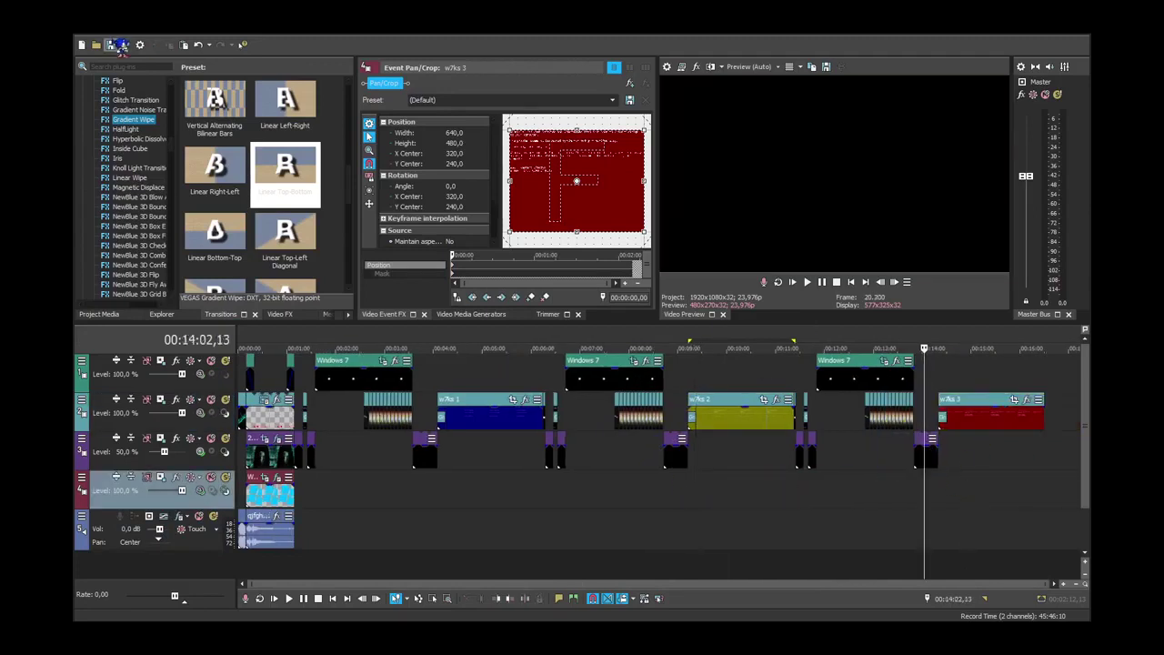
Set the loop region to the whole project and preview the transition from the last black solid into w7ks 3.
{"action": "triple_click", "coordinate": [900, 527]}
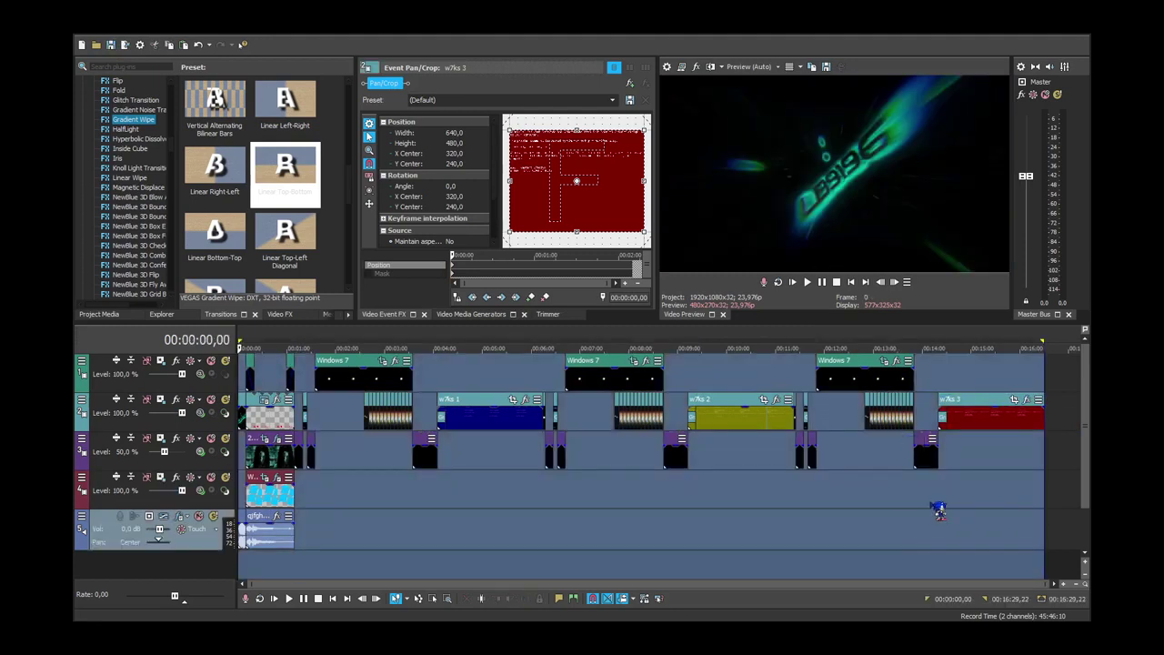
{"action": "left_click", "coordinate": [932, 512]}
{"action": "left_click", "coordinate": [808, 282]}
{"action": "scroll", "coordinate": [806, 419], "scroll_direction": "up", "scroll_amount": 5}
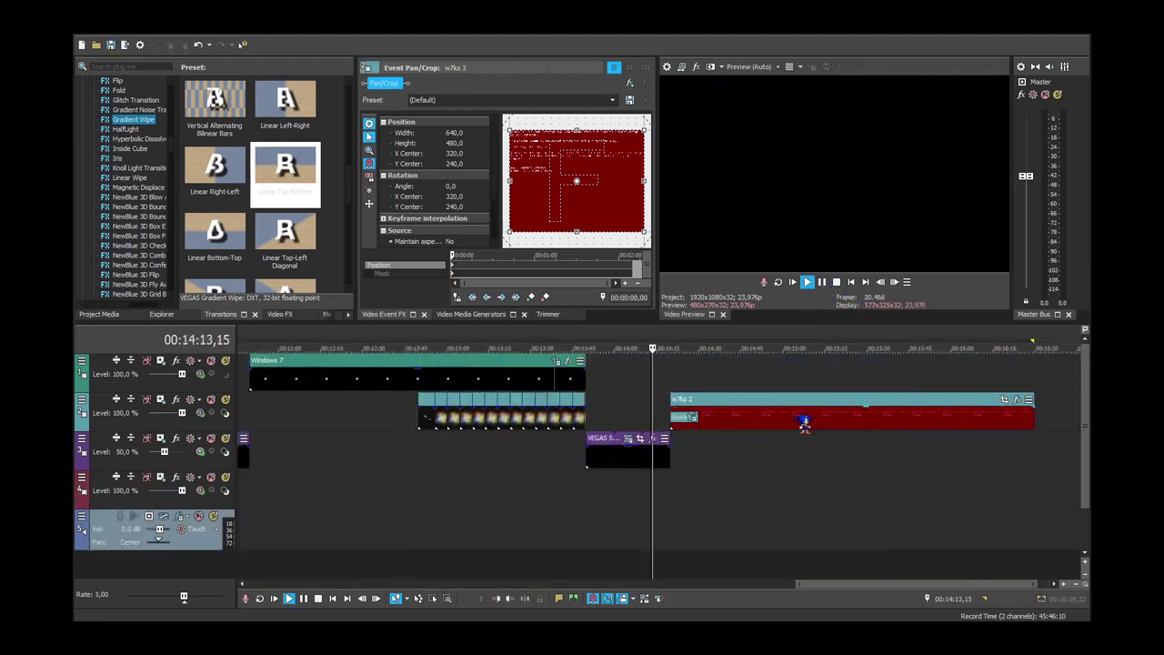
{"action": "left_click_drag", "start_coordinate": [690, 522], "coordinate": [707, 529]}
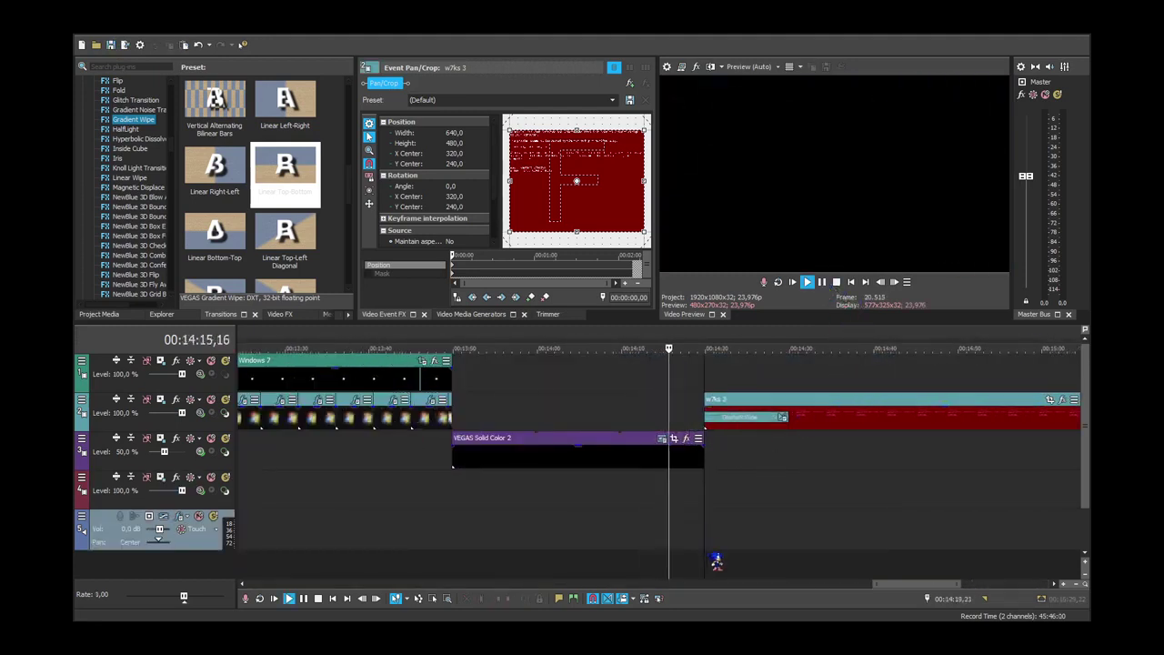
Review the gradient wipe at the start of the red w7ks 3 clip and stop the playback.
{"action": "scroll", "coordinate": [757, 554], "scroll_direction": "down", "scroll_amount": 3}
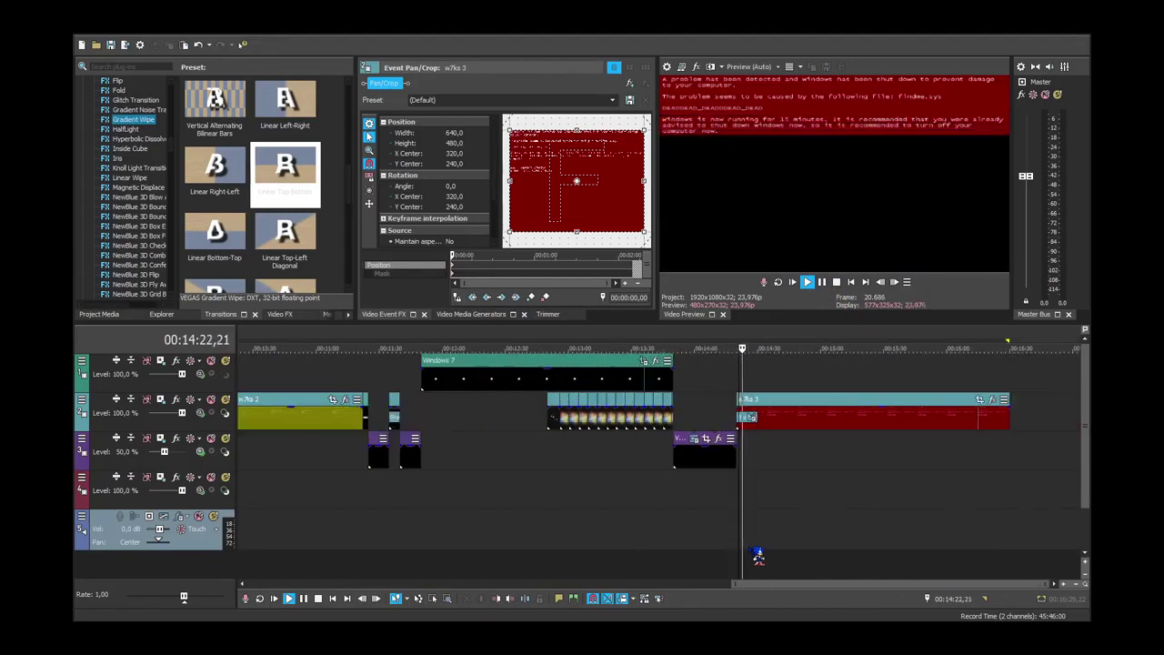
{"action": "scroll", "coordinate": [757, 554], "scroll_direction": "down", "scroll_amount": 3}
{"action": "scroll", "coordinate": [757, 555], "scroll_direction": "up", "scroll_amount": 4}
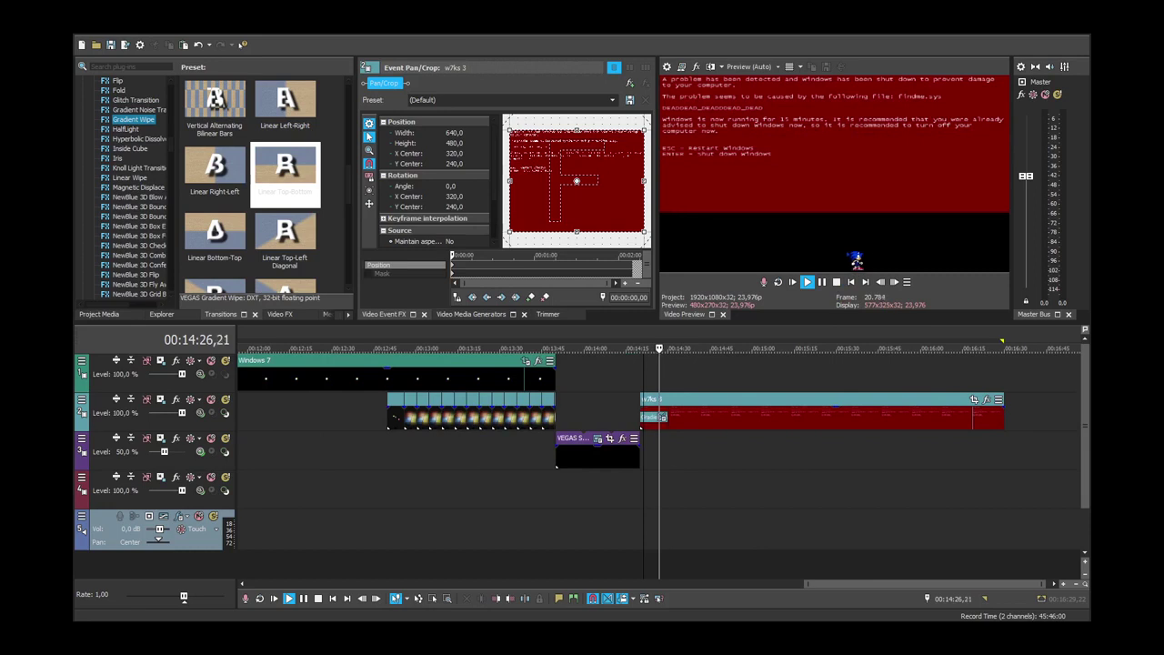
{"action": "left_click", "coordinate": [836, 282]}
Add static new.avi from the project's video media to track 2, directly after the end of the w7ks 3 clip.
{"action": "left_click", "coordinate": [1005, 497]}
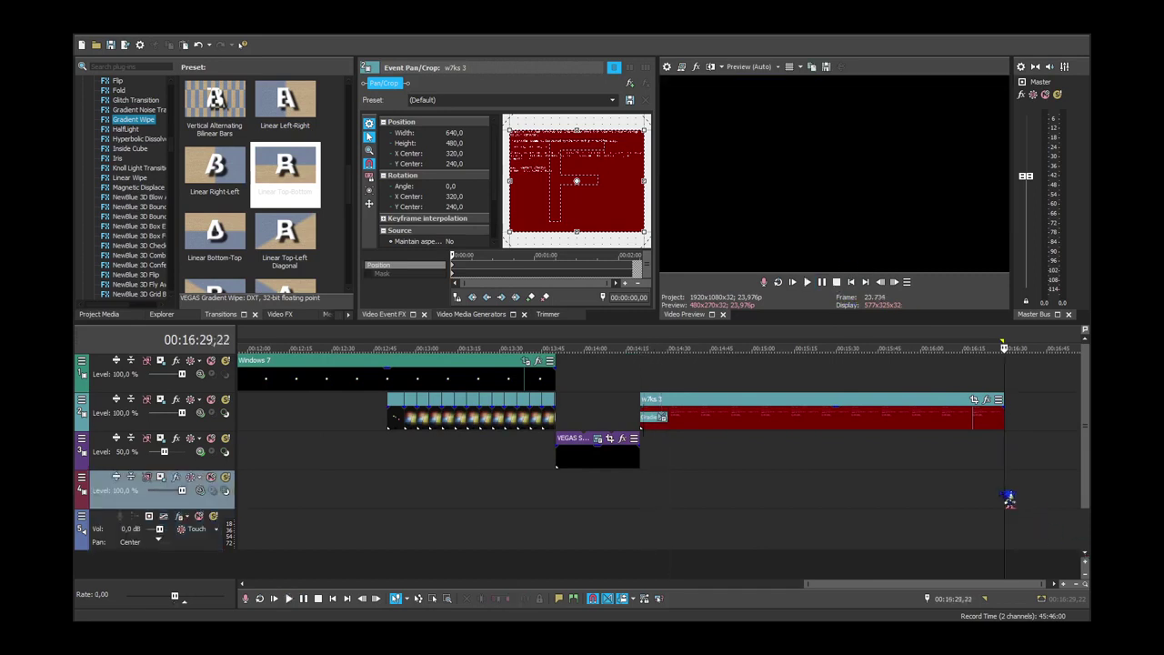
{"action": "scroll", "coordinate": [1008, 496], "scroll_direction": "down", "scroll_amount": 5}
{"action": "left_click", "coordinate": [98, 313]}
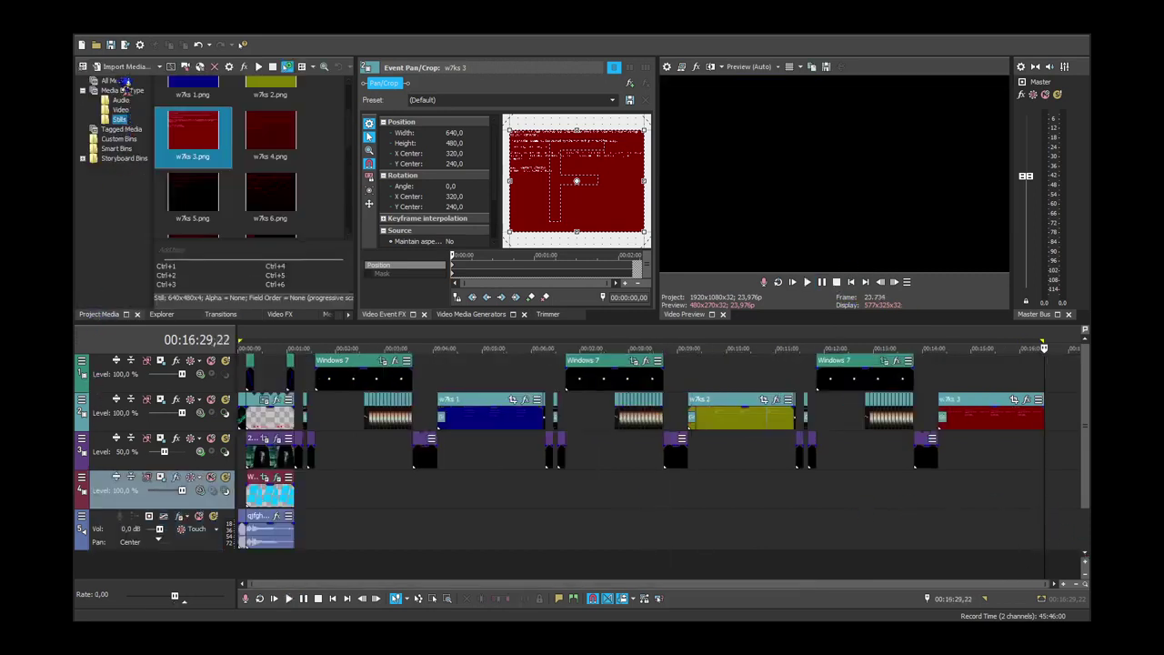
{"action": "left_click", "coordinate": [120, 109]}
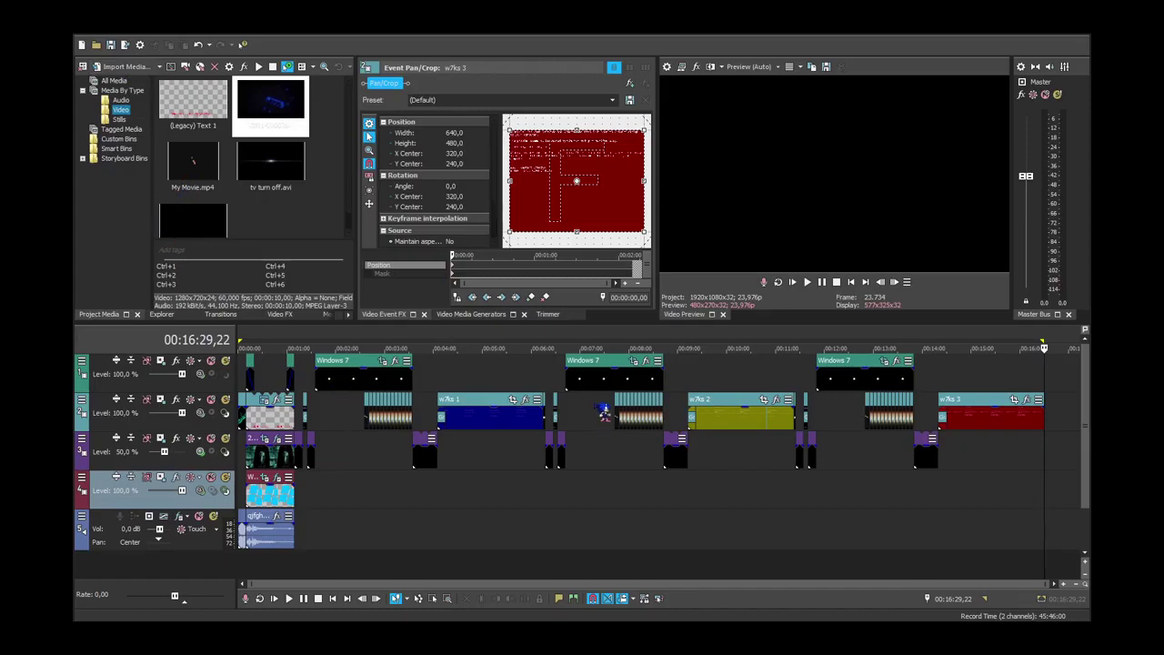
{"action": "left_click_drag", "start_coordinate": [279, 192], "coordinate": [1049, 419]}
{"action": "scroll", "coordinate": [1046, 468], "scroll_direction": "up", "scroll_amount": 10}
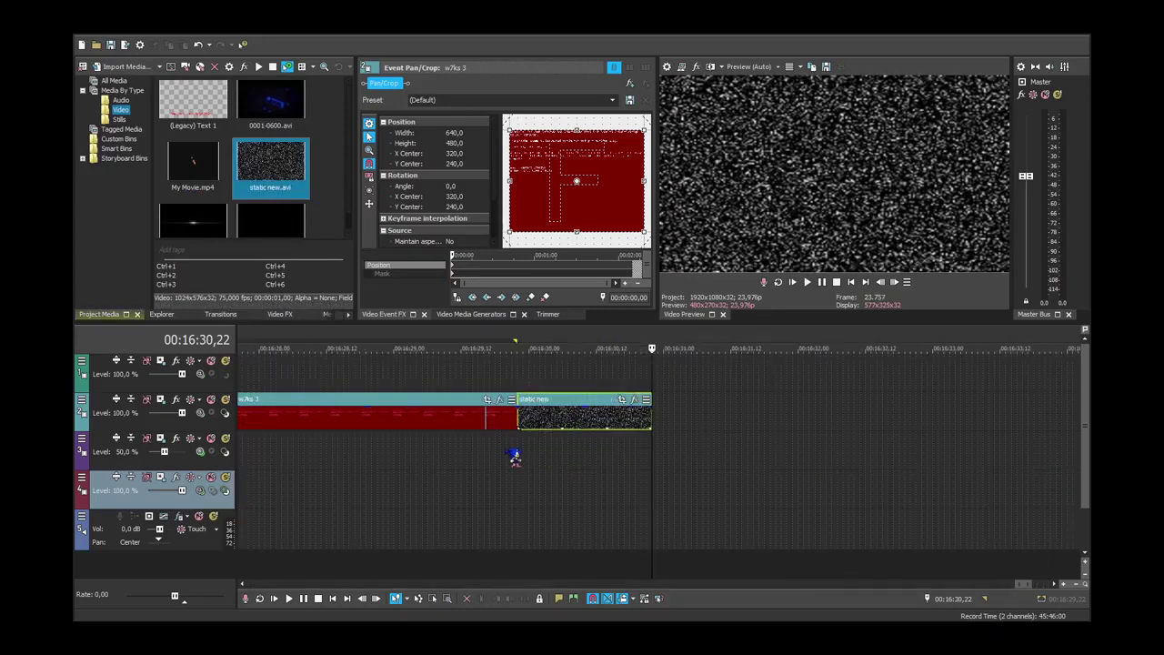
{"action": "left_click", "coordinate": [515, 451]}
{"action": "left_click", "coordinate": [537, 424]}
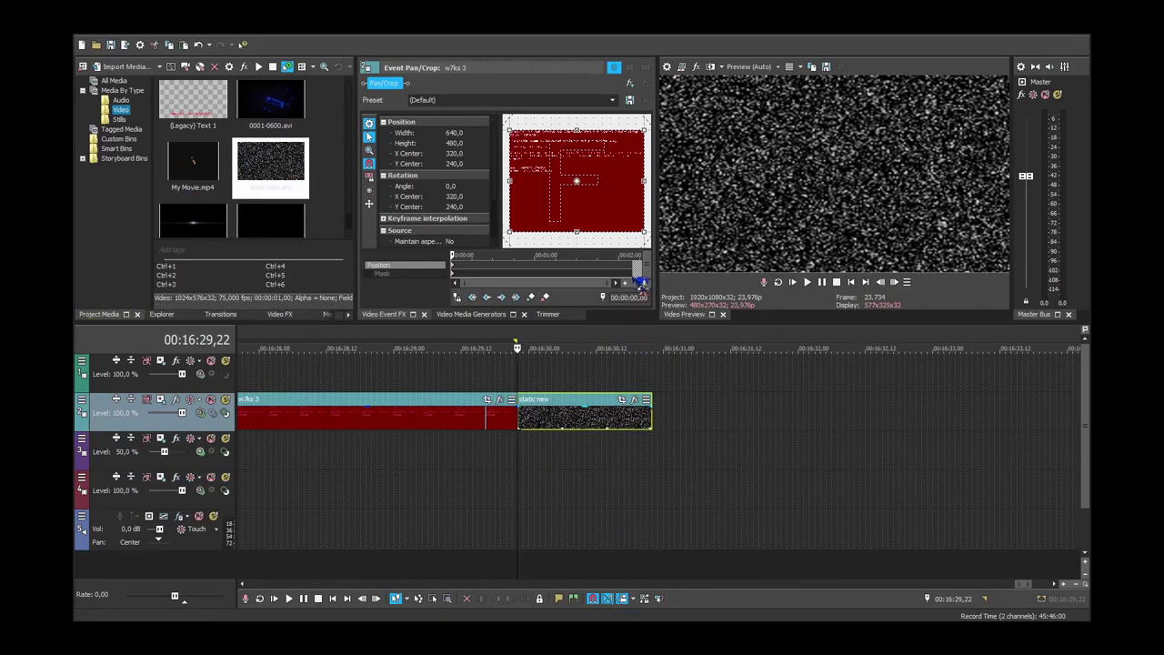
Extend the static new clip to about 3 seconds, ending near 00:16:33,01.
{"action": "scroll", "coordinate": [718, 436], "scroll_direction": "down", "scroll_amount": 5}
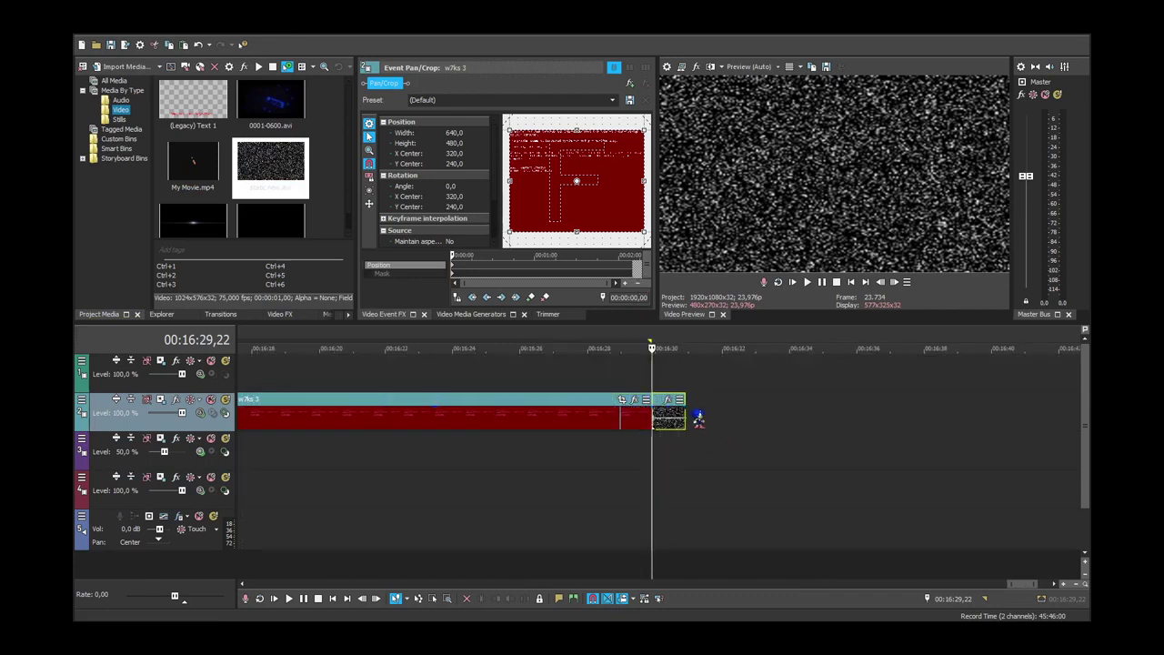
{"action": "left_click_drag", "start_coordinate": [688, 412], "coordinate": [756, 418]}
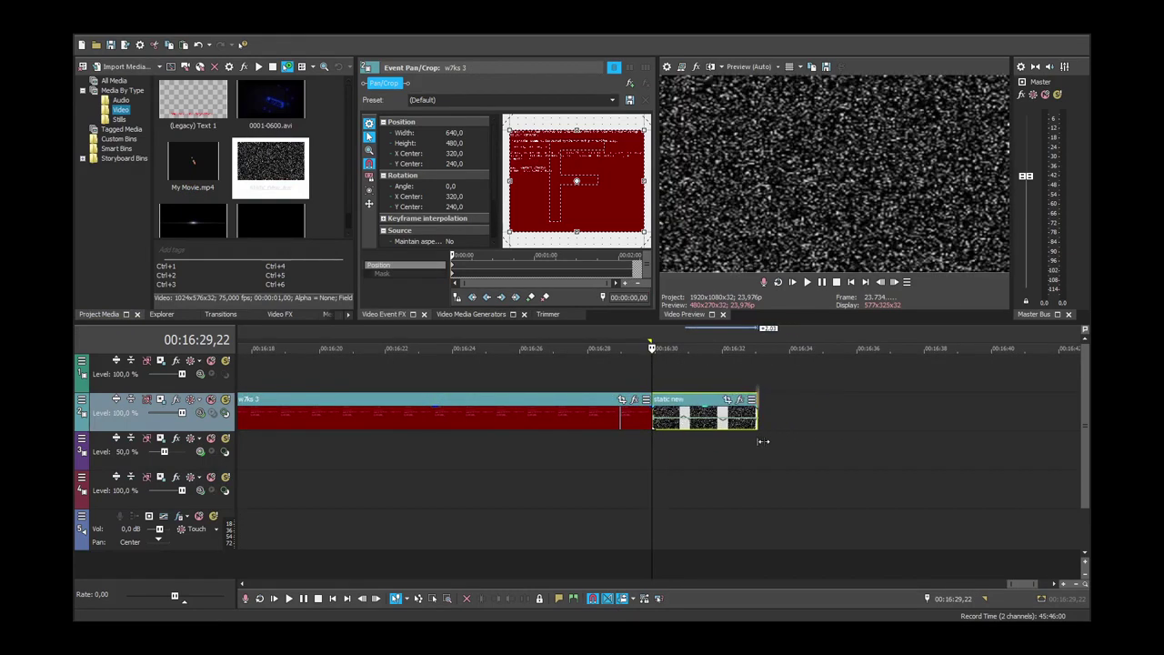
{"action": "left_click", "coordinate": [806, 282]}
{"action": "left_click", "coordinate": [837, 283]}
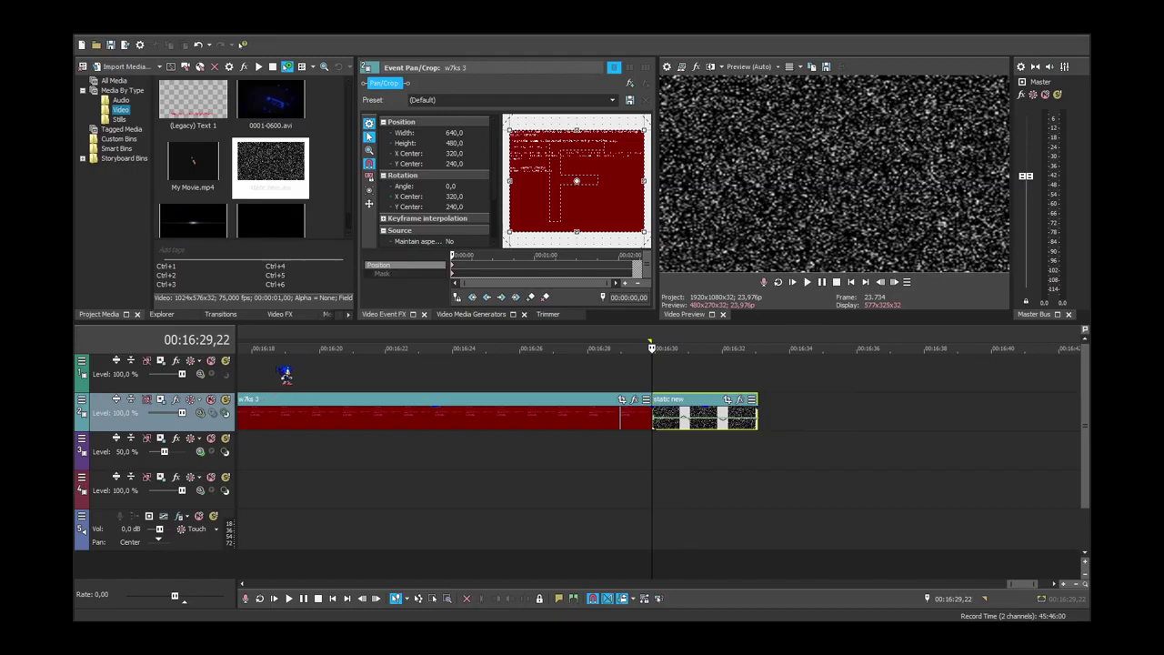
Place the static audio file on track 5 beneath the static new clip and cut off the part beyond the clip's end.
{"action": "left_click", "coordinate": [121, 100]}
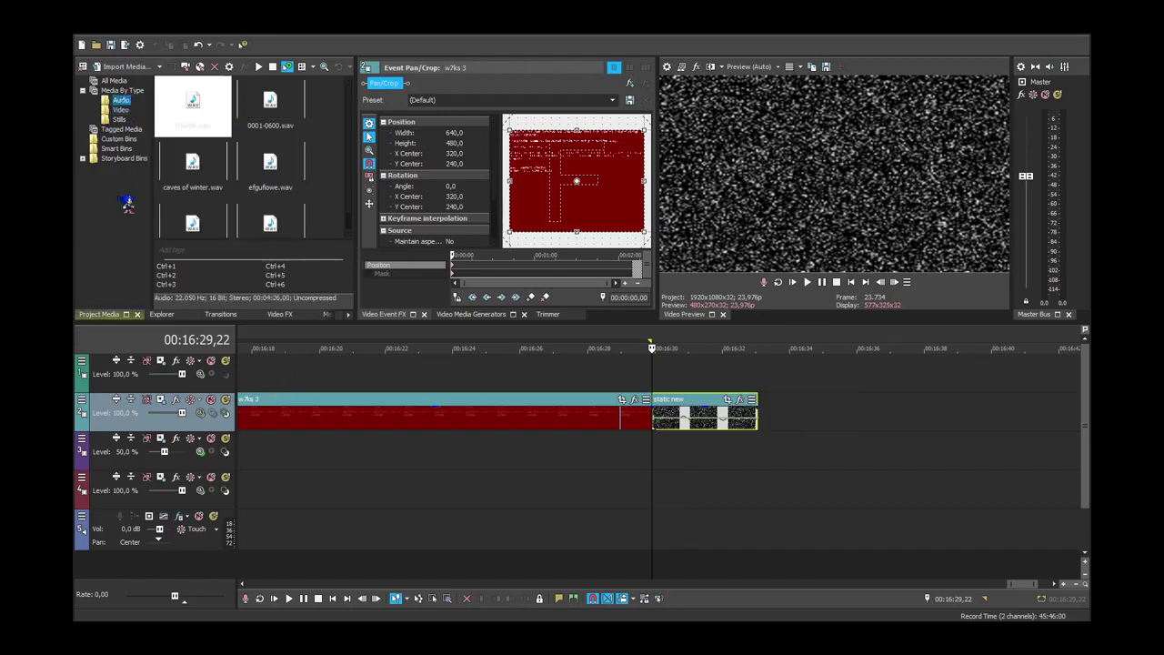
{"action": "scroll", "coordinate": [203, 150], "scroll_direction": "down", "scroll_amount": 1}
{"action": "left_click_drag", "start_coordinate": [271, 235], "coordinate": [682, 521]}
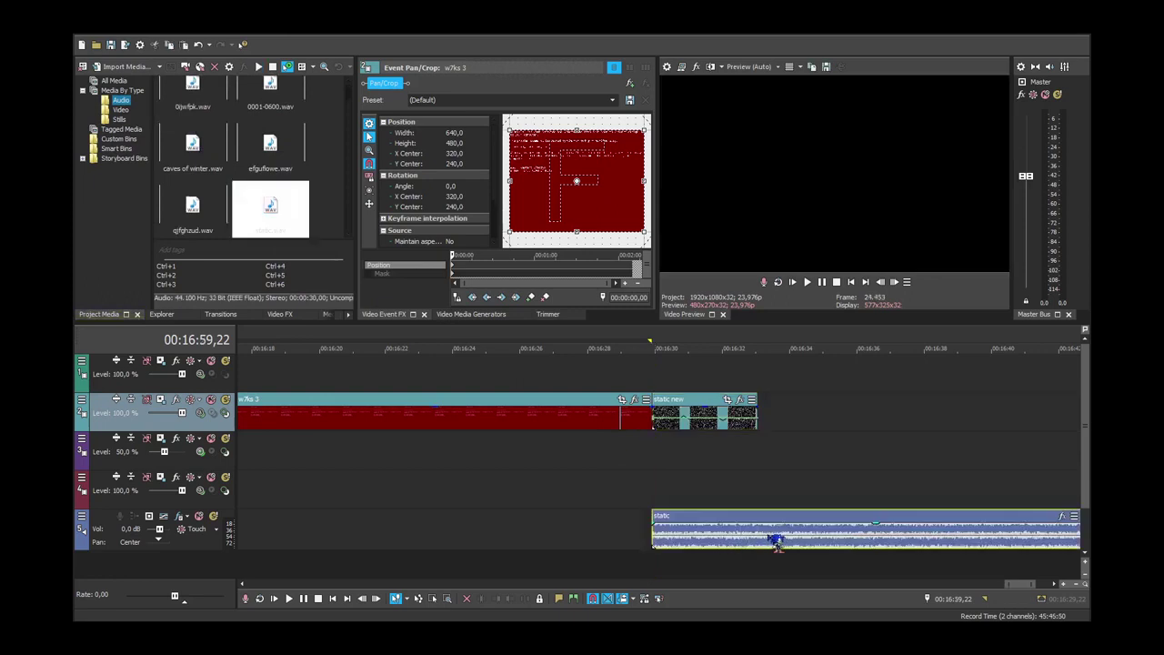
{"action": "left_click", "coordinate": [766, 540]}
{"action": "key", "text": "s"}
{"action": "key", "text": "Delete"}
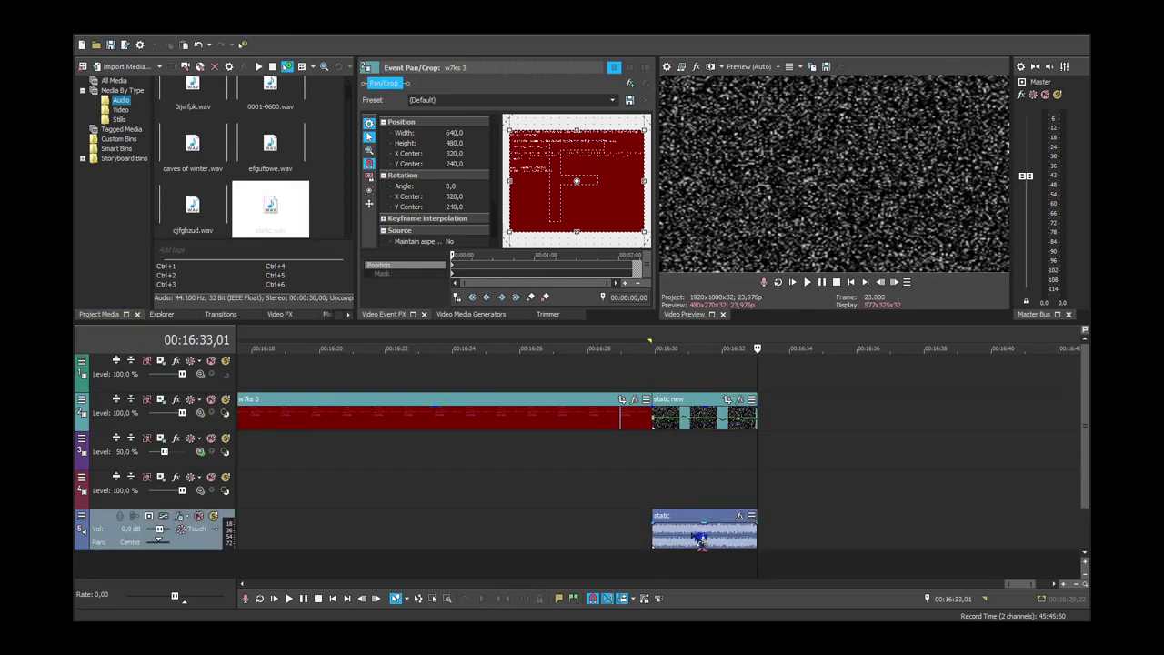
Move the static new clip to track 4, keeping it directly above the static audio.
{"action": "left_click_drag", "start_coordinate": [684, 418], "coordinate": [677, 474]}
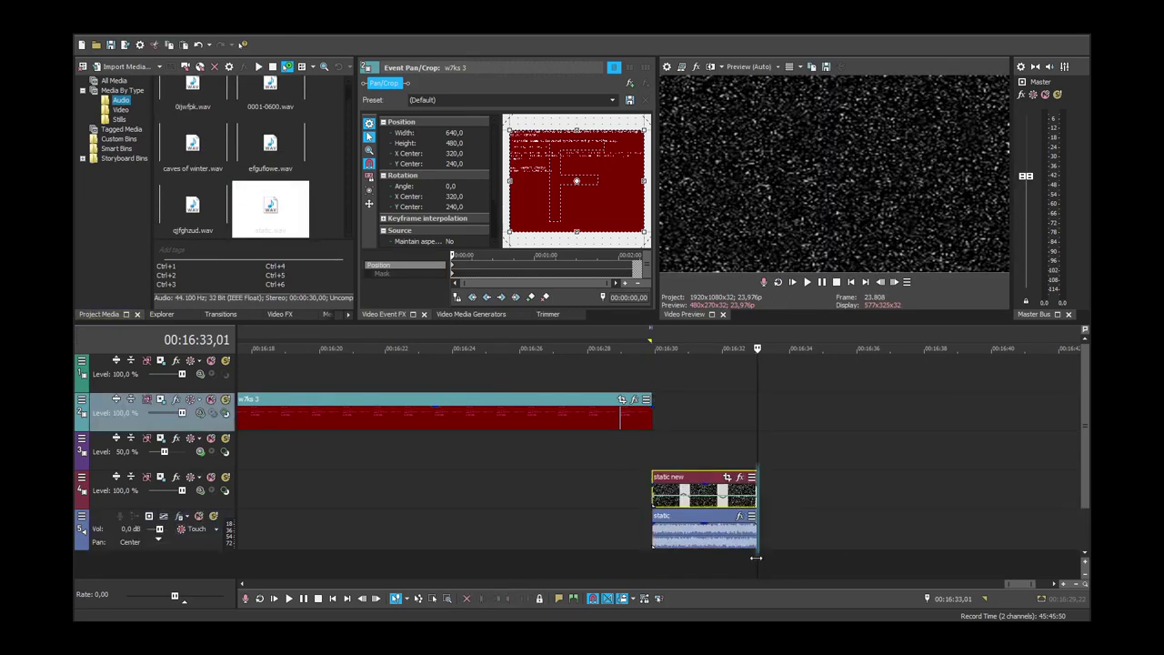
{"action": "scroll", "coordinate": [756, 557], "scroll_direction": "up", "scroll_amount": 3}
{"action": "scroll", "coordinate": [761, 558], "scroll_direction": "down", "scroll_amount": 3}
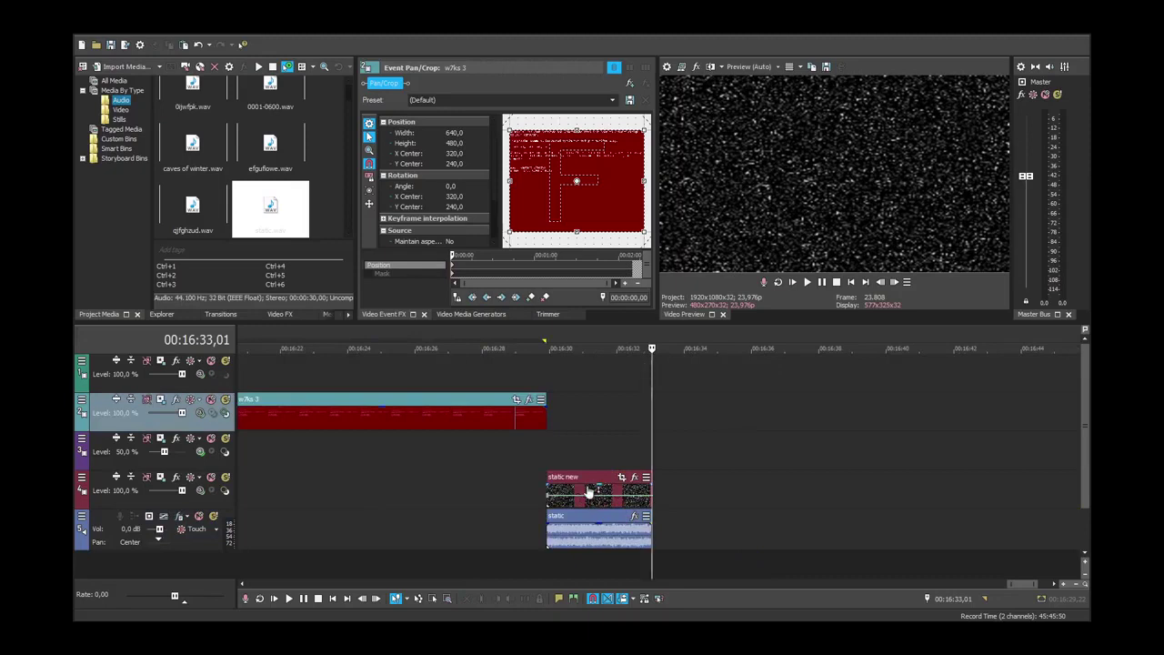
Play back the transition from the end of w7ks 3 into the static clip.
{"action": "left_click", "coordinate": [525, 463]}
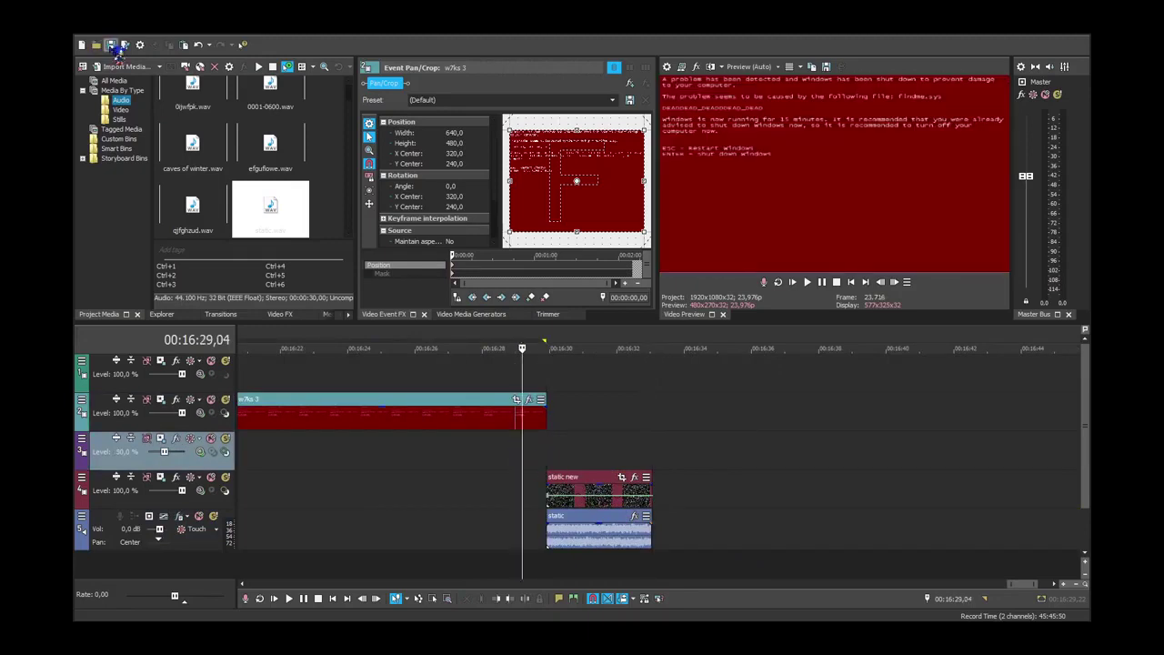
{"action": "left_click", "coordinate": [807, 281]}
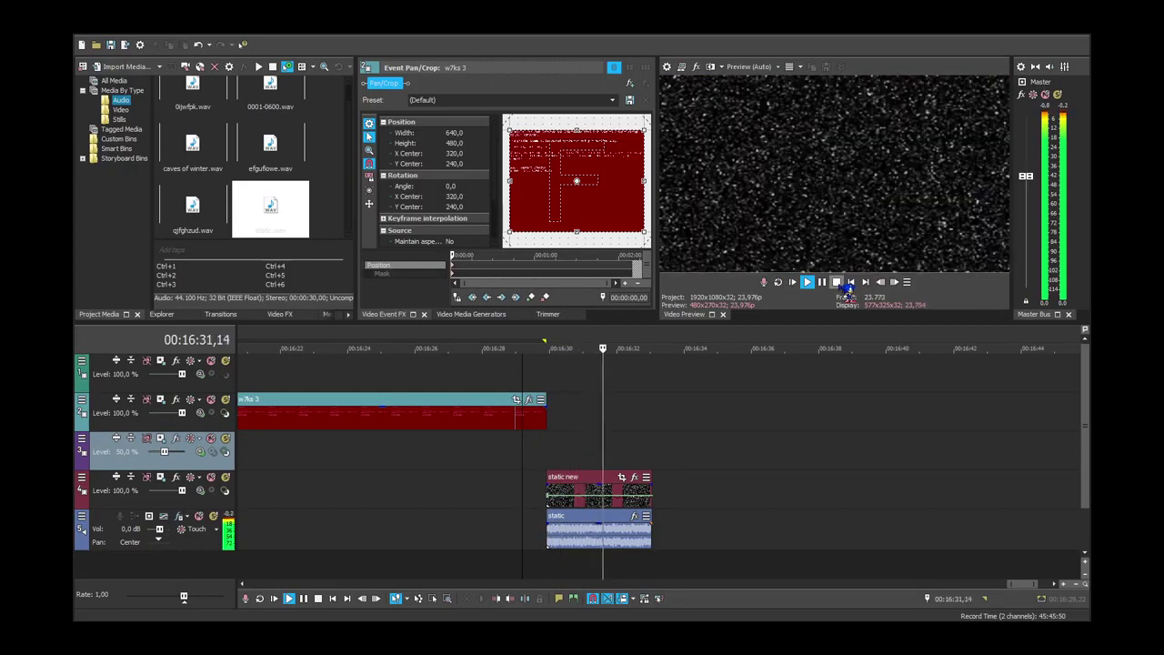
{"action": "left_click", "coordinate": [839, 284]}
Select and copy all events between the w7ks 2 and w7ks 3 clips, from the first black solid to the one before w7ks 3.
{"action": "scroll", "coordinate": [631, 482], "scroll_direction": "down", "scroll_amount": 7}
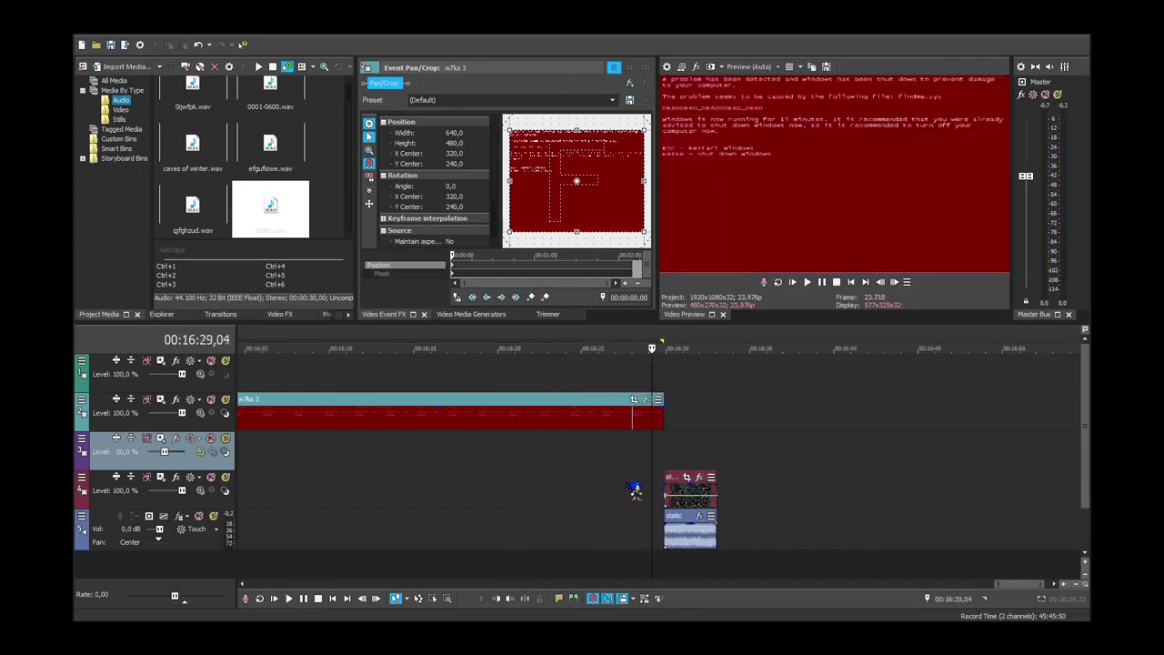
{"action": "scroll", "coordinate": [618, 453], "scroll_direction": "down", "scroll_amount": 2}
{"action": "scroll", "coordinate": [617, 453], "scroll_direction": "up", "scroll_amount": 1}
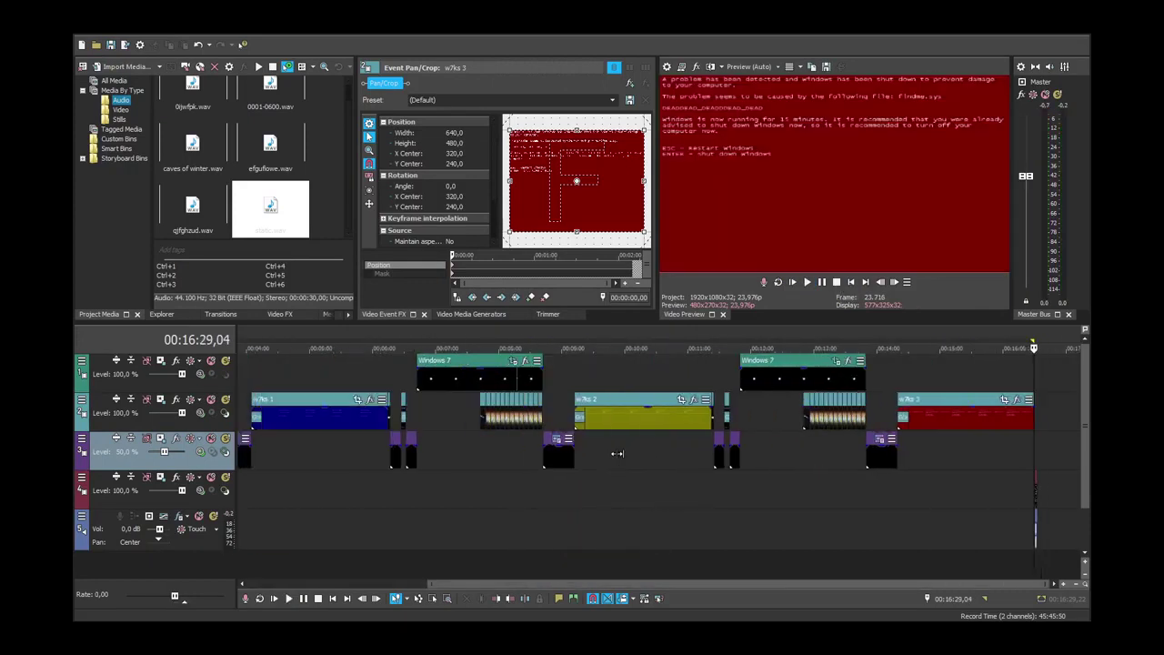
{"action": "left_click", "coordinate": [559, 402]}
{"action": "left_click", "coordinate": [716, 387]}
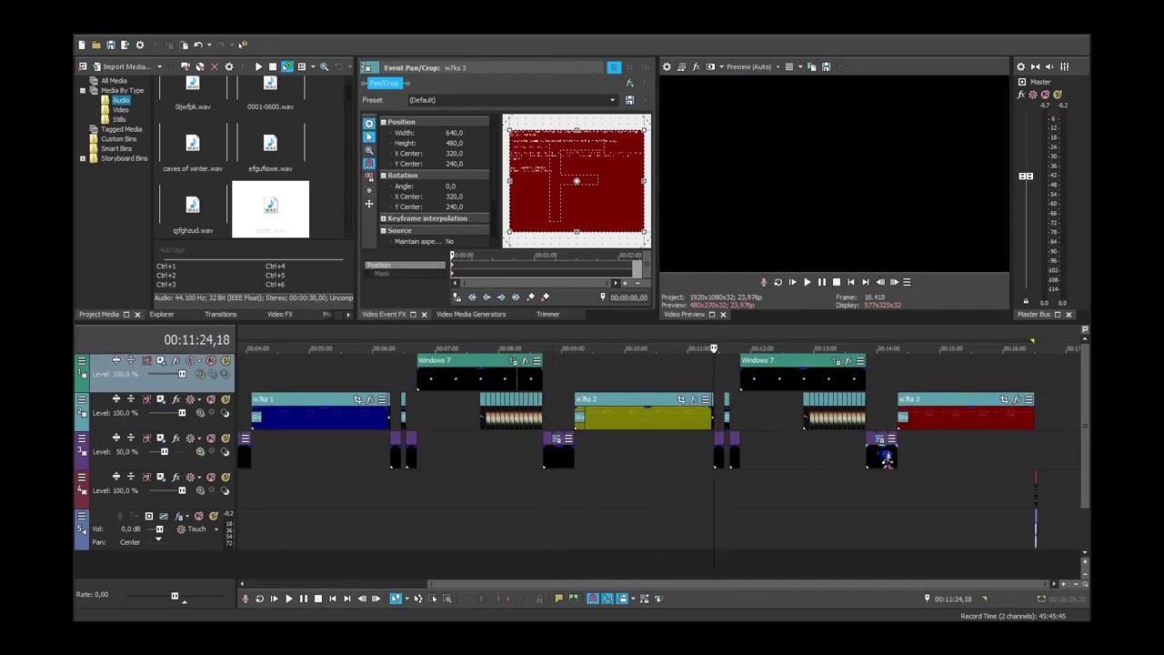
{"action": "left_click", "coordinate": [888, 460]}
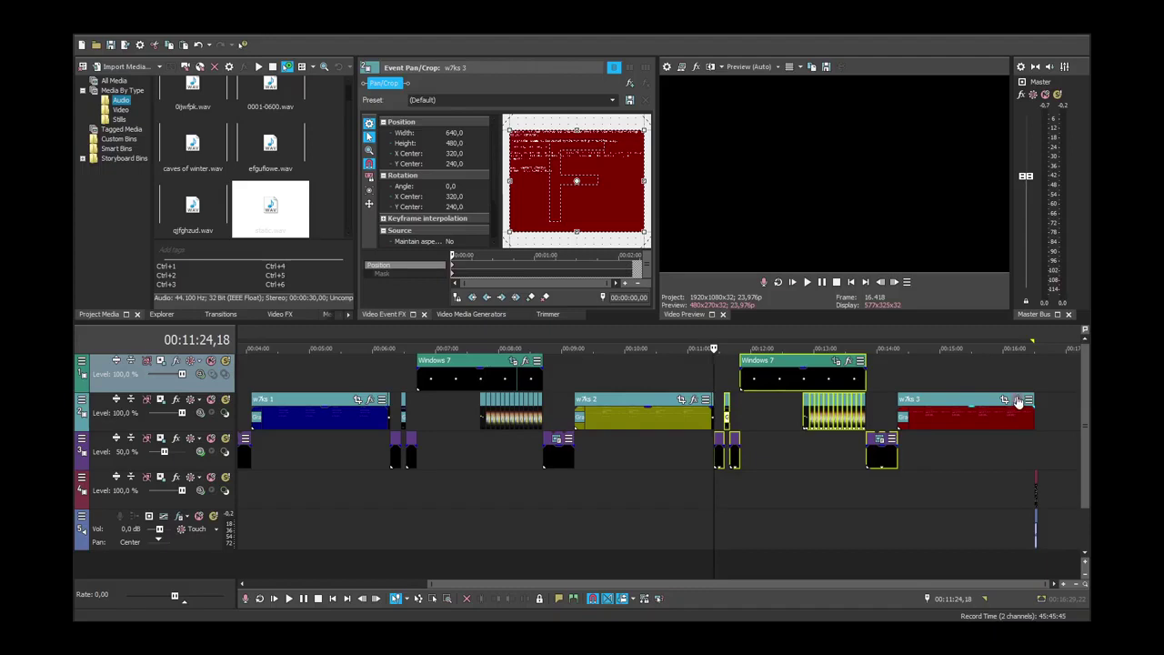
{"action": "scroll", "coordinate": [951, 409], "scroll_direction": "up", "scroll_amount": 6}
{"action": "scroll", "coordinate": [951, 409], "scroll_direction": "down", "scroll_amount": 6}
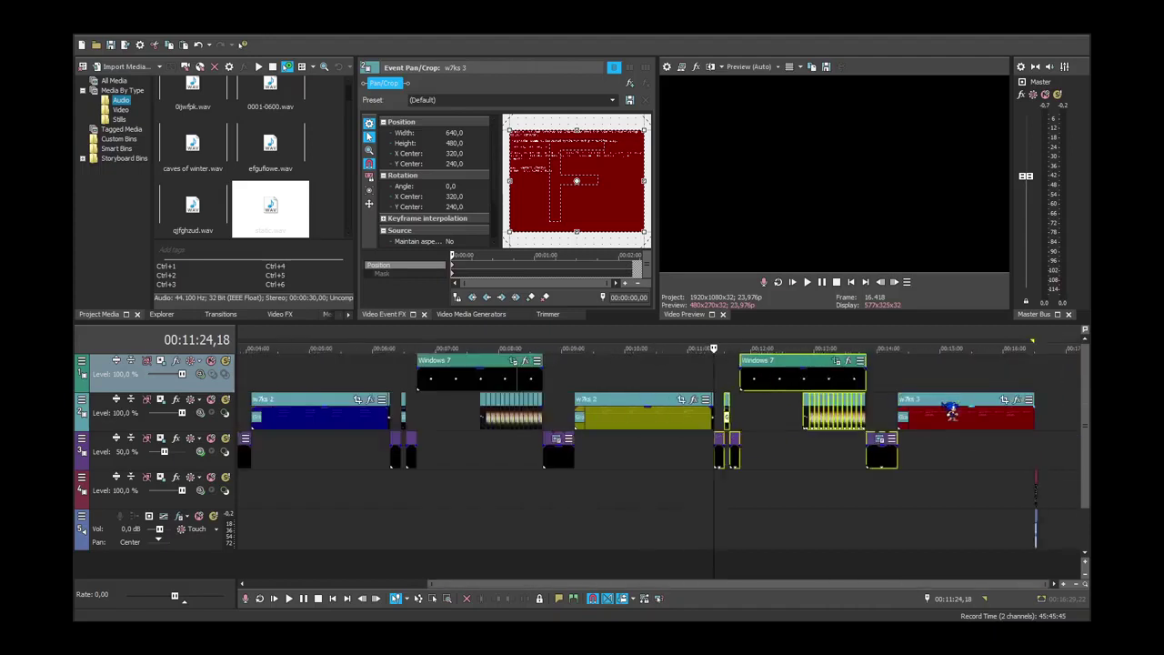
Align the ends of the static new clip and the static audio with the frame at 00:16:33,01.
{"action": "left_click", "coordinate": [1046, 383]}
{"action": "left_click", "coordinate": [1043, 385]}
{"action": "scroll", "coordinate": [1043, 384], "scroll_direction": "up", "scroll_amount": 7}
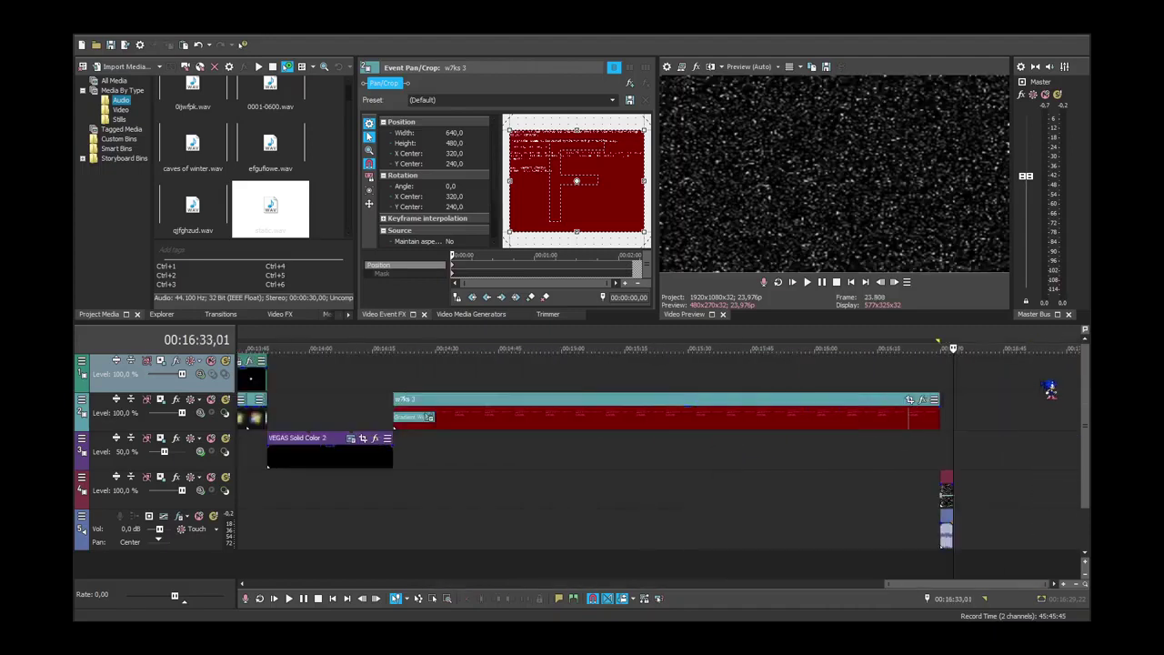
{"action": "left_click", "coordinate": [894, 282]}
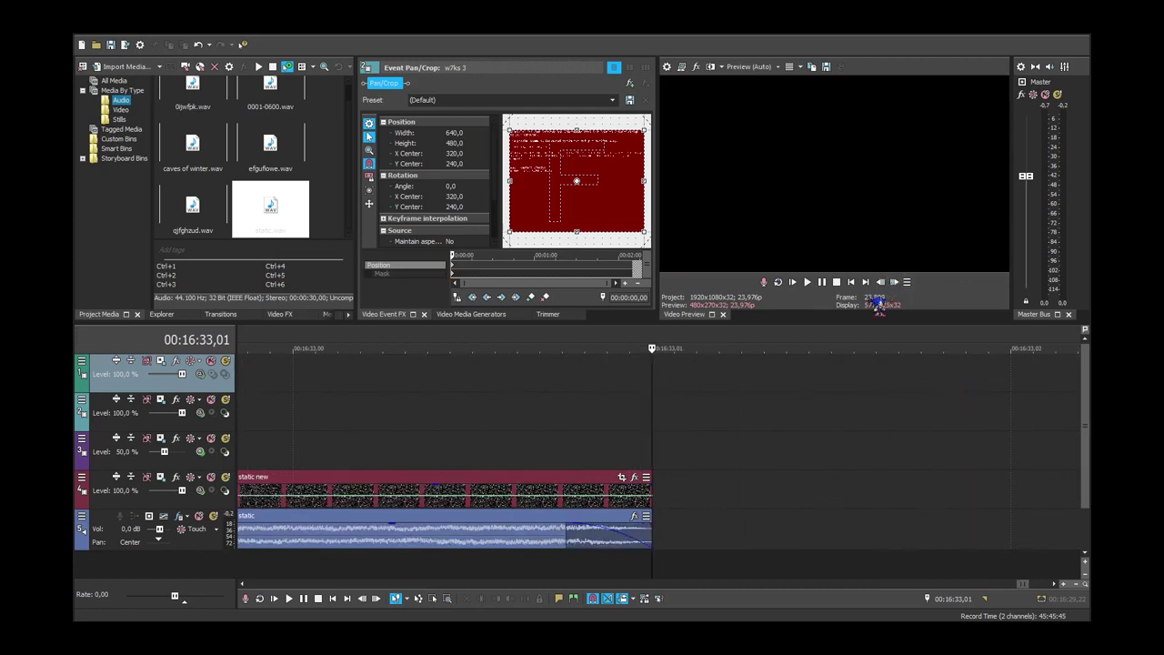
{"action": "left_click", "coordinate": [648, 488]}
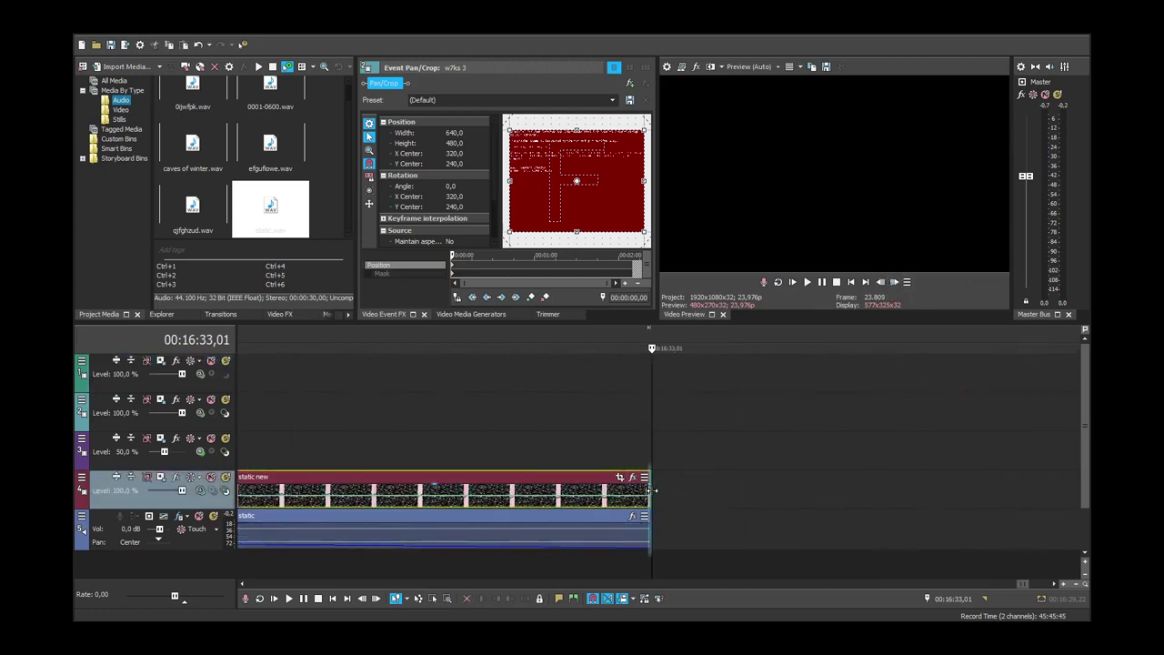
{"action": "left_click", "coordinate": [650, 531]}
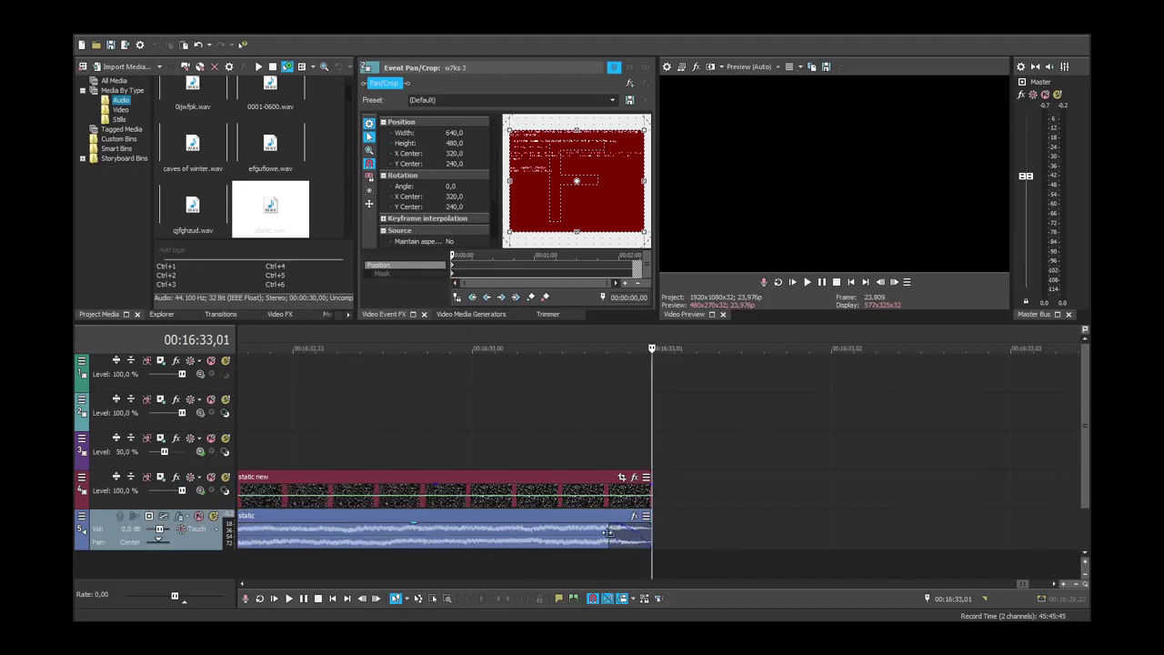
{"action": "scroll", "coordinate": [647, 568], "scroll_direction": "down", "scroll_amount": 5}
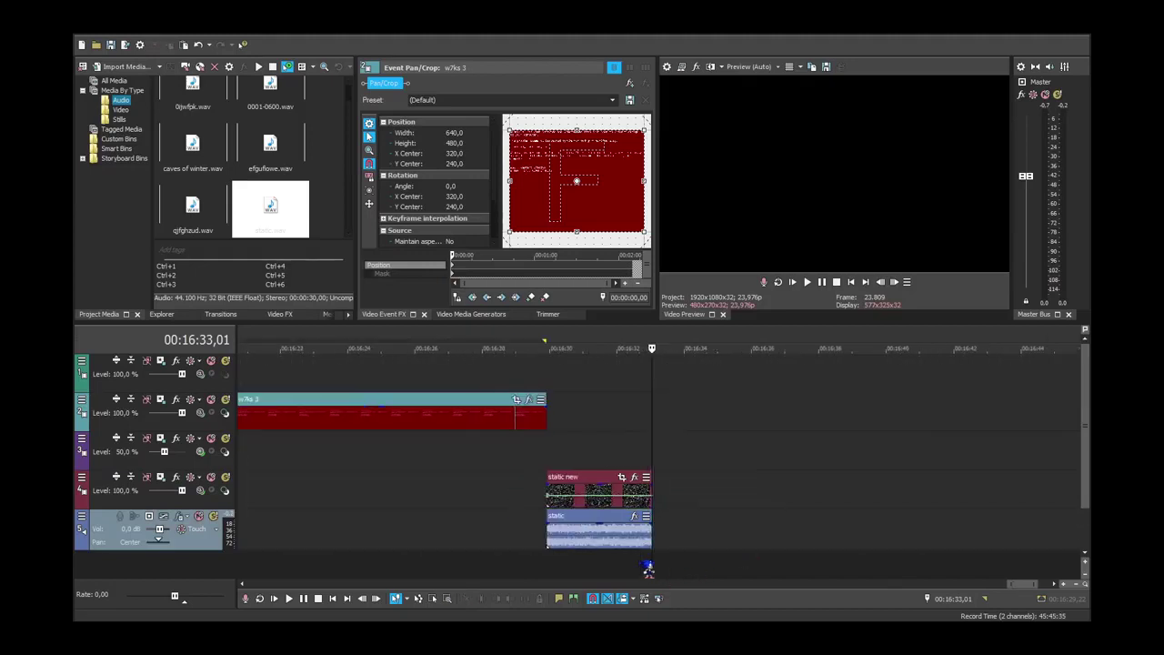
Paste the copied boot sequence events at the end of the static clip, at 00:16:33,01.
{"action": "left_click", "coordinate": [658, 390]}
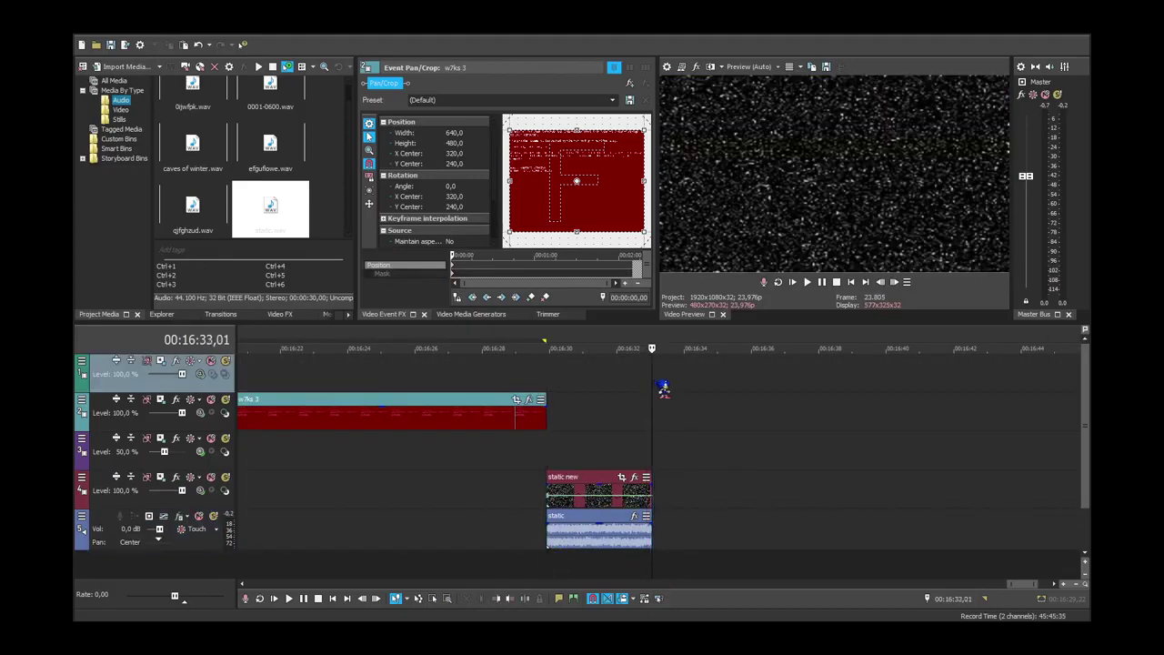
{"action": "key", "text": "ctrl+v"}
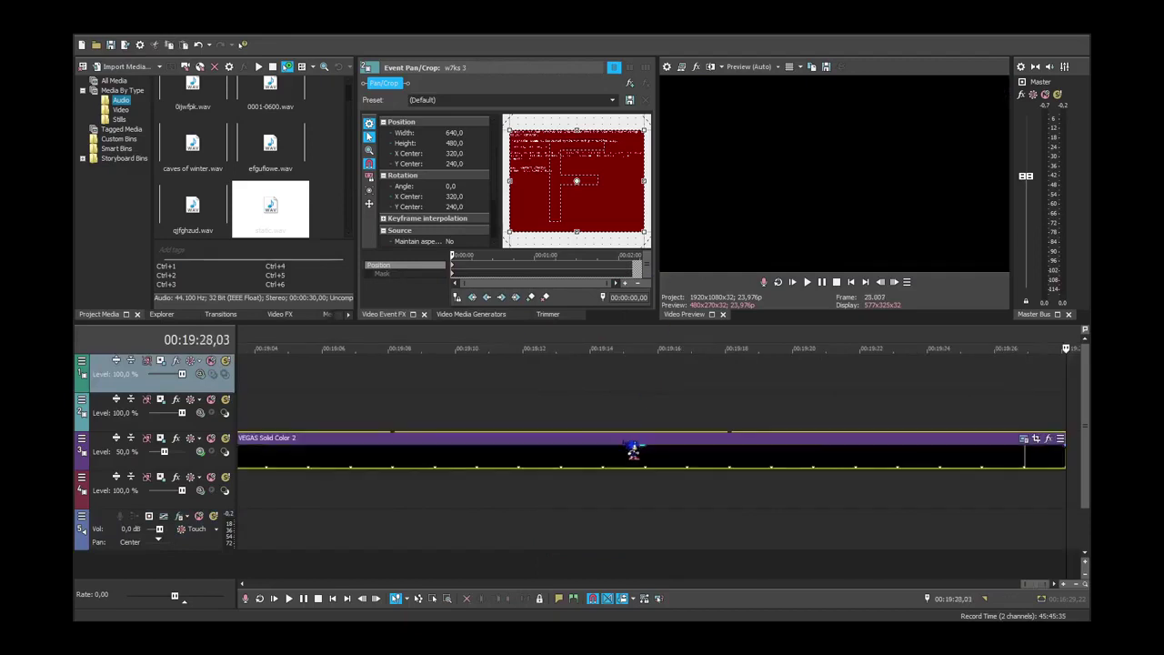
{"action": "scroll", "coordinate": [632, 451], "scroll_direction": "down", "scroll_amount": 7}
Check the pasted events, and play back from the end of w7ks 3 through the static into the BIOS screen.
{"action": "left_click", "coordinate": [880, 543]}
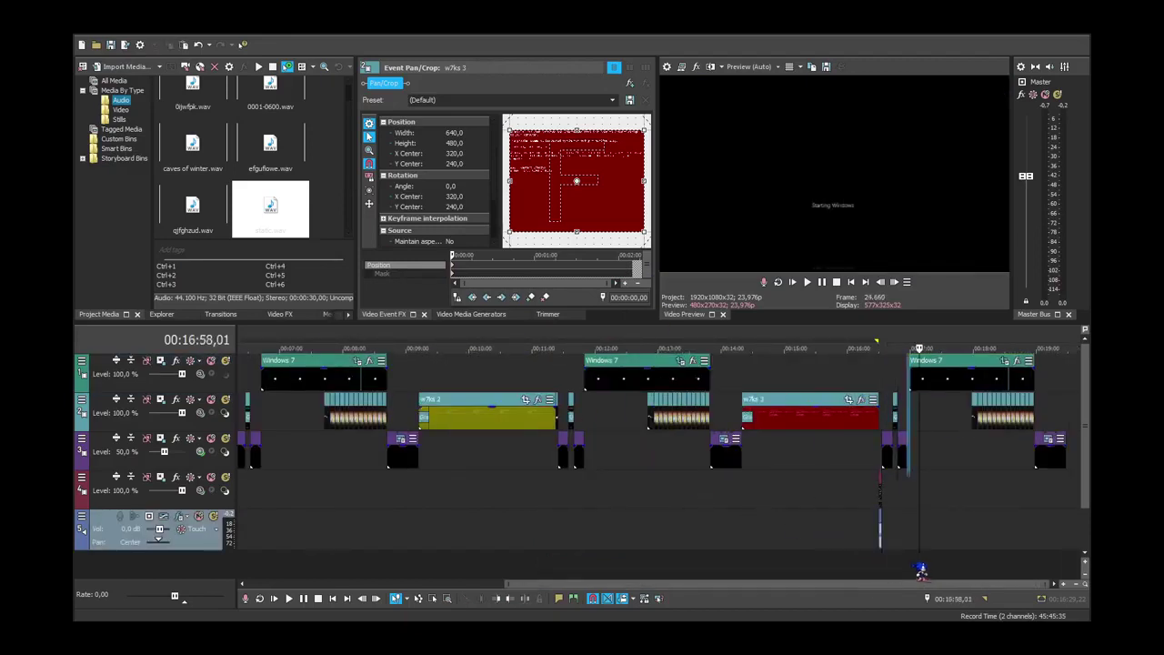
{"action": "left_click", "coordinate": [1046, 565]}
{"action": "left_click", "coordinate": [1069, 566]}
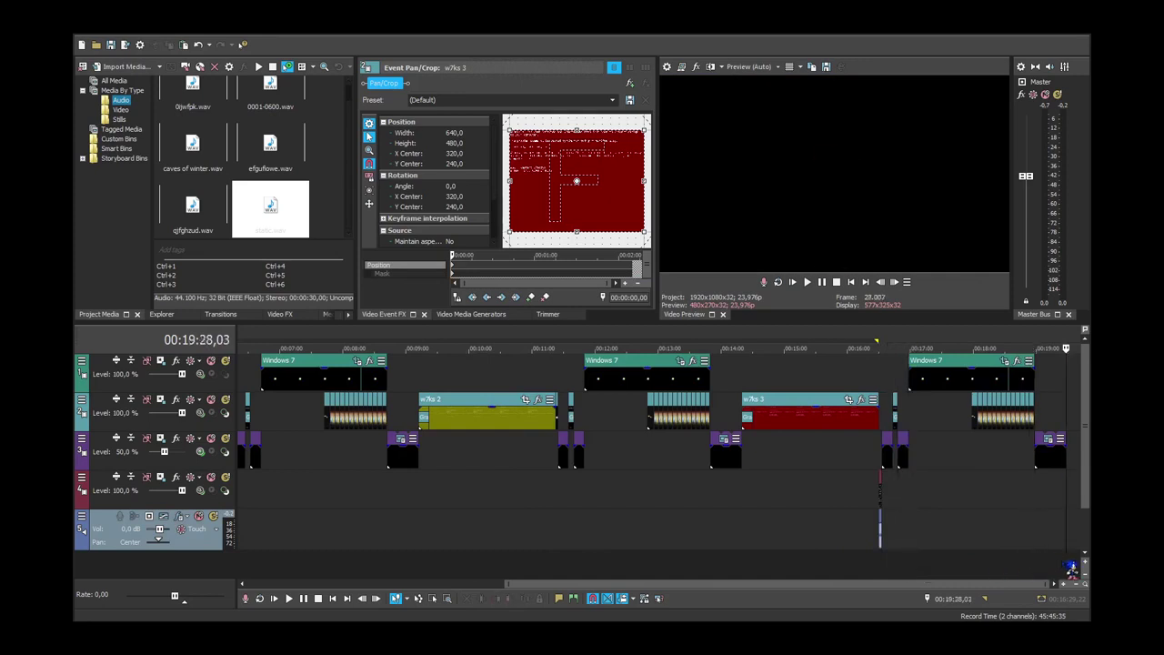
{"action": "left_click", "coordinate": [880, 569]}
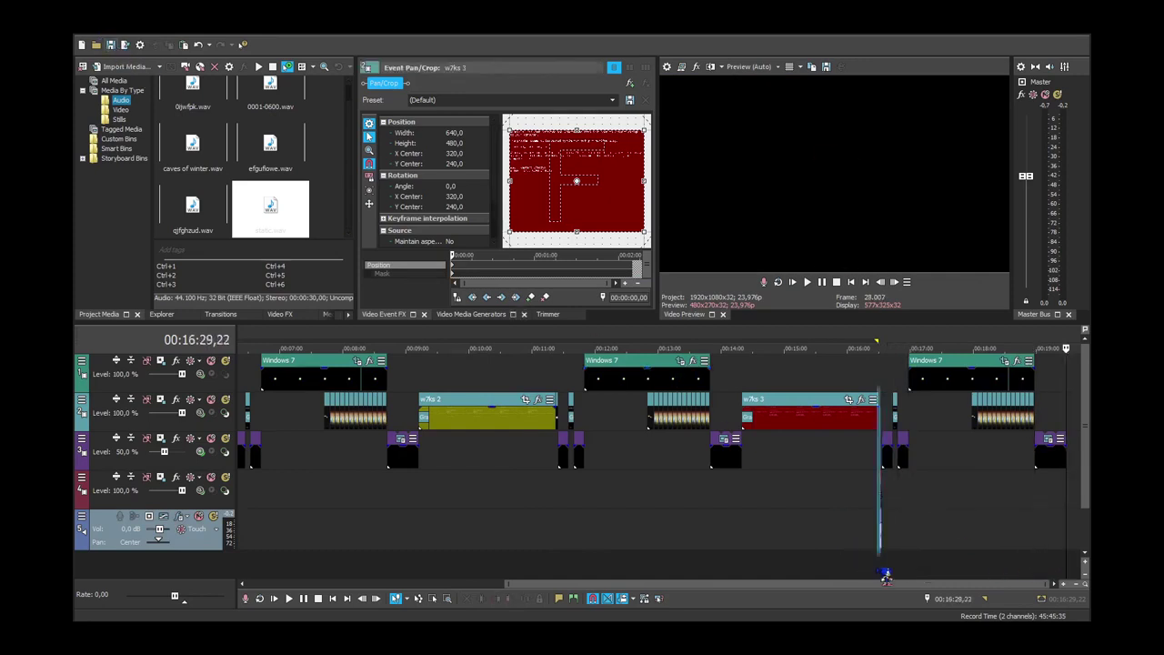
{"action": "left_click", "coordinate": [807, 283]}
{"action": "scroll", "coordinate": [824, 400], "scroll_direction": "up", "scroll_amount": 4}
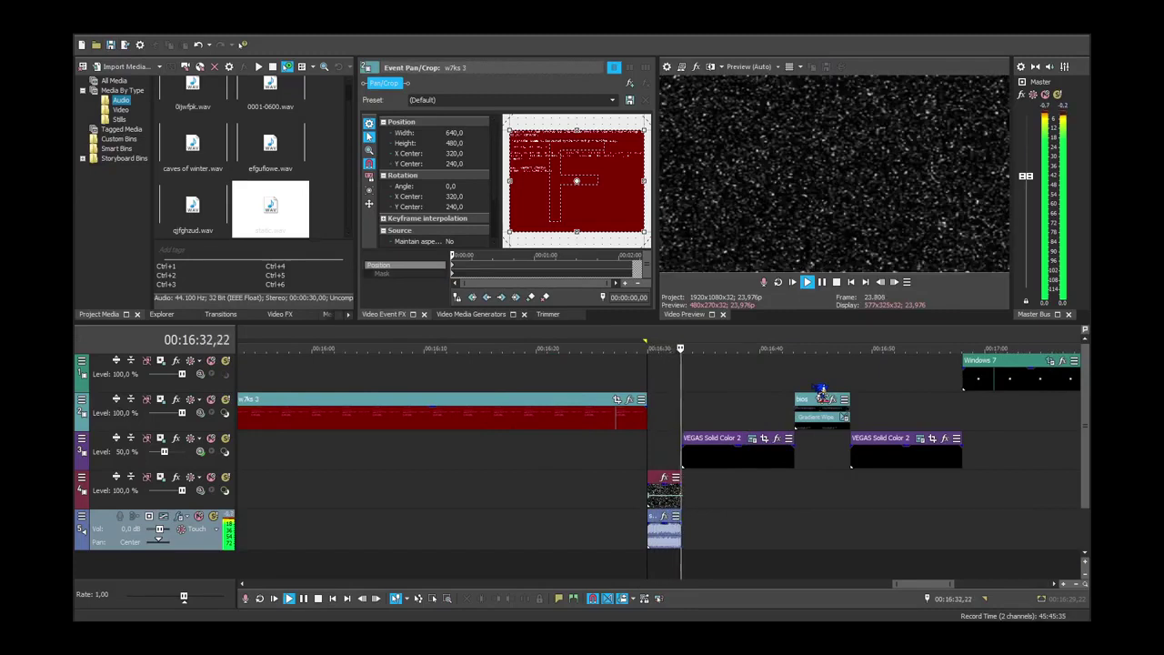
{"action": "left_click", "coordinate": [800, 569]}
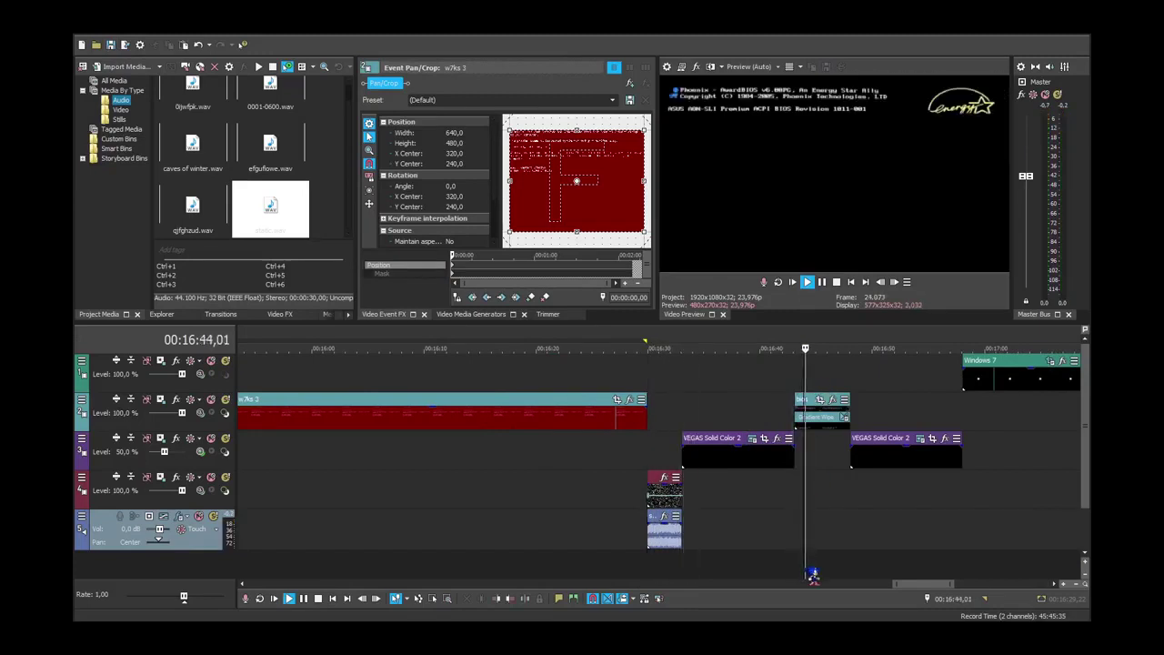
{"action": "scroll", "coordinate": [812, 570], "scroll_direction": "down", "scroll_amount": 3}
{"action": "scroll", "coordinate": [814, 570], "scroll_direction": "up", "scroll_amount": 1}
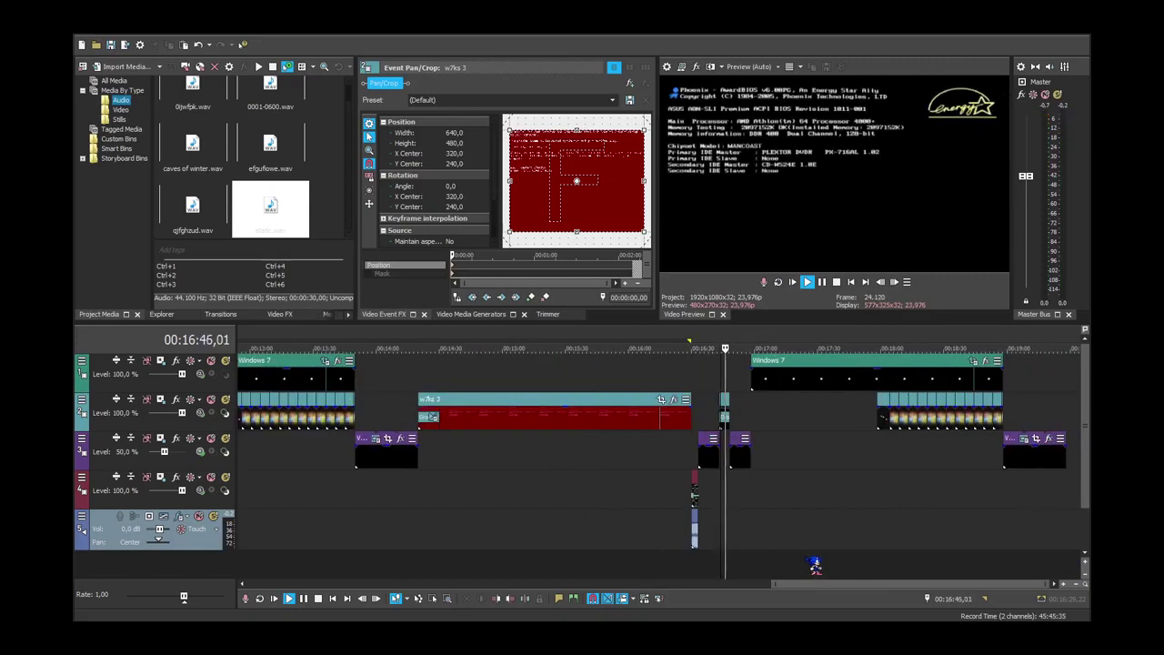
Stop playback, copy the static new clip and its static audio, and paste them twice in a row after the last black solid.
{"action": "left_click", "coordinate": [837, 283]}
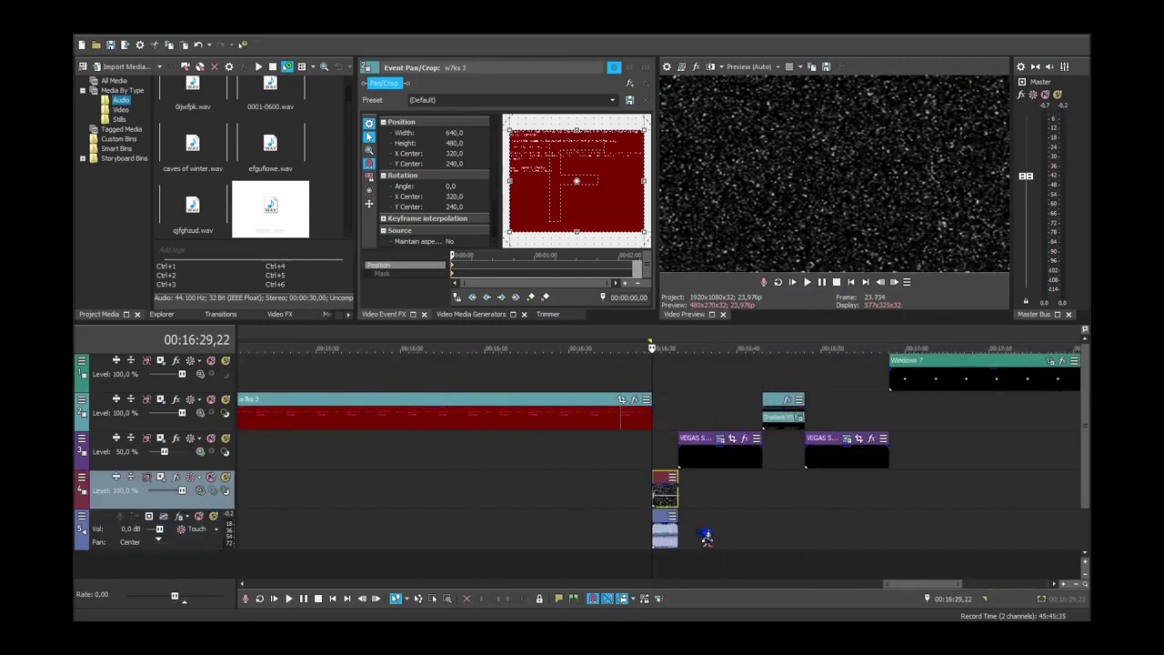
{"action": "left_click", "coordinate": [656, 454]}
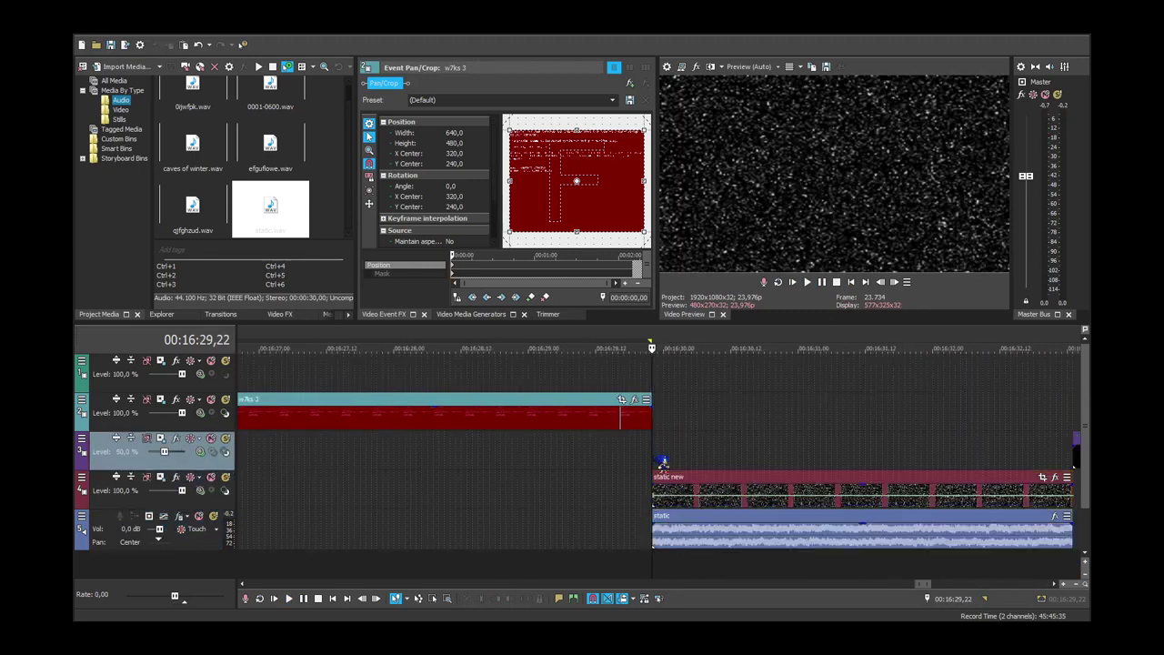
{"action": "scroll", "coordinate": [655, 456], "scroll_direction": "down", "scroll_amount": 13}
{"action": "left_click", "coordinate": [1068, 495]}
{"action": "scroll", "coordinate": [1068, 496], "scroll_direction": "up", "scroll_amount": 10}
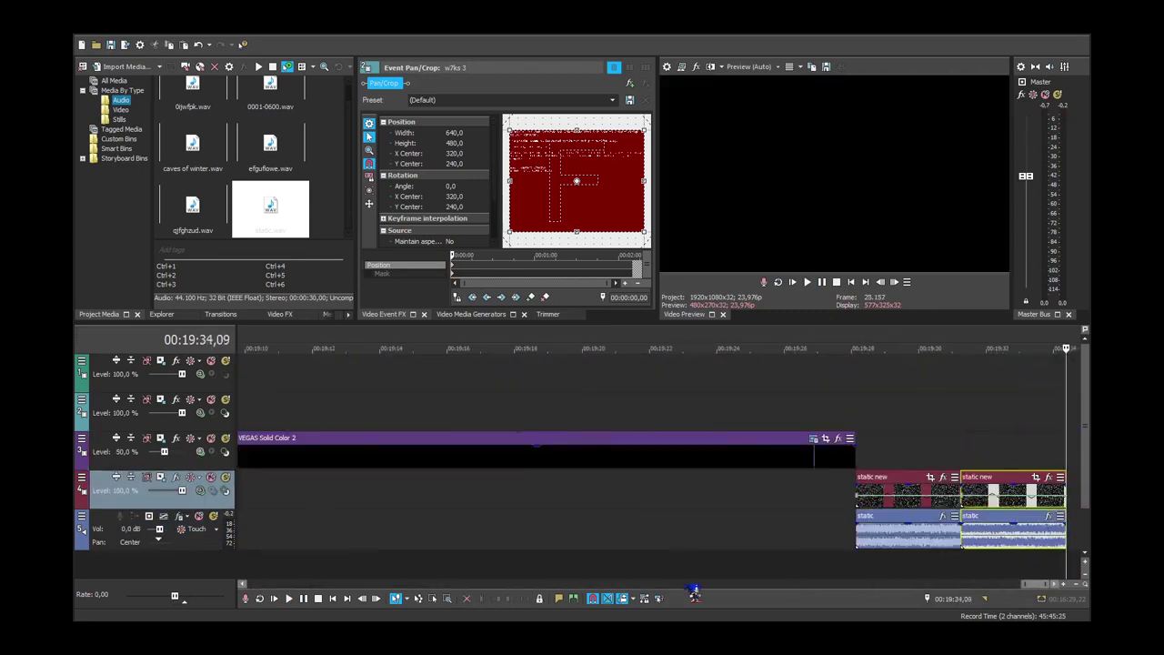
Delete the second static video and audio copies and extend the first ones to 00:19:34,09 in their place.
{"action": "scroll", "coordinate": [1037, 550], "scroll_direction": "down", "scroll_amount": 2}
{"action": "left_click", "coordinate": [1031, 541]}
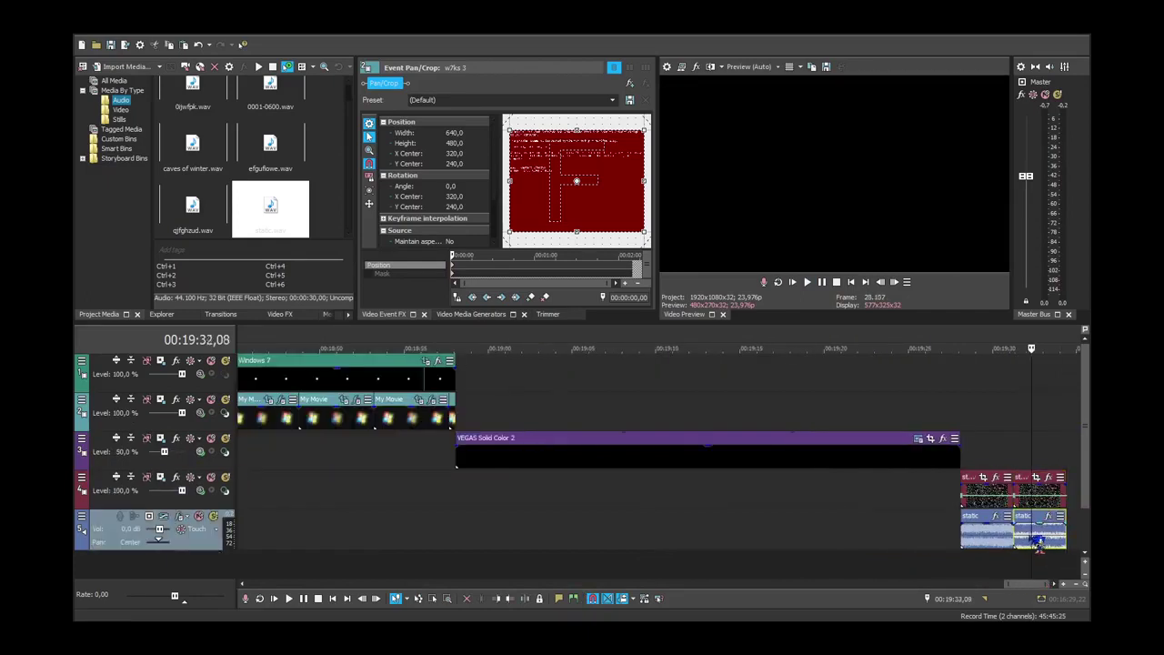
{"action": "key", "text": "Delete"}
{"action": "left_click_drag", "start_coordinate": [1011, 539], "coordinate": [1062, 540]}
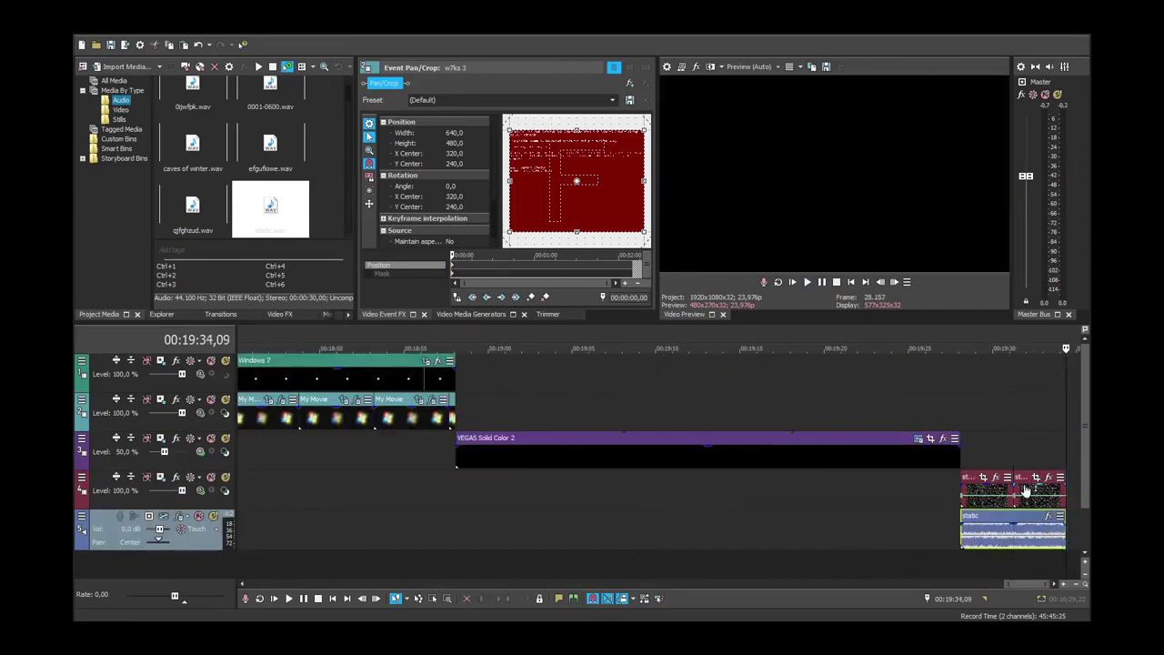
{"action": "left_click", "coordinate": [1024, 491]}
{"action": "key", "text": "Delete"}
{"action": "left_click_drag", "start_coordinate": [1020, 489], "coordinate": [1069, 492]}
{"action": "left_click", "coordinate": [1070, 562]}
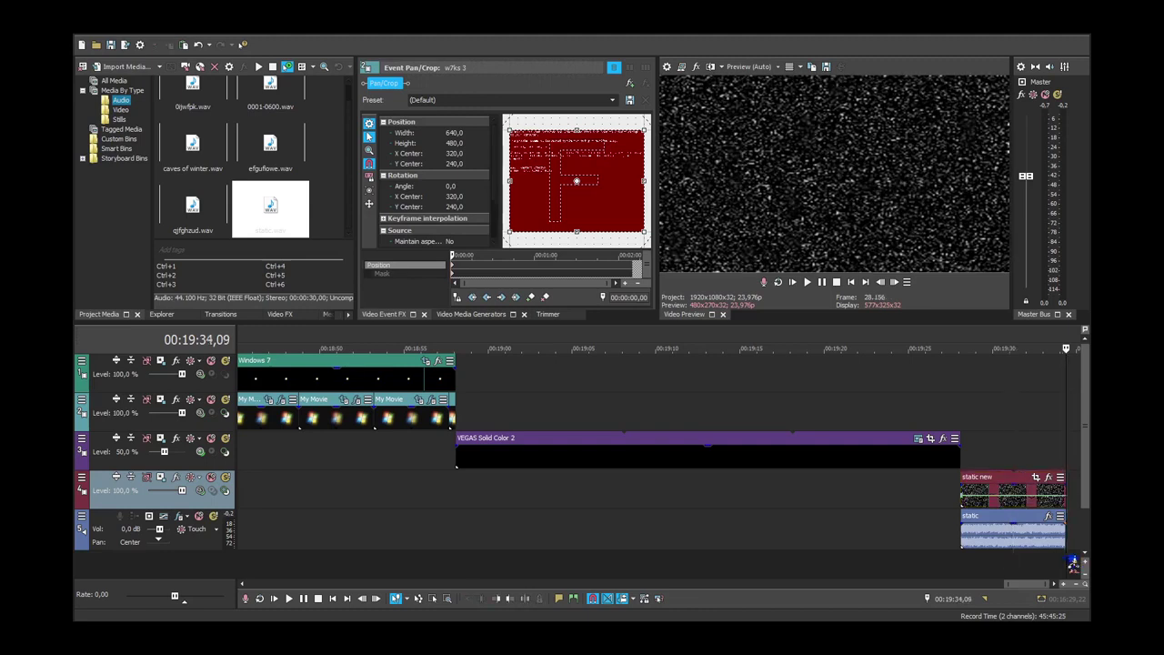
Align the ends of the extended static new clip and static audio with the frame at 00:19:34,09.
{"action": "scroll", "coordinate": [1071, 561], "scroll_direction": "up", "scroll_amount": 10}
{"action": "left_click_drag", "start_coordinate": [1065, 533], "coordinate": [1070, 535]}
{"action": "left_click", "coordinate": [1075, 560]}
{"action": "left_click", "coordinate": [896, 282]}
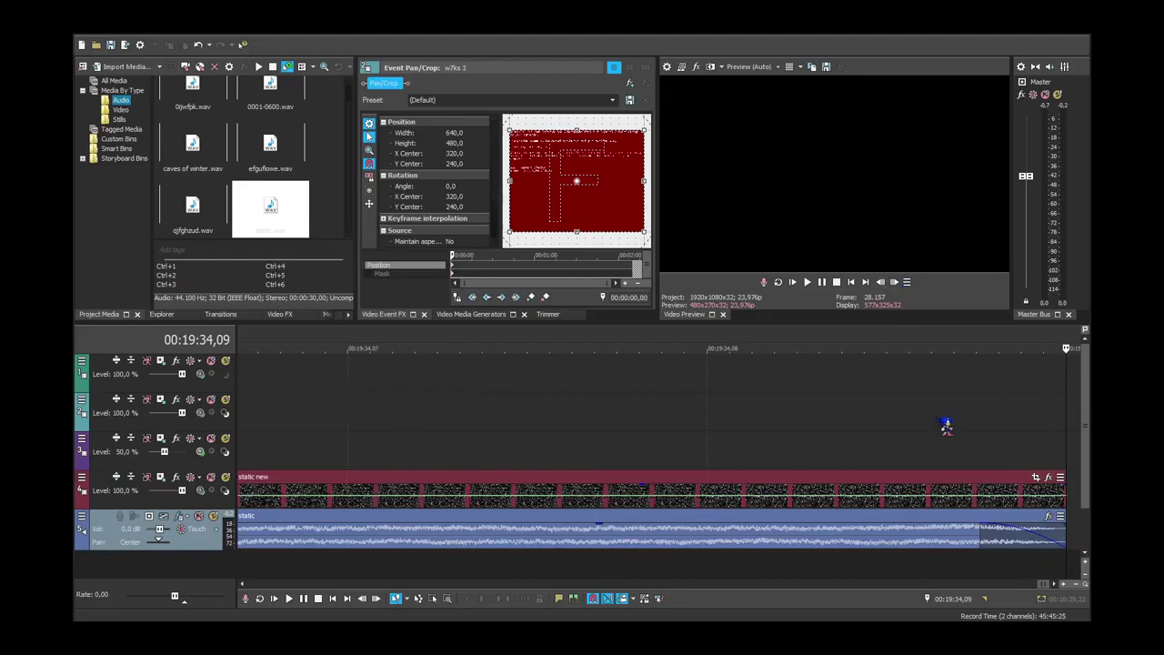
{"action": "scroll", "coordinate": [945, 425], "scroll_direction": "up", "scroll_amount": 5}
{"action": "left_click", "coordinate": [1059, 489]}
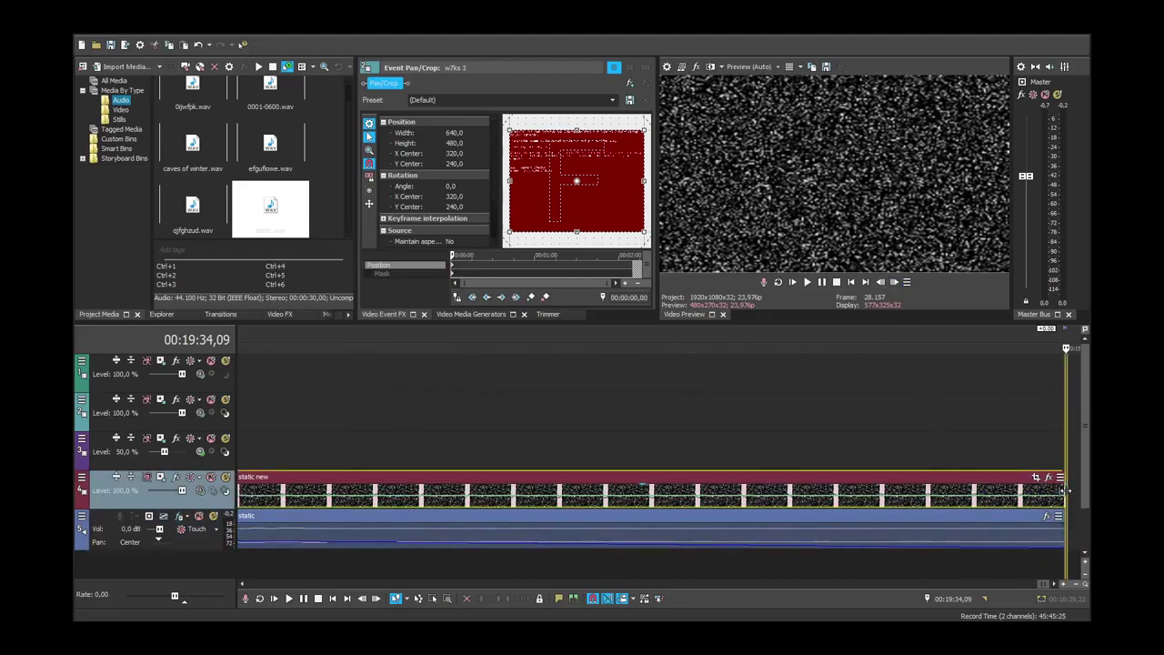
{"action": "left_click", "coordinate": [1057, 525]}
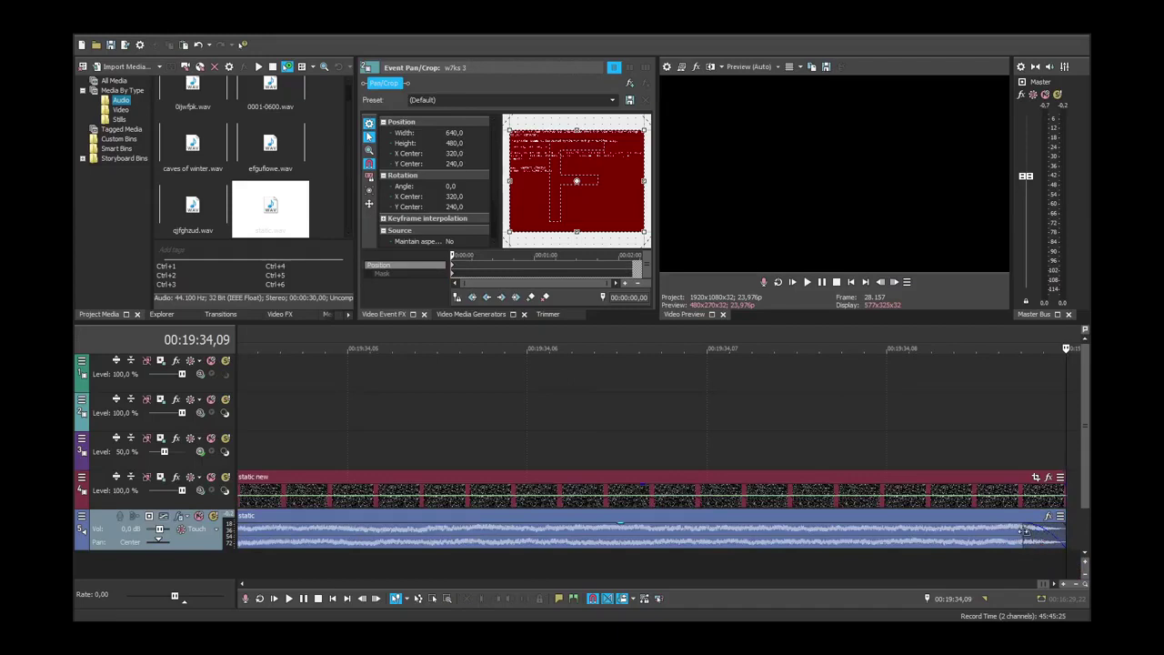
{"action": "left_click", "coordinate": [1043, 536]}
{"action": "scroll", "coordinate": [1062, 526], "scroll_direction": "down", "scroll_amount": 2}
{"action": "scroll", "coordinate": [1062, 525], "scroll_direction": "down", "scroll_amount": 5}
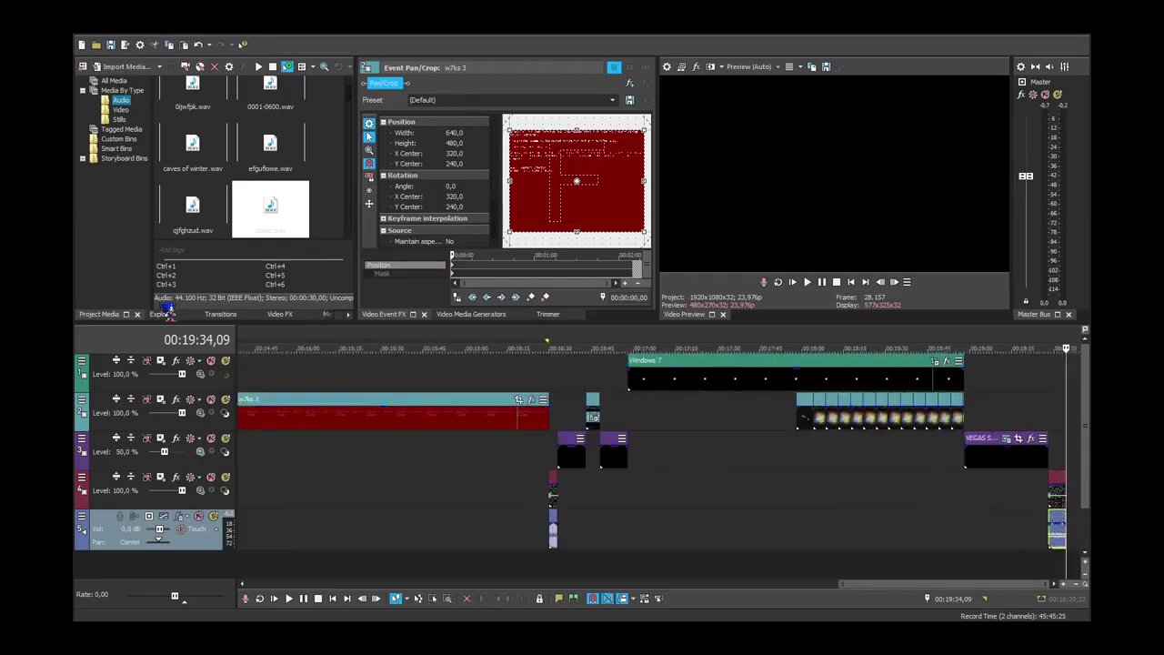
Insert the still w7ks 4.png on track 2, starting at the end of the static at 00:19:34,09.
{"action": "left_click", "coordinate": [122, 120]}
{"action": "scroll", "coordinate": [291, 200], "scroll_direction": "down", "scroll_amount": 2}
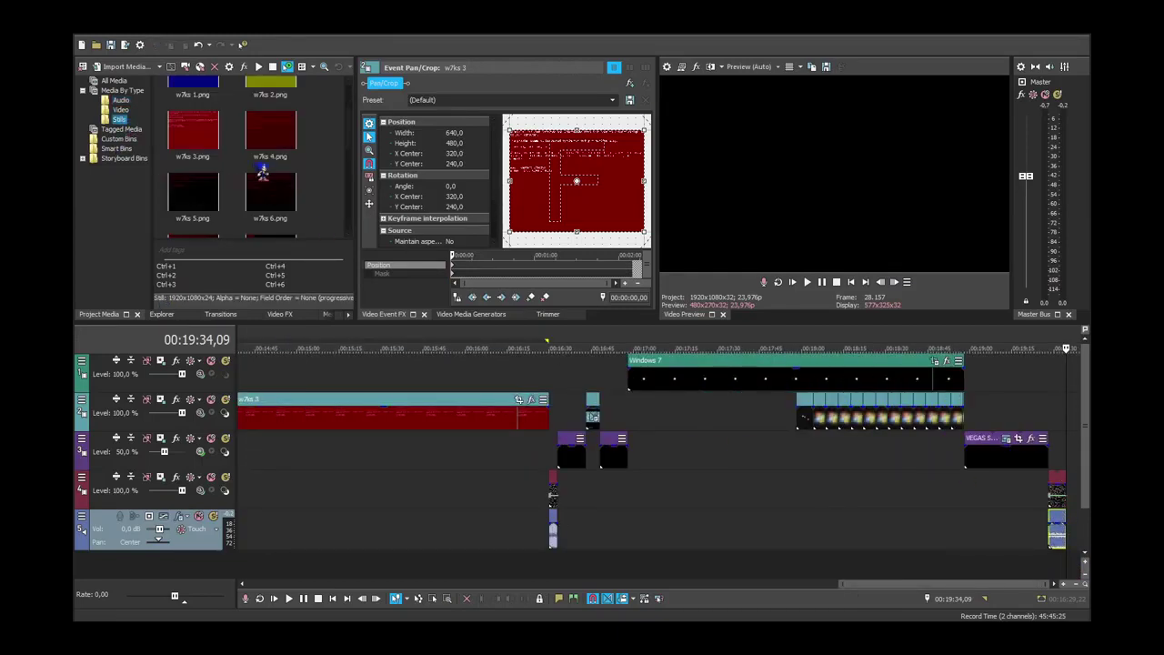
{"action": "left_click_drag", "start_coordinate": [277, 166], "coordinate": [1071, 423]}
{"action": "left_click", "coordinate": [1073, 445]}
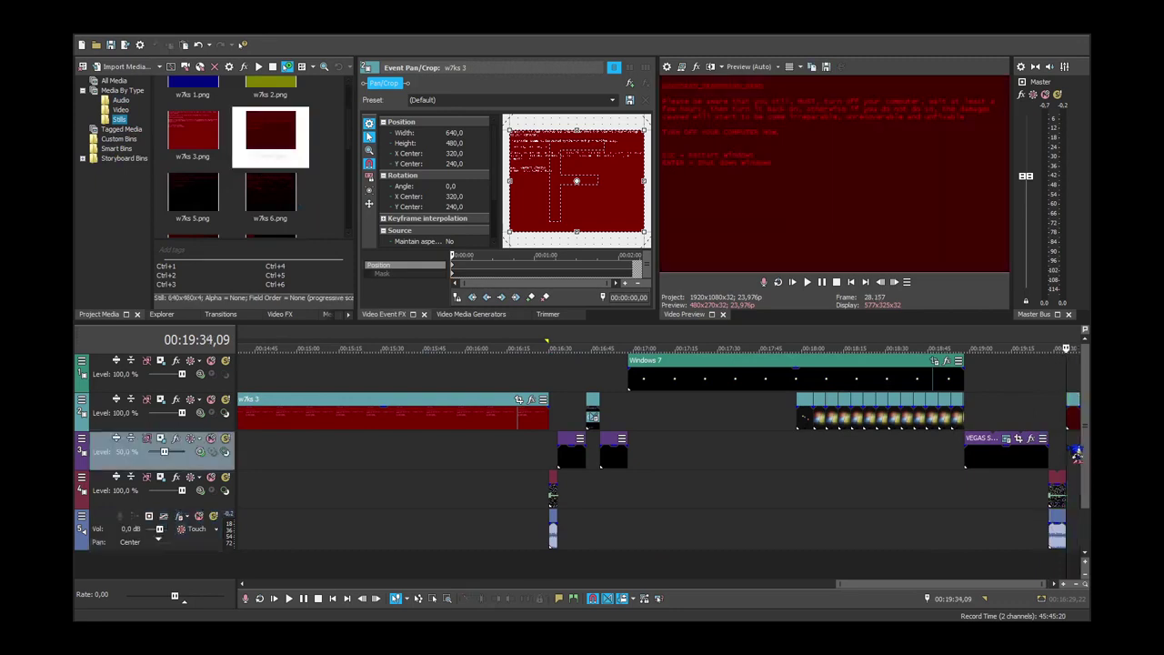
{"action": "scroll", "coordinate": [1073, 446], "scroll_direction": "down", "scroll_amount": 2}
{"action": "scroll", "coordinate": [1066, 432], "scroll_direction": "up", "scroll_amount": 4}
{"action": "scroll", "coordinate": [1062, 427], "scroll_direction": "up", "scroll_amount": 2}
Turn off Maintain aspect ratio in the Pan/Crop settings of the w7ks 4 event.
{"action": "left_click", "coordinate": [1035, 400]}
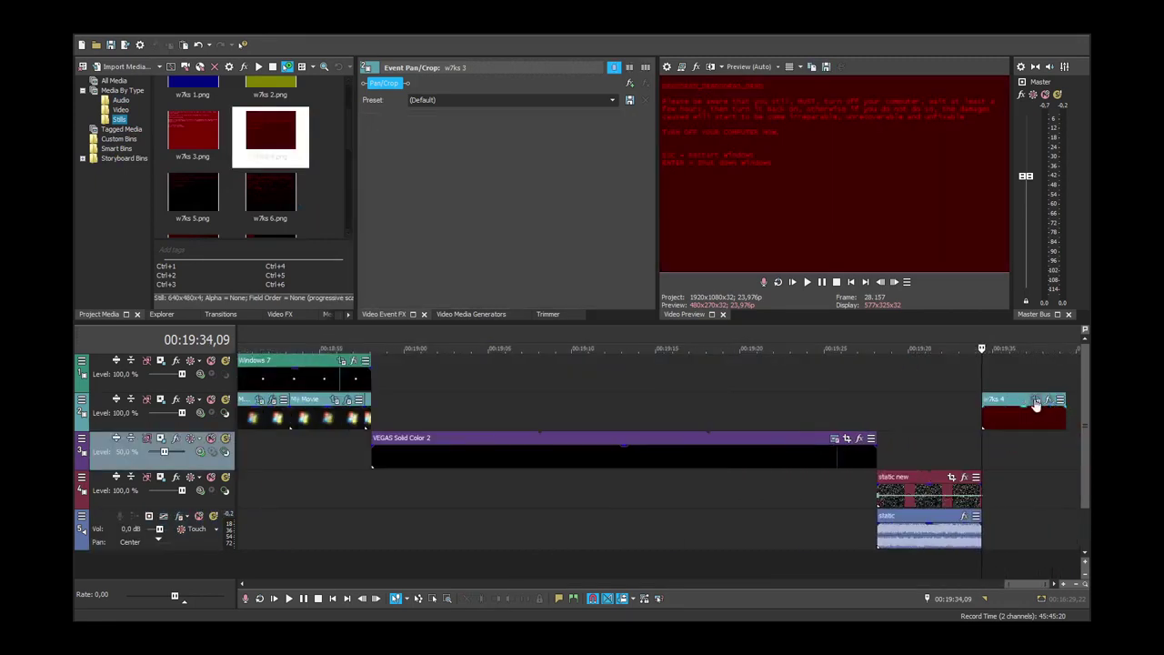
{"action": "left_click_drag", "start_coordinate": [493, 198], "coordinate": [500, 224]}
{"action": "left_click", "coordinate": [473, 211]}
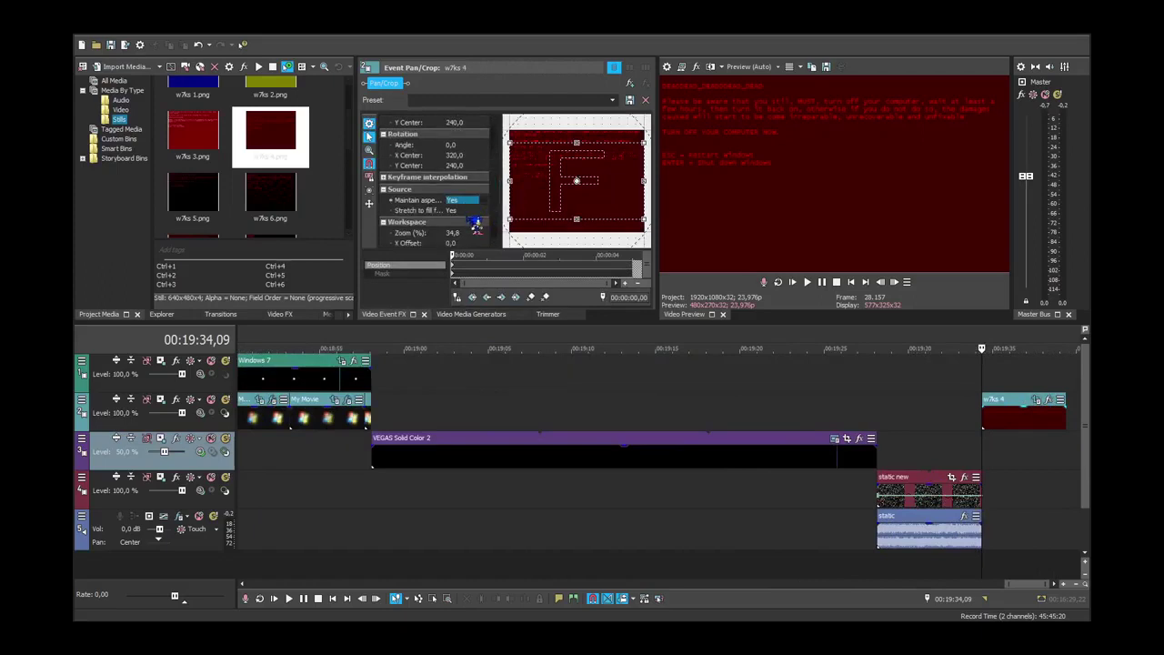
{"action": "left_click", "coordinate": [474, 221]}
{"action": "left_click", "coordinate": [612, 100]}
{"action": "left_click", "coordinate": [616, 110]}
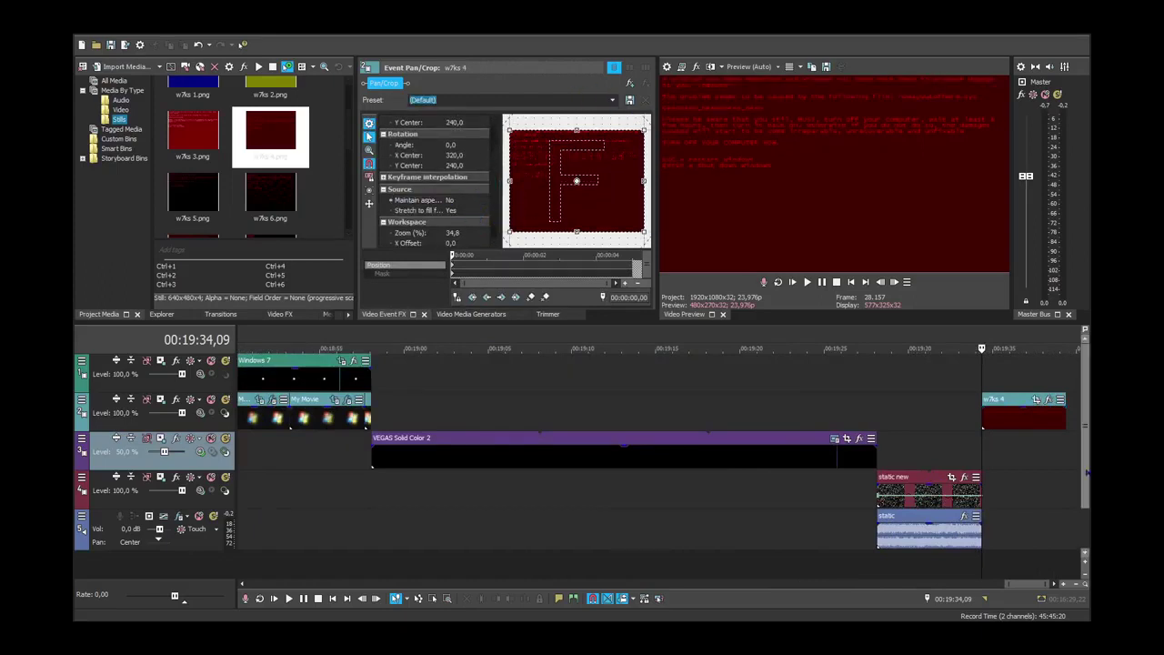
Move the w7ks 4 event to track 3 beneath the start of w7ks 3 and extend it to the length of w7ks 3.
{"action": "left_click", "coordinate": [1048, 412]}
{"action": "scroll", "coordinate": [1048, 412], "scroll_direction": "down", "scroll_amount": 4}
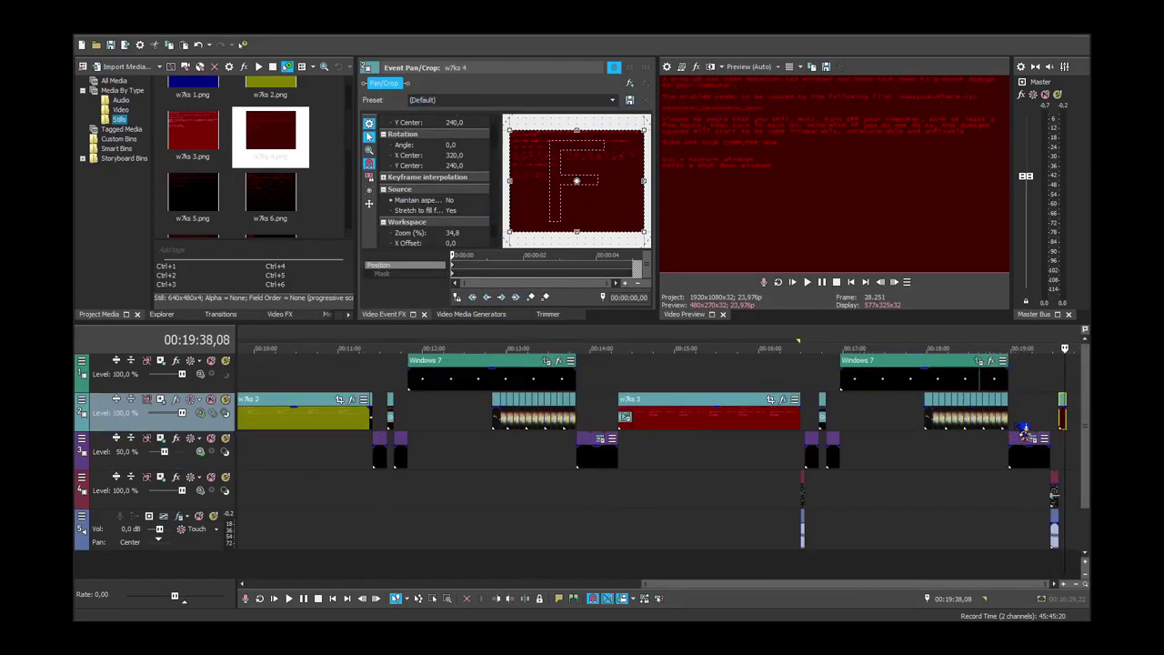
{"action": "scroll", "coordinate": [1024, 433], "scroll_direction": "up", "scroll_amount": 3}
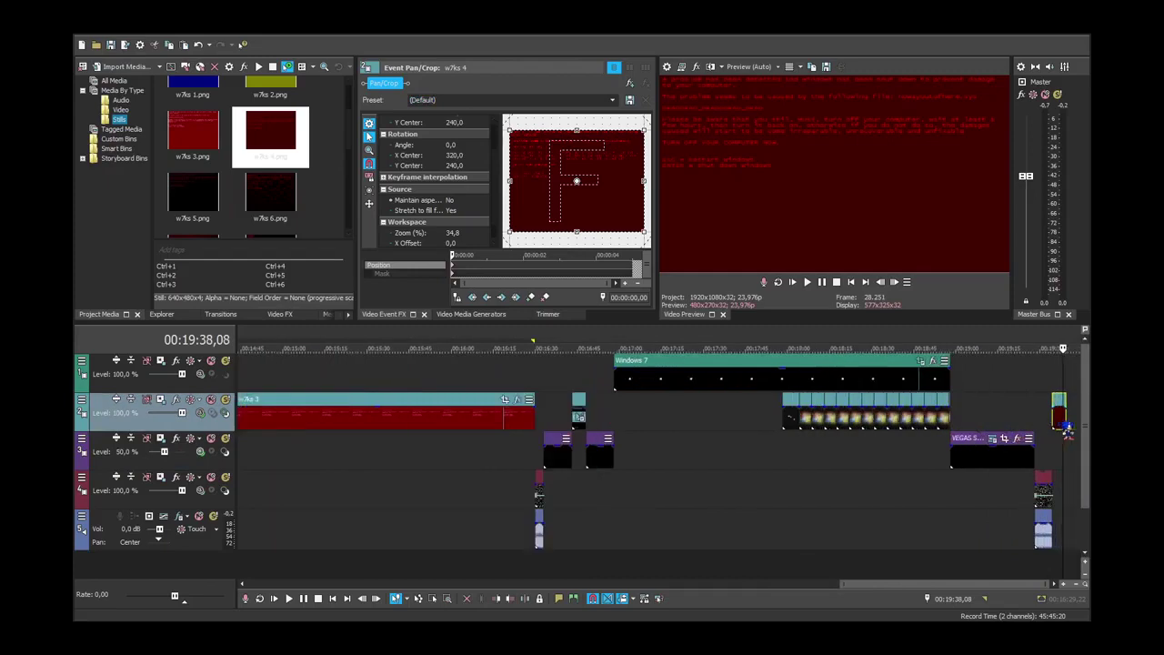
{"action": "left_click_drag", "start_coordinate": [1064, 425], "coordinate": [623, 459]}
{"action": "left_click", "coordinate": [1058, 440]}
{"action": "scroll", "coordinate": [1060, 440], "scroll_direction": "down", "scroll_amount": 4}
{"action": "scroll", "coordinate": [1058, 429], "scroll_direction": "up", "scroll_amount": 1}
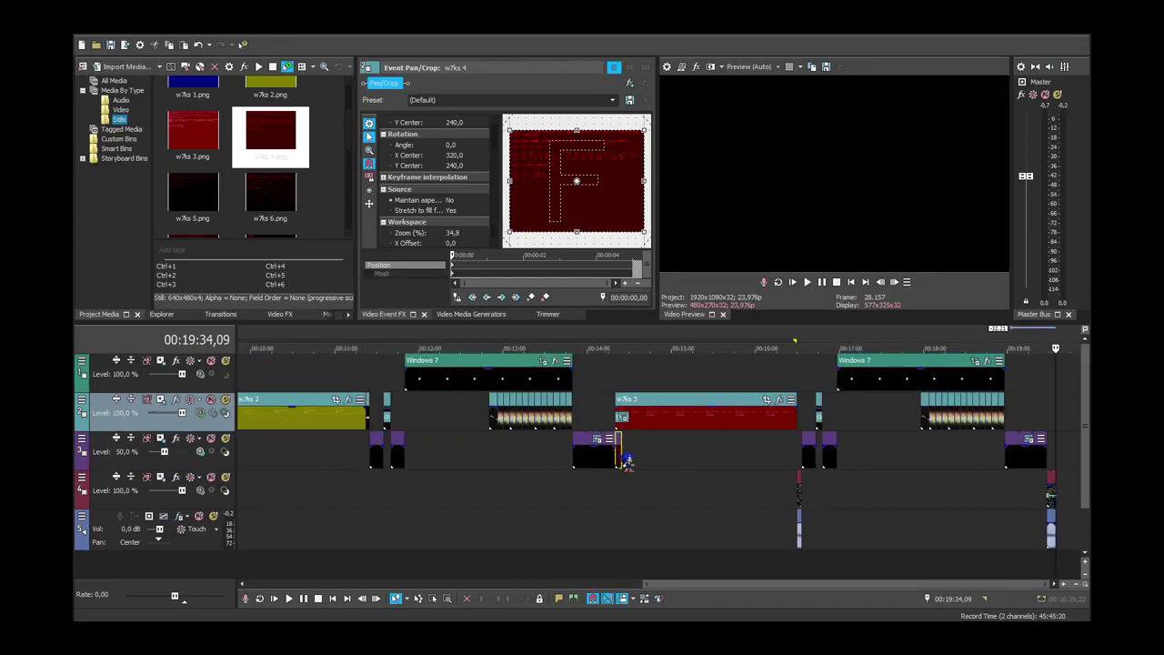
{"action": "mouse_move", "coordinate": [627, 462]}
{"action": "left_mouse_down"}
{"action": "mouse_move", "coordinate": [655, 495]}
{"action": "mouse_move", "coordinate": [793, 464]}
{"action": "mouse_move", "coordinate": [634, 466]}
{"action": "left_mouse_up"}
{"action": "left_click", "coordinate": [629, 417]}
Move the extended w7ks 4 event back to track 2, directly after the second static burst.
{"action": "scroll", "coordinate": [648, 468], "scroll_direction": "down", "scroll_amount": 3}
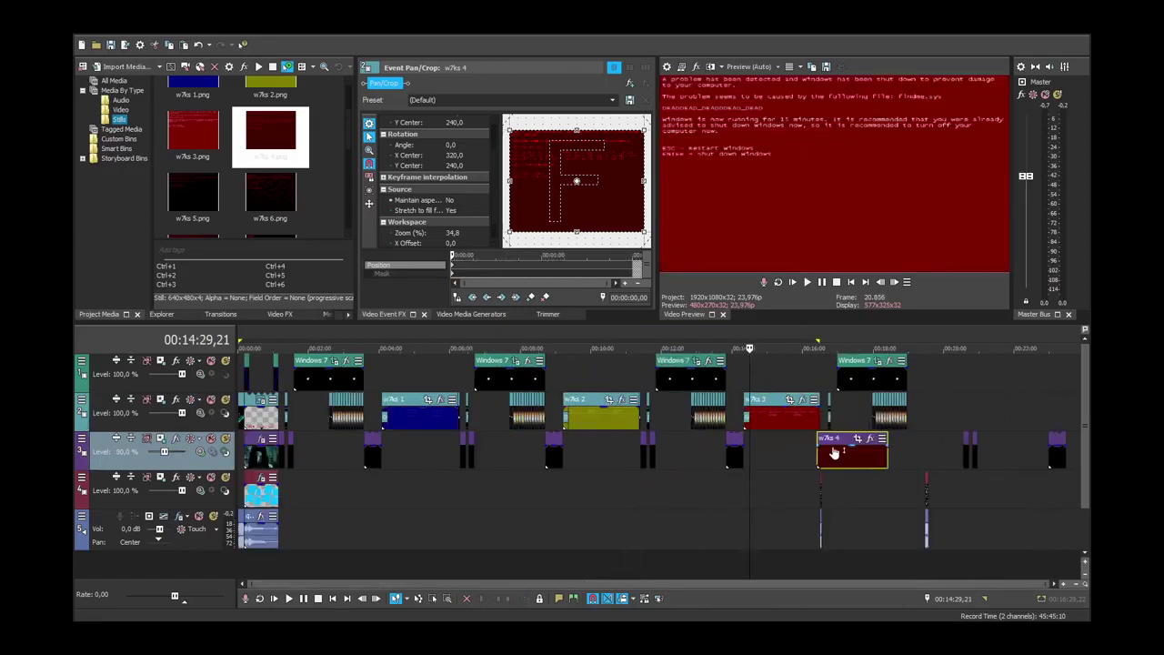
{"action": "left_click_drag", "start_coordinate": [834, 451], "coordinate": [946, 420]}
{"action": "left_click", "coordinate": [934, 444]}
{"action": "scroll", "coordinate": [931, 446], "scroll_direction": "up", "scroll_amount": 4}
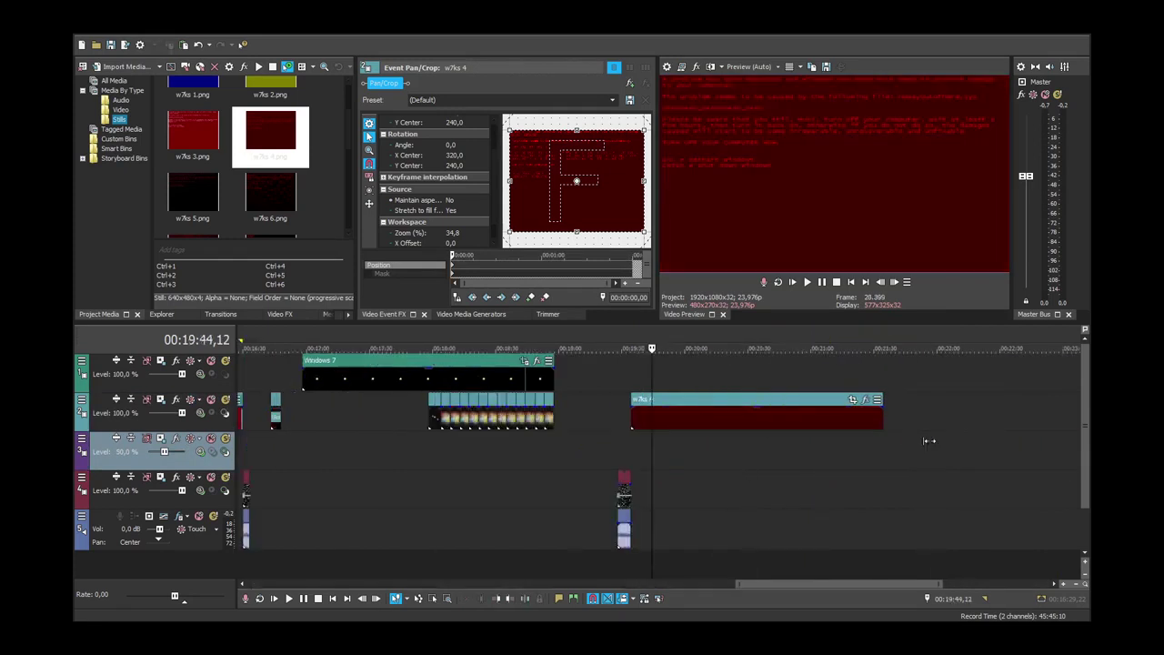
Move the displaced black solids on track 3 back so the first one starts after the static at 00:16:33,01.
{"action": "scroll", "coordinate": [931, 451], "scroll_direction": "down", "scroll_amount": 3}
{"action": "left_click_drag", "start_coordinate": [956, 461], "coordinate": [655, 460]}
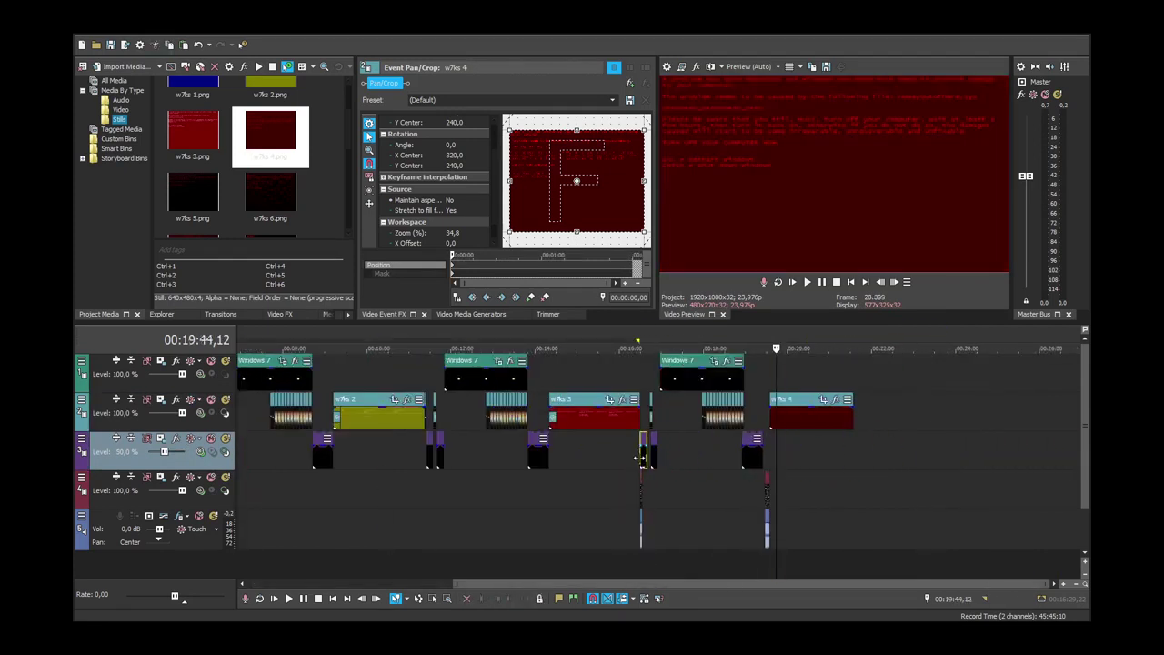
{"action": "left_click", "coordinate": [640, 550]}
{"action": "scroll", "coordinate": [644, 551], "scroll_direction": "up", "scroll_amount": 5}
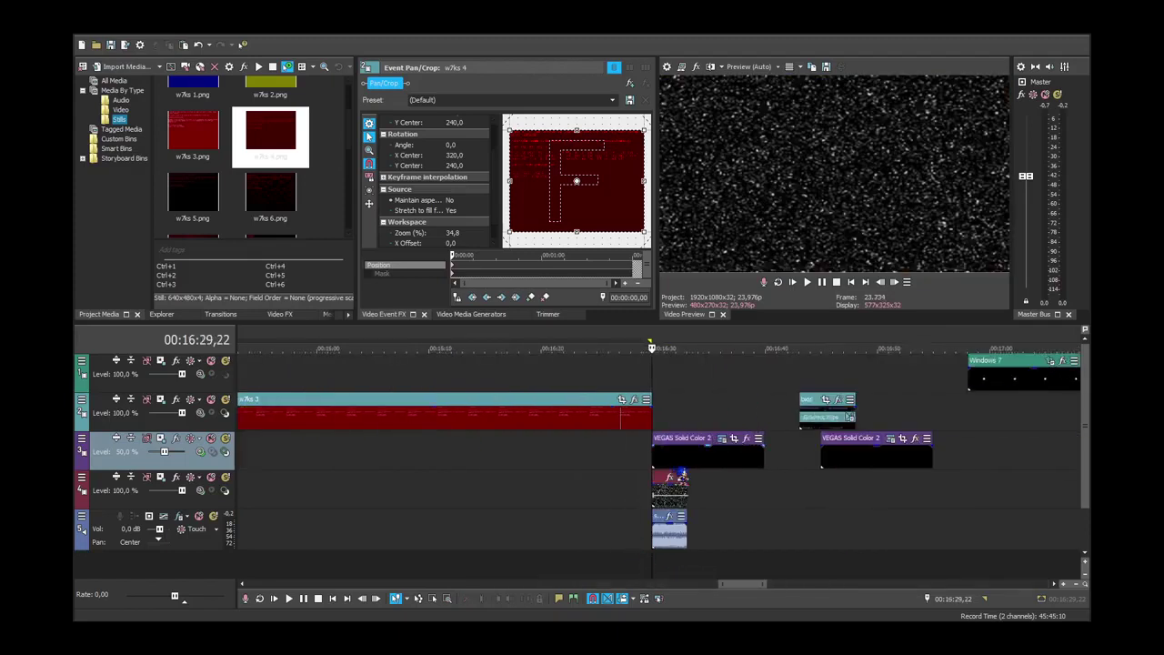
{"action": "left_click_drag", "start_coordinate": [684, 465], "coordinate": [779, 467]}
{"action": "left_click", "coordinate": [758, 550]}
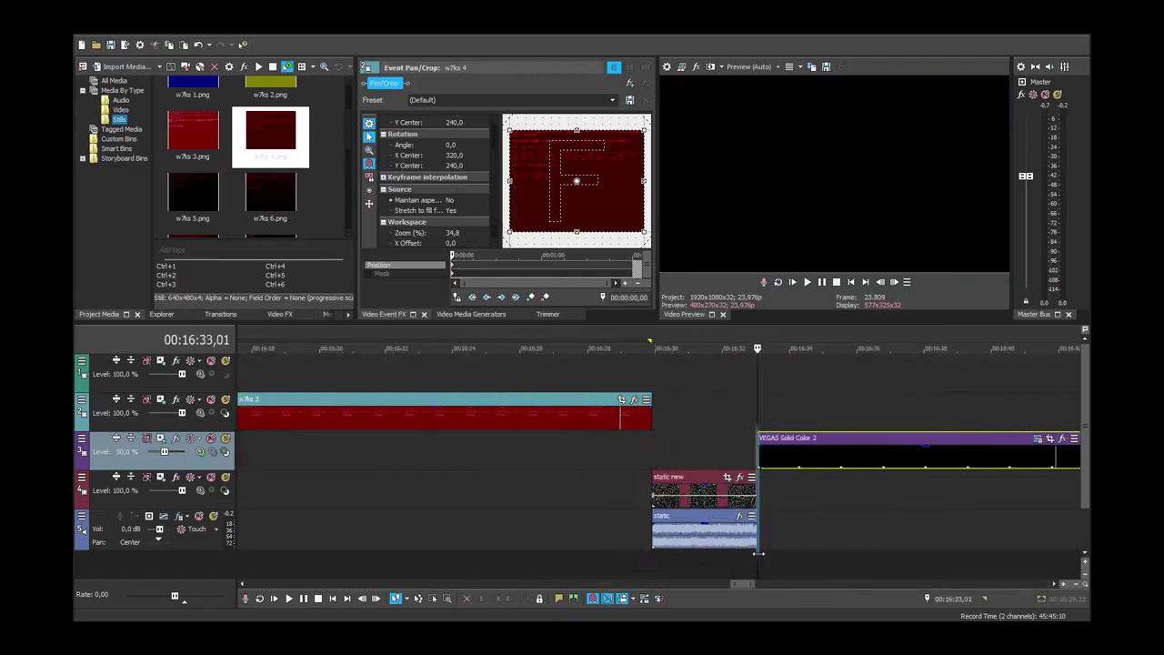
Check the positions of the restored black solids against the neighbouring BIOS, Windows 7 and static events.
{"action": "scroll", "coordinate": [757, 548], "scroll_direction": "down", "scroll_amount": 5}
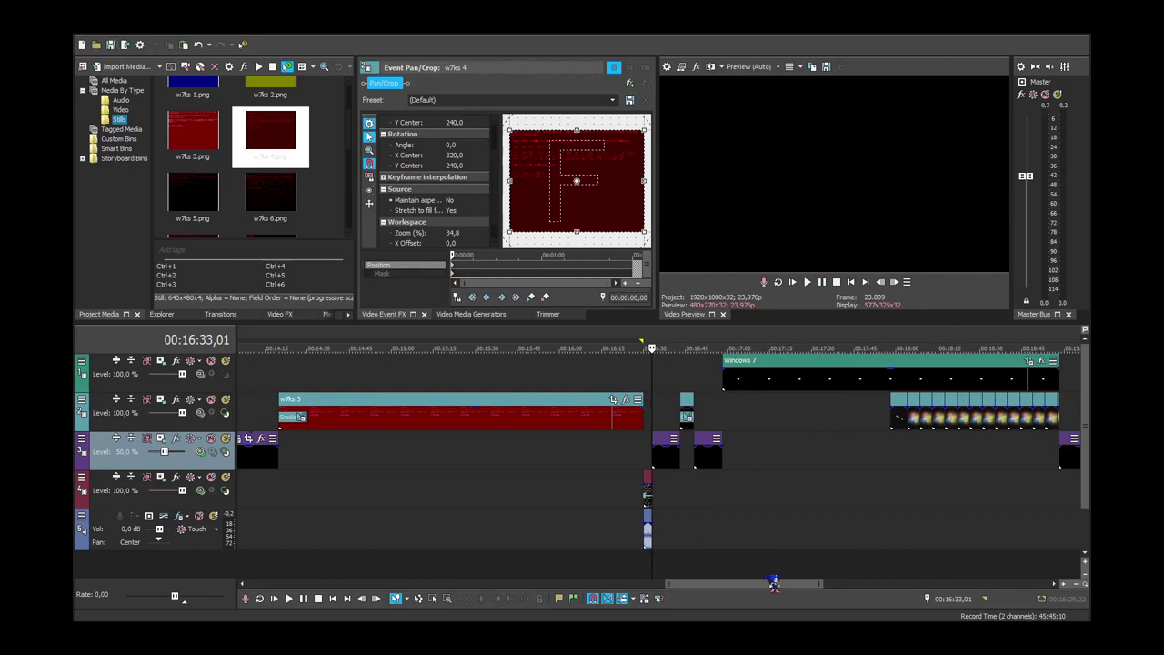
{"action": "left_click", "coordinate": [687, 554]}
{"action": "left_click", "coordinate": [700, 561]}
{"action": "left_click", "coordinate": [728, 556]}
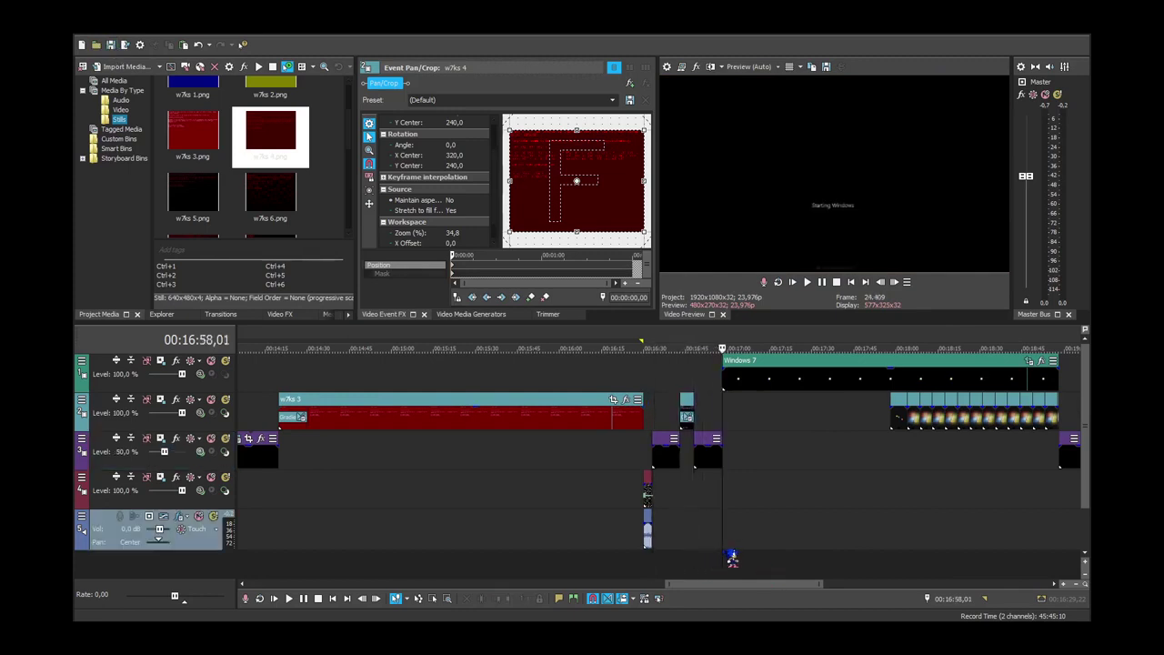
{"action": "scroll", "coordinate": [731, 557], "scroll_direction": "up", "scroll_amount": 2}
{"action": "left_click", "coordinate": [633, 549]}
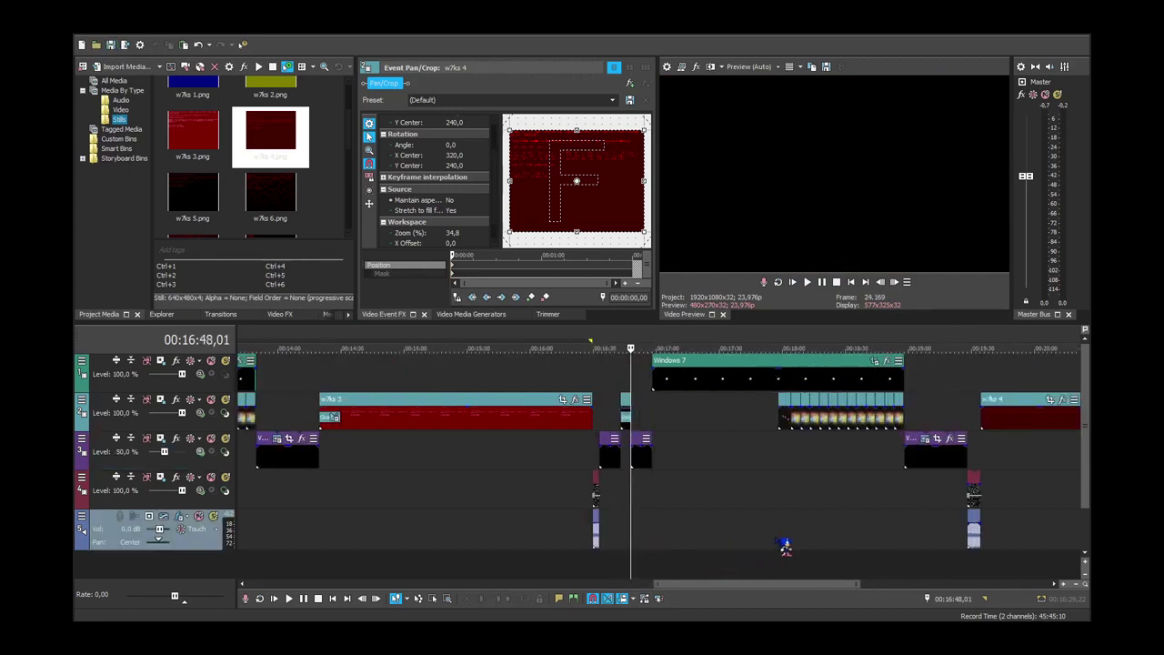
{"action": "left_click", "coordinate": [779, 544]}
{"action": "left_click", "coordinate": [916, 555]}
{"action": "left_click", "coordinate": [921, 559]}
{"action": "left_click", "coordinate": [905, 563]}
{"action": "scroll", "coordinate": [907, 565], "scroll_direction": "up", "scroll_amount": 1}
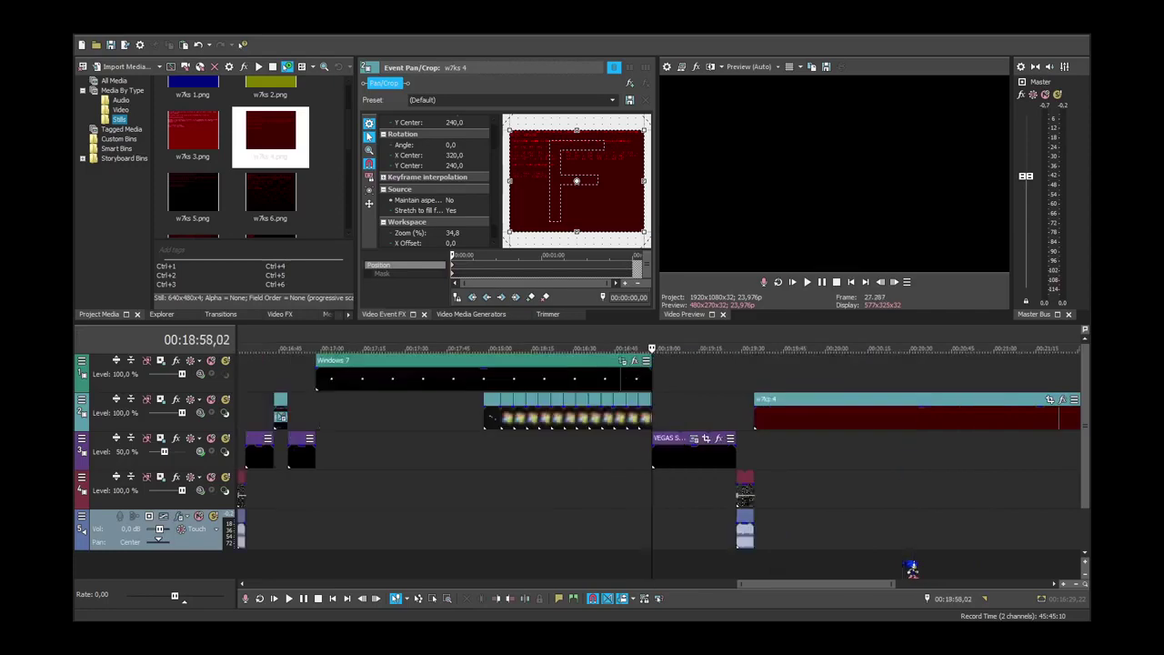
Examine the joins at both ends of the last black solid, at 00:18:58,02 and 00:19:28,03, frame by frame.
{"action": "scroll", "coordinate": [912, 569], "scroll_direction": "up", "scroll_amount": 4}
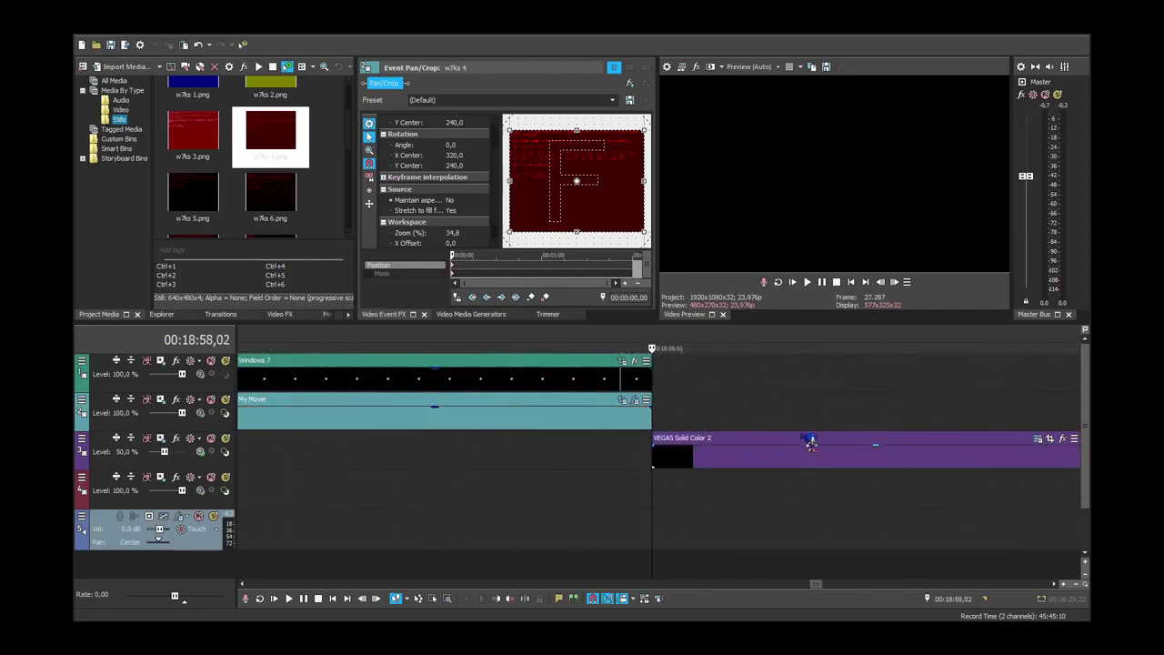
{"action": "left_click", "coordinate": [880, 283]}
{"action": "left_click", "coordinate": [895, 283]}
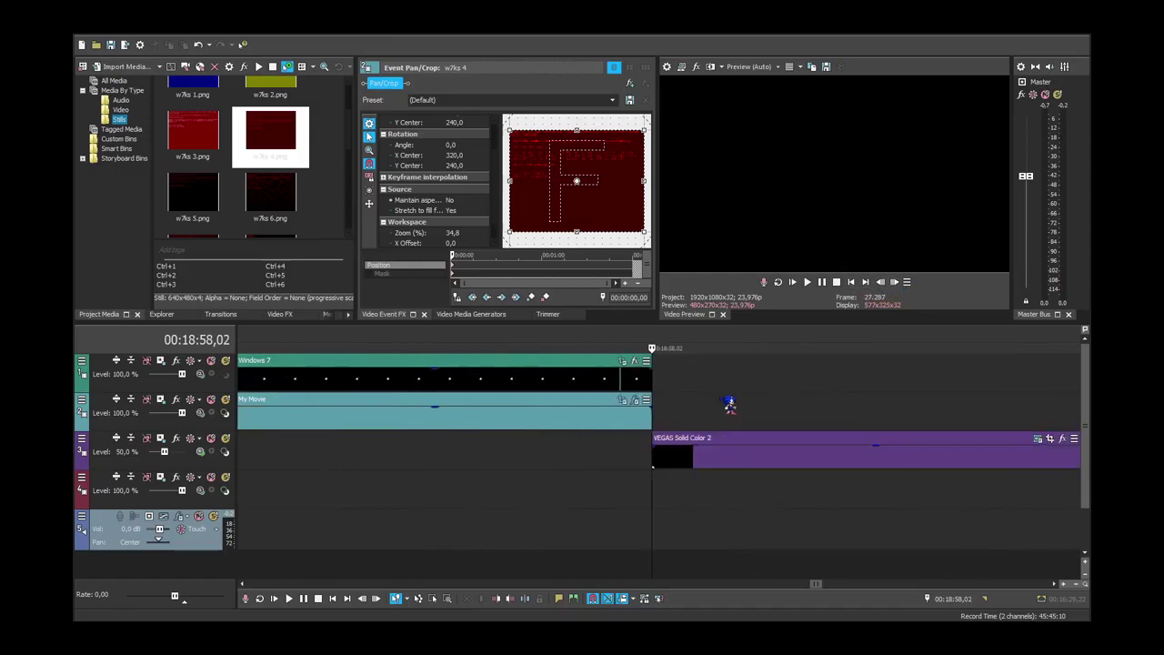
{"action": "left_click", "coordinate": [651, 378]}
{"action": "left_click", "coordinate": [658, 482]}
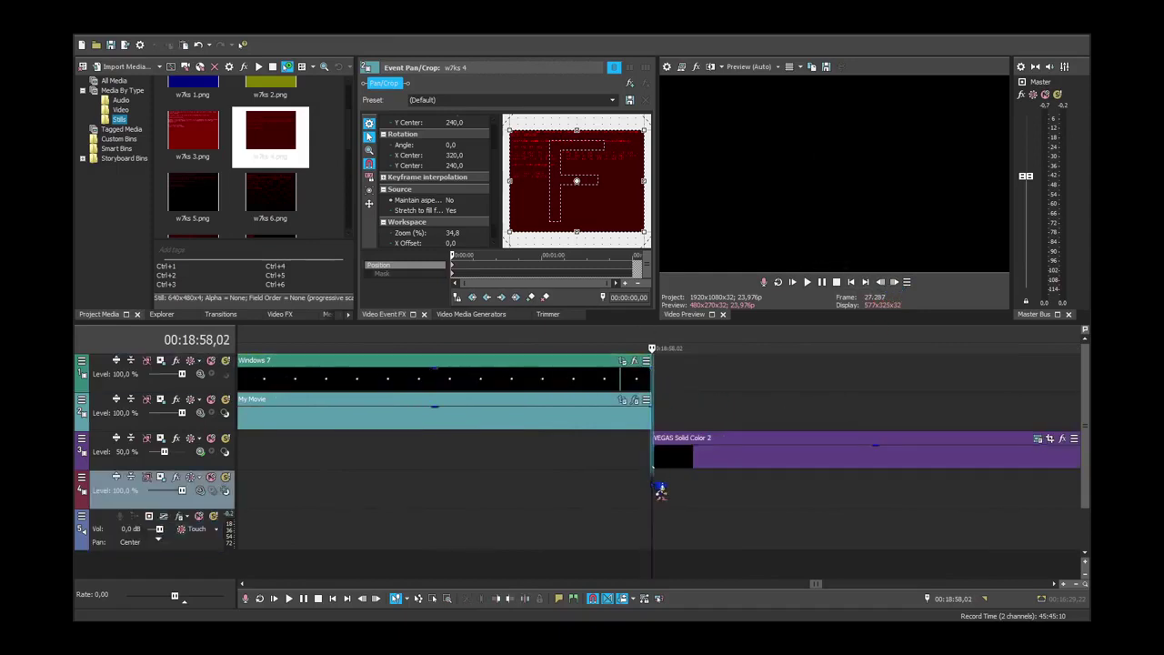
{"action": "scroll", "coordinate": [661, 489], "scroll_direction": "down", "scroll_amount": 4}
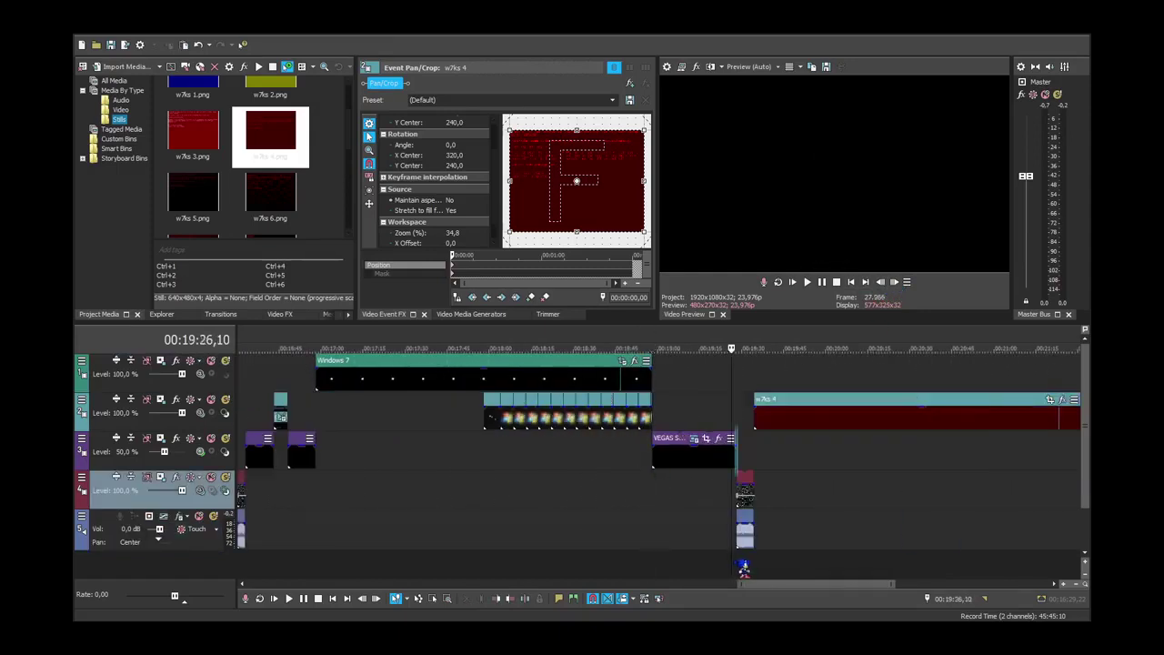
{"action": "left_click", "coordinate": [742, 568]}
{"action": "scroll", "coordinate": [747, 518], "scroll_direction": "up", "scroll_amount": 5}
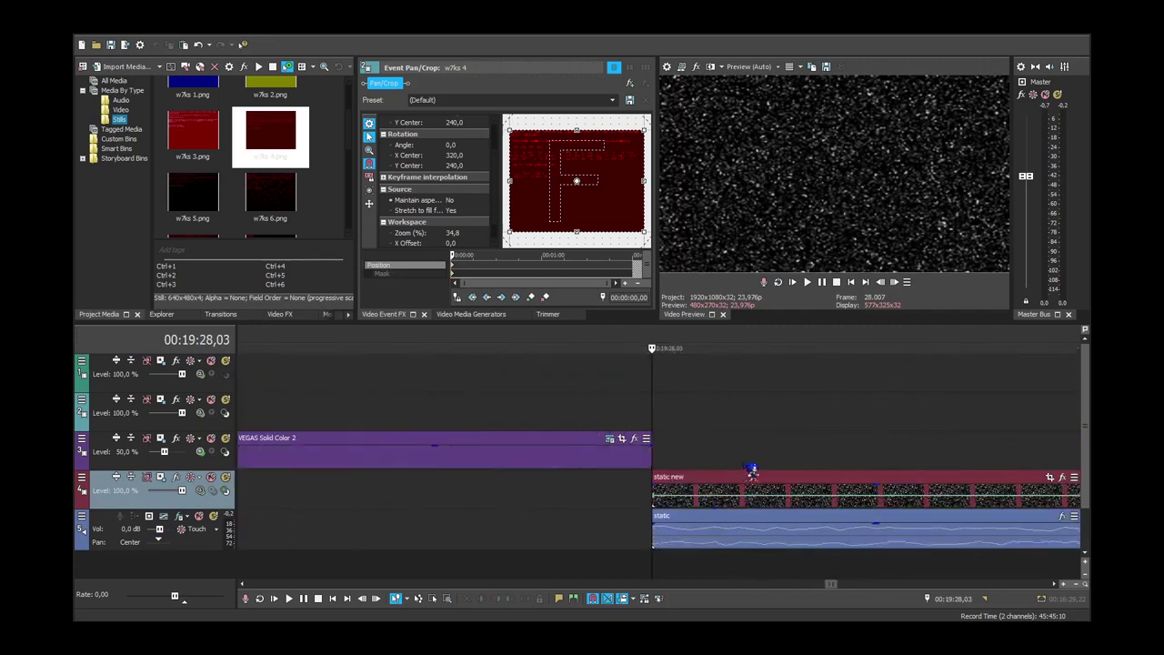
{"action": "left_click", "coordinate": [881, 282]}
{"action": "left_click", "coordinate": [894, 283]}
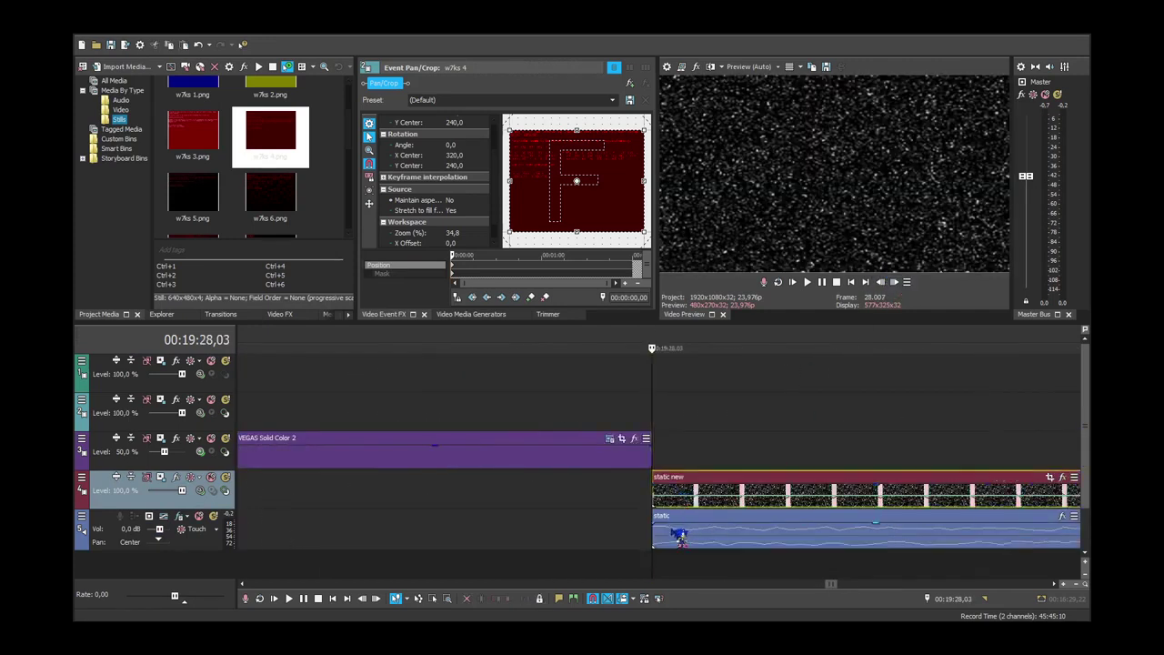
{"action": "left_click", "coordinate": [671, 543]}
{"action": "left_click", "coordinate": [660, 569]}
{"action": "scroll", "coordinate": [661, 568], "scroll_direction": "down", "scroll_amount": 7}
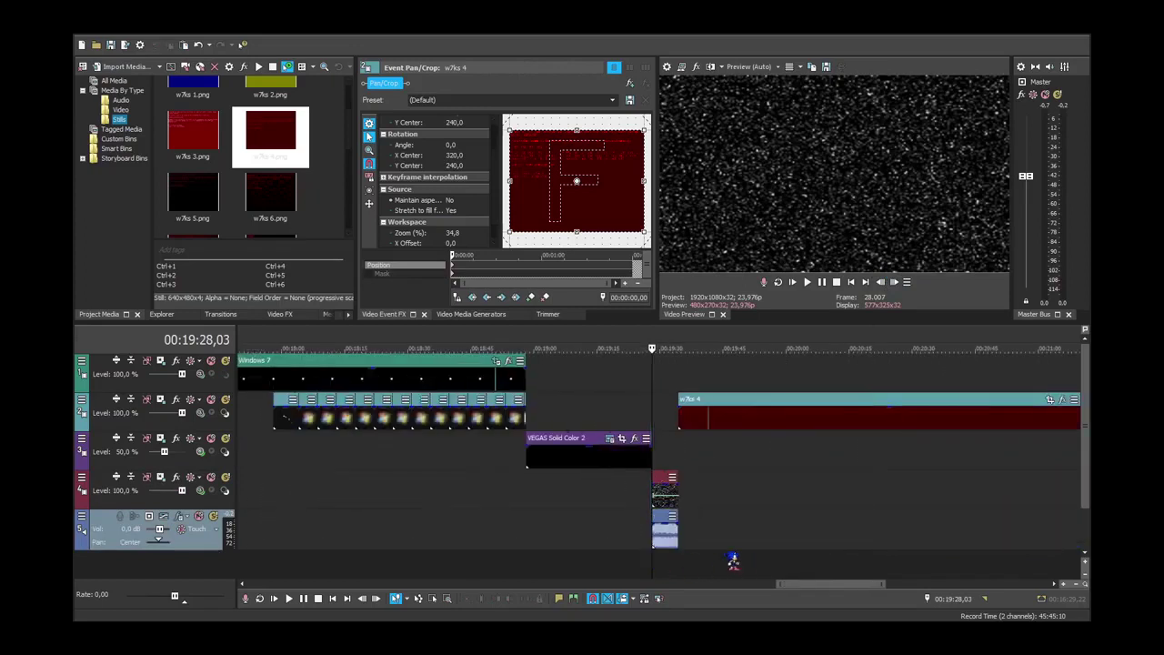
Align the start of the w7ks 4 event with the end of the static at 00:19:34,09.
{"action": "left_click", "coordinate": [687, 558]}
{"action": "scroll", "coordinate": [684, 400], "scroll_direction": "up", "scroll_amount": 3}
{"action": "left_click", "coordinate": [684, 400]}
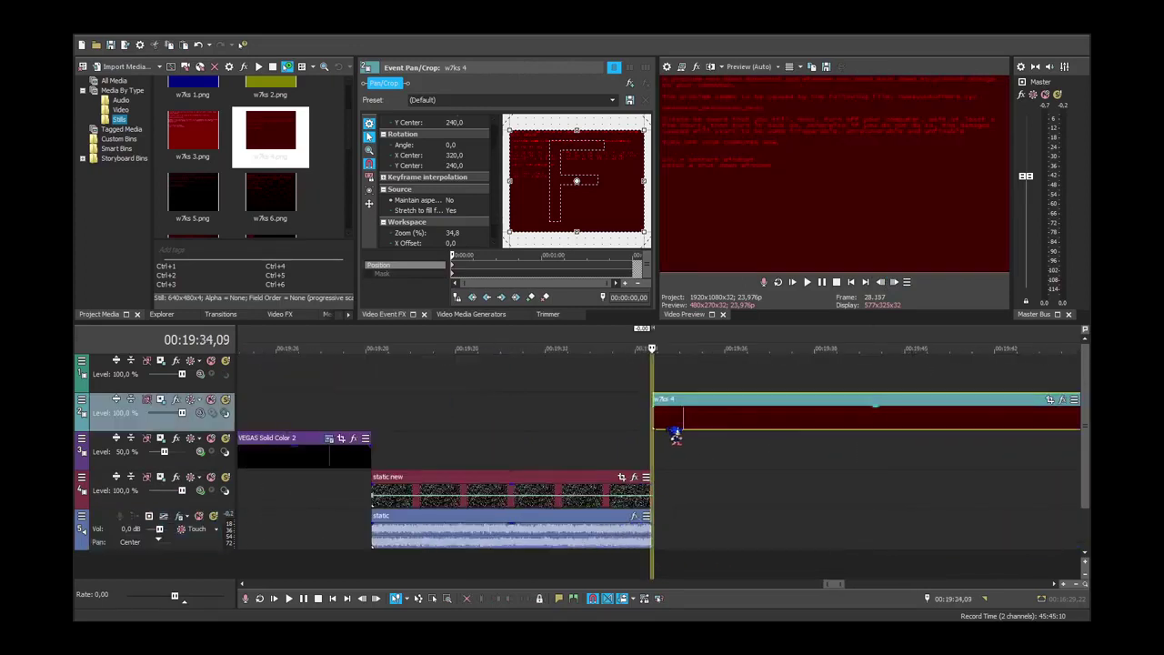
Play back the transition from the static into the w7ks 4 event at 00:19:34,09.
{"action": "left_click", "coordinate": [661, 446]}
{"action": "scroll", "coordinate": [662, 448], "scroll_direction": "down", "scroll_amount": 5}
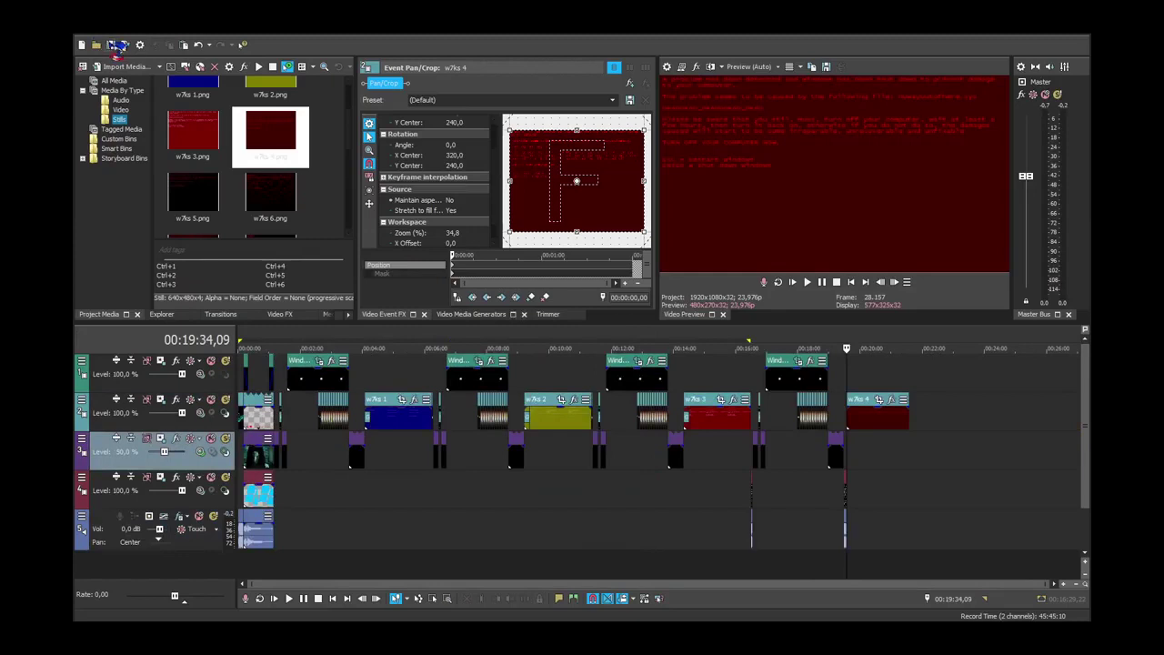
{"action": "left_click", "coordinate": [807, 282]}
{"action": "scroll", "coordinate": [810, 470], "scroll_direction": "up", "scroll_amount": 3}
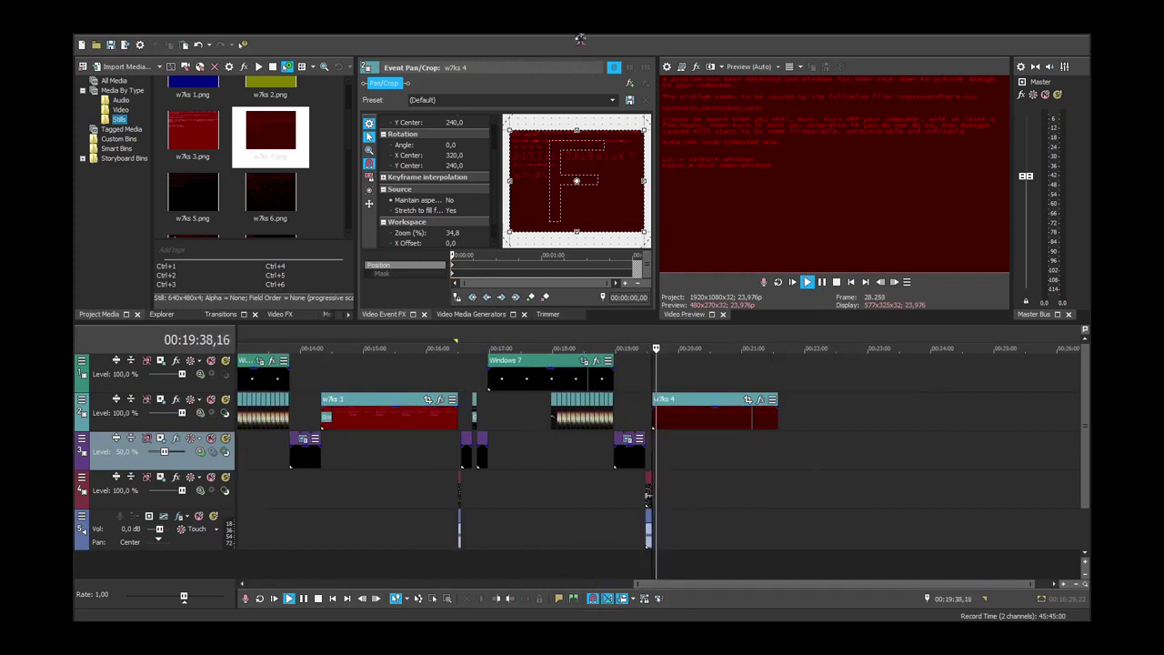
{"action": "scroll", "coordinate": [652, 573], "scroll_direction": "up", "scroll_amount": 5}
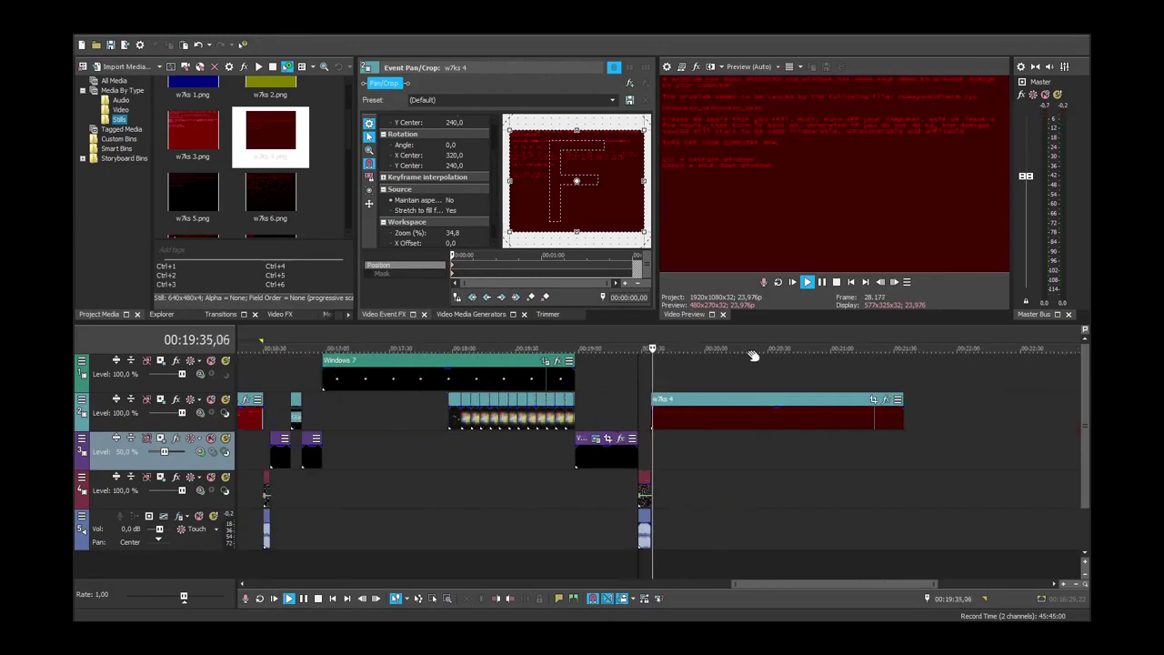
Add the PBS 1984 Logo Horror Remake clip to tracks 4 and 5, starting at the end of w7ks 4 at 00:21:34,10.
{"action": "left_click", "coordinate": [908, 459]}
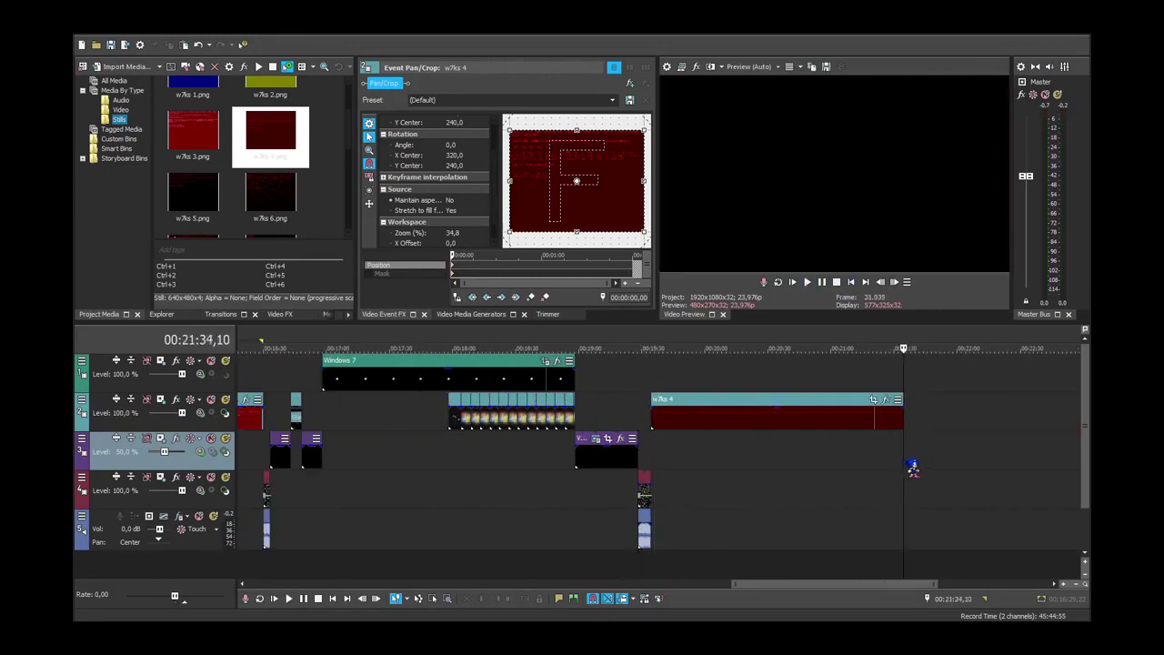
{"action": "scroll", "coordinate": [913, 467], "scroll_direction": "down", "scroll_amount": 5}
{"action": "left_click", "coordinate": [120, 110]}
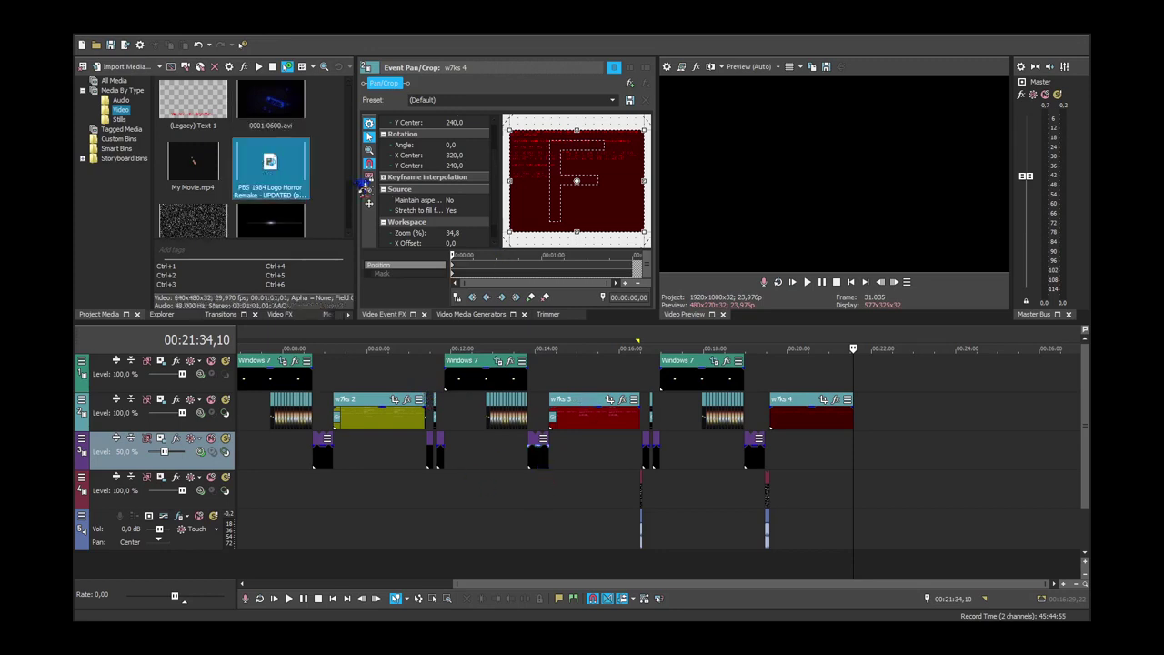
{"action": "left_click_drag", "start_coordinate": [284, 201], "coordinate": [864, 491]}
{"action": "left_click", "coordinate": [882, 563]}
{"action": "left_click", "coordinate": [890, 566]}
{"action": "left_click", "coordinate": [896, 567]}
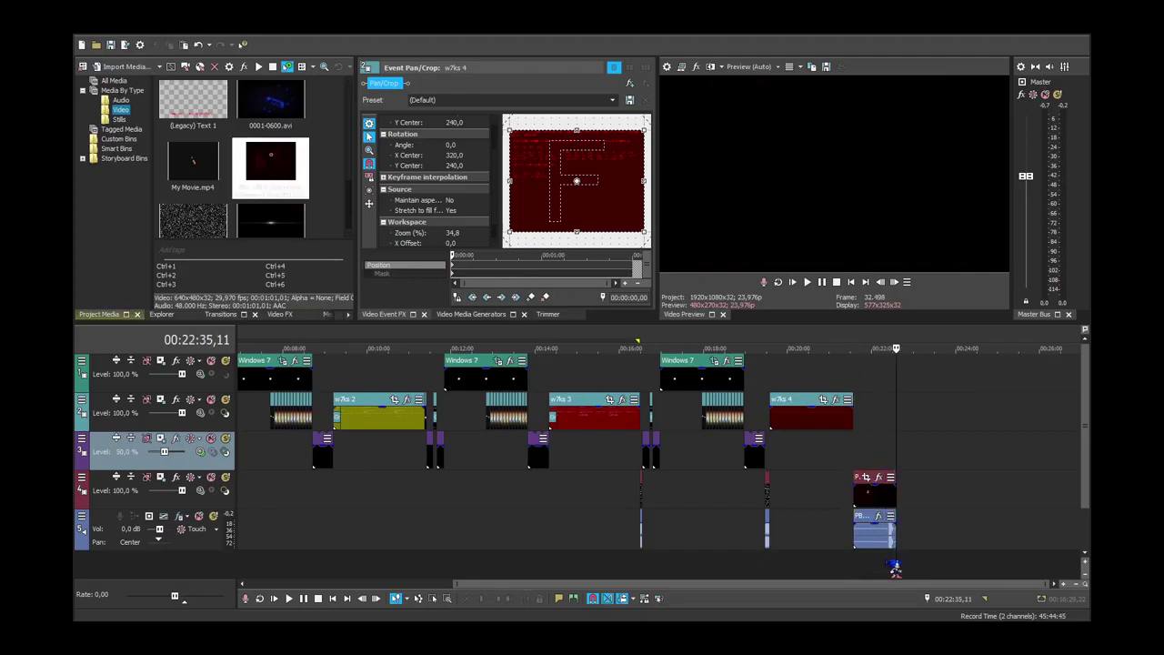
Set Maintain aspect ratio to No for the PBS clip's video so it fills the frame.
{"action": "scroll", "coordinate": [895, 569], "scroll_direction": "up", "scroll_amount": 5}
{"action": "left_click", "coordinate": [550, 571]}
{"action": "left_click", "coordinate": [622, 477]}
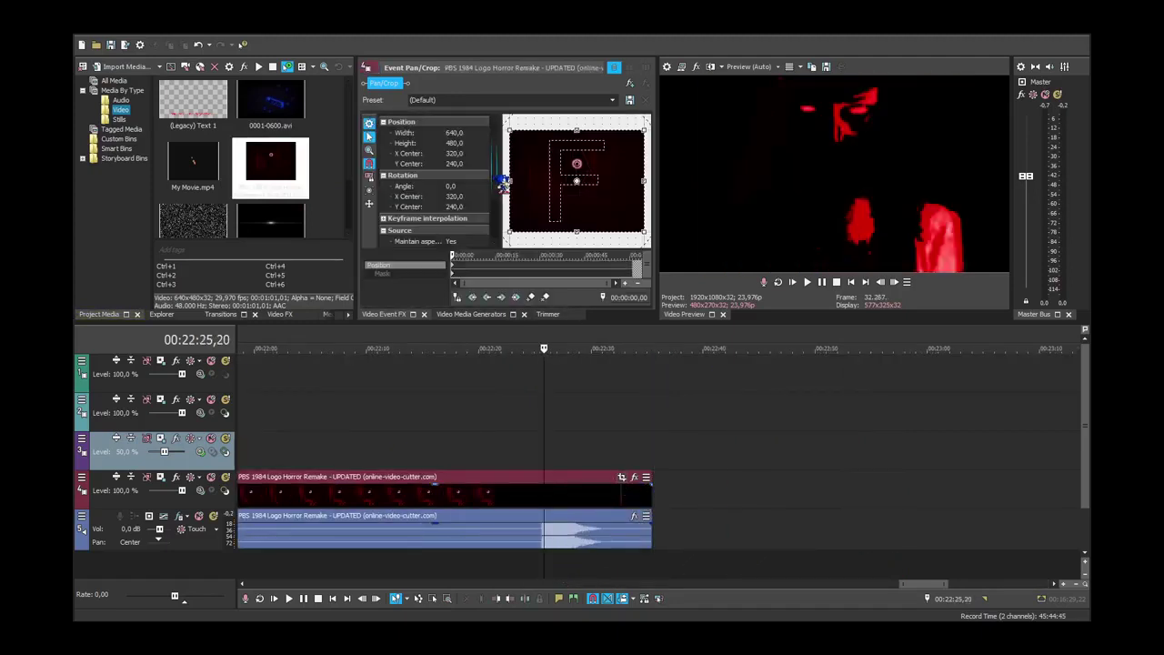
{"action": "left_click_drag", "start_coordinate": [496, 173], "coordinate": [494, 201]}
{"action": "left_click", "coordinate": [469, 199]}
{"action": "left_click", "coordinate": [465, 217]}
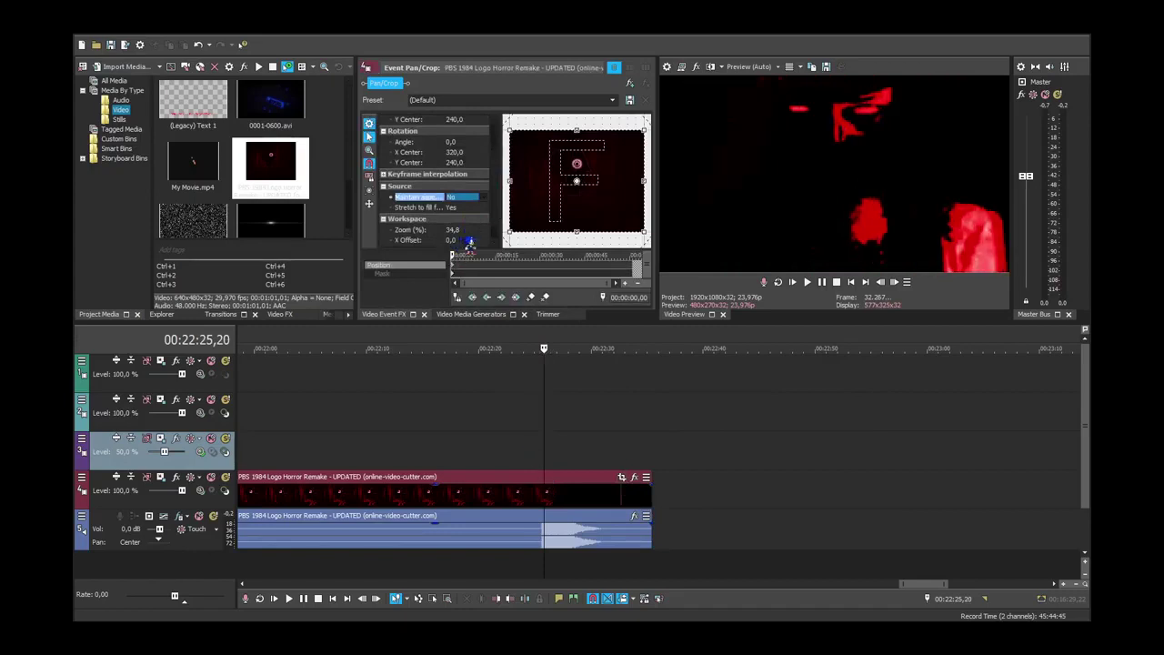
Split the PBS clip's video and audio at 00:22:25,15, just before the loud section begins.
{"action": "left_click", "coordinate": [543, 506]}
{"action": "scroll", "coordinate": [544, 507], "scroll_direction": "up", "scroll_amount": 5}
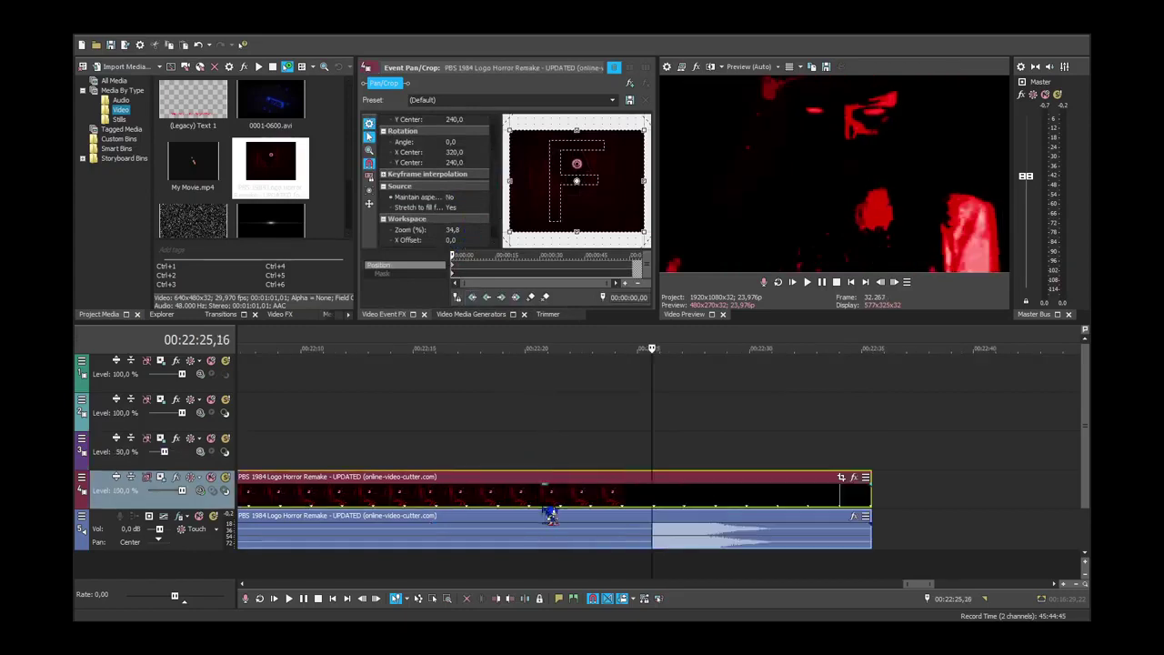
{"action": "left_click", "coordinate": [879, 282]}
{"action": "left_click", "coordinate": [895, 282]}
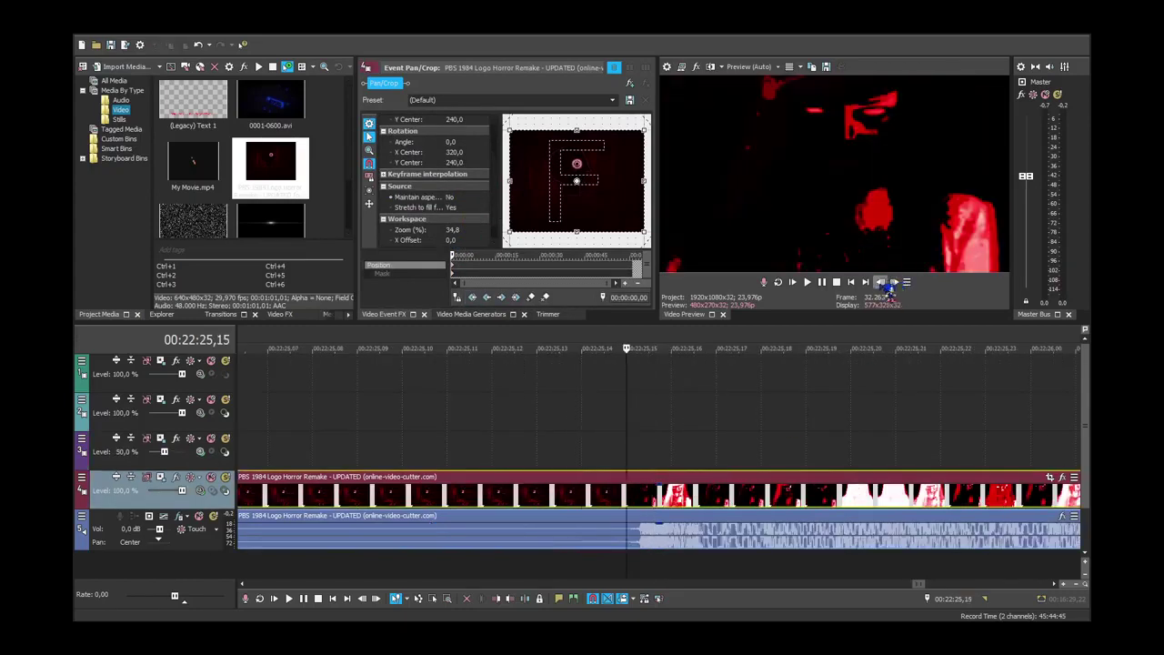
{"action": "left_click", "coordinate": [806, 282]}
{"action": "left_click", "coordinate": [837, 282]}
{"action": "scroll", "coordinate": [750, 473], "scroll_direction": "down", "scroll_amount": 5}
{"action": "scroll", "coordinate": [751, 475], "scroll_direction": "down", "scroll_amount": 5}
{"action": "scroll", "coordinate": [751, 477], "scroll_direction": "up", "scroll_amount": 3}
{"action": "left_click", "coordinate": [744, 477]}
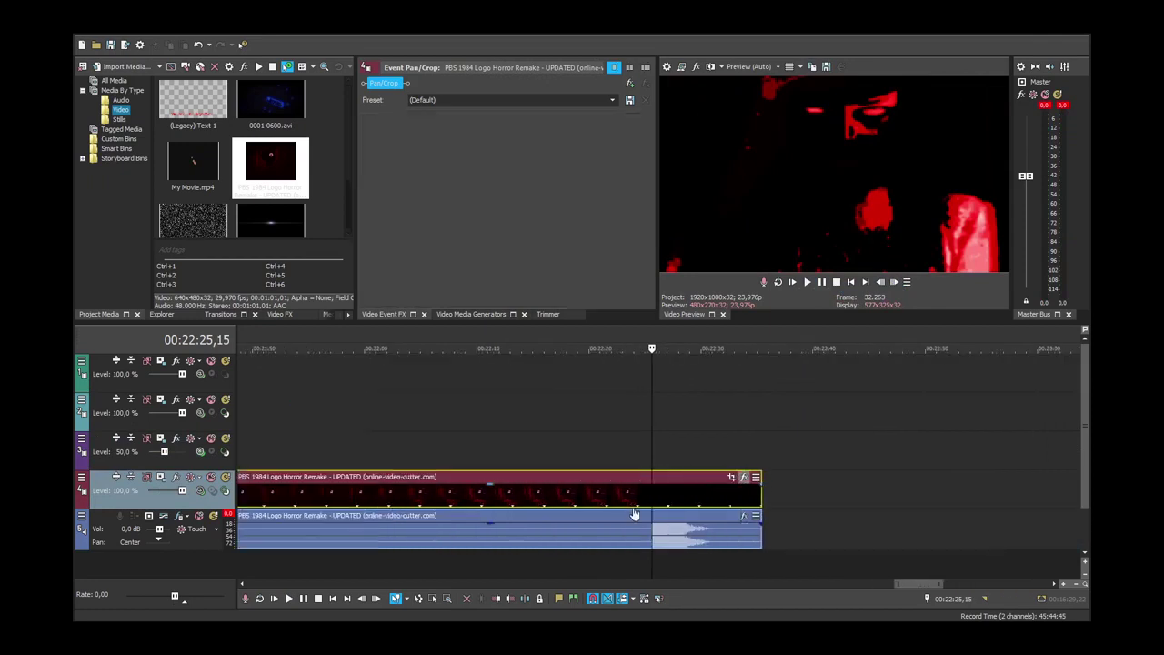
{"action": "key", "text": "s"}
Delete the part before the split and place the remaining PBS video on track 2 directly after w7ks 4 at 00:21:34,10.
{"action": "scroll", "coordinate": [582, 509], "scroll_direction": "down", "scroll_amount": 3}
{"action": "left_click", "coordinate": [448, 502]}
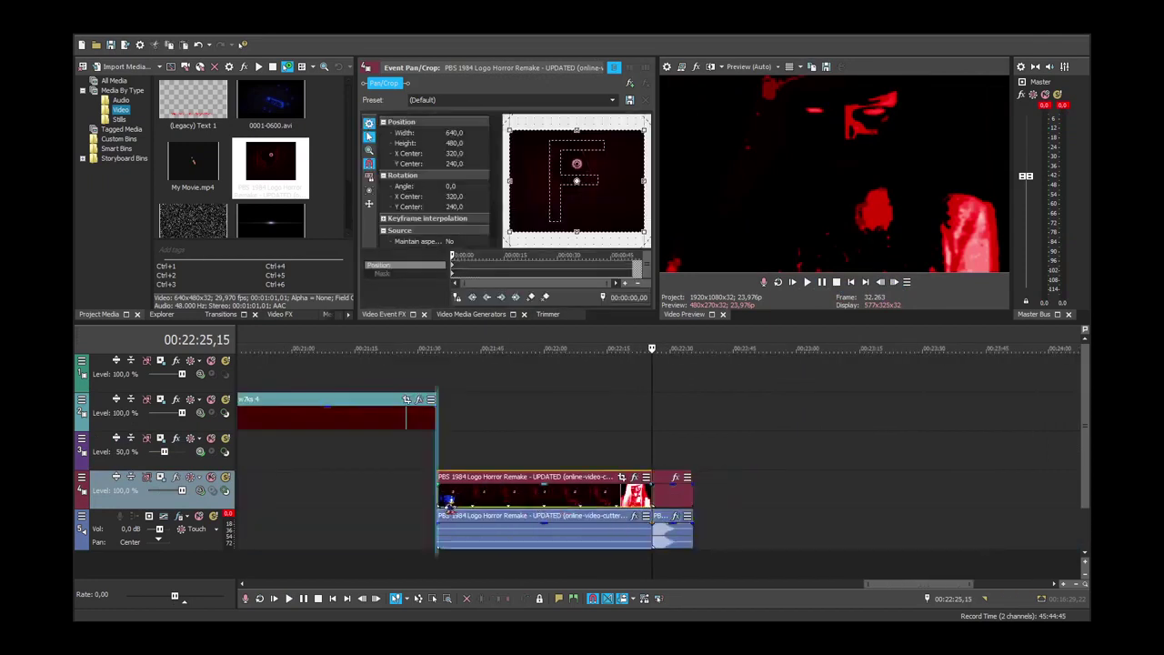
{"action": "key", "text": "Delete"}
{"action": "scroll", "coordinate": [447, 506], "scroll_direction": "up", "scroll_amount": 3}
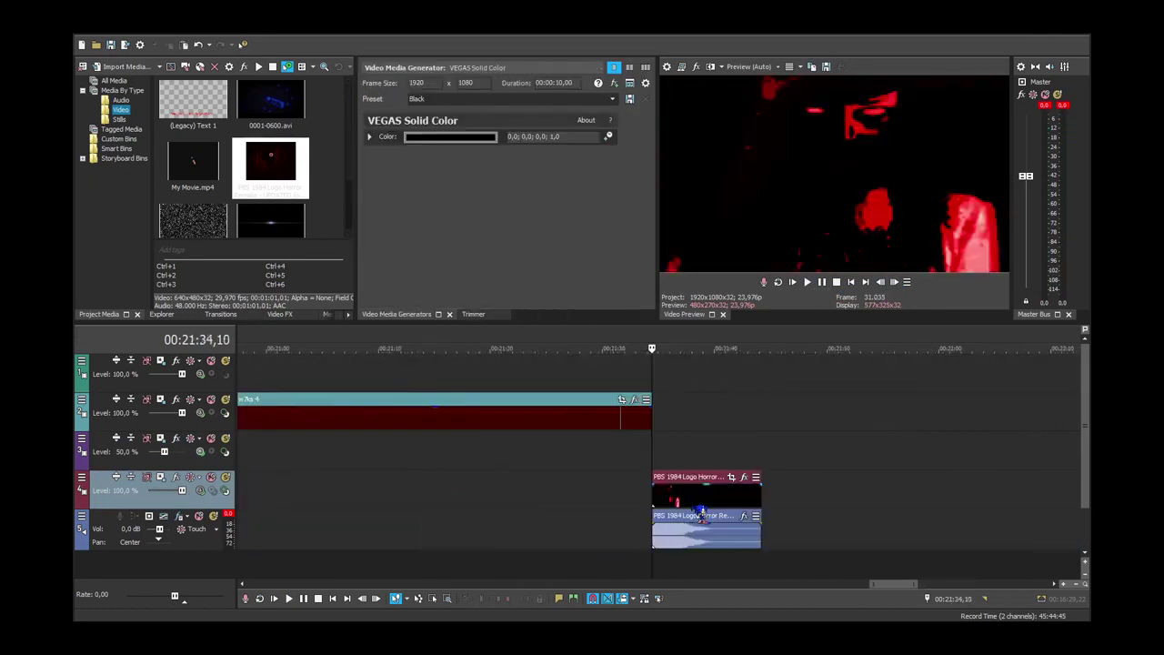
{"action": "left_click_drag", "start_coordinate": [694, 491], "coordinate": [696, 430]}
{"action": "scroll", "coordinate": [697, 432], "scroll_direction": "down", "scroll_amount": 4}
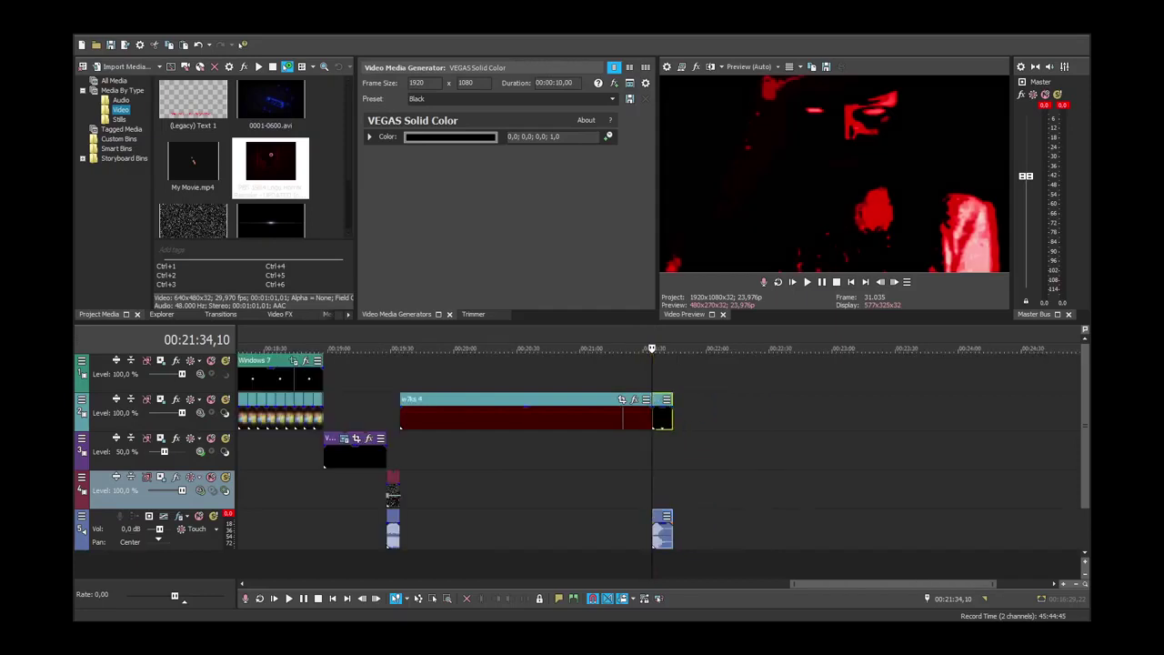
Play back the join between w7ks 4 and the PBS video from 00:21:27,19.
{"action": "left_click", "coordinate": [640, 459]}
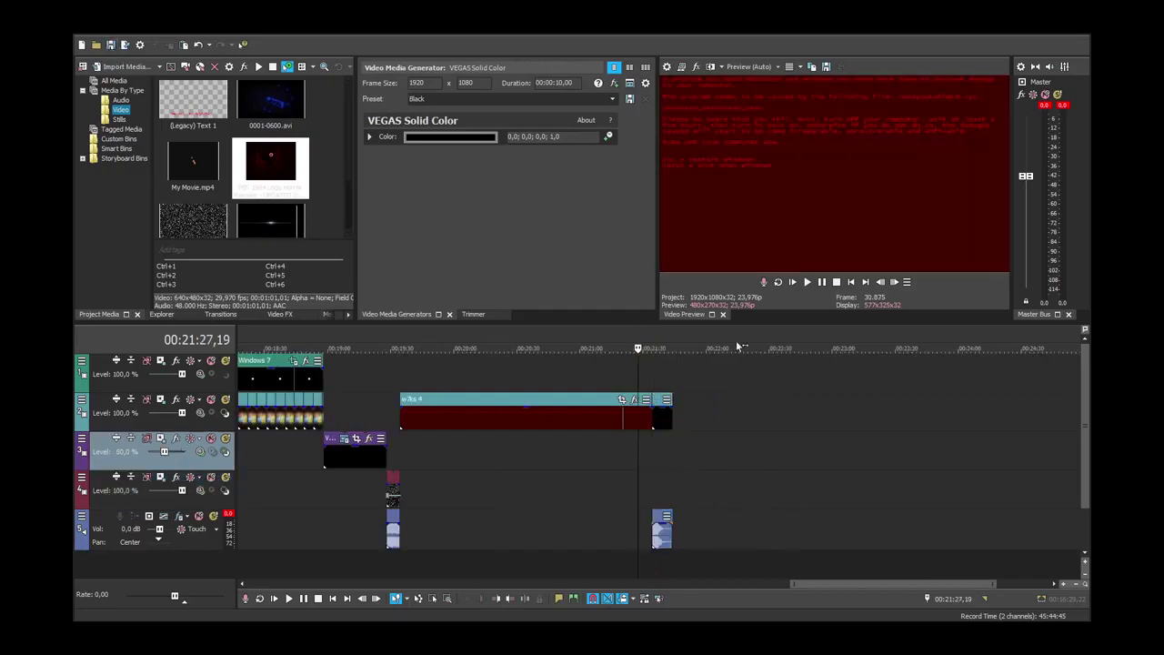
{"action": "left_click", "coordinate": [806, 282]}
{"action": "scroll", "coordinate": [808, 395], "scroll_direction": "up", "scroll_amount": 2}
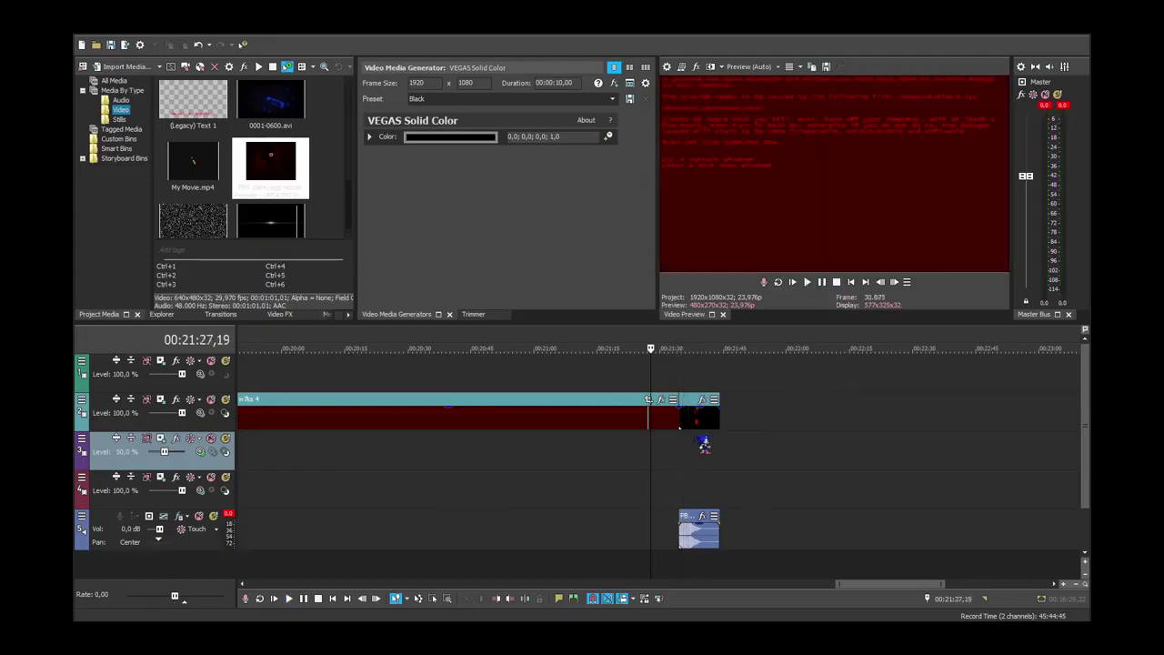
{"action": "left_click", "coordinate": [692, 427]}
{"action": "key", "text": "space"}
{"action": "scroll", "coordinate": [692, 432], "scroll_direction": "up", "scroll_amount": 3}
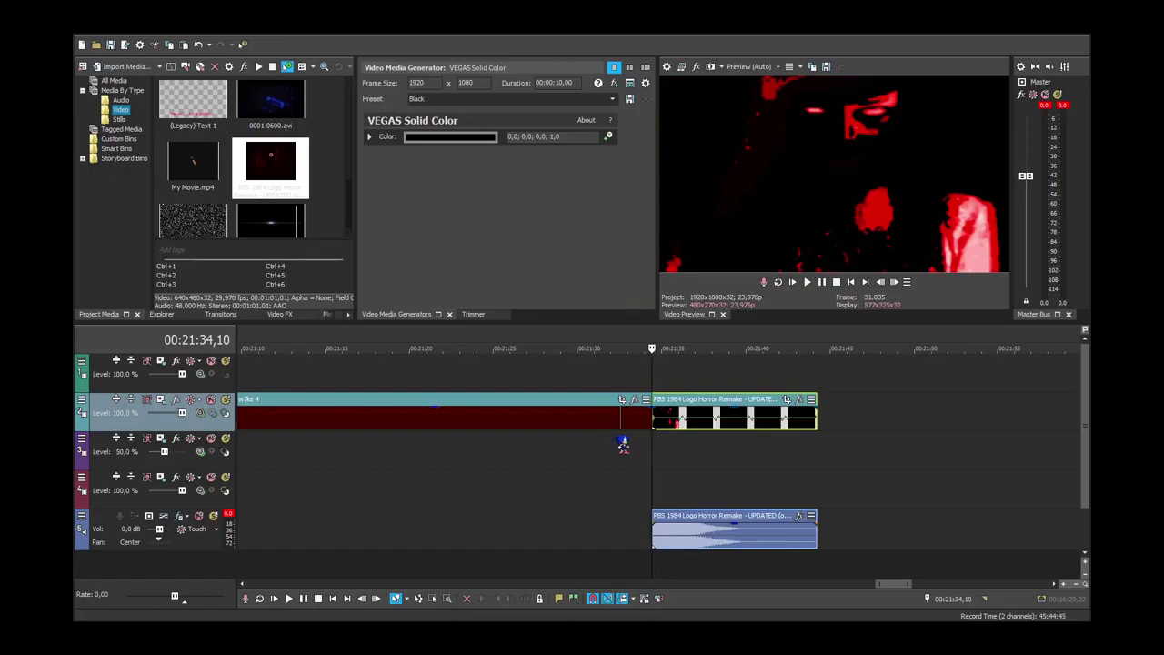
{"action": "scroll", "coordinate": [644, 436], "scroll_direction": "up", "scroll_amount": 3}
{"action": "key", "text": "space"}
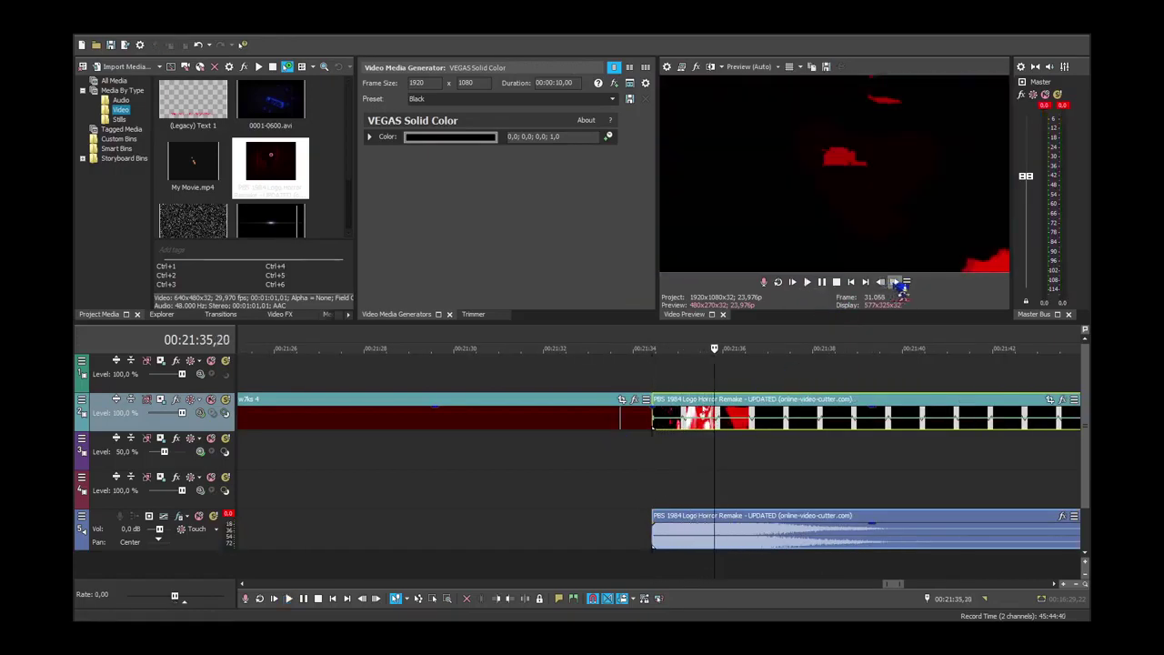
{"action": "left_click", "coordinate": [884, 283]}
{"action": "left_click", "coordinate": [884, 282]}
{"action": "left_click", "coordinate": [885, 283]}
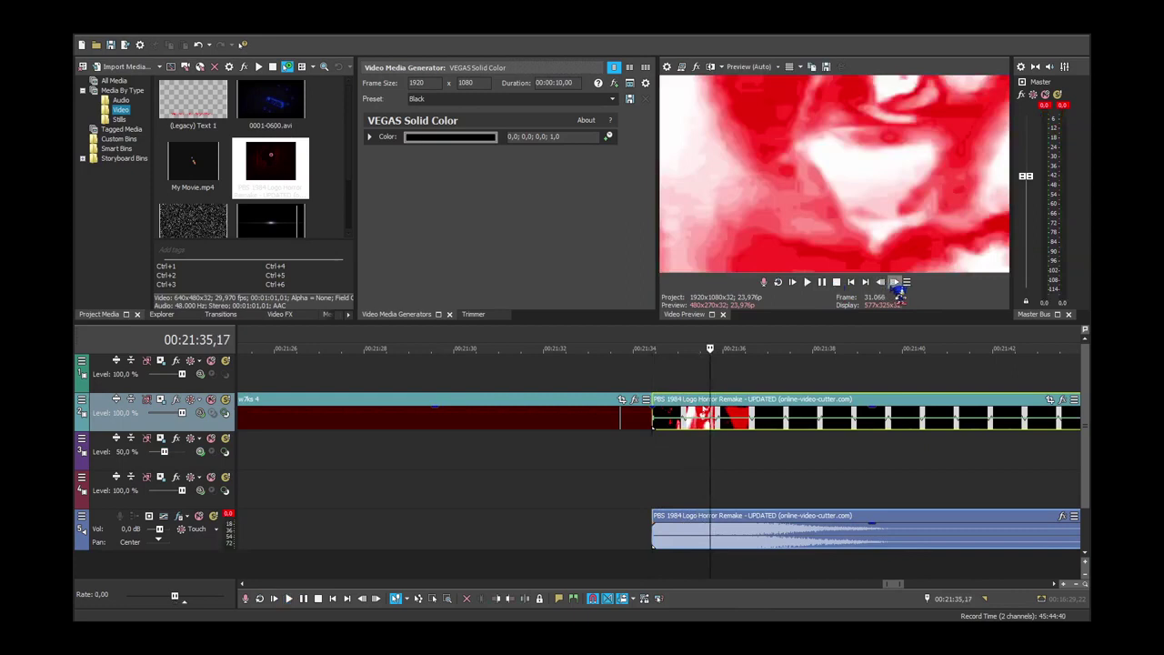
{"action": "key", "text": "ctrl+z"}
Play back the PBS video from its start at 00:21:34,10 to find where its flashing images end.
{"action": "left_click", "coordinate": [647, 368]}
{"action": "left_click", "coordinate": [652, 368]}
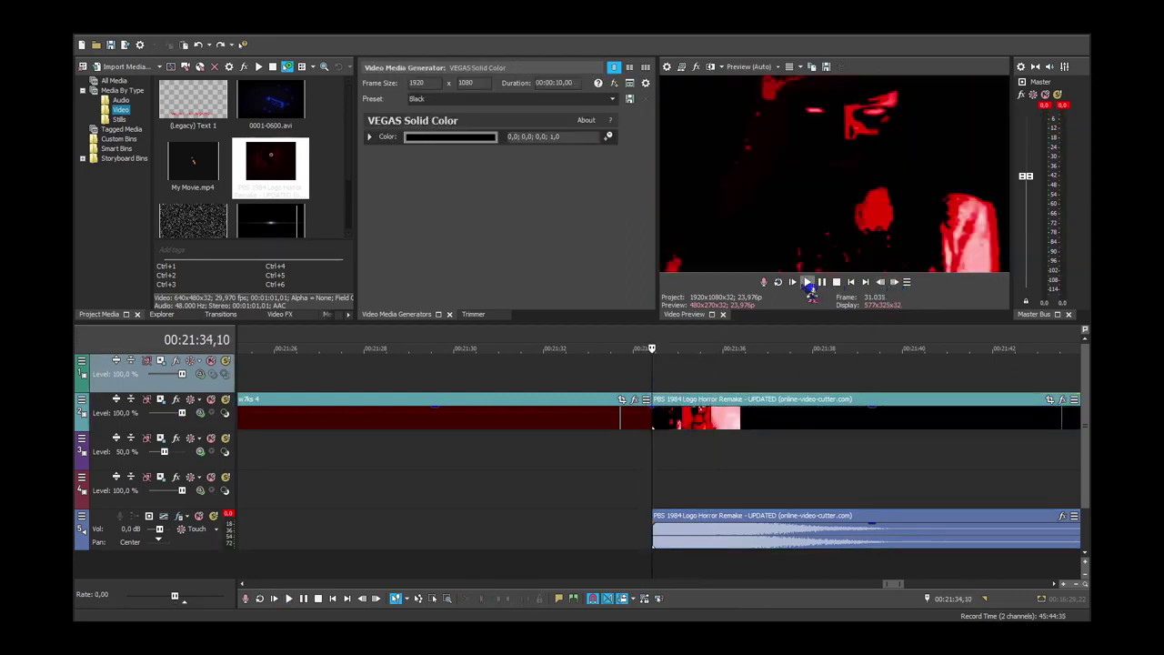
{"action": "left_click", "coordinate": [808, 283]}
{"action": "left_click", "coordinate": [836, 283]}
{"action": "scroll", "coordinate": [787, 413], "scroll_direction": "down", "scroll_amount": 3}
{"action": "key", "text": "space"}
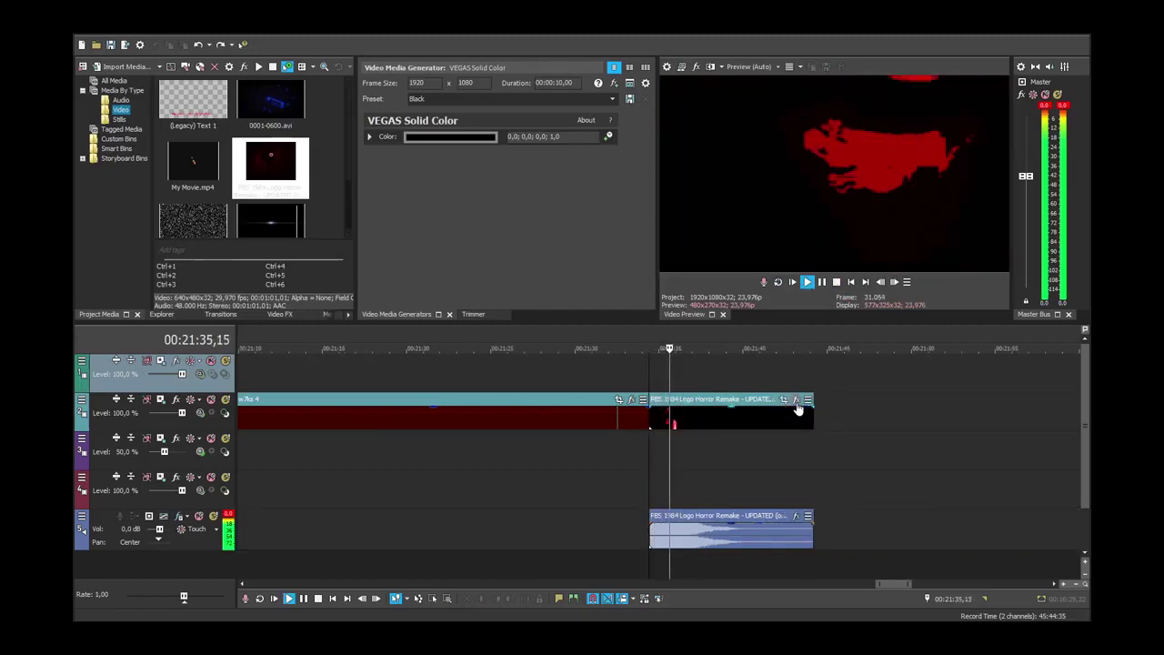
{"action": "scroll", "coordinate": [797, 409], "scroll_direction": "up", "scroll_amount": 3}
{"action": "key", "text": "space"}
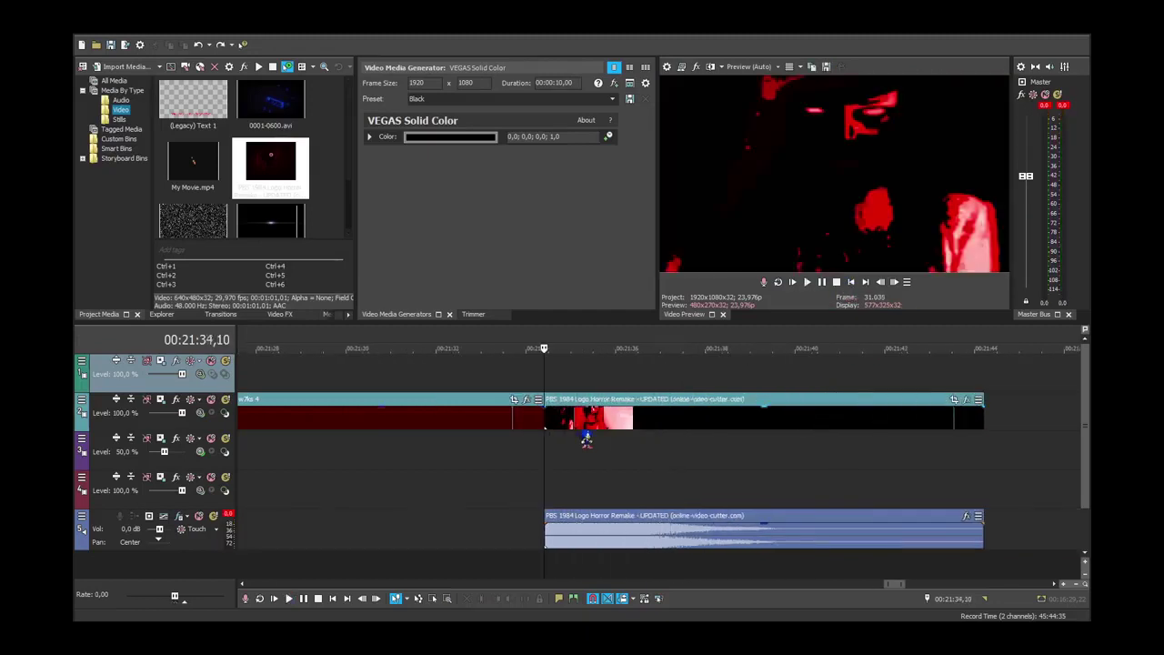
Split the PBS video on track 2 at 00:21:35,22 and delete the part after it, keeping the full audio.
{"action": "left_click", "coordinate": [620, 421]}
{"action": "left_click", "coordinate": [880, 281]}
{"action": "left_click", "coordinate": [880, 281]}
{"action": "left_click", "coordinate": [880, 281]}
{"action": "left_click", "coordinate": [880, 281]}
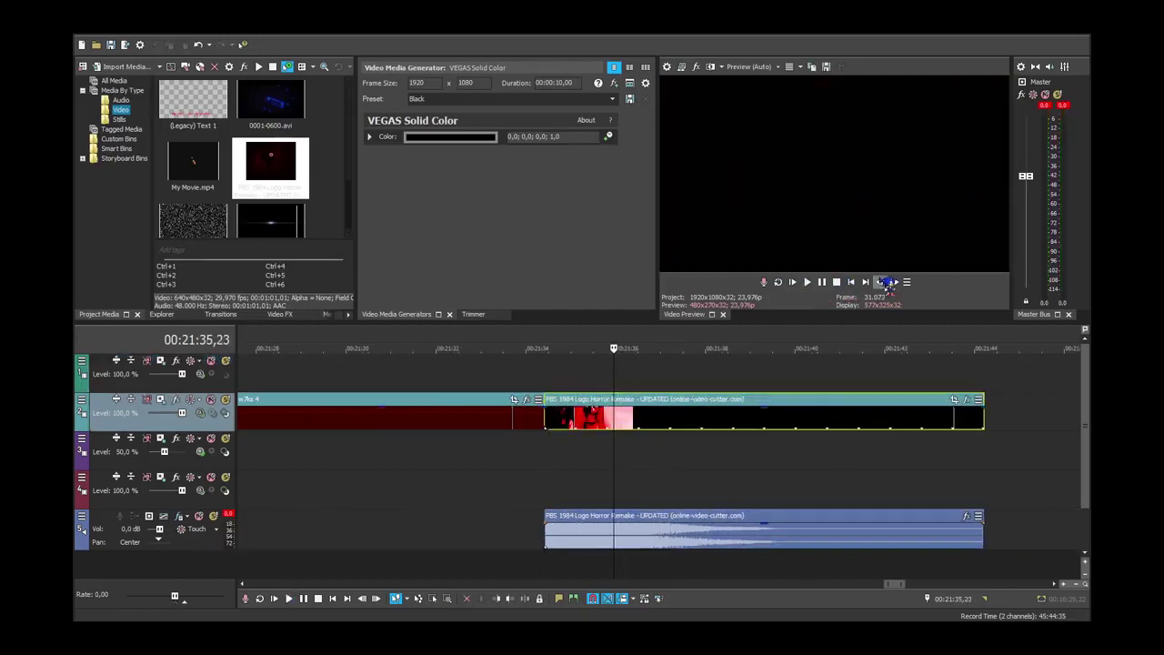
{"action": "left_click", "coordinate": [887, 282]}
{"action": "key", "text": "s"}
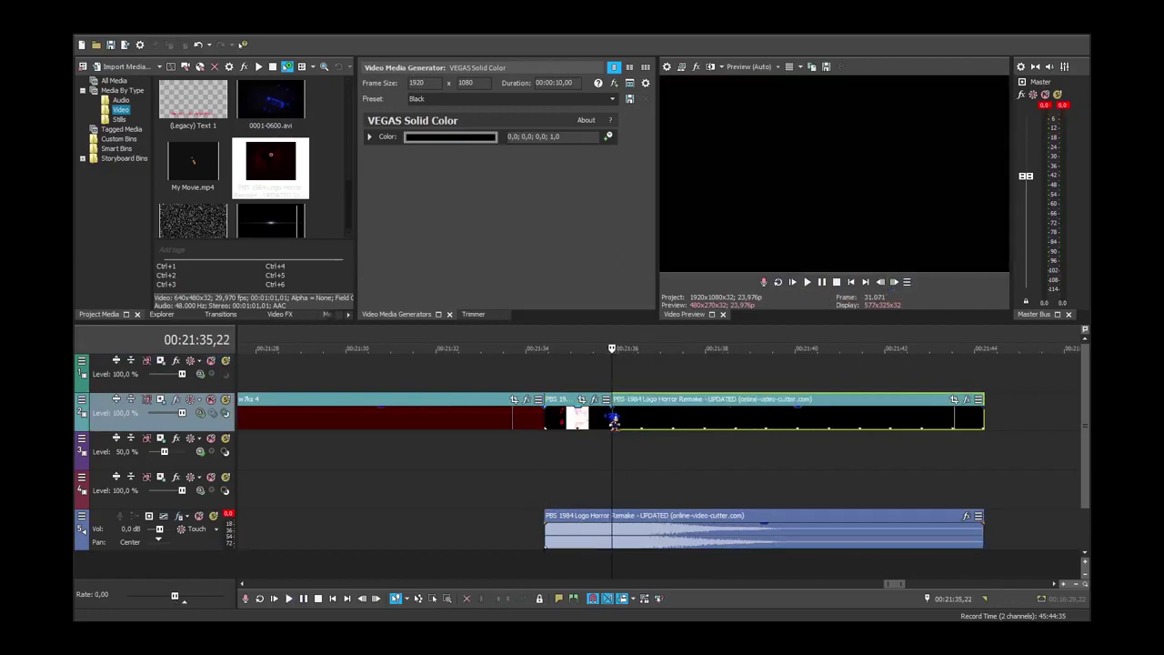
{"action": "key", "text": "Delete"}
Play back the shortened PBS video from its start and check its end at 00:21:35,22.
{"action": "left_click", "coordinate": [544, 389]}
{"action": "left_click", "coordinate": [807, 282]}
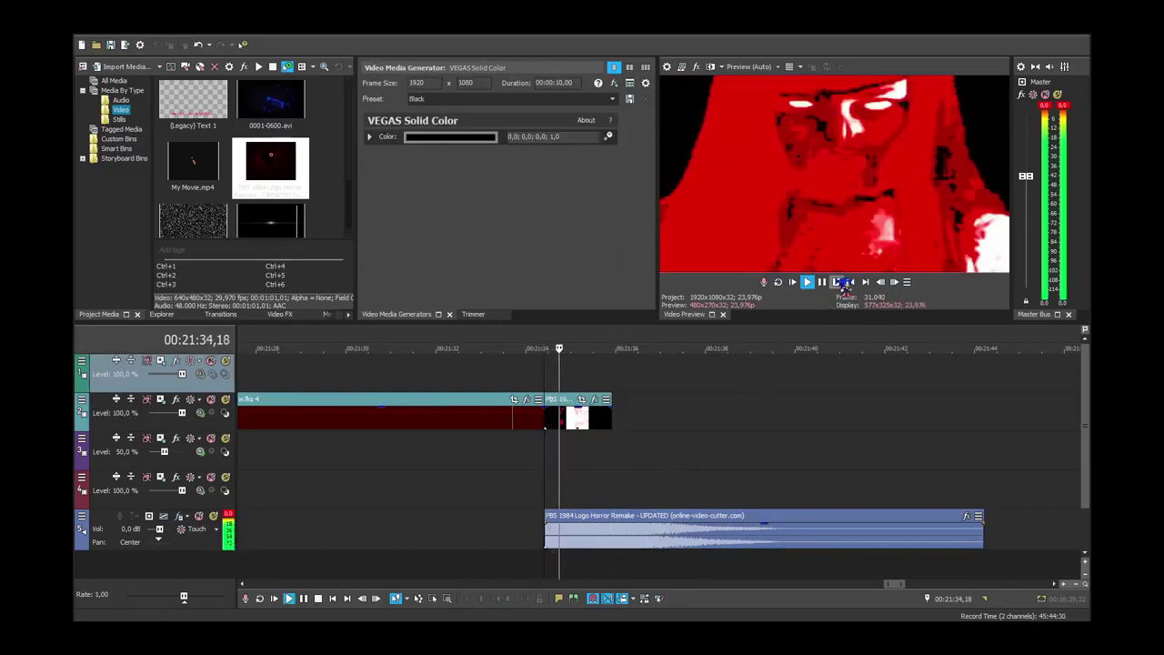
{"action": "left_click", "coordinate": [836, 282]}
{"action": "left_click", "coordinate": [624, 455]}
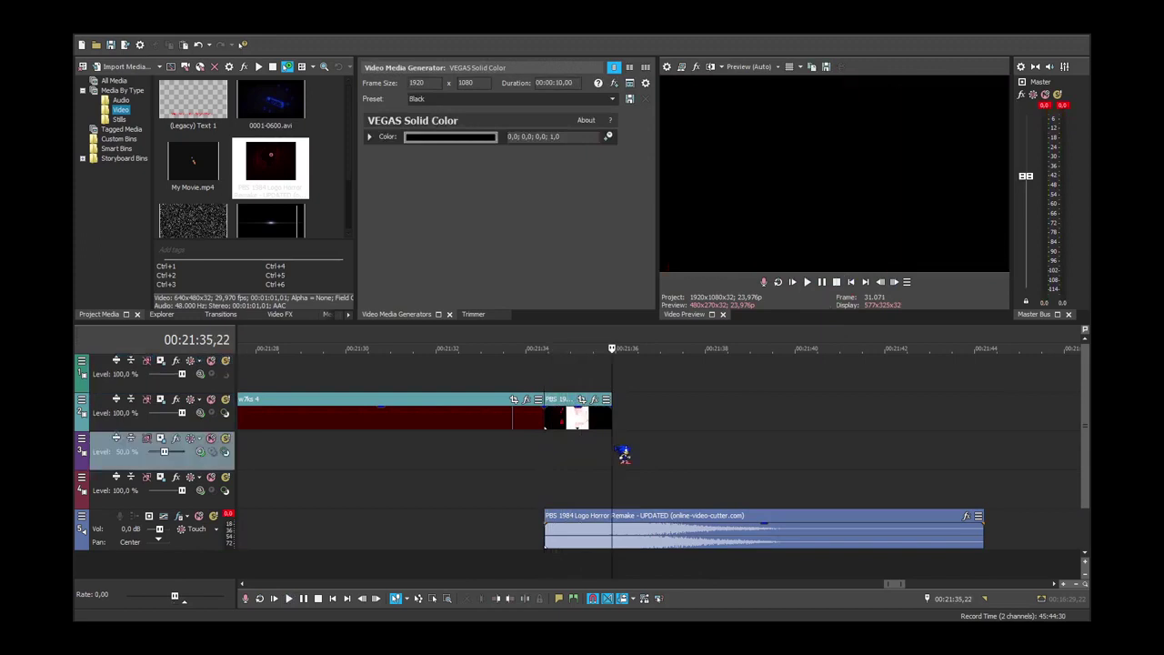
Extend the end of the PBS audio event by one frame to 00:21:44,06.
{"action": "left_click", "coordinate": [990, 488]}
{"action": "scroll", "coordinate": [958, 431], "scroll_direction": "up", "scroll_amount": 5}
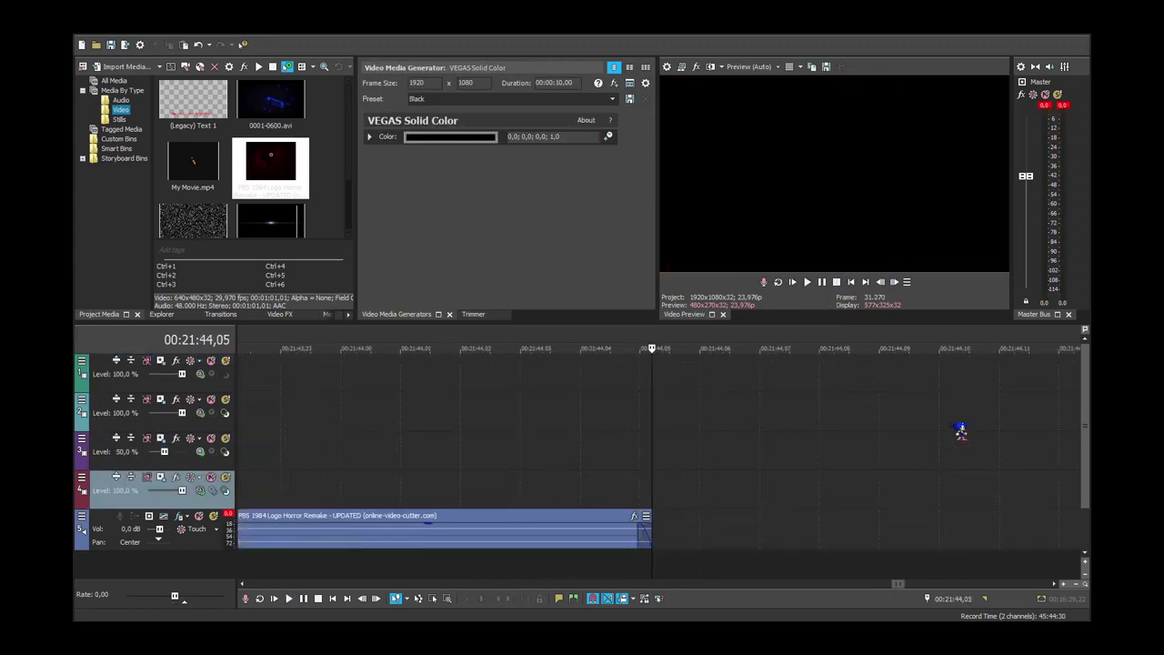
{"action": "left_click", "coordinate": [894, 282]}
{"action": "left_click_drag", "start_coordinate": [651, 533], "coordinate": [1034, 534]}
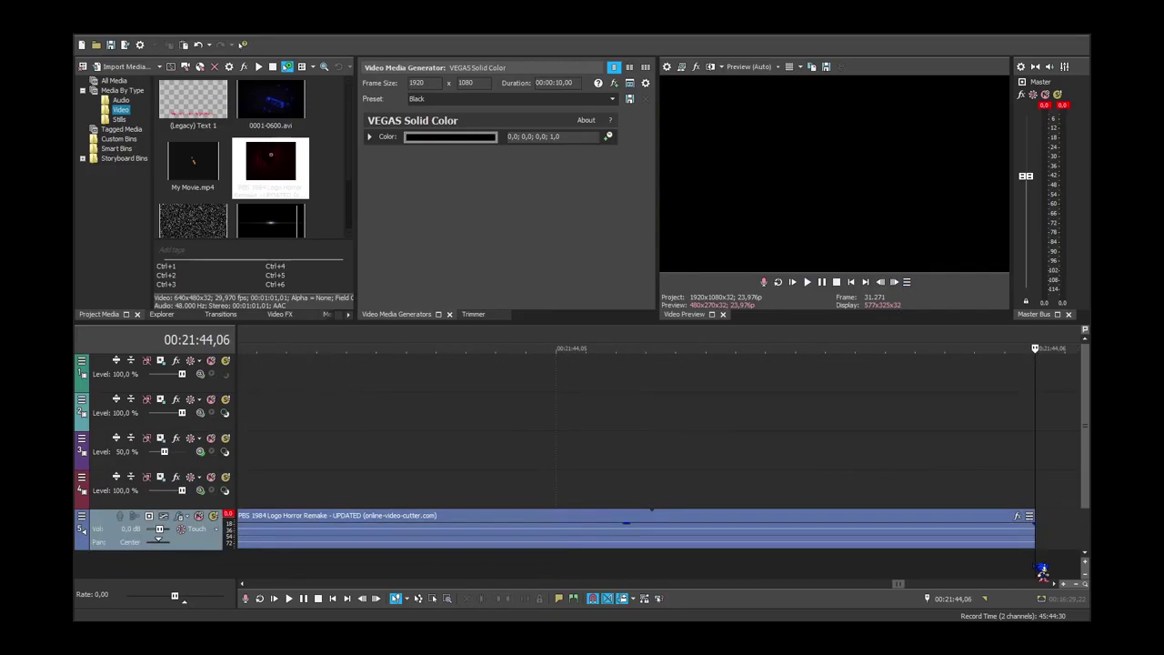
Insert an empty audio track above the existing one and place the playhead at the start of w7ks 4, 00:19:34,09.
{"action": "scroll", "coordinate": [1036, 569], "scroll_direction": "down", "scroll_amount": 8}
{"action": "scroll", "coordinate": [1026, 566], "scroll_direction": "down", "scroll_amount": 4}
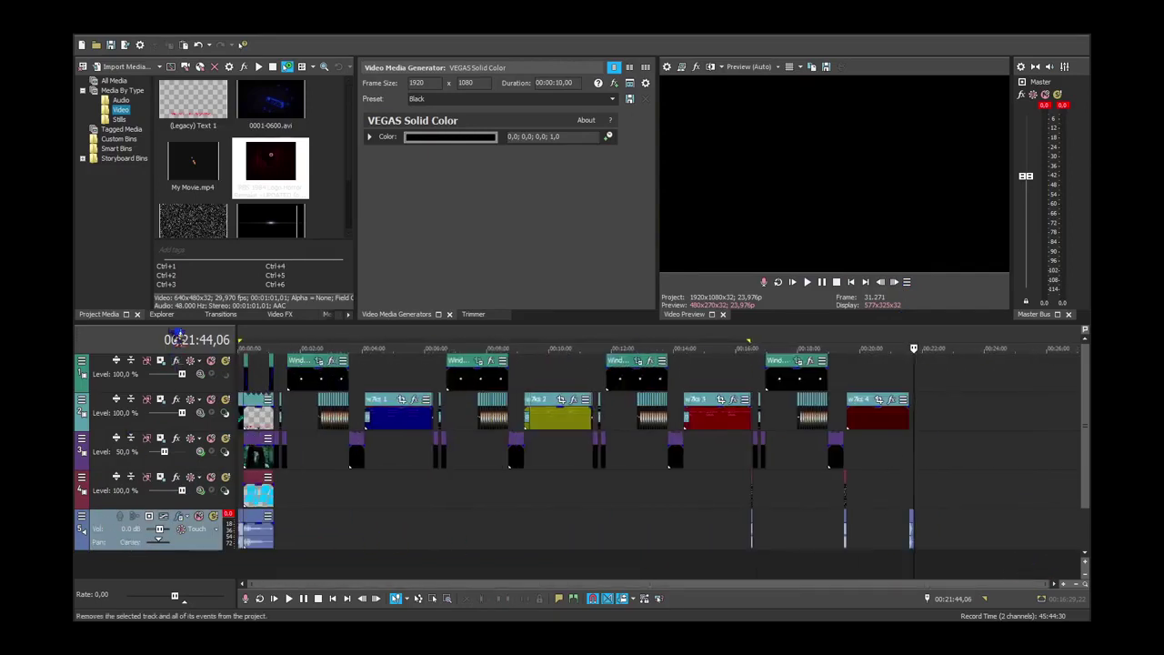
{"action": "key", "text": "ctrl+q"}
{"action": "left_click", "coordinate": [869, 520]}
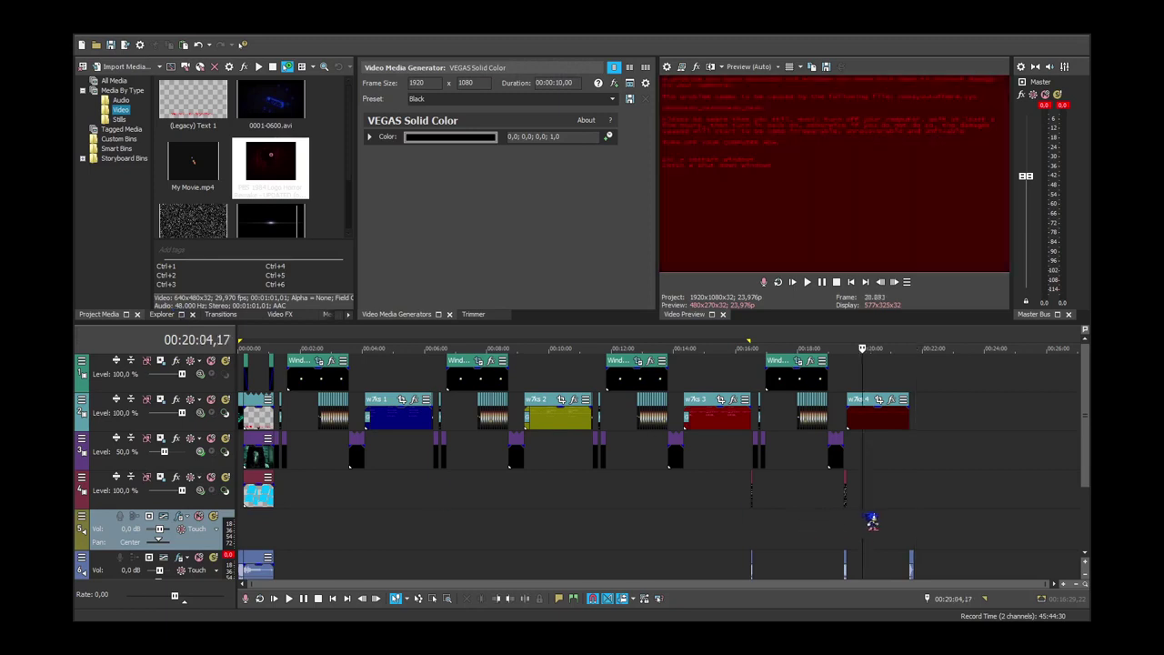
{"action": "left_click", "coordinate": [858, 527]}
{"action": "left_click", "coordinate": [850, 531]}
{"action": "scroll", "coordinate": [857, 529], "scroll_direction": "up", "scroll_amount": 4}
{"action": "scroll", "coordinate": [858, 529], "scroll_direction": "down", "scroll_amount": 4}
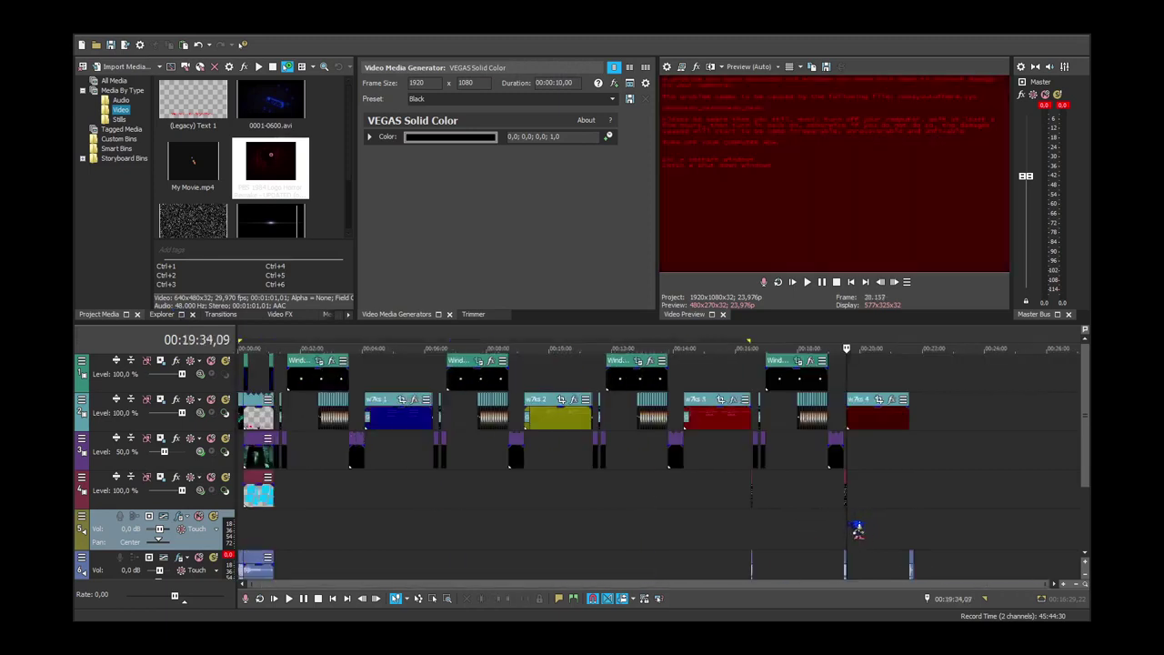
{"action": "scroll", "coordinate": [845, 520], "scroll_direction": "up", "scroll_amount": 6}
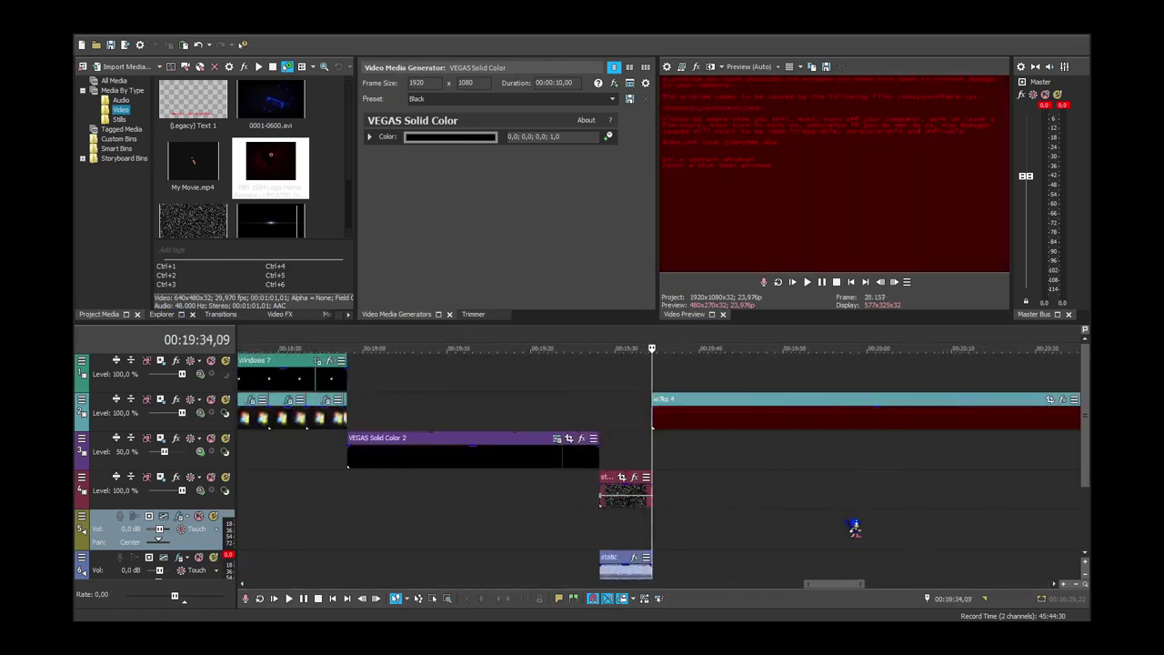
{"action": "scroll", "coordinate": [854, 527], "scroll_direction": "down", "scroll_amount": 6}
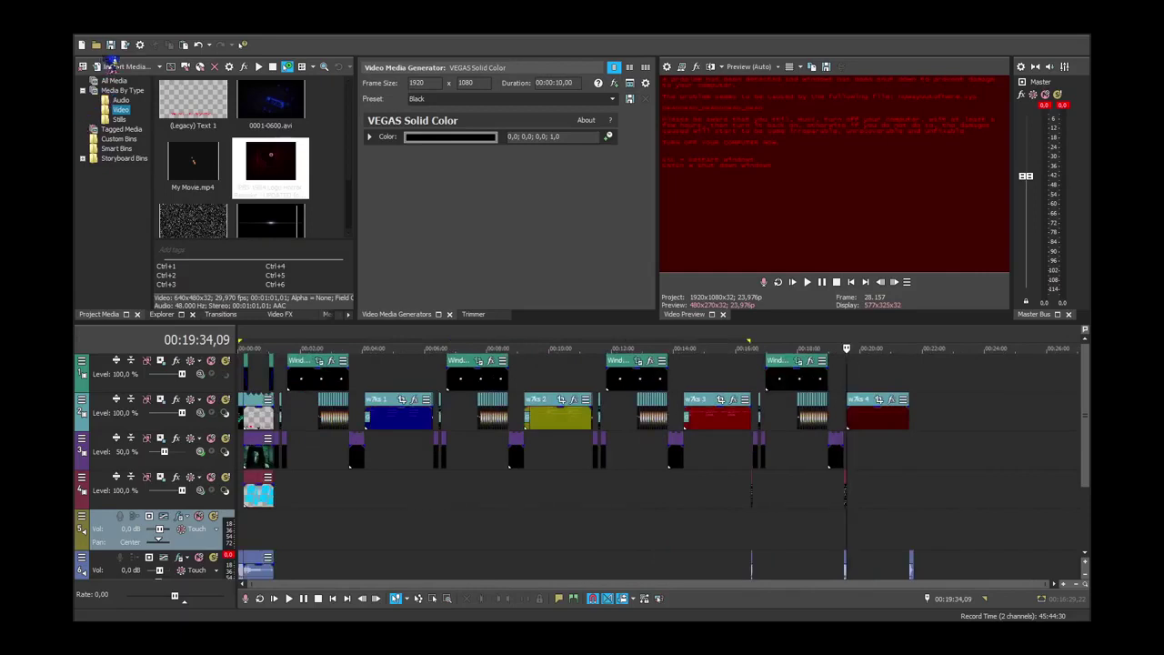
Audition efguflowe.wav, qjfghzud.wav and 0jwfpk.wav from the project's audio media.
{"action": "left_click", "coordinate": [121, 100]}
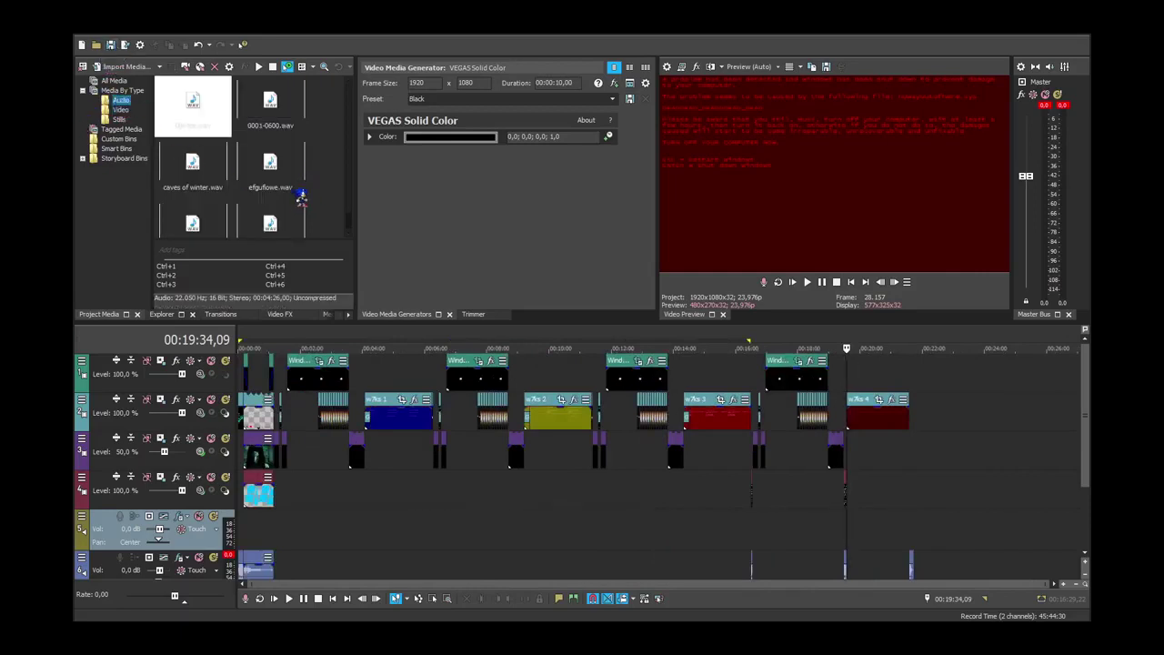
{"action": "left_click", "coordinate": [298, 189]}
{"action": "scroll", "coordinate": [291, 193], "scroll_direction": "down", "scroll_amount": 1}
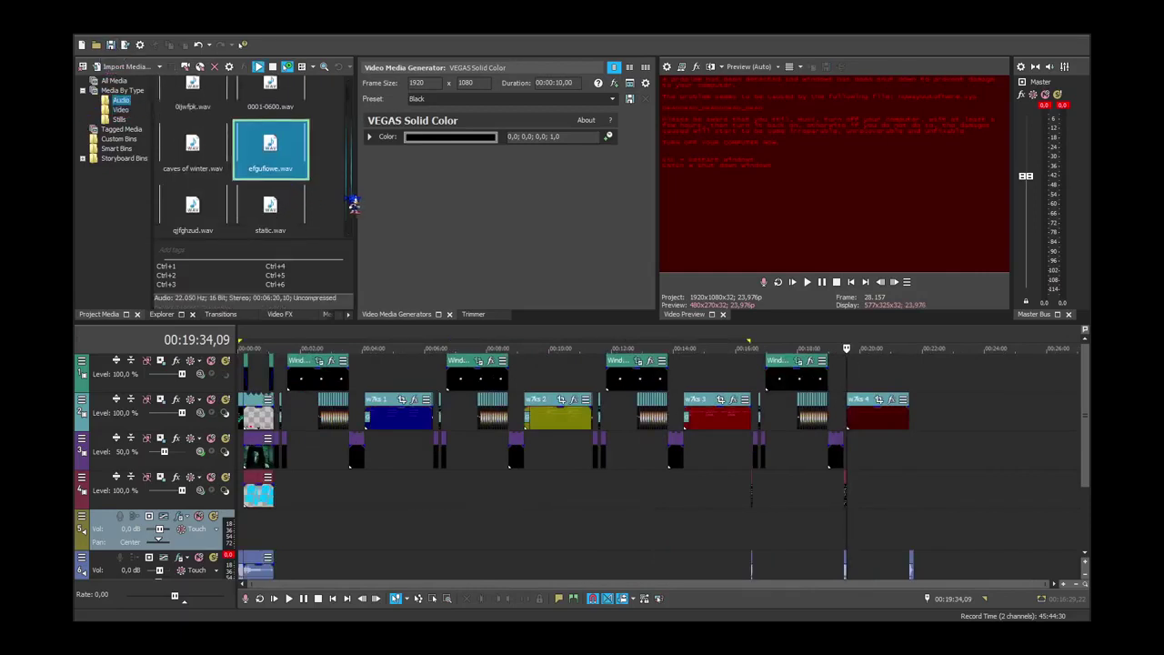
{"action": "left_click", "coordinate": [193, 227]}
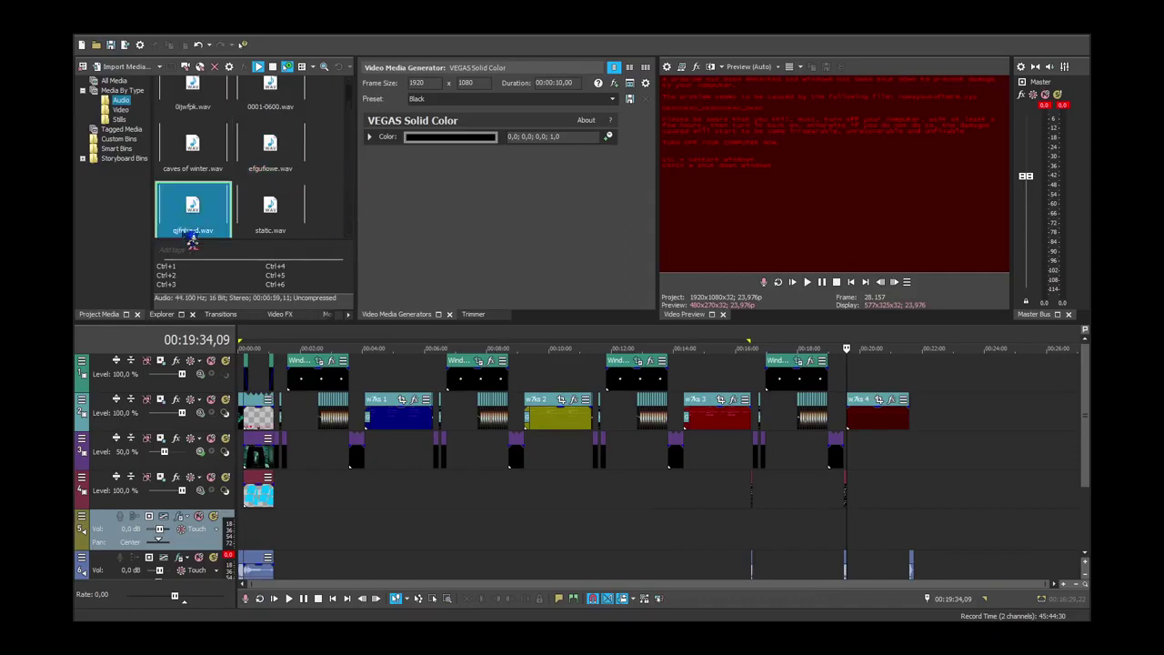
{"action": "scroll", "coordinate": [321, 230], "scroll_direction": "up", "scroll_amount": 1}
{"action": "left_click", "coordinate": [197, 125]}
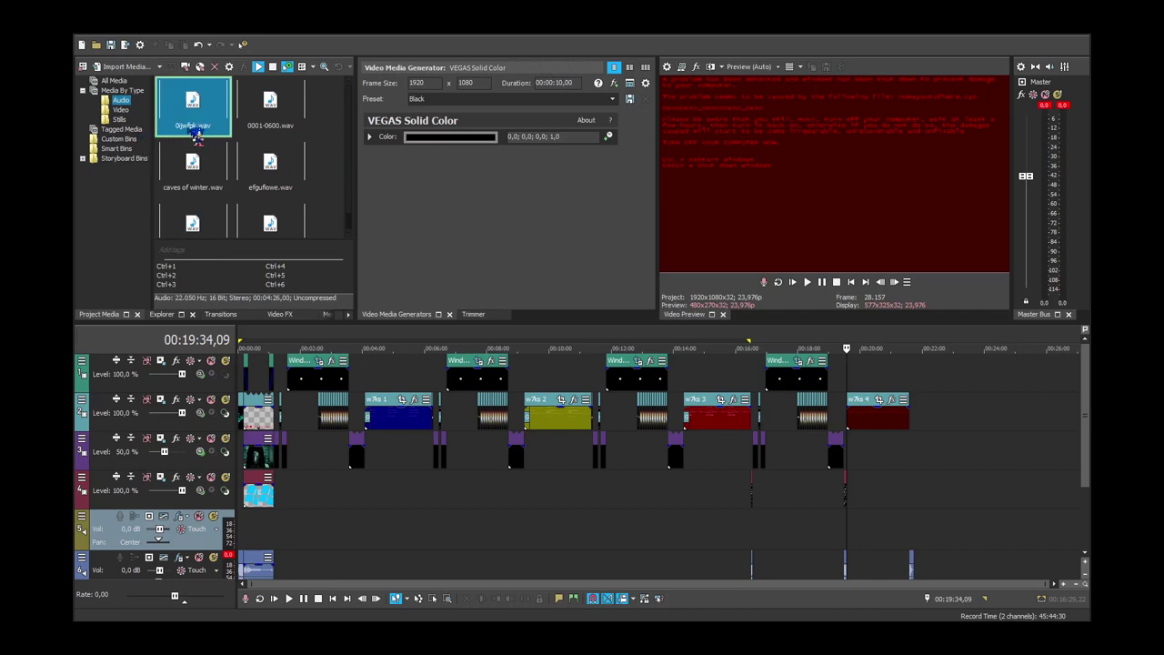
{"action": "left_click", "coordinate": [193, 130]}
Import the two creepy-sound MP3 files and the creepy ambience WAV files 2212631, 2407038 and 3897426 into the project media.
{"action": "left_click", "coordinate": [134, 67]}
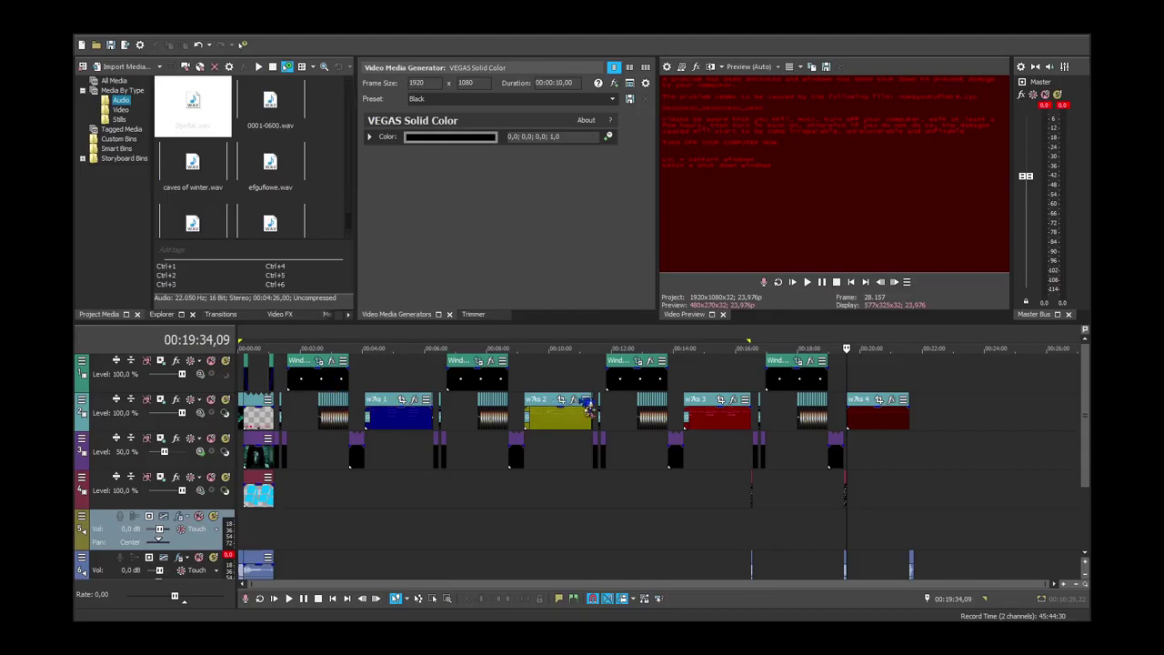
{"action": "left_click", "coordinate": [137, 70]}
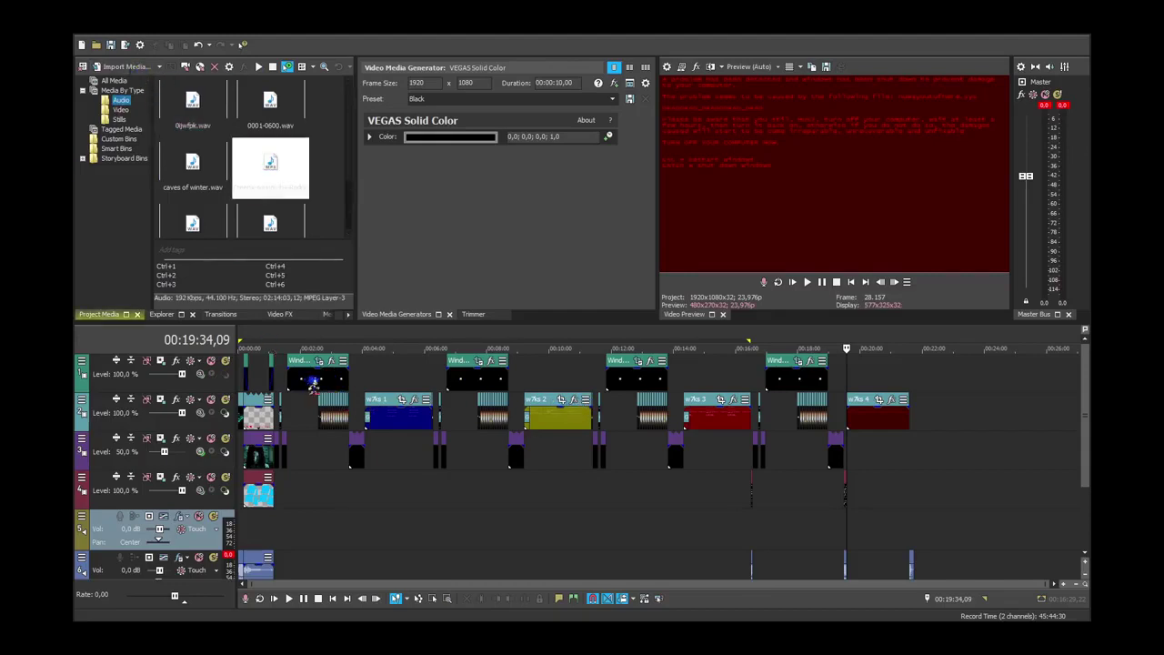
{"action": "left_click", "coordinate": [602, 409]}
{"action": "left_click", "coordinate": [113, 70]}
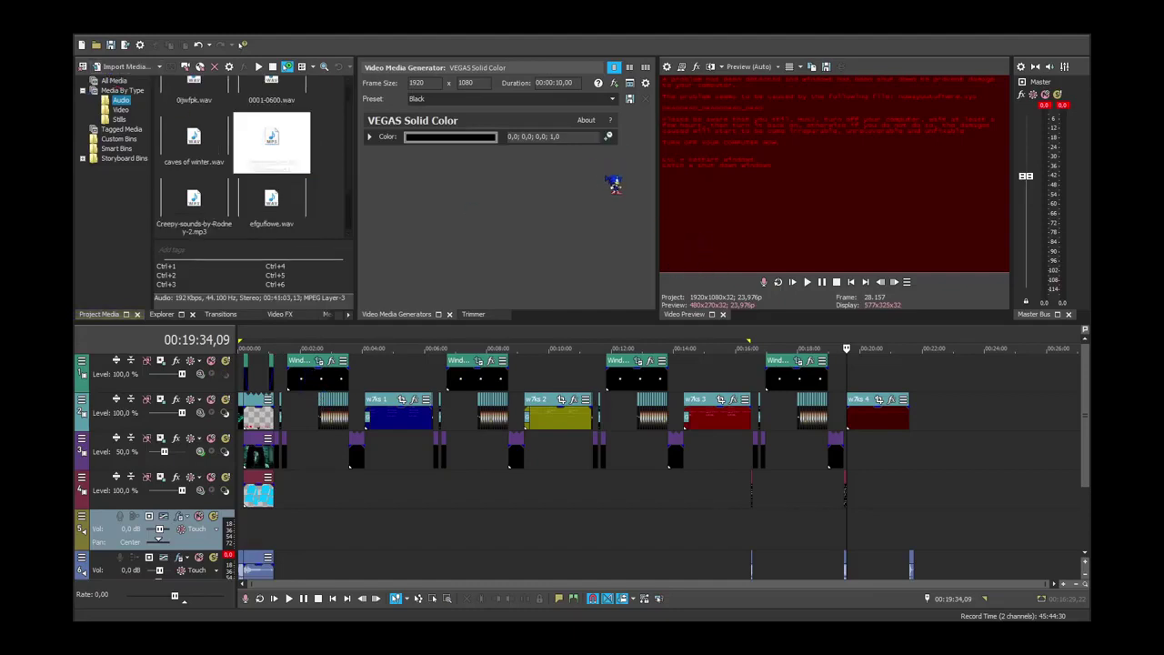
{"action": "left_click_drag", "start_coordinate": [614, 176], "coordinate": [617, 259]}
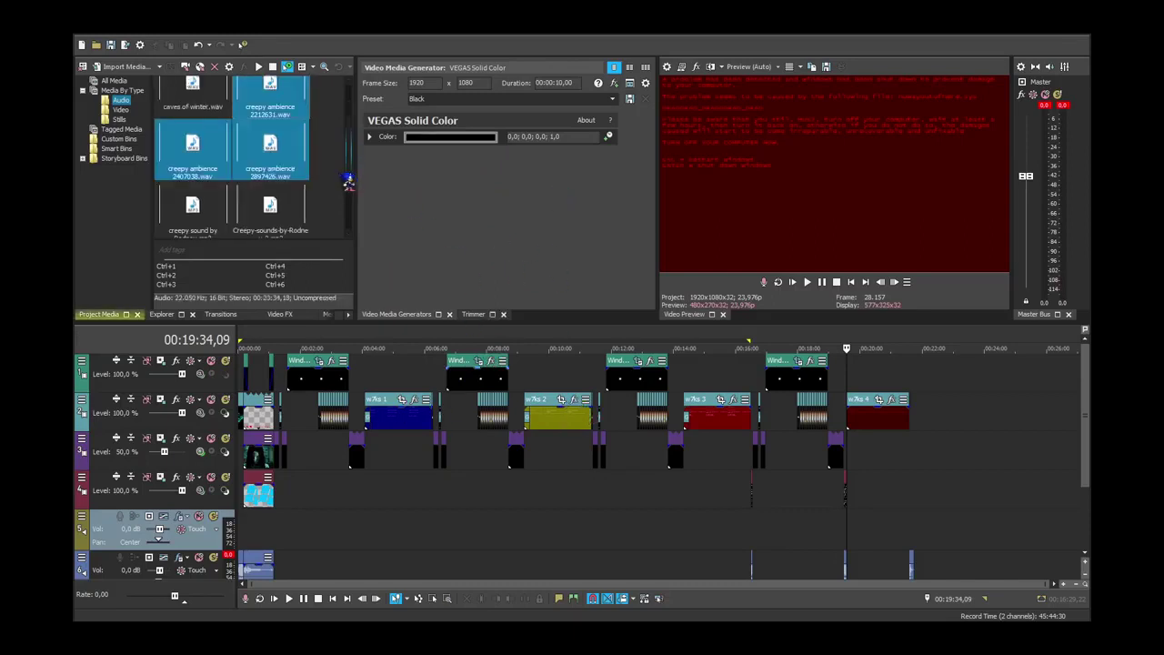
Look through the imported audio files and audition the first creepy-sound MP3.
{"action": "scroll", "coordinate": [348, 182], "scroll_direction": "up", "scroll_amount": 1}
{"action": "scroll", "coordinate": [348, 182], "scroll_direction": "down", "scroll_amount": 2}
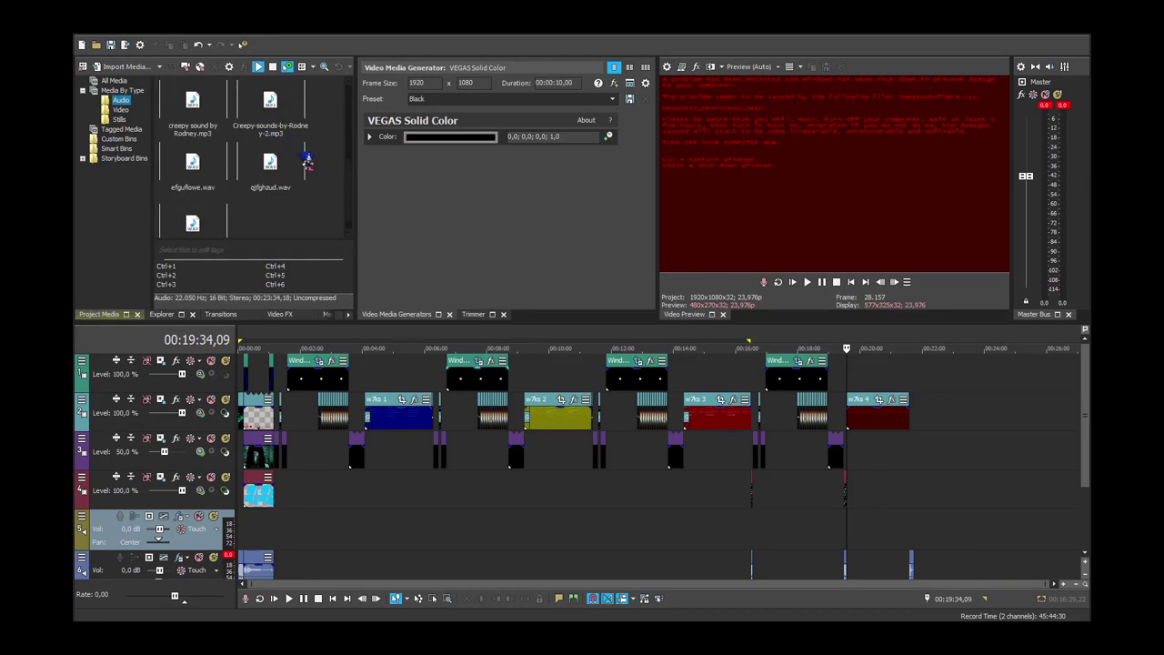
{"action": "left_click", "coordinate": [207, 134]}
{"action": "scroll", "coordinate": [751, 495], "scroll_direction": "up", "scroll_amount": 3}
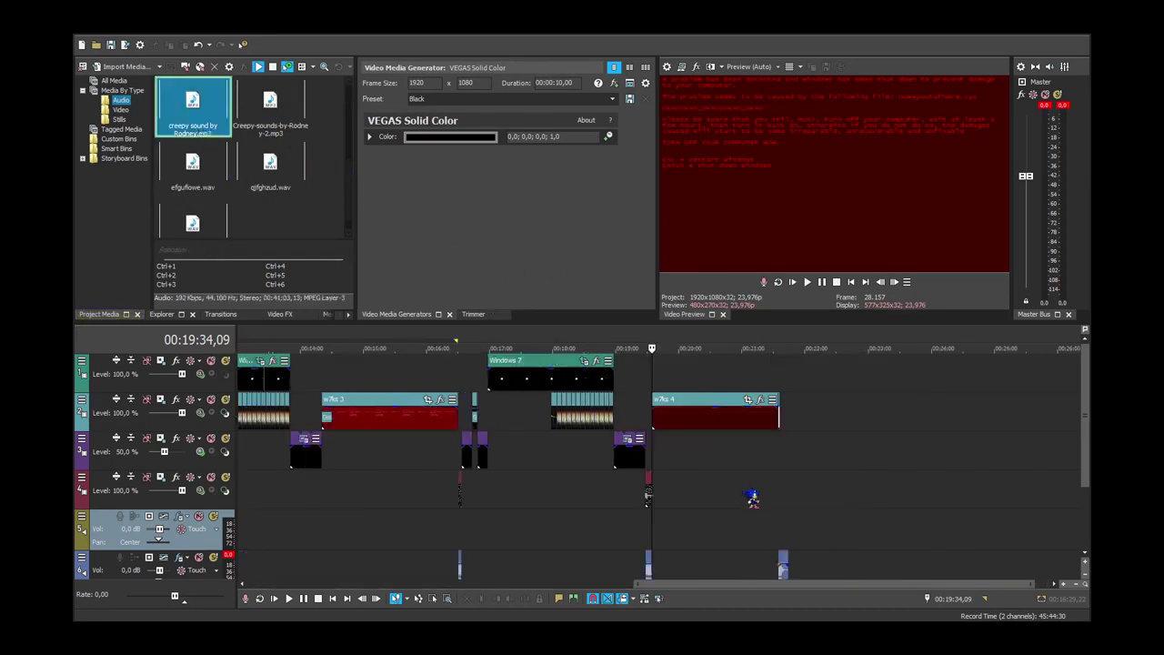
Step frame by frame and play back the cut from w7ks 4 to the PBS jumpscare around 00:21:34,10.
{"action": "left_click", "coordinate": [827, 515]}
{"action": "left_click", "coordinate": [834, 515]}
{"action": "left_click", "coordinate": [825, 514]}
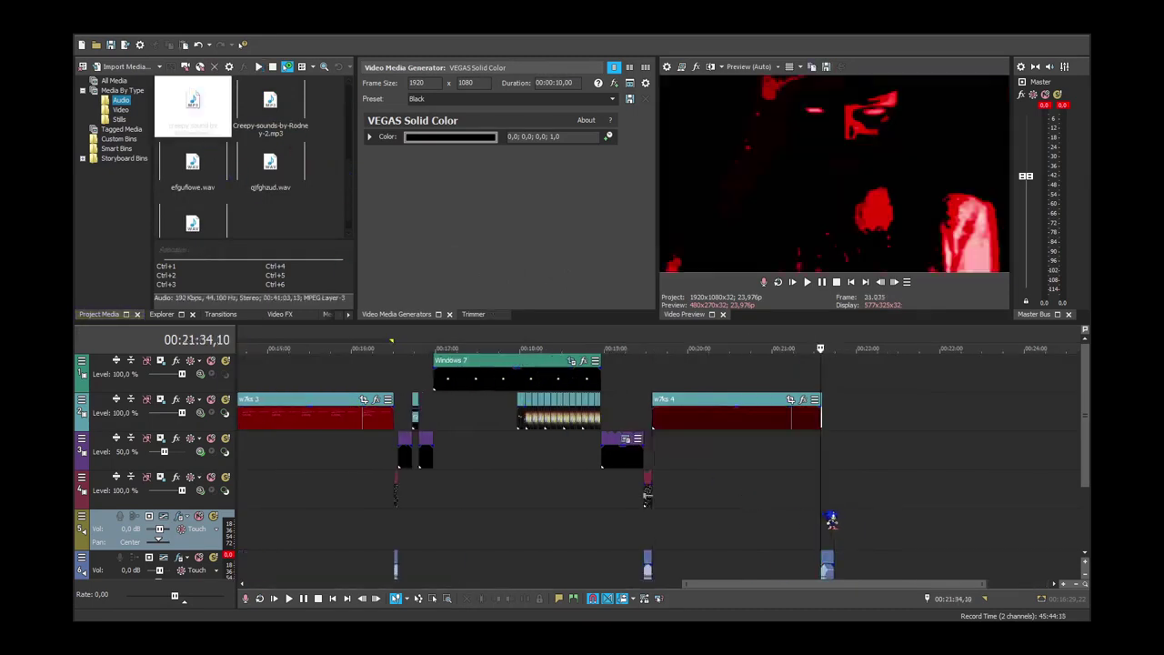
{"action": "scroll", "coordinate": [826, 514], "scroll_direction": "up", "scroll_amount": 3}
{"action": "left_click", "coordinate": [807, 281]}
{"action": "scroll", "coordinate": [733, 410], "scroll_direction": "down", "scroll_amount": 5}
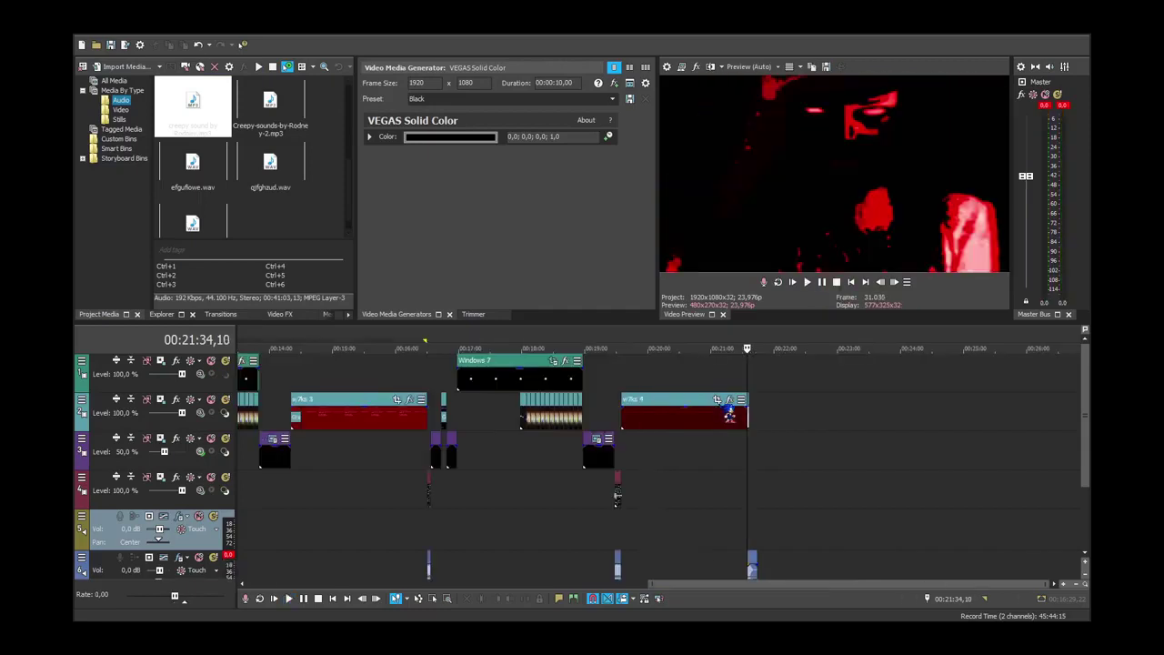
{"action": "scroll", "coordinate": [731, 411], "scroll_direction": "up", "scroll_amount": 4}
{"action": "left_click", "coordinate": [894, 282]}
{"action": "left_click", "coordinate": [880, 282]}
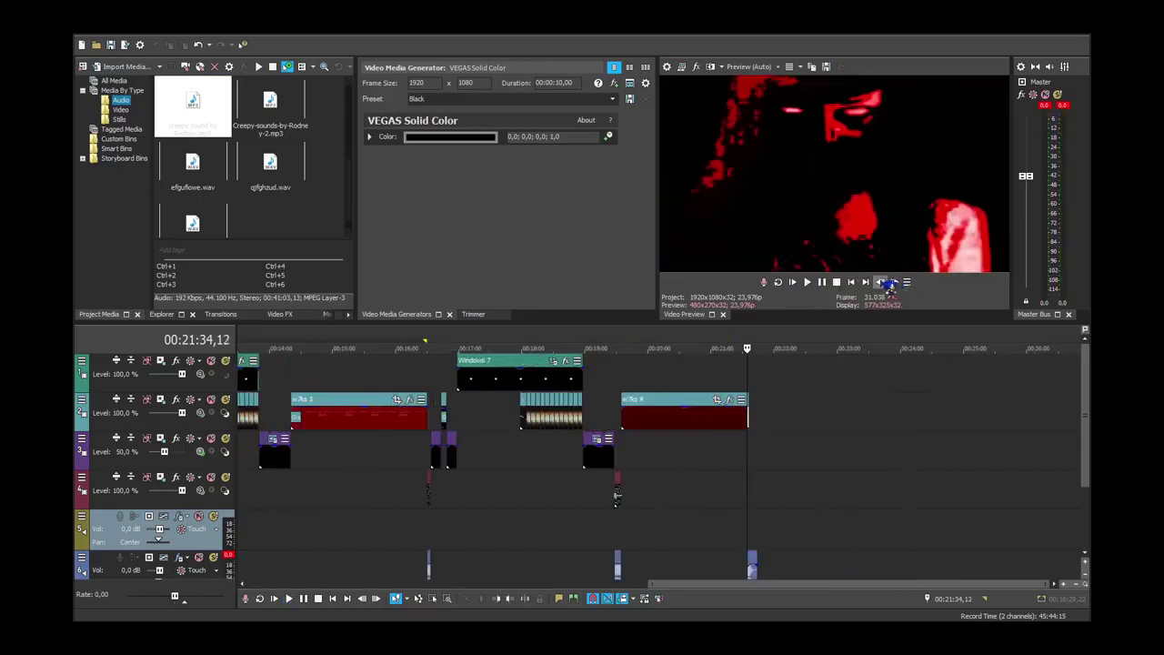
{"action": "left_click", "coordinate": [880, 282]}
{"action": "left_click", "coordinate": [880, 281]}
{"action": "left_click", "coordinate": [807, 282]}
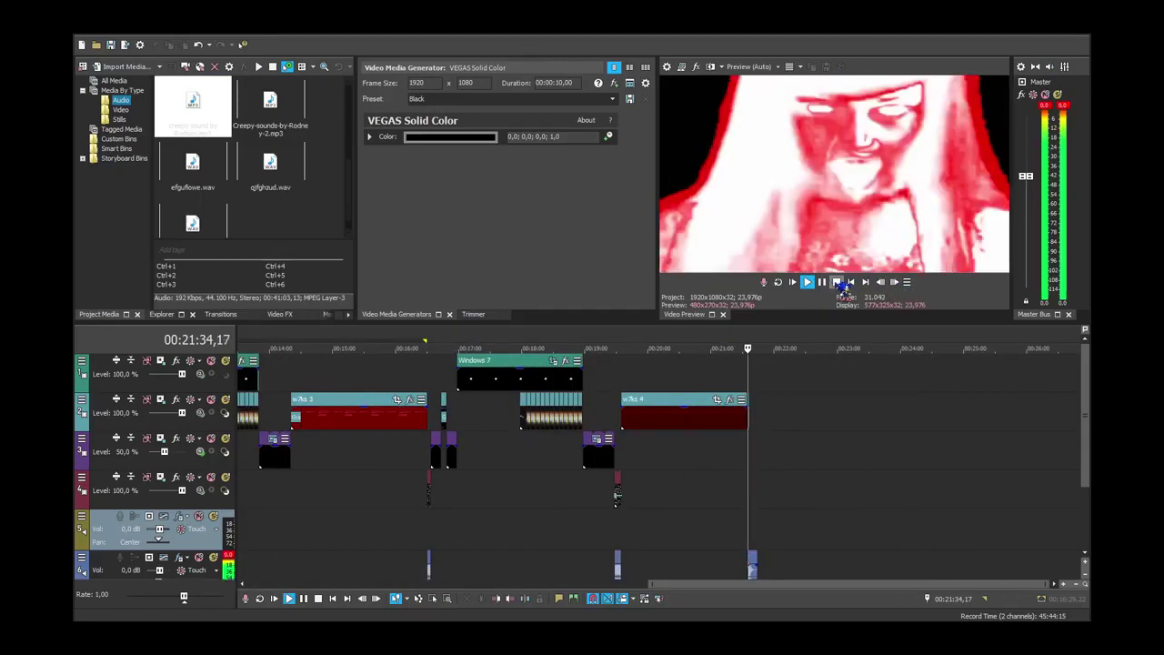
{"action": "left_click", "coordinate": [836, 281]}
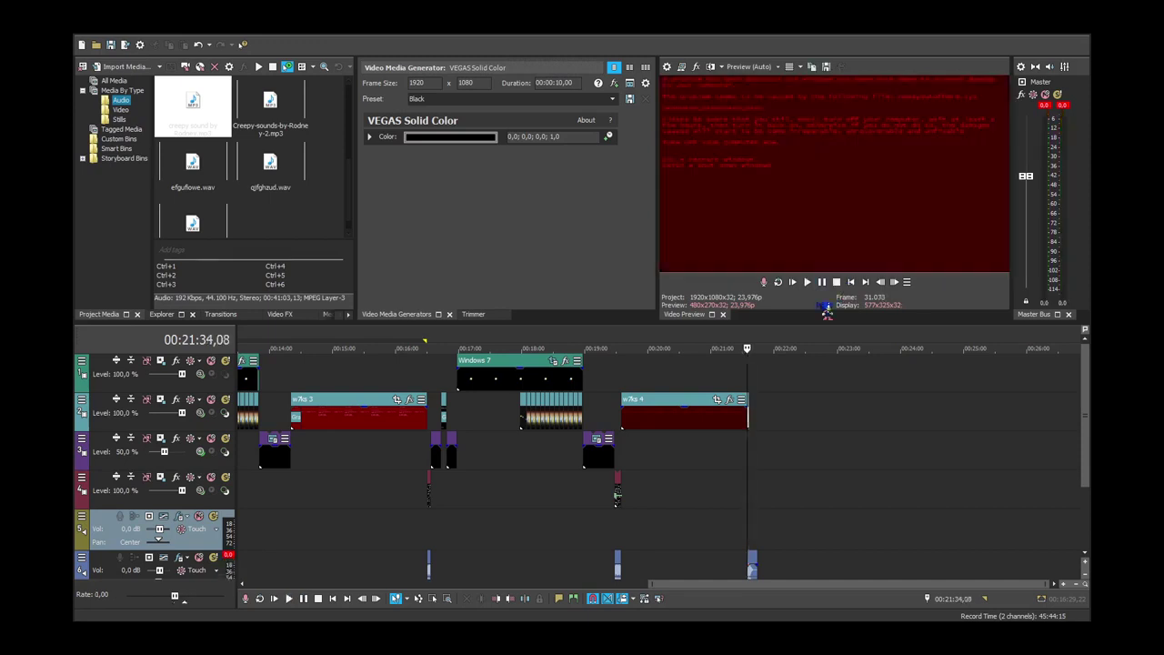
Copy the static video and its audio from 00:19:28,03 and paste them at the PBS audio's end, 00:21:44,06.
{"action": "left_click", "coordinate": [542, 453]}
{"action": "scroll", "coordinate": [543, 453], "scroll_direction": "down", "scroll_amount": 2}
{"action": "scroll", "coordinate": [762, 485], "scroll_direction": "up", "scroll_amount": 3}
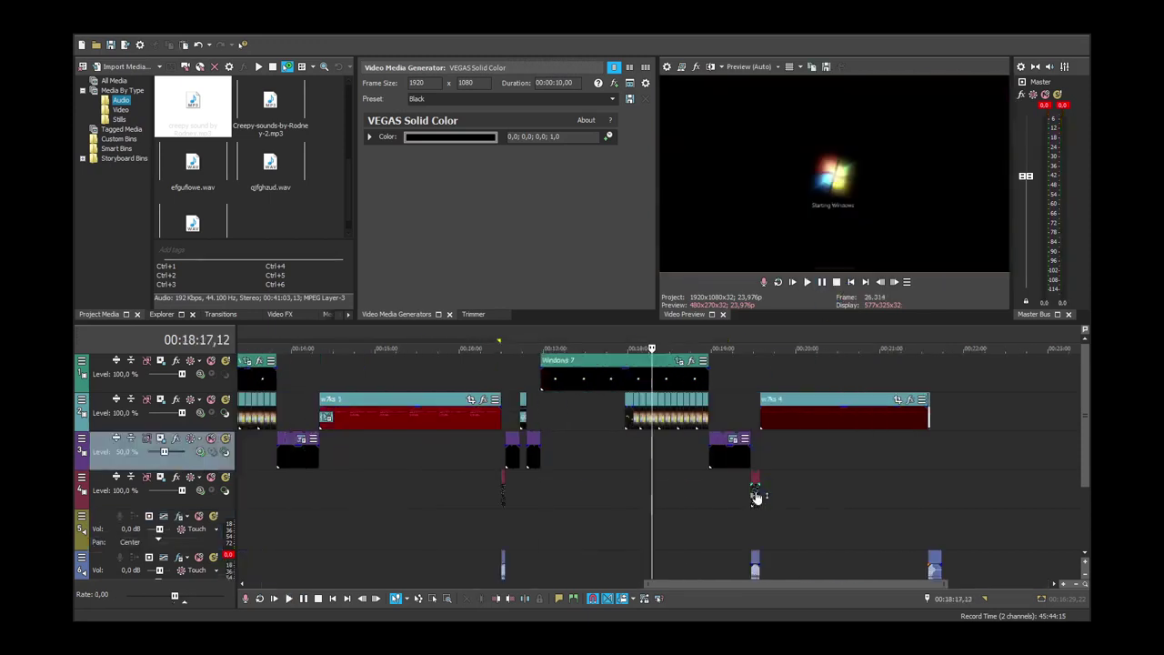
{"action": "left_click", "coordinate": [757, 495]}
{"action": "scroll", "coordinate": [753, 489], "scroll_direction": "up", "scroll_amount": 5}
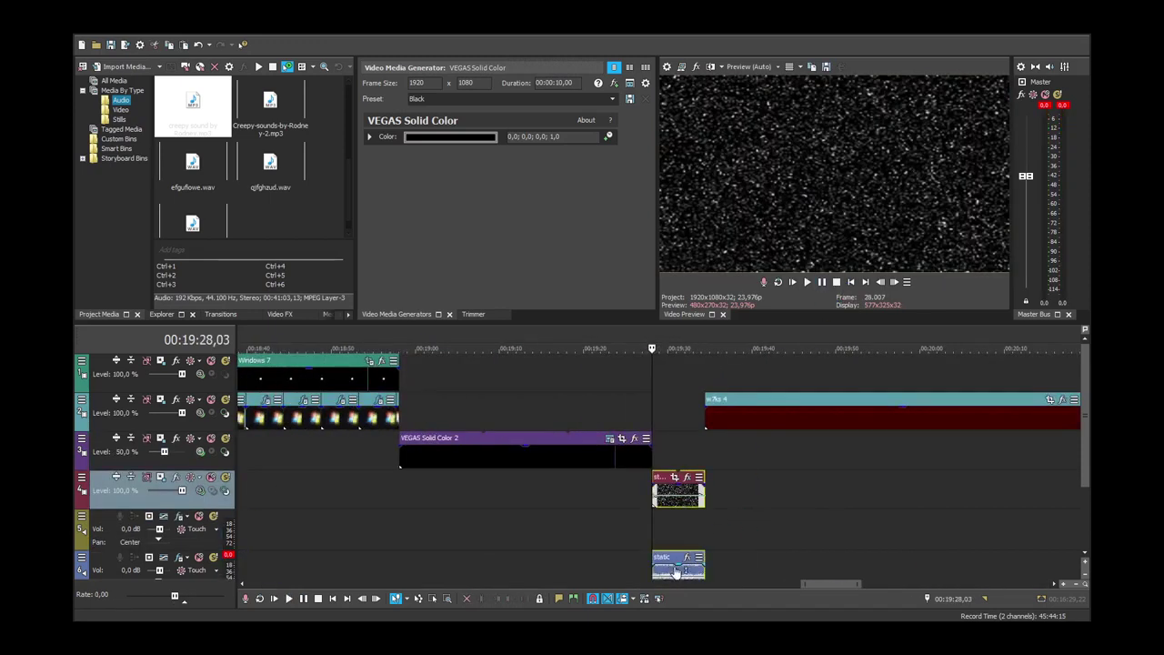
{"action": "scroll", "coordinate": [671, 570], "scroll_direction": "down", "scroll_amount": 4}
{"action": "left_click", "coordinate": [847, 511]}
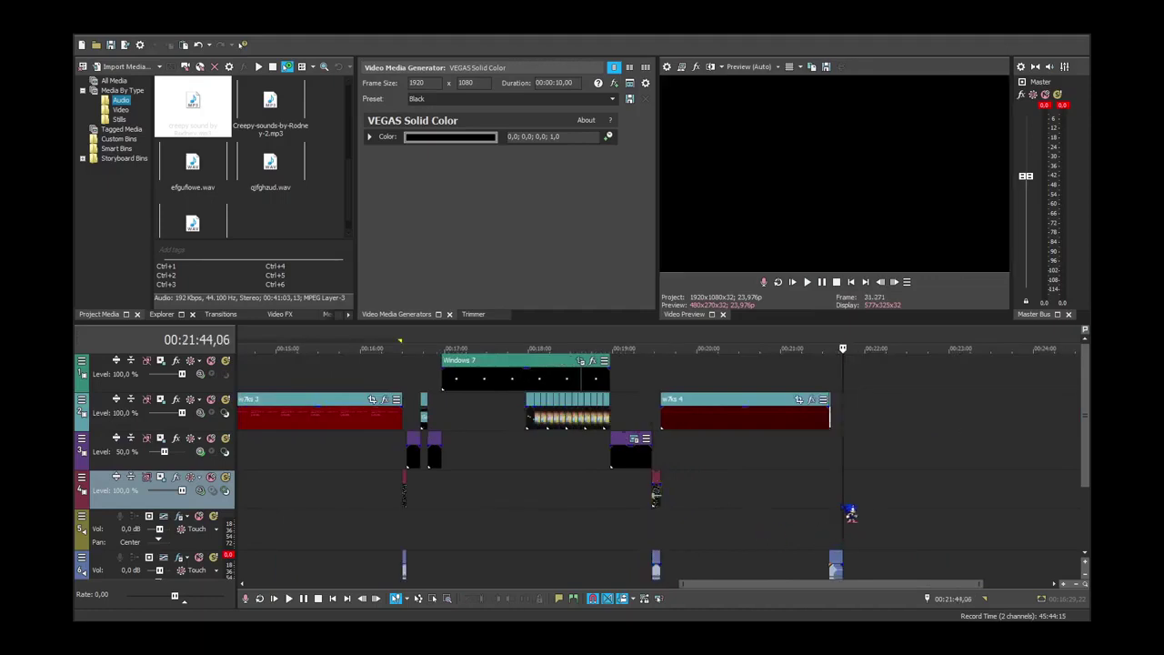
{"action": "scroll", "coordinate": [842, 509], "scroll_direction": "up", "scroll_amount": 8}
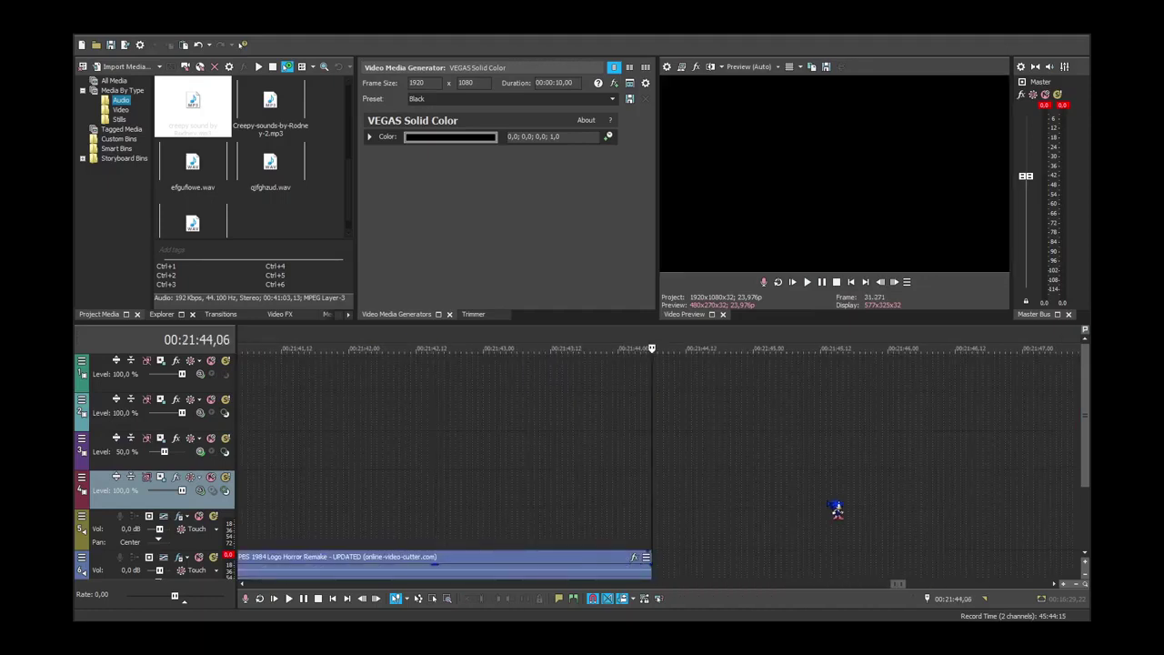
{"action": "scroll", "coordinate": [837, 509], "scroll_direction": "down", "scroll_amount": 6}
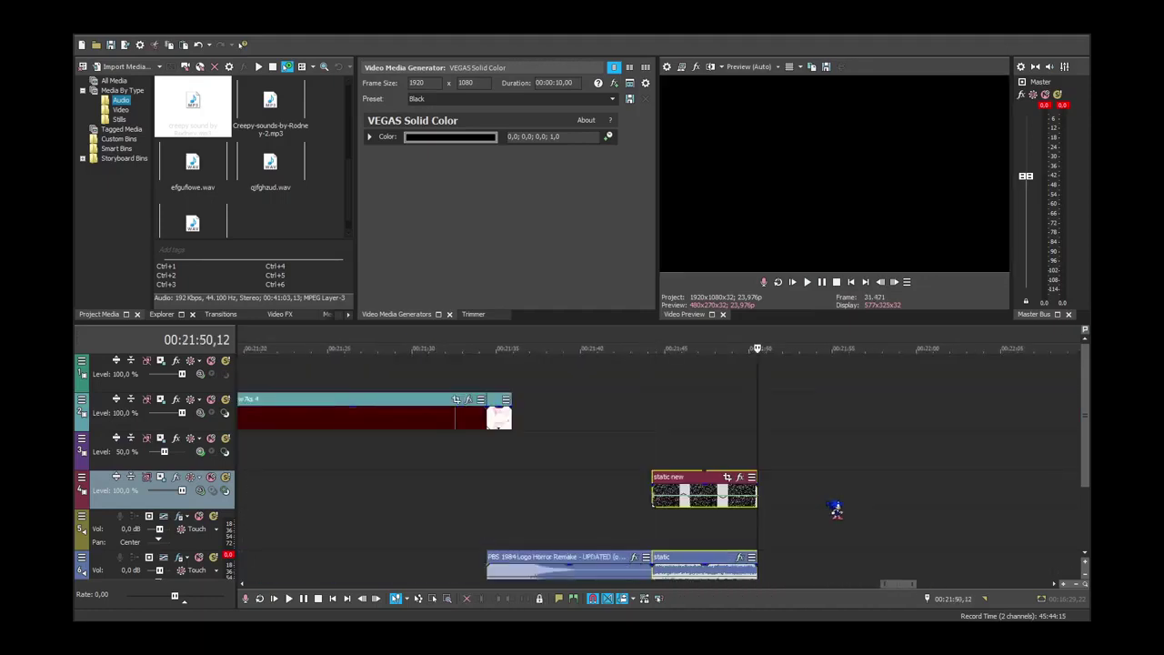
Paste a copy of the static video on track 1 at 00:21:50,12 and lower that event's opacity.
{"action": "left_click", "coordinate": [693, 491]}
{"action": "scroll", "coordinate": [698, 488], "scroll_direction": "down", "scroll_amount": 3}
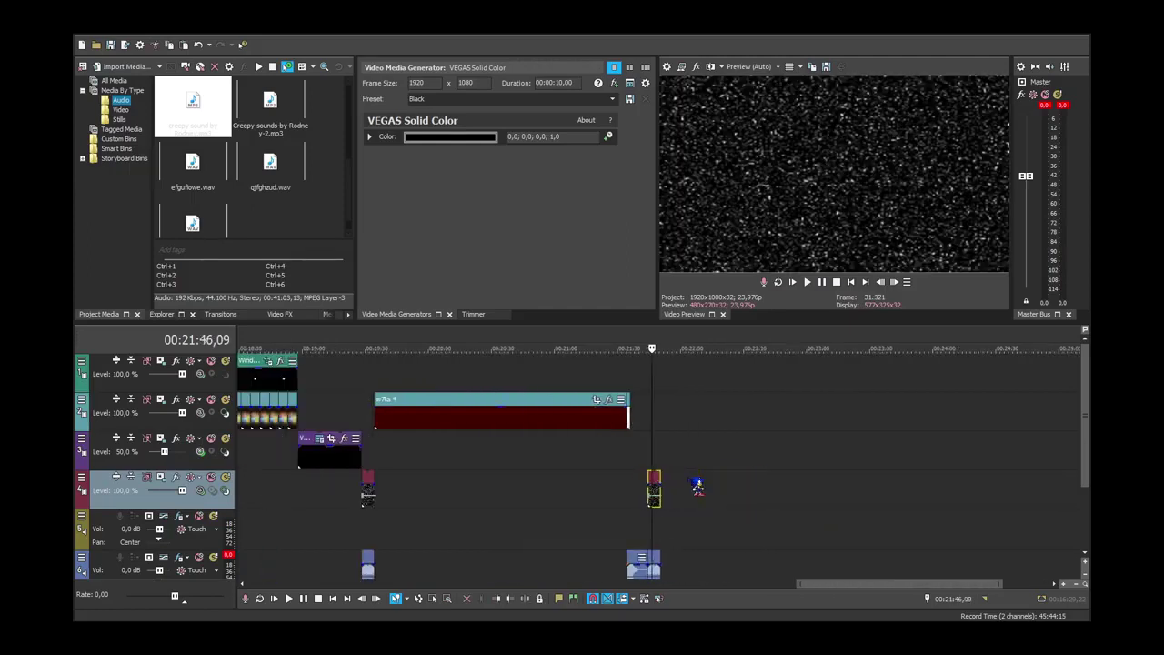
{"action": "left_click", "coordinate": [682, 423]}
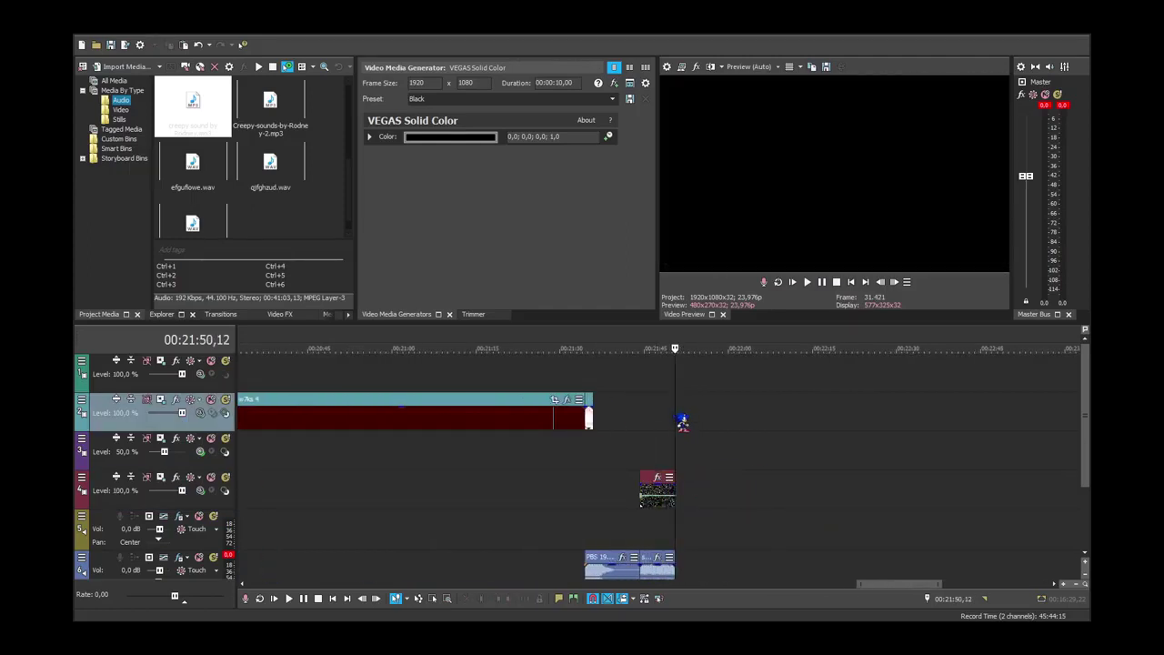
{"action": "left_click", "coordinate": [686, 387]}
{"action": "key", "text": "ctrl+v"}
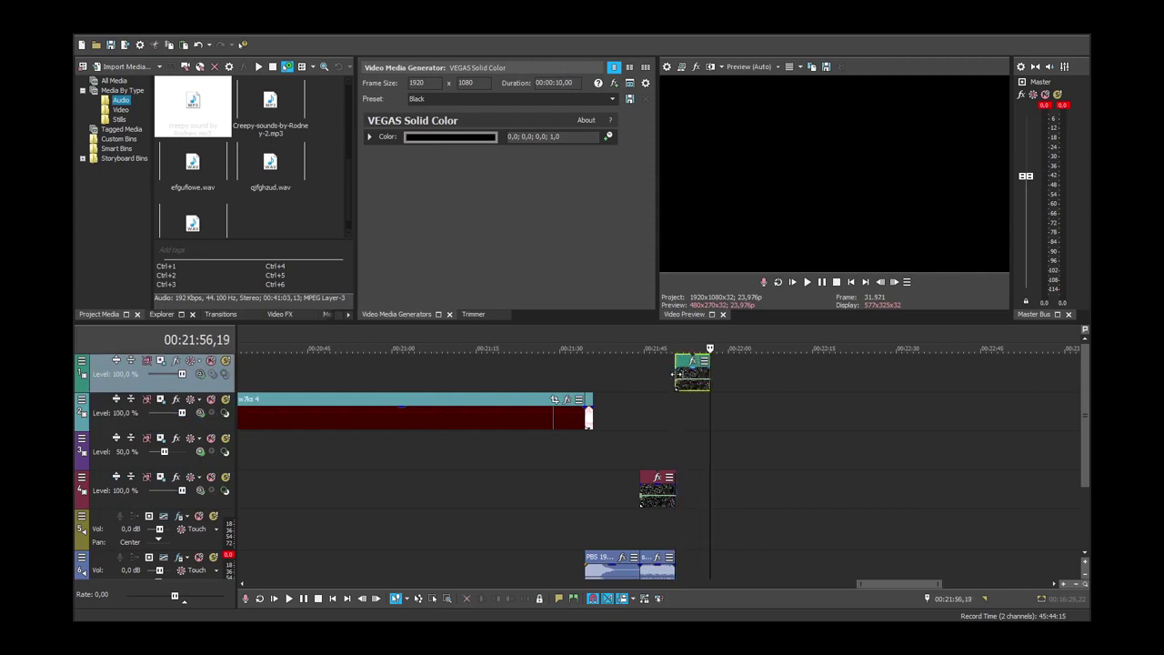
{"action": "left_click", "coordinate": [687, 381]}
{"action": "left_click_drag", "start_coordinate": [692, 368], "coordinate": [717, 392]}
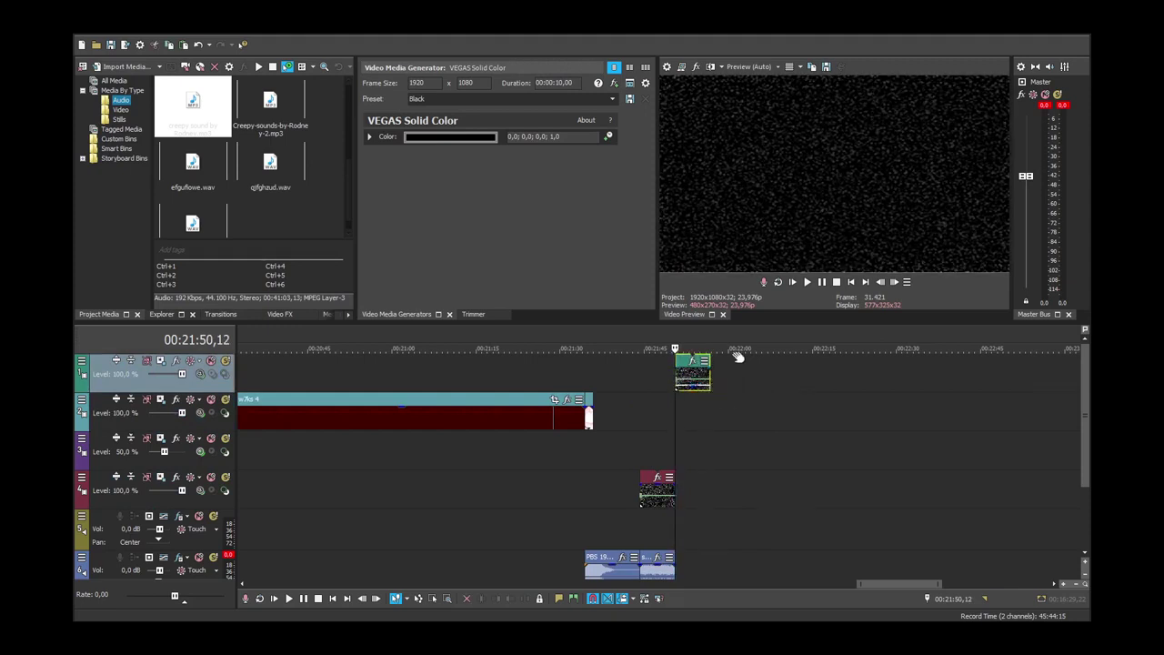
Audition the second creepy-sounds MP3, qjfghzud.wav and efguflowe.wav as candidates for the background audio.
{"action": "scroll", "coordinate": [800, 427], "scroll_direction": "down", "scroll_amount": 4}
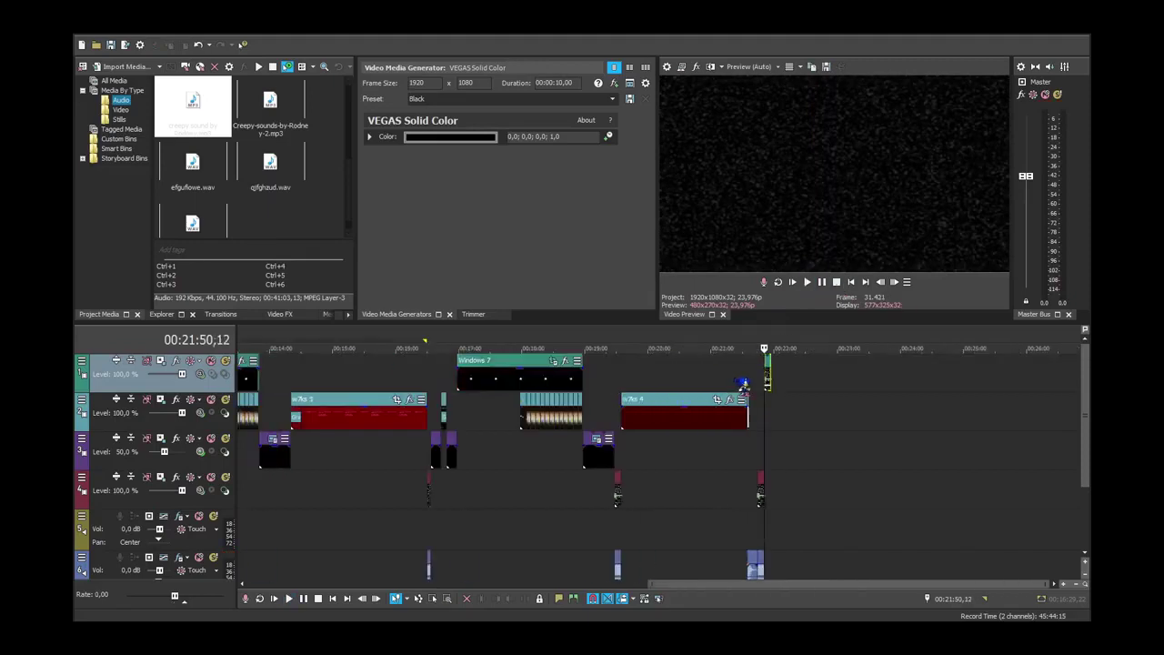
{"action": "left_click", "coordinate": [280, 127]}
{"action": "left_click", "coordinate": [291, 196]}
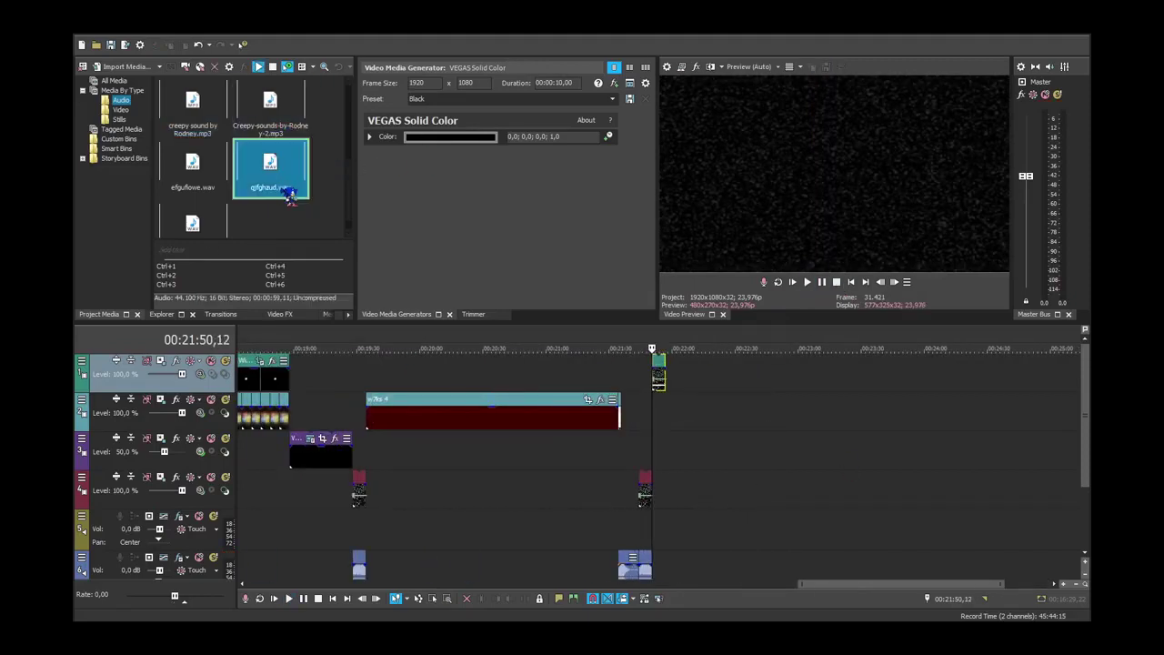
{"action": "left_click", "coordinate": [220, 193]}
{"action": "scroll", "coordinate": [232, 204], "scroll_direction": "down", "scroll_amount": 1}
{"action": "scroll", "coordinate": [231, 214], "scroll_direction": "up", "scroll_amount": 3}
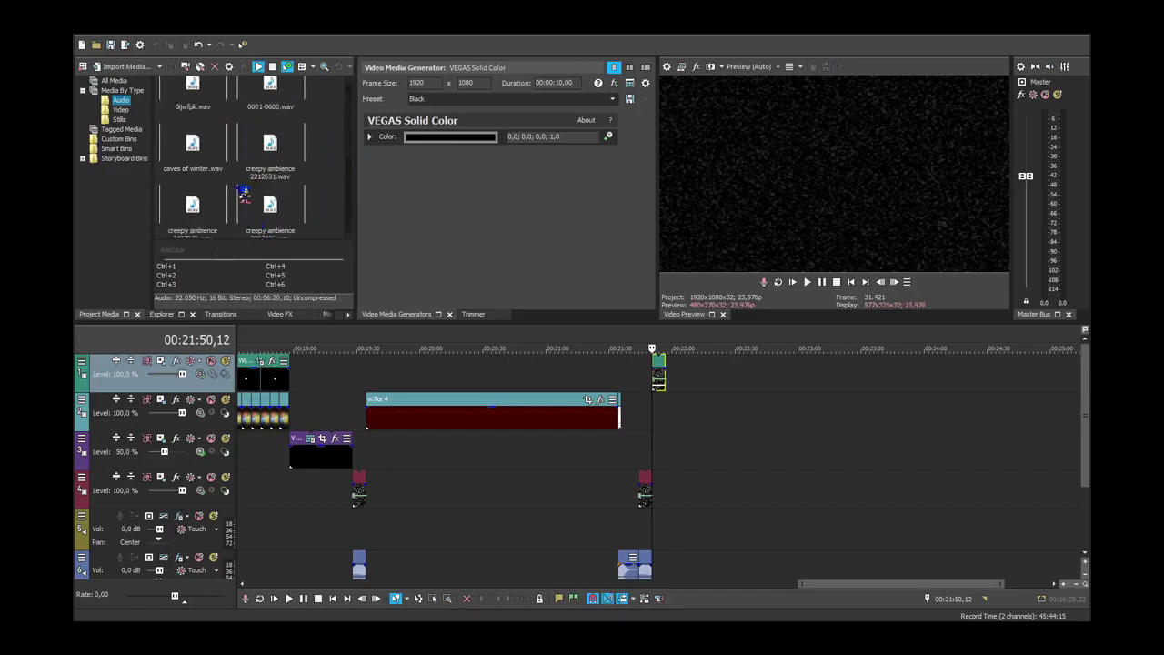
Place caves of winter.wav on audio track 5, starting at 00:21:50,12 under the dimmed static.
{"action": "left_click", "coordinate": [224, 178]}
{"action": "scroll", "coordinate": [219, 179], "scroll_direction": "up", "scroll_amount": 1}
{"action": "left_click_drag", "start_coordinate": [212, 215], "coordinate": [659, 519]}
Play back and inspect the transition from the full static to the dimmed static with caves of winter at 00:21:50,12.
{"action": "scroll", "coordinate": [791, 455], "scroll_direction": "up", "scroll_amount": 3}
{"action": "scroll", "coordinate": [786, 452], "scroll_direction": "up", "scroll_amount": 2}
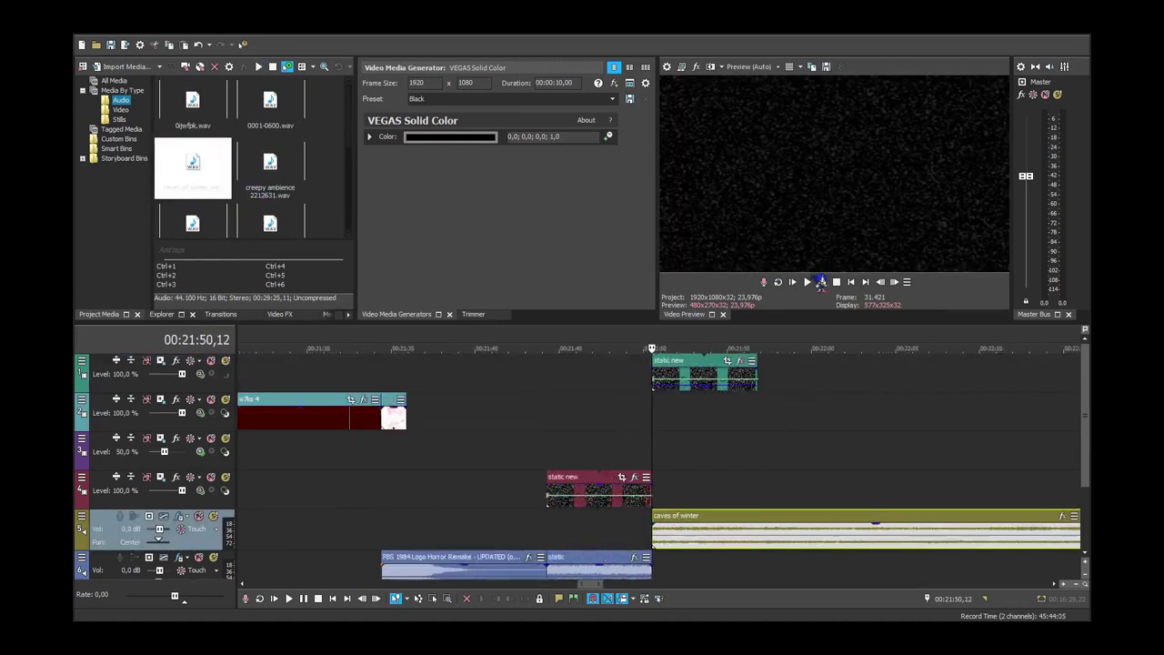
{"action": "left_click", "coordinate": [808, 282]}
{"action": "left_click", "coordinate": [836, 281]}
{"action": "left_click", "coordinate": [631, 460]}
{"action": "scroll", "coordinate": [658, 464], "scroll_direction": "up", "scroll_amount": 5}
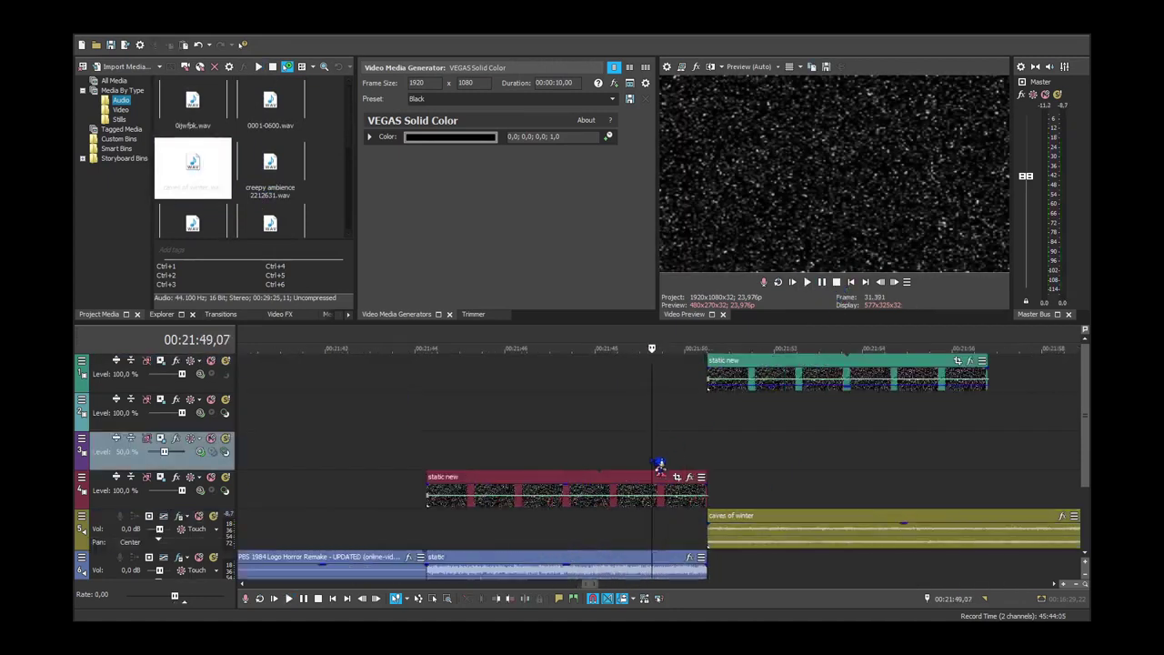
{"action": "scroll", "coordinate": [816, 557], "scroll_direction": "down", "scroll_amount": 3}
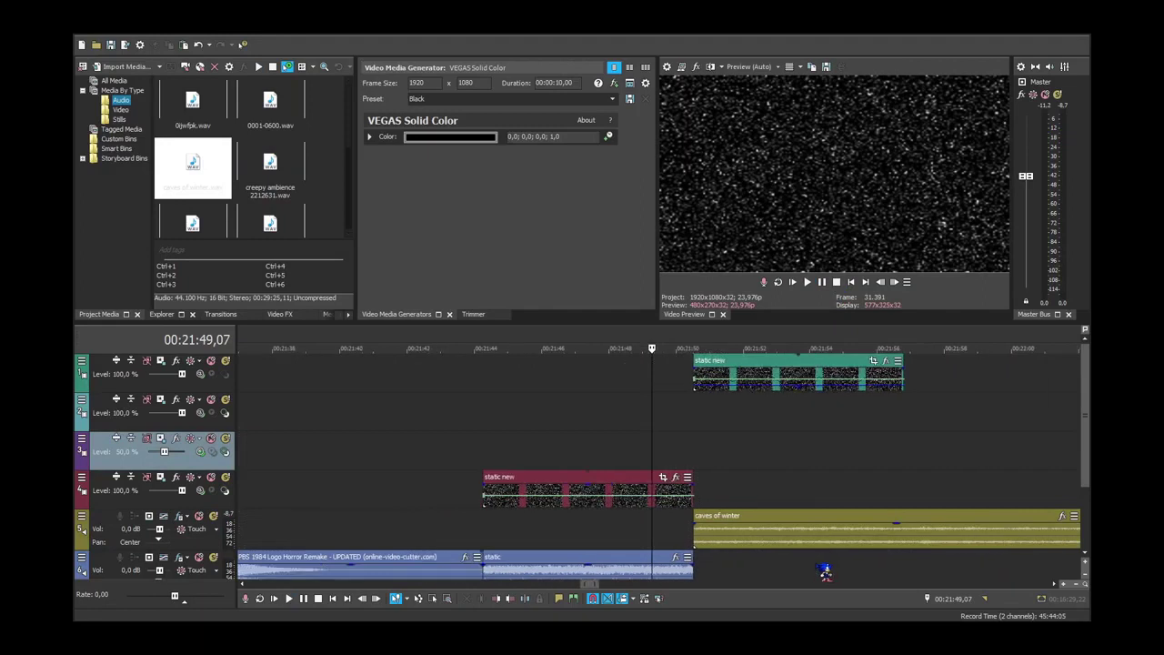
{"action": "left_click", "coordinate": [702, 574]}
{"action": "scroll", "coordinate": [706, 577], "scroll_direction": "up", "scroll_amount": 2}
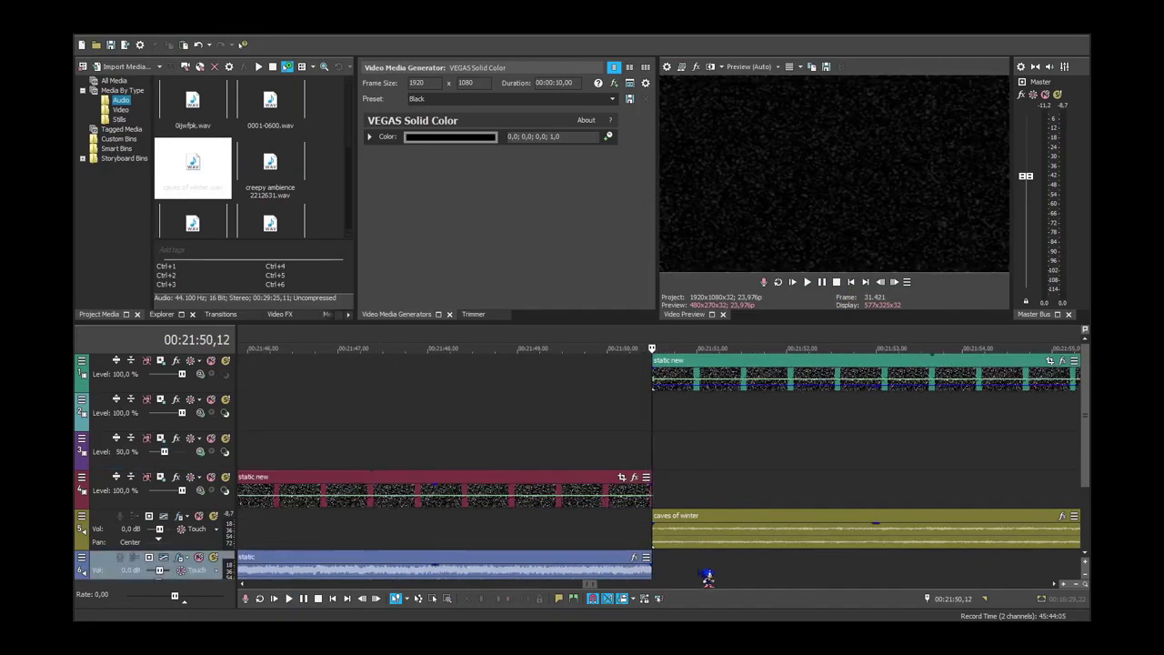
{"action": "scroll", "coordinate": [686, 564], "scroll_direction": "down", "scroll_amount": 6}
{"action": "left_click", "coordinate": [639, 533]}
{"action": "left_click", "coordinate": [807, 282]}
{"action": "scroll", "coordinate": [836, 409], "scroll_direction": "up", "scroll_amount": 3}
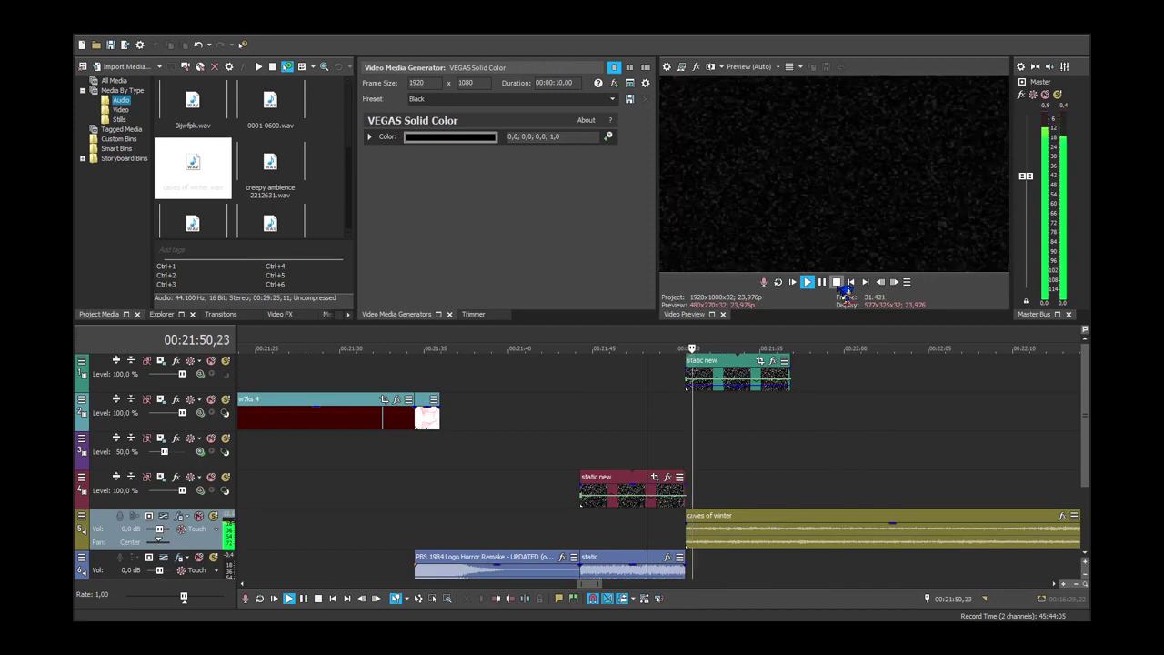
{"action": "key", "text": "space"}
Try to select the startup events that follow w7ks 3, starting at 00:16:33,01.
{"action": "scroll", "coordinate": [680, 487], "scroll_direction": "down", "scroll_amount": 5}
{"action": "scroll", "coordinate": [687, 491], "scroll_direction": "down", "scroll_amount": 3}
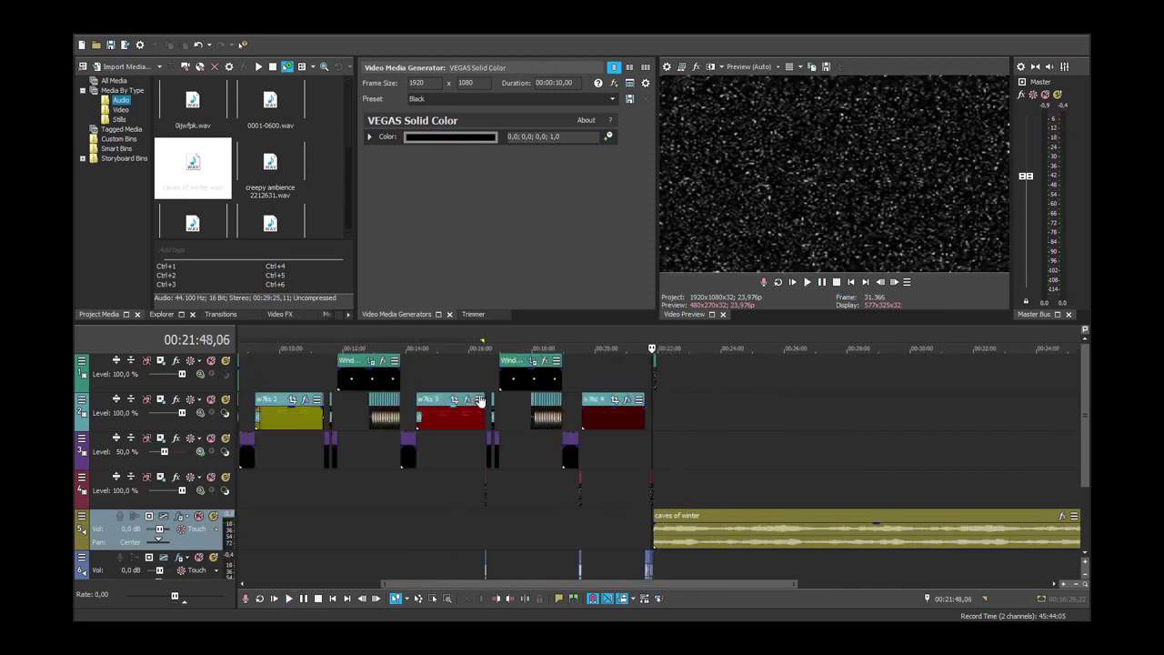
{"action": "left_click", "coordinate": [486, 401]}
{"action": "scroll", "coordinate": [652, 401], "scroll_direction": "up", "scroll_amount": 5}
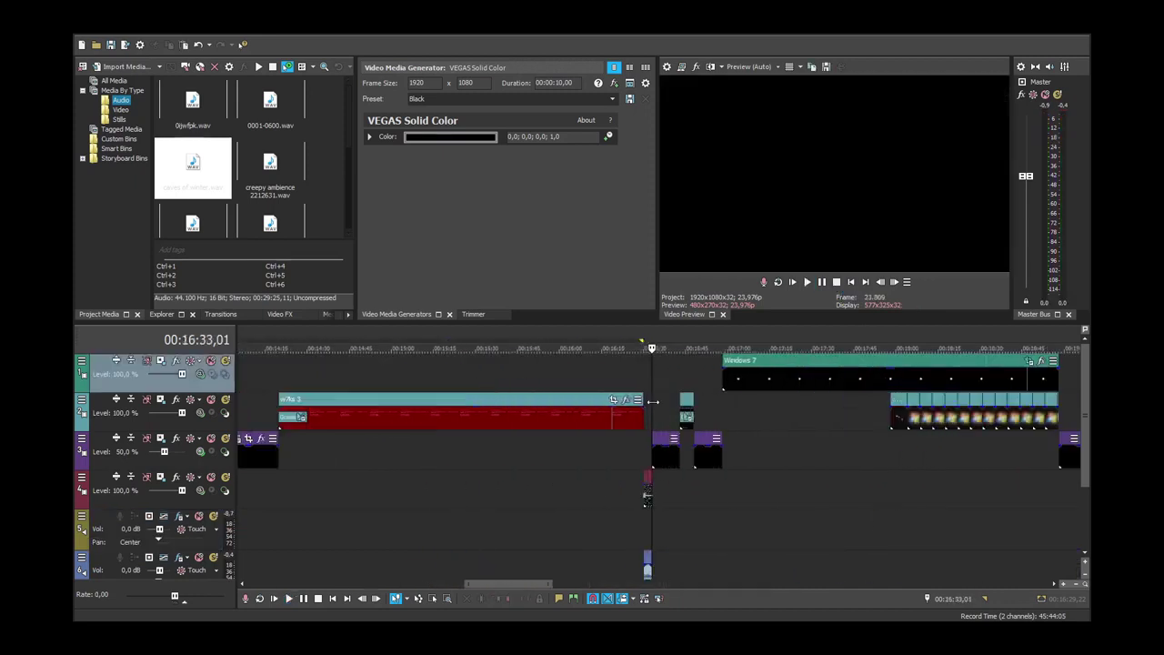
{"action": "scroll", "coordinate": [667, 396], "scroll_direction": "down", "scroll_amount": 4}
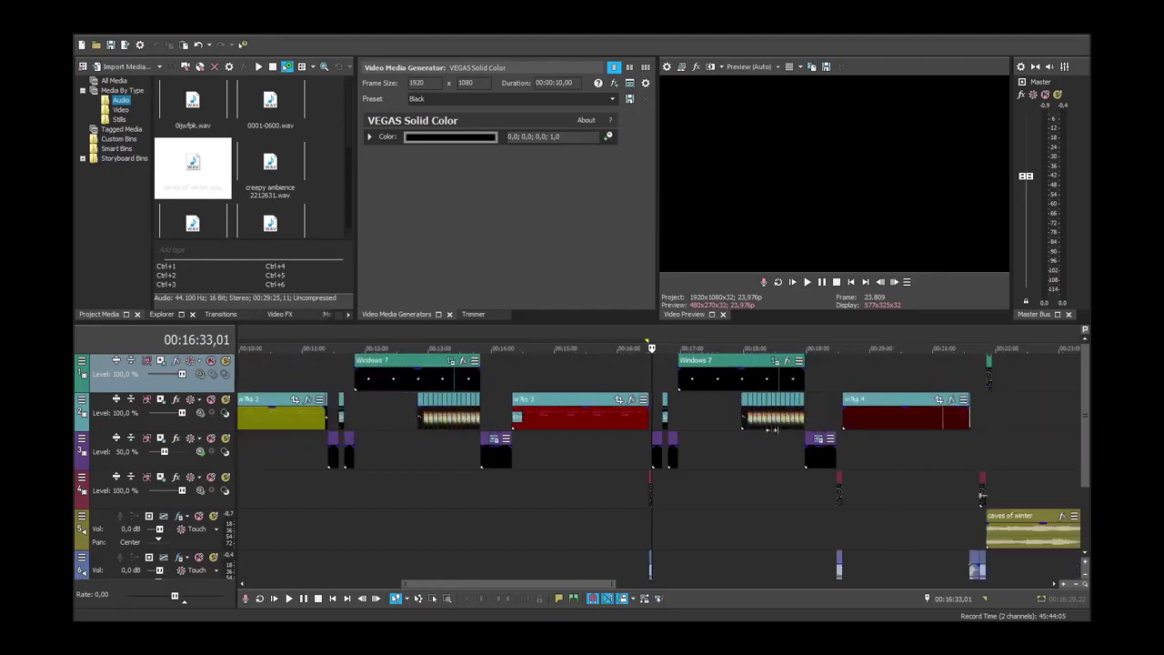
{"action": "left_click", "coordinate": [831, 462]}
{"action": "left_click", "coordinate": [655, 385]}
{"action": "left_click", "coordinate": [796, 459], "text": "shift"}
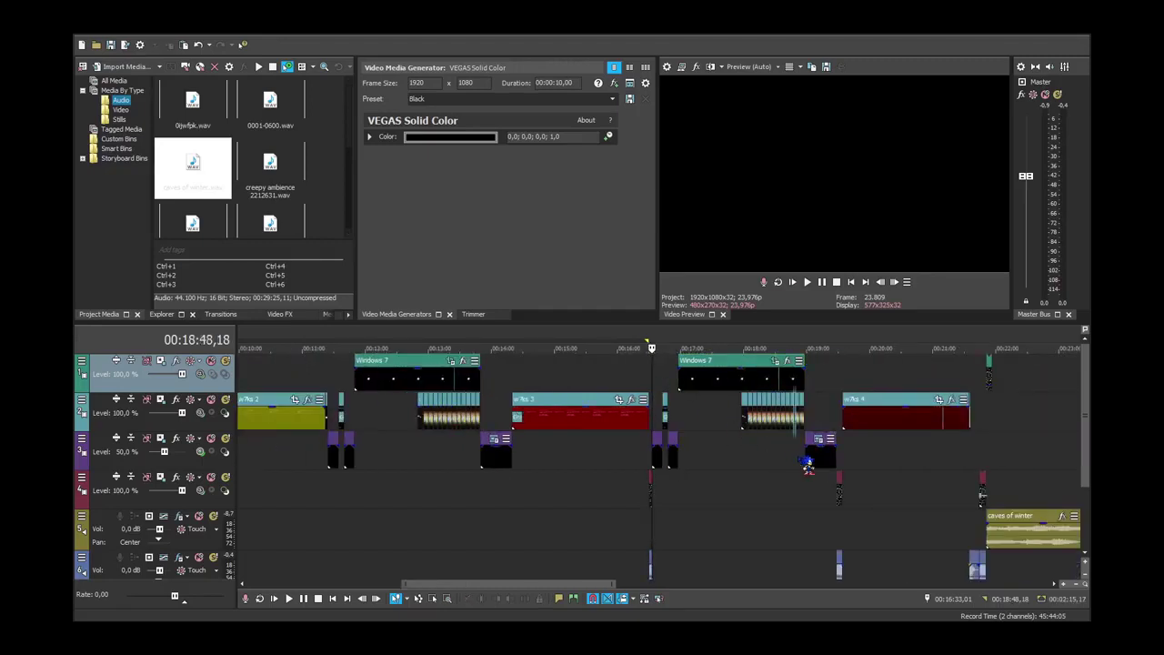
{"action": "double_click", "coordinate": [679, 405]}
{"action": "left_click", "coordinate": [653, 386]}
{"action": "scroll", "coordinate": [675, 386], "scroll_direction": "up", "scroll_amount": 3}
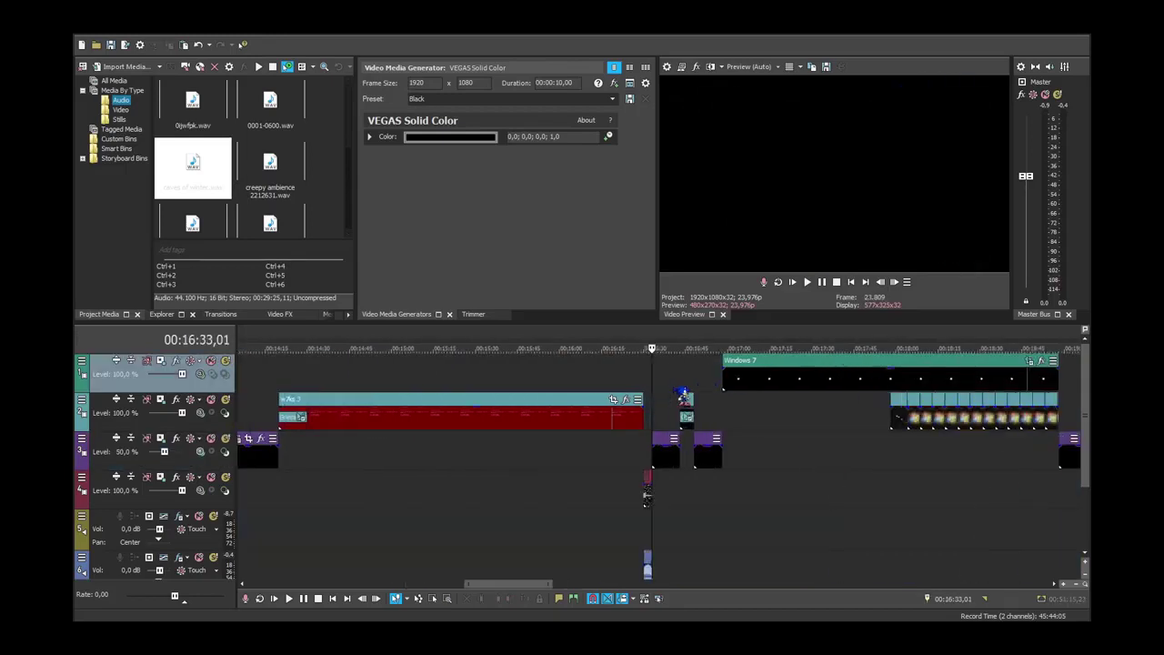
{"action": "left_click", "coordinate": [657, 451]}
{"action": "left_click", "coordinate": [959, 382]}
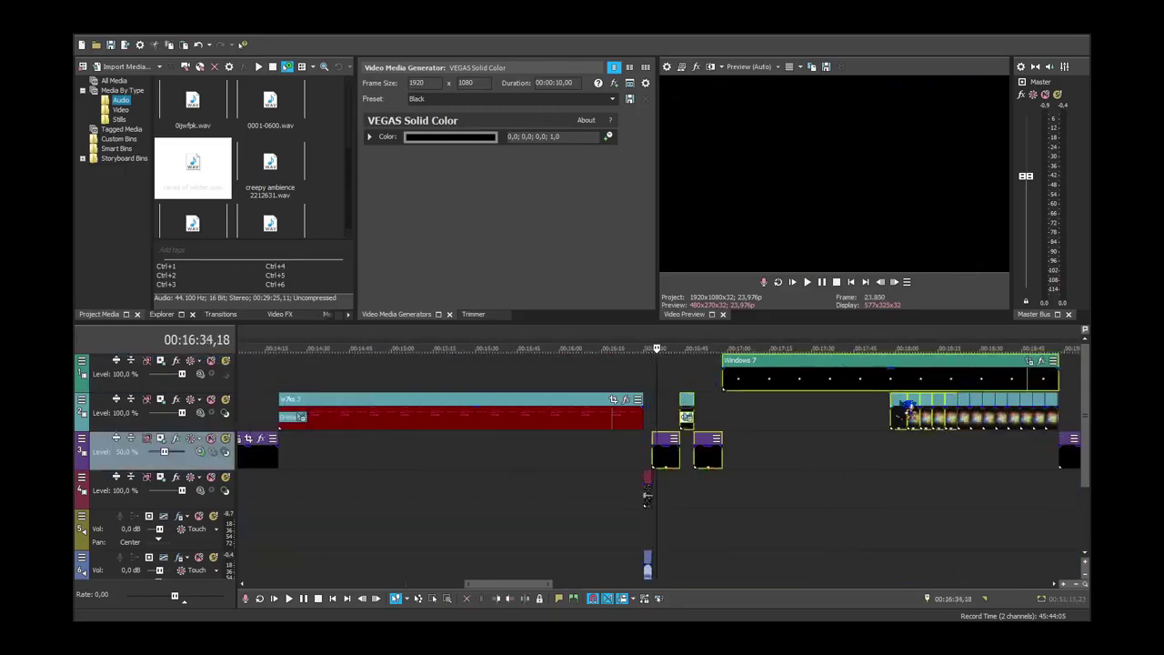
Copy the two black solids, the short event between them and the Windows 7 event following w7ks 3, and paste them at 00:21:50,12.
{"action": "left_click", "coordinate": [665, 391]}
{"action": "left_click", "coordinate": [669, 460]}
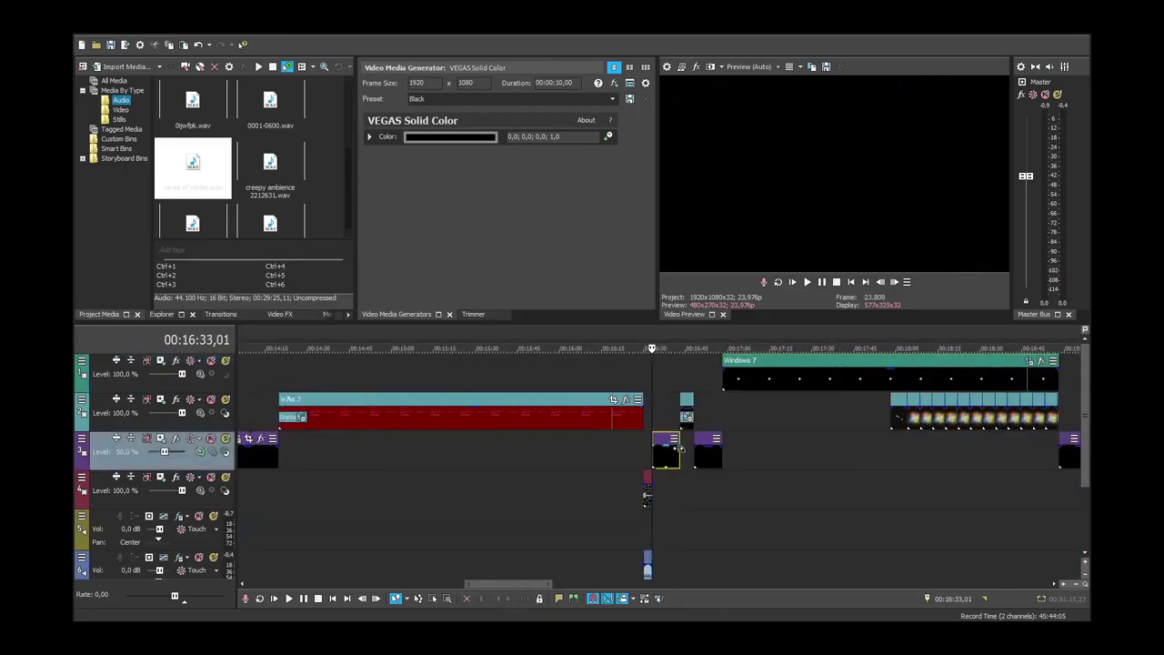
{"action": "left_click", "coordinate": [822, 385], "text": "ctrl"}
{"action": "scroll", "coordinate": [829, 437], "scroll_direction": "down", "scroll_amount": 5}
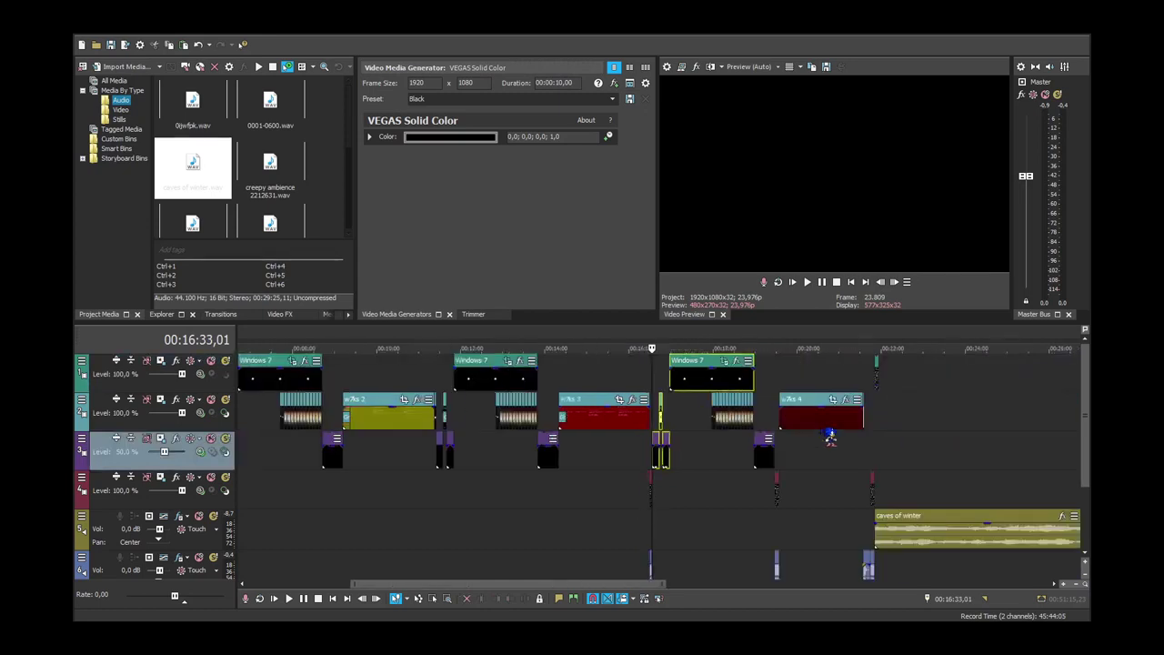
{"action": "left_click", "coordinate": [883, 416]}
{"action": "scroll", "coordinate": [883, 417], "scroll_direction": "up", "scroll_amount": 4}
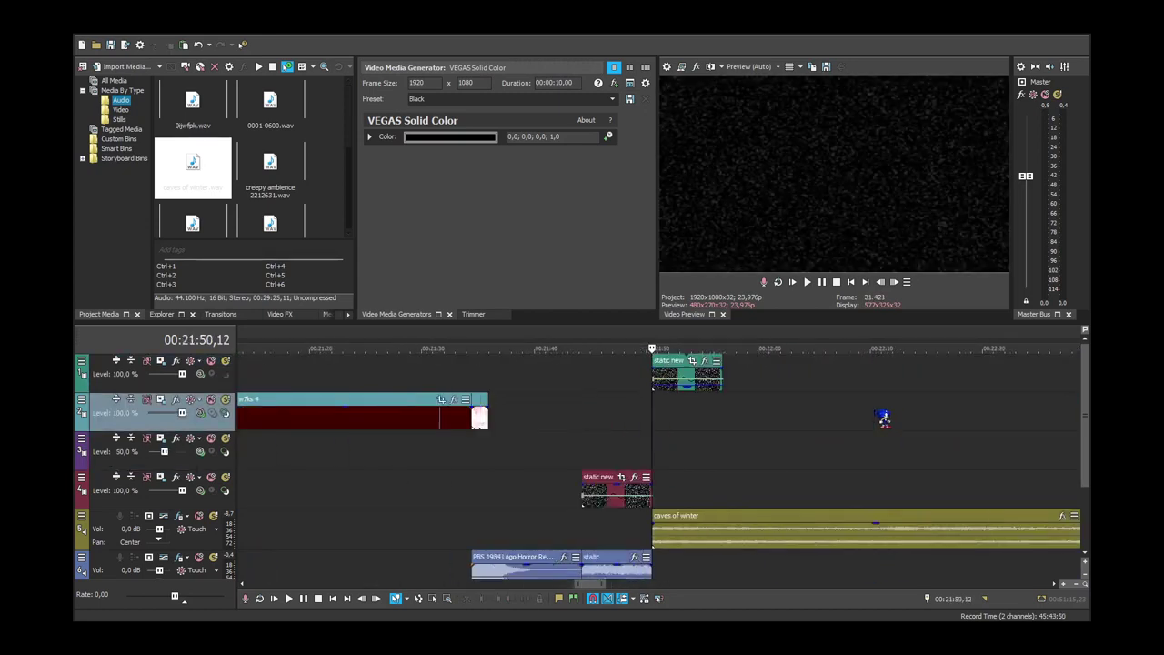
{"action": "scroll", "coordinate": [883, 417], "scroll_direction": "down", "scroll_amount": 5}
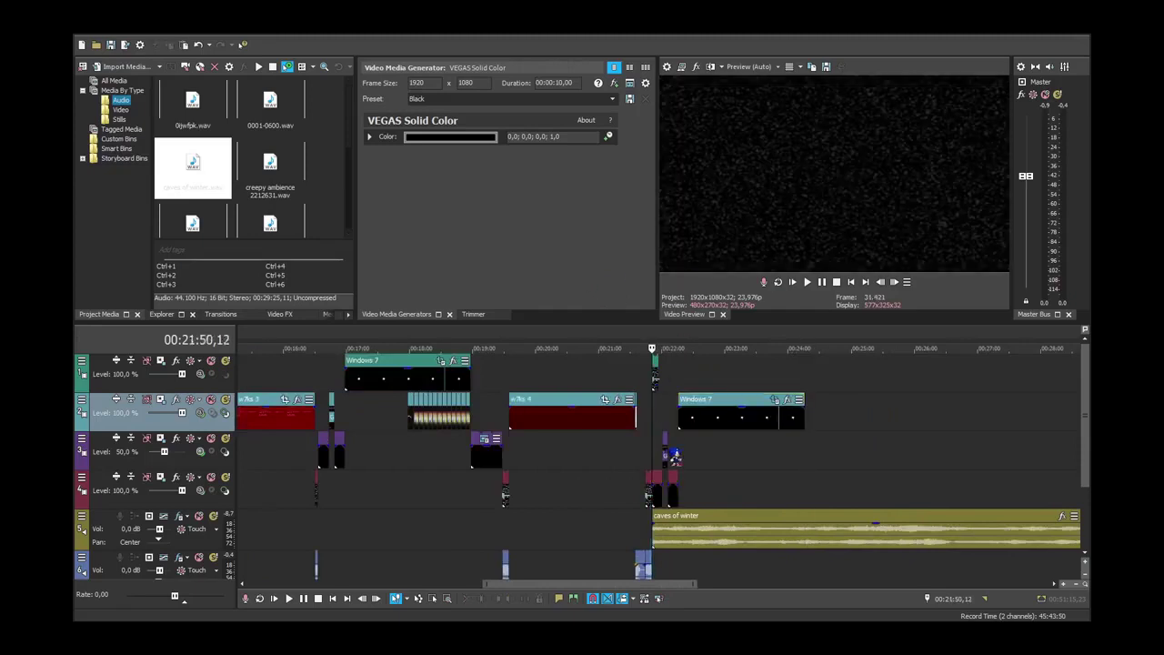
Try to move the first pasted black solid from track 4 to track 3.
{"action": "scroll", "coordinate": [671, 494], "scroll_direction": "up", "scroll_amount": 4}
{"action": "left_click", "coordinate": [670, 492]}
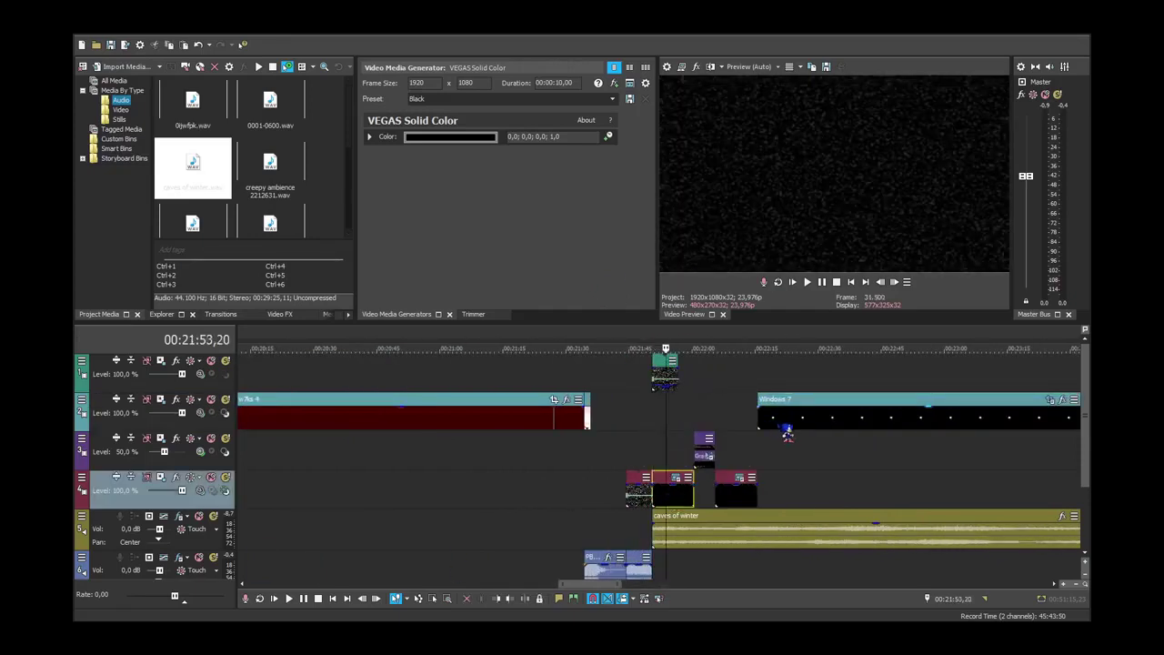
{"action": "left_click", "coordinate": [678, 492]}
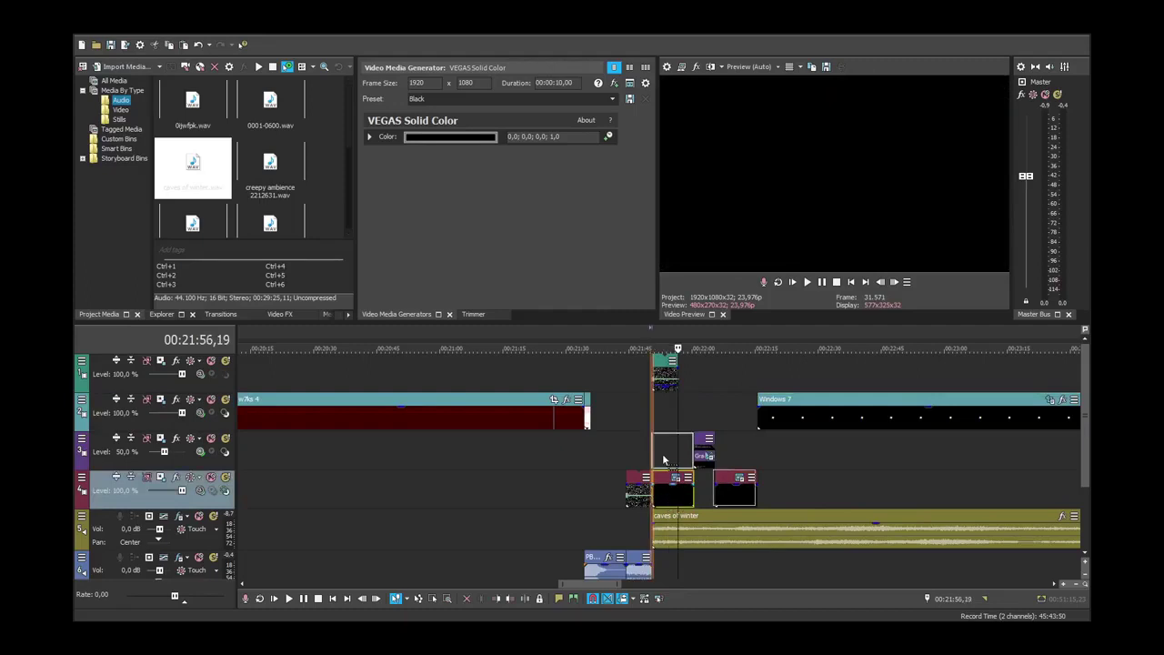
{"action": "scroll", "coordinate": [671, 482], "scroll_direction": "down", "scroll_amount": 3}
{"action": "scroll", "coordinate": [676, 468], "scroll_direction": "up", "scroll_amount": 2}
{"action": "scroll", "coordinate": [676, 469], "scroll_direction": "up", "scroll_amount": 2}
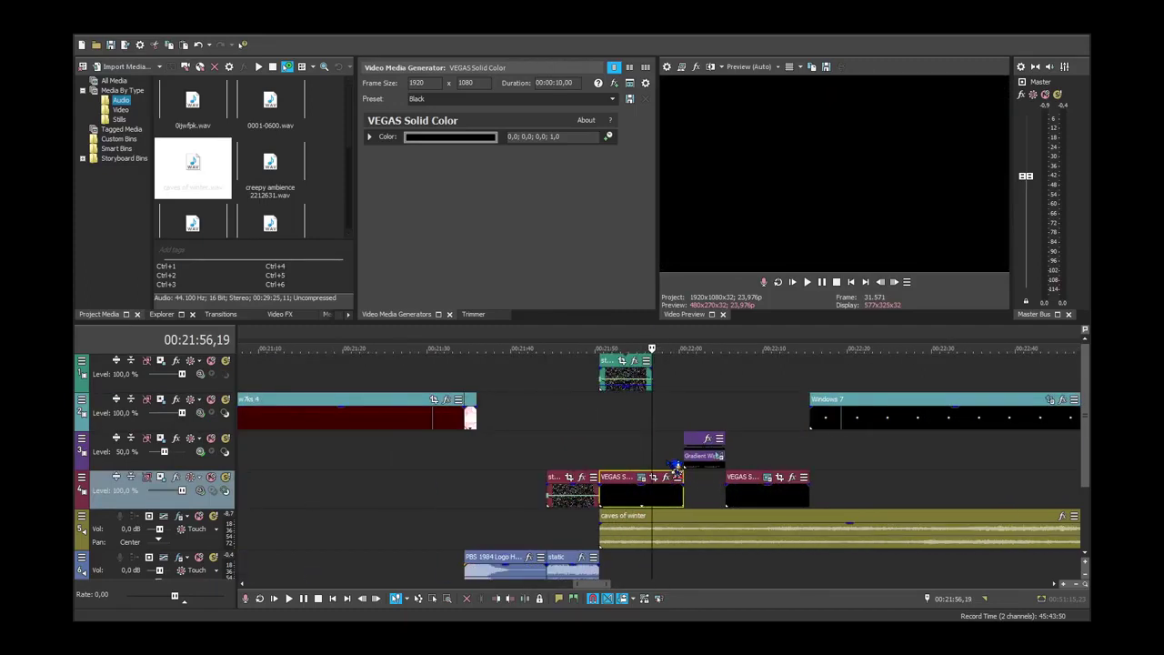
Extend the dimmed static event on track 1 to cover the whole pasted Windows 7 event.
{"action": "scroll", "coordinate": [653, 379], "scroll_direction": "down", "scroll_amount": 3}
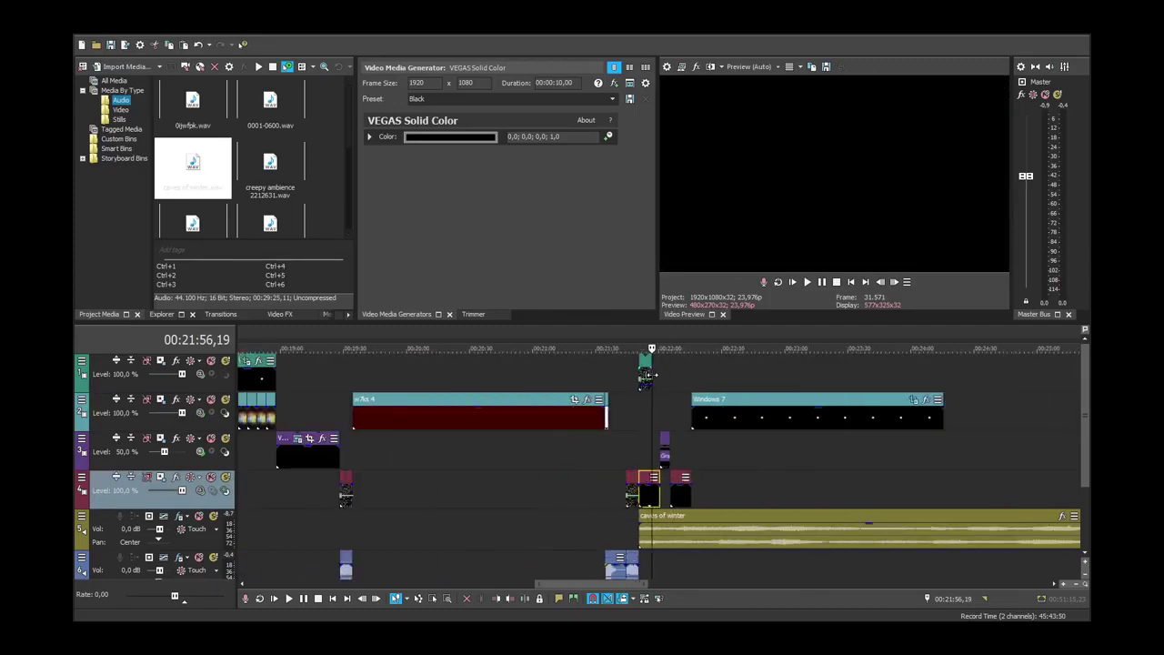
{"action": "left_click_drag", "start_coordinate": [651, 375], "coordinate": [946, 374]}
{"action": "left_click", "coordinate": [810, 420]}
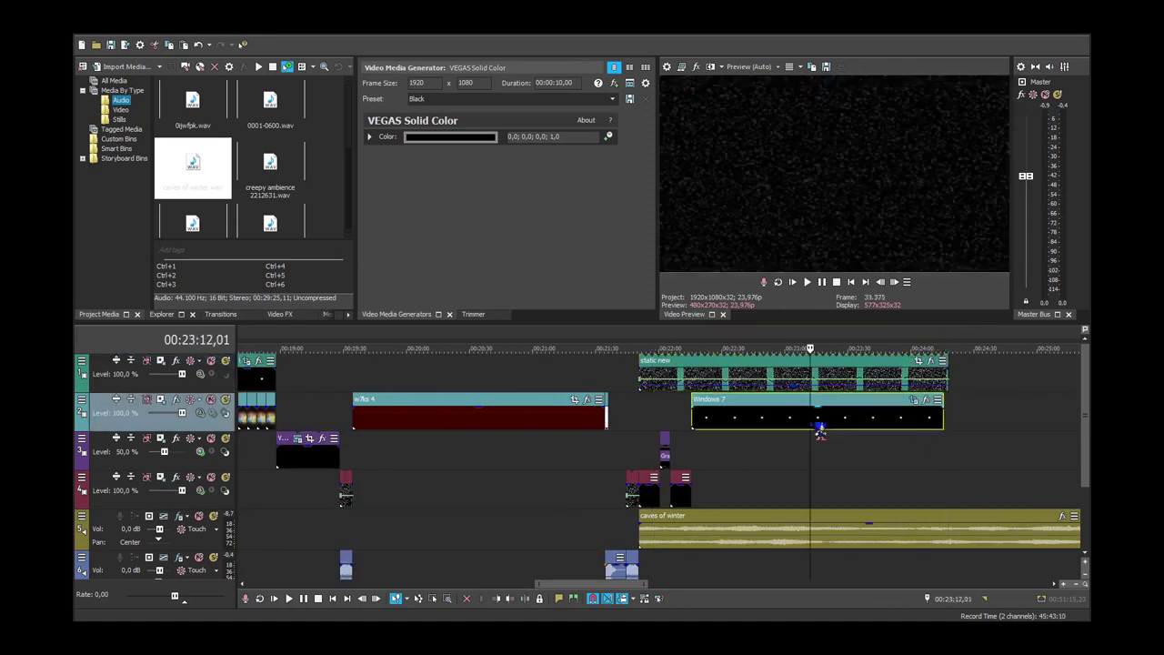
{"action": "scroll", "coordinate": [819, 431], "scroll_direction": "down", "scroll_amount": 3}
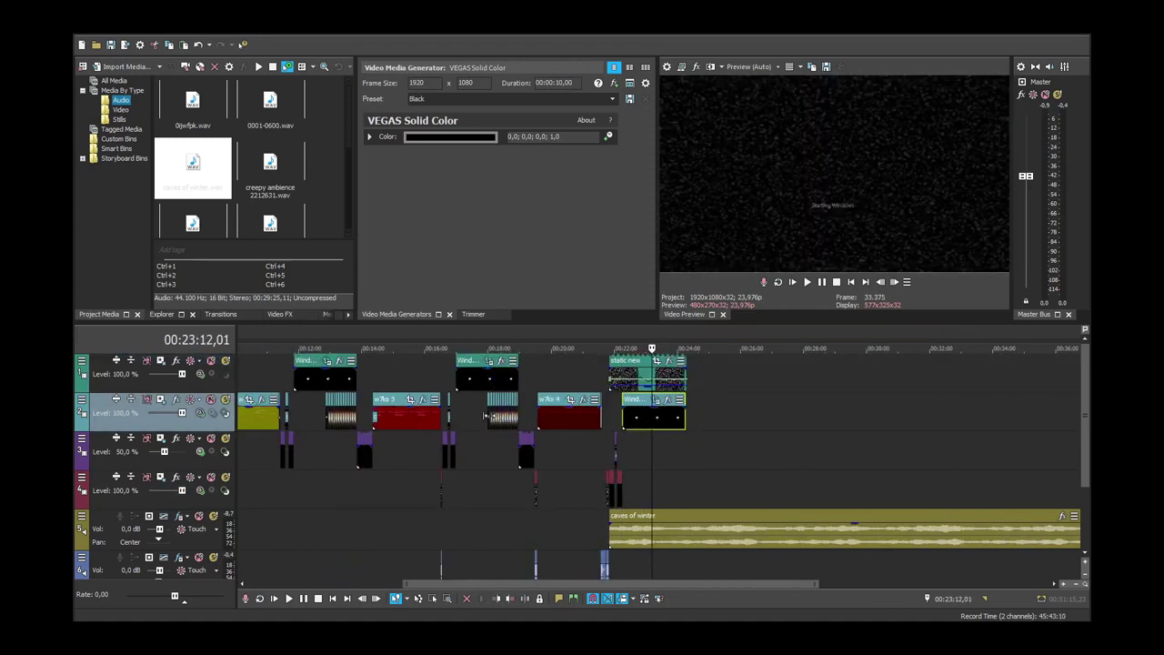
{"action": "left_click", "coordinate": [623, 426]}
{"action": "scroll", "coordinate": [639, 427], "scroll_direction": "up", "scroll_amount": 5}
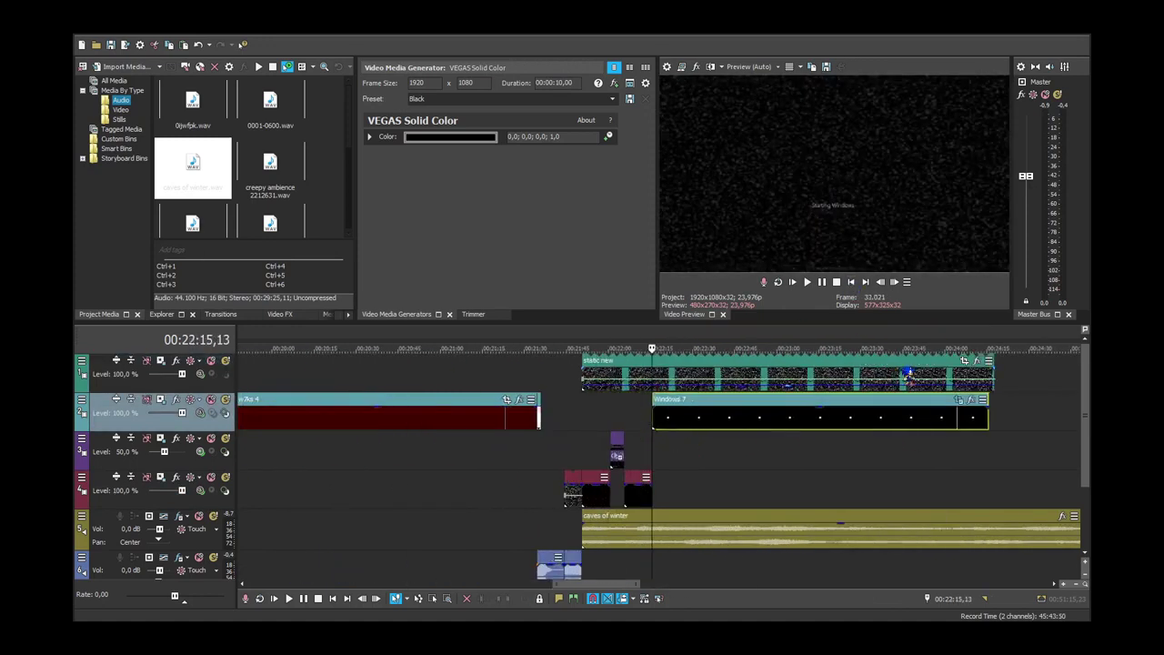
Lengthen the pasted Windows 7 event to the end of the static and set Maintain aspect ratio to No in its Pan/Crop settings.
{"action": "left_click", "coordinate": [959, 401]}
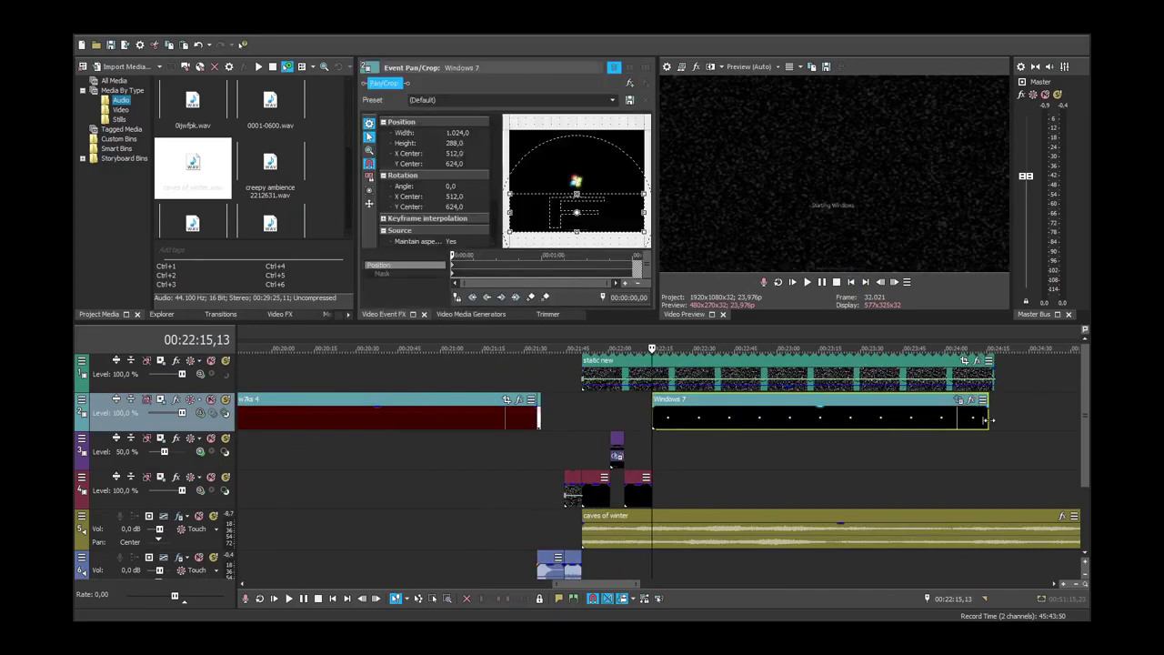
{"action": "left_click_drag", "start_coordinate": [989, 423], "coordinate": [996, 425]}
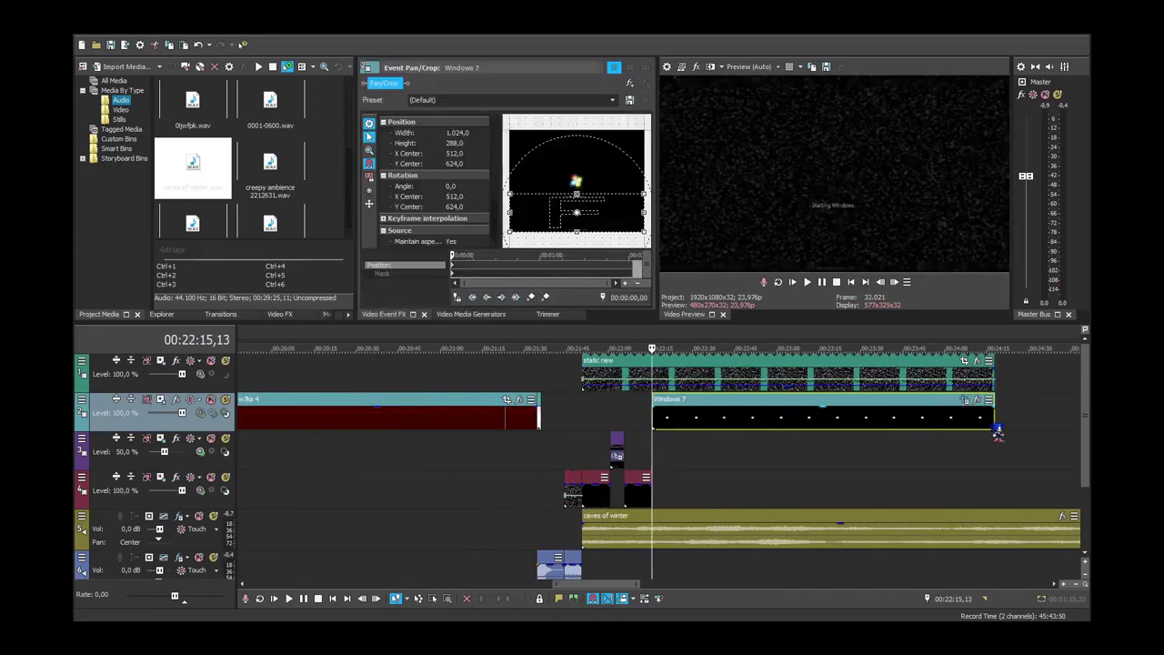
{"action": "left_click", "coordinate": [483, 262]}
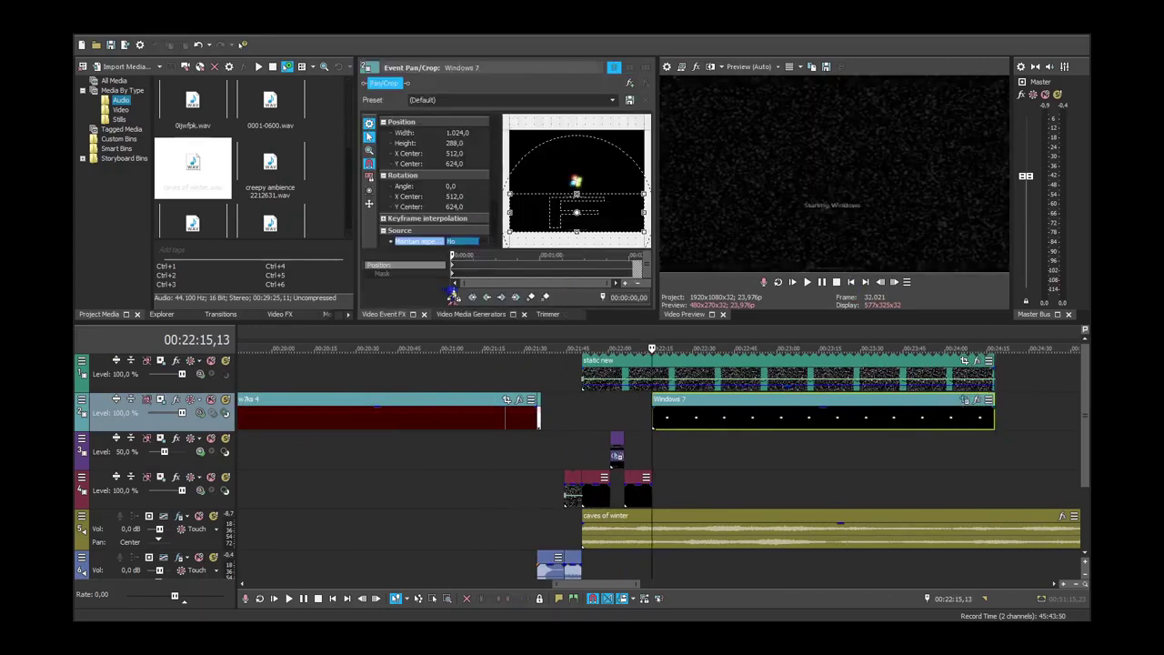
{"action": "left_click", "coordinate": [742, 415]}
{"action": "scroll", "coordinate": [743, 417], "scroll_direction": "down", "scroll_amount": 2}
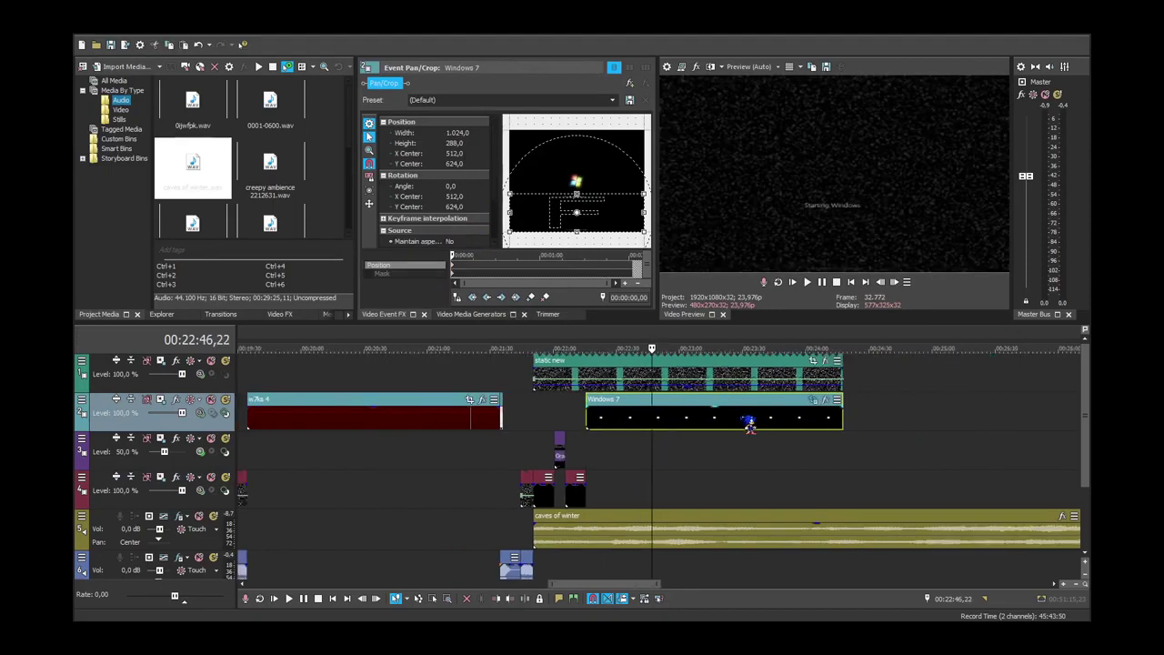
{"action": "left_click", "coordinate": [475, 242]}
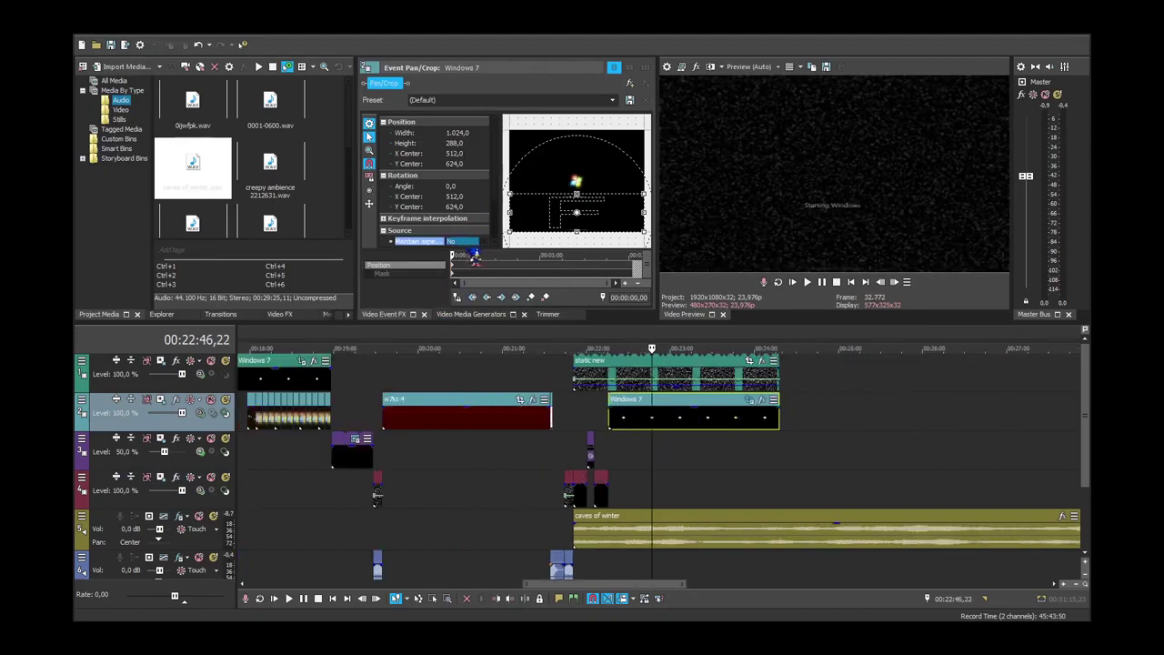
Apply the TV Simulator effect's Reset to None preset to the pasted Windows 7 event and set its detail zoom to 4.0000.
{"action": "left_click", "coordinate": [278, 314]}
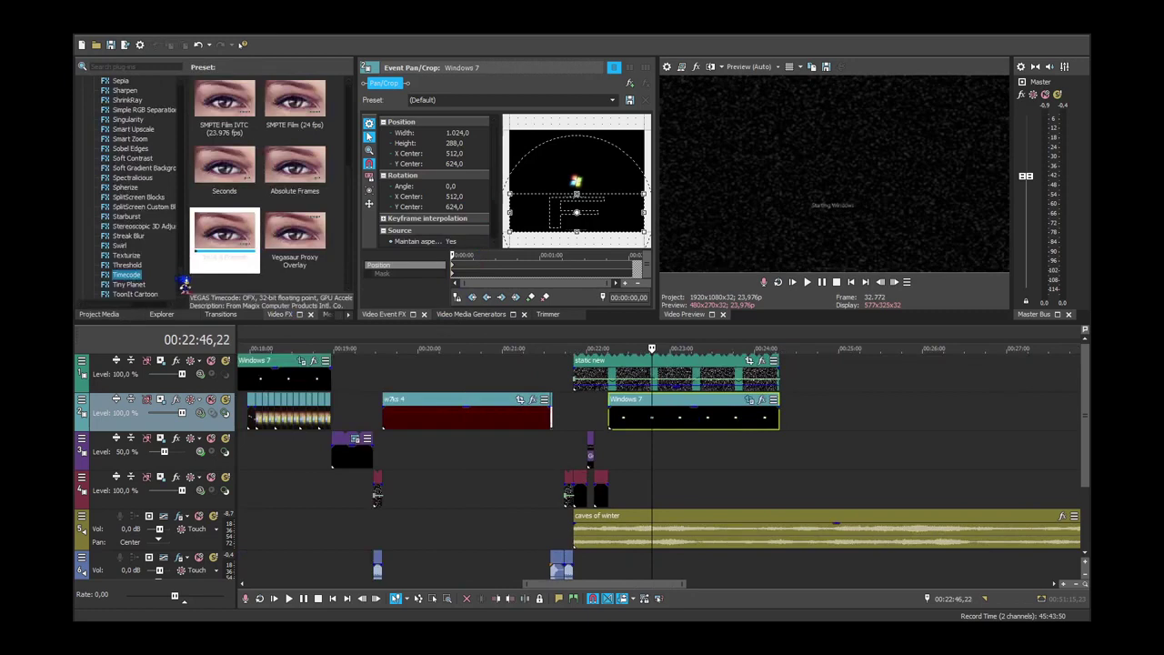
{"action": "left_click", "coordinate": [130, 284]}
{"action": "left_click_drag", "start_coordinate": [235, 177], "coordinate": [702, 423]}
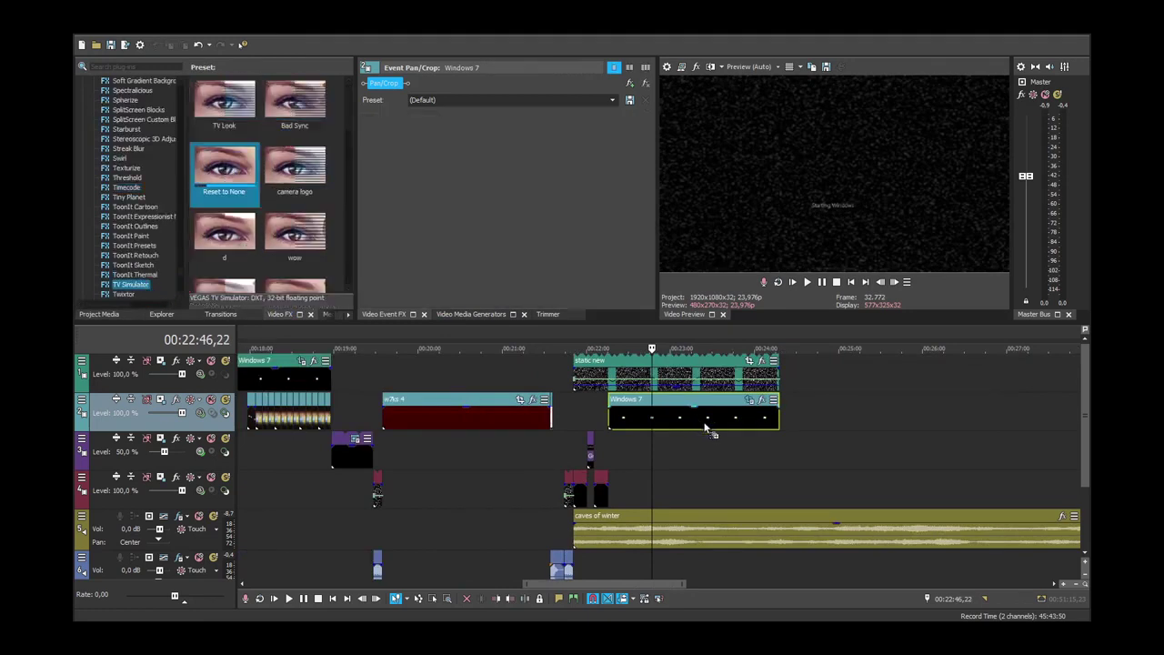
{"action": "left_click", "coordinate": [811, 284]}
{"action": "left_click", "coordinate": [526, 184]}
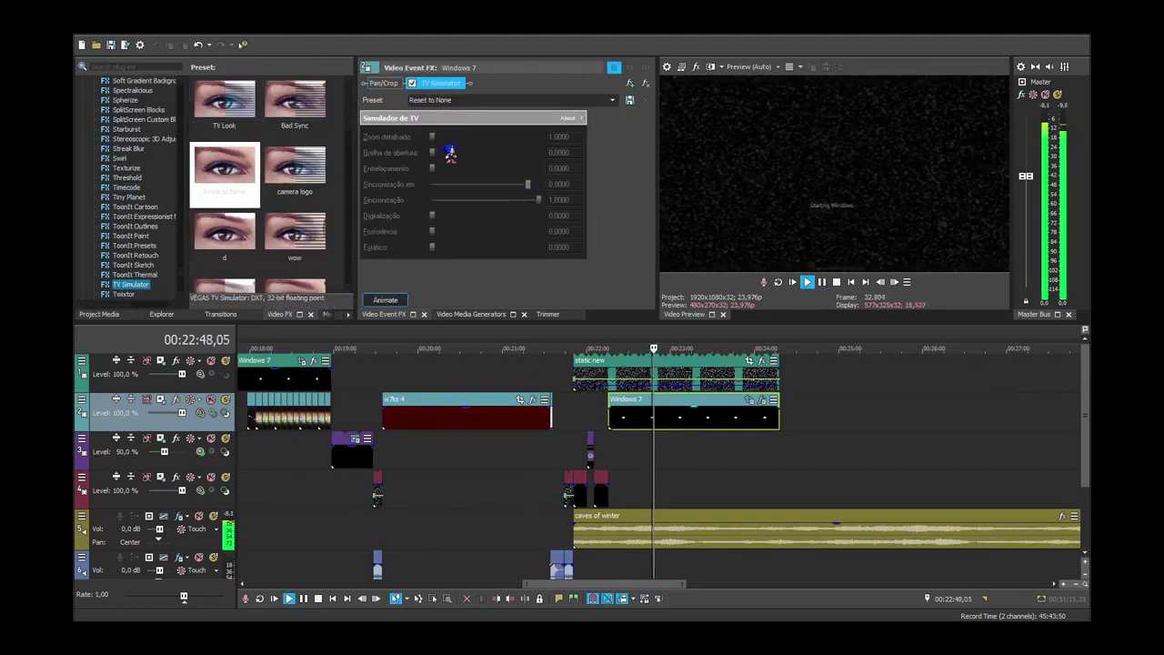
{"action": "left_click_drag", "start_coordinate": [433, 137], "coordinate": [553, 151]}
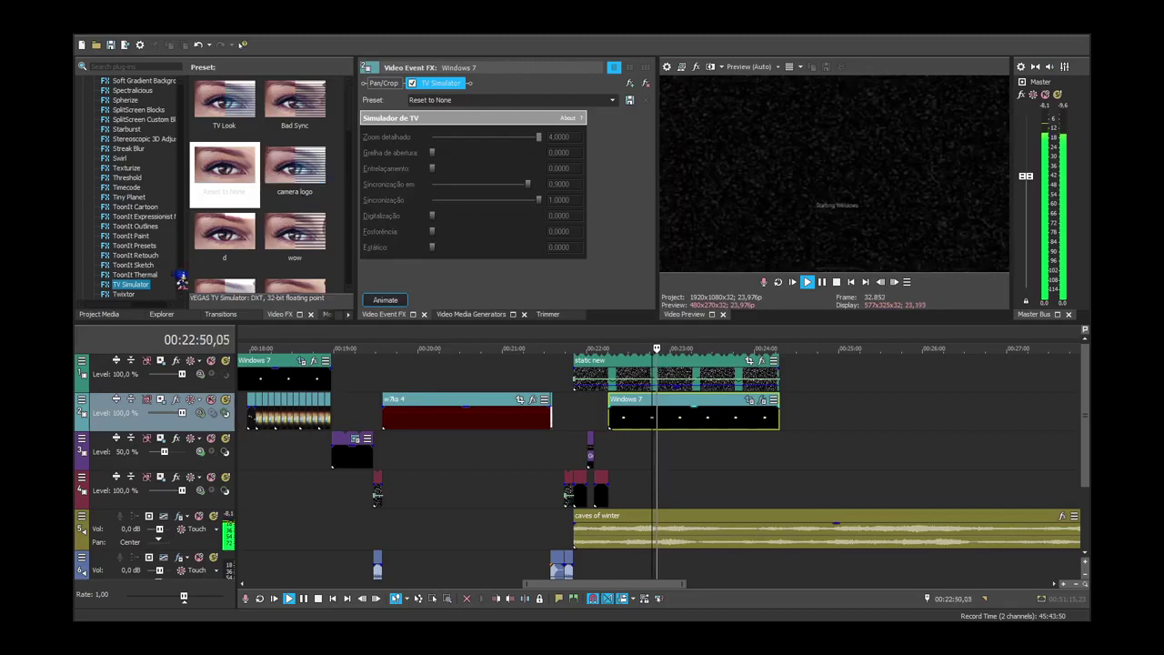
Add the Color Corrector (Secondary) effect with the "all red" preset to the pasted Windows 7 event.
{"action": "left_click_drag", "start_coordinate": [181, 273], "coordinate": [185, 149]}
{"action": "left_click", "coordinate": [175, 197]}
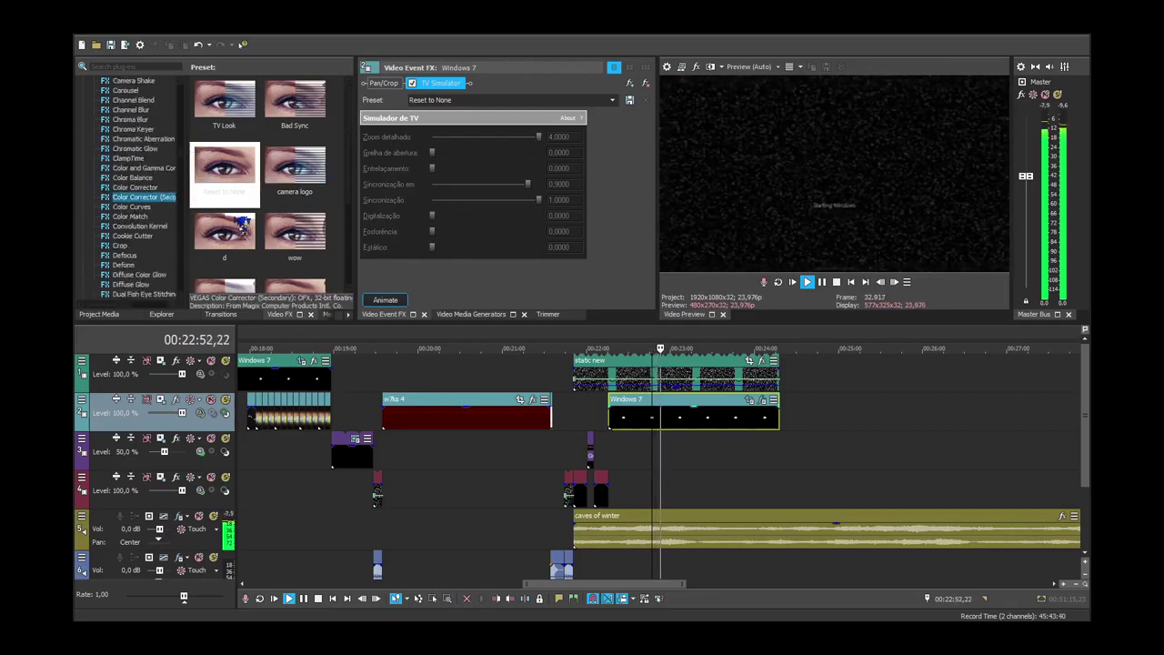
{"action": "left_click_drag", "start_coordinate": [295, 232], "coordinate": [441, 86]}
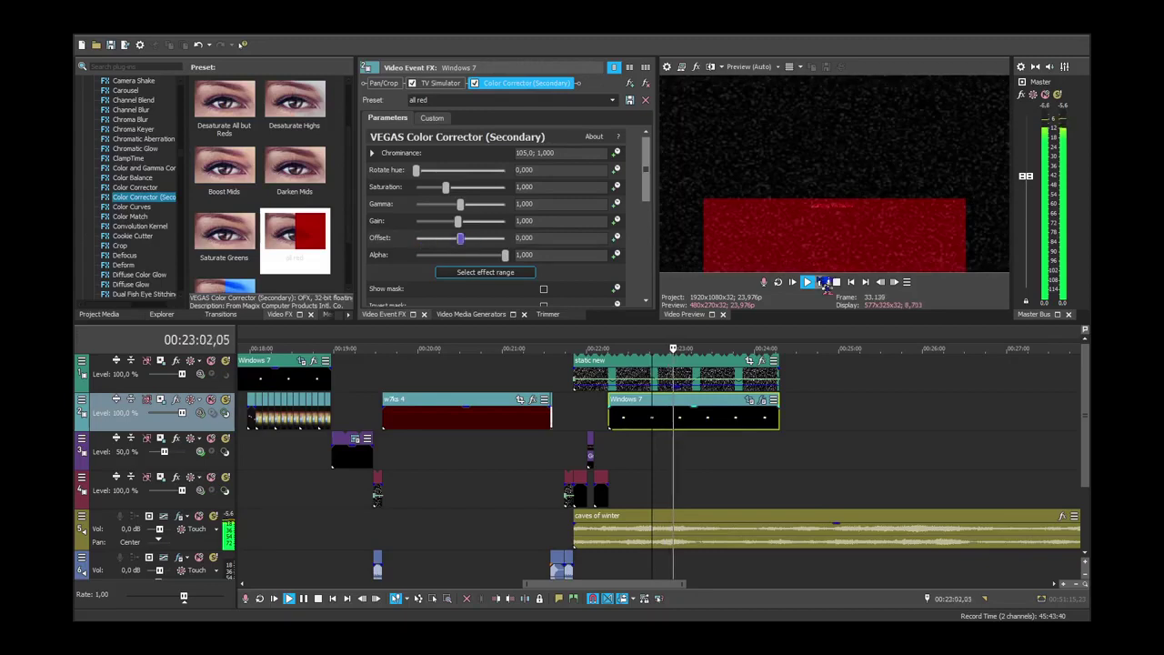
Set the secondary color corrector's gamma to 2.000, gain to 2.000 and offset to -254.000 so only the text turns red.
{"action": "key", "text": "space"}
{"action": "left_click_drag", "start_coordinate": [457, 222], "coordinate": [380, 224]}
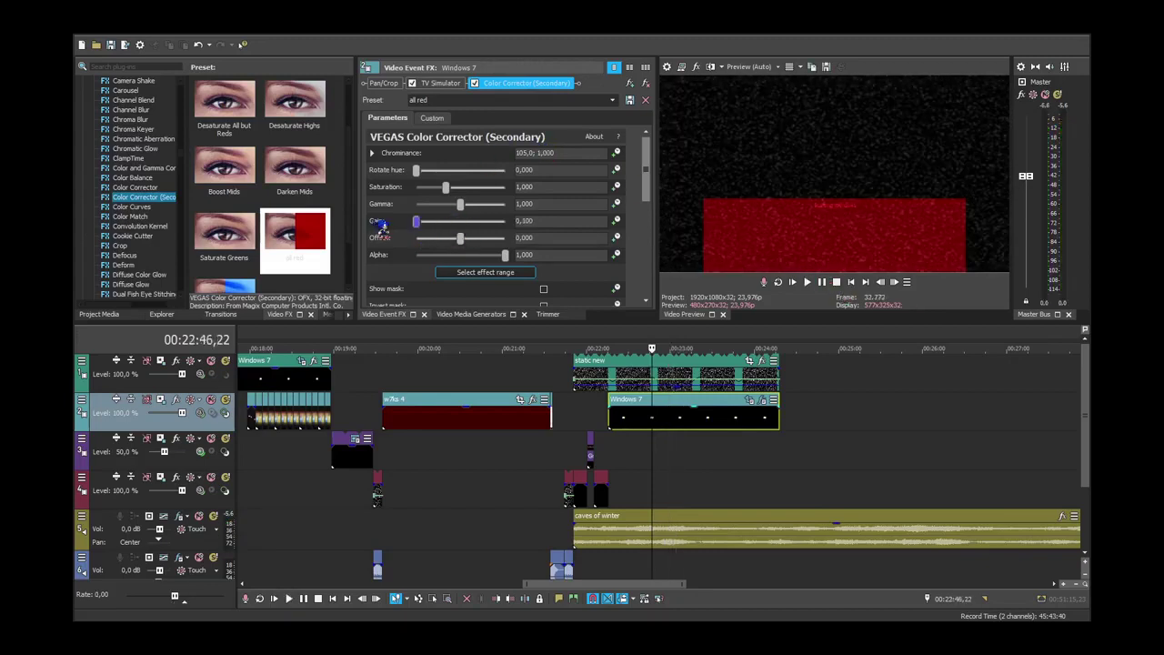
{"action": "left_click_drag", "start_coordinate": [461, 203], "coordinate": [640, 237]}
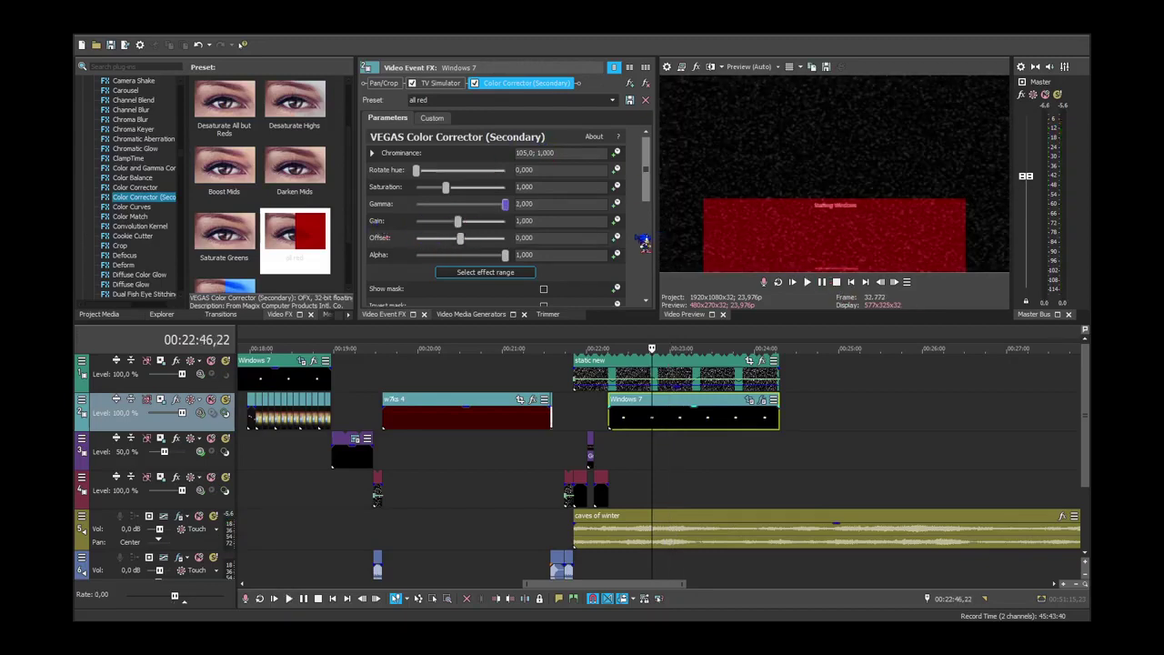
{"action": "left_click_drag", "start_coordinate": [456, 221], "coordinate": [416, 243]}
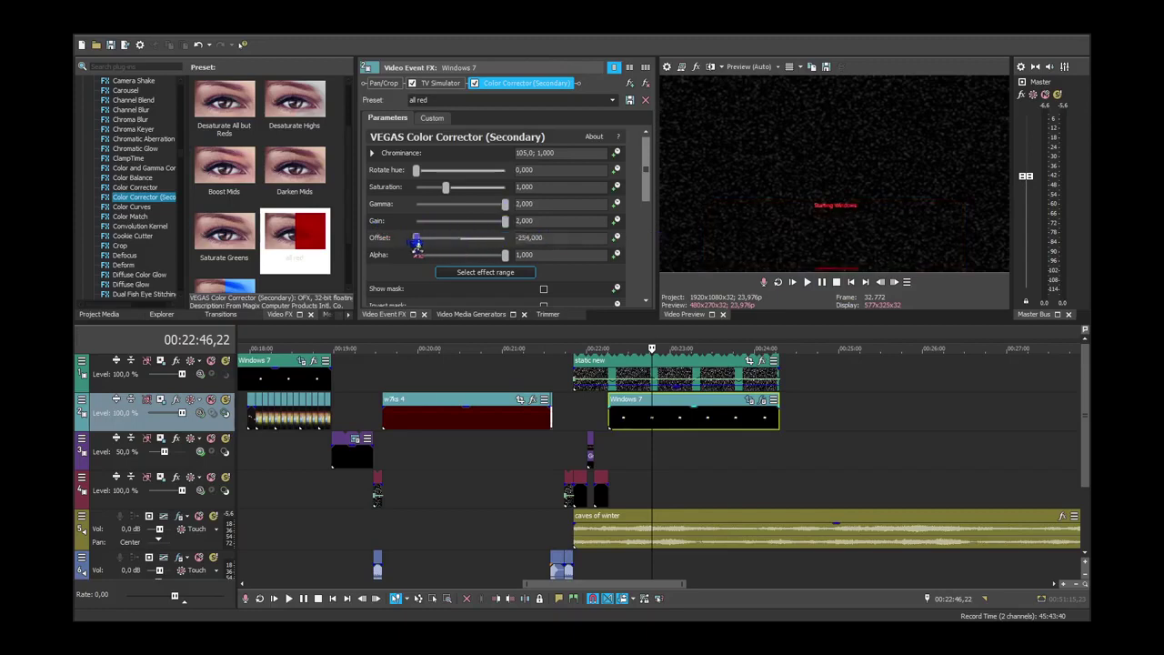
Set TV Simulator's detail zoom to 1.0000, its first synchronization value to 0.7000 and Digitalização to 1.0000 while playing back the scene.
{"action": "left_click", "coordinate": [454, 84]}
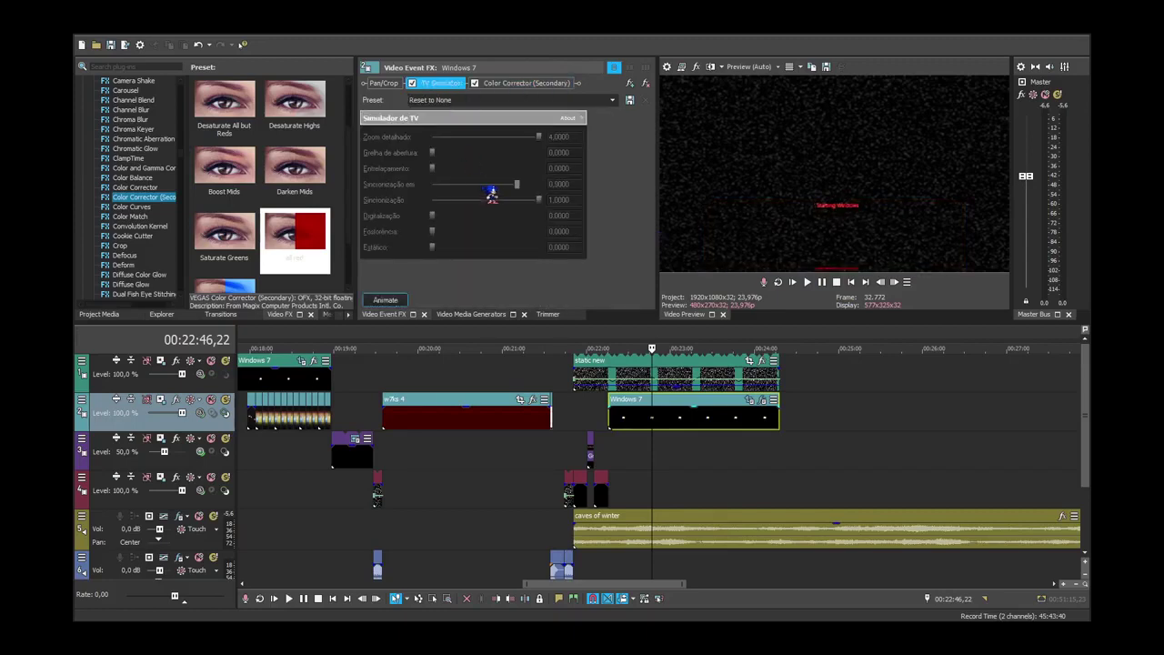
{"action": "left_click", "coordinate": [806, 282]}
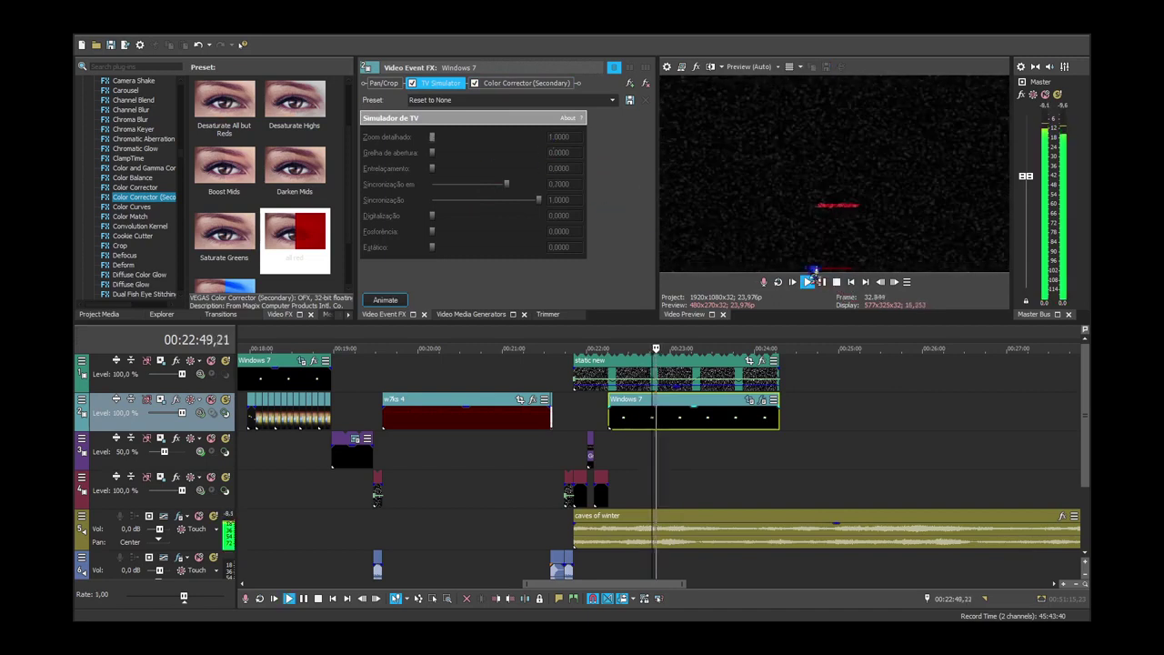
{"action": "scroll", "coordinate": [825, 401], "scroll_direction": "up", "scroll_amount": 2}
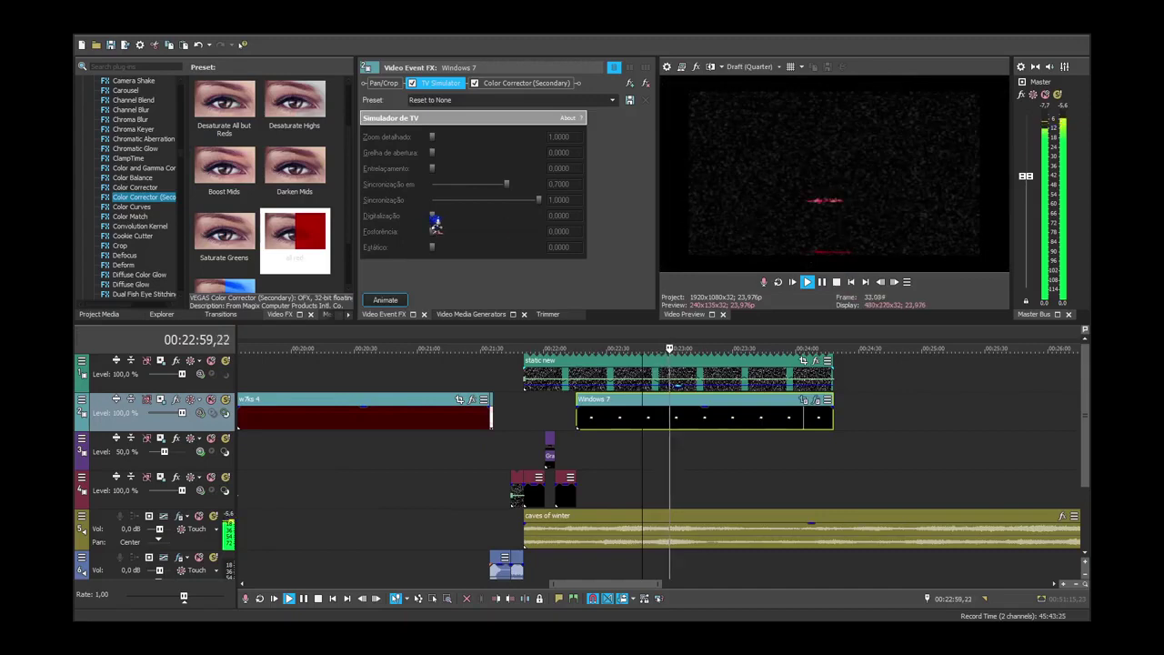
{"action": "left_click_drag", "start_coordinate": [432, 215], "coordinate": [538, 216]}
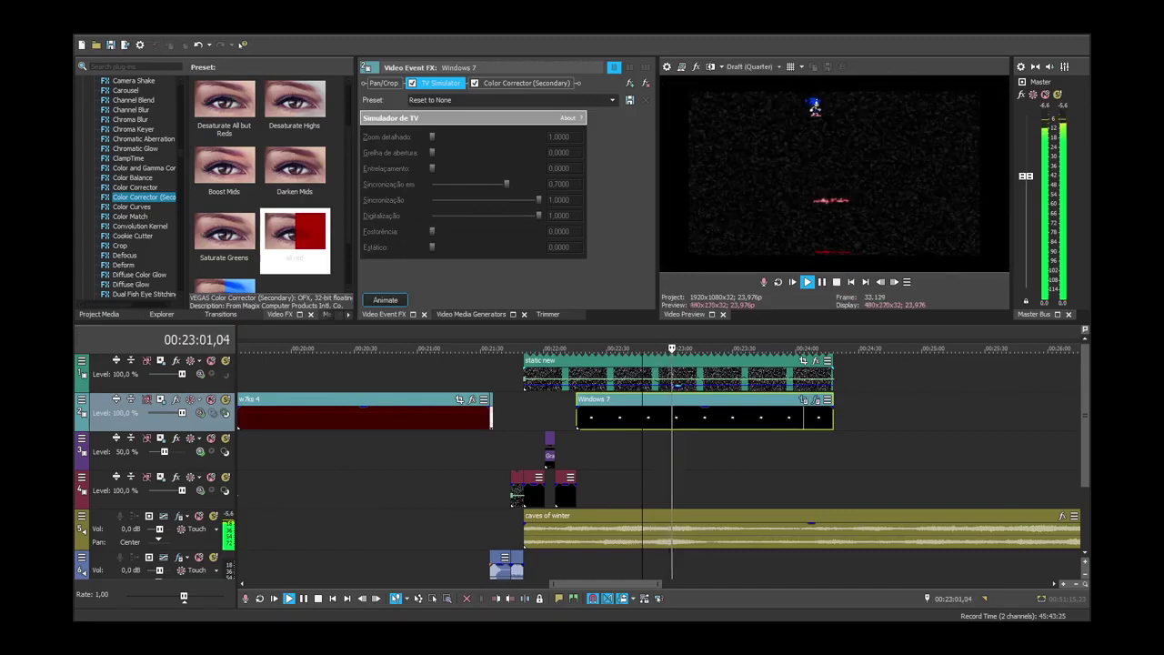
Set the video preview quality to Preview (Auto) and stop the playback.
{"action": "left_click", "coordinate": [807, 99]}
{"action": "left_click", "coordinate": [837, 282]}
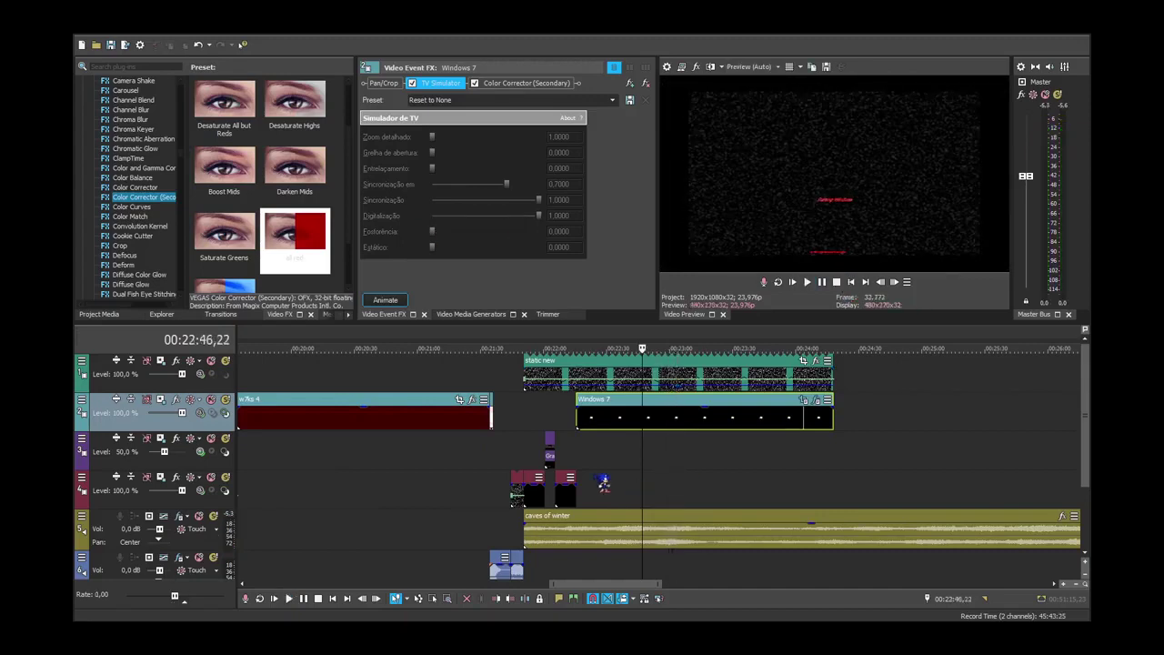
Copy the short "static new" video event with its "static" audio and paste both directly after the red Windows 7 scene.
{"action": "left_click", "coordinate": [514, 452]}
{"action": "scroll", "coordinate": [557, 468], "scroll_direction": "up", "scroll_amount": 6}
{"action": "left_click", "coordinate": [679, 568]}
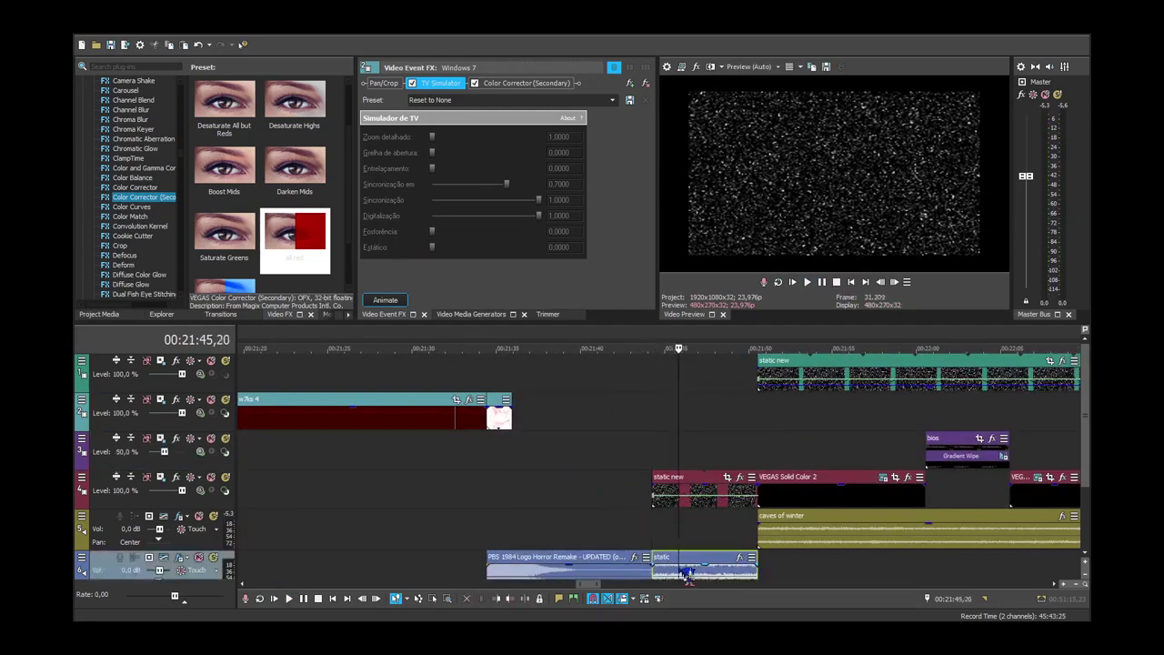
{"action": "scroll", "coordinate": [709, 496], "scroll_direction": "down", "scroll_amount": 7}
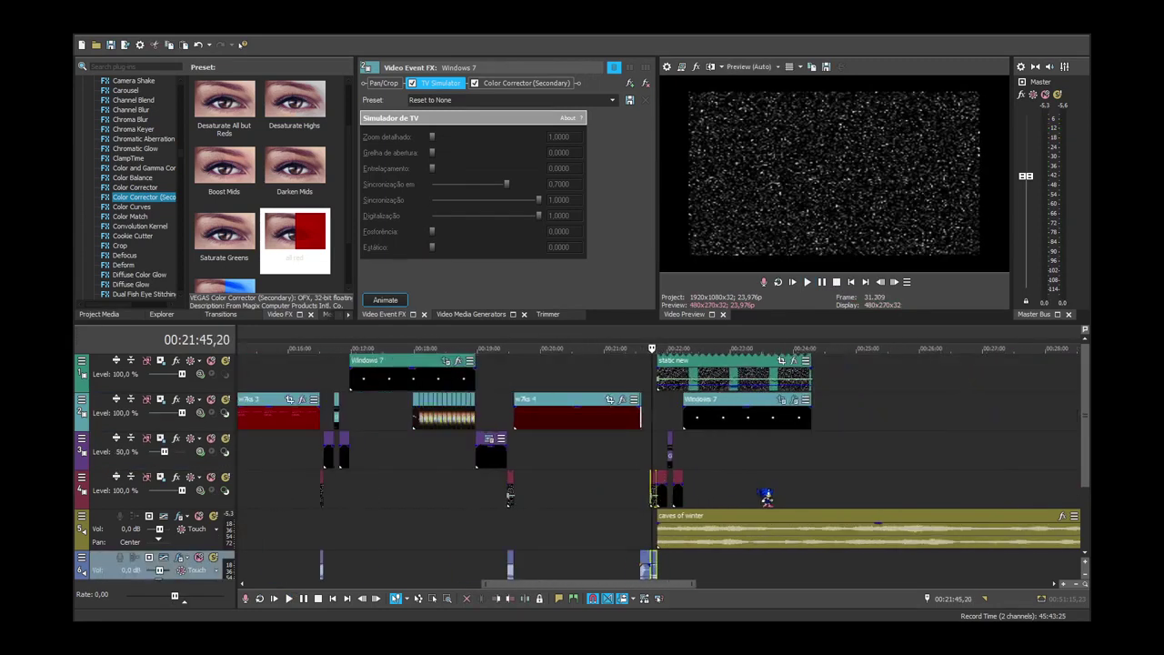
{"action": "left_click", "coordinate": [823, 492]}
{"action": "left_click", "coordinate": [812, 490]}
{"action": "key", "text": "ctrl+v"}
{"action": "scroll", "coordinate": [818, 494], "scroll_direction": "up", "scroll_amount": 5}
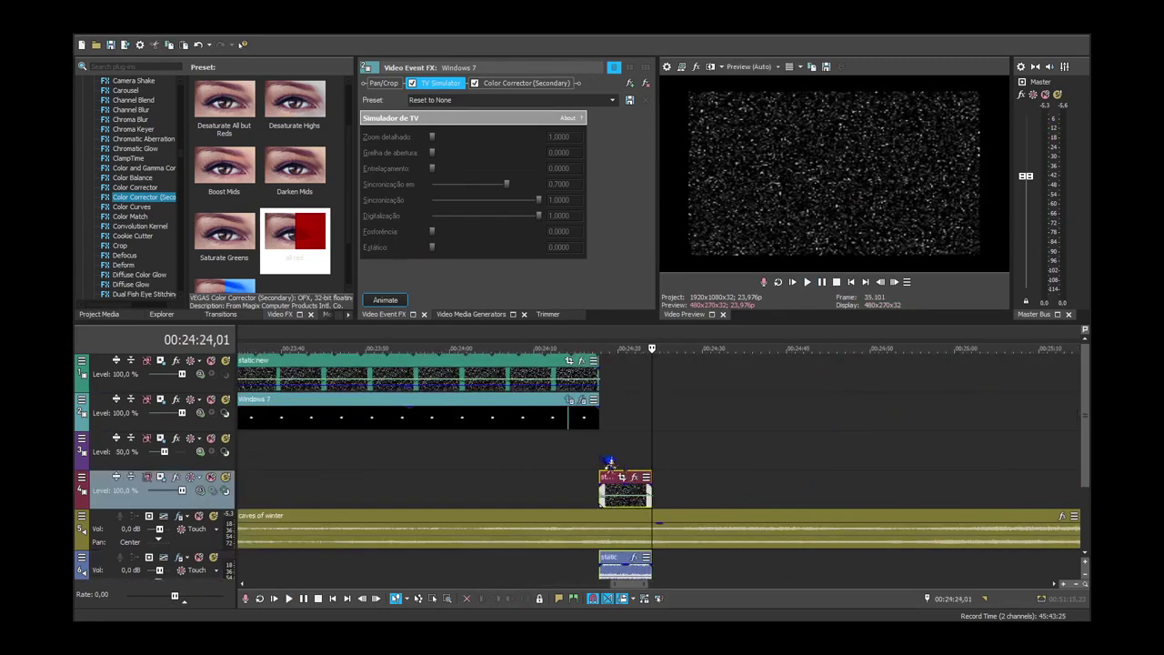
Play back the transition from the red Windows 7 scene into the pasted static.
{"action": "left_click", "coordinate": [592, 458]}
{"action": "key", "text": "space"}
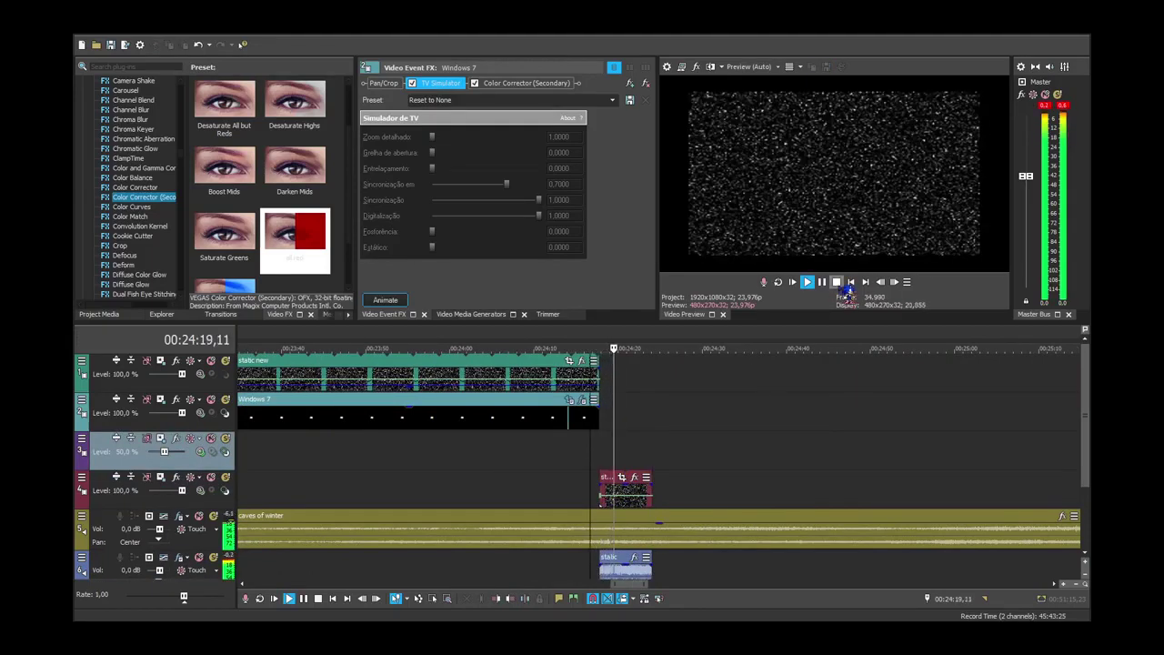
{"action": "left_click", "coordinate": [836, 282]}
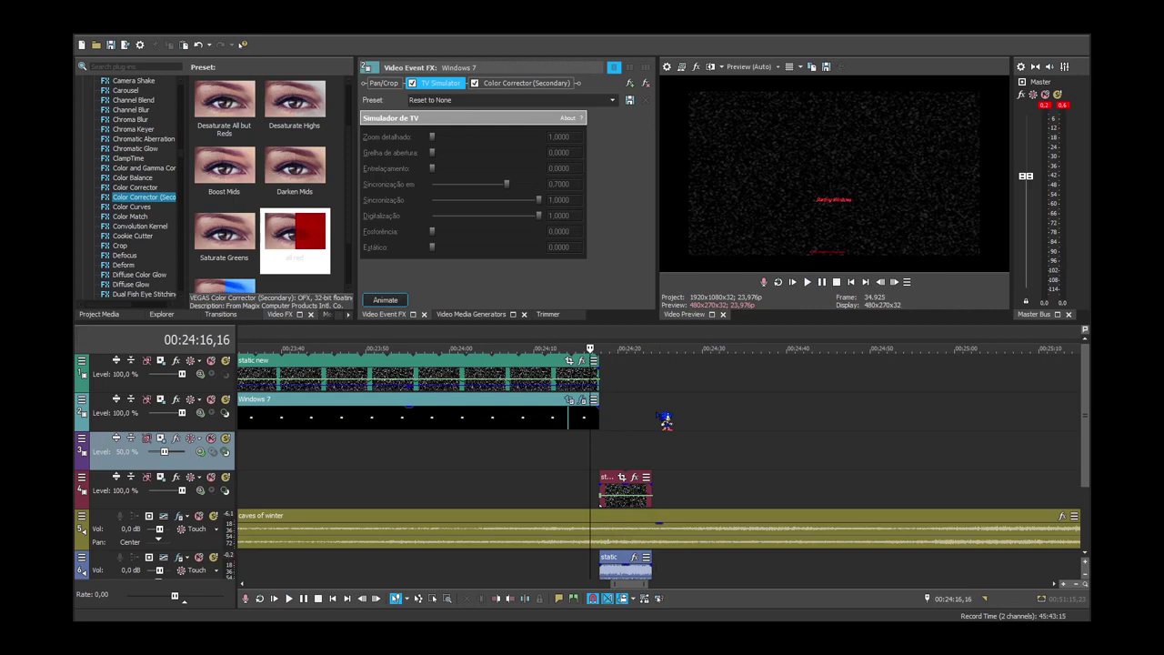
Import the "Viacom V Of Doom Logo Horror Remake - UPDATED" clip and bring it up among the project's video media.
{"action": "left_click", "coordinate": [653, 414]}
{"action": "scroll", "coordinate": [659, 418], "scroll_direction": "down", "scroll_amount": 10}
{"action": "left_click", "coordinate": [106, 314]}
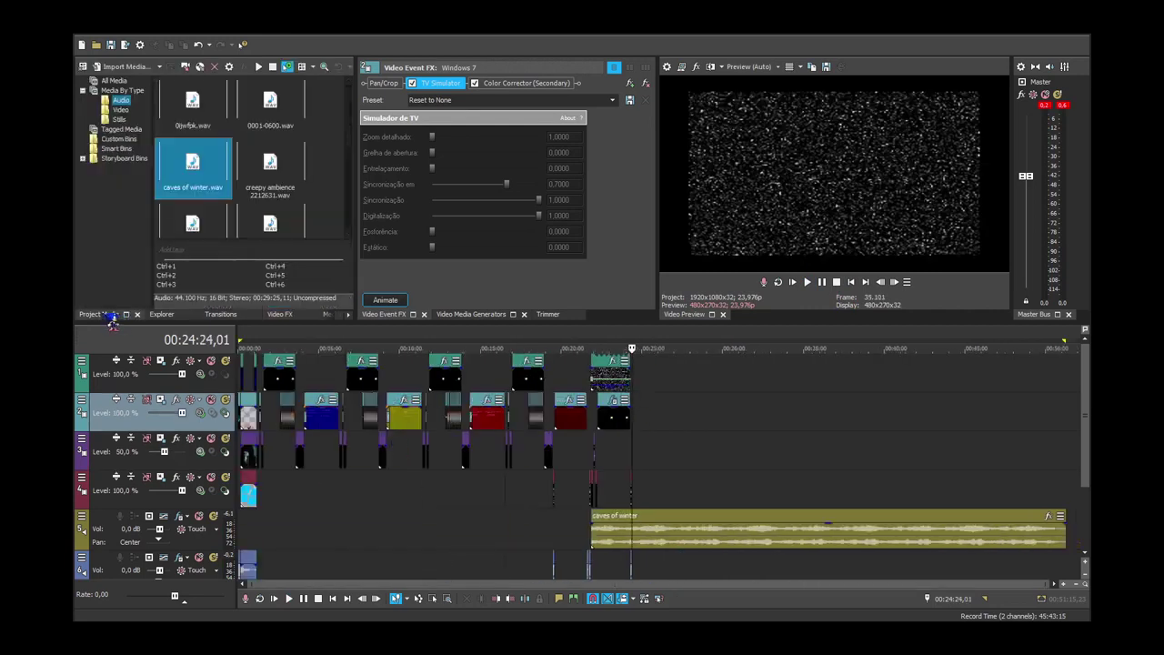
{"action": "scroll", "coordinate": [319, 245], "scroll_direction": "down", "scroll_amount": 3}
{"action": "scroll", "coordinate": [333, 238], "scroll_direction": "up", "scroll_amount": 3}
{"action": "left_click", "coordinate": [120, 109]}
{"action": "scroll", "coordinate": [318, 211], "scroll_direction": "down", "scroll_amount": 1}
{"action": "scroll", "coordinate": [333, 220], "scroll_direction": "up", "scroll_amount": 1}
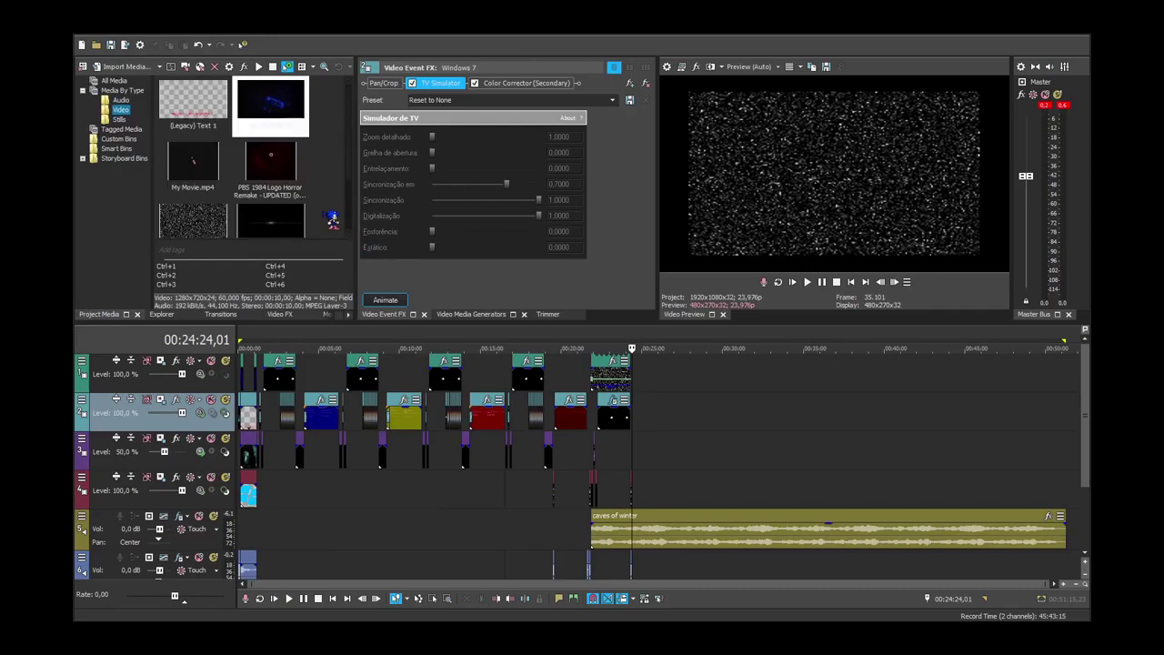
{"action": "scroll", "coordinate": [332, 220], "scroll_direction": "down", "scroll_amount": 1}
{"action": "scroll", "coordinate": [332, 220], "scroll_direction": "up", "scroll_amount": 1}
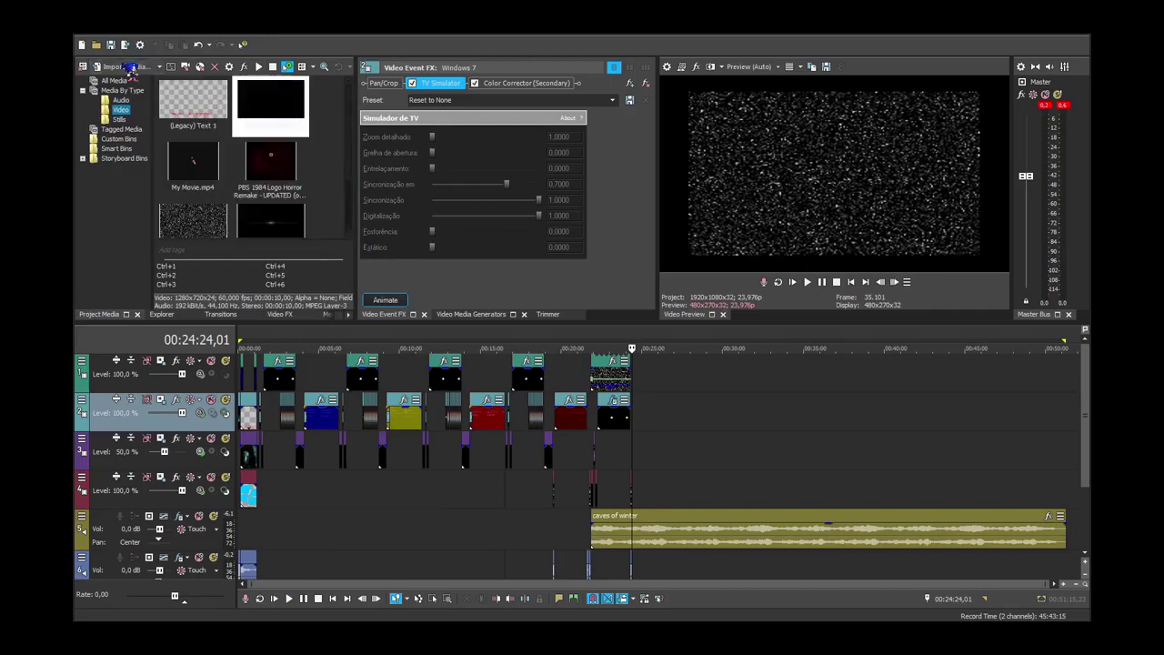
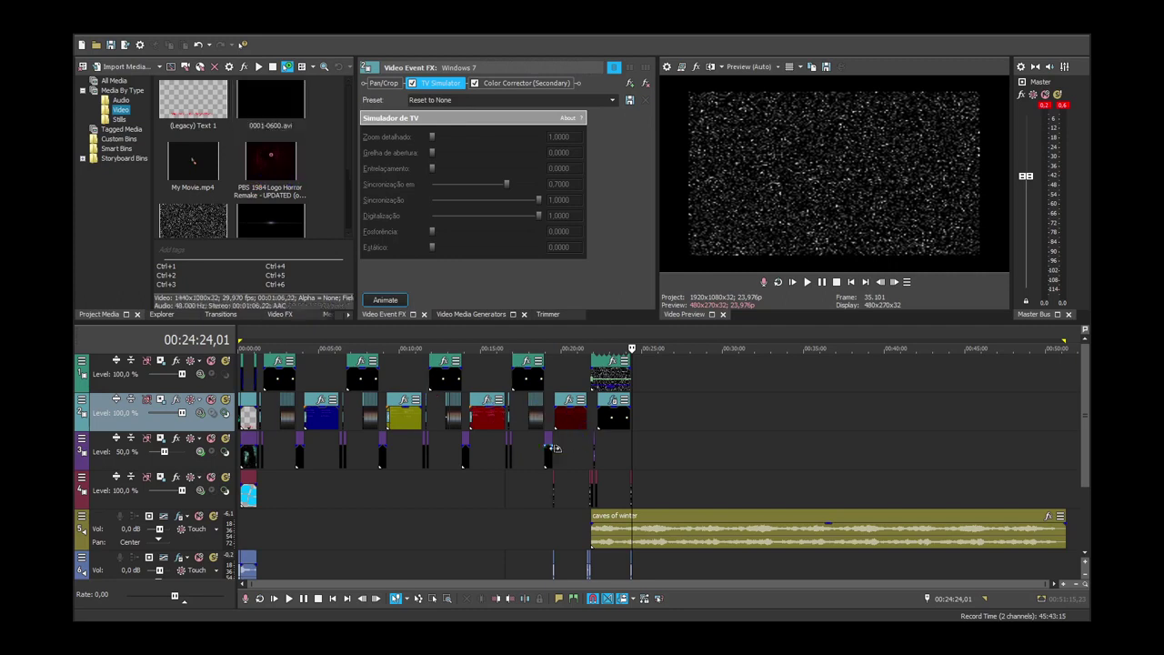
{"action": "scroll", "coordinate": [555, 447], "scroll_direction": "up", "scroll_amount": 5}
{"action": "left_click_drag", "start_coordinate": [348, 134], "coordinate": [355, 230]}
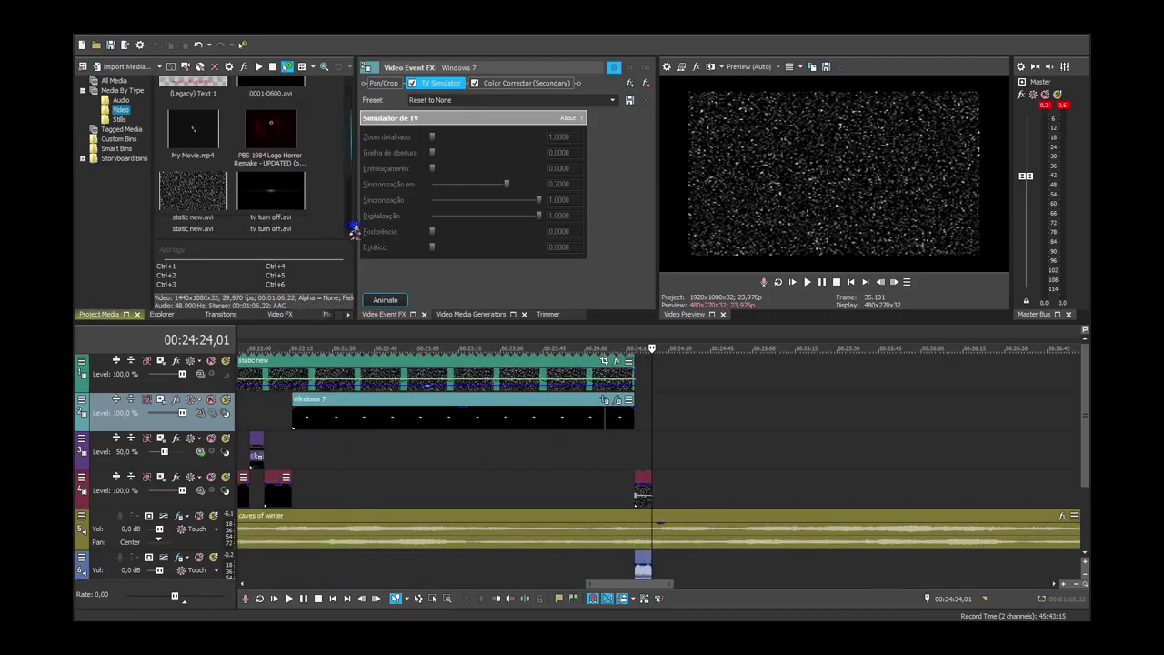
Shorten the pasted "static new" video and "static" audio events to about half their length.
{"action": "left_click_drag", "start_coordinate": [361, 191], "coordinate": [648, 495]}
{"action": "scroll", "coordinate": [647, 496], "scroll_direction": "up", "scroll_amount": 5}
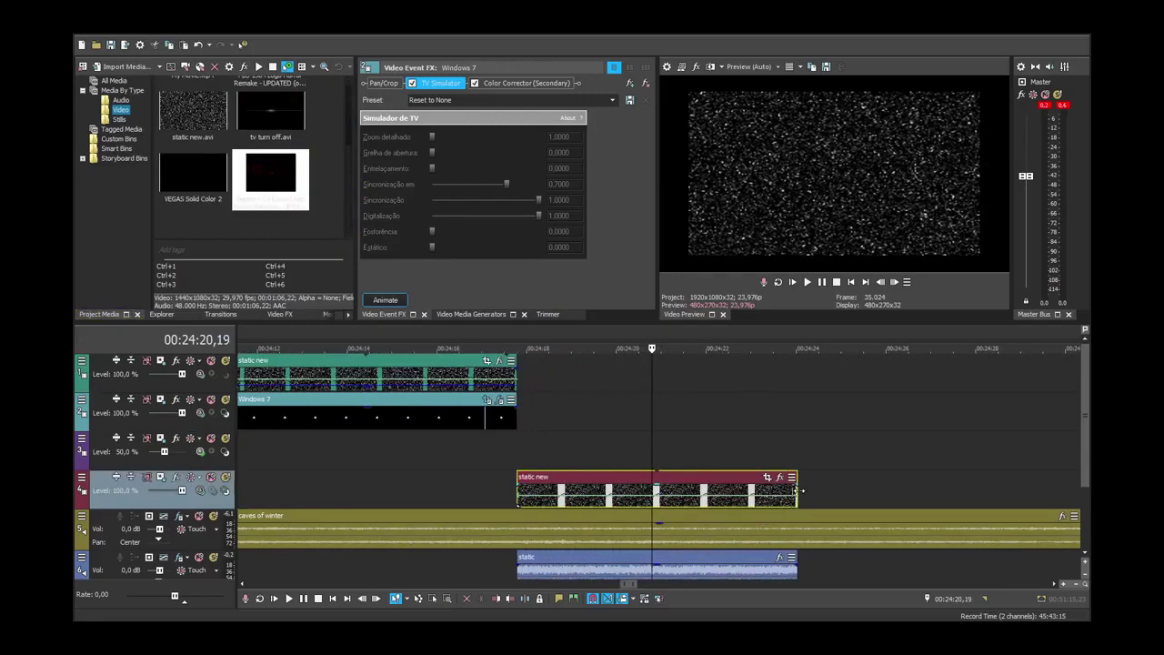
{"action": "left_click_drag", "start_coordinate": [798, 491], "coordinate": [656, 491]}
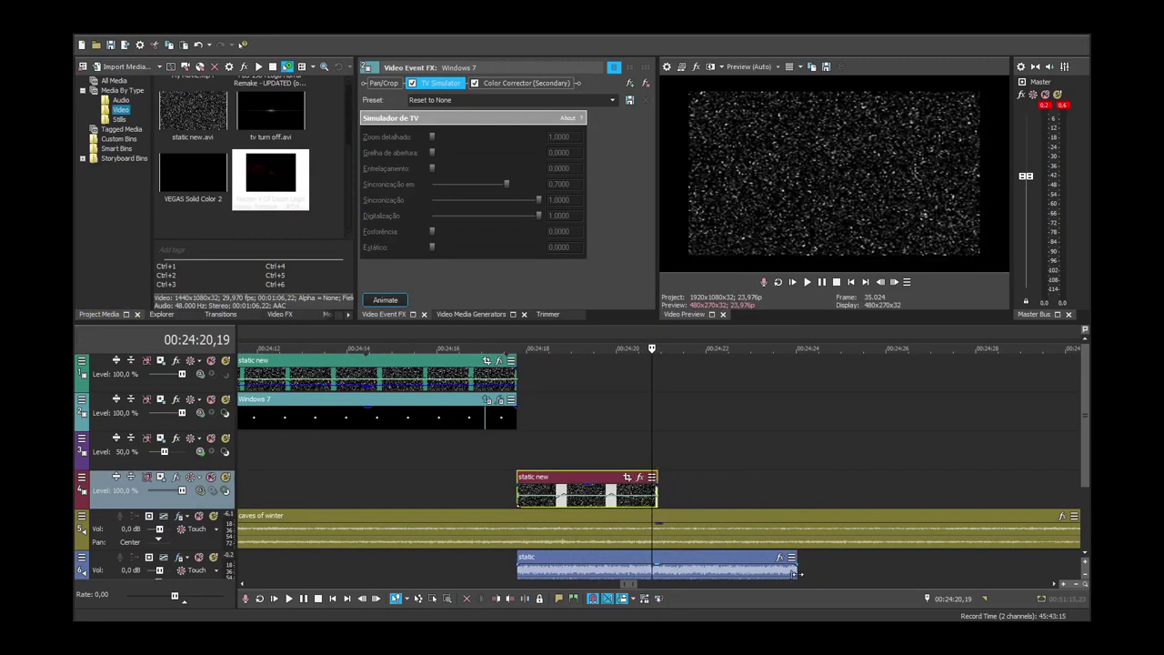
{"action": "left_click_drag", "start_coordinate": [799, 573], "coordinate": [657, 574]}
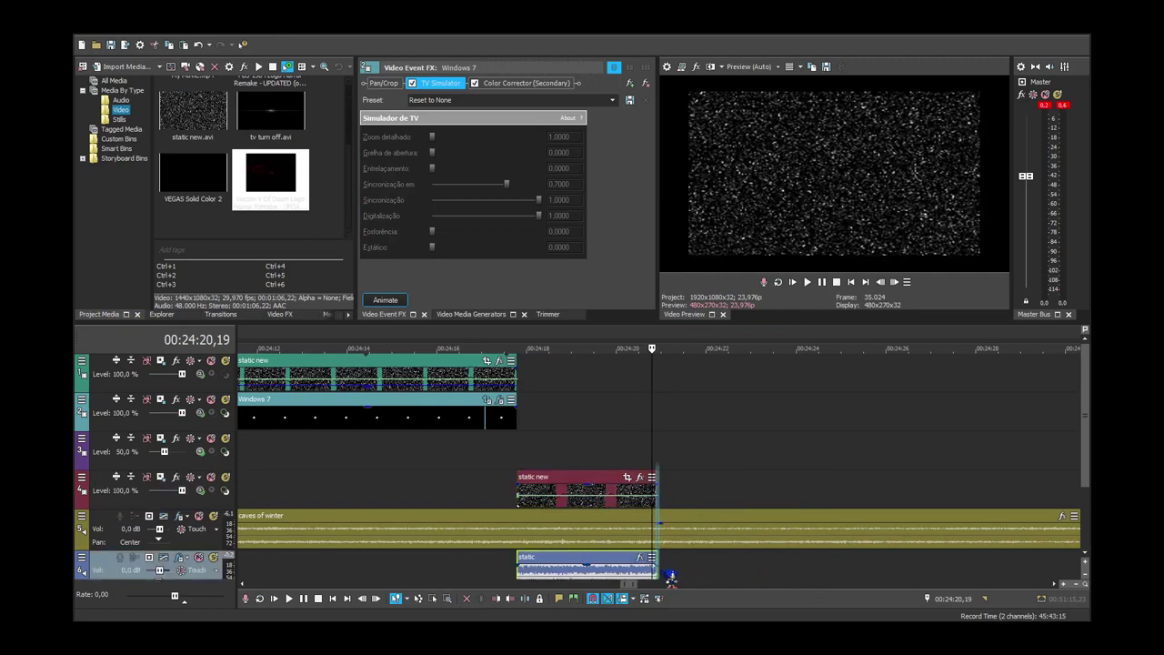
Fine-trim the ends of the pasted static video and audio events so both finish at 00:24:20,22.
{"action": "scroll", "coordinate": [670, 576], "scroll_direction": "up", "scroll_amount": 5}
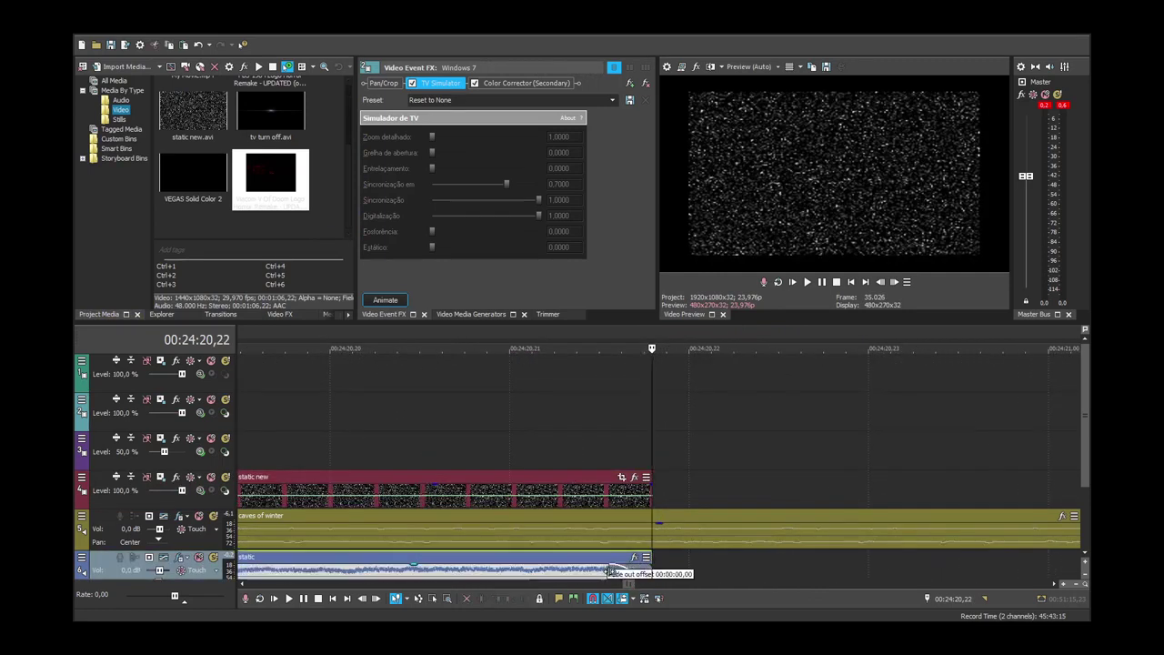
{"action": "scroll", "coordinate": [821, 572], "scroll_direction": "down", "scroll_amount": 5}
{"action": "scroll", "coordinate": [839, 543], "scroll_direction": "up", "scroll_amount": 5}
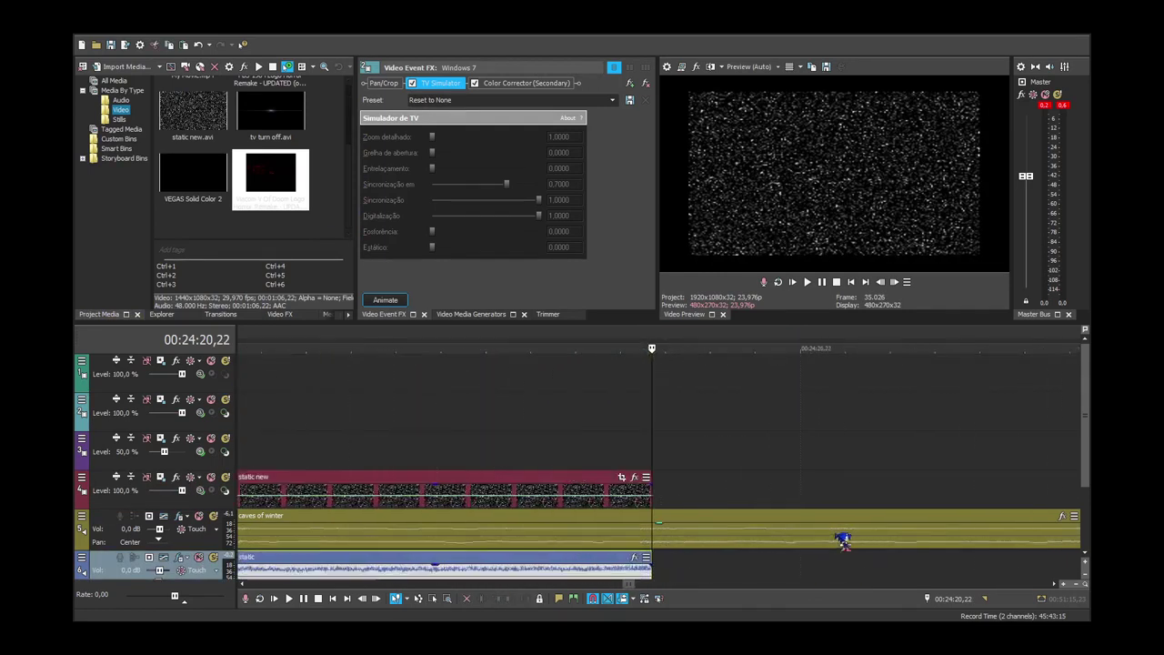
{"action": "left_click", "coordinate": [895, 282]}
{"action": "left_click", "coordinate": [651, 489]}
{"action": "left_click_drag", "start_coordinate": [651, 489], "coordinate": [851, 500]}
{"action": "left_click", "coordinate": [853, 467]}
{"action": "scroll", "coordinate": [853, 466], "scroll_direction": "down", "scroll_amount": 6}
{"action": "scroll", "coordinate": [800, 495], "scroll_direction": "up", "scroll_amount": 4}
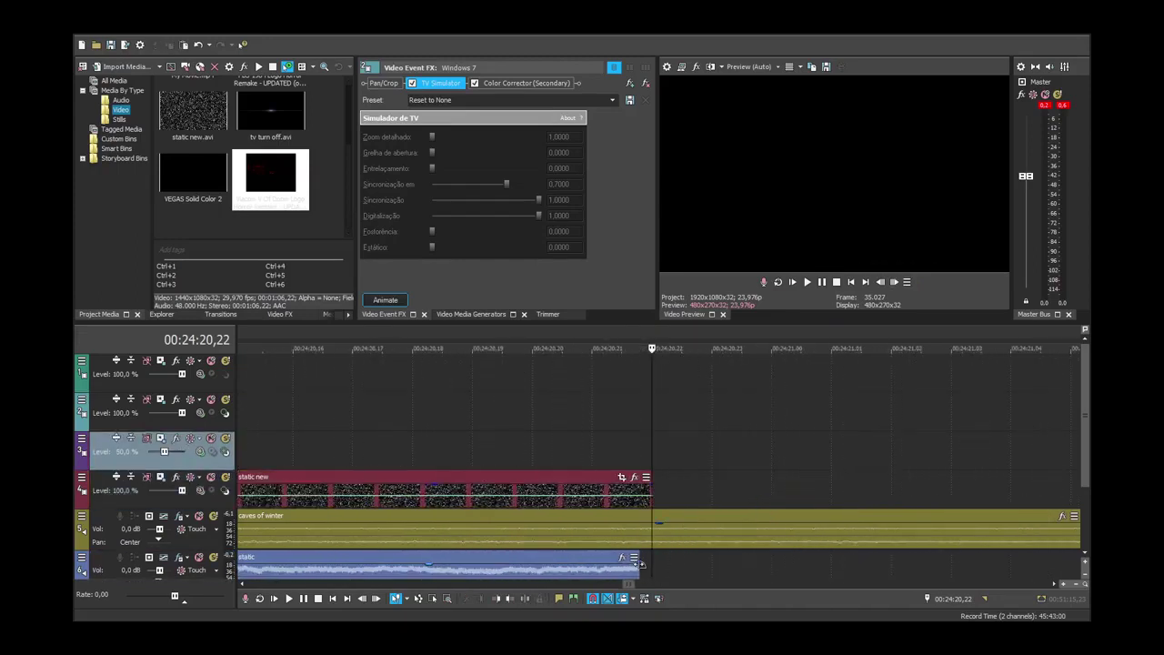
{"action": "left_click", "coordinate": [639, 567]}
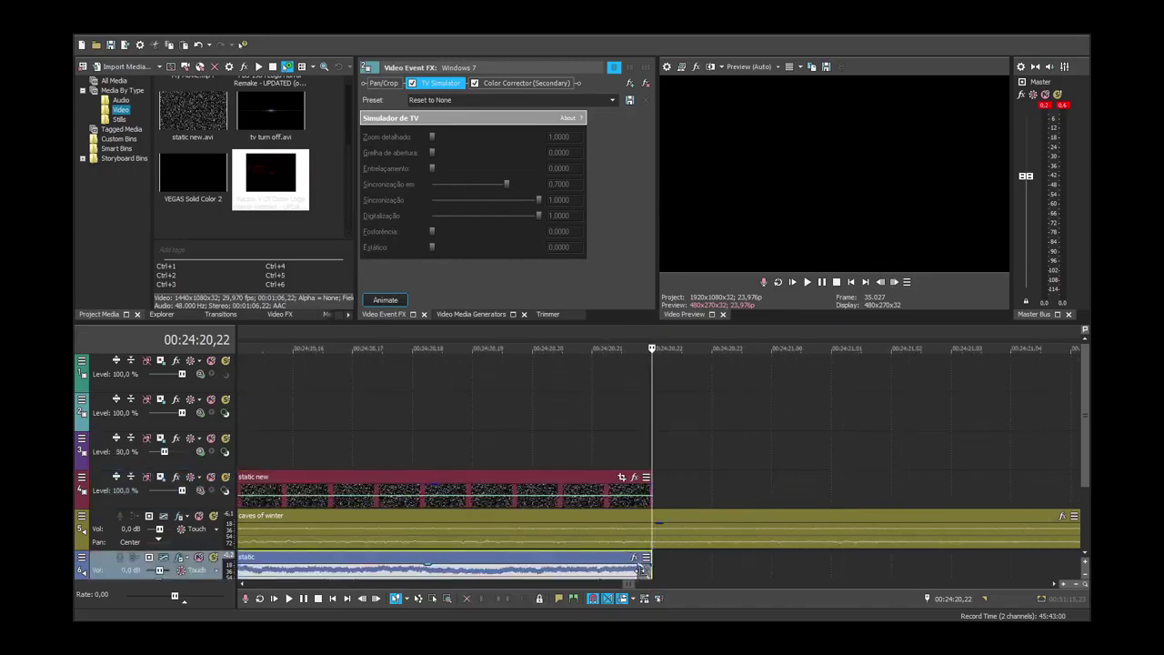
{"action": "scroll", "coordinate": [637, 509], "scroll_direction": "down", "scroll_amount": 5}
Place the Viacom V Of Doom clip on the timeline directly after the shortened static event.
{"action": "left_click", "coordinate": [578, 464]}
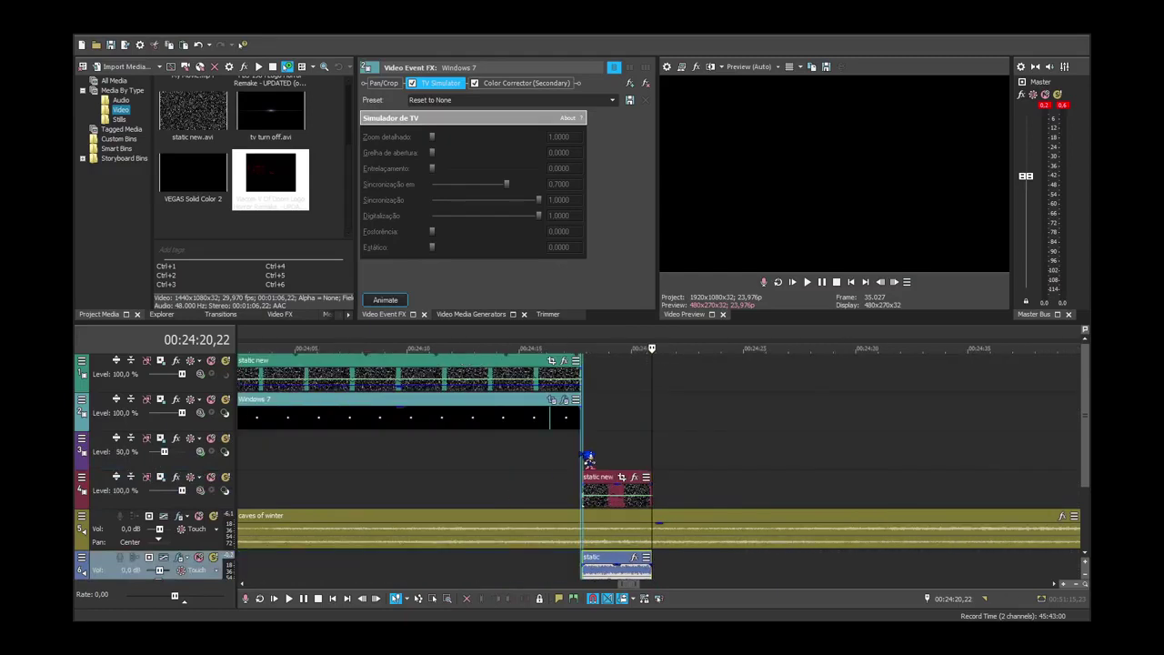
{"action": "left_click", "coordinate": [677, 464]}
{"action": "left_click_drag", "start_coordinate": [270, 179], "coordinate": [665, 501]}
{"action": "left_click", "coordinate": [682, 500]}
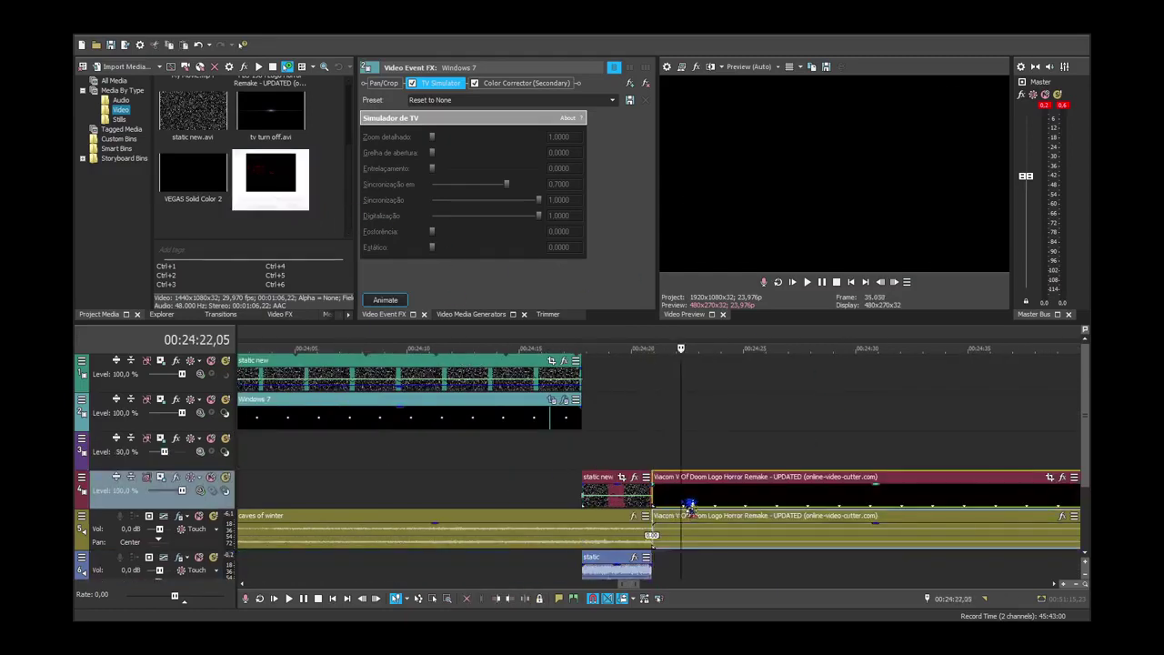
{"action": "scroll", "coordinate": [683, 500], "scroll_direction": "down", "scroll_amount": 3}
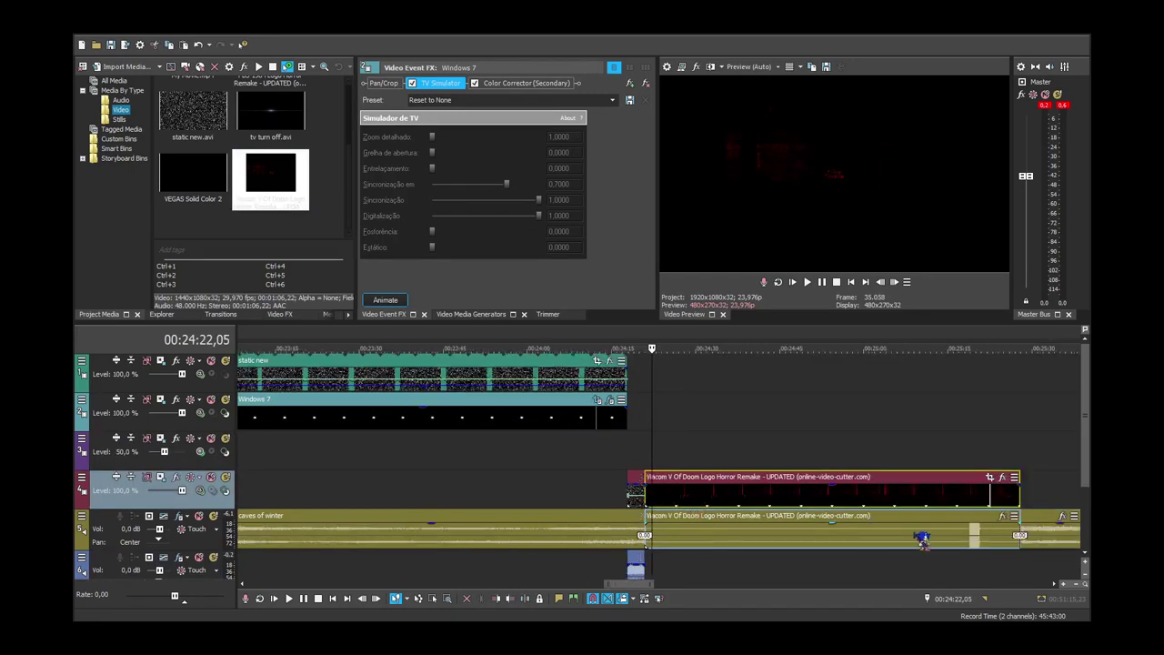
Split the "caves of winter" audio at the start of the Viacom clip and move its second part to the static audio's track.
{"action": "left_click", "coordinate": [644, 538]}
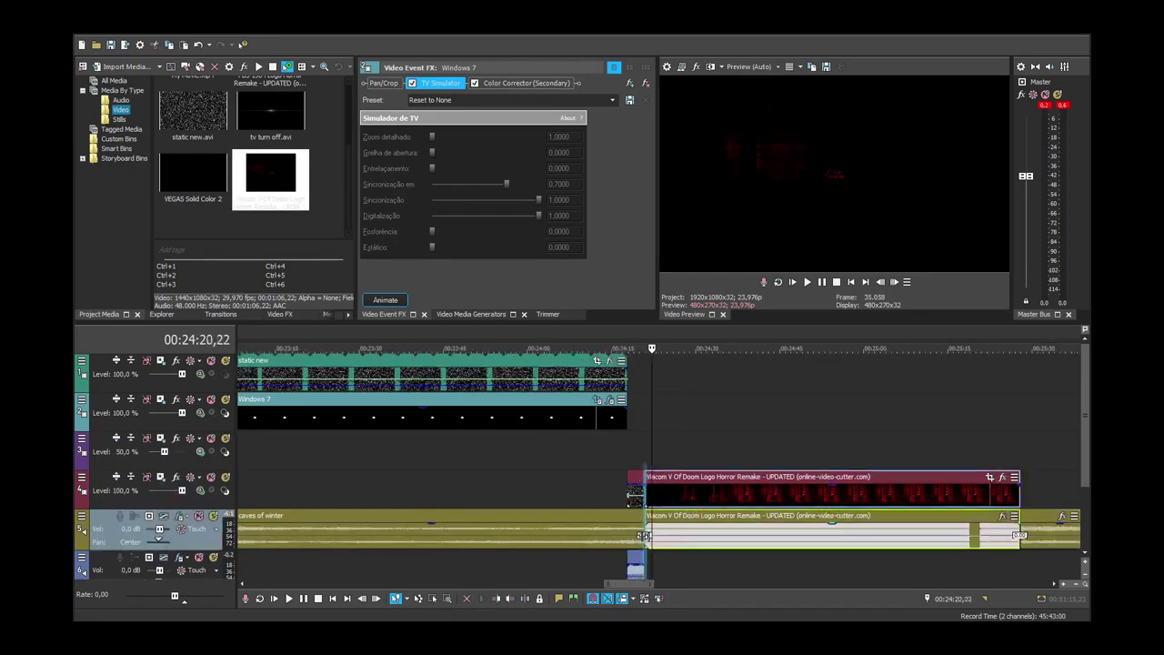
{"action": "double_click", "coordinate": [642, 537]}
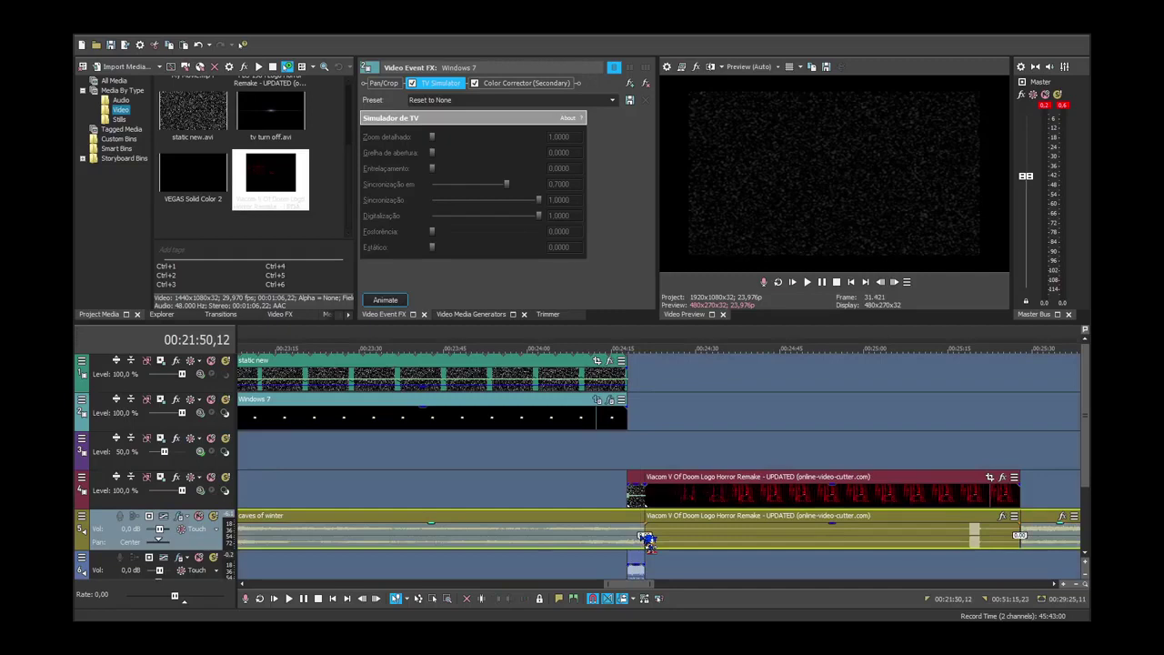
{"action": "left_click", "coordinate": [648, 466]}
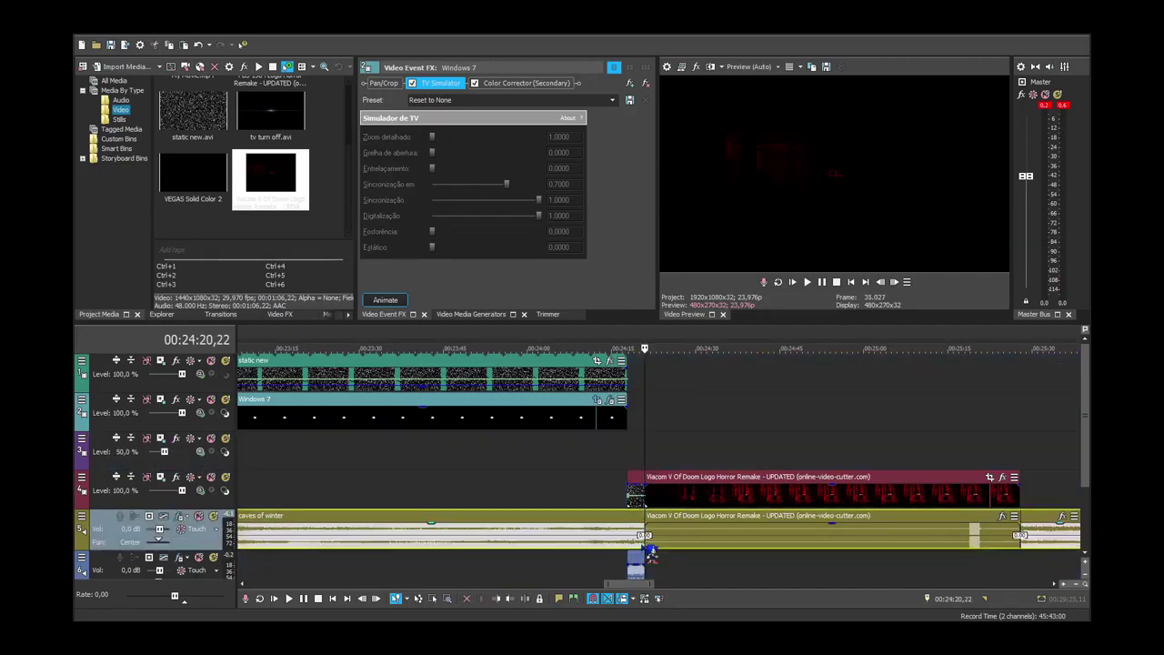
{"action": "key", "text": "s"}
{"action": "left_click_drag", "start_coordinate": [1031, 543], "coordinate": [1034, 569]}
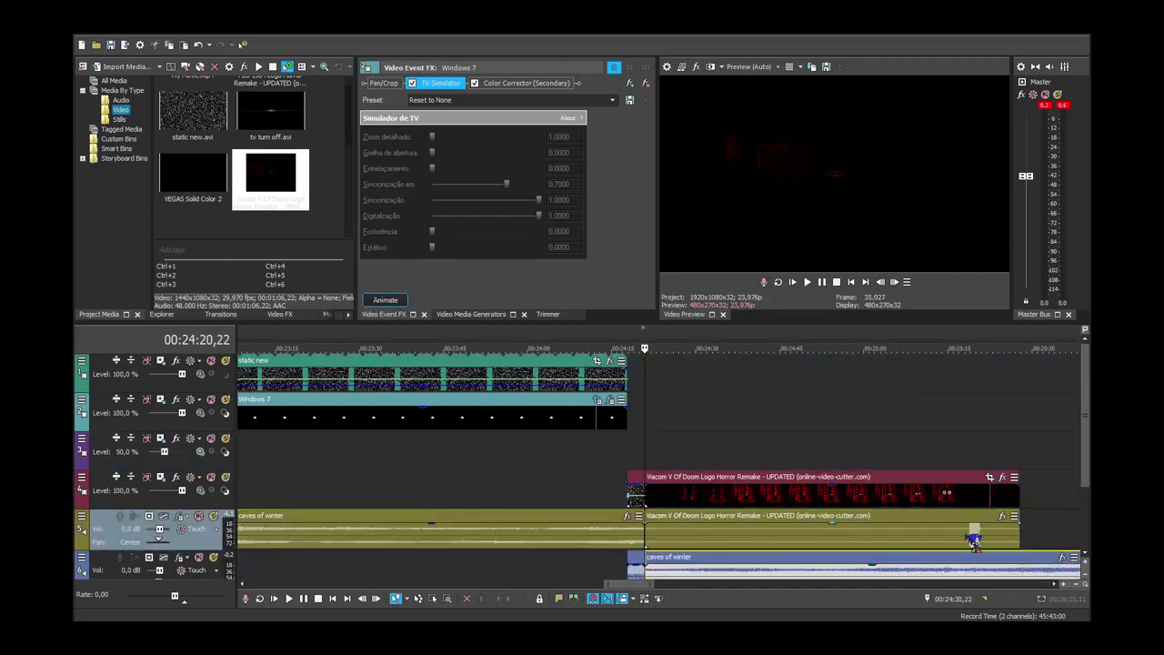
Split the Viacom clip's video and audio at 00:25:18,20, where the loud sound begins, using Draft (Quarter) preview quality.
{"action": "left_click", "coordinate": [967, 532]}
{"action": "scroll", "coordinate": [967, 533], "scroll_direction": "up", "scroll_amount": 6}
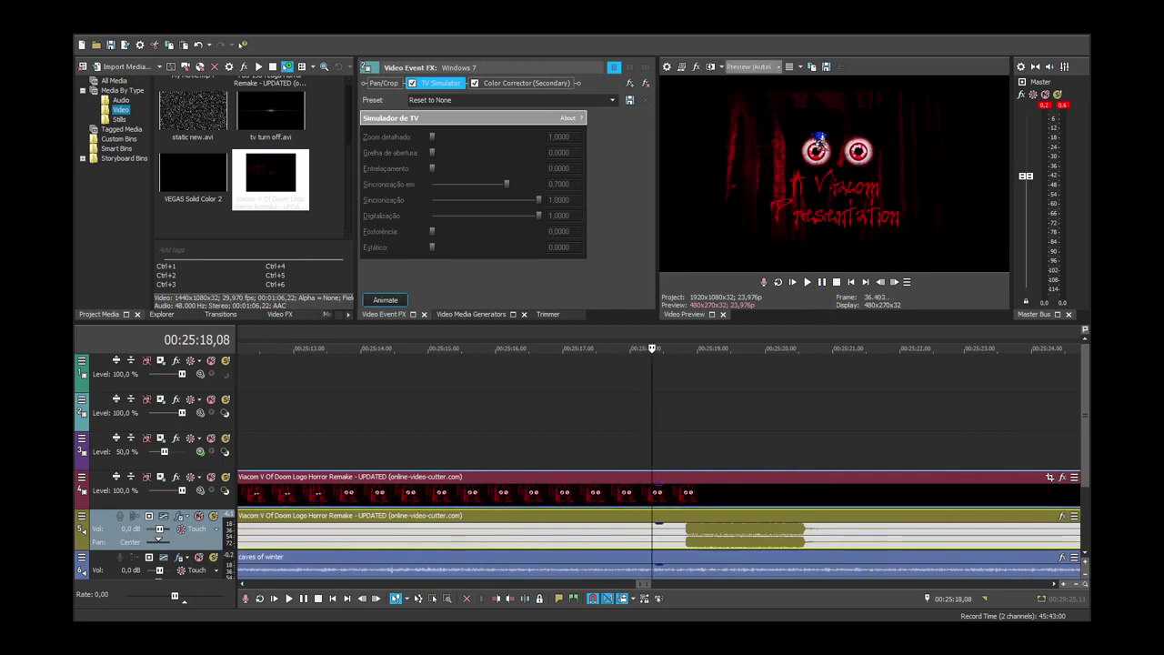
{"action": "left_click", "coordinate": [678, 494]}
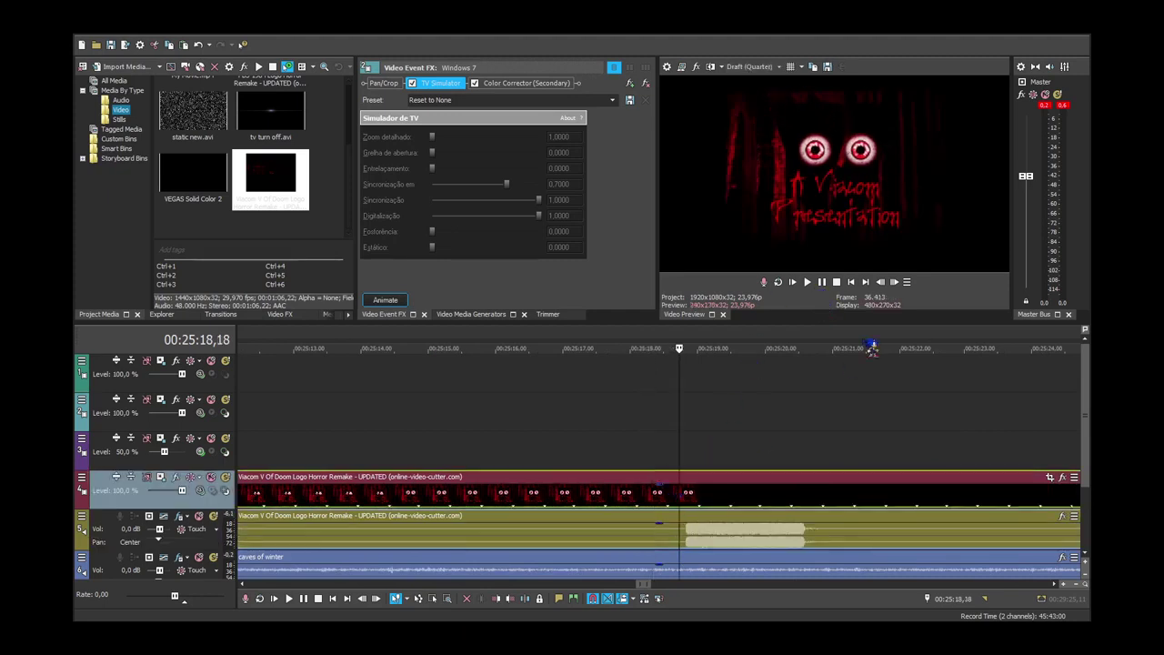
{"action": "left_click", "coordinate": [896, 283]}
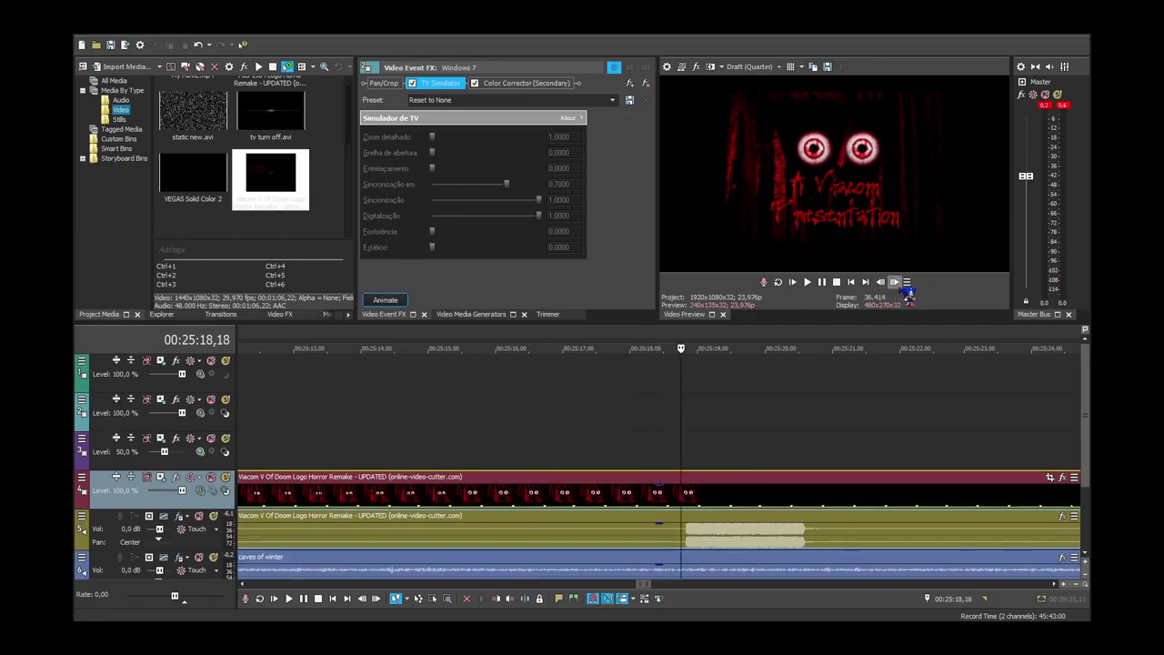
{"action": "left_click", "coordinate": [897, 284]}
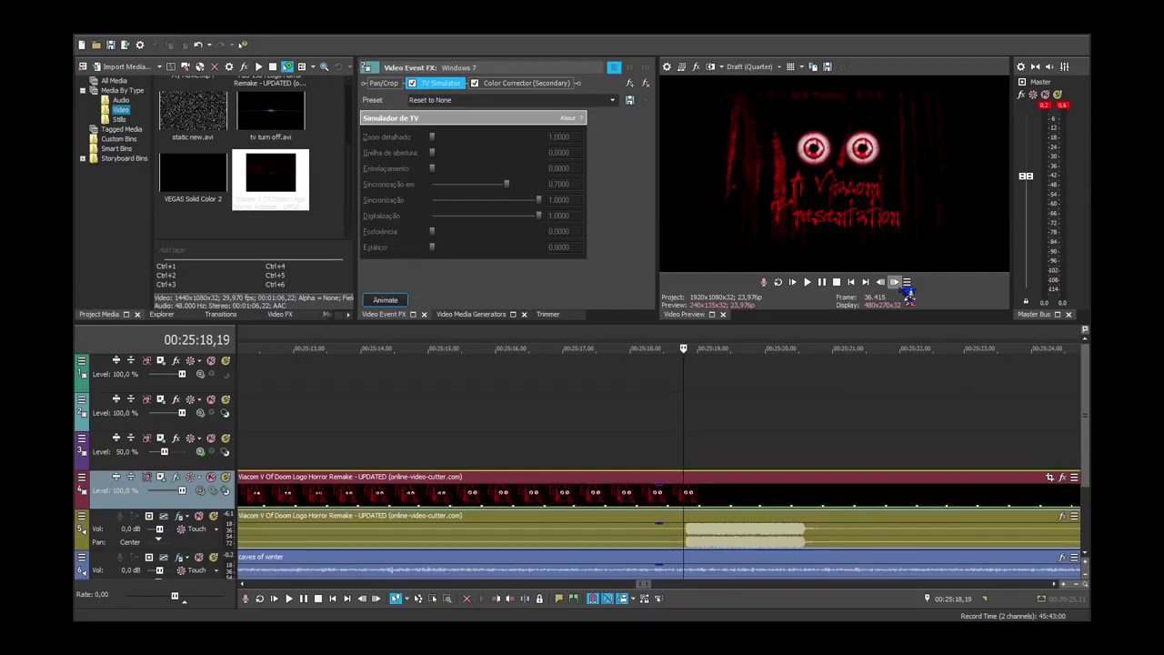
{"action": "left_click", "coordinate": [897, 284]}
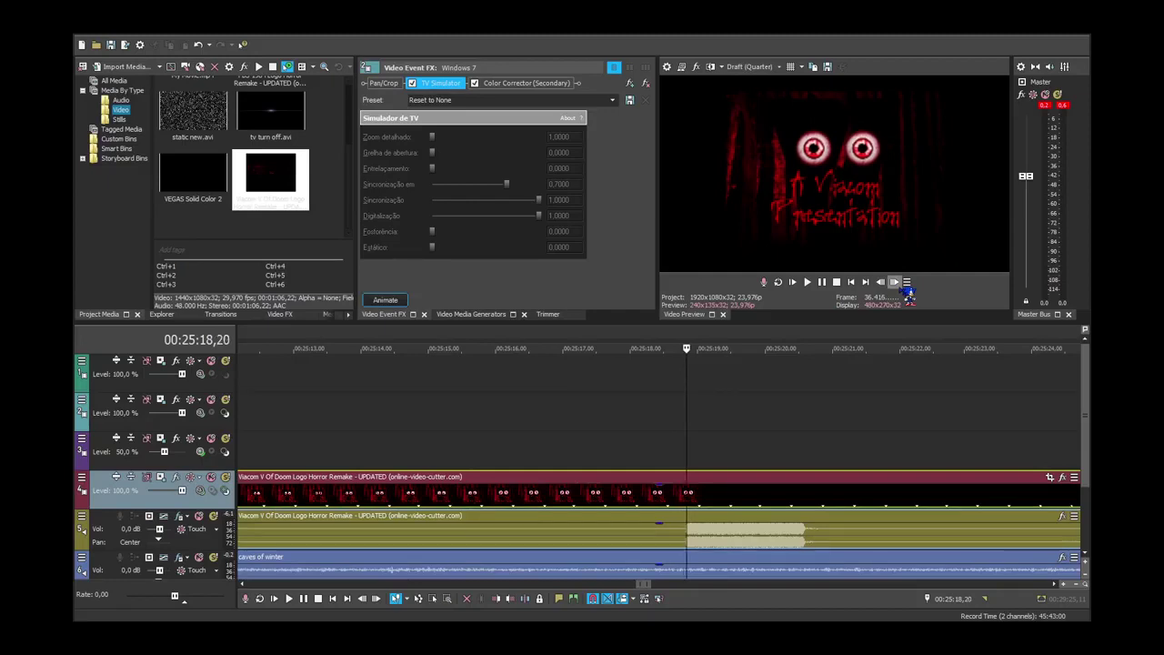
{"action": "left_click", "coordinate": [897, 283]}
{"action": "scroll", "coordinate": [836, 445], "scroll_direction": "up", "scroll_amount": 4}
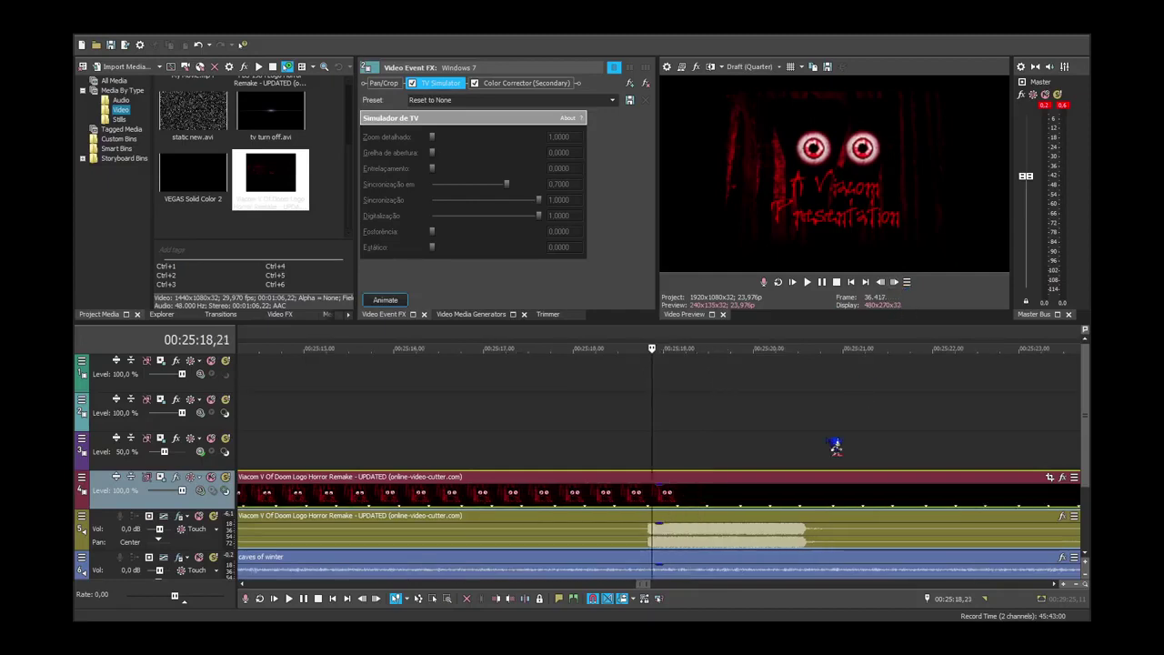
{"action": "left_click", "coordinate": [886, 282]}
{"action": "left_click", "coordinate": [886, 282]}
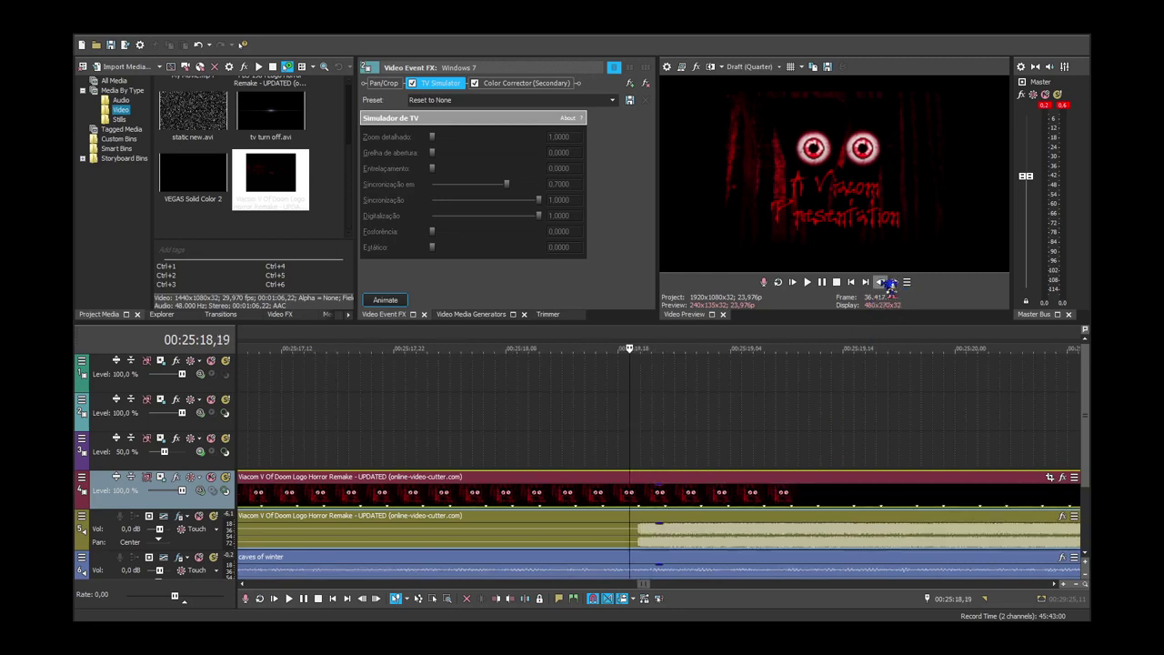
{"action": "left_click", "coordinate": [896, 284]}
{"action": "key", "text": "s"}
{"action": "scroll", "coordinate": [769, 454], "scroll_direction": "down", "scroll_amount": 8}
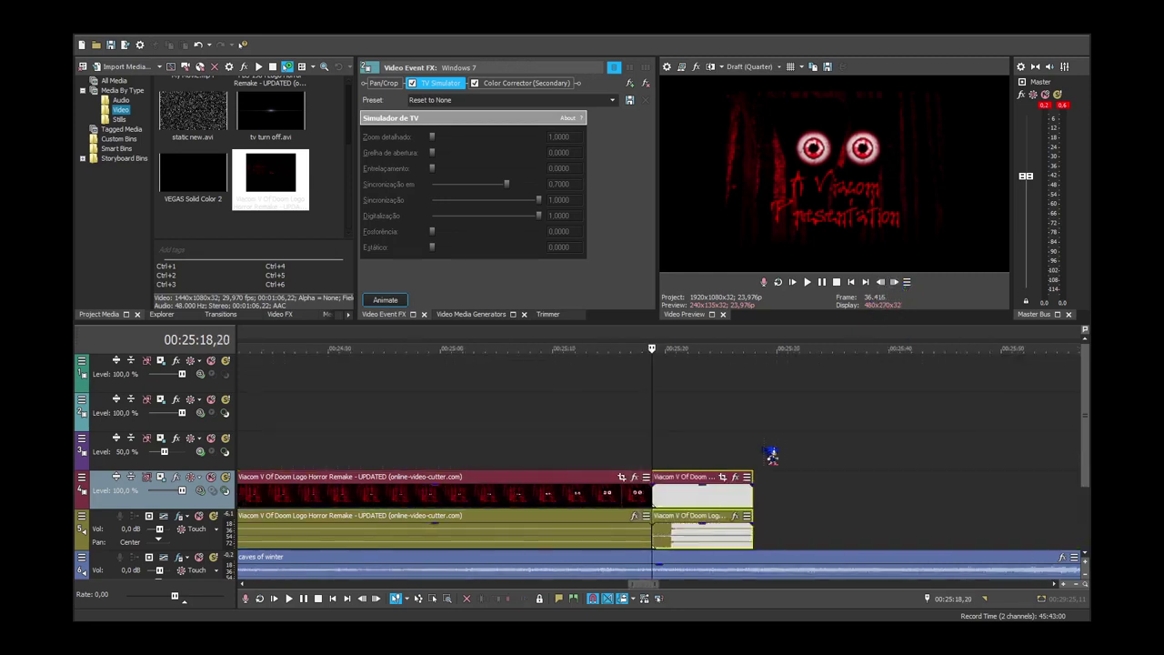
Delete the quiet first part of the Viacom clip and place the remaining part directly after the static event.
{"action": "left_click", "coordinate": [538, 495]}
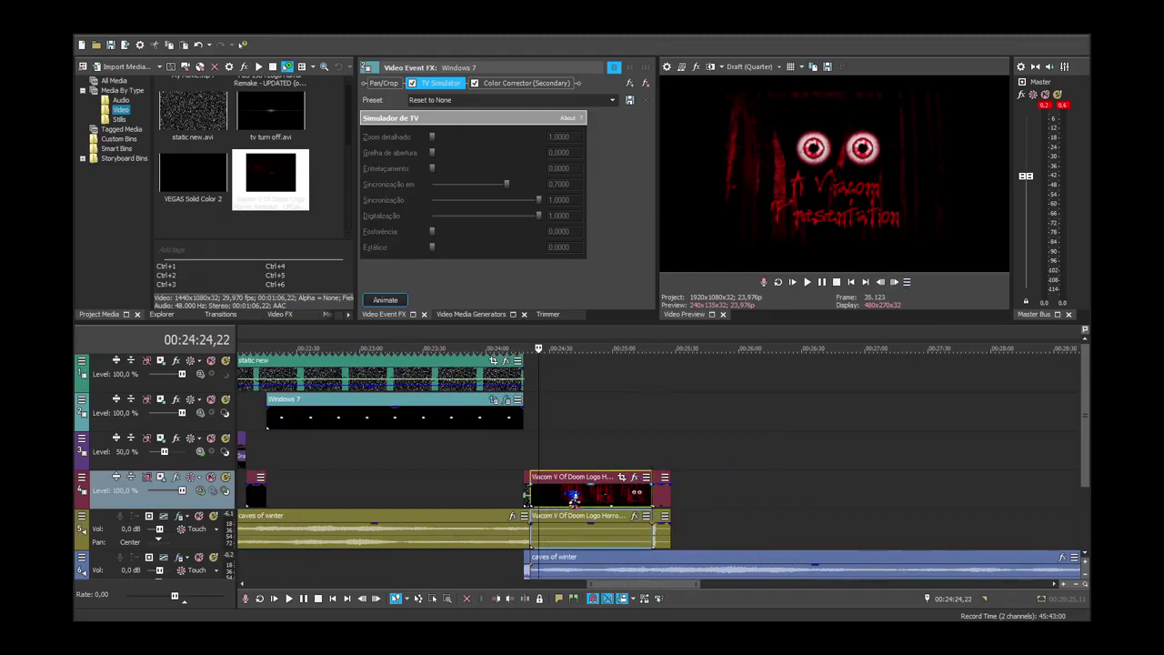
{"action": "key", "text": "Delete"}
{"action": "scroll", "coordinate": [627, 453], "scroll_direction": "up", "scroll_amount": 8}
{"action": "left_click", "coordinate": [658, 449]}
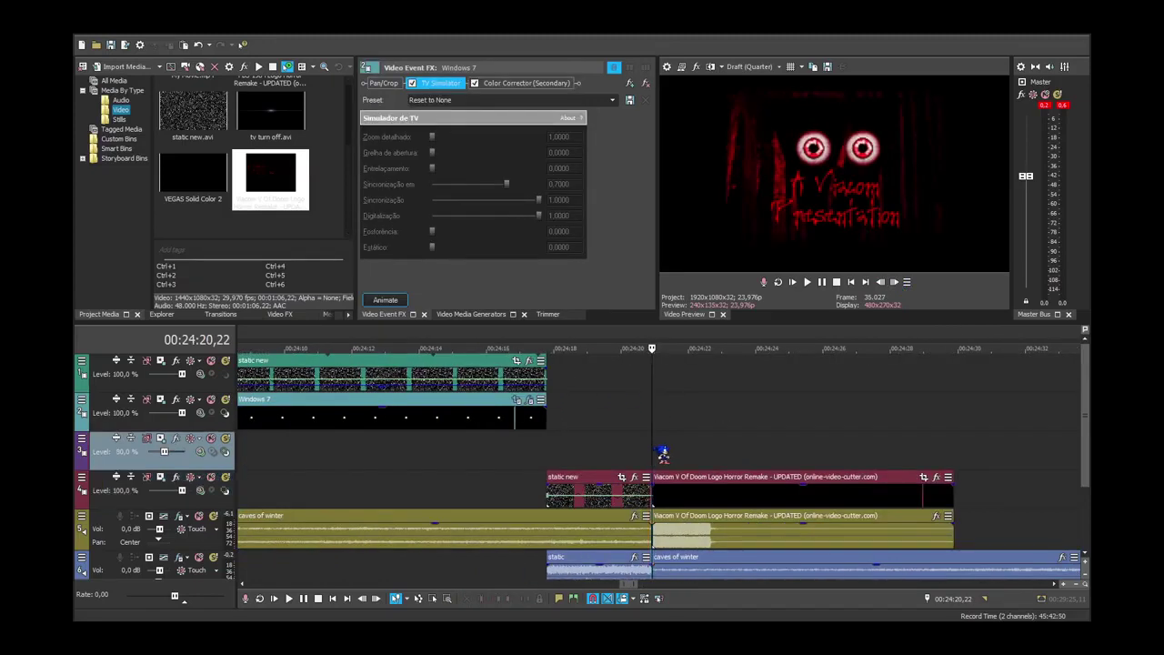
Align the start of the second "caves of winter" audio part with the start of the Viacom clip.
{"action": "scroll", "coordinate": [673, 453], "scroll_direction": "up", "scroll_amount": 10}
{"action": "left_click", "coordinate": [663, 497]}
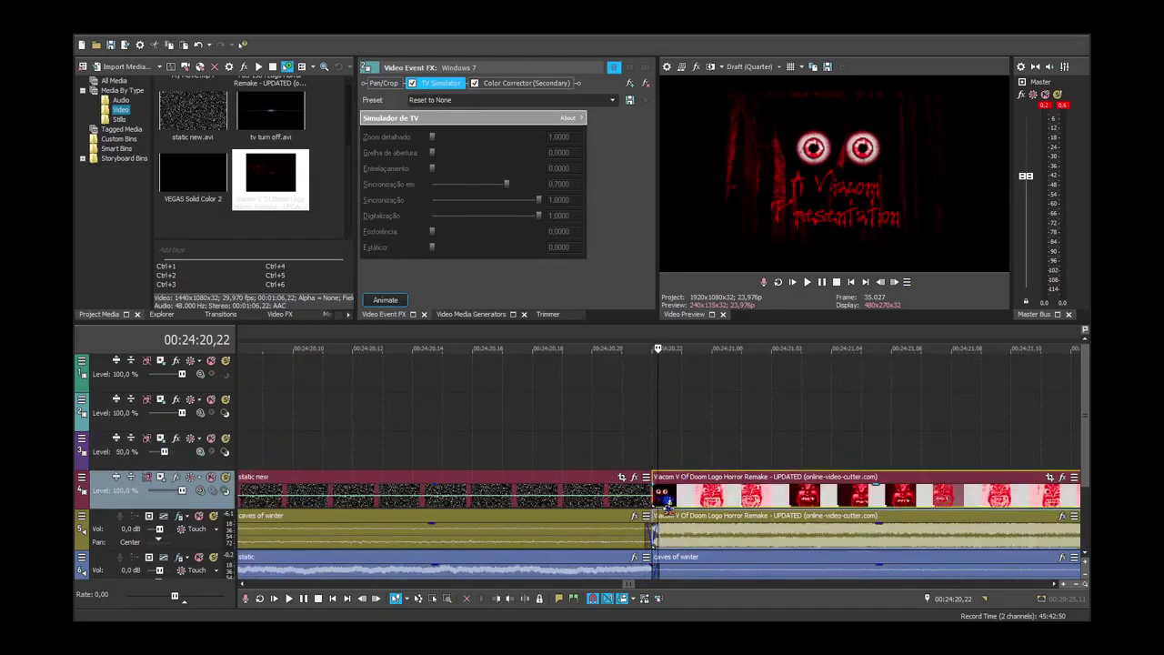
{"action": "left_click", "coordinate": [664, 500]}
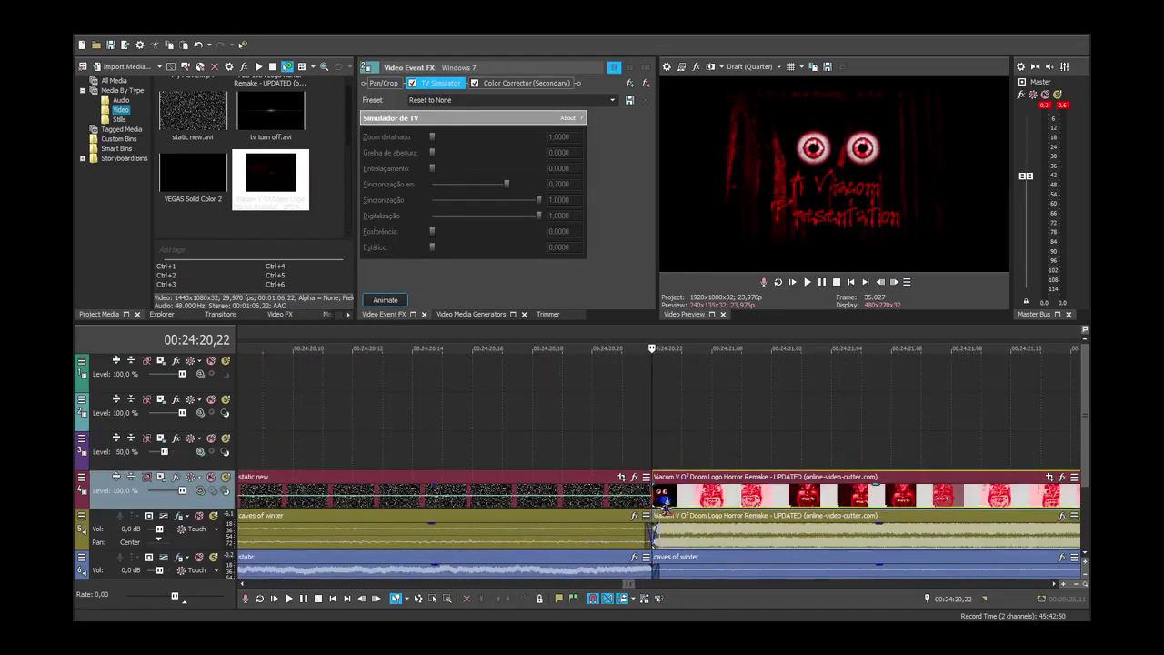
{"action": "left_click", "coordinate": [648, 539]}
{"action": "left_click_drag", "start_coordinate": [657, 571], "coordinate": [649, 571]}
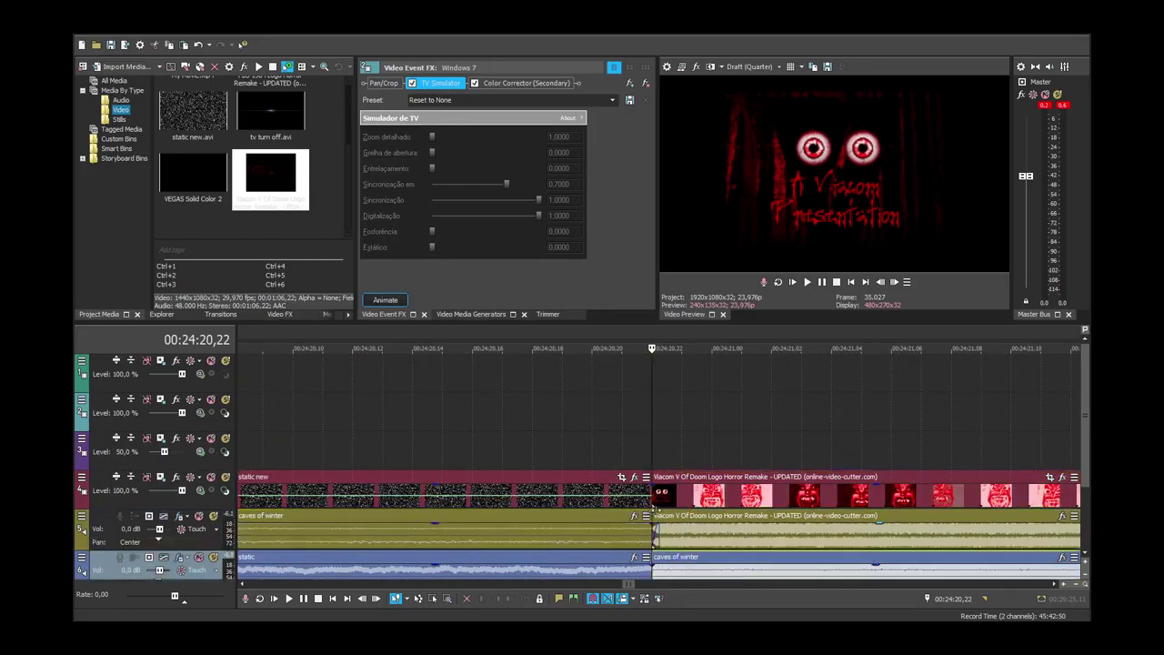
Split the Viacom video at 00:24:20,23, delete its single first frame and close the gap to the static event.
{"action": "left_click", "coordinate": [660, 497]}
{"action": "left_click", "coordinate": [895, 284]}
{"action": "key", "text": "s"}
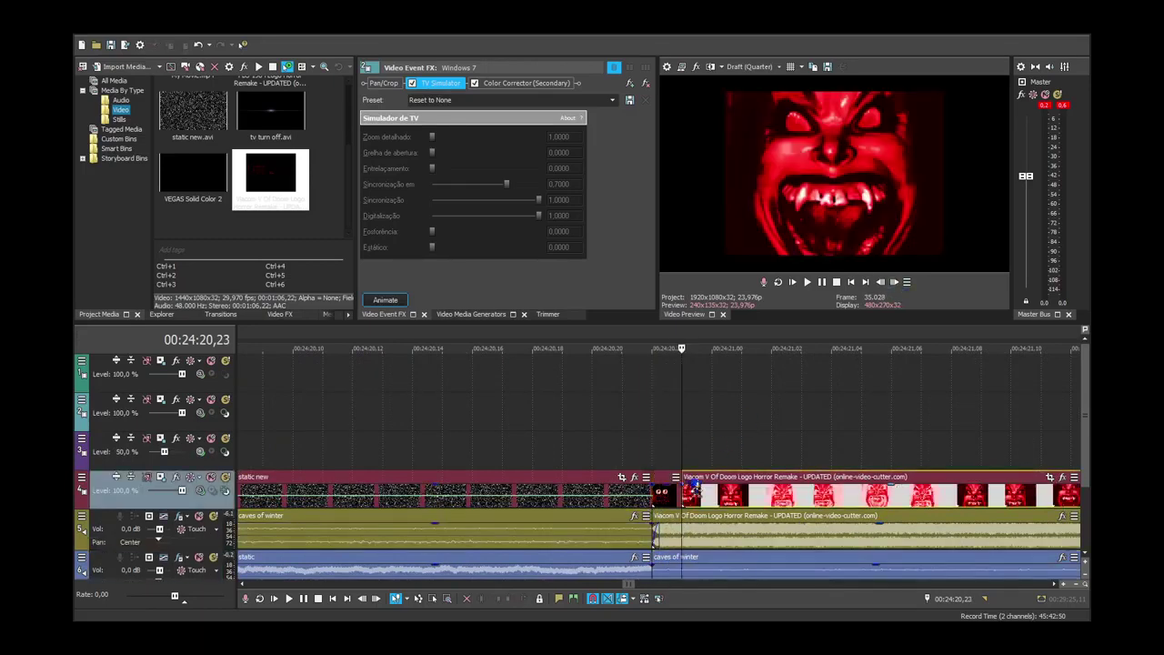
{"action": "left_click", "coordinate": [666, 497]}
{"action": "key", "text": "Delete"}
{"action": "scroll", "coordinate": [668, 497], "scroll_direction": "down", "scroll_amount": 4}
{"action": "scroll", "coordinate": [771, 445], "scroll_direction": "up", "scroll_amount": 1}
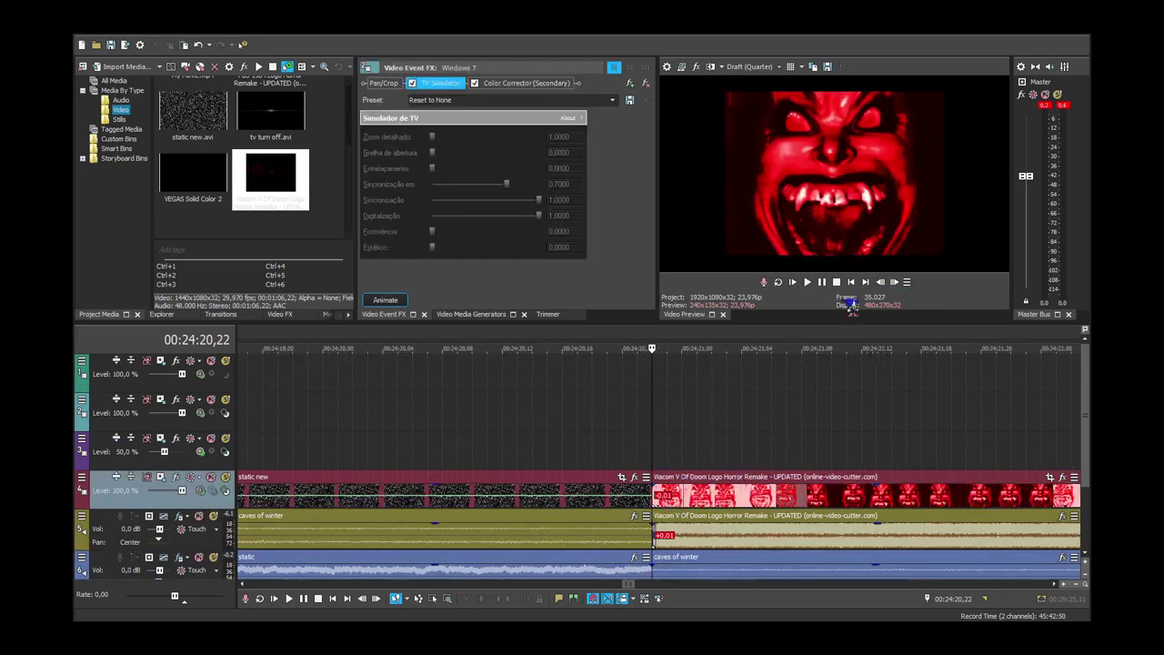
Split the Viacom clip's video and audio at 00:24:22,16, just after the screaming face ends, and delete the remaining part.
{"action": "left_click", "coordinate": [950, 505]}
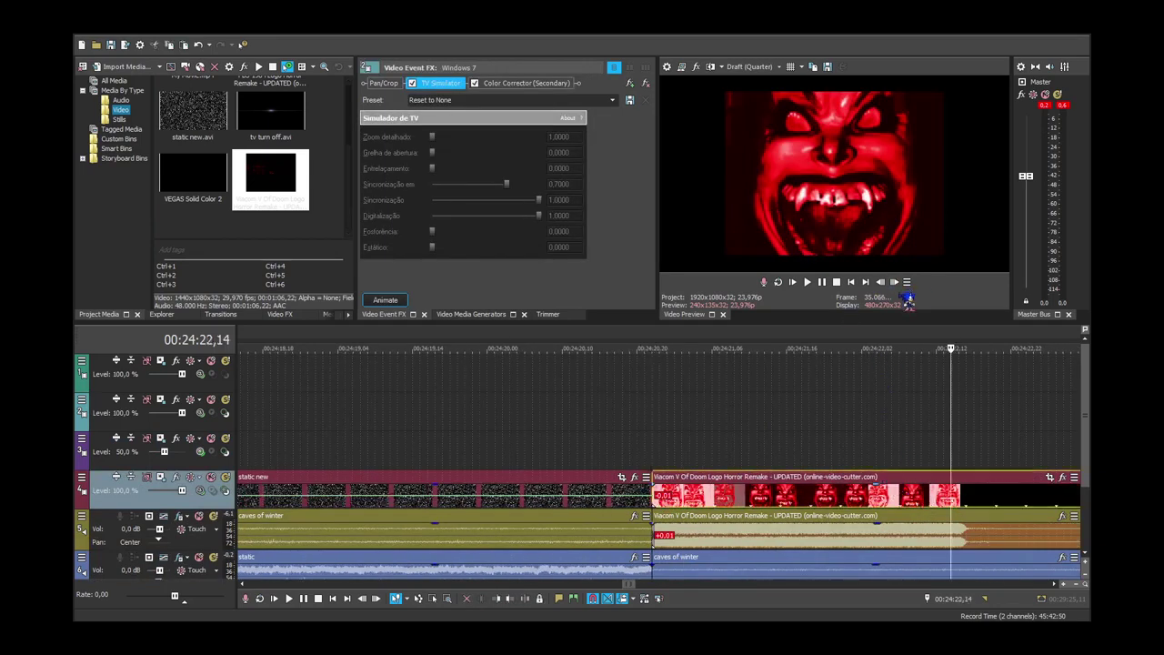
{"action": "left_click", "coordinate": [896, 283]}
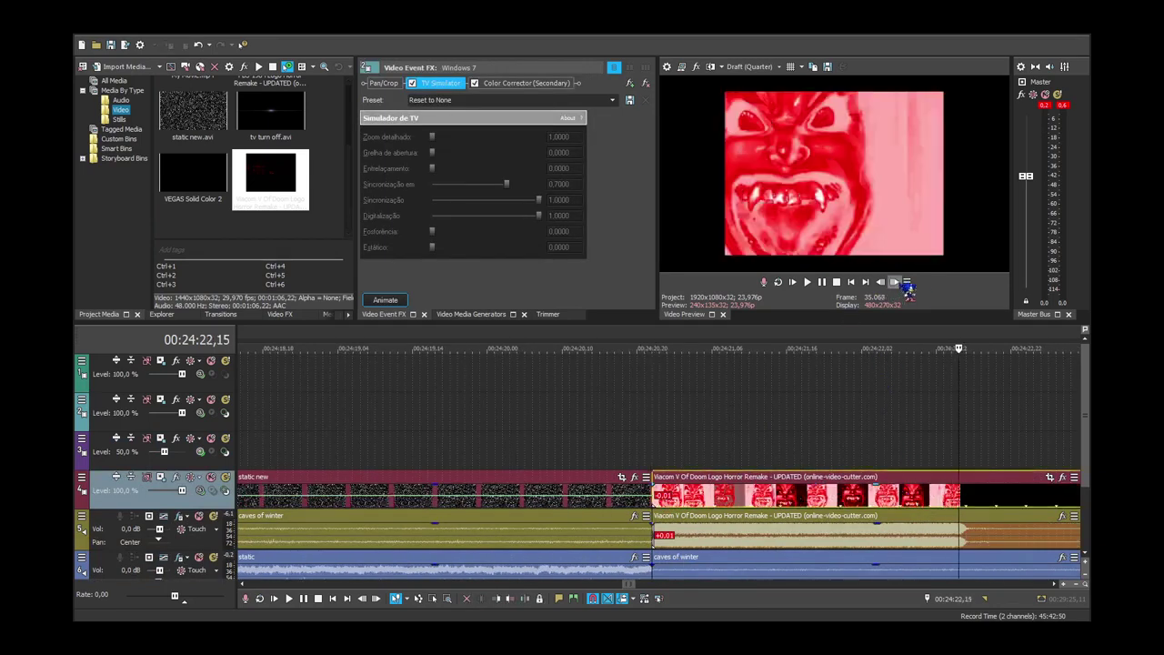
{"action": "left_click", "coordinate": [897, 283]}
{"action": "scroll", "coordinate": [787, 446], "scroll_direction": "up", "scroll_amount": 4}
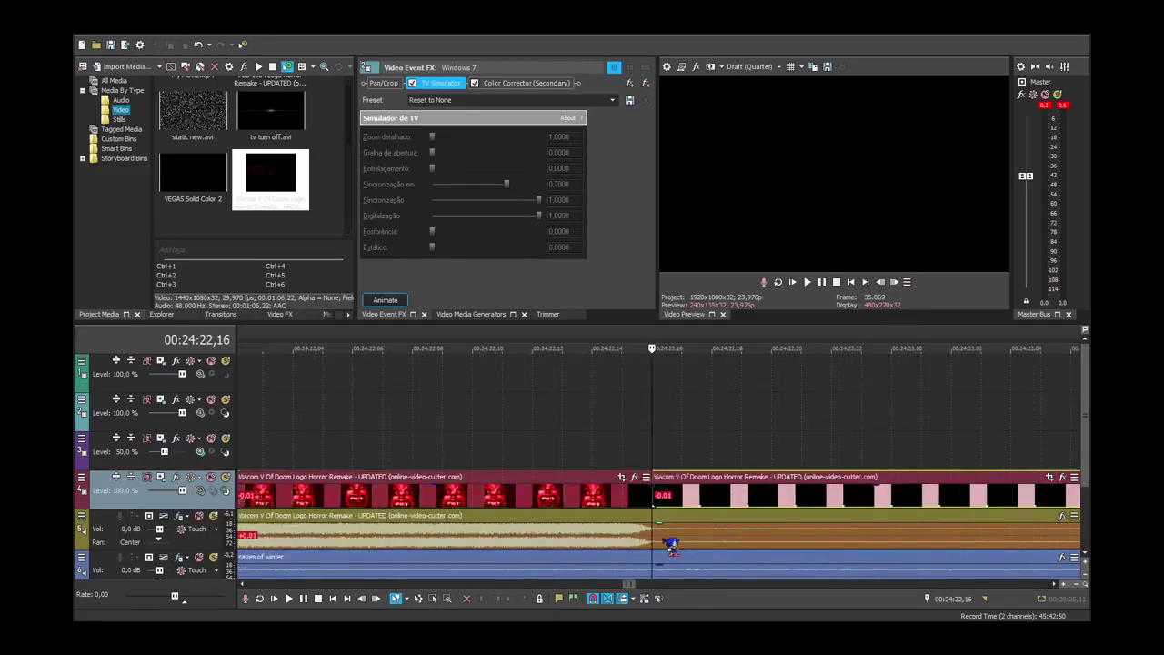
{"action": "left_click", "coordinate": [664, 539]}
{"action": "key", "text": "Delete"}
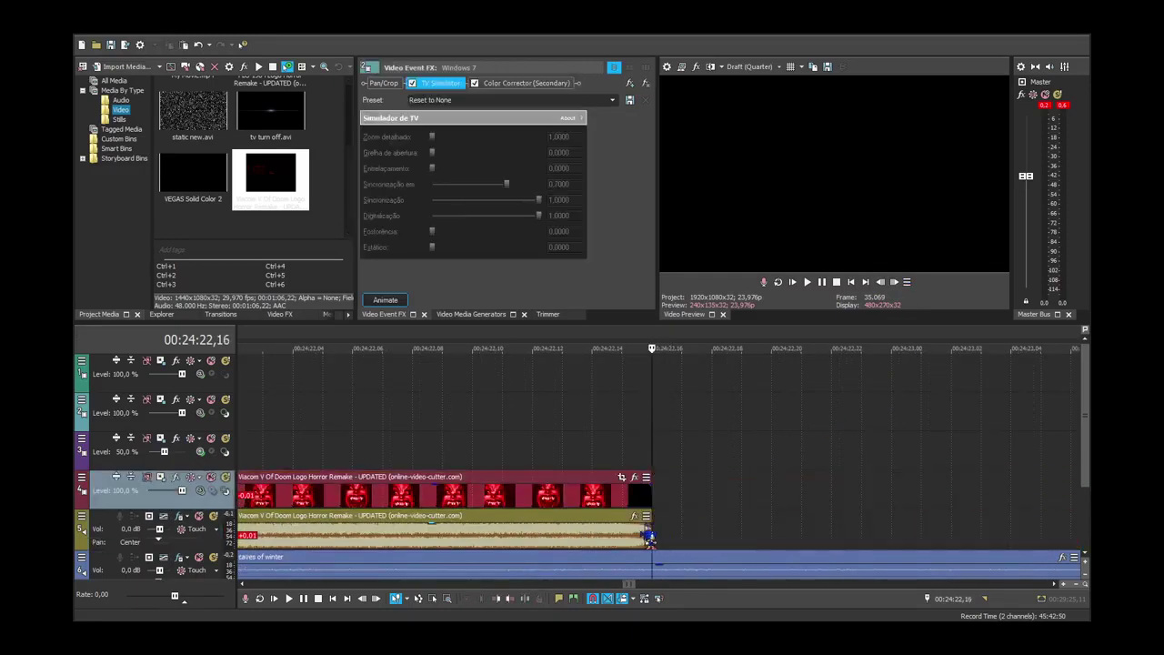
Examine the start and end edges of the trimmed Viacom audio for gaps or leftover sound.
{"action": "scroll", "coordinate": [647, 540], "scroll_direction": "down", "scroll_amount": 1}
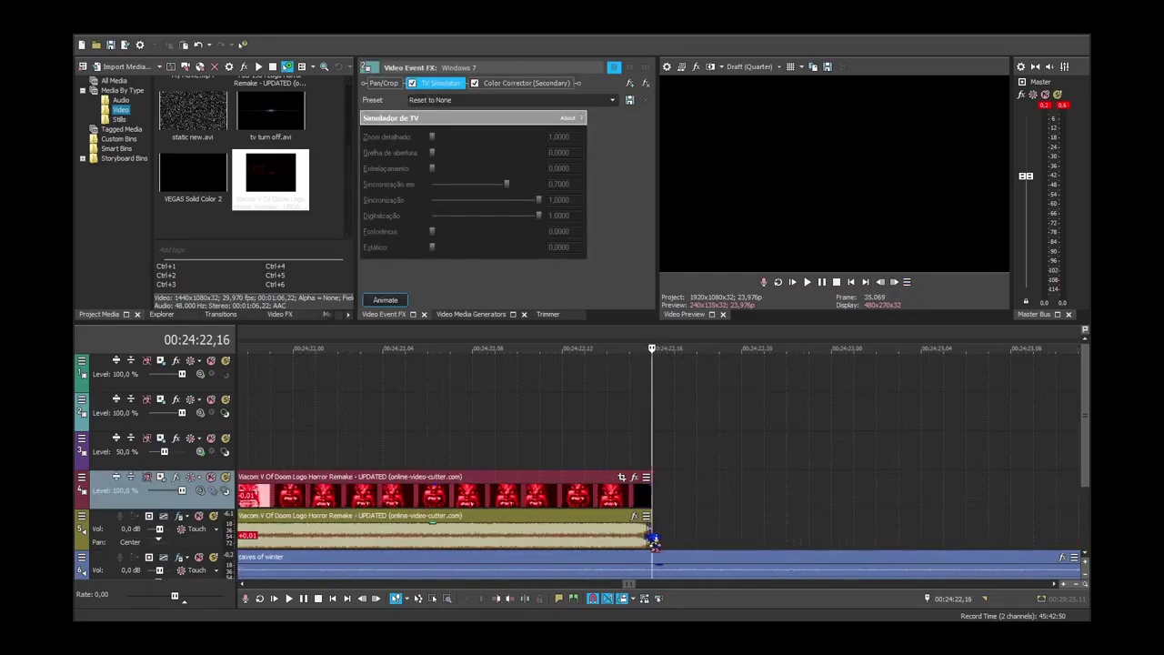
{"action": "left_click", "coordinate": [649, 538]}
{"action": "scroll", "coordinate": [650, 540], "scroll_direction": "down", "scroll_amount": 6}
{"action": "left_click", "coordinate": [537, 538]}
{"action": "scroll", "coordinate": [564, 541], "scroll_direction": "up", "scroll_amount": 1}
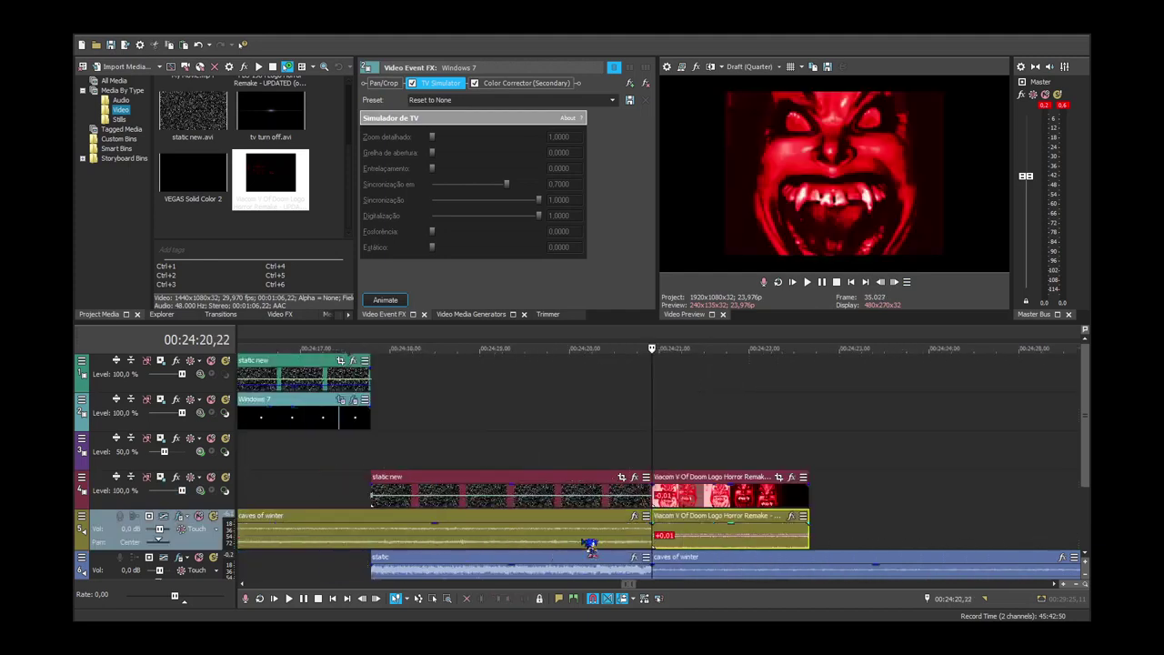
{"action": "scroll", "coordinate": [611, 542], "scroll_direction": "up", "scroll_amount": 3}
{"action": "scroll", "coordinate": [649, 535], "scroll_direction": "down", "scroll_amount": 1}
{"action": "scroll", "coordinate": [667, 535], "scroll_direction": "up", "scroll_amount": 2}
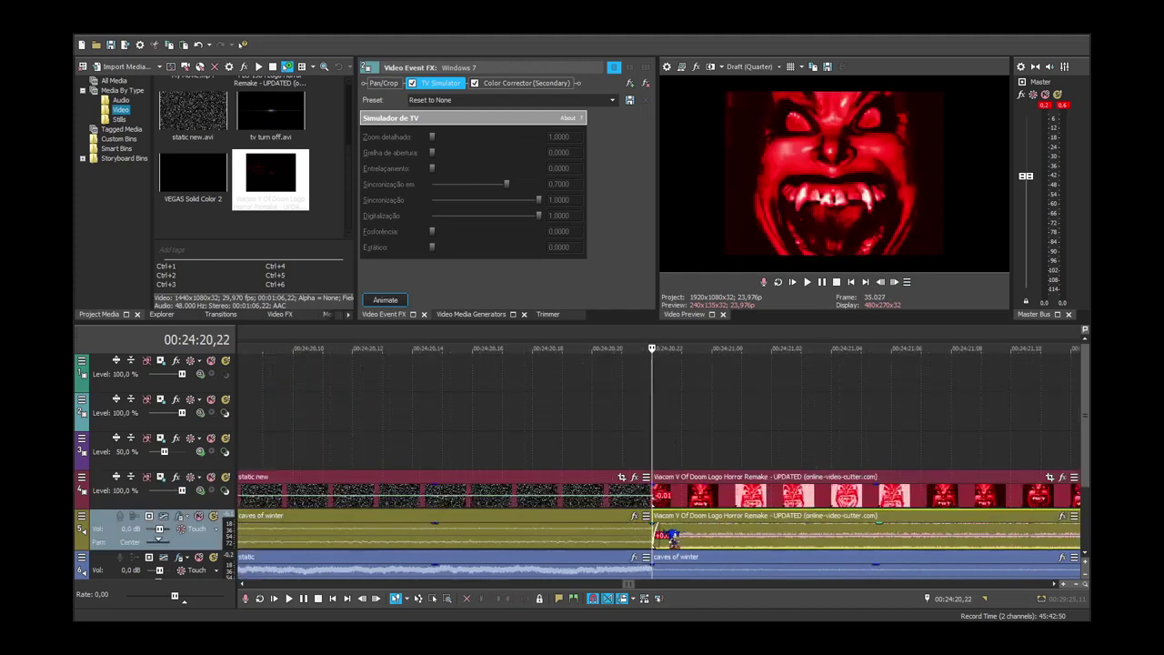
{"action": "scroll", "coordinate": [808, 469], "scroll_direction": "down", "scroll_amount": 3}
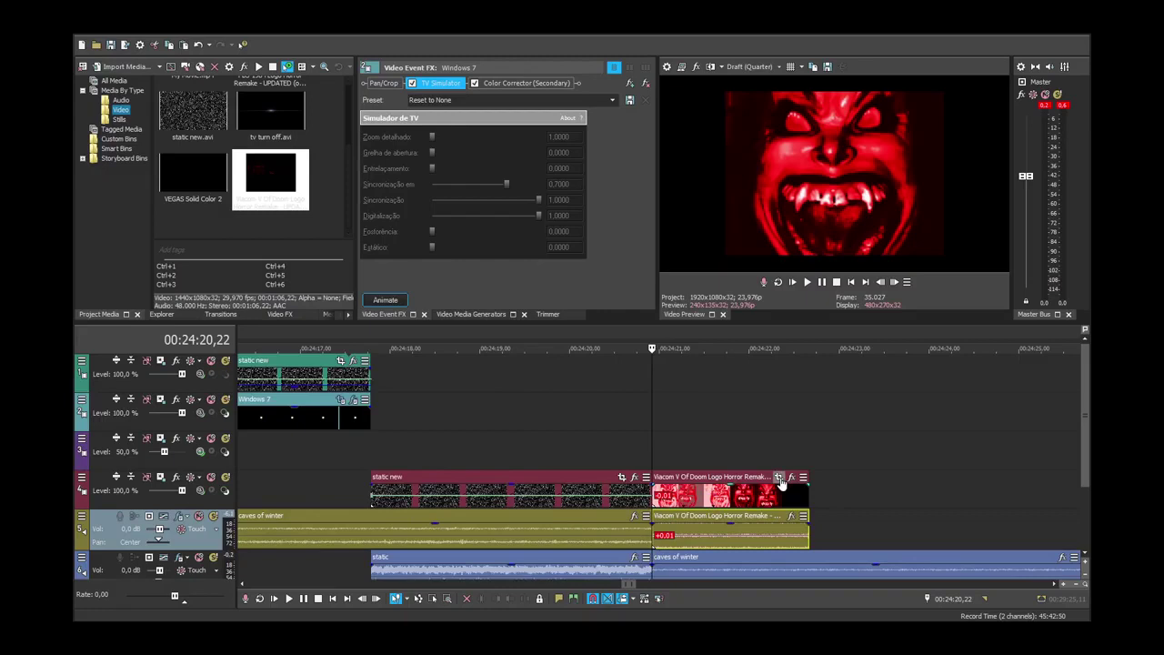
Try cropping the Viacom video to the output aspect ratio in Pan/Crop, play it, and restore the Default preset.
{"action": "left_click", "coordinate": [779, 477]}
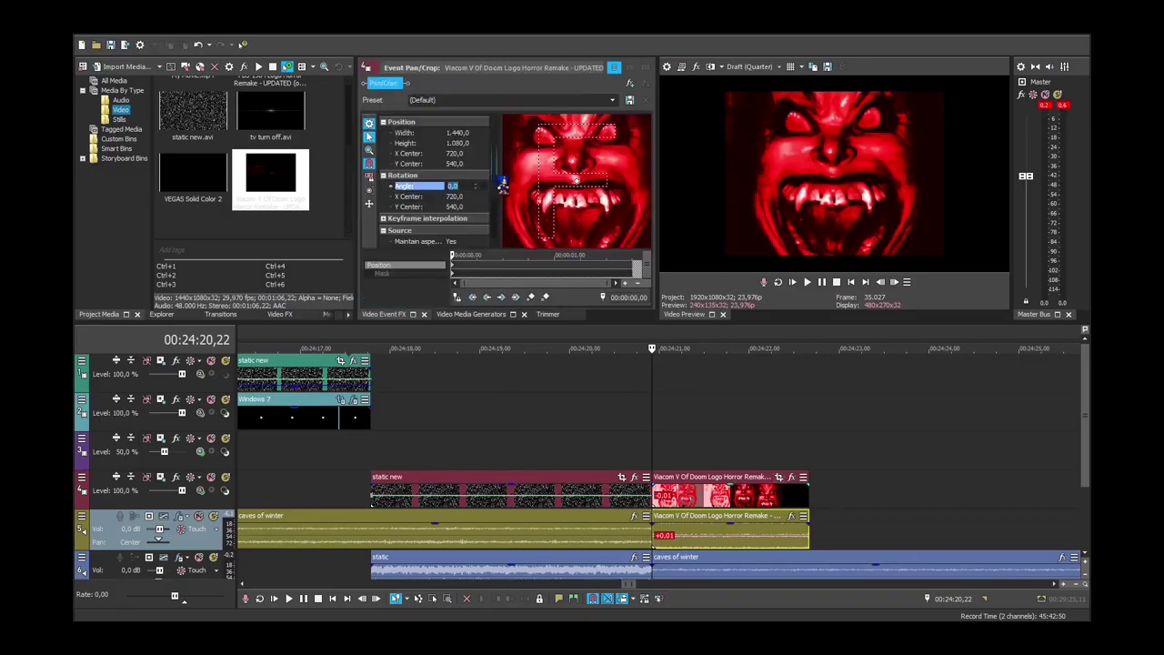
{"action": "scroll", "coordinate": [501, 183], "scroll_direction": "down", "scroll_amount": 2}
{"action": "left_click", "coordinate": [581, 259]}
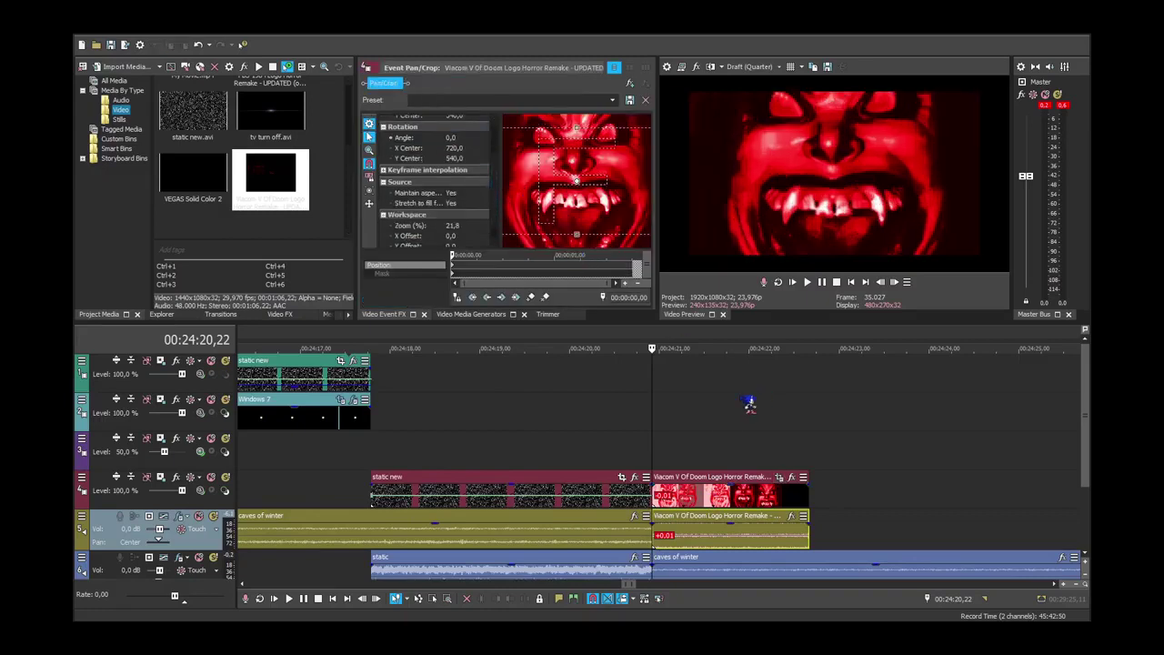
{"action": "left_click", "coordinate": [809, 282]}
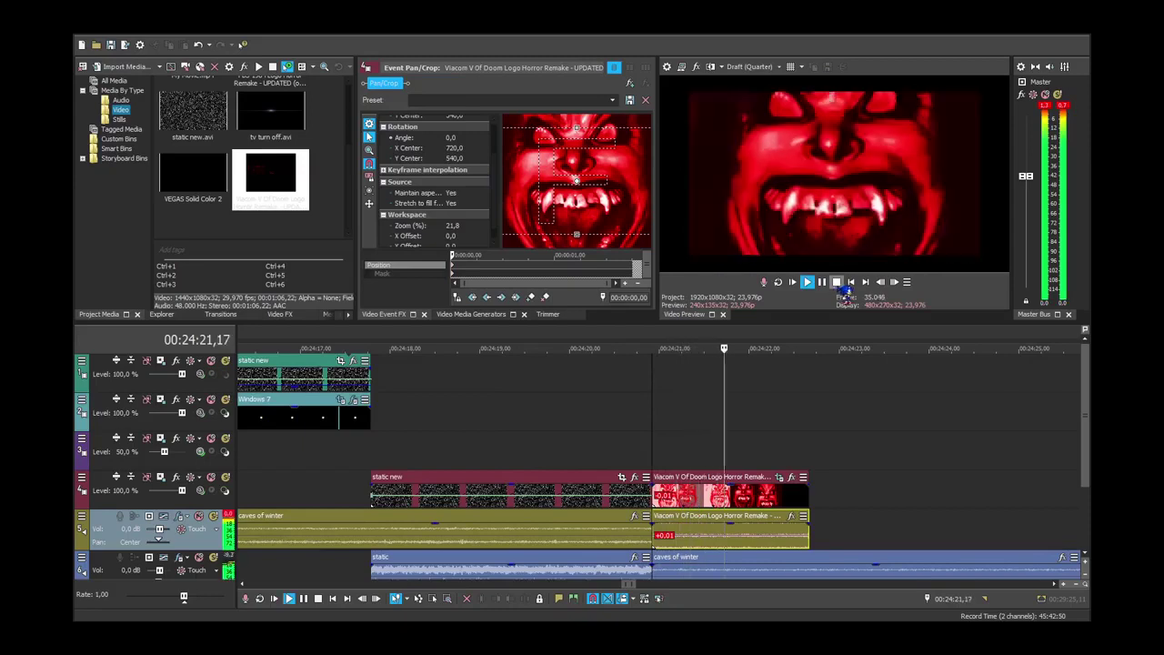
{"action": "key", "text": "space"}
{"action": "left_click", "coordinate": [620, 101]}
{"action": "left_click", "coordinate": [602, 112]}
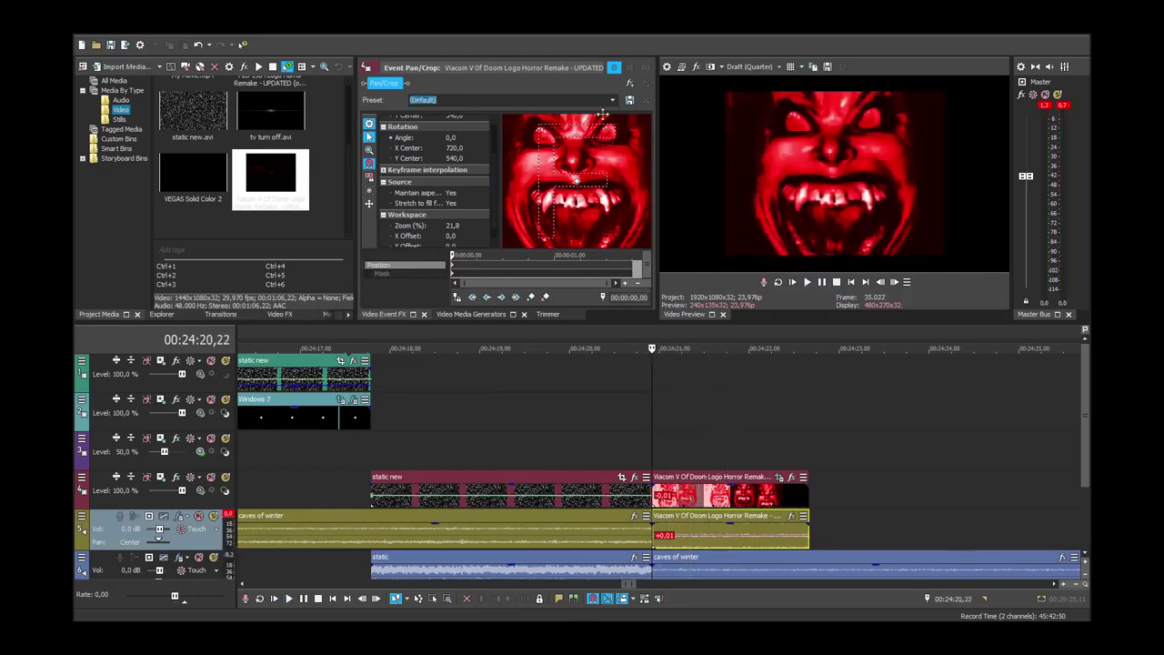
Set Maintain aspect ratio to No for the Viacom video and move the event to the Windows 7 track.
{"action": "double_click", "coordinate": [478, 199]}
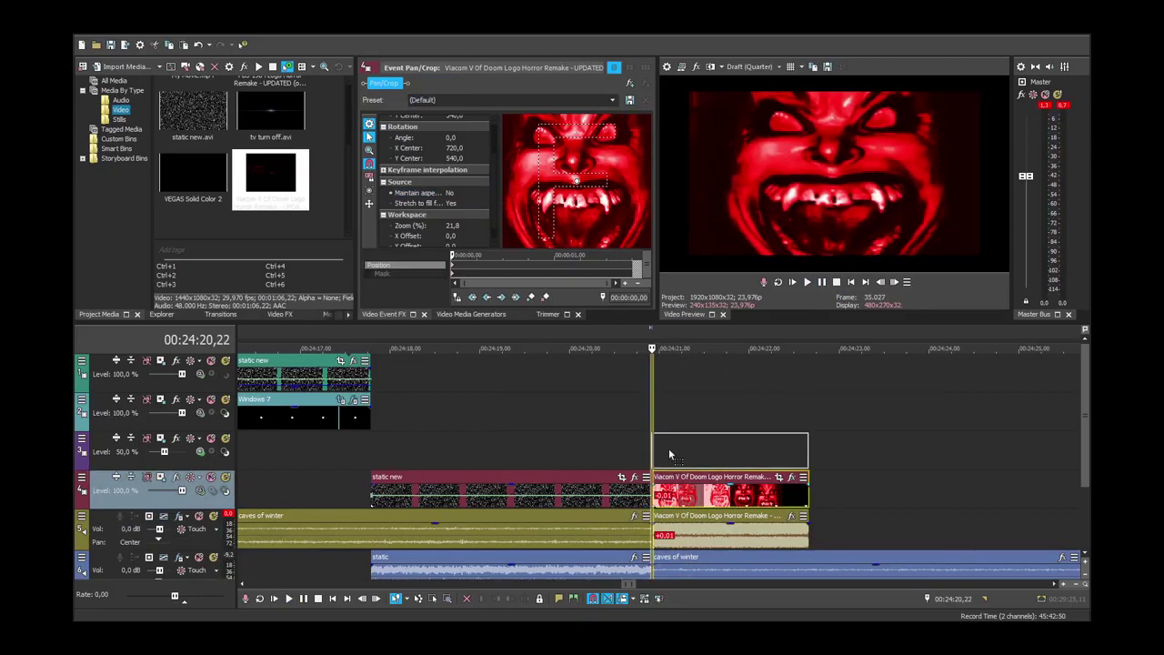
{"action": "left_click_drag", "start_coordinate": [668, 447], "coordinate": [673, 411]}
{"action": "left_click", "coordinate": [806, 281]}
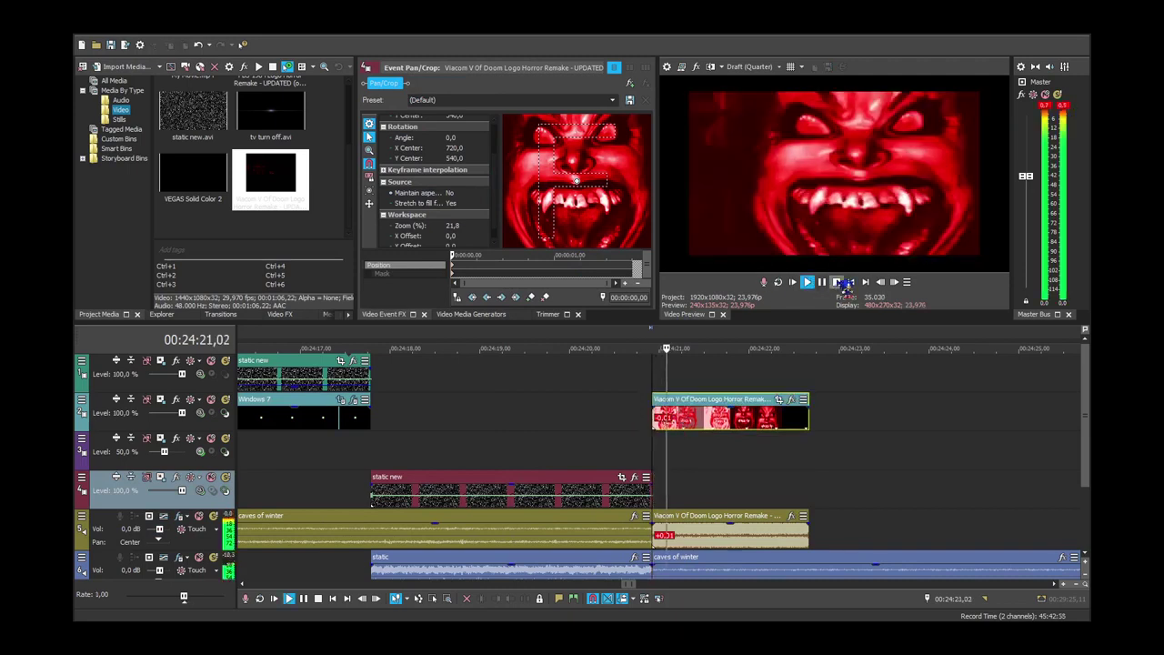
{"action": "left_click", "coordinate": [836, 282]}
Split "caves of winter" at the Viacom clip's end, move the later part to the Viacom audio track and delete the part beneath the clip.
{"action": "left_click", "coordinate": [586, 494]}
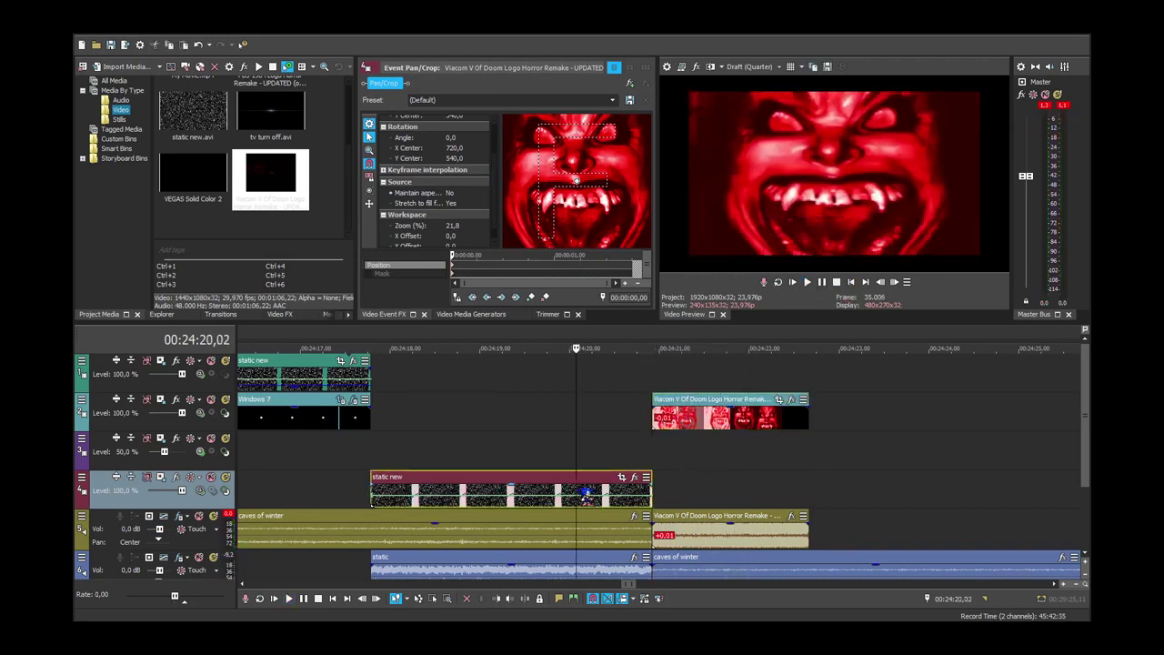
{"action": "scroll", "coordinate": [641, 550], "scroll_direction": "down", "scroll_amount": 5}
{"action": "left_click", "coordinate": [698, 572]}
{"action": "key", "text": "s"}
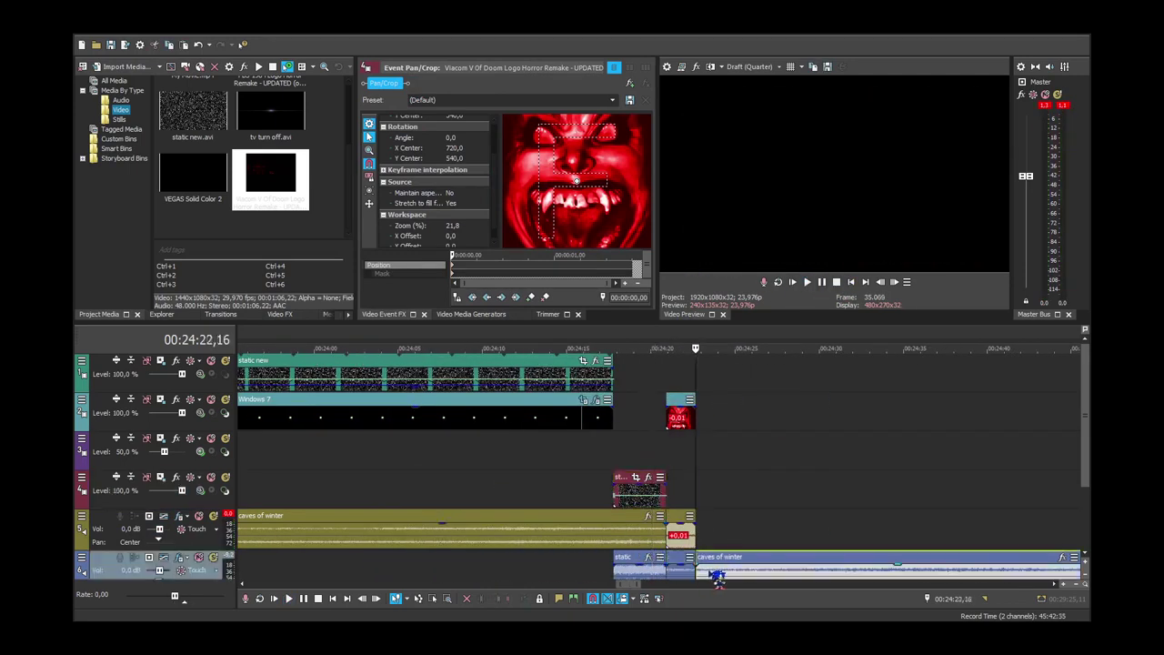
{"action": "left_click_drag", "start_coordinate": [711, 571], "coordinate": [711, 542]}
{"action": "scroll", "coordinate": [636, 573], "scroll_direction": "up", "scroll_amount": 5}
{"action": "scroll", "coordinate": [639, 574], "scroll_direction": "up", "scroll_amount": 1}
{"action": "left_click", "coordinate": [609, 572]}
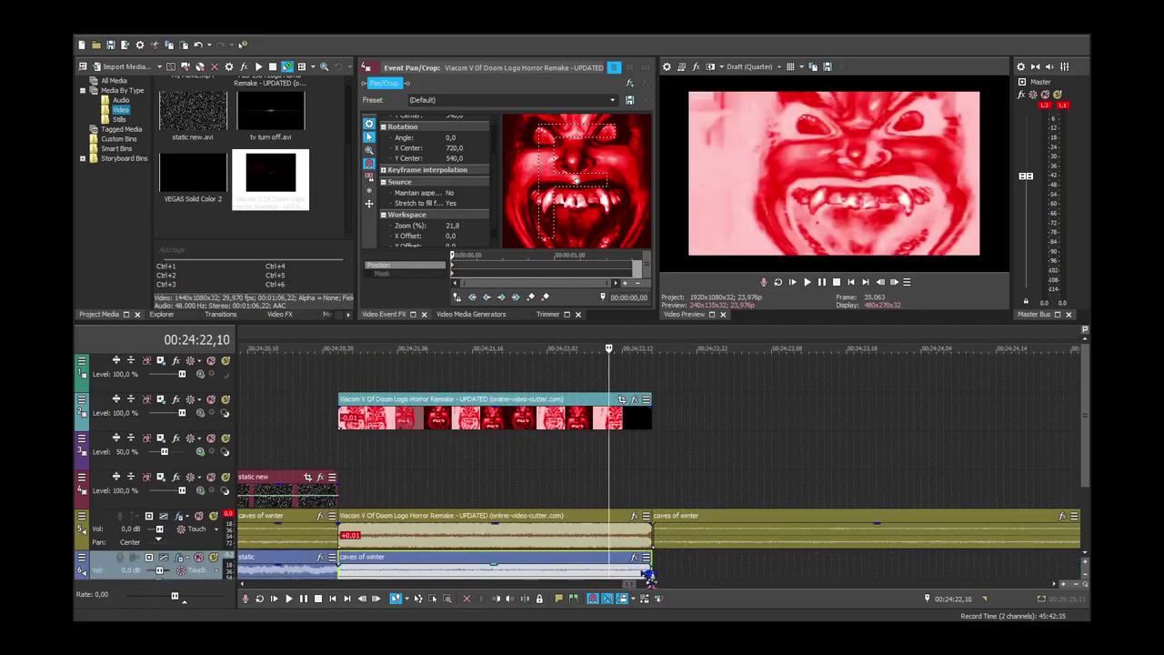
{"action": "key", "text": "Delete"}
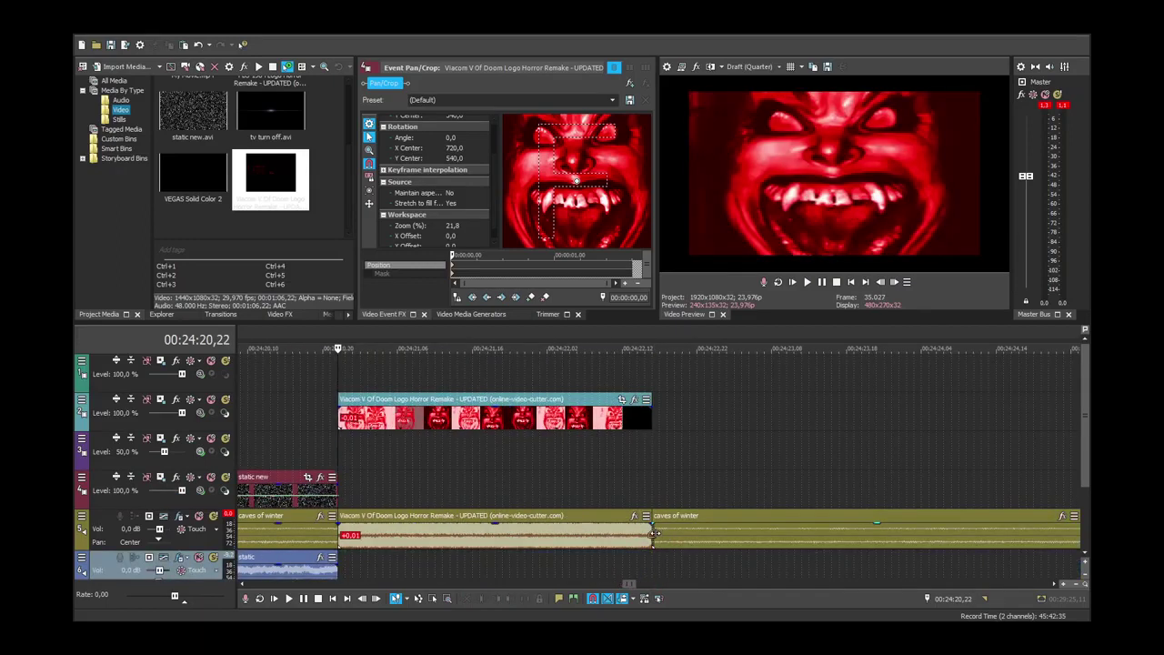
Paste two consecutive copies of the static audio on its own track, starting directly after the Viacom clip.
{"action": "left_click", "coordinate": [653, 534]}
{"action": "left_click", "coordinate": [658, 530]}
{"action": "scroll", "coordinate": [658, 534], "scroll_direction": "down", "scroll_amount": 4}
{"action": "left_click", "coordinate": [521, 567]}
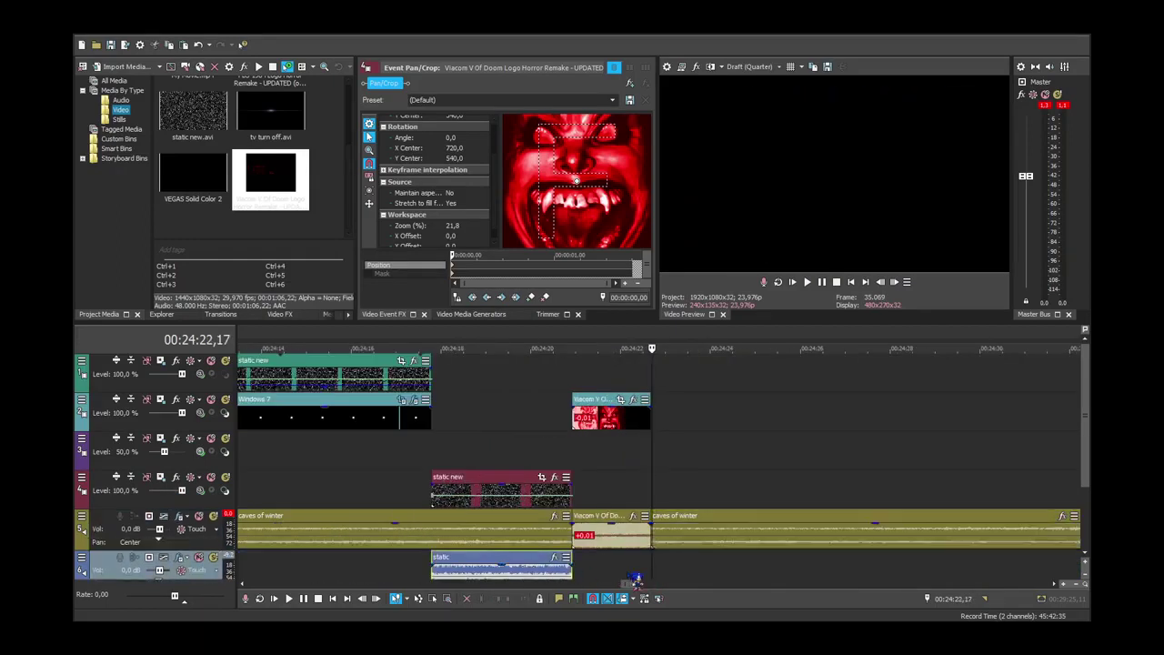
{"action": "key", "text": "ctrl+v"}
{"action": "key", "text": "ctrl+v"}
Paste one copy of the "static new" video after the Viacom clip and extend it to the end of the second static audio copy.
{"action": "left_click", "coordinate": [516, 491]}
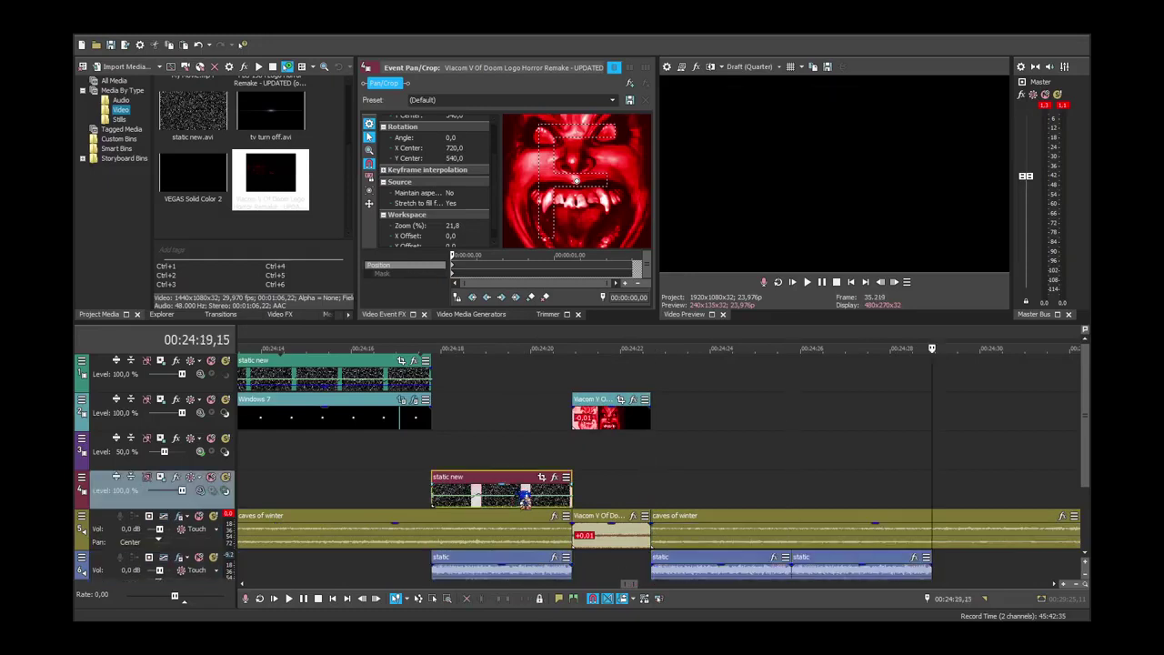
{"action": "left_click", "coordinate": [652, 495]}
{"action": "key", "text": "ctrl+v"}
{"action": "key", "text": "ctrl+v"}
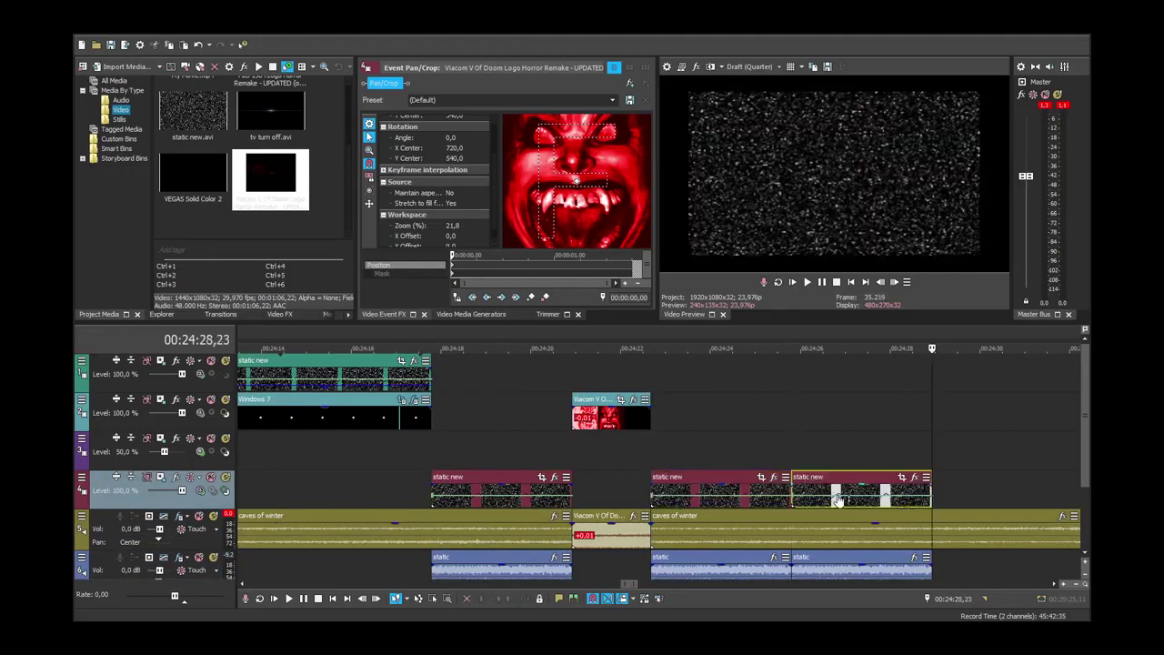
{"action": "key", "text": "ctrl+z"}
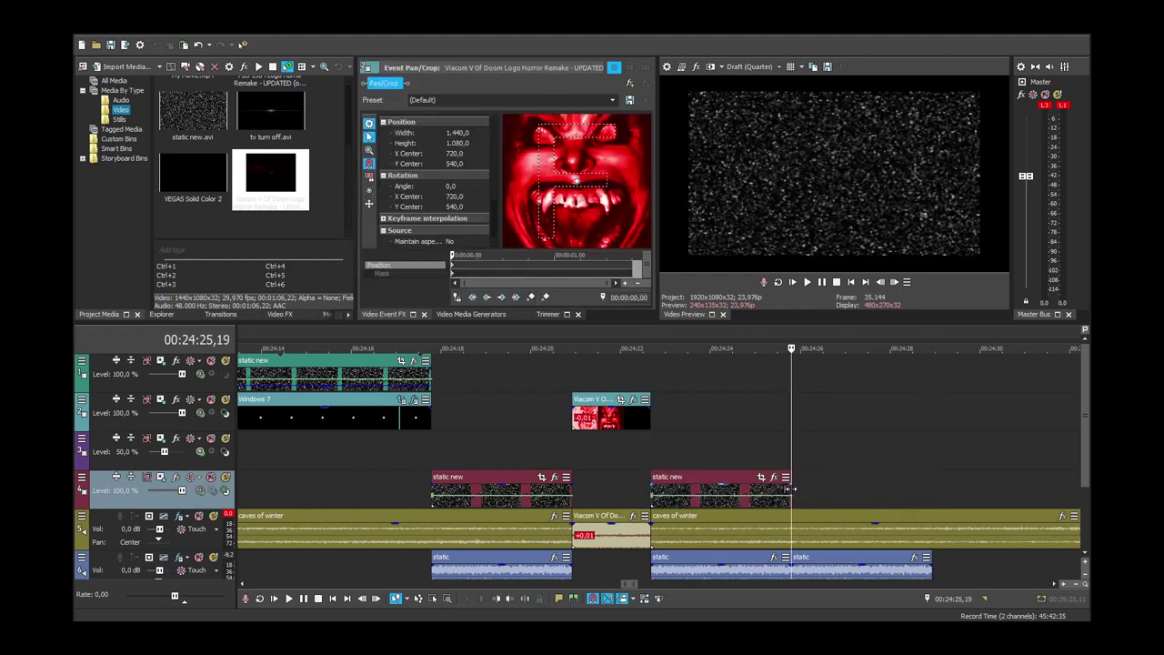
{"action": "left_click_drag", "start_coordinate": [794, 489], "coordinate": [931, 491]}
Extend the ends of the new static video and the last static audio copy to the frame boundary at 00:24:28,23.
{"action": "left_click", "coordinate": [938, 542]}
{"action": "scroll", "coordinate": [938, 542], "scroll_direction": "up", "scroll_amount": 10}
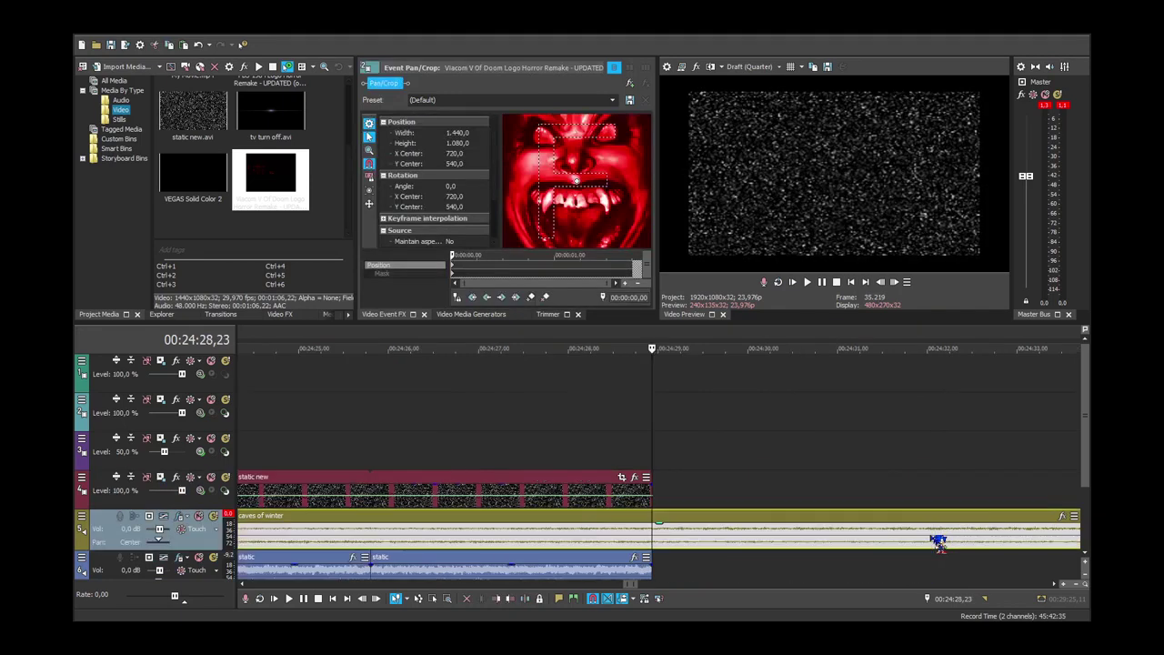
{"action": "left_click", "coordinate": [894, 284]}
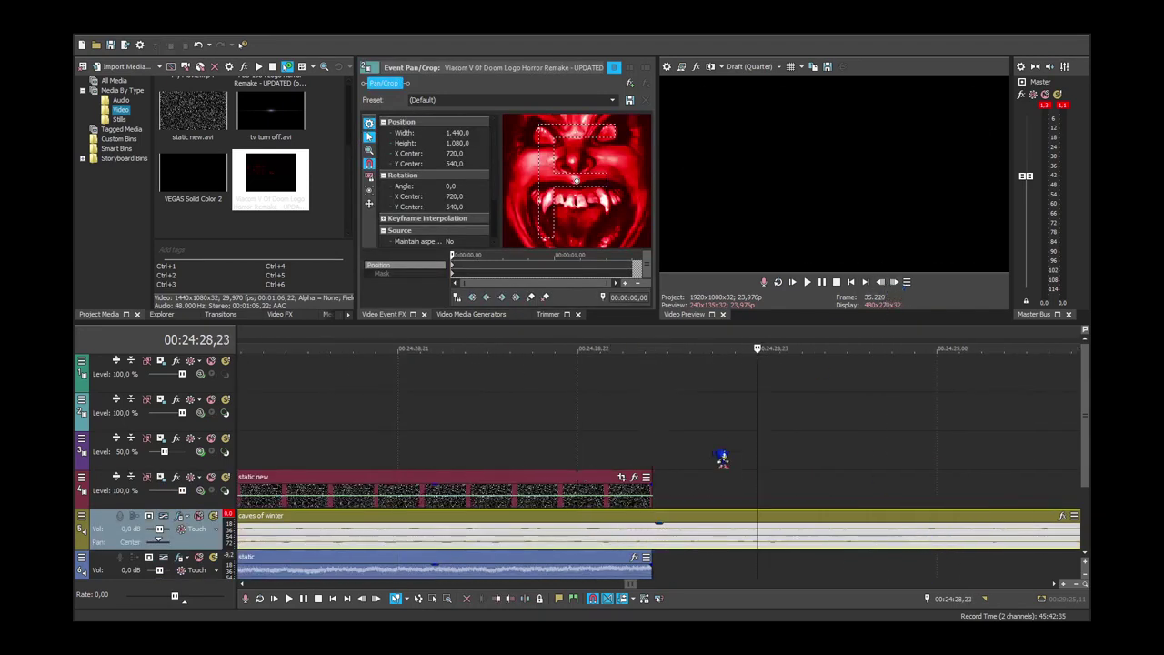
{"action": "left_click_drag", "start_coordinate": [649, 491], "coordinate": [756, 494]}
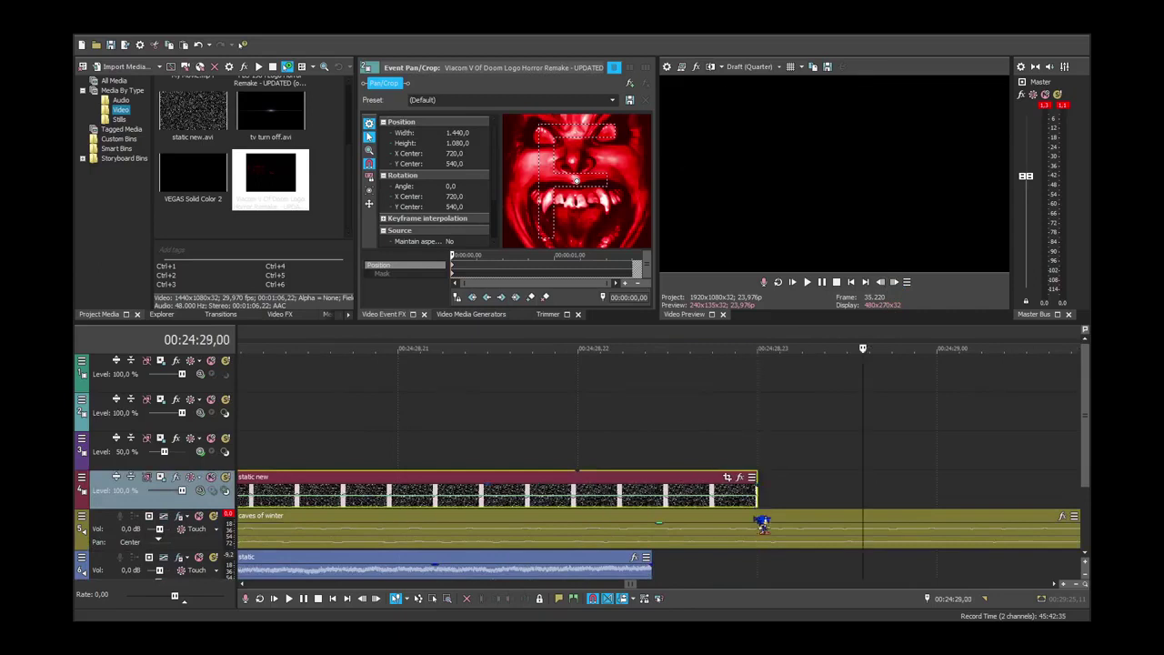
{"action": "left_click_drag", "start_coordinate": [653, 574], "coordinate": [758, 574]}
{"action": "scroll", "coordinate": [666, 575], "scroll_direction": "down", "scroll_amount": 8}
Delete the second static audio copy and stretch the first one to the end of the new static video.
{"action": "scroll", "coordinate": [610, 569], "scroll_direction": "down", "scroll_amount": 6}
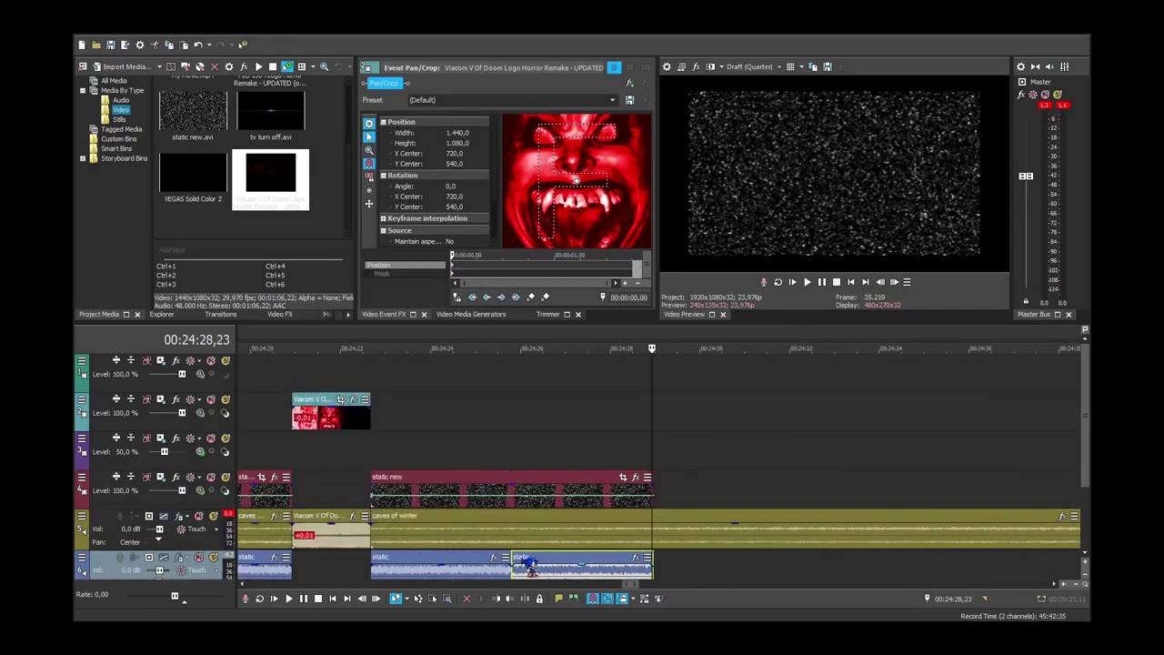
{"action": "left_click", "coordinate": [549, 571]}
{"action": "key", "text": "Delete"}
{"action": "left_click_drag", "start_coordinate": [544, 571], "coordinate": [653, 573]}
{"action": "left_click", "coordinate": [656, 575]}
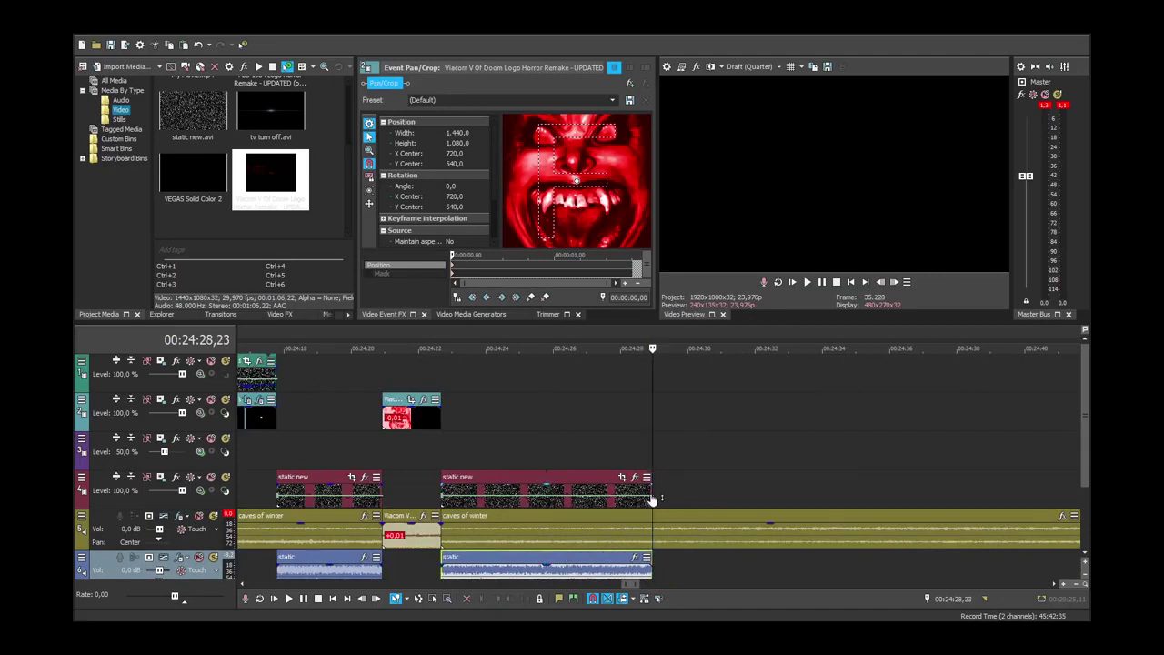
Play the sequence from within the first static event through the Viacom clip to review the transitions.
{"action": "left_click", "coordinate": [650, 468]}
{"action": "left_click", "coordinate": [655, 470]}
{"action": "left_click", "coordinate": [494, 459]}
{"action": "left_click", "coordinate": [444, 462]}
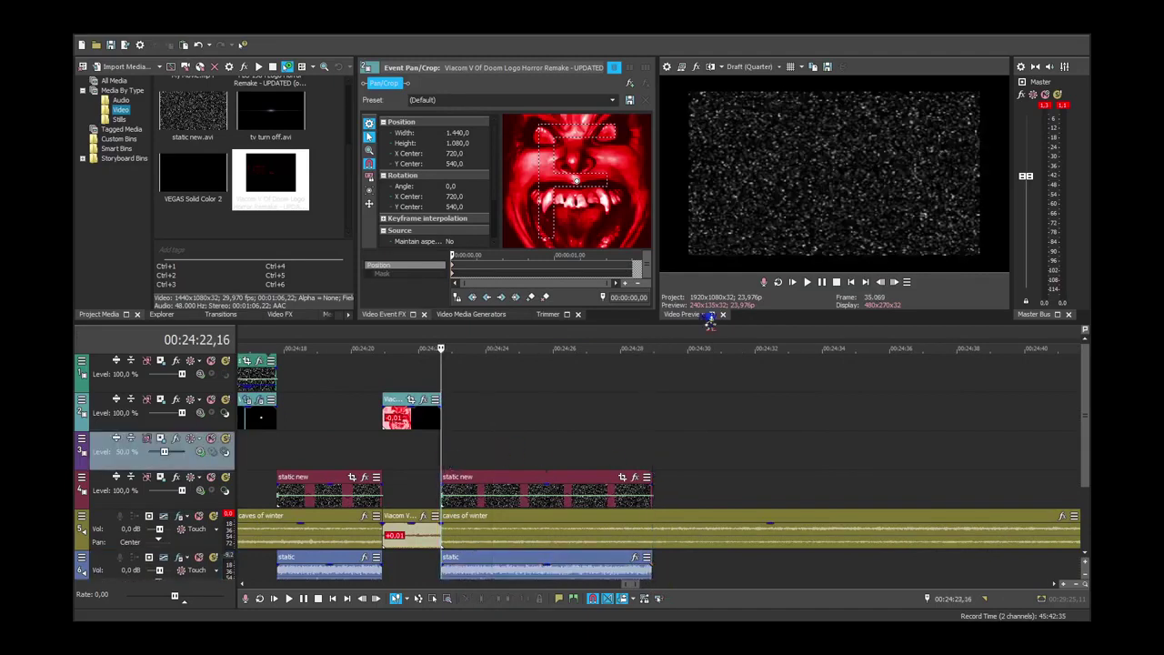
{"action": "left_click", "coordinate": [329, 436]}
{"action": "scroll", "coordinate": [329, 436], "scroll_direction": "down", "scroll_amount": 1}
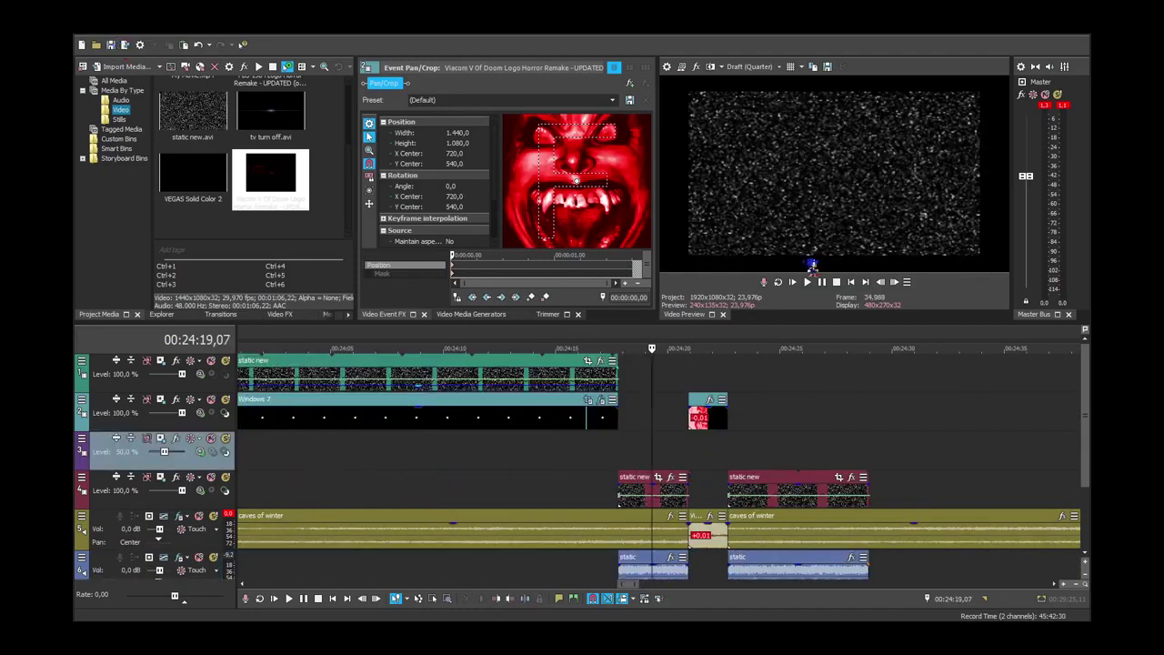
{"action": "left_click", "coordinate": [806, 282]}
{"action": "scroll", "coordinate": [838, 415], "scroll_direction": "up", "scroll_amount": 2}
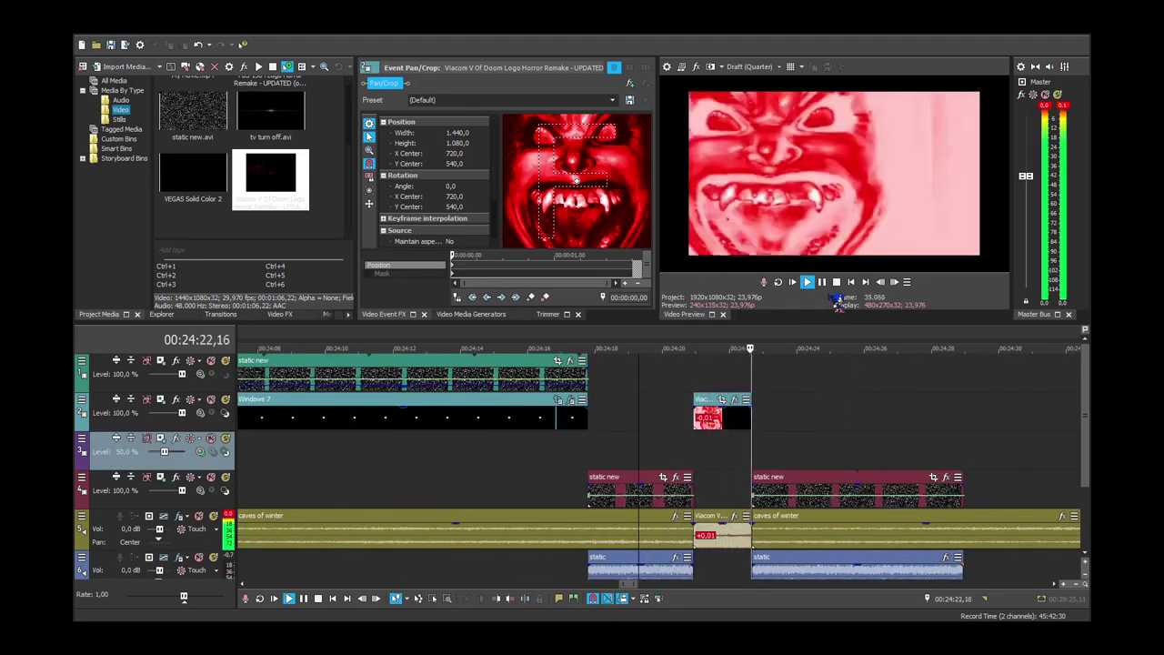
Stop playback and insert a new empty audio track above the static audio track.
{"action": "key", "text": "space"}
{"action": "scroll", "coordinate": [920, 491], "scroll_direction": "down", "scroll_amount": 2}
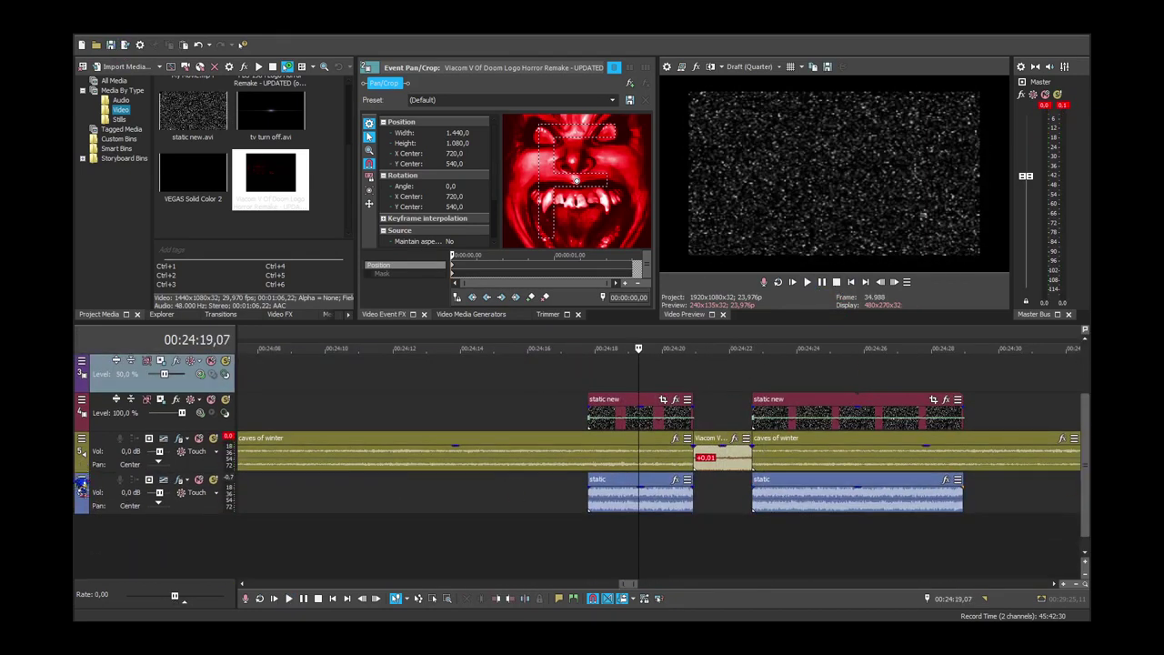
{"action": "left_click", "coordinate": [82, 486]}
{"action": "key", "text": "ctrl+q"}
Paste a copy of the second static audio event onto the new track, starting at 00:24:22,16.
{"action": "left_click", "coordinate": [830, 542]}
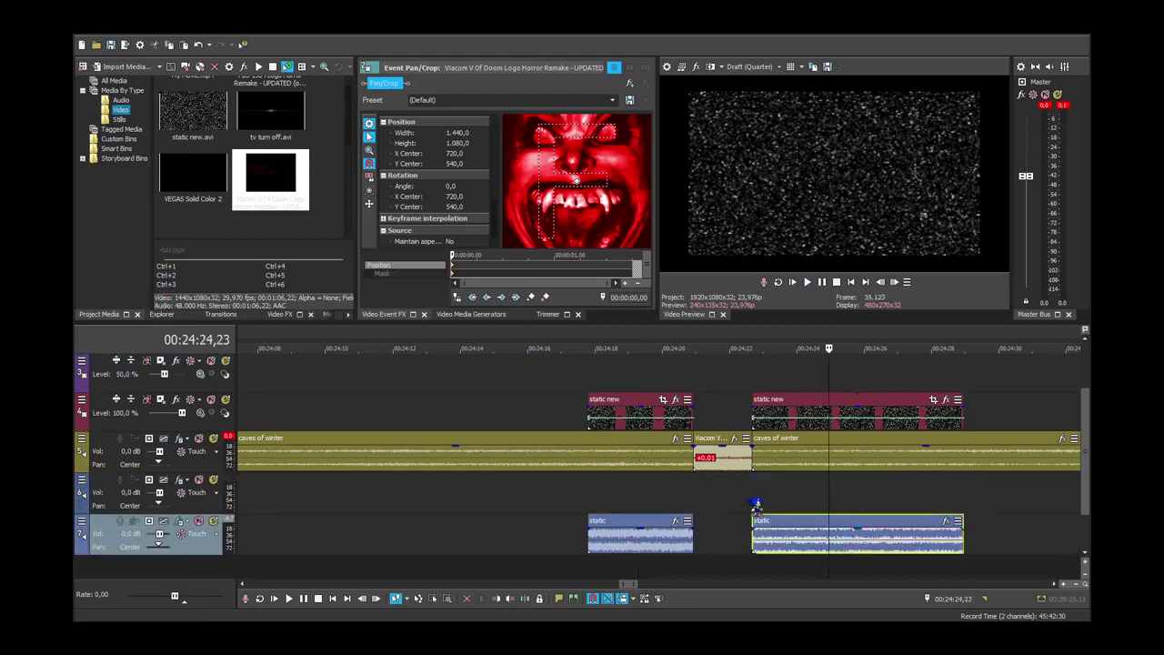
{"action": "left_click", "coordinate": [757, 504]}
{"action": "key", "text": "ctrl+v"}
{"action": "left_click", "coordinate": [764, 502]}
{"action": "left_click_drag", "start_coordinate": [754, 501], "coordinate": [487, 528]}
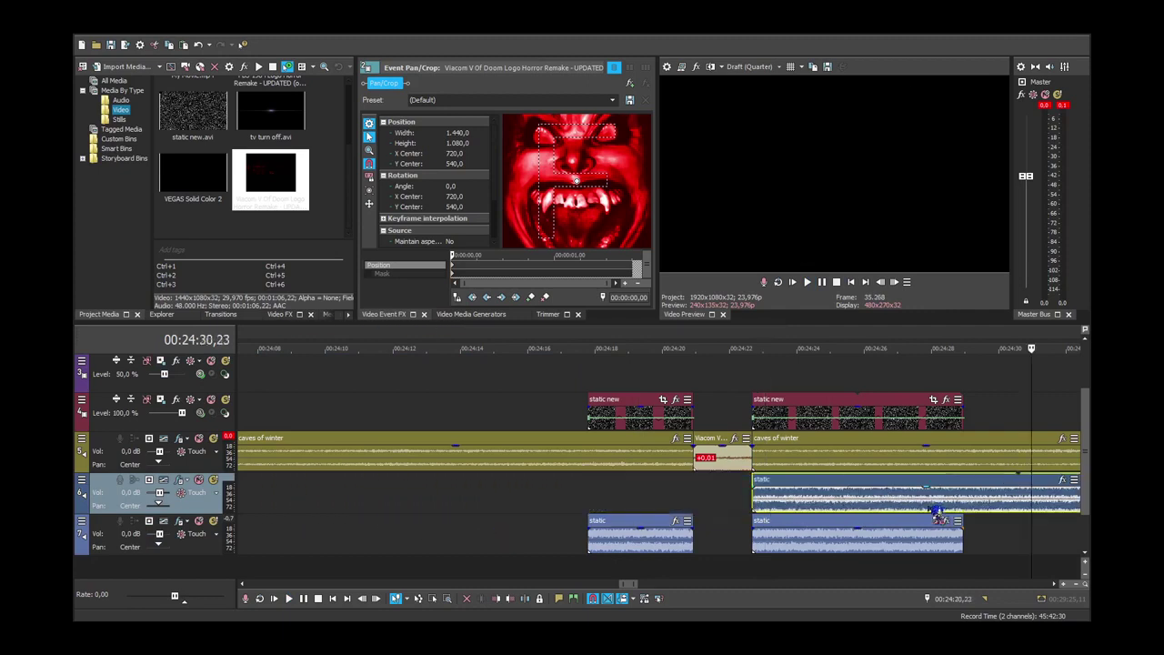
Trim the pasted static audio copy to end at 00:24:28,23 and check its alignment with the original at both ends.
{"action": "scroll", "coordinate": [853, 514], "scroll_direction": "down", "scroll_amount": 4}
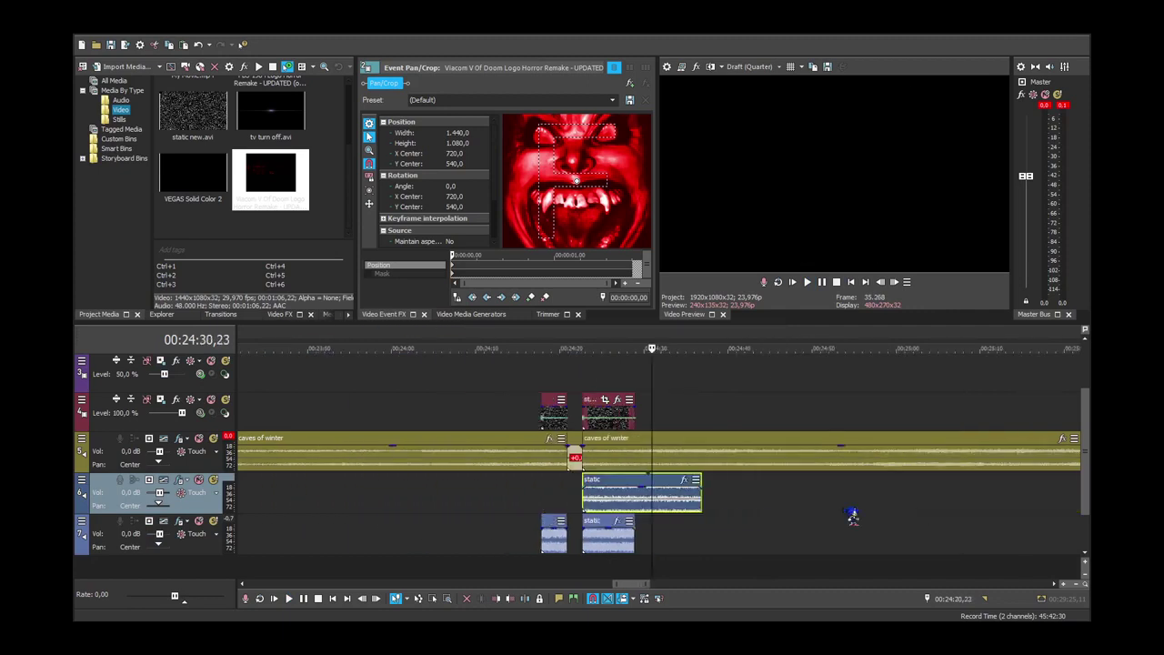
{"action": "scroll", "coordinate": [852, 516], "scroll_direction": "up", "scroll_amount": 3}
{"action": "left_click_drag", "start_coordinate": [749, 500], "coordinate": [614, 513]}
{"action": "left_click_drag", "start_coordinate": [495, 506], "coordinate": [551, 511]}
{"action": "left_click", "coordinate": [626, 564]}
{"action": "scroll", "coordinate": [629, 564], "scroll_direction": "up", "scroll_amount": 8}
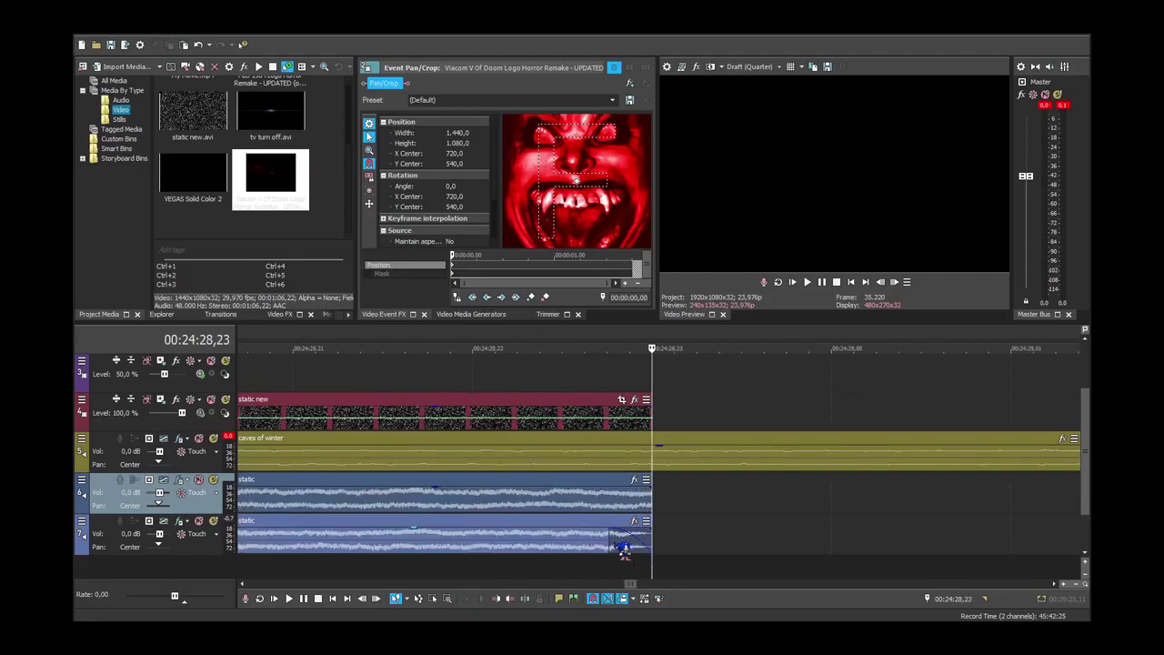
{"action": "left_click", "coordinate": [621, 548]}
{"action": "scroll", "coordinate": [782, 558], "scroll_direction": "down", "scroll_amount": 8}
{"action": "left_click", "coordinate": [515, 552]}
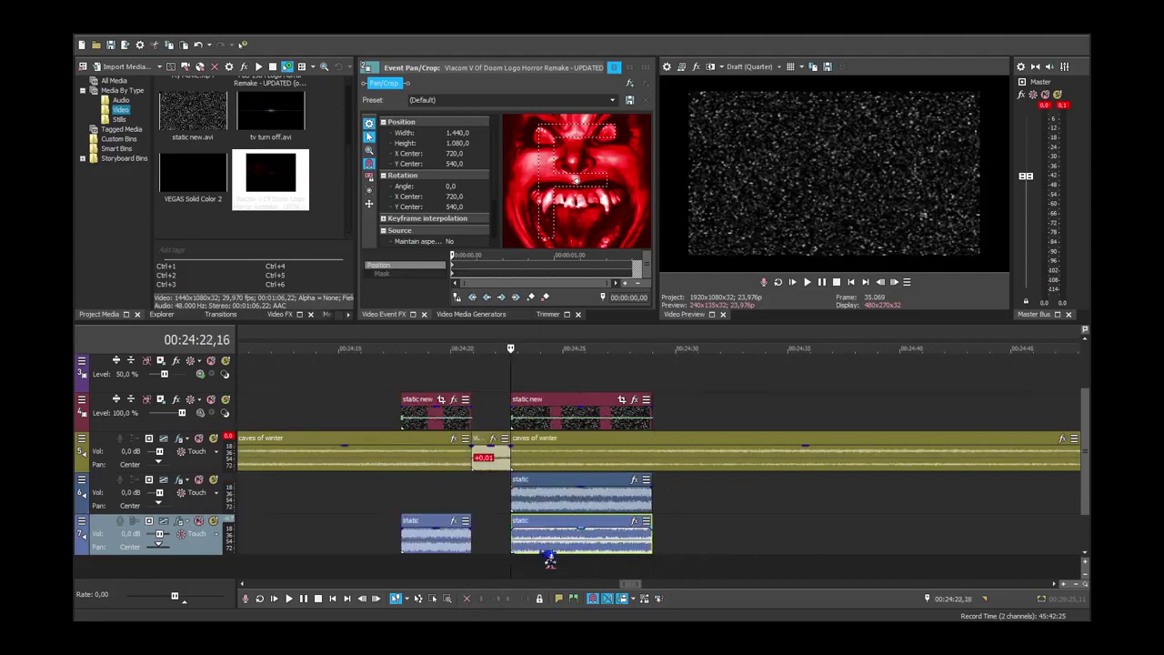
{"action": "scroll", "coordinate": [549, 559], "scroll_direction": "up", "scroll_amount": 10}
{"action": "left_click", "coordinate": [662, 493]}
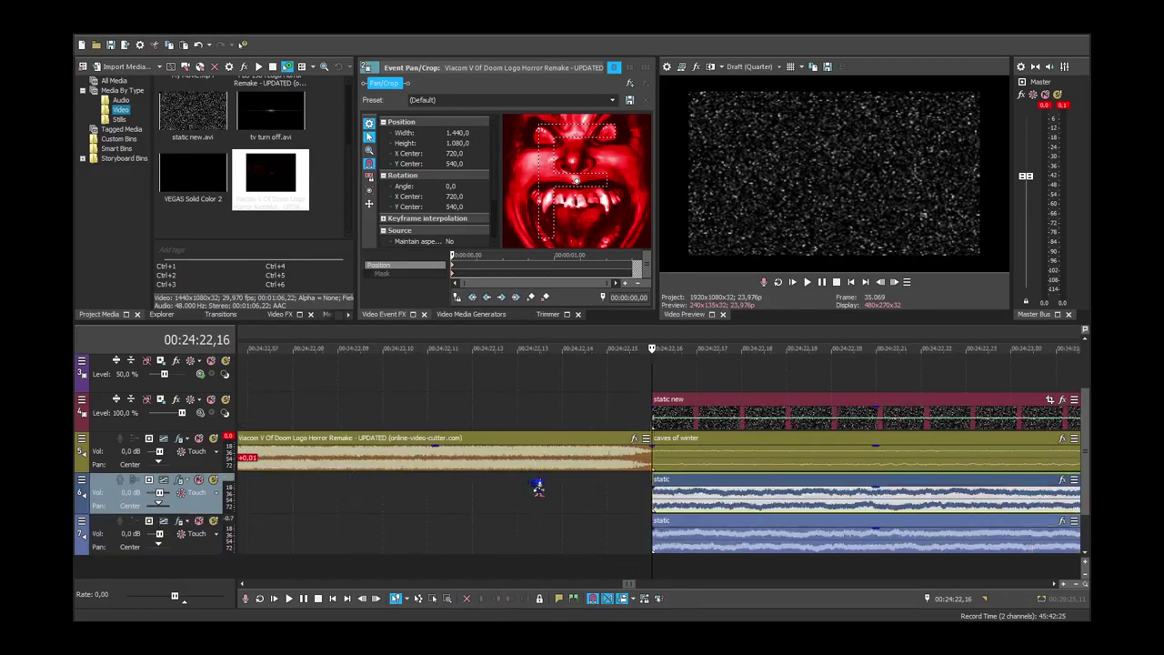
Play the doubled static audio from its start, and again from just before the first static event.
{"action": "scroll", "coordinate": [537, 483], "scroll_direction": "down", "scroll_amount": 10}
{"action": "left_click", "coordinate": [807, 284]}
{"action": "key", "text": "Up"}
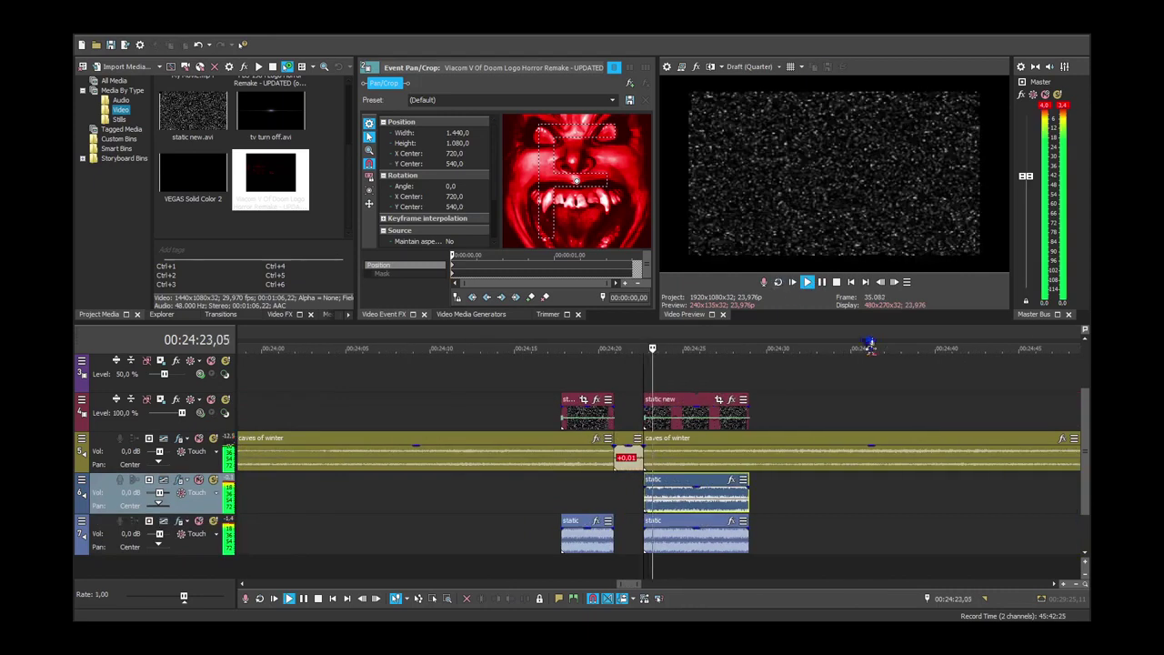
{"action": "key", "text": "space"}
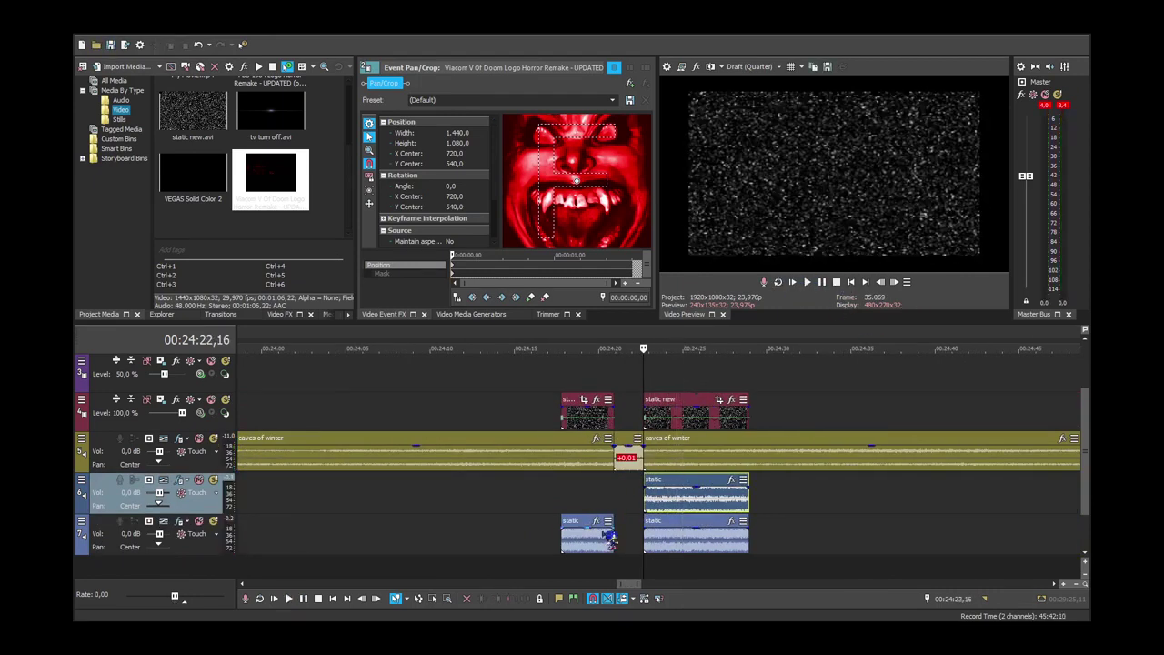
{"action": "left_click", "coordinate": [553, 568]}
{"action": "left_click", "coordinate": [807, 282]}
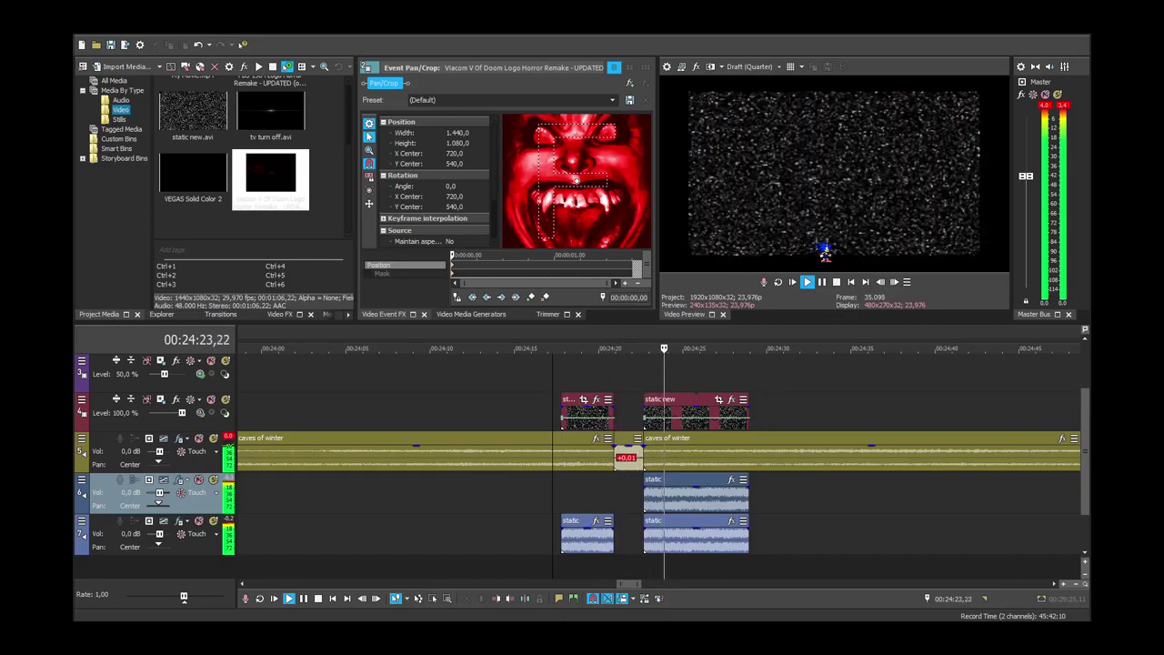
{"action": "left_click", "coordinate": [837, 282]}
Browse the project's audio media and preview two of the WAV files as possible background sound.
{"action": "scroll", "coordinate": [821, 431], "scroll_direction": "down", "scroll_amount": 3}
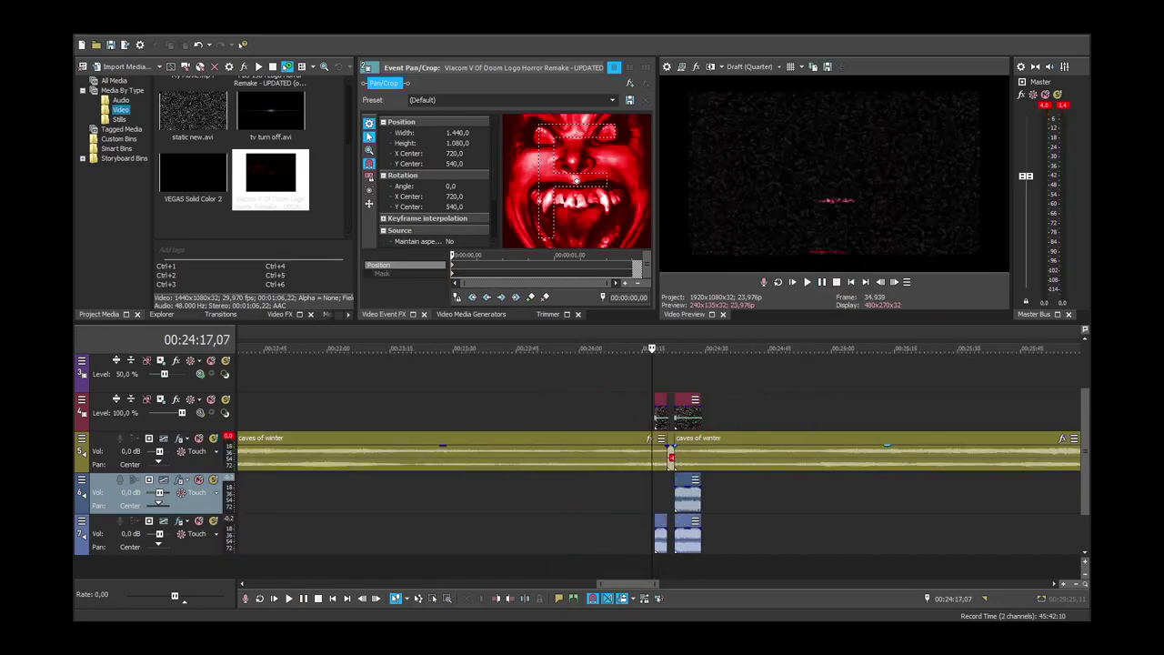
{"action": "scroll", "coordinate": [670, 457], "scroll_direction": "up", "scroll_amount": 3}
{"action": "scroll", "coordinate": [748, 512], "scroll_direction": "down", "scroll_amount": 2}
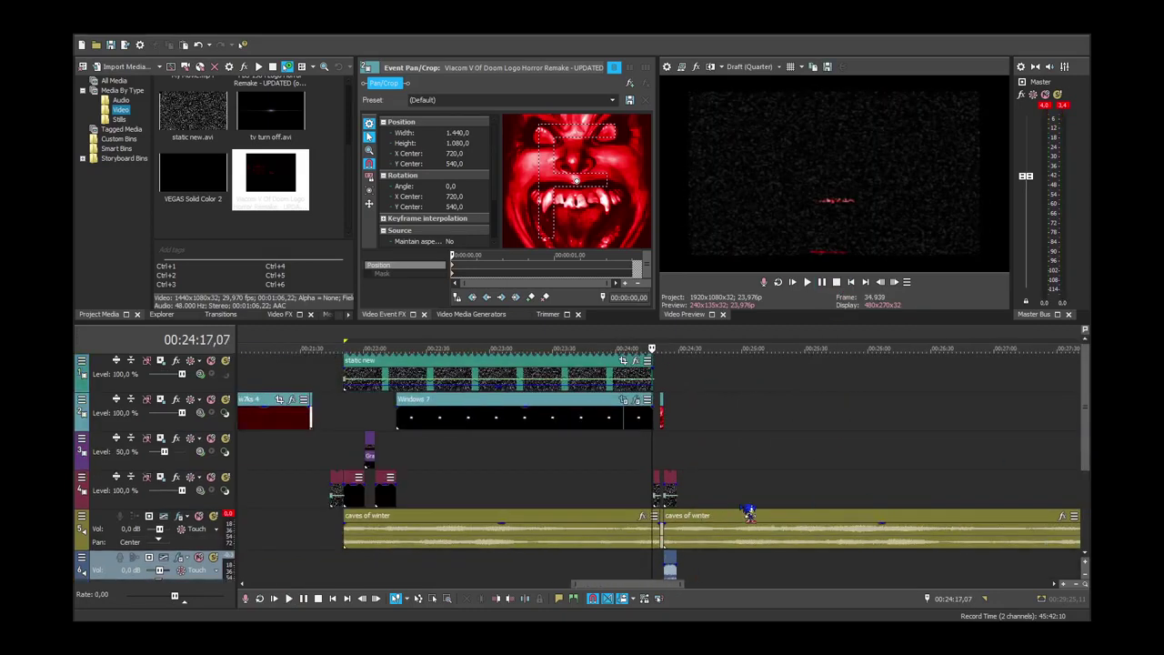
{"action": "left_click", "coordinate": [121, 100]}
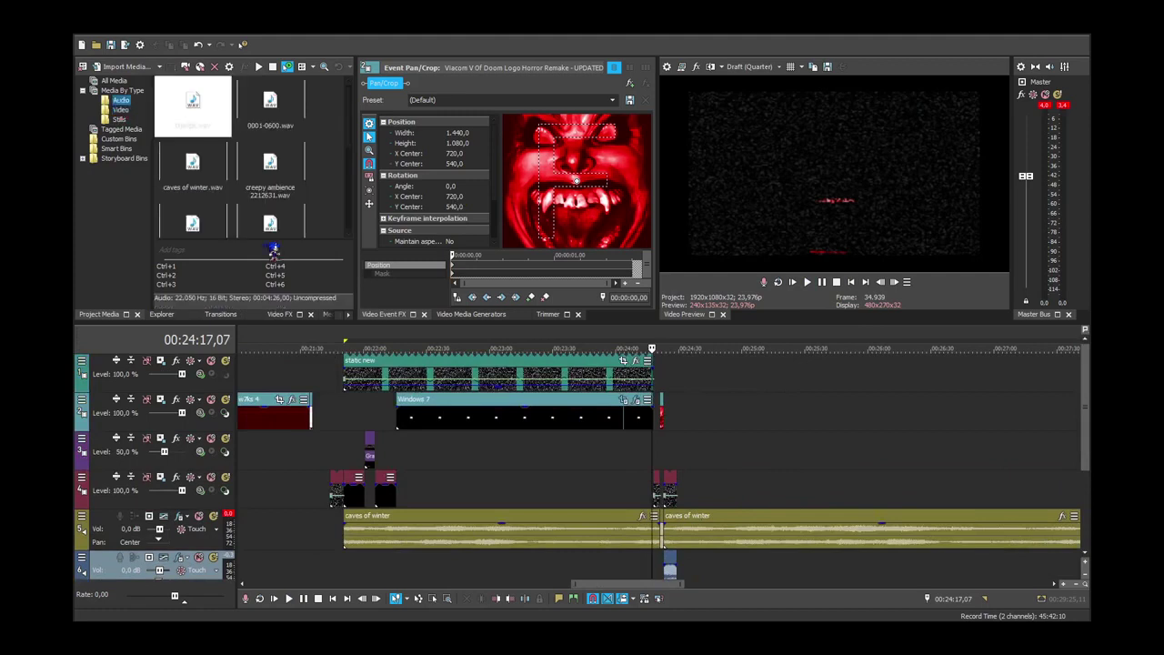
{"action": "scroll", "coordinate": [319, 216], "scroll_direction": "down", "scroll_amount": 1}
{"action": "left_click", "coordinate": [292, 195]}
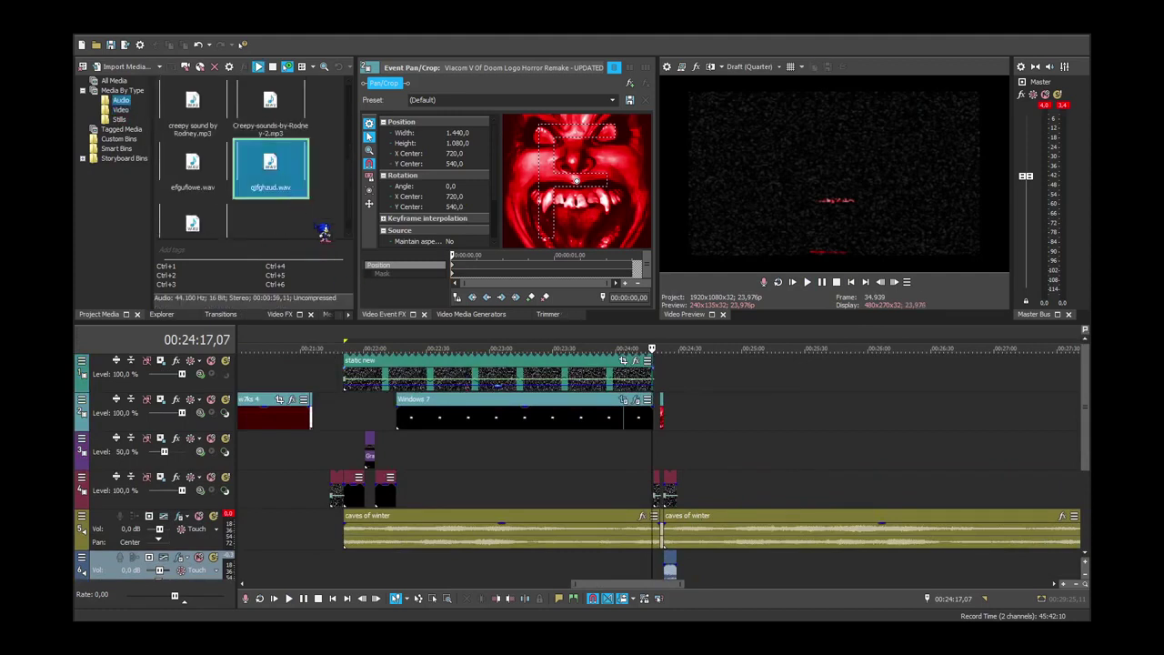
{"action": "left_click", "coordinate": [216, 192]}
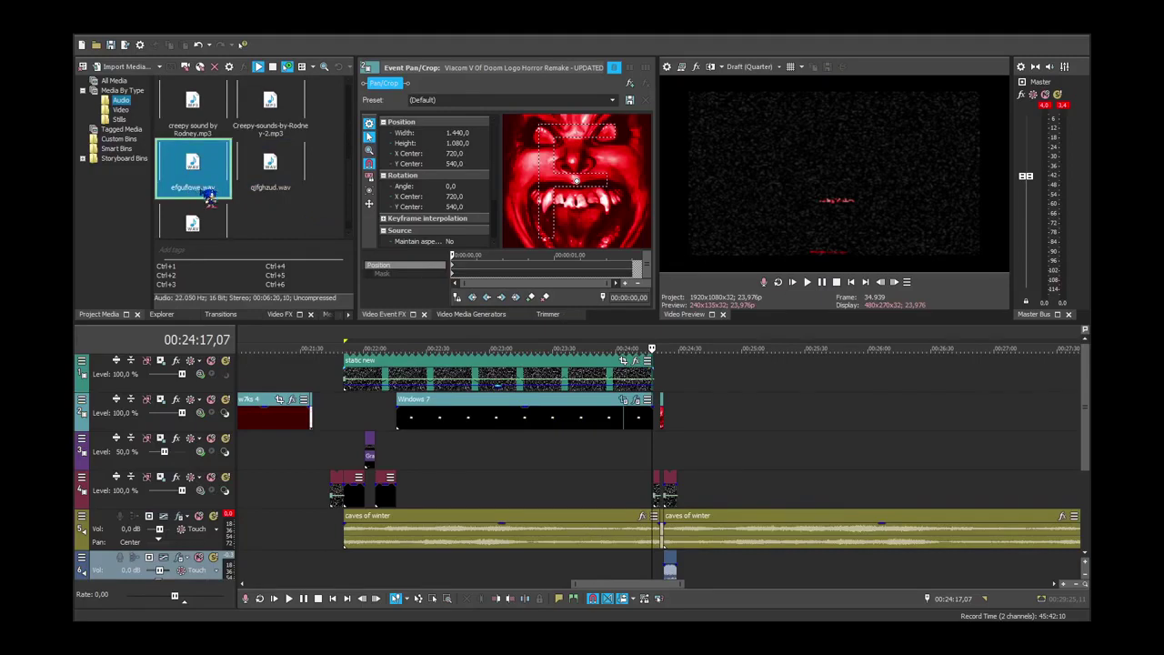
Split the caves of winter audio at 00:24:28,23 and delete the part after the static.
{"action": "left_click", "coordinate": [682, 535]}
{"action": "scroll", "coordinate": [682, 536], "scroll_direction": "up", "scroll_amount": 5}
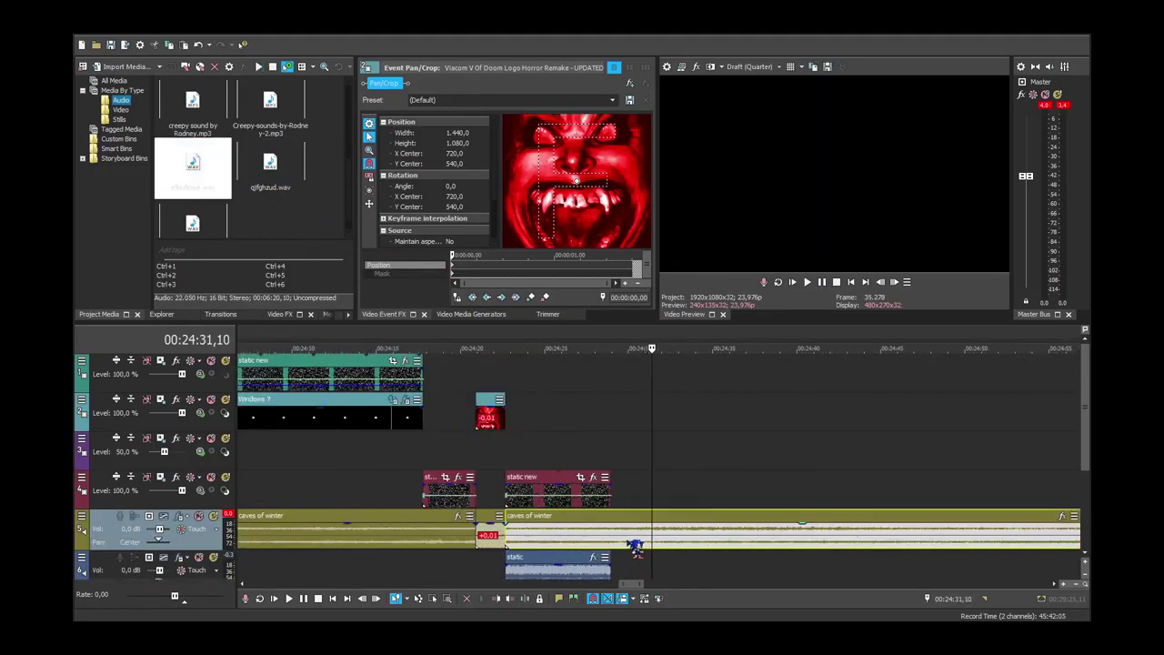
{"action": "left_click", "coordinate": [603, 536]}
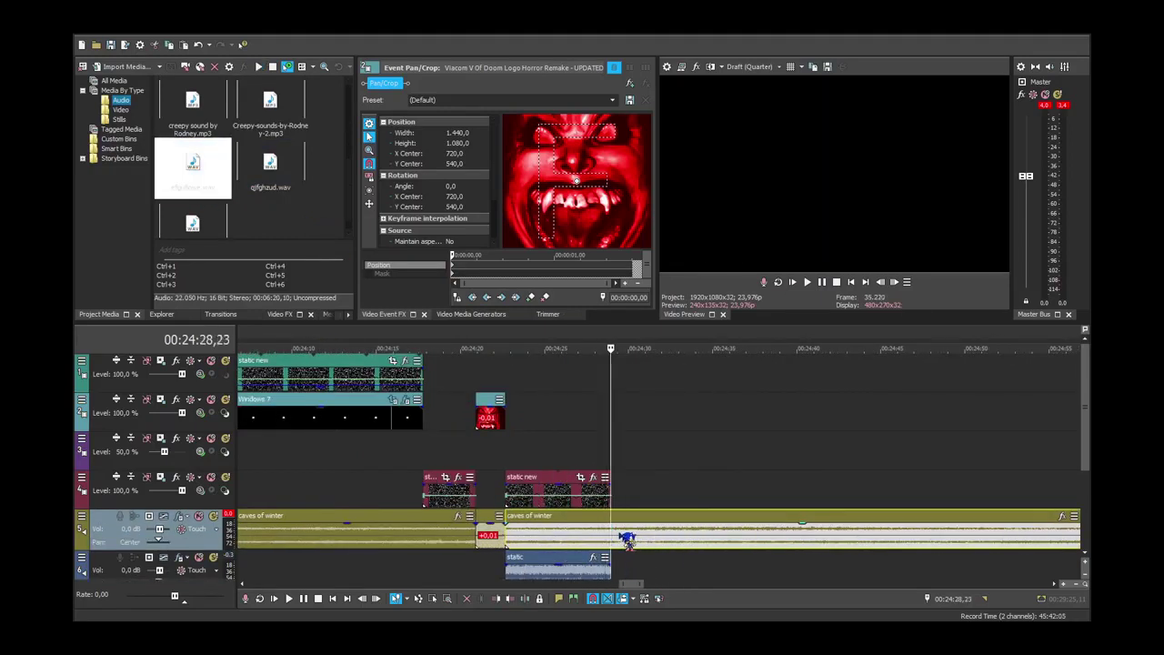
{"action": "scroll", "coordinate": [641, 541], "scroll_direction": "up", "scroll_amount": 5}
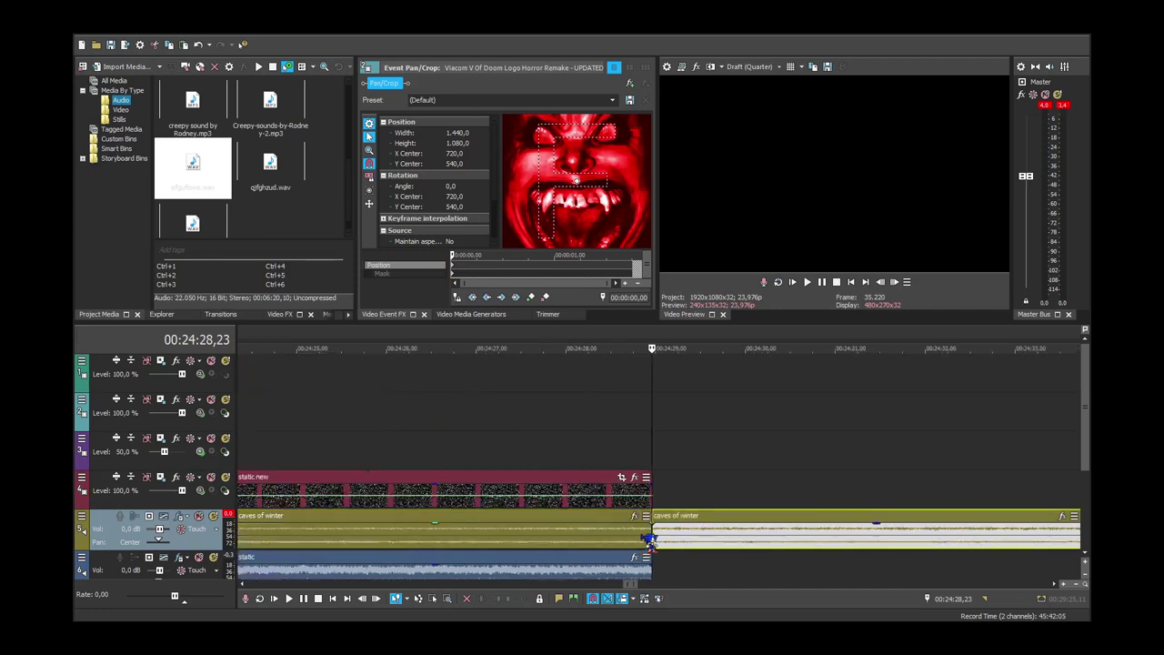
{"action": "key", "text": "Delete"}
{"action": "scroll", "coordinate": [646, 538], "scroll_direction": "up", "scroll_amount": 5}
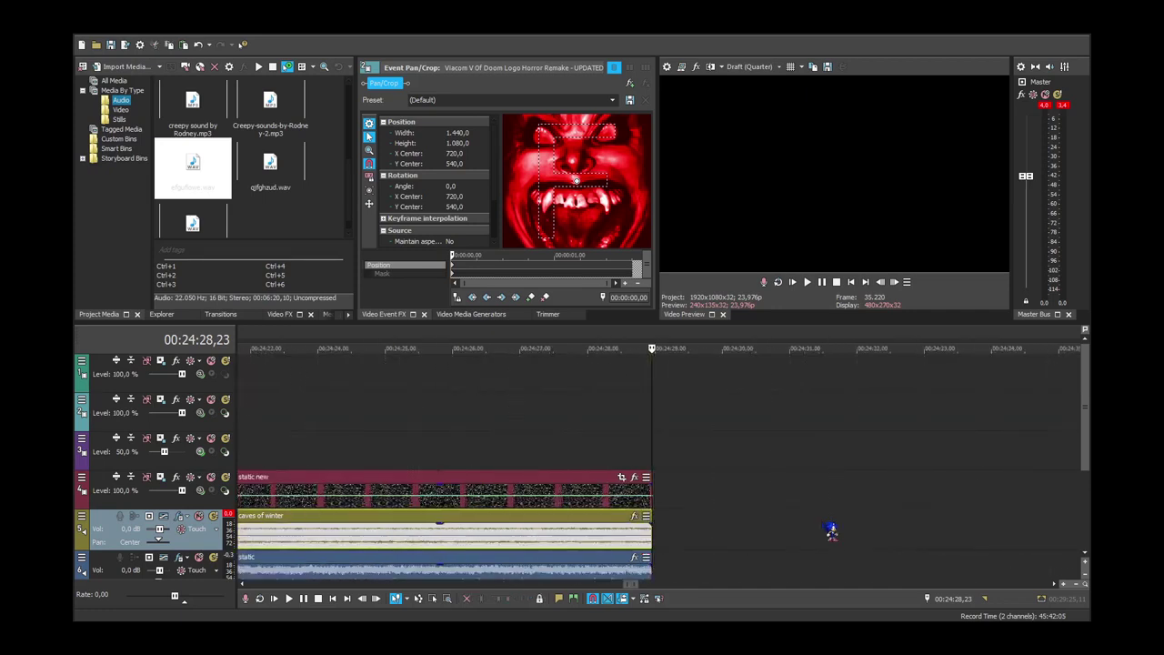
Audition several audio files in the project media, including the efguflowe, qjfghzud and static WAV files, for the next scene.
{"action": "scroll", "coordinate": [831, 533], "scroll_direction": "down", "scroll_amount": 10}
{"action": "left_click_drag", "start_coordinate": [353, 187], "coordinate": [345, 118]}
{"action": "left_click", "coordinate": [197, 124]}
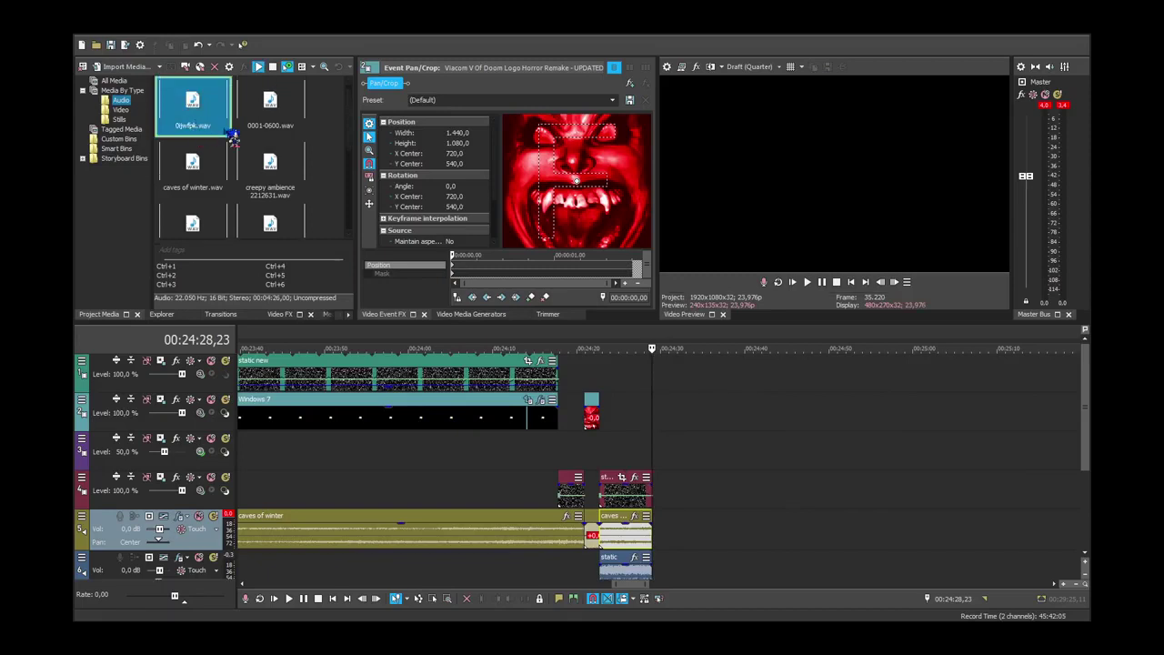
{"action": "scroll", "coordinate": [227, 155], "scroll_direction": "down", "scroll_amount": 1}
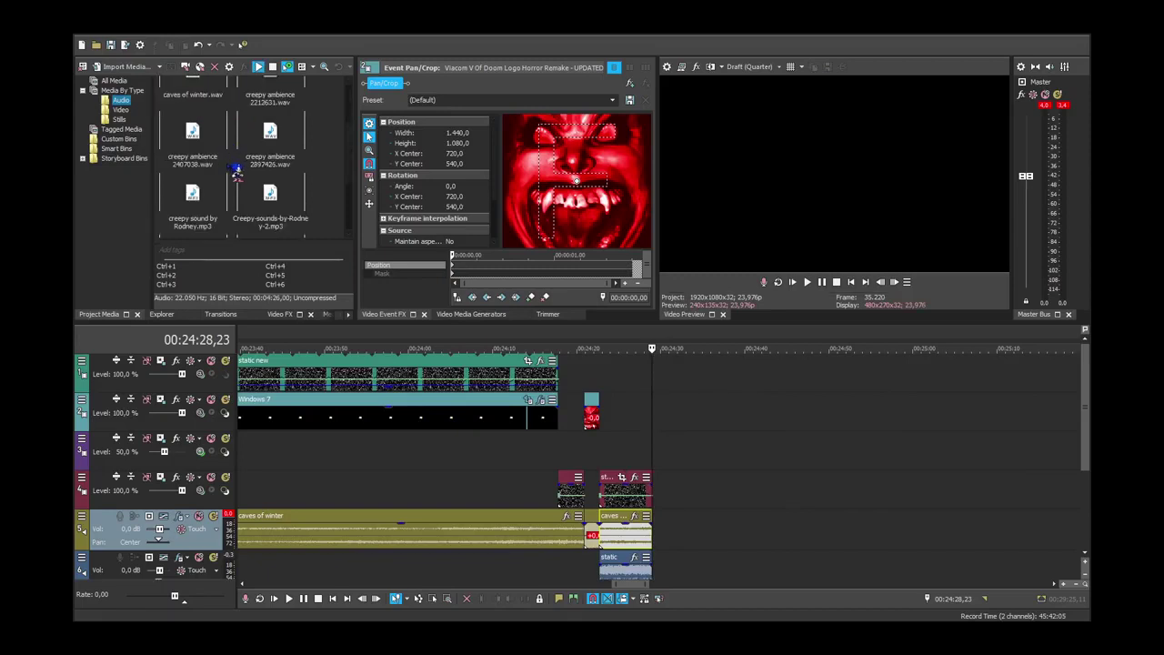
{"action": "left_click", "coordinate": [224, 165]}
{"action": "scroll", "coordinate": [227, 167], "scroll_direction": "down", "scroll_amount": 1}
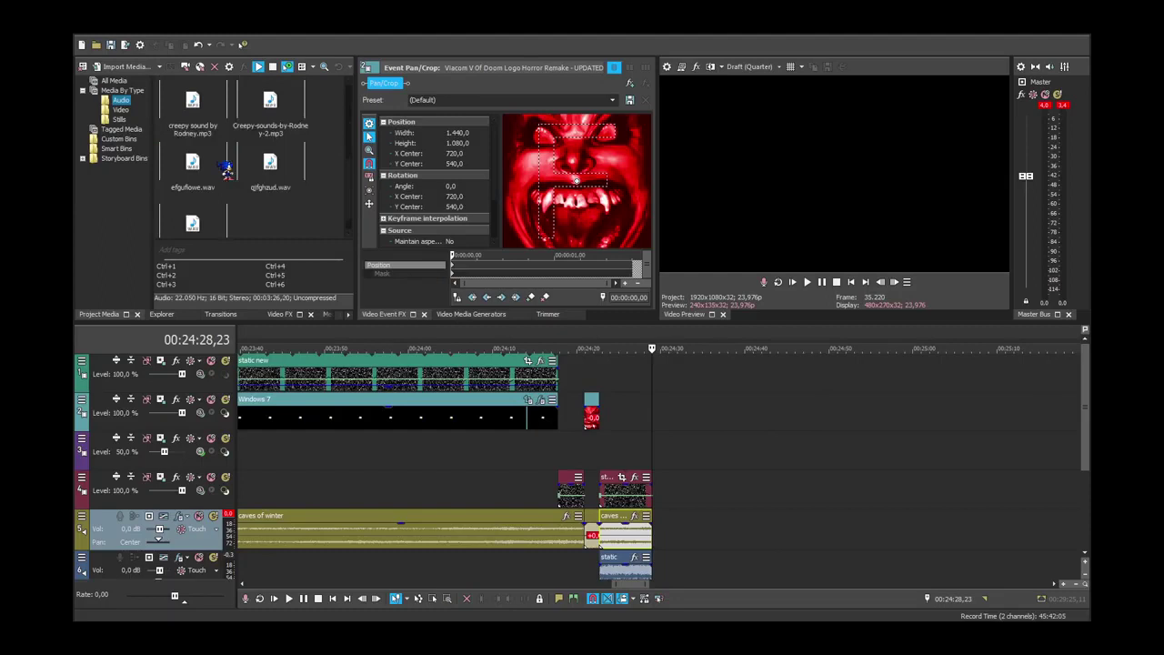
{"action": "scroll", "coordinate": [209, 179], "scroll_direction": "down", "scroll_amount": 1}
{"action": "left_click", "coordinate": [216, 178]}
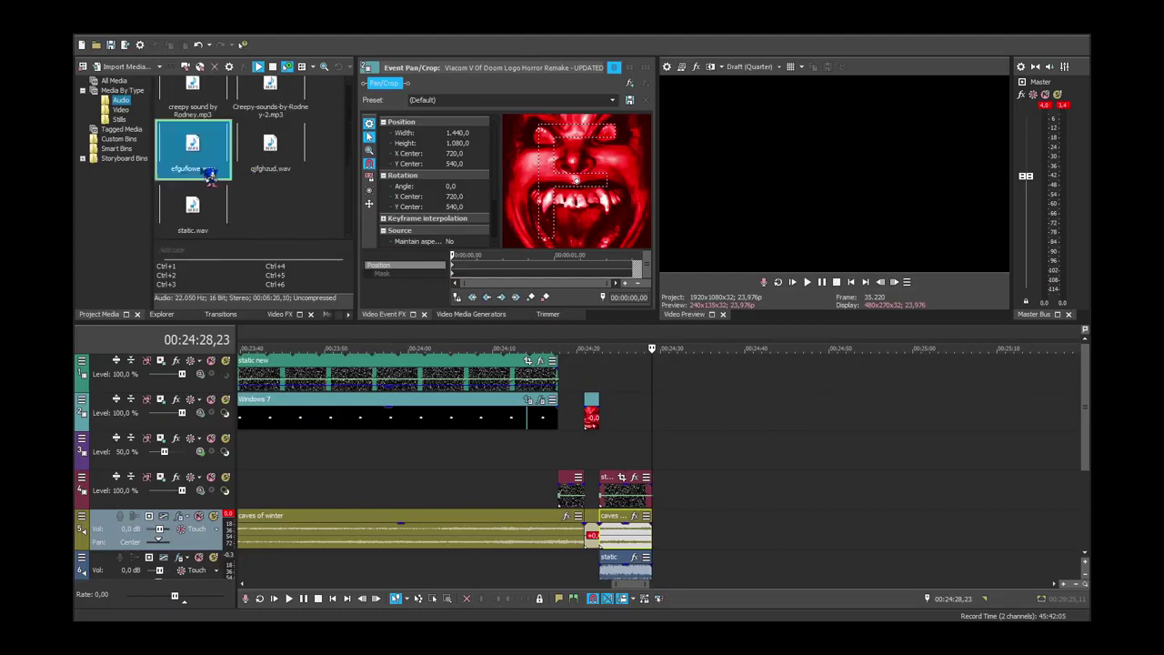
{"action": "scroll", "coordinate": [551, 467], "scroll_direction": "down", "scroll_amount": 3}
{"action": "left_click", "coordinate": [287, 176]}
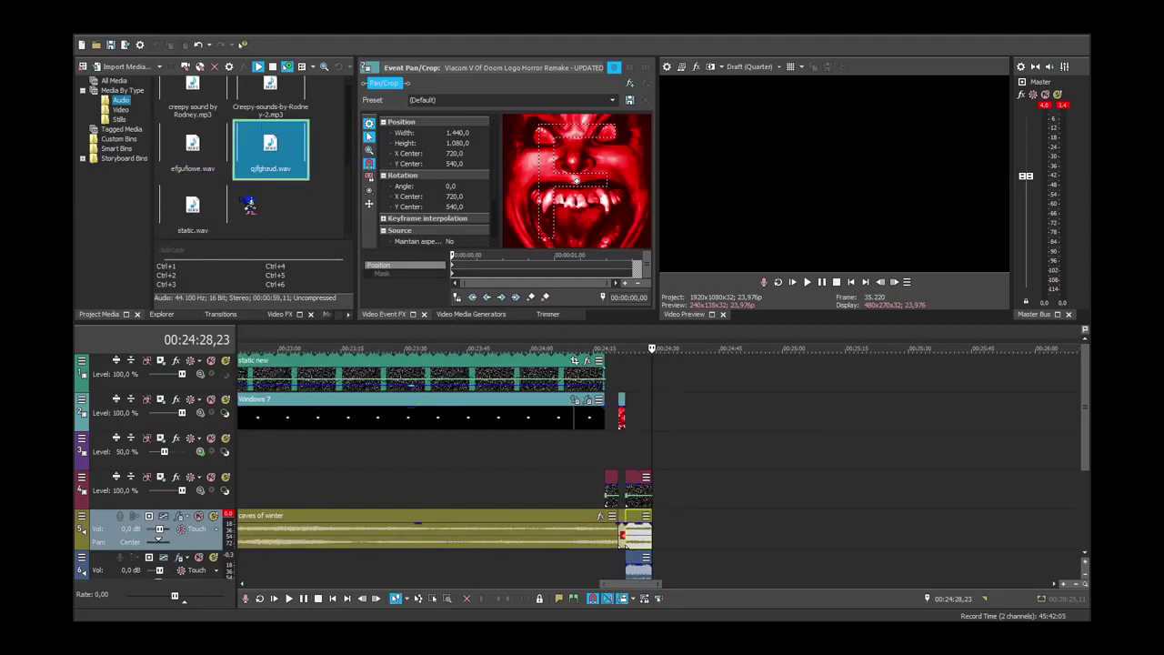
{"action": "left_click", "coordinate": [218, 229]}
{"action": "scroll", "coordinate": [341, 150], "scroll_direction": "up", "scroll_amount": 2}
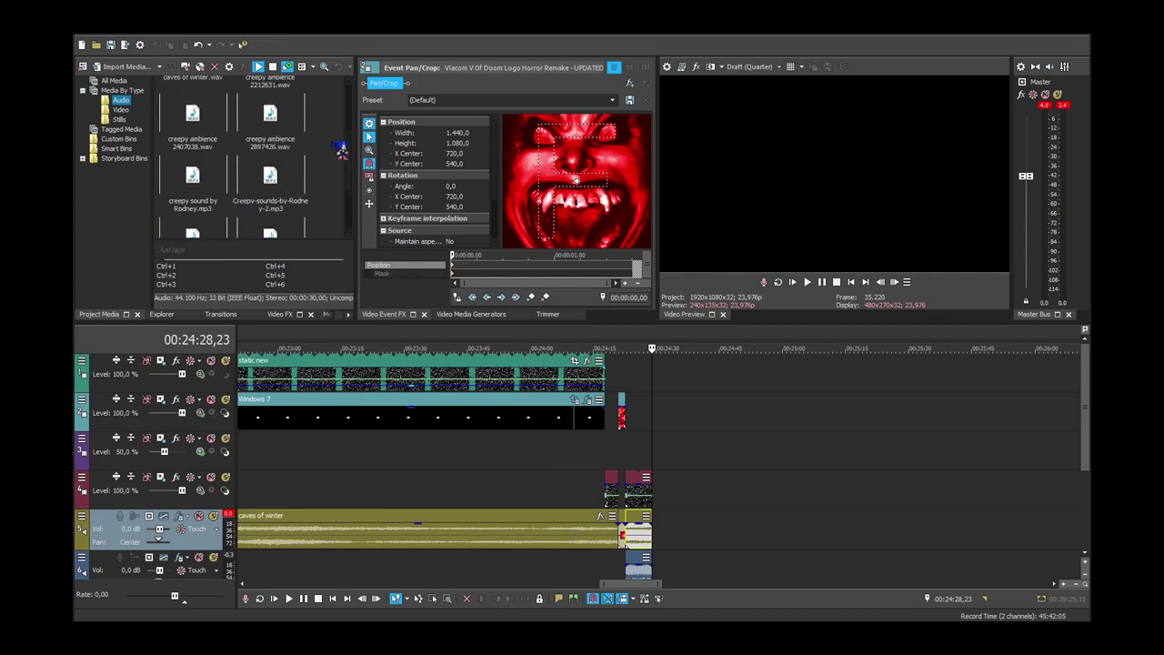
Place Creepy-sounds-by-Rodney-2 right after the caves of winter audio at 00:24:28,23 and briefly play it.
{"action": "left_click_drag", "start_coordinate": [258, 210], "coordinate": [664, 538]}
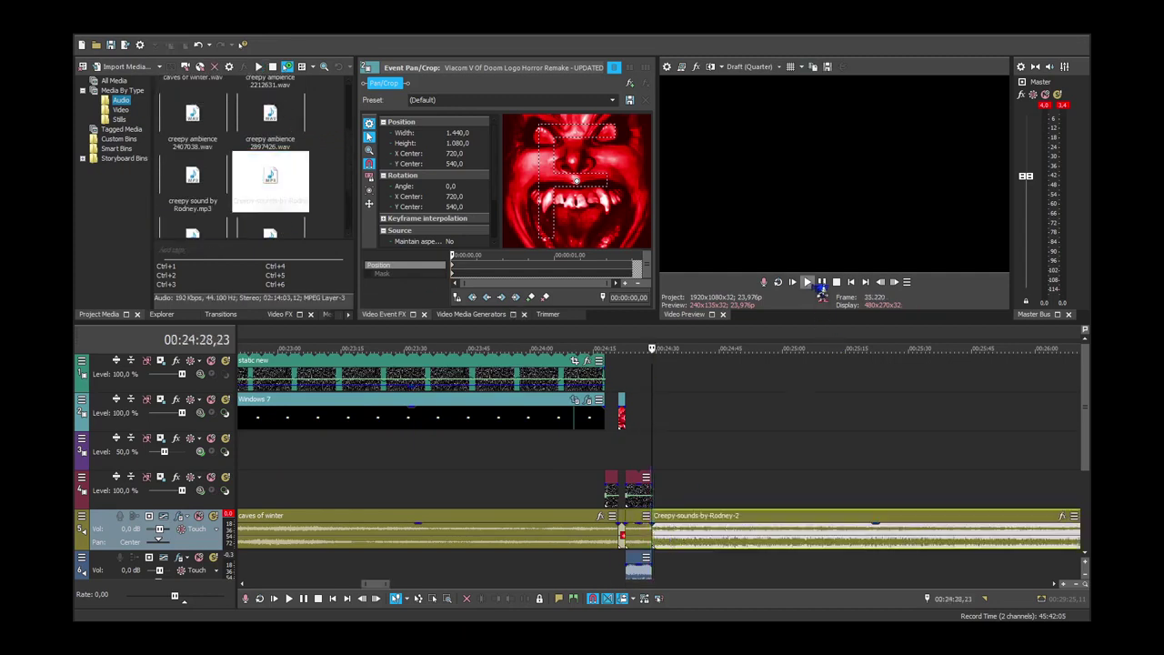
{"action": "left_click", "coordinate": [809, 282]}
{"action": "left_click", "coordinate": [835, 281]}
Add the w7ks 5.png still to the second video track at 00:24:28,23, above the new creepy audio.
{"action": "scroll", "coordinate": [841, 429], "scroll_direction": "down", "scroll_amount": 3}
{"action": "left_click", "coordinate": [119, 119]}
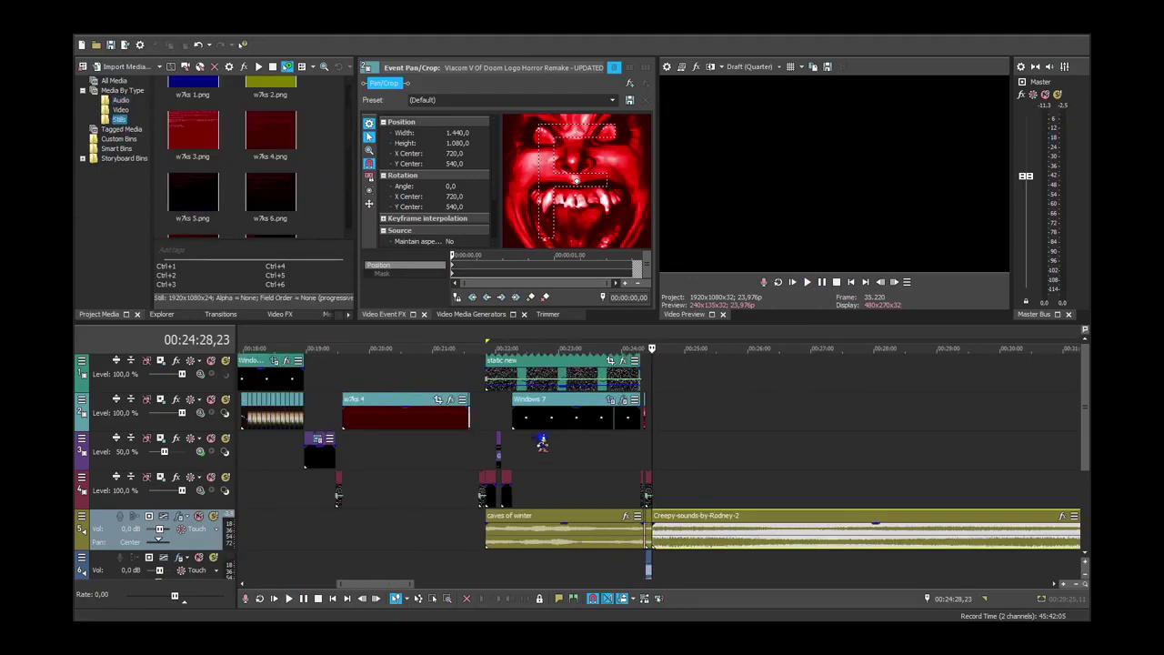
{"action": "left_click_drag", "start_coordinate": [211, 232], "coordinate": [662, 445]}
{"action": "scroll", "coordinate": [662, 445], "scroll_direction": "up", "scroll_amount": 8}
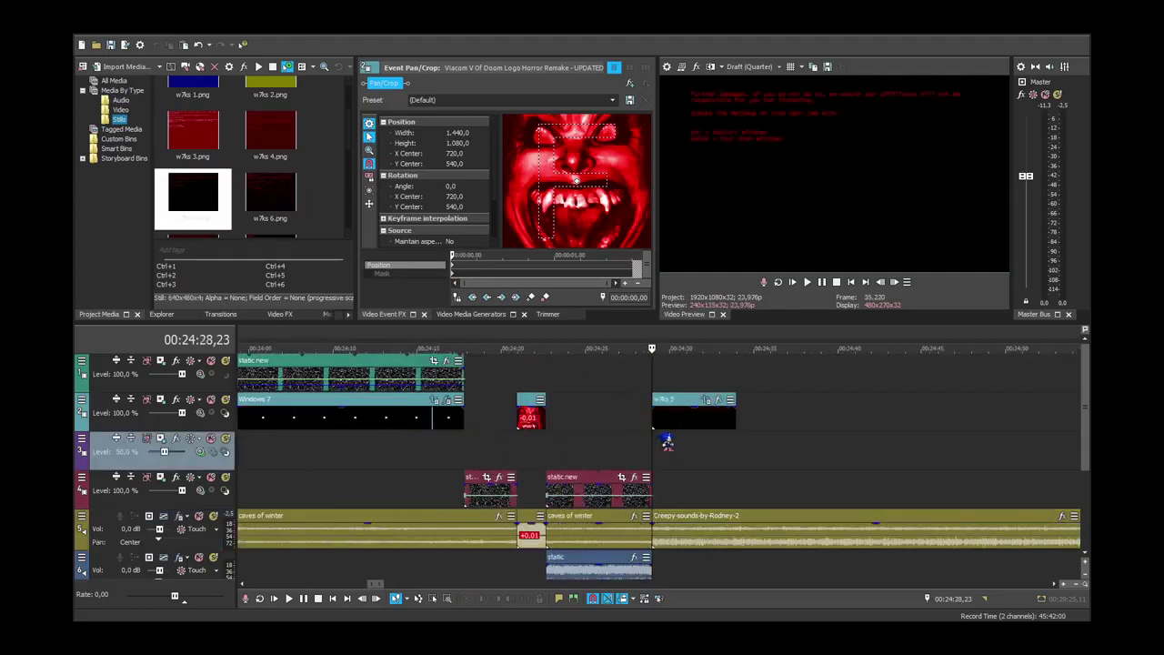
Set the w7ks 5 still's Pan/Crop to not maintain aspect ratio and apply the (Default) preset.
{"action": "left_click", "coordinate": [846, 400]}
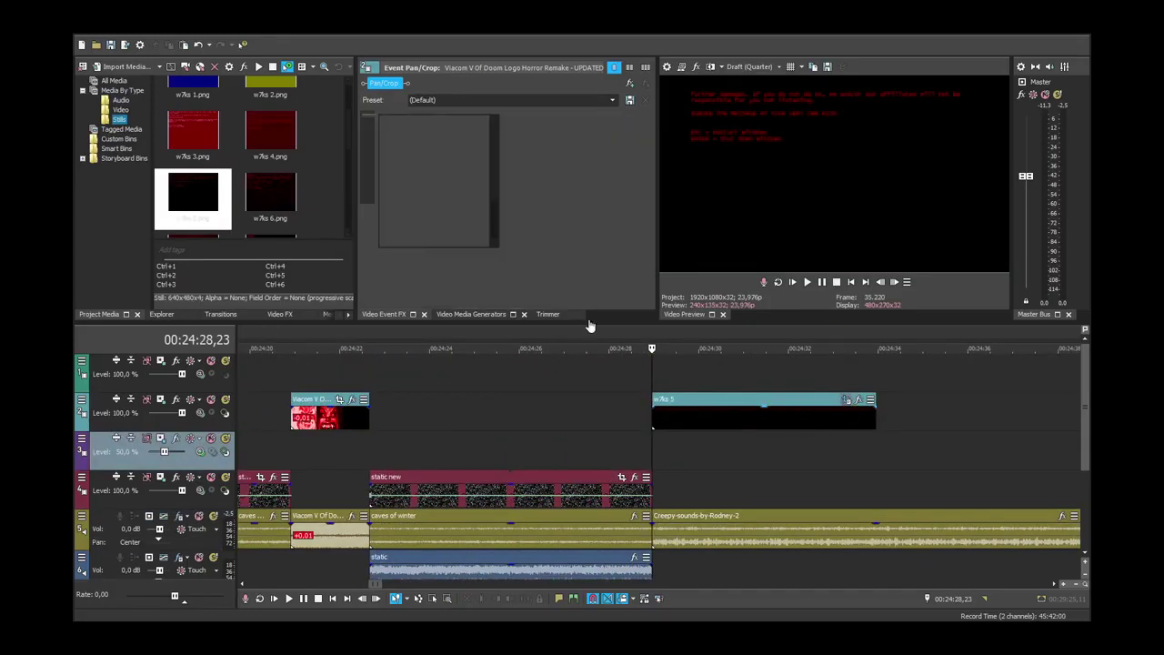
{"action": "left_click", "coordinate": [473, 214]}
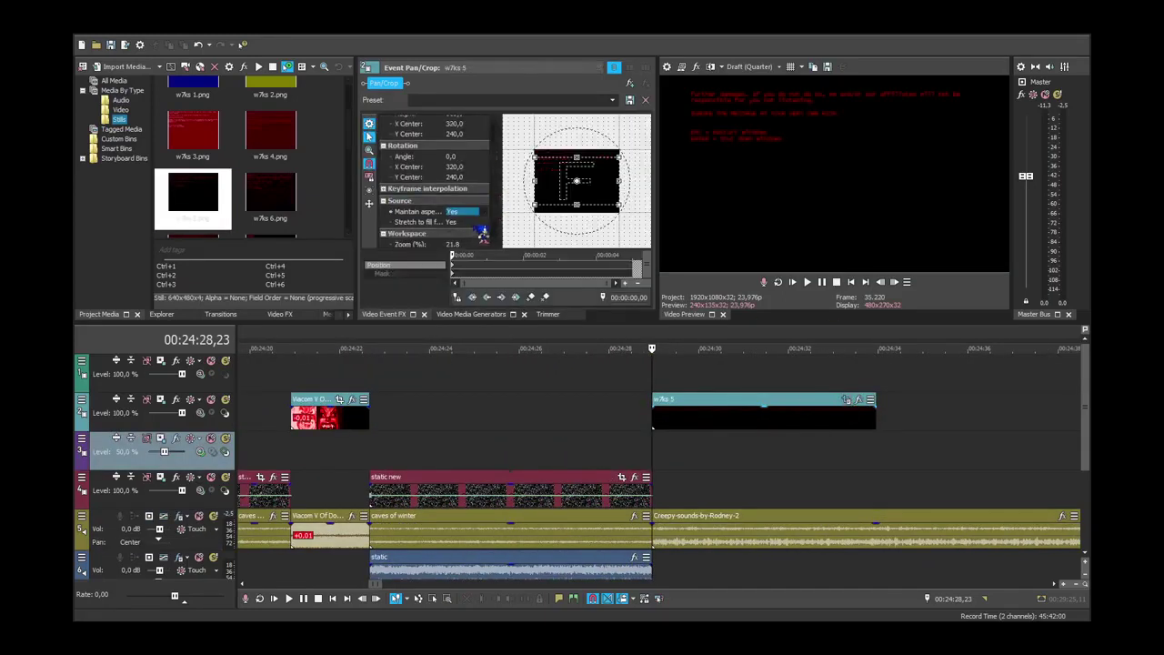
{"action": "left_click", "coordinate": [615, 102]}
{"action": "left_click", "coordinate": [607, 111]}
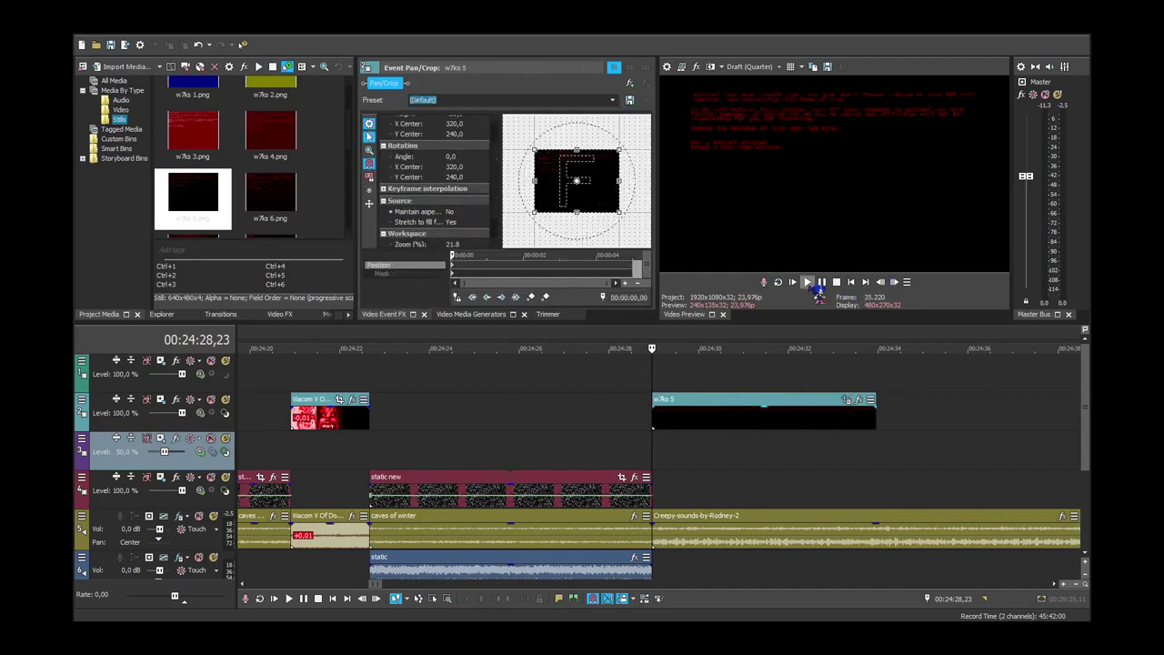
{"action": "scroll", "coordinate": [654, 474], "scroll_direction": "down", "scroll_amount": 4}
{"action": "left_click_drag", "start_coordinate": [627, 491], "coordinate": [689, 386]}
{"action": "left_click", "coordinate": [652, 375]}
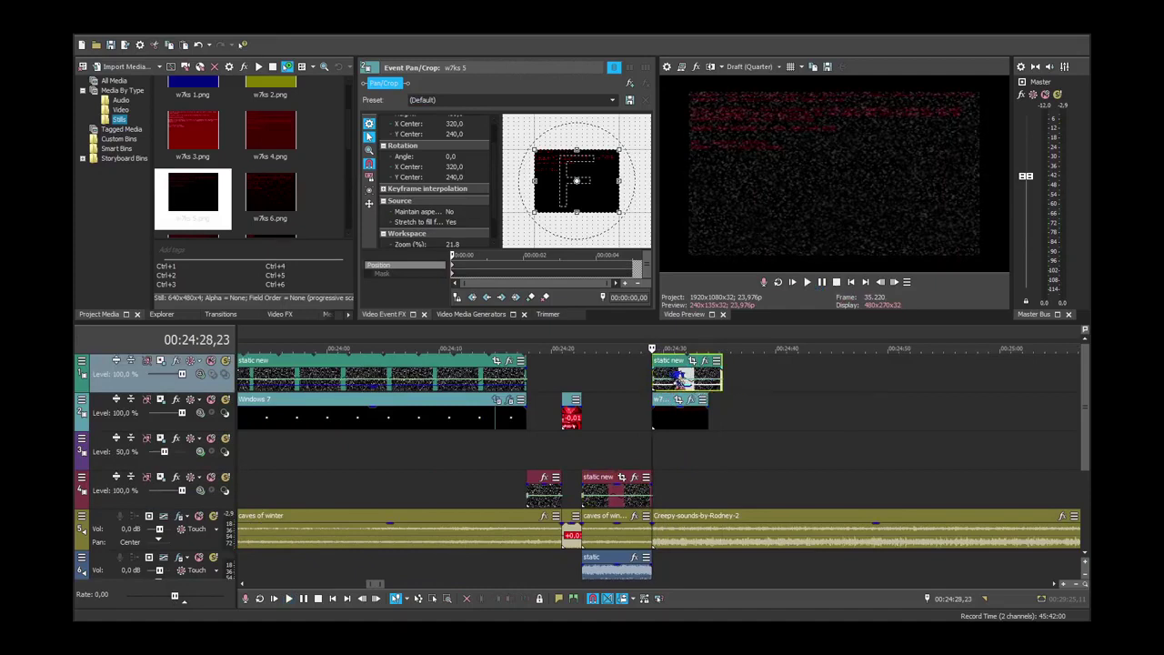
{"action": "left_click", "coordinate": [668, 376]}
{"action": "left_click", "coordinate": [652, 376]}
{"action": "key", "text": "Delete"}
Copy the long static new overlay from the top video track and paste it at 00:24:28,23 above the w7ks 5 still.
{"action": "left_click", "coordinate": [475, 374]}
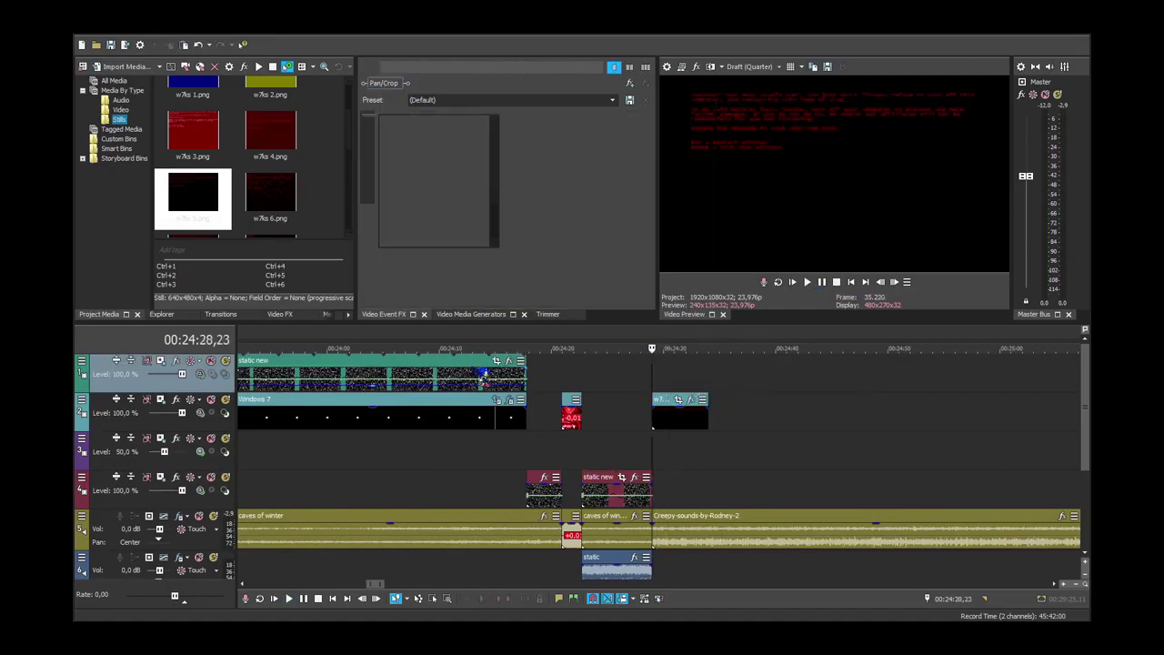
{"action": "left_click", "coordinate": [654, 380]}
{"action": "key", "text": "ctrl+v"}
{"action": "scroll", "coordinate": [660, 395], "scroll_direction": "down", "scroll_amount": 5}
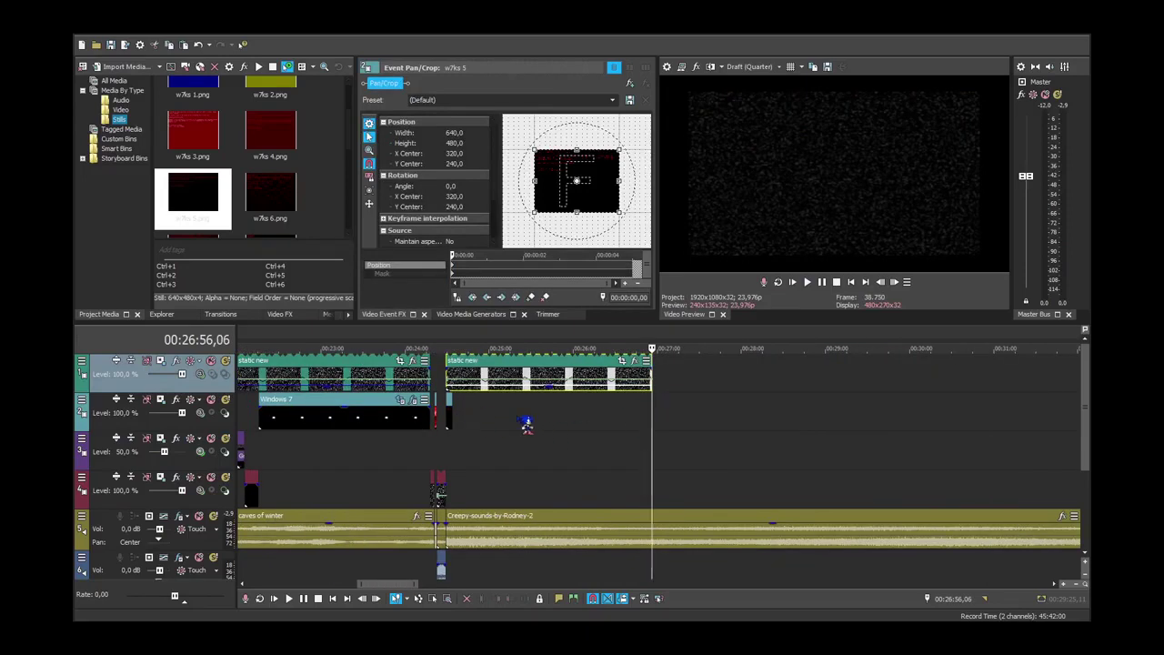
{"action": "scroll", "coordinate": [719, 382], "scroll_direction": "up", "scroll_amount": 8}
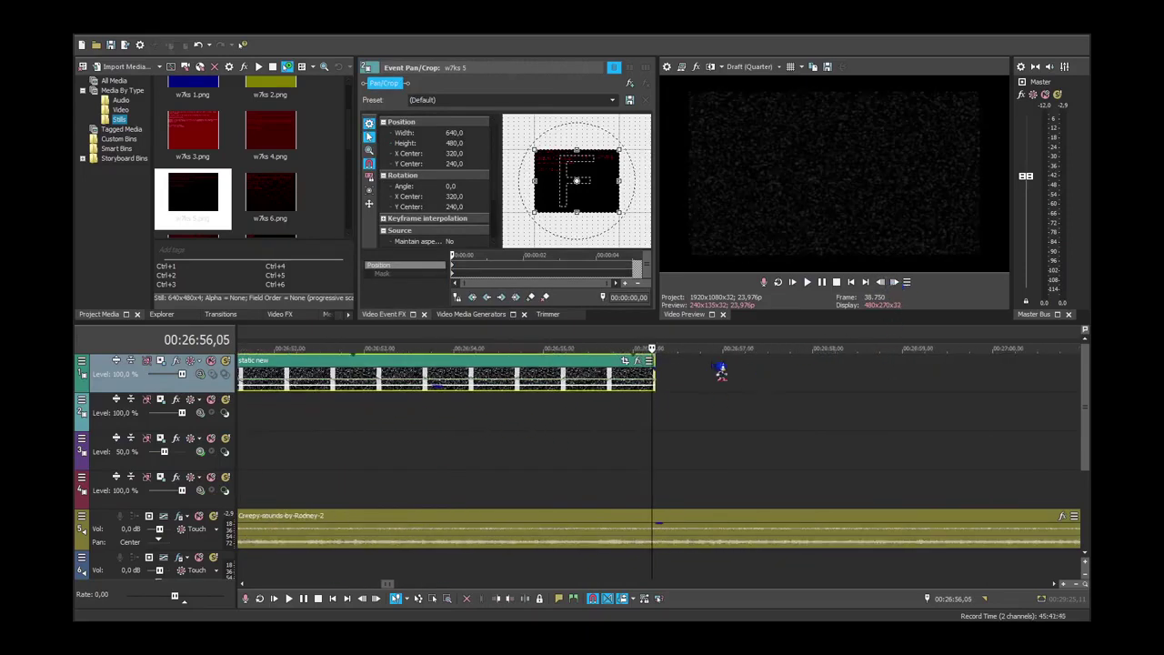
Extend the w7ks 5 still to 00:26:56,05 so it matches the end of the static new overlay above it.
{"action": "scroll", "coordinate": [719, 373], "scroll_direction": "up", "scroll_amount": 3}
{"action": "scroll", "coordinate": [683, 375], "scroll_direction": "up", "scroll_amount": 2}
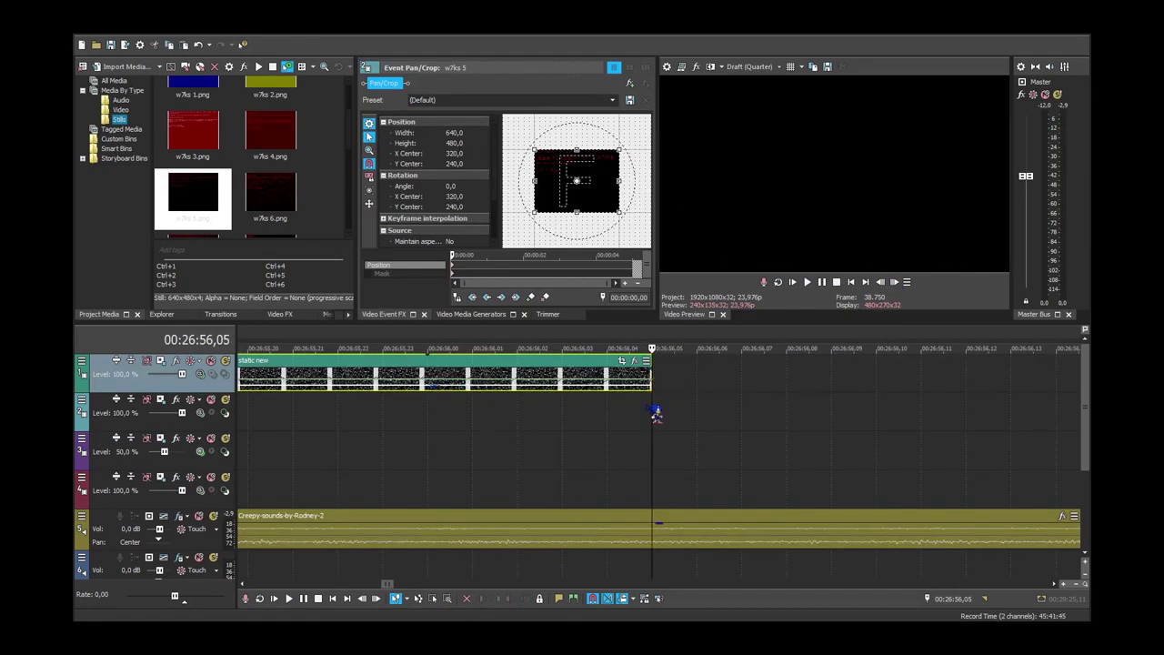
{"action": "left_click", "coordinate": [656, 412]}
{"action": "scroll", "coordinate": [660, 409], "scroll_direction": "down", "scroll_amount": 5}
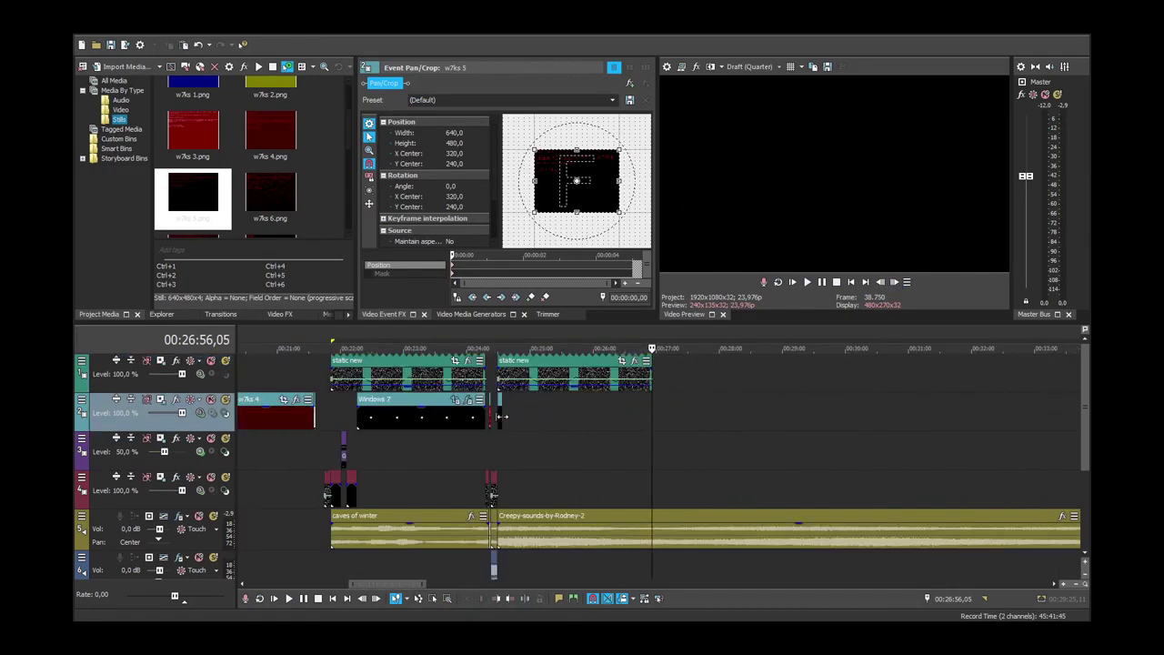
{"action": "left_click_drag", "start_coordinate": [501, 417], "coordinate": [653, 417]}
{"action": "left_click", "coordinate": [629, 415]}
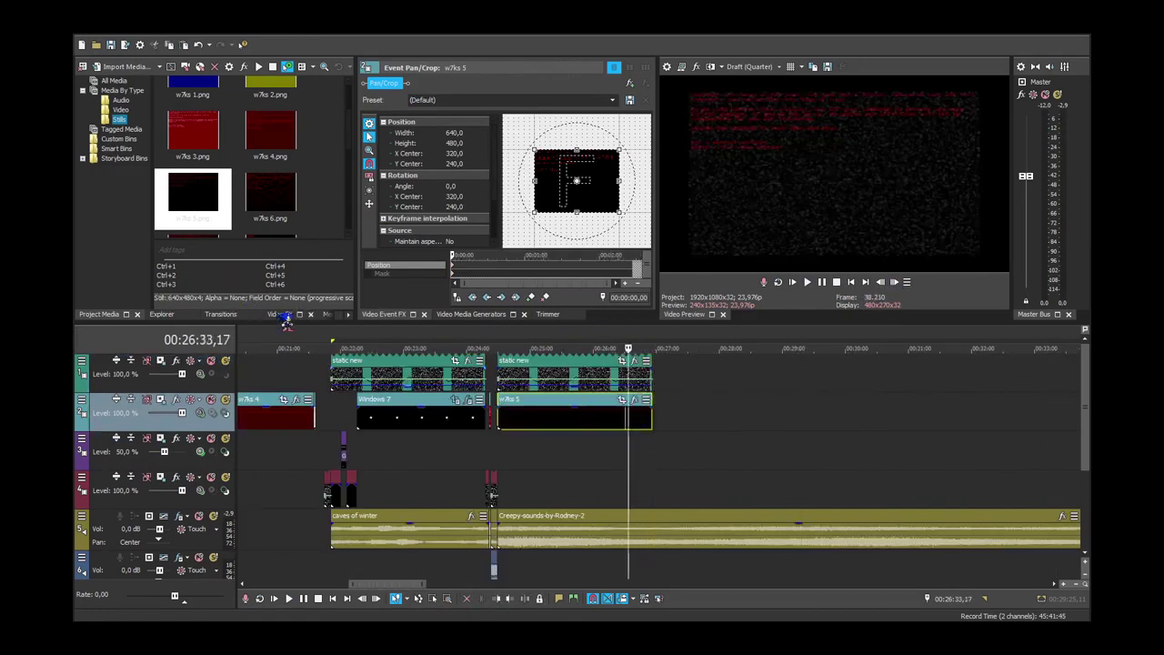
Apply the Timecode effect with the Time & Frames preset to the w7ks 5 still.
{"action": "left_click", "coordinate": [280, 314]}
{"action": "left_click_drag", "start_coordinate": [182, 161], "coordinate": [634, 420]}
{"action": "left_click", "coordinate": [136, 168]}
{"action": "left_click", "coordinate": [645, 422]}
{"action": "scroll", "coordinate": [647, 422], "scroll_direction": "up", "scroll_amount": 3}
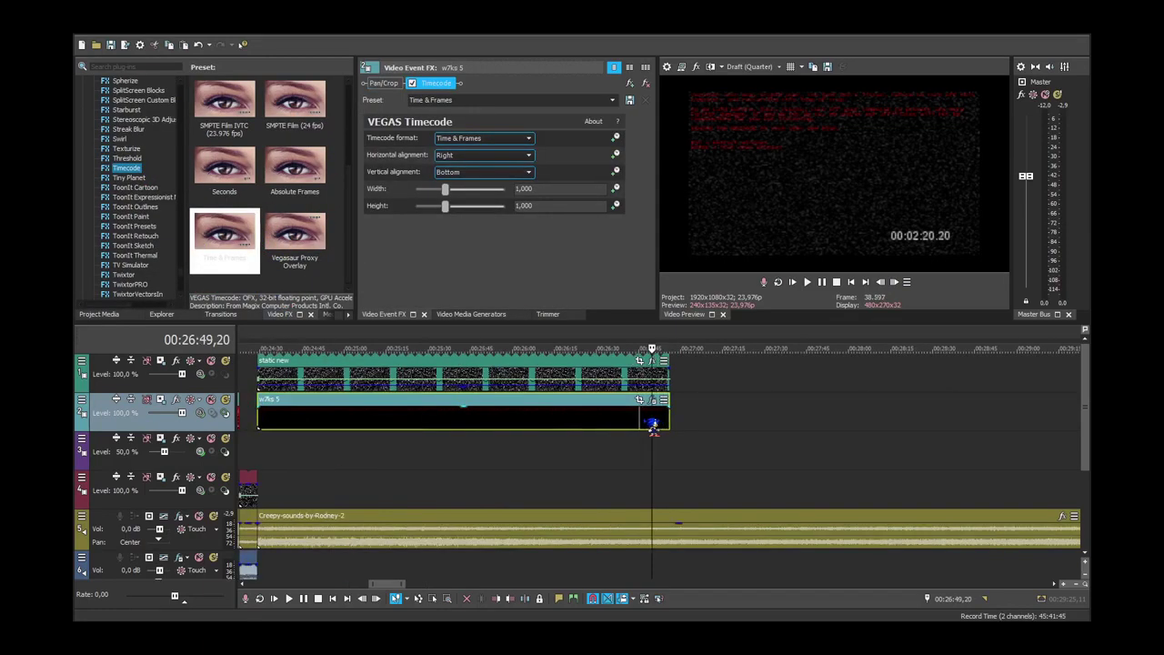
{"action": "left_click", "coordinate": [662, 424]}
{"action": "left_click", "coordinate": [670, 423]}
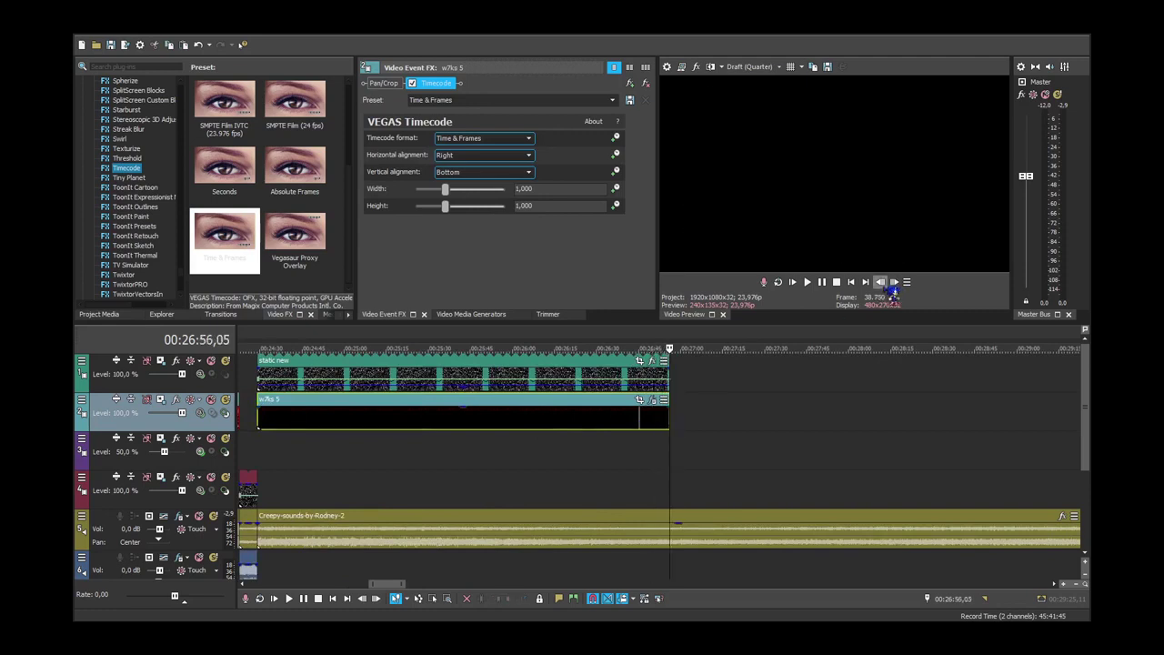
Extend the w7ks 5 still past the static new overlay to about 00:27:53,07.
{"action": "left_click_drag", "start_coordinate": [674, 414], "coordinate": [829, 418]}
{"action": "left_click", "coordinate": [675, 423]}
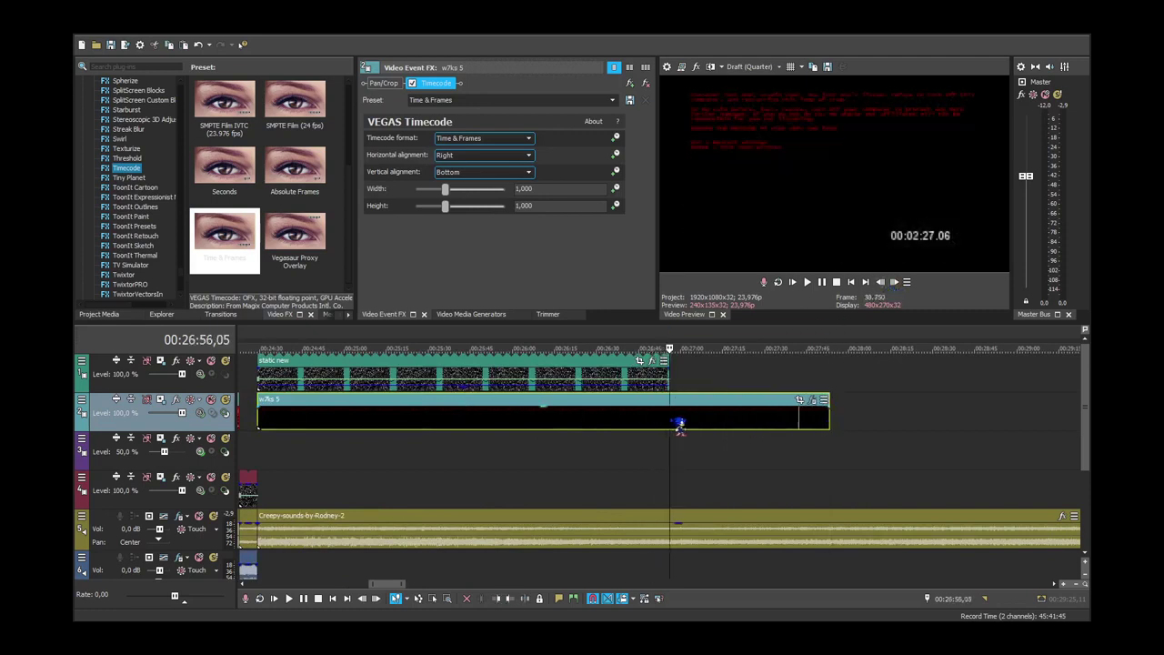
{"action": "scroll", "coordinate": [679, 424], "scroll_direction": "up", "scroll_amount": 2}
{"action": "left_click", "coordinate": [710, 422]}
{"action": "left_click_drag", "start_coordinate": [689, 421], "coordinate": [942, 420]}
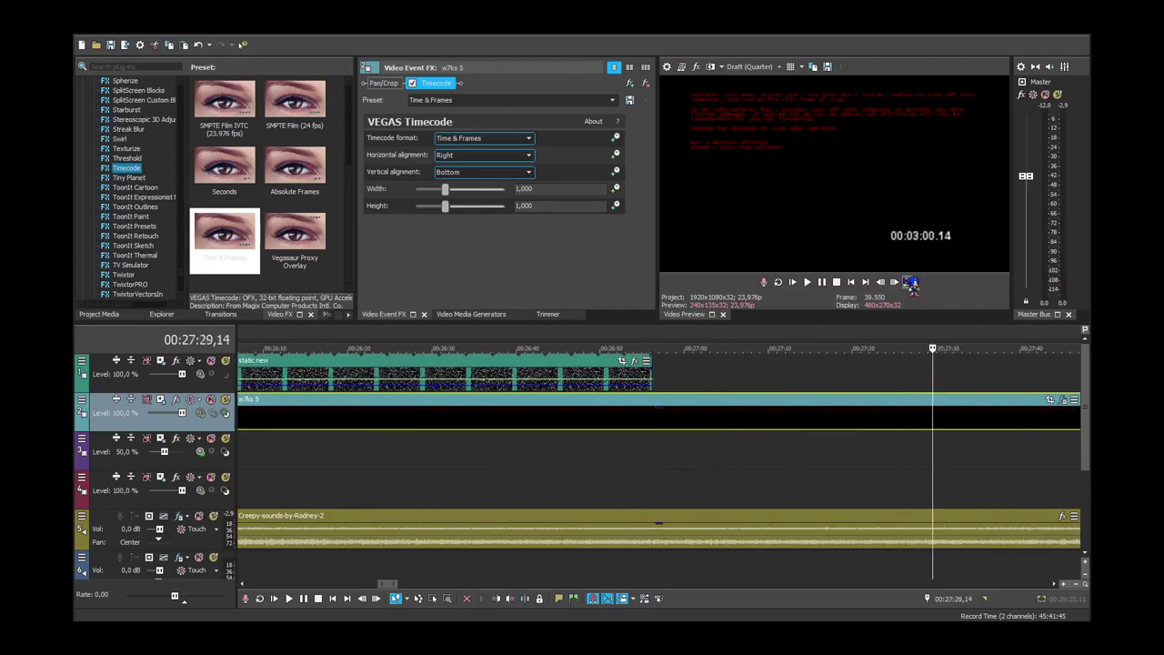
{"action": "left_click", "coordinate": [866, 283]}
{"action": "scroll", "coordinate": [789, 415], "scroll_direction": "down", "scroll_amount": 8}
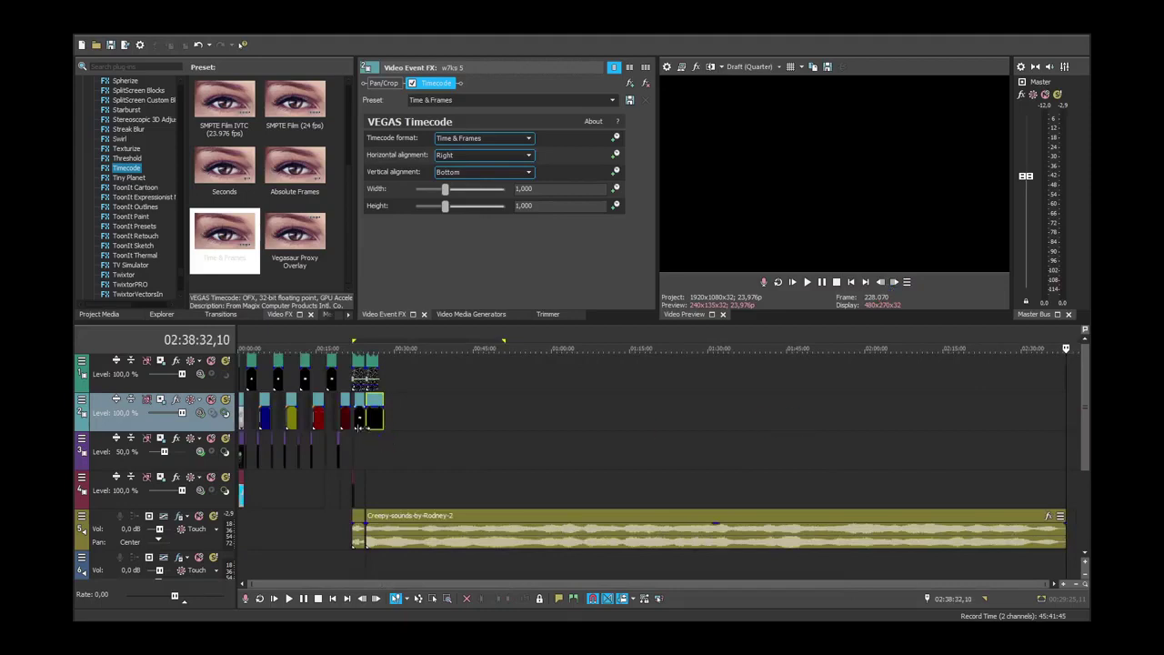
Trim the end of the w7ks 5 still to 00:27:29,00 and remove its Timecode effect.
{"action": "left_click", "coordinate": [381, 424]}
{"action": "scroll", "coordinate": [386, 425], "scroll_direction": "up", "scroll_amount": 5}
{"action": "left_click_drag", "start_coordinate": [703, 433], "coordinate": [697, 423]}
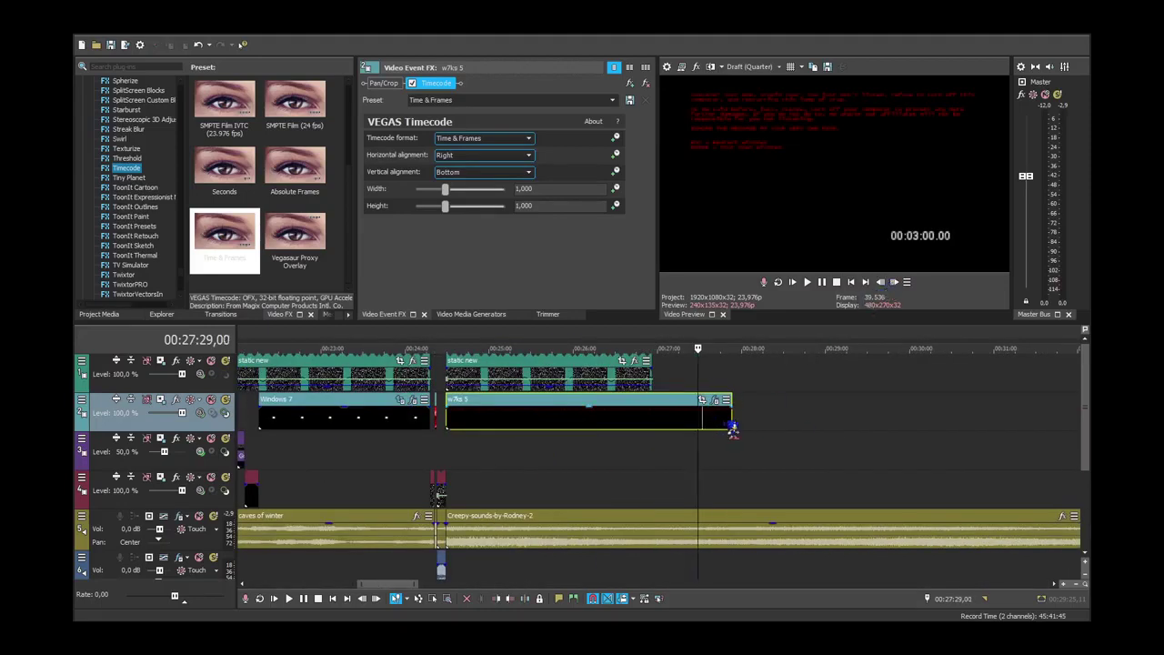
{"action": "left_click", "coordinate": [731, 415]}
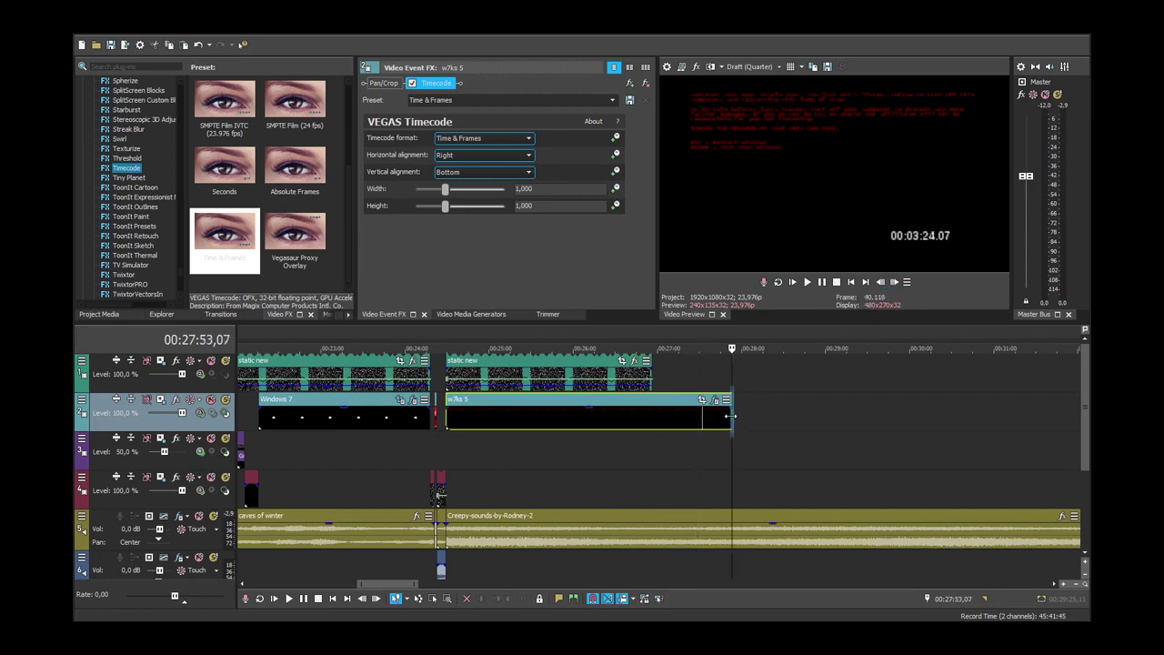
{"action": "left_click_drag", "start_coordinate": [726, 411], "coordinate": [703, 427]}
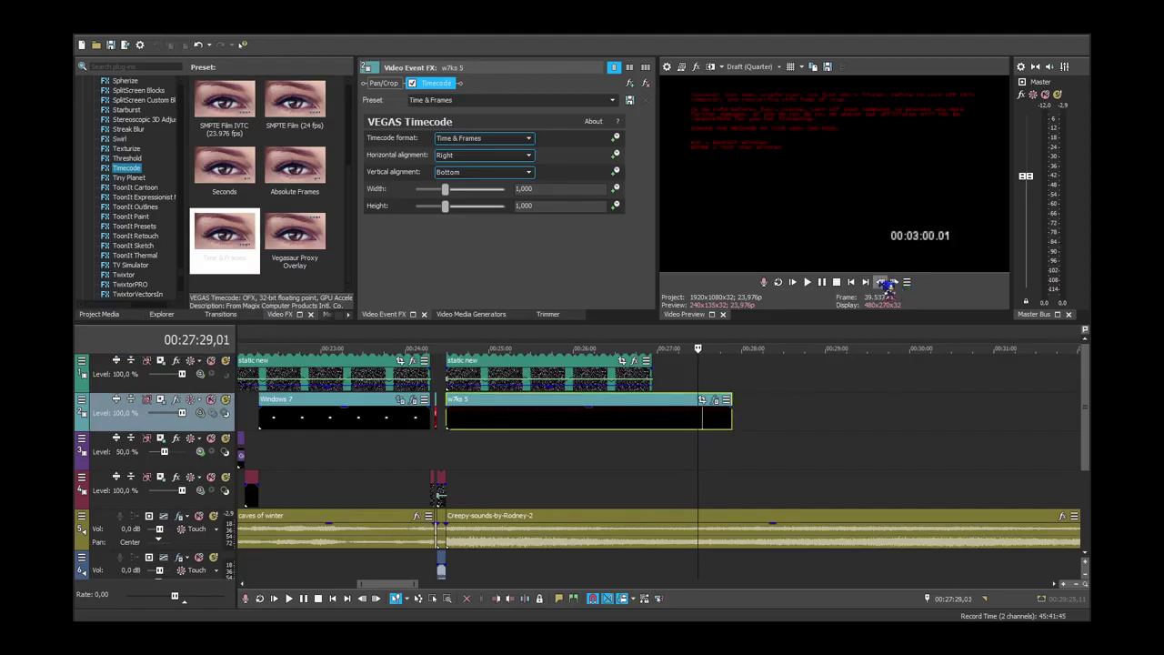
{"action": "left_click_drag", "start_coordinate": [726, 420], "coordinate": [698, 421]}
{"action": "left_click", "coordinate": [646, 84]}
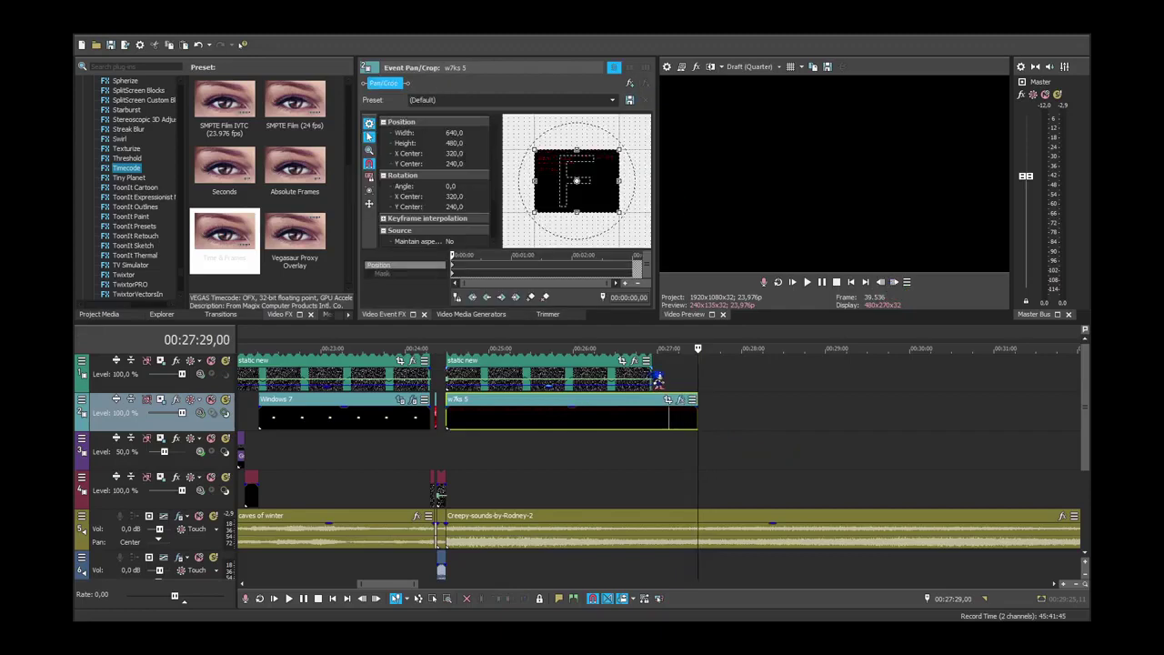
Extend the static new overlay above the w7ks 5 still to 00:27:29,00.
{"action": "left_click", "coordinate": [651, 370]}
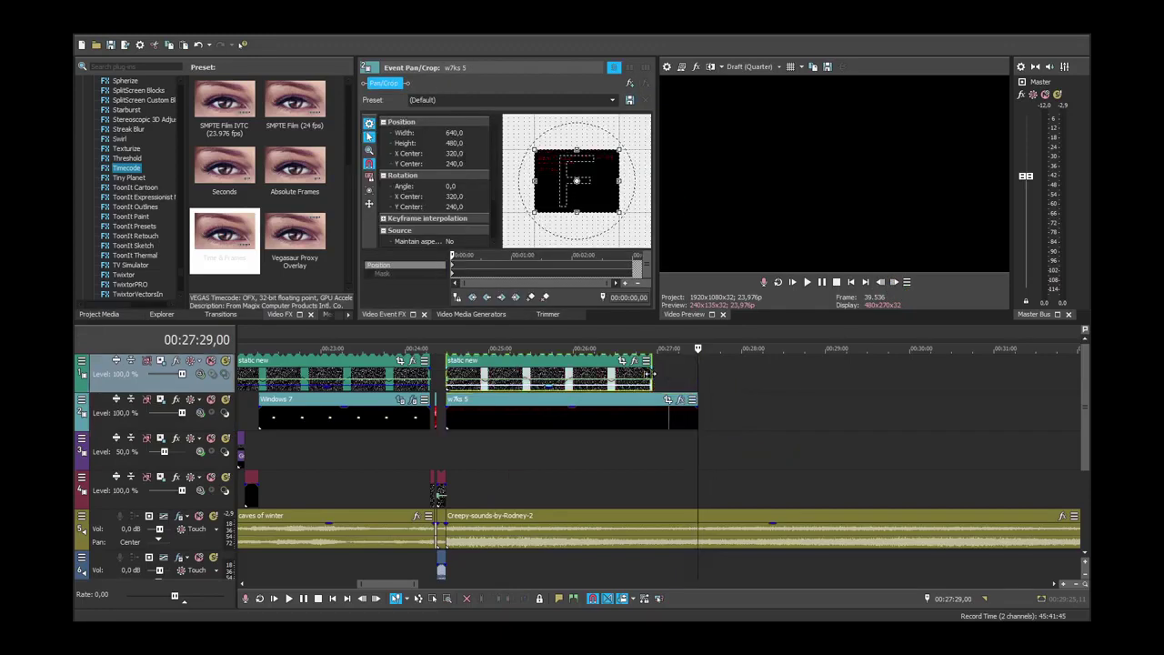
{"action": "left_click_drag", "start_coordinate": [651, 372], "coordinate": [698, 373]}
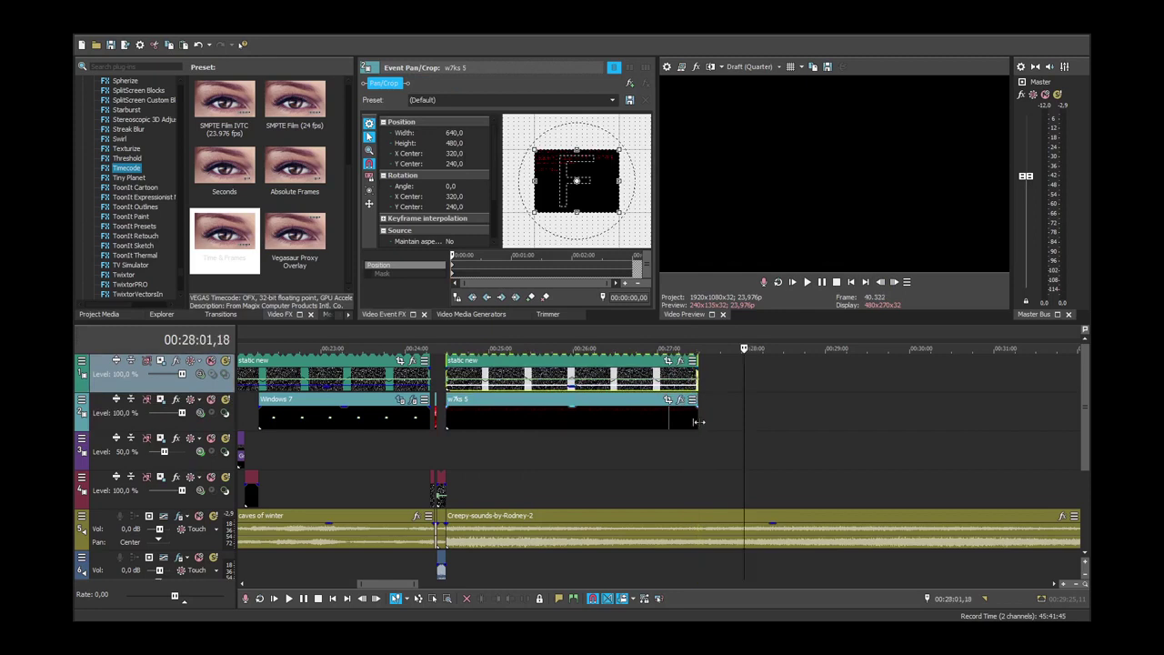
{"action": "left_click", "coordinate": [706, 447]}
Play the timeline from 00:24:27,21 through the doubled static into the w7ks 5 scene.
{"action": "scroll", "coordinate": [707, 447], "scroll_direction": "down", "scroll_amount": 5}
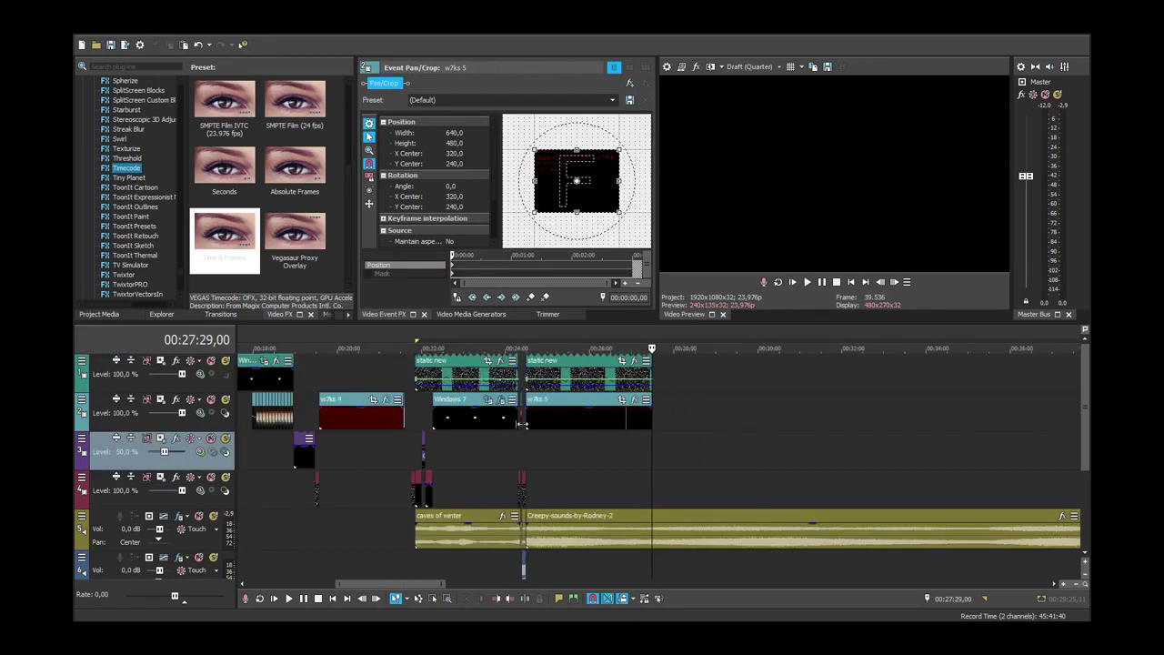
{"action": "left_click", "coordinate": [530, 455]}
{"action": "left_click", "coordinate": [523, 461]}
{"action": "scroll", "coordinate": [689, 451], "scroll_direction": "up", "scroll_amount": 6}
{"action": "key", "text": "Right"}
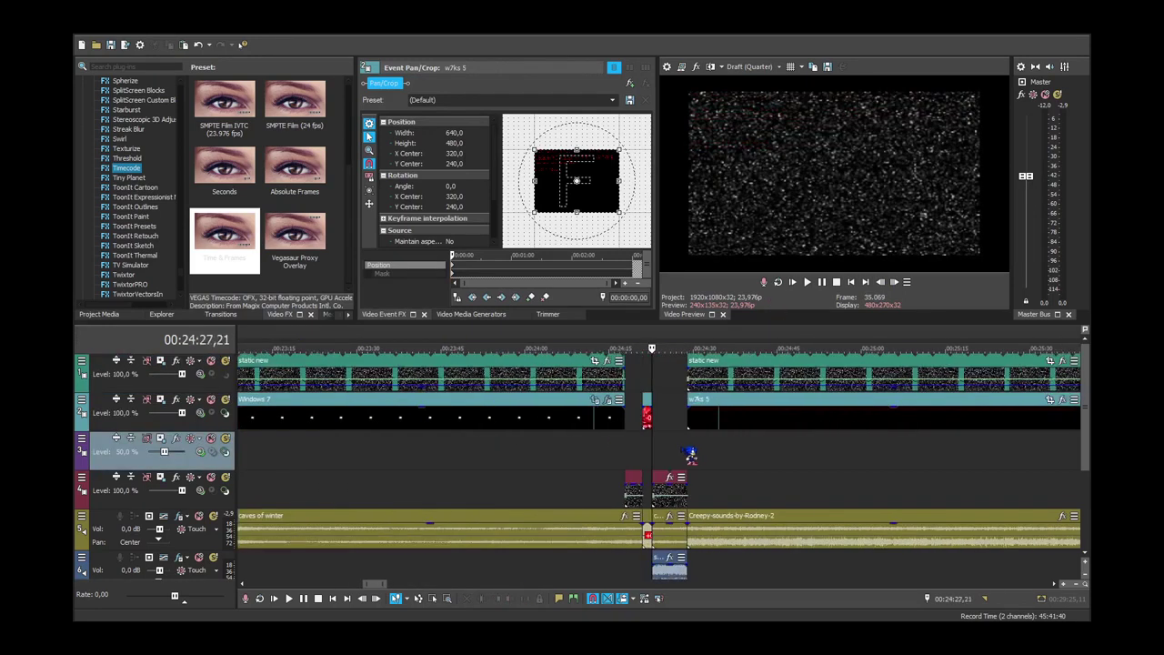
{"action": "left_click", "coordinate": [691, 454]}
{"action": "left_click", "coordinate": [807, 282]}
{"action": "scroll", "coordinate": [910, 346], "scroll_direction": "down", "scroll_amount": 3}
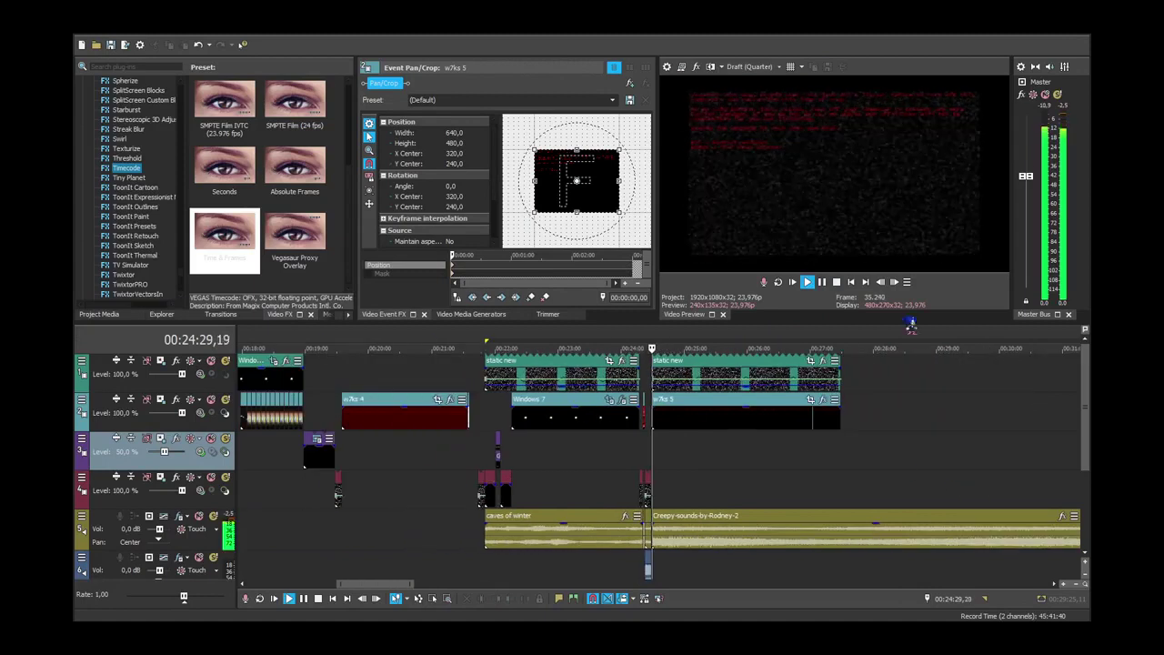
Find the Ignite Flicker effect in the video effects list and select it.
{"action": "scroll", "coordinate": [190, 182], "scroll_direction": "up", "scroll_amount": 10}
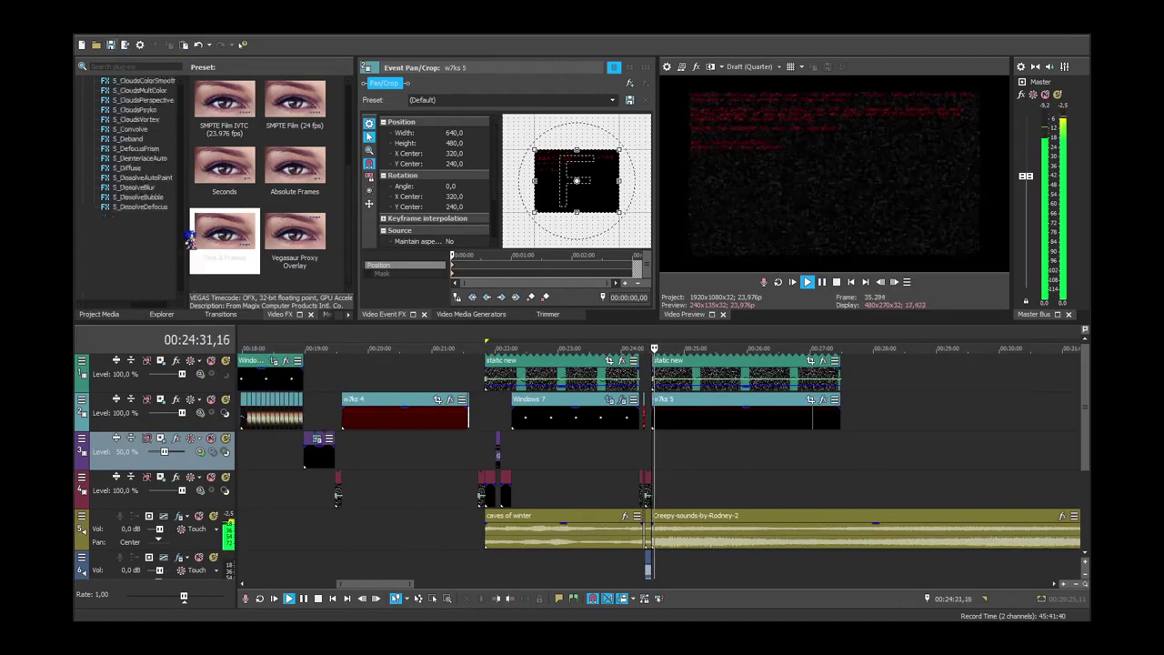
{"action": "scroll", "coordinate": [189, 182], "scroll_direction": "up", "scroll_amount": 15}
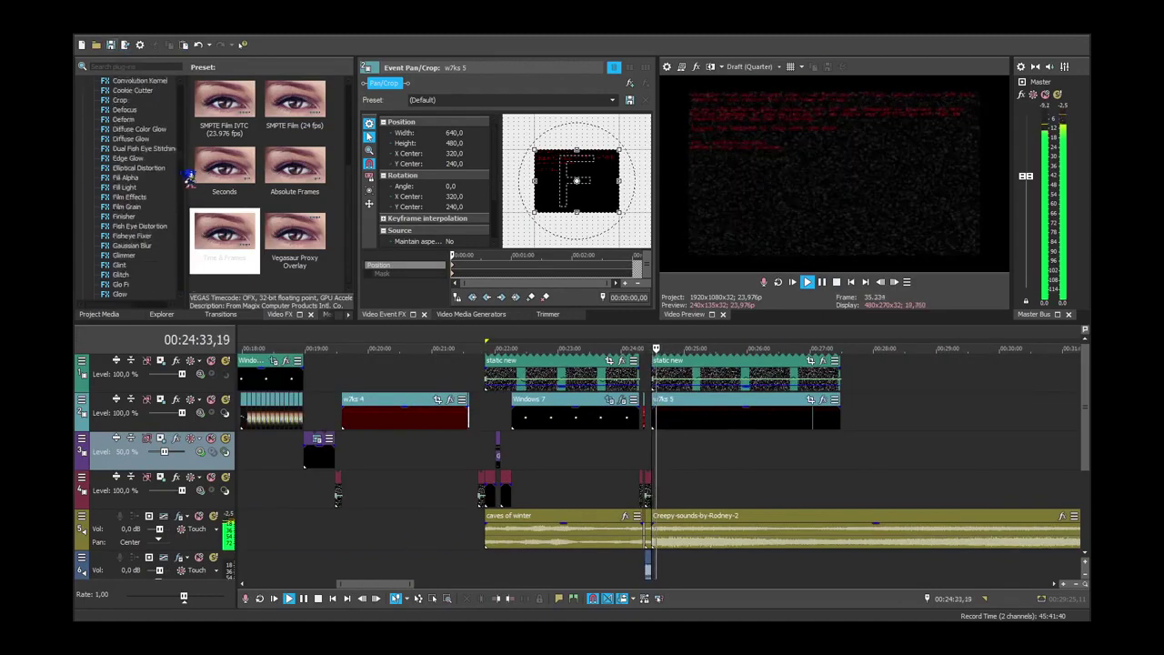
{"action": "scroll", "coordinate": [182, 150], "scroll_direction": "up", "scroll_amount": 3}
{"action": "scroll", "coordinate": [190, 189], "scroll_direction": "down", "scroll_amount": 20}
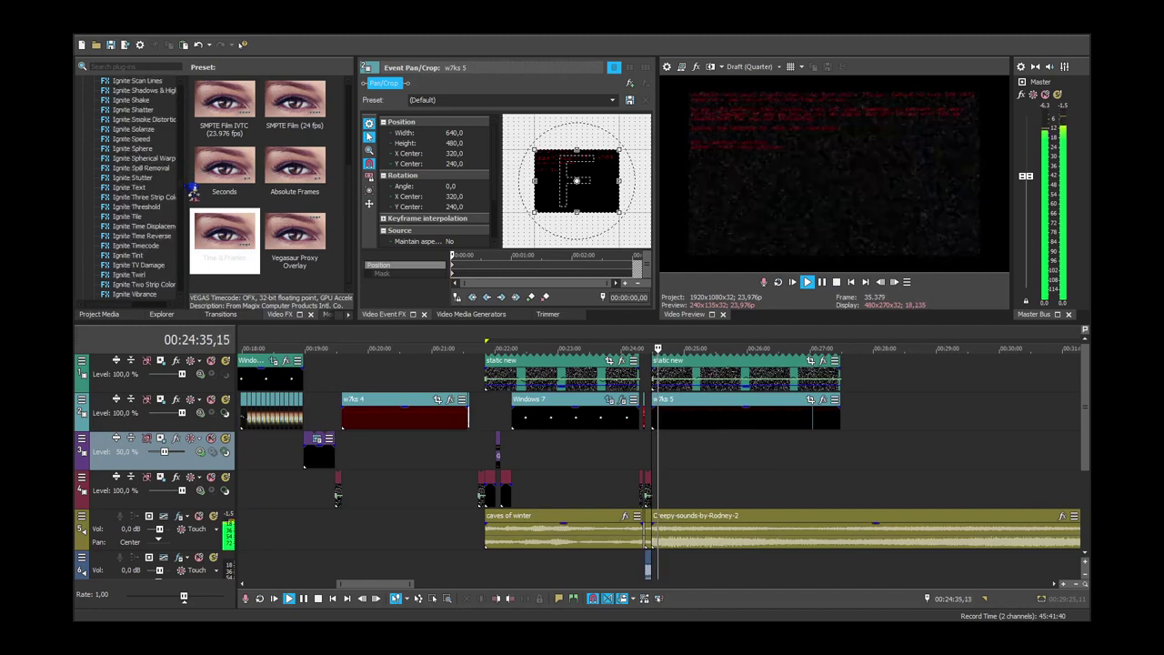
{"action": "scroll", "coordinate": [150, 195], "scroll_direction": "up", "scroll_amount": 8}
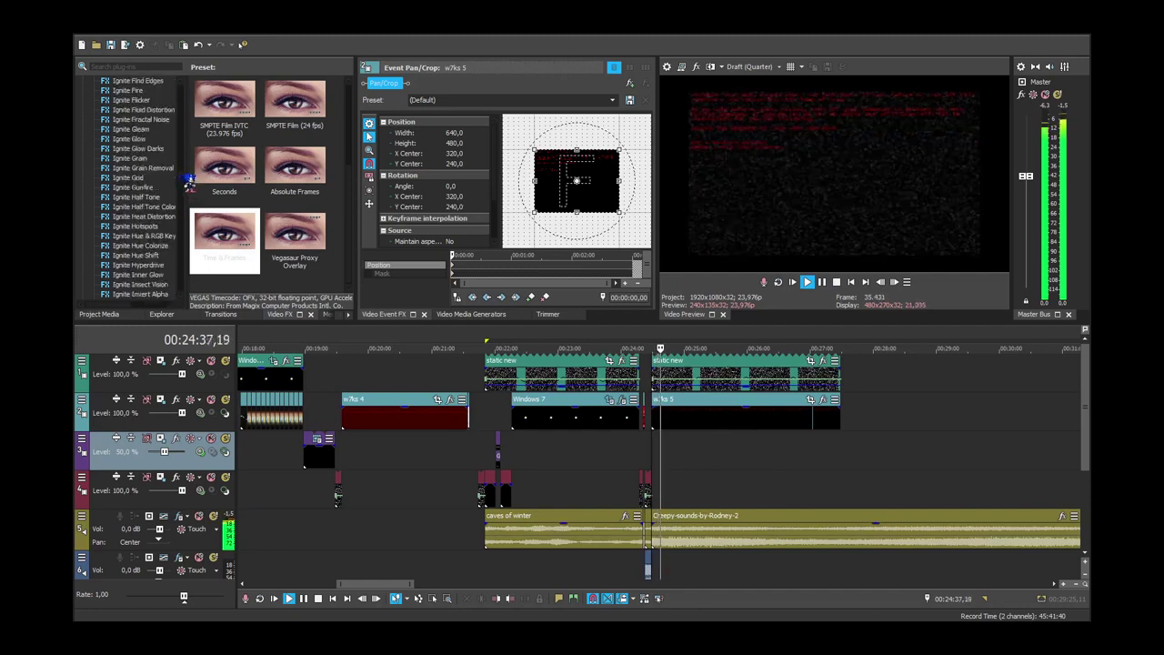
{"action": "left_click", "coordinate": [150, 188]}
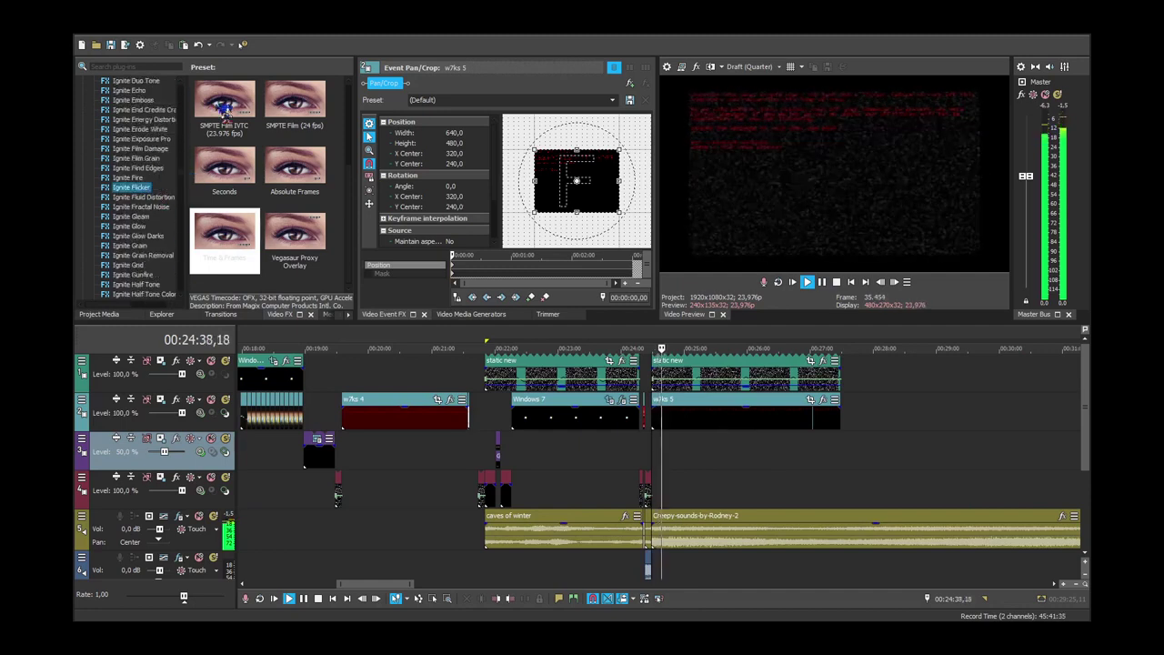